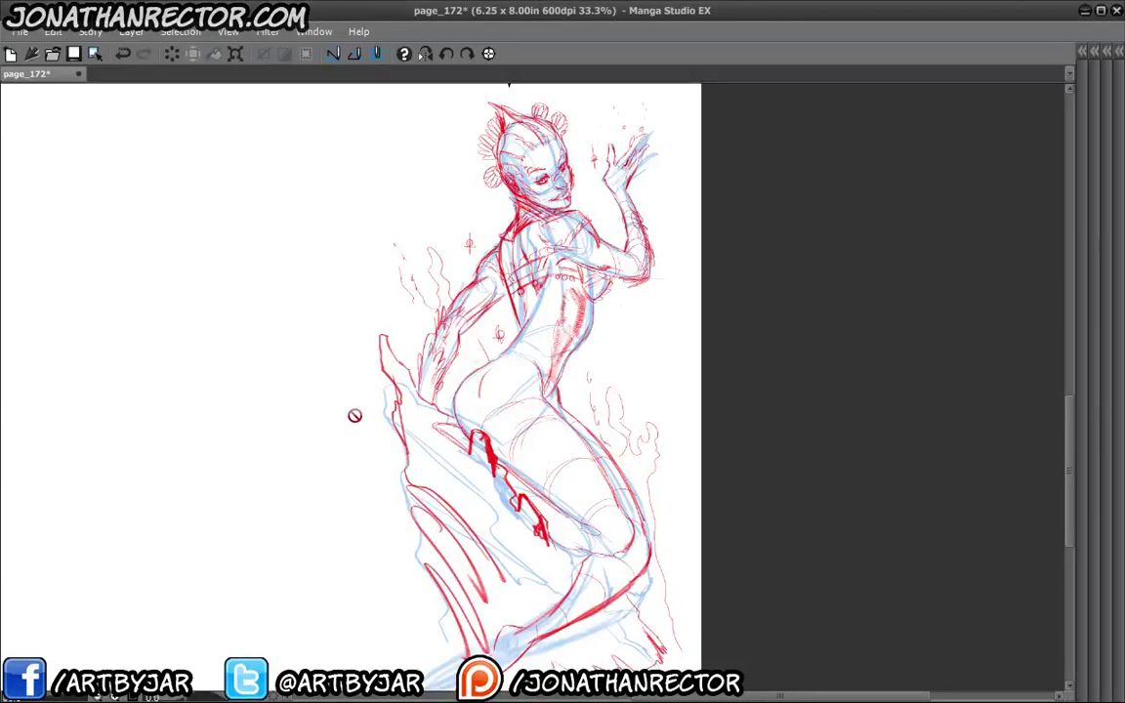
Examine the mermaid sketch up close and the whole page with both figures.
mouse_move(444, 443)
mouse_down()
mouse_move(389, 419)
mouse_move(407, 445)
mouse_up()
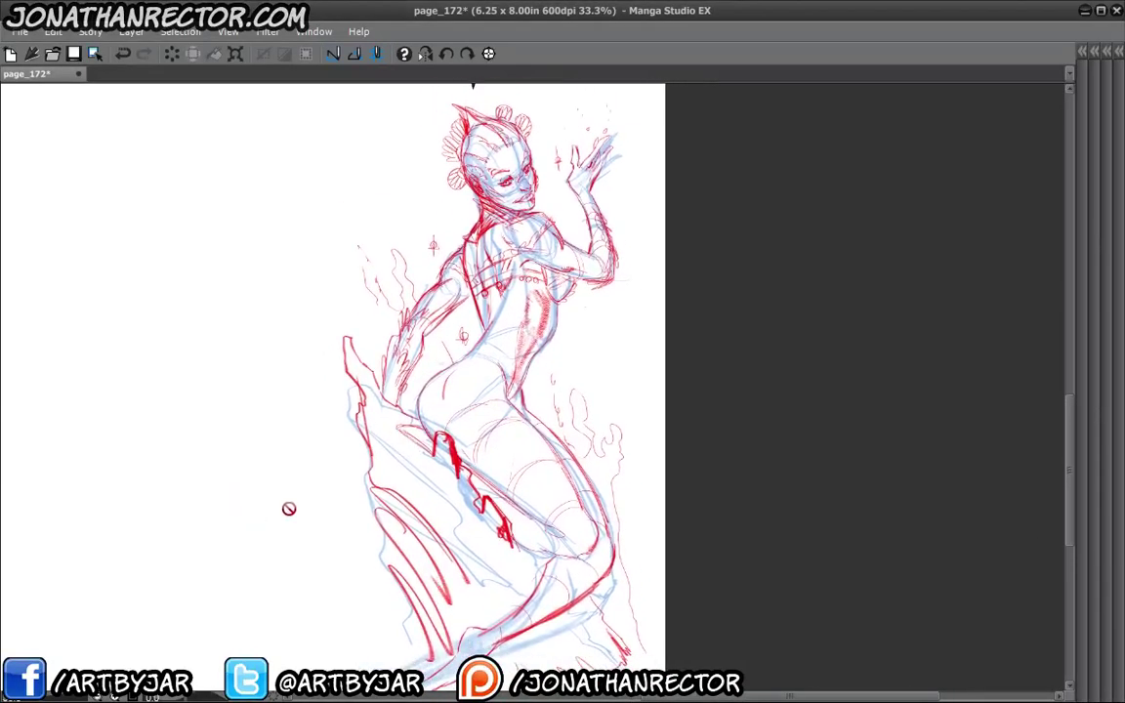
drag(240, 479, 377, 485)
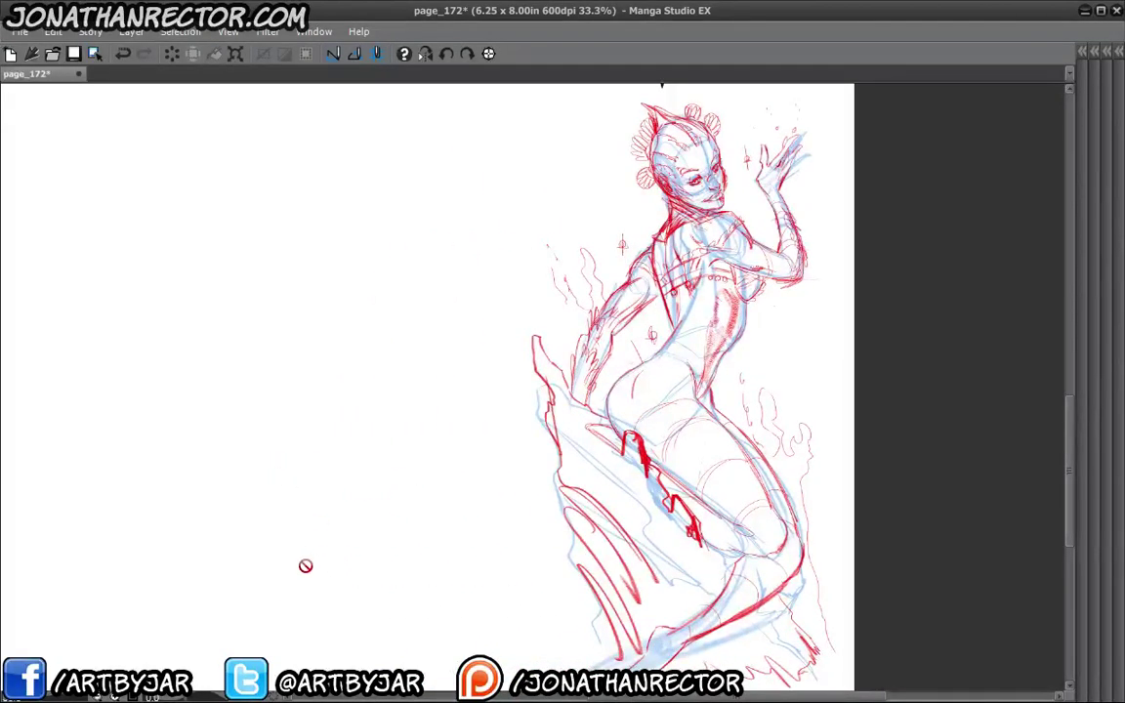
scroll(305, 565, down, 3)
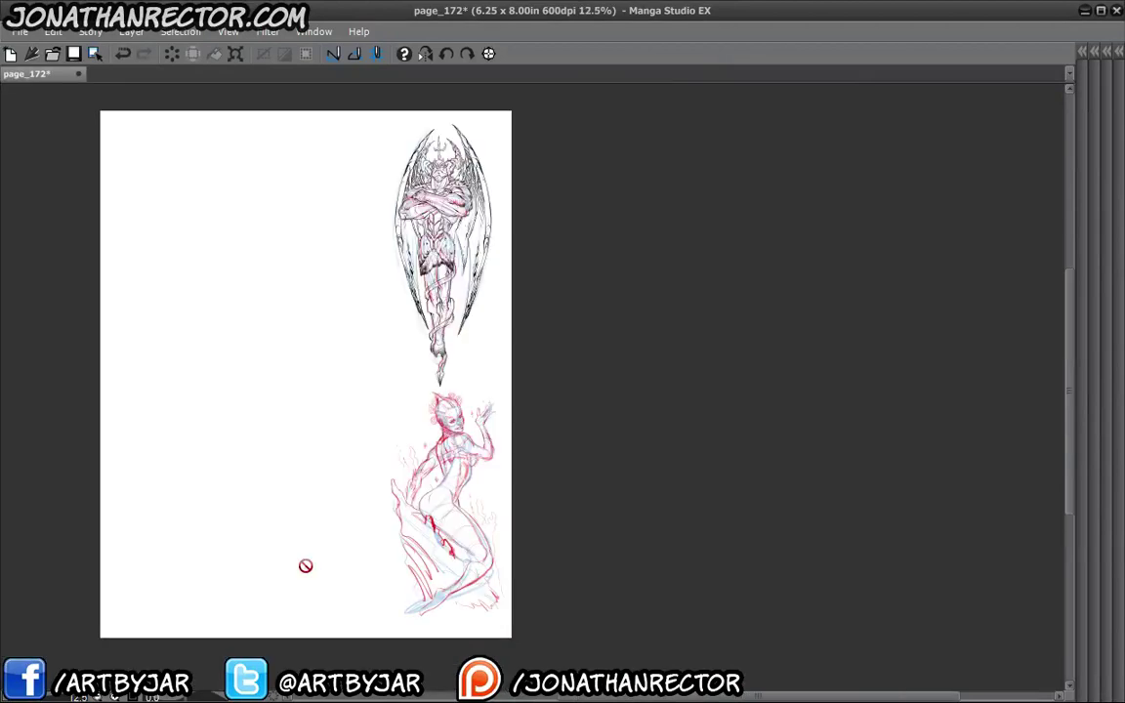
drag(247, 533, 413, 533)
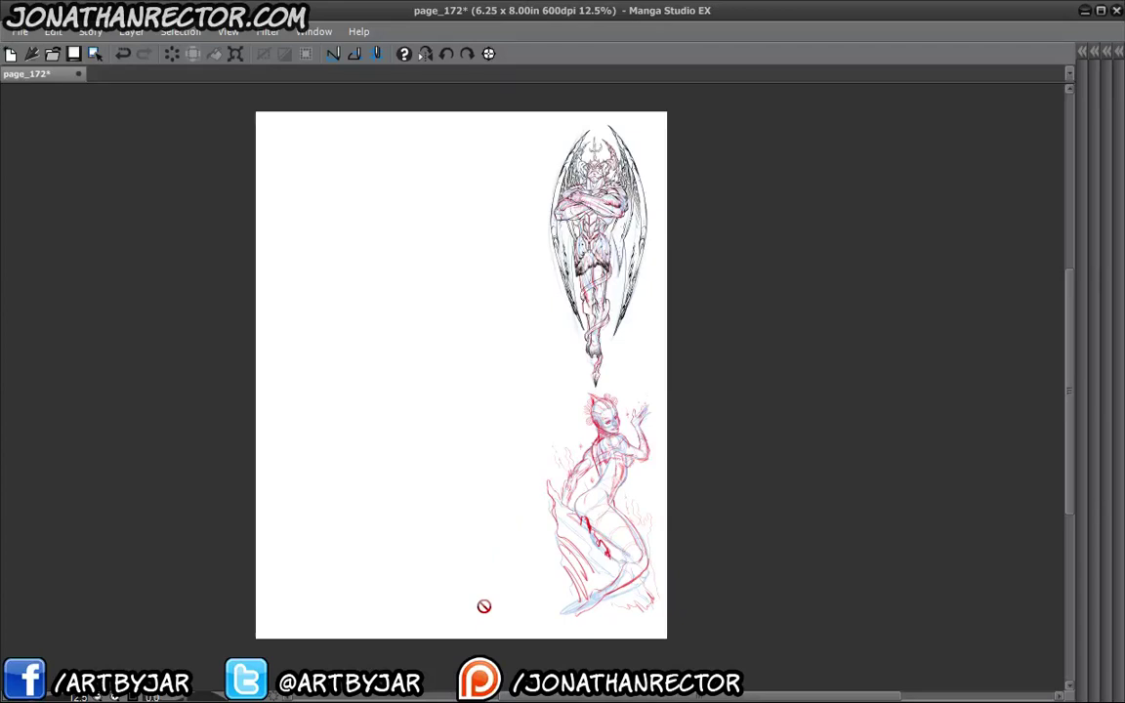
drag(477, 457, 419, 395)
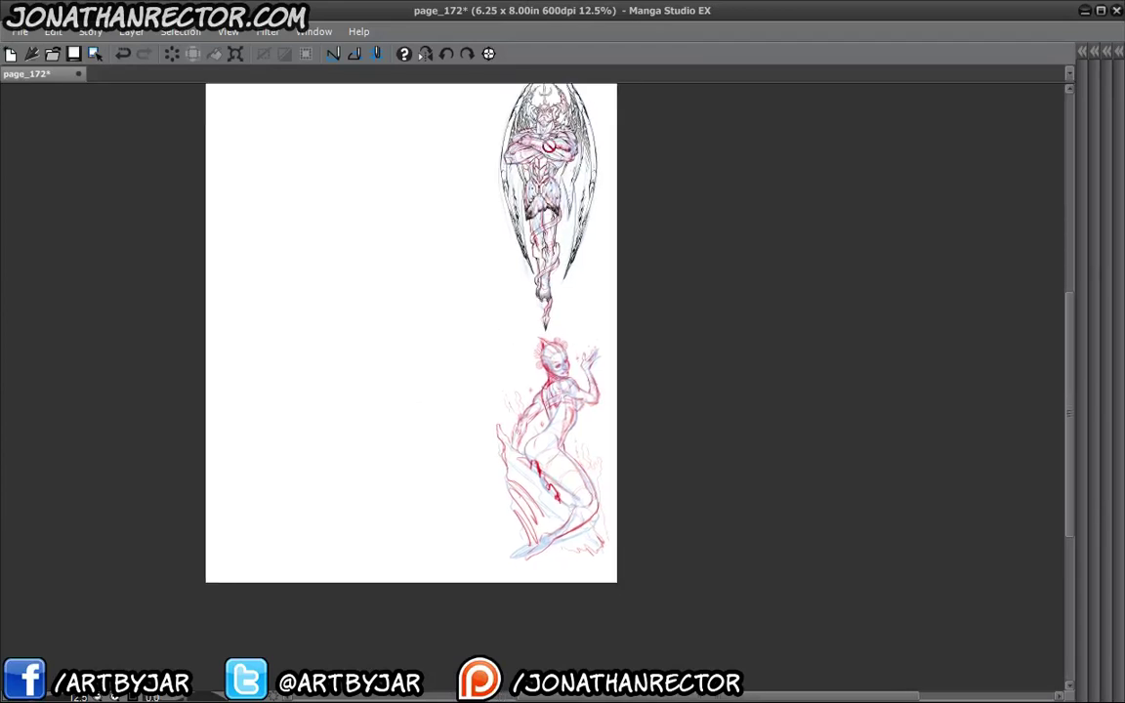
drag(475, 354, 435, 403)
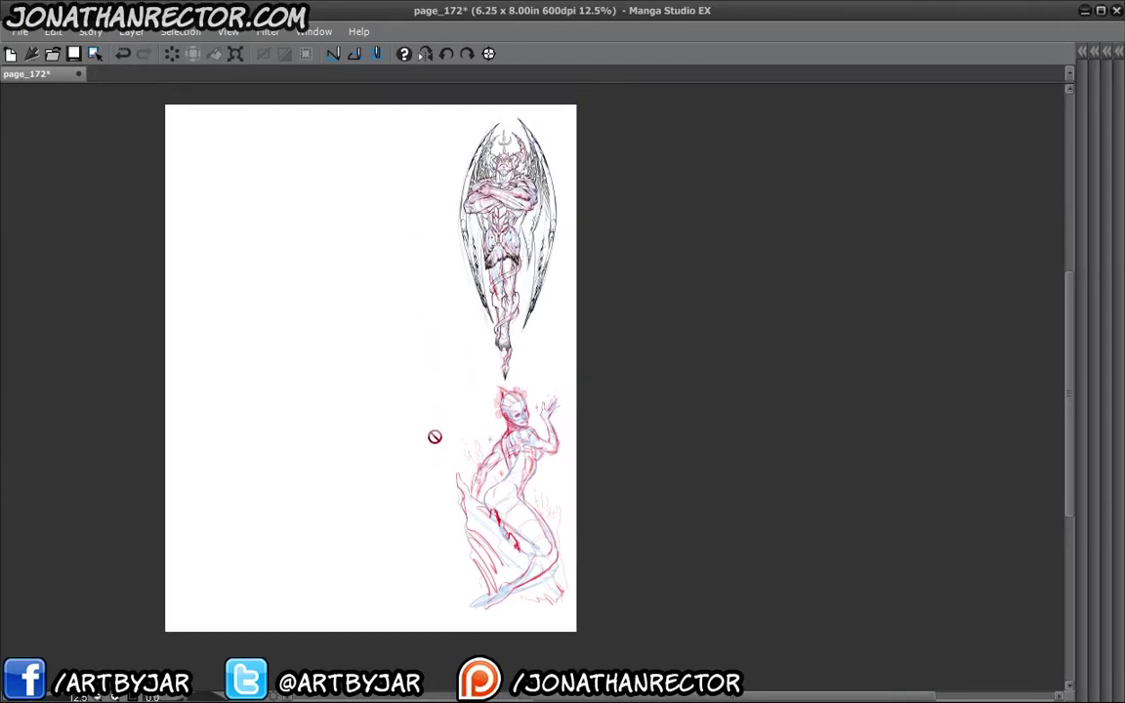
scroll(461, 384, up, 3)
mouse_move(473, 291)
mouse_down()
mouse_move(437, 620)
mouse_move(436, 426)
mouse_move(367, 281)
mouse_up()
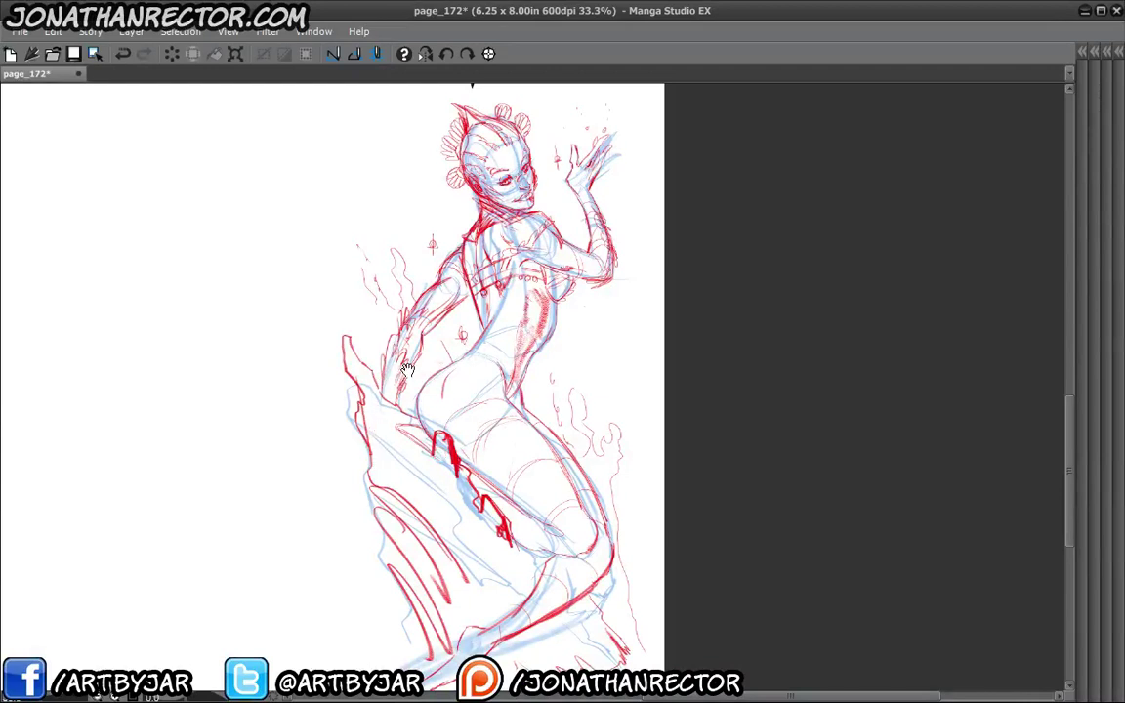
drag(407, 382, 380, 389)
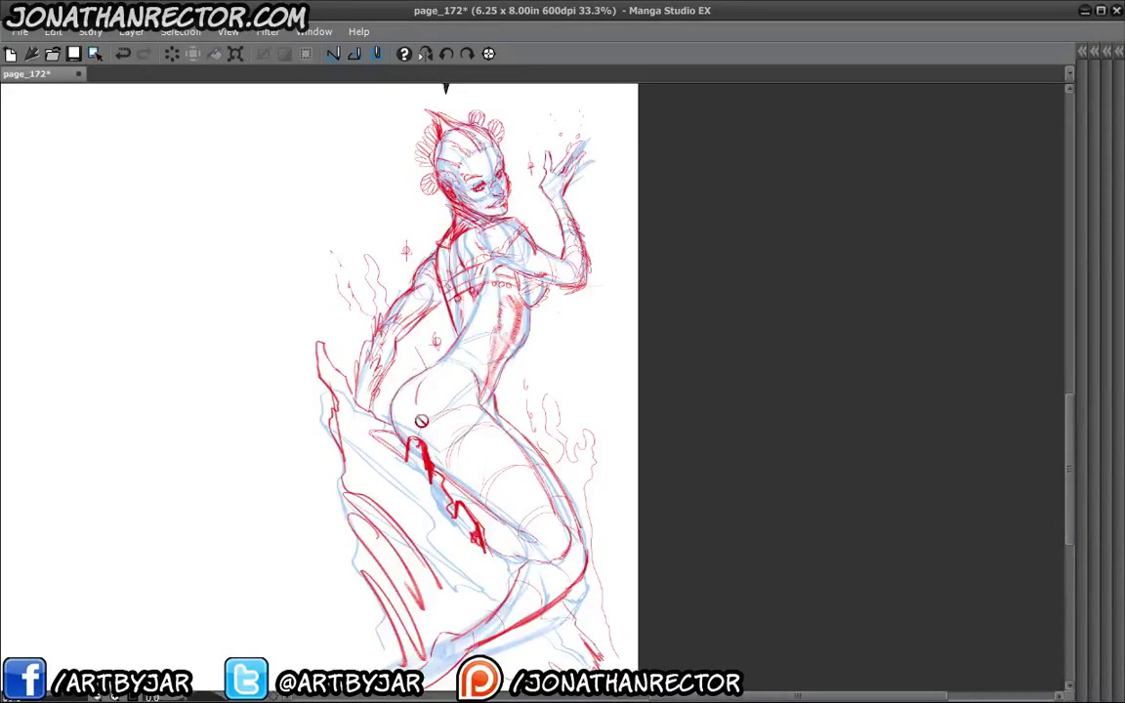
drag(383, 389, 392, 372)
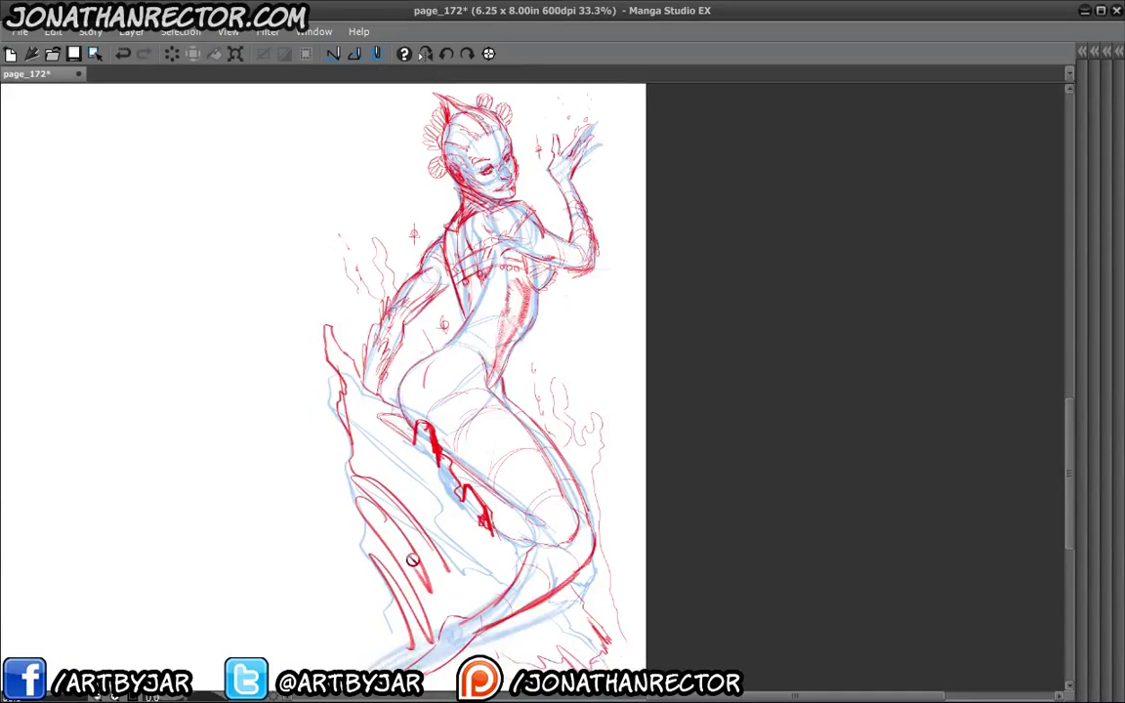
Bring back the hidden palettes and check the layers inside the lines folder, leaving the folder expanded.
key(Tab)
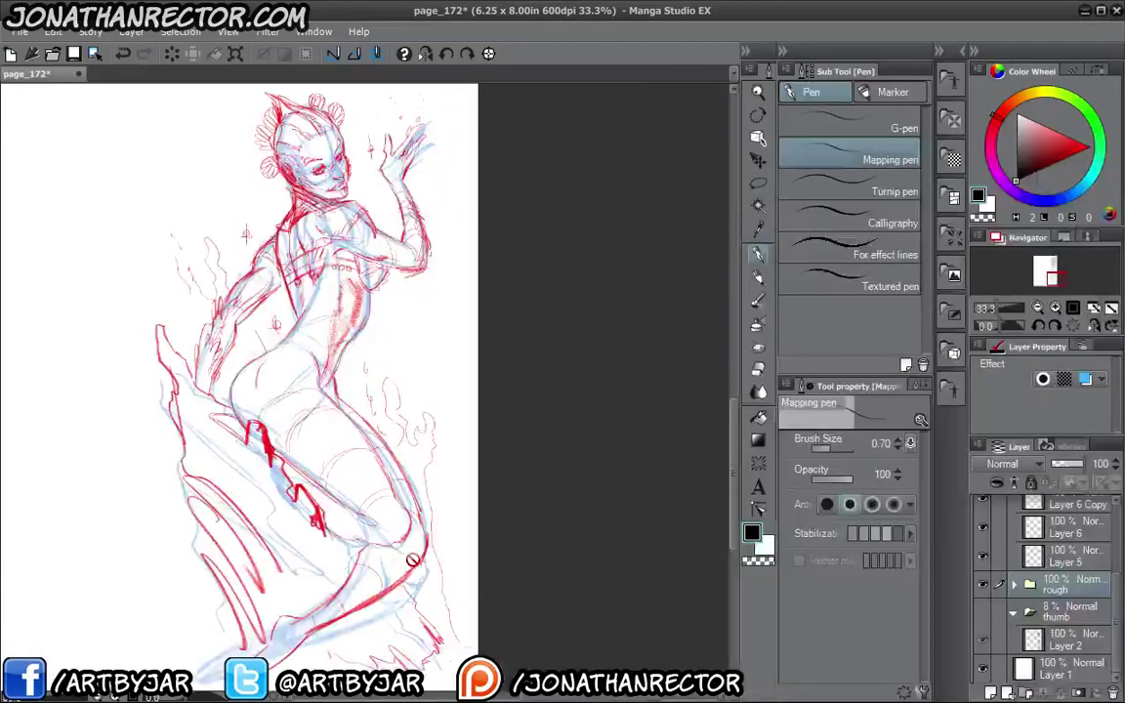
drag(294, 362, 460, 363)
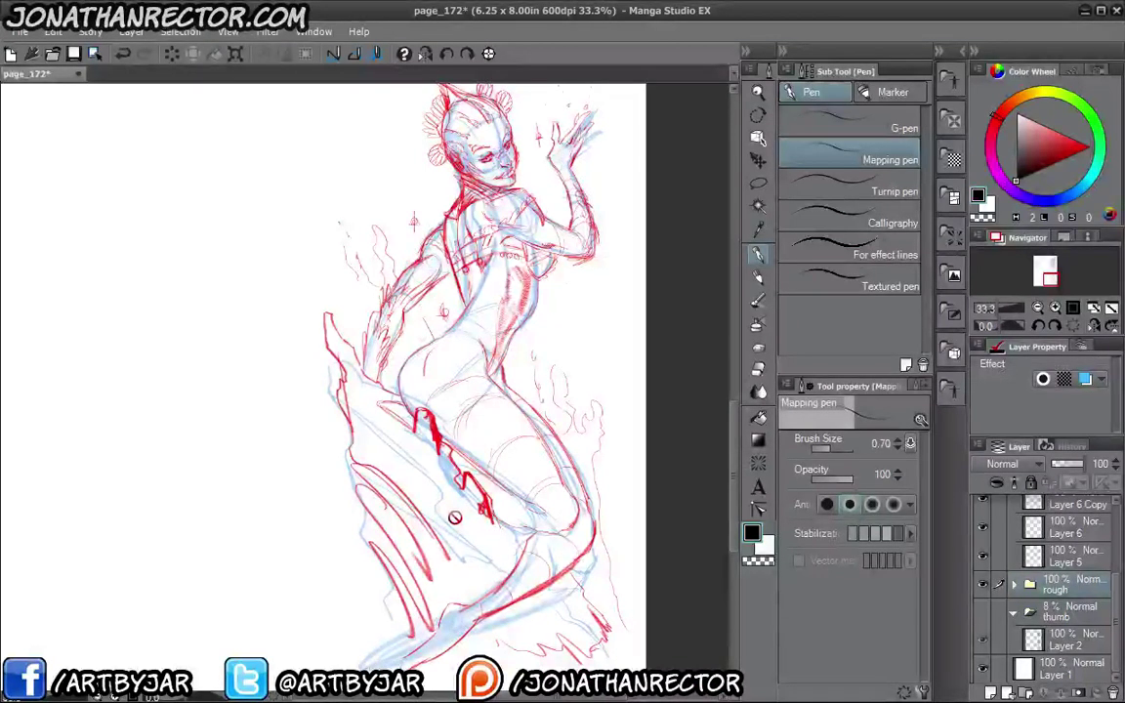
drag(422, 430, 408, 406)
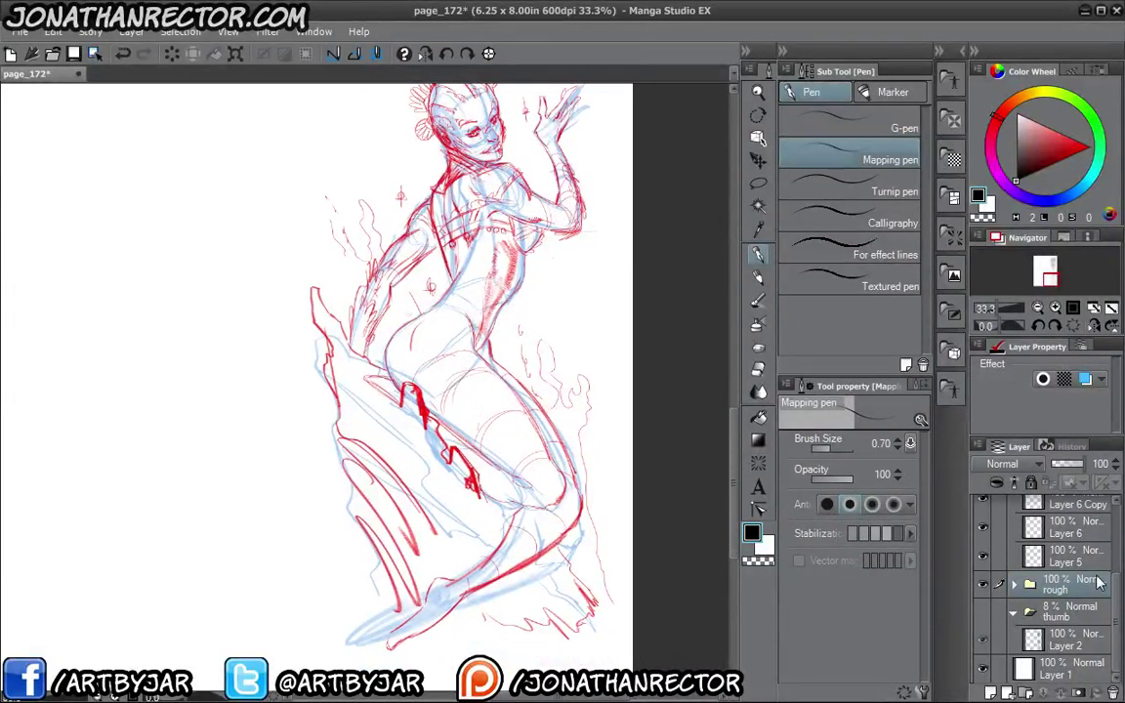
scroll(1045, 566, up, 4)
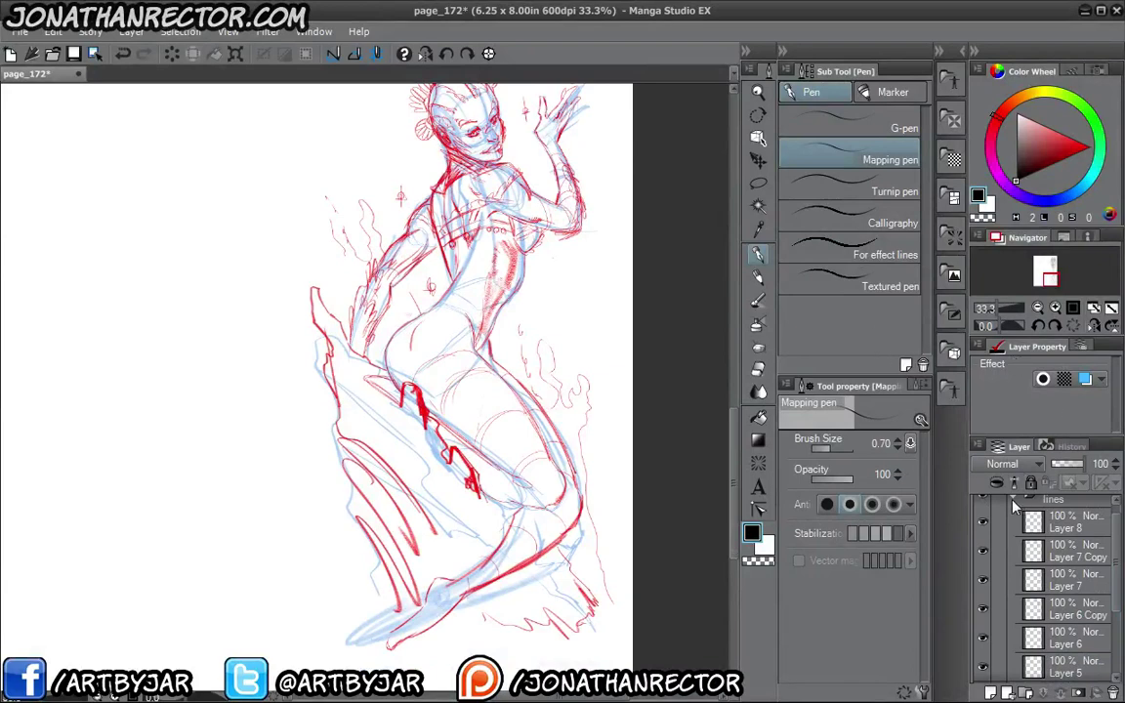
click(1012, 500)
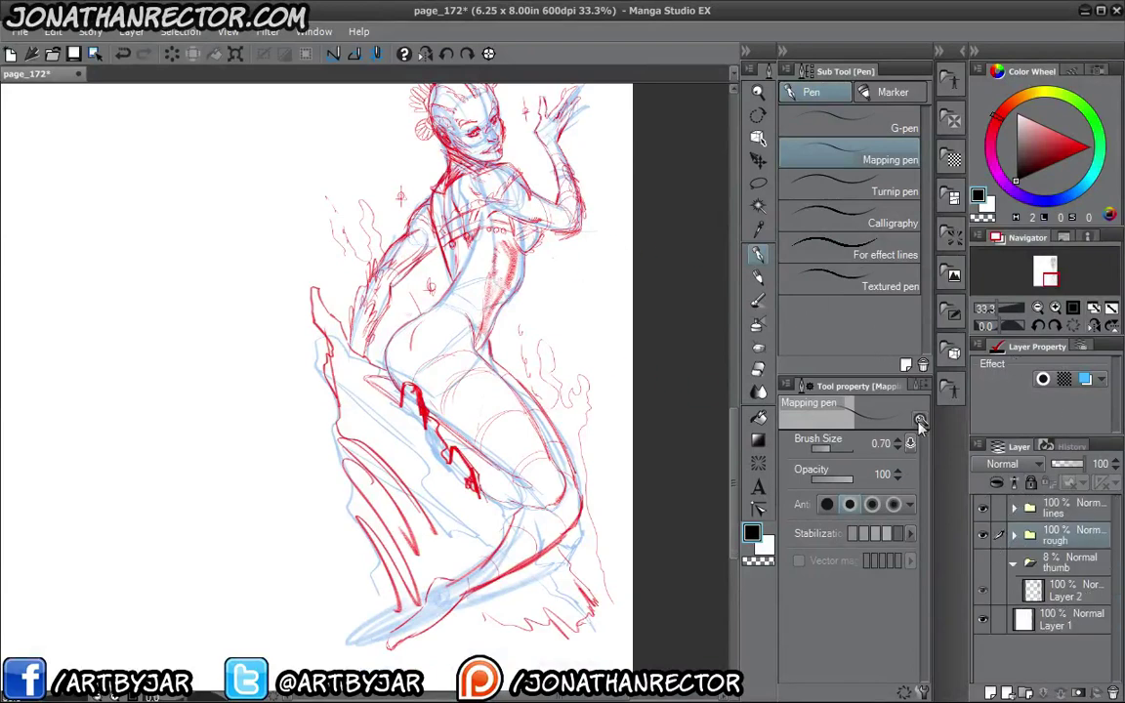
click(1013, 507)
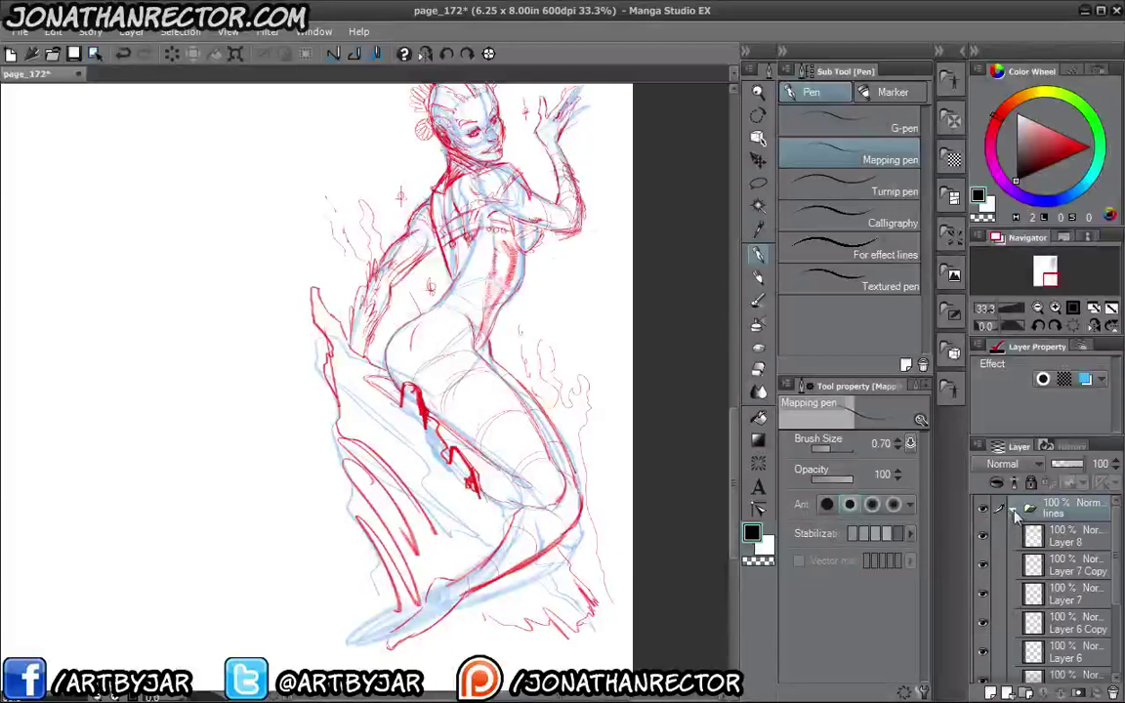
Add a new layer at the top of the lines folder with its expression color set to Gray.
click(990, 693)
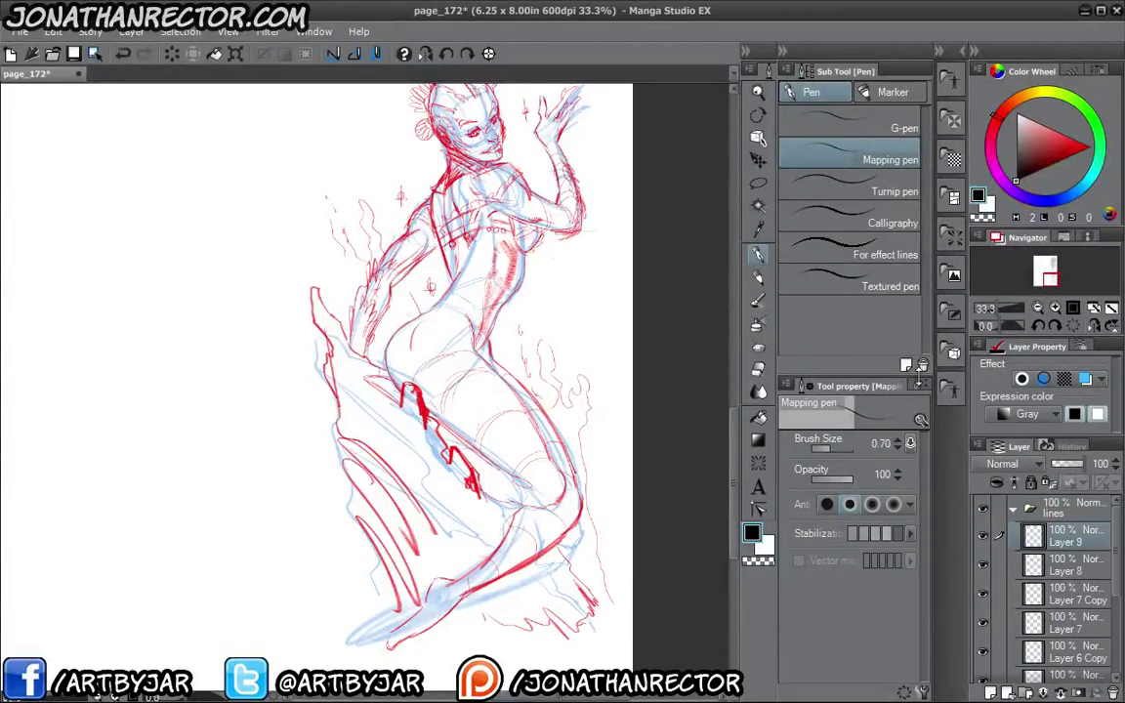
click(1006, 414)
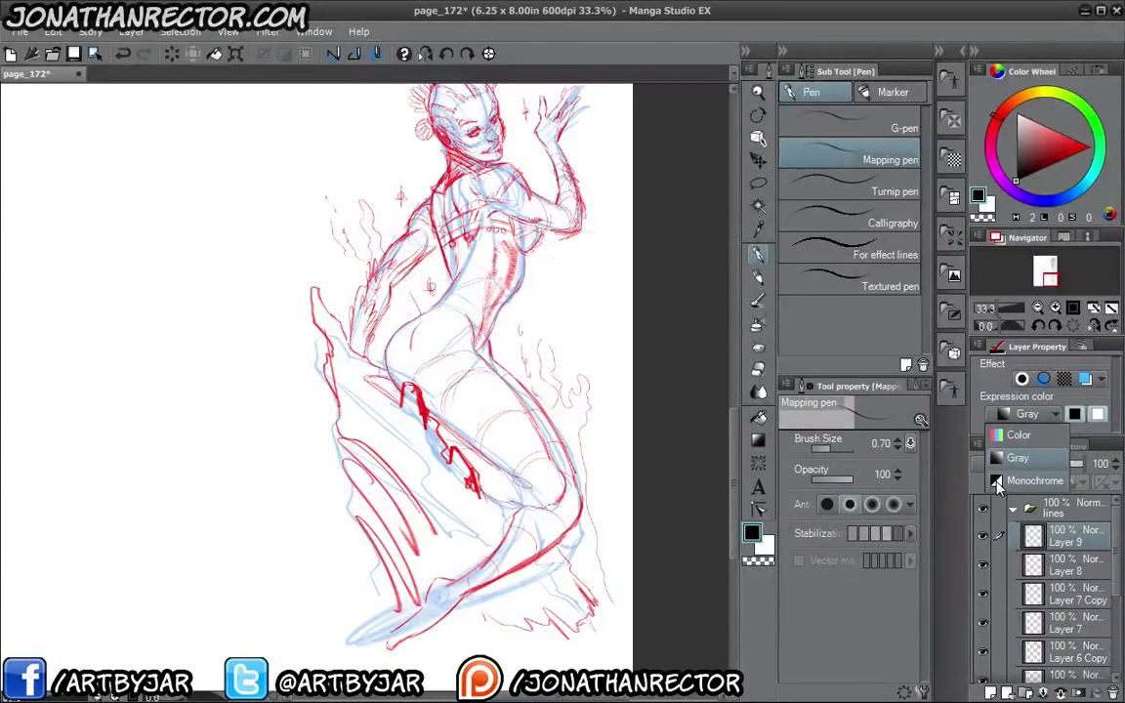
click(1009, 459)
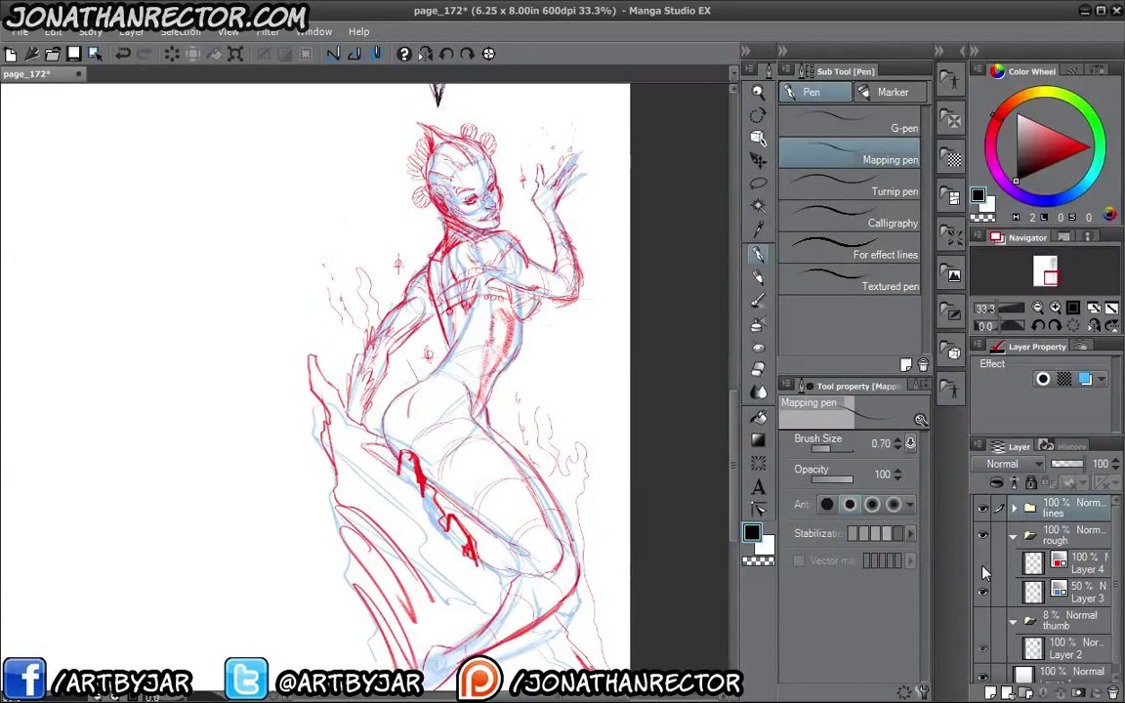
Hide Layer 4 and Layer 3 in the rough folder and show the thumb folder at 100% opacity.
click(984, 568)
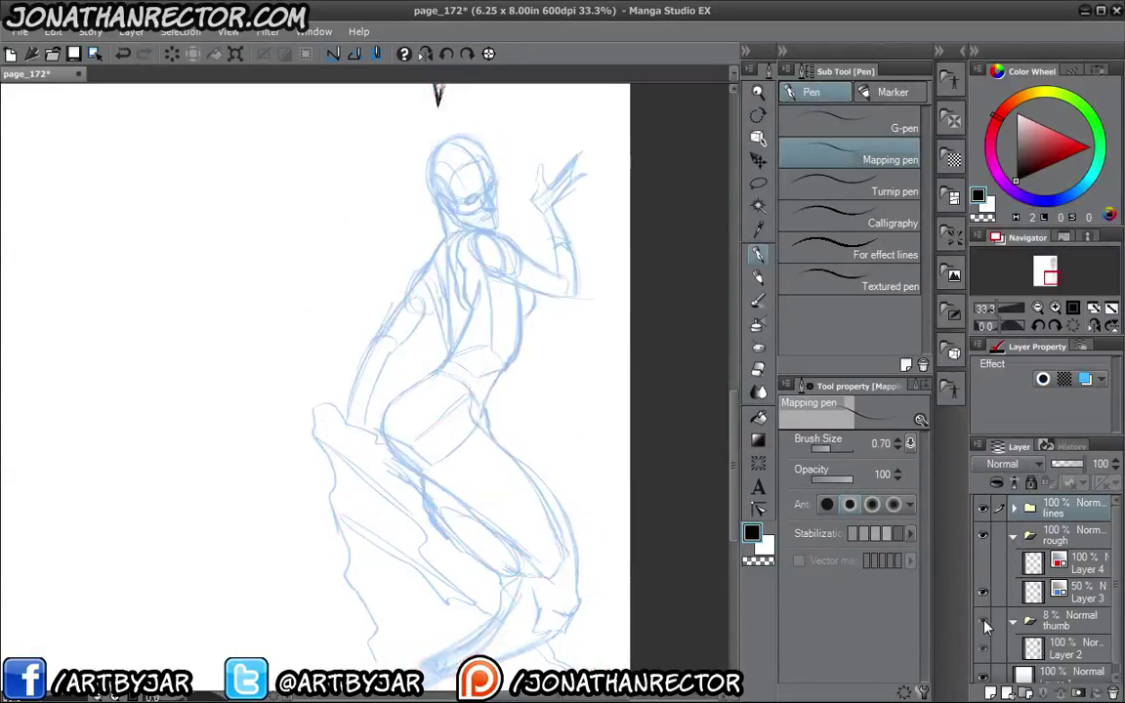
click(983, 621)
click(983, 592)
click(1071, 654)
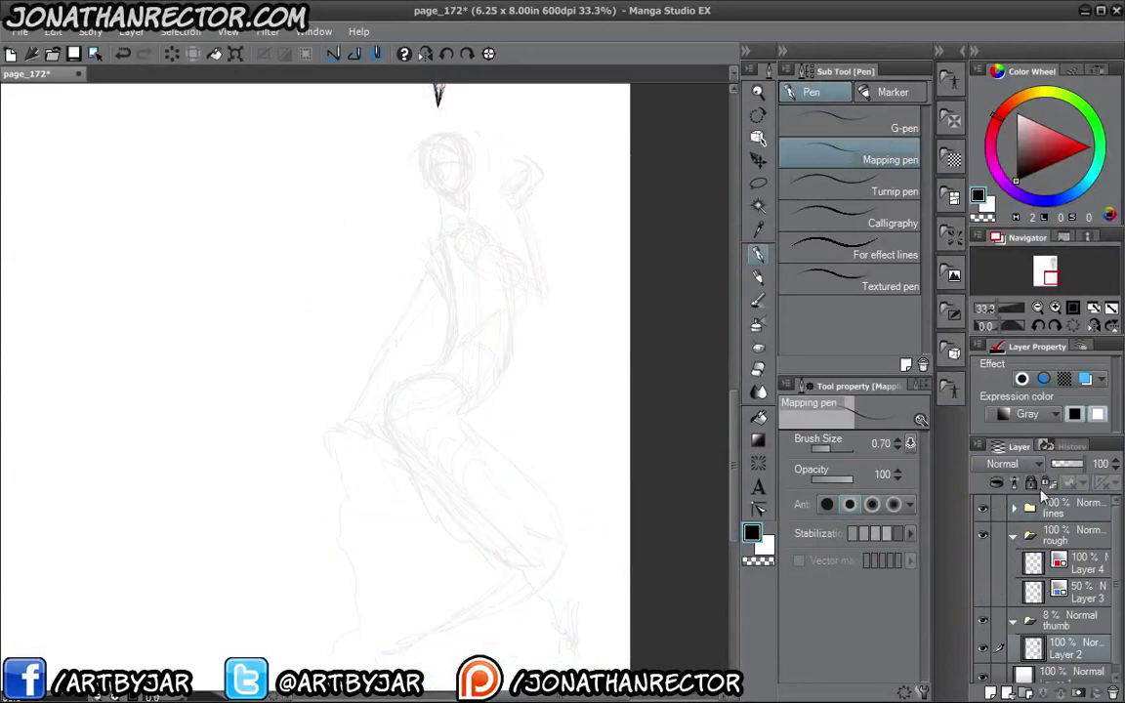
click(1052, 623)
drag(1052, 466, 1075, 490)
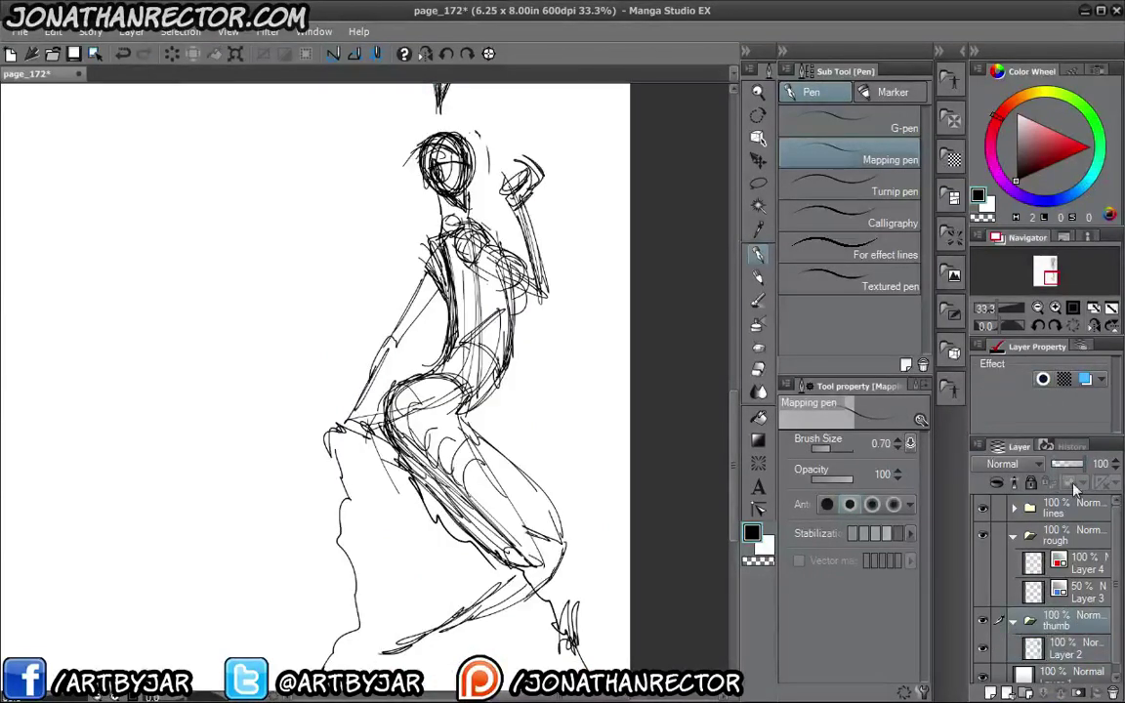
Examine the black thumbnail sketches of the mermaid and the winged figure, toggling the thumb folder's visibility.
click(984, 621)
click(984, 621)
drag(284, 508, 288, 469)
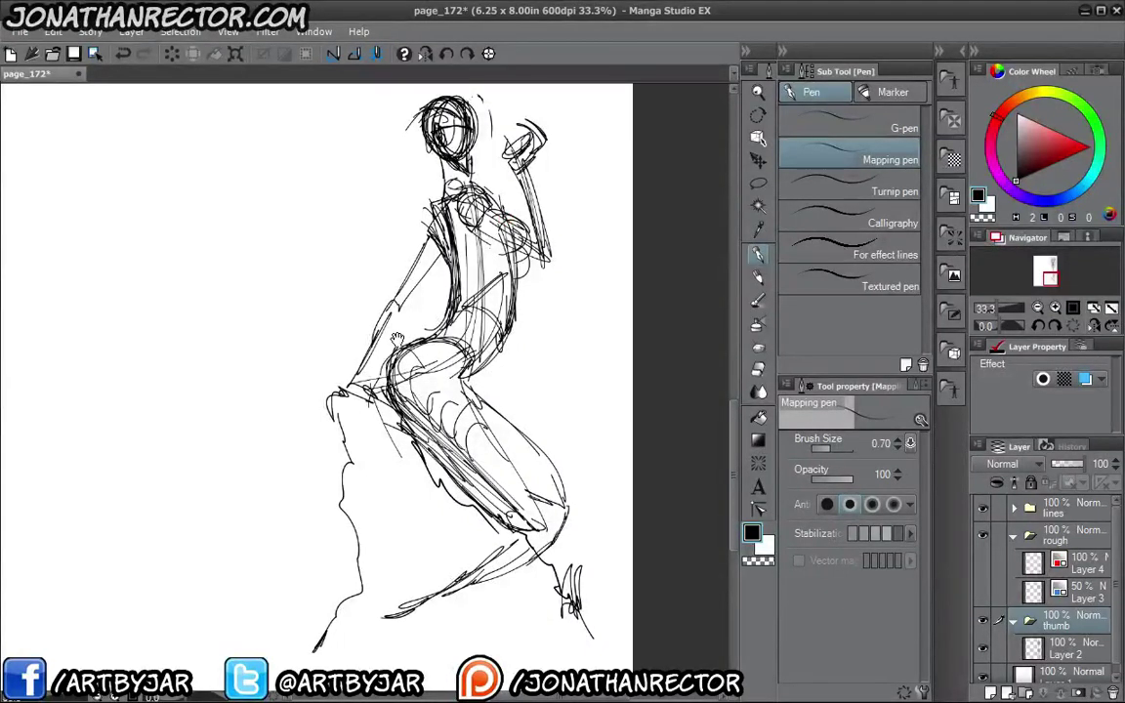
drag(397, 338, 398, 340)
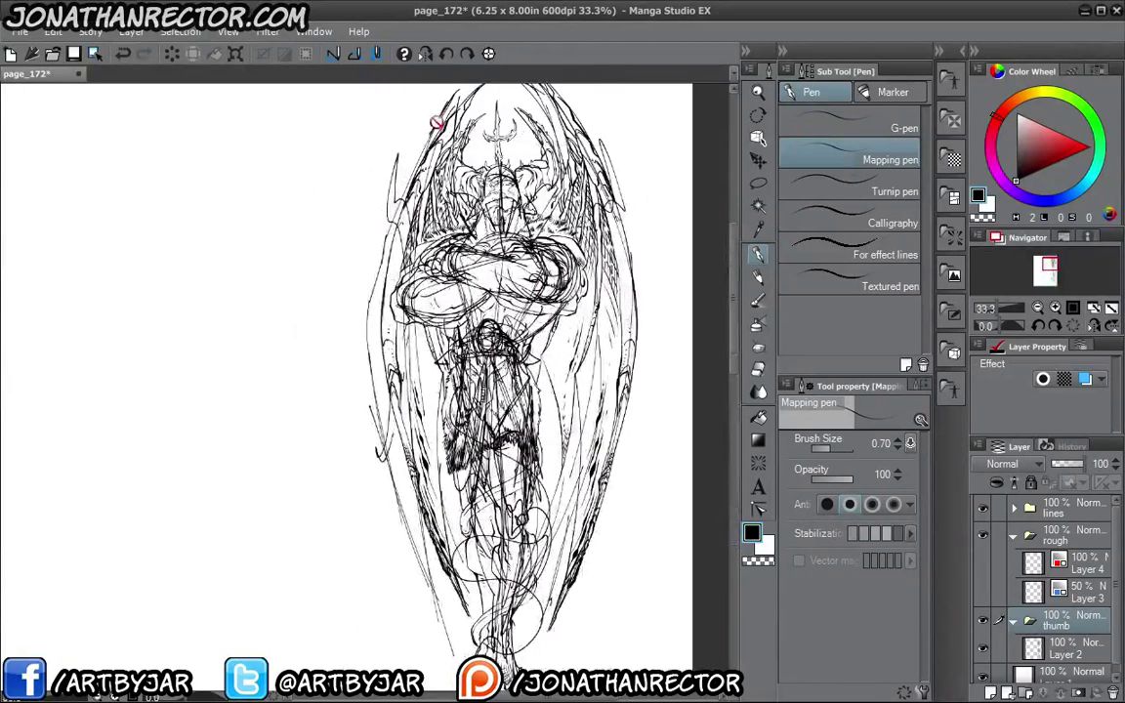
drag(417, 599, 421, 565)
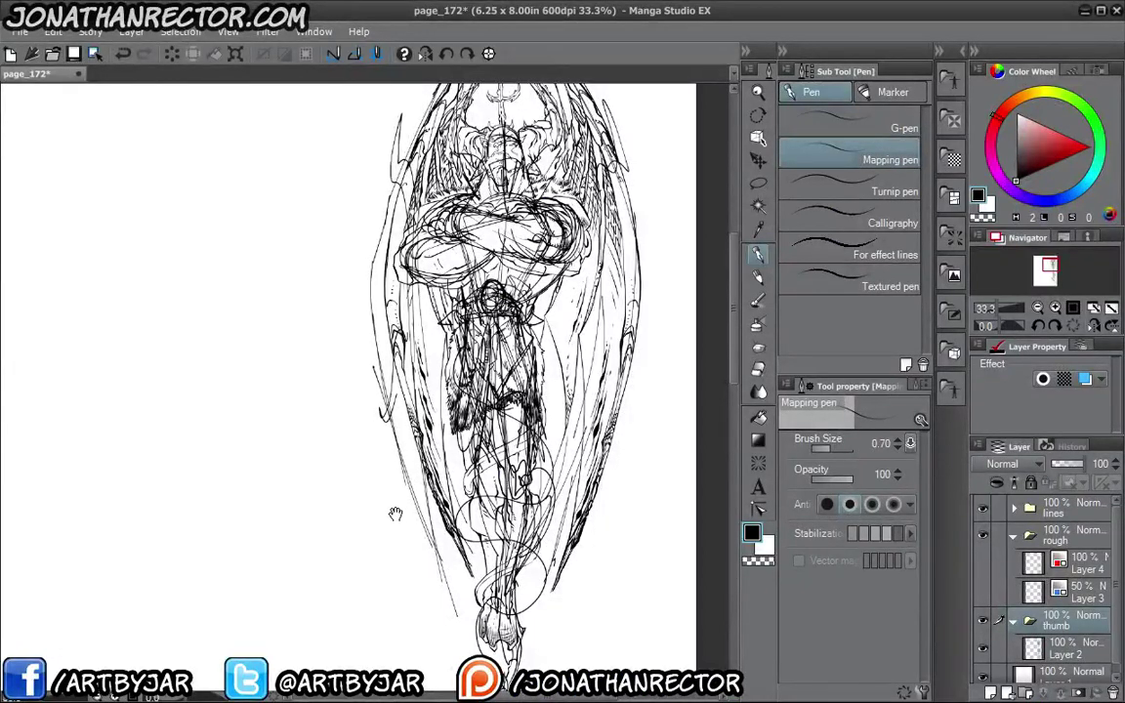
drag(395, 512, 356, 245)
drag(362, 301, 359, 291)
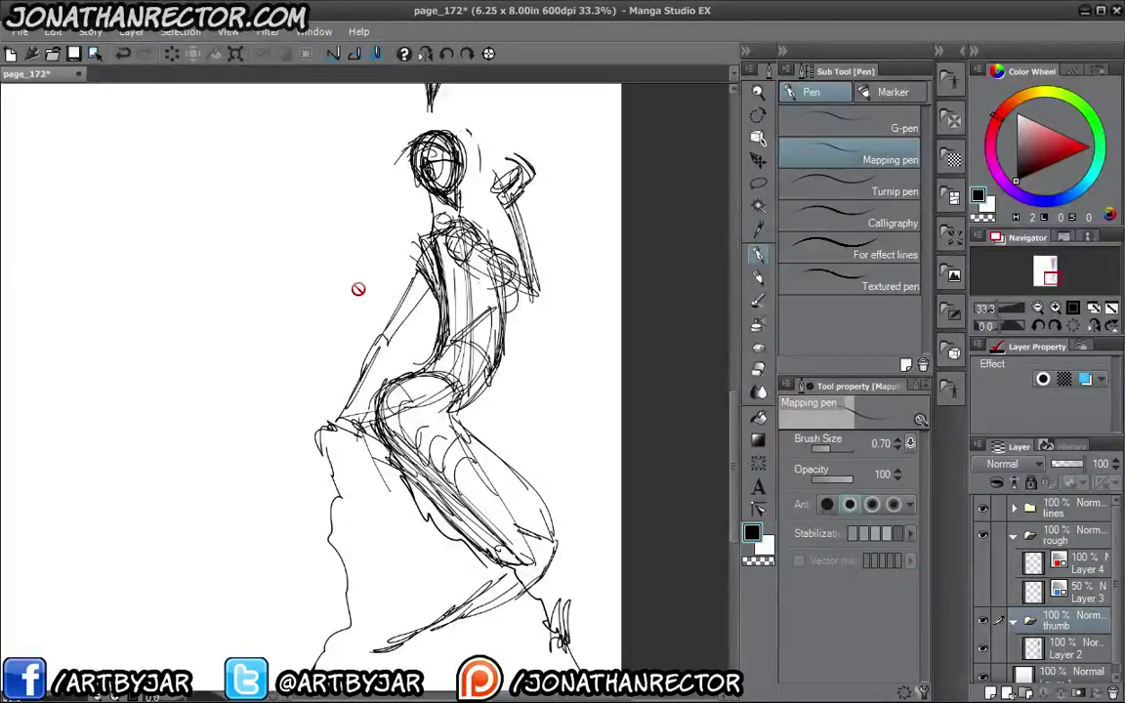
scroll(358, 289, down, 2)
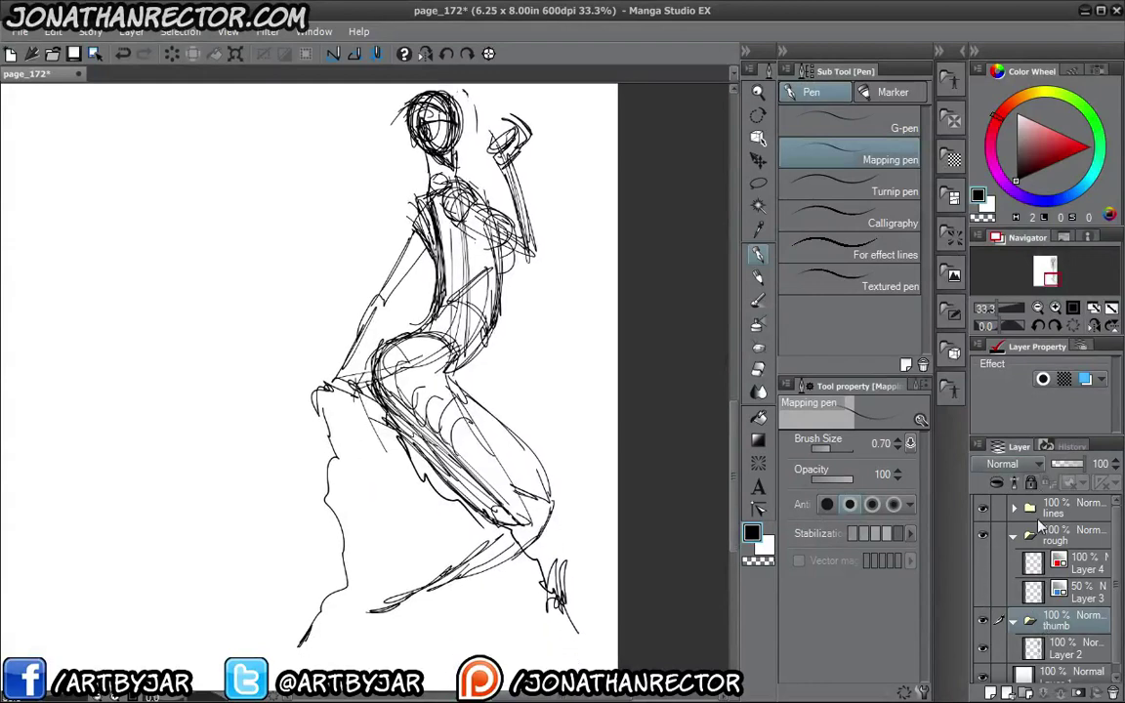
Lower the thumb folder's opacity to 11% and show Layer 4 and Layer 3 in the rough folder.
drag(1060, 466, 1056, 466)
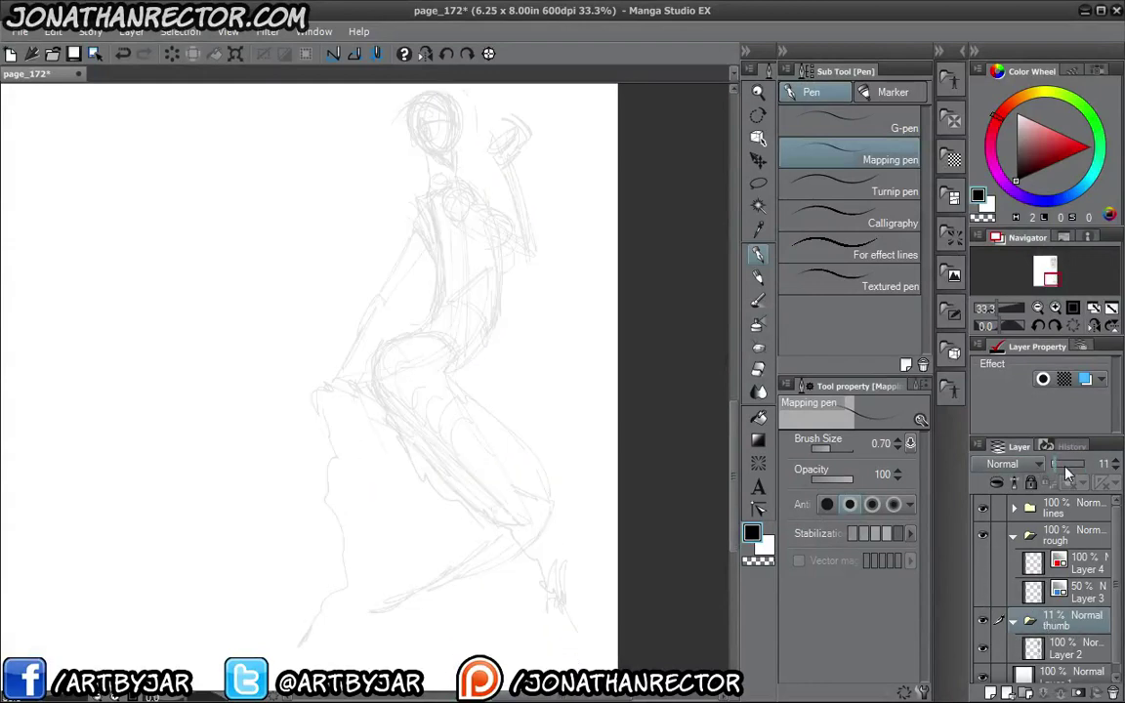
click(1043, 537)
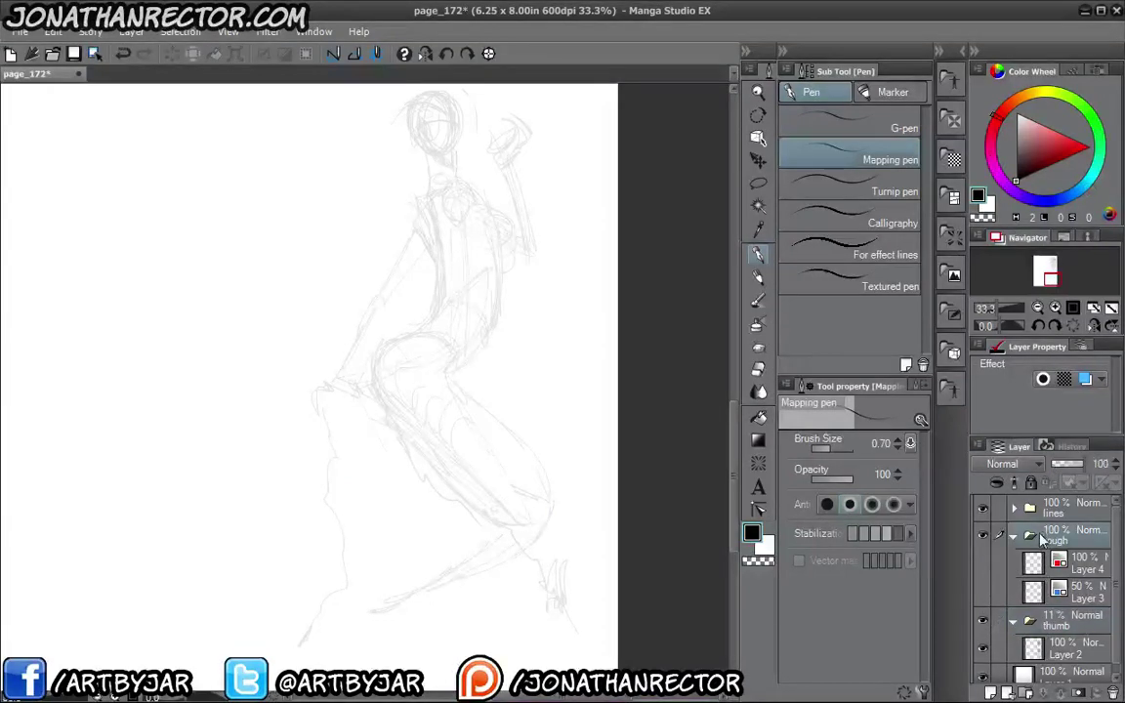
click(983, 564)
click(983, 591)
Set Layer 3 to 100% opacity, hide Layer 4, and compare the blue rough with the thumbnail by toggling the rough folder.
click(1074, 591)
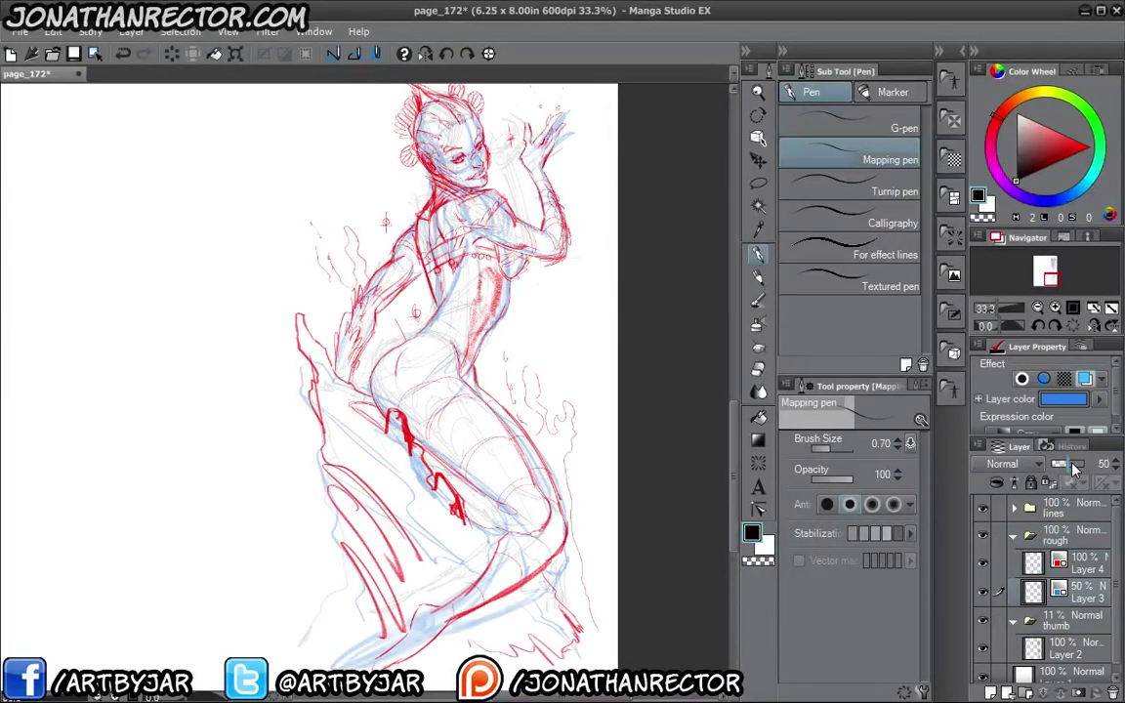
drag(1069, 465, 1103, 475)
click(983, 563)
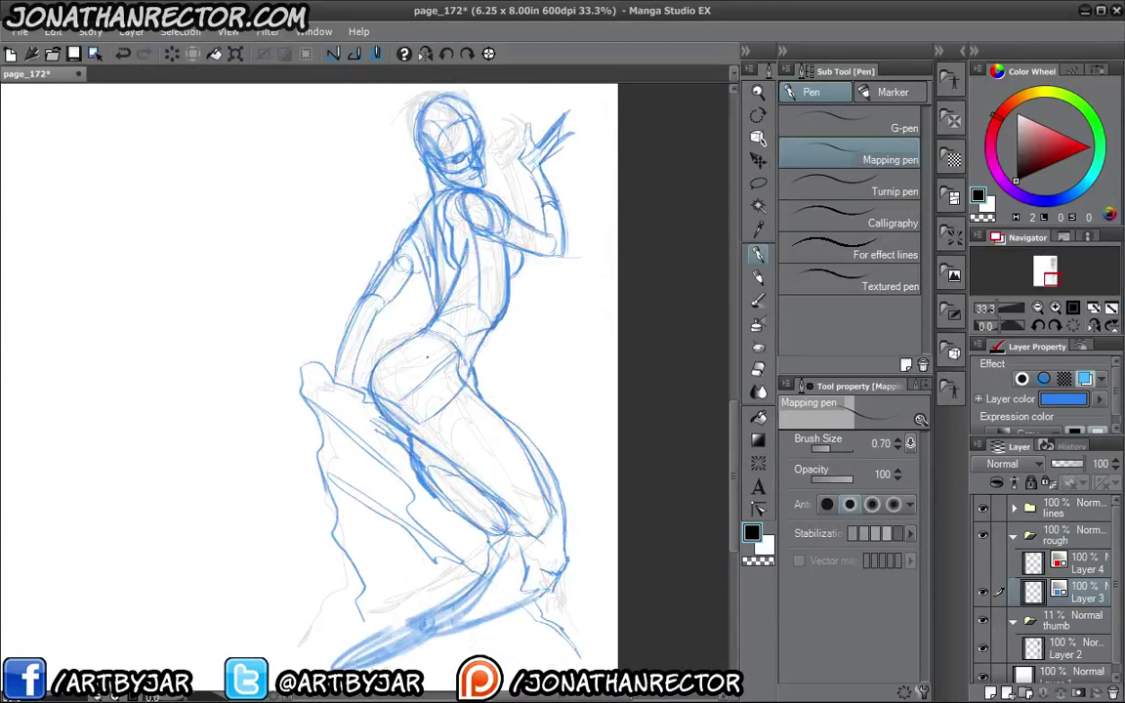
drag(330, 402, 334, 428)
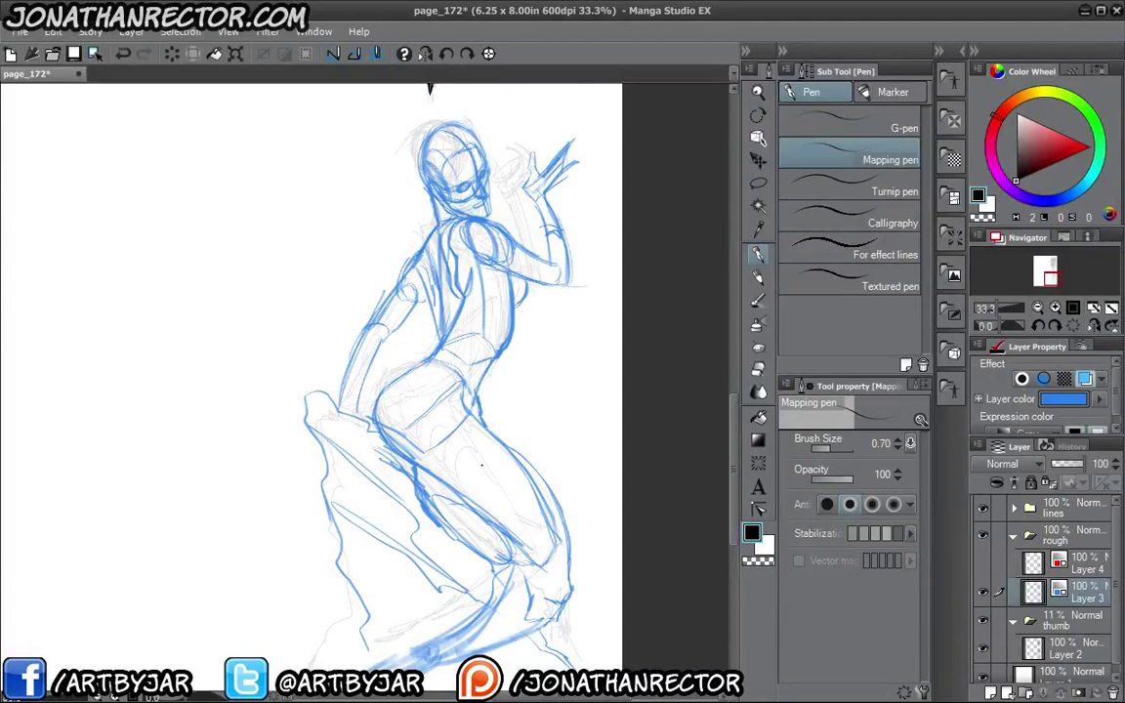
click(983, 535)
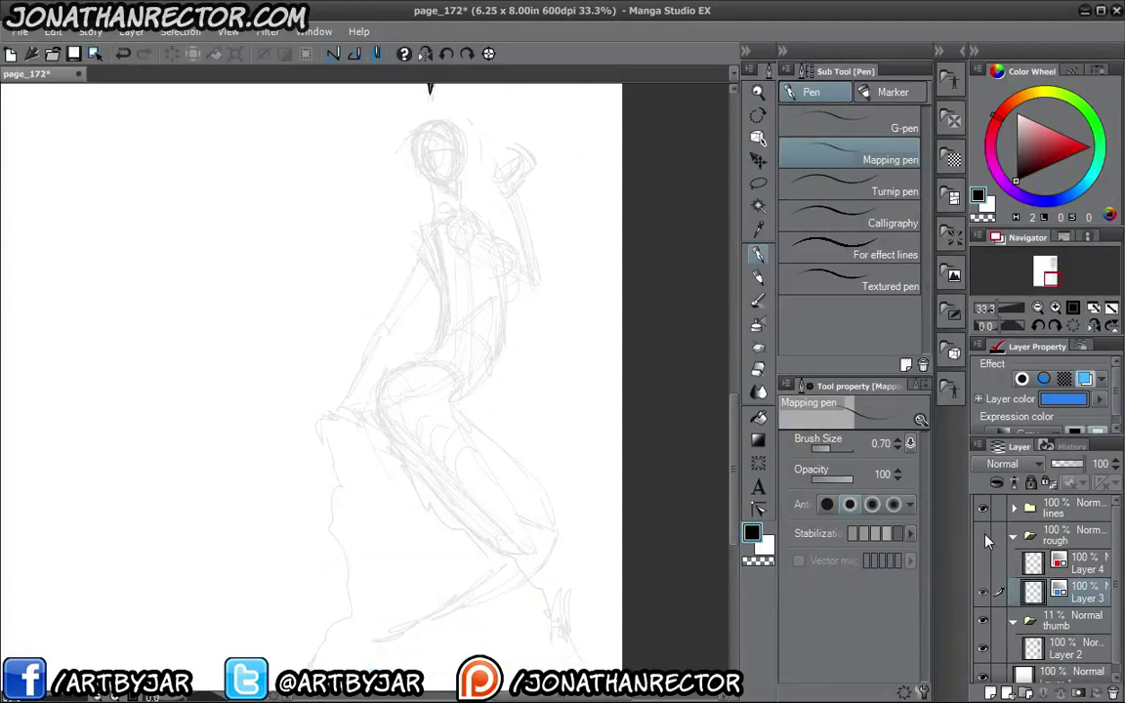
click(984, 536)
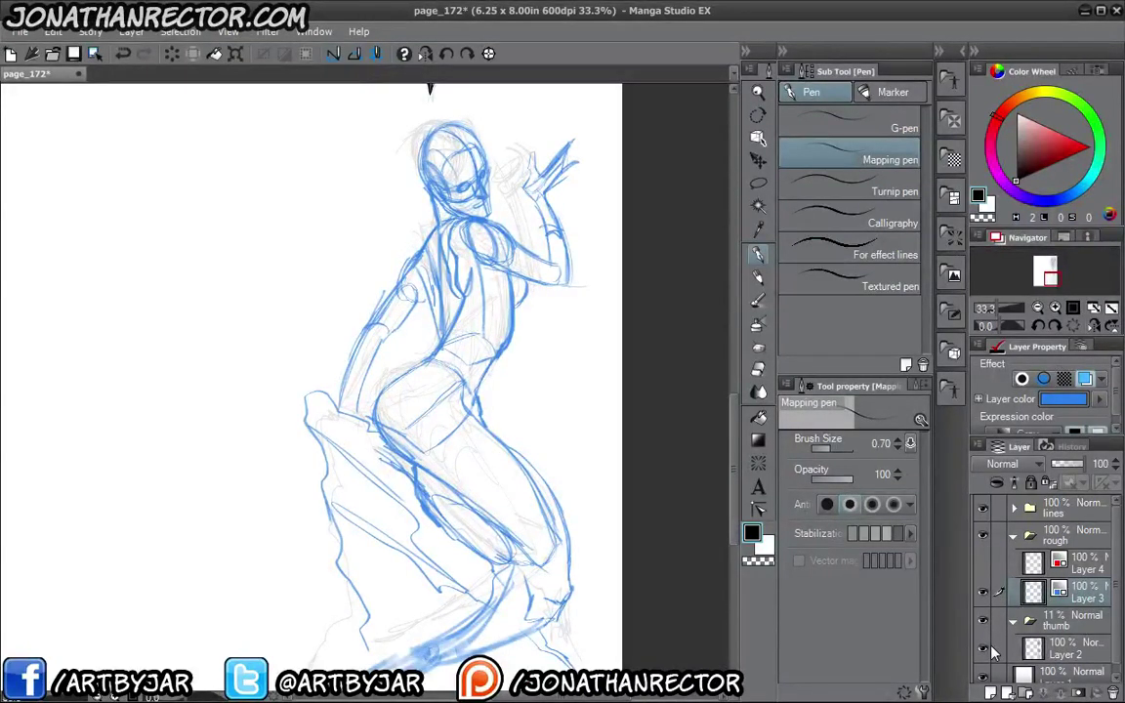
Set Layer 3's opacity to 50% and show the red sketch on Layer 4.
click(1067, 465)
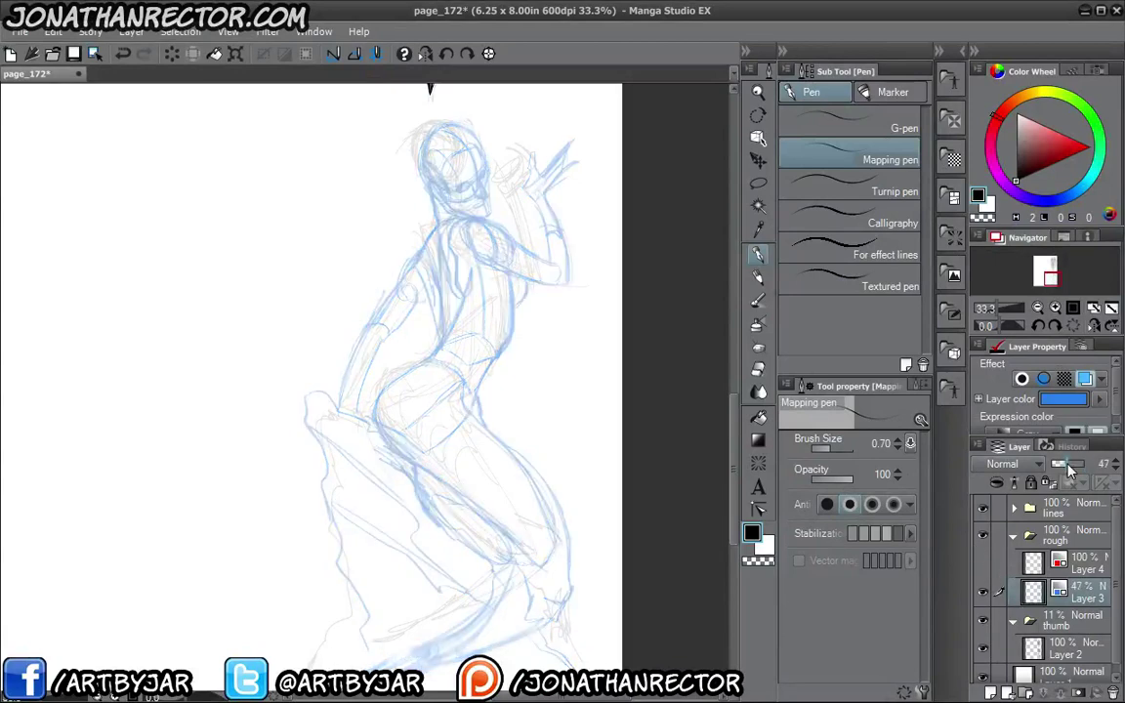
drag(1067, 465, 1068, 465)
click(986, 563)
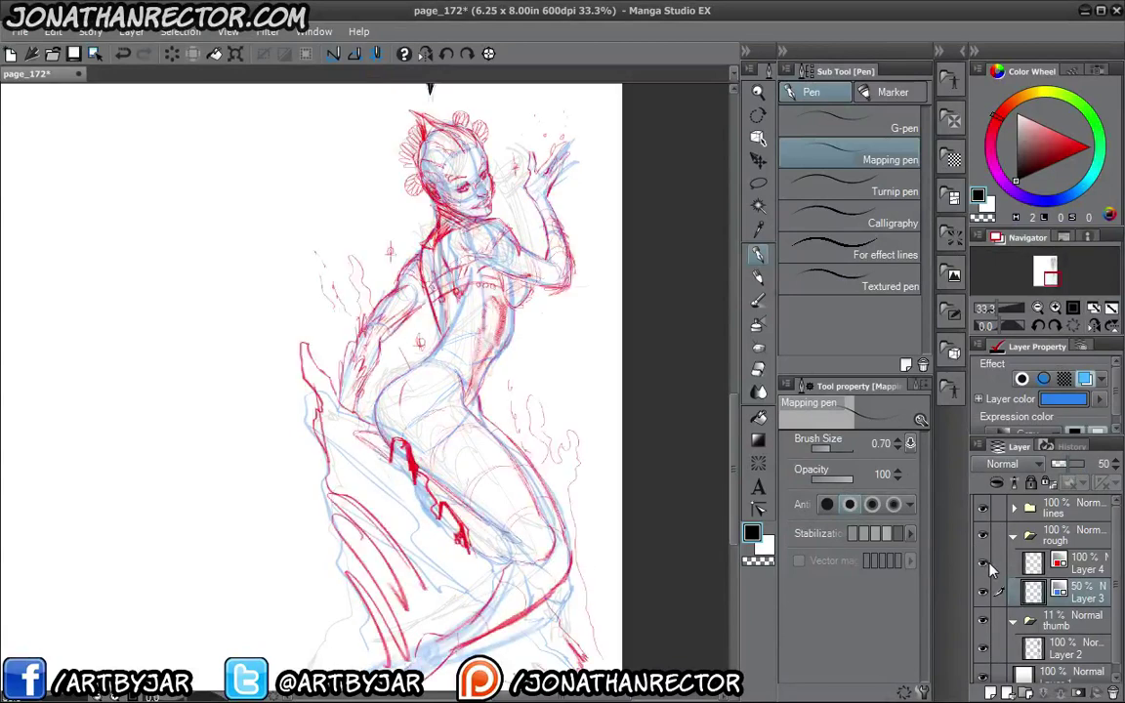
Select Layer 4 and compare the red sketch of the head and torso with the blue rough by toggling Layer 4's visibility.
click(1040, 566)
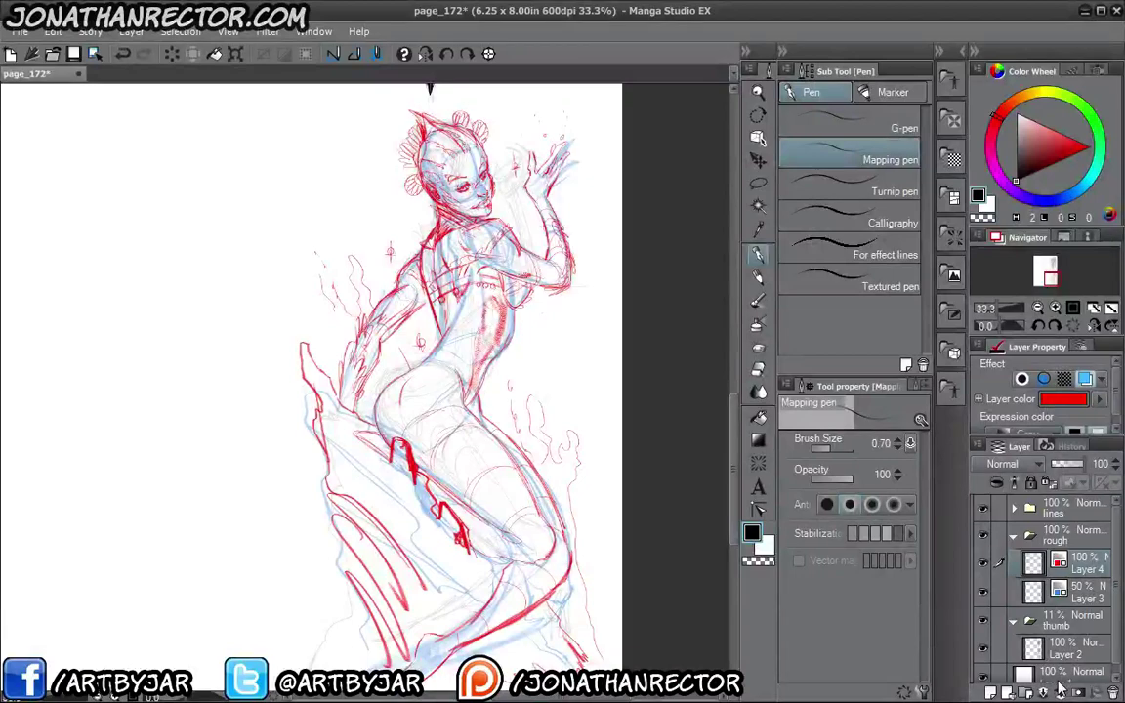
key(ctrl+plus)
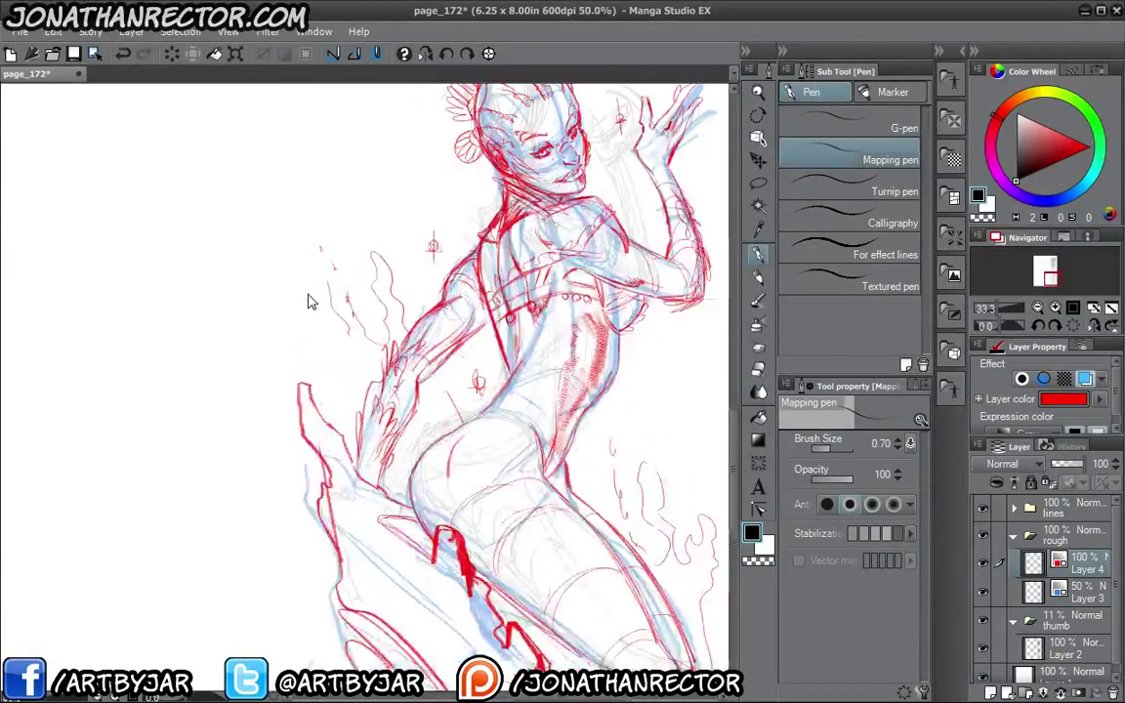
key(ctrl+plus)
drag(467, 281, 335, 493)
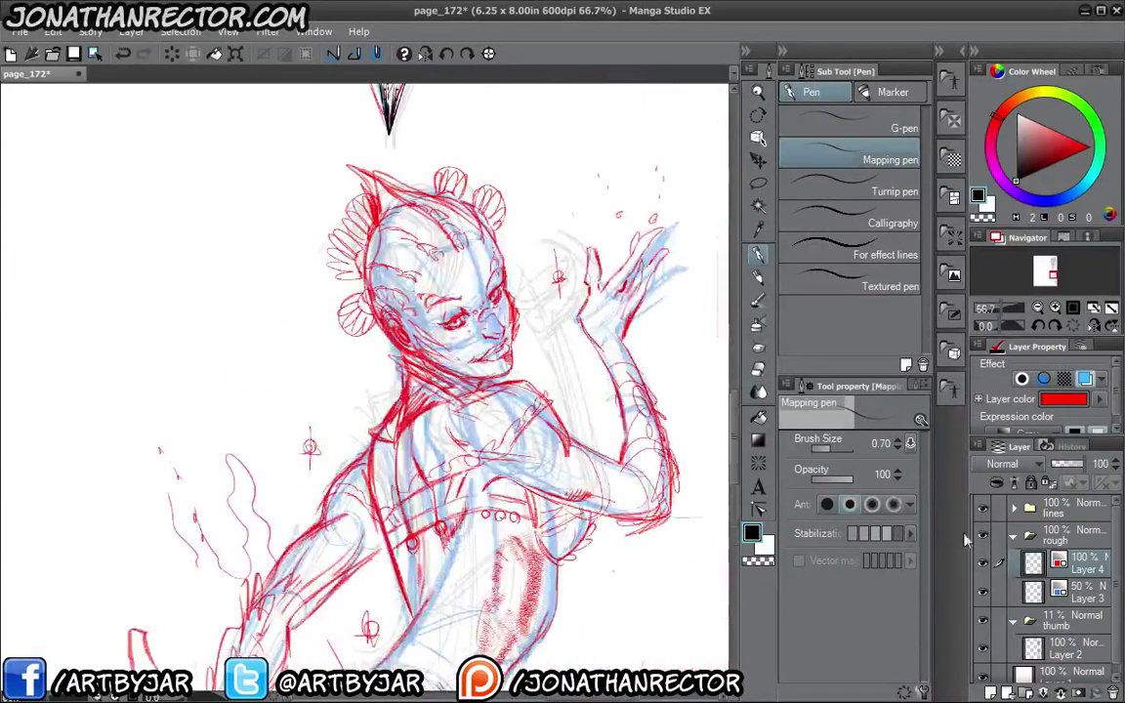
click(982, 564)
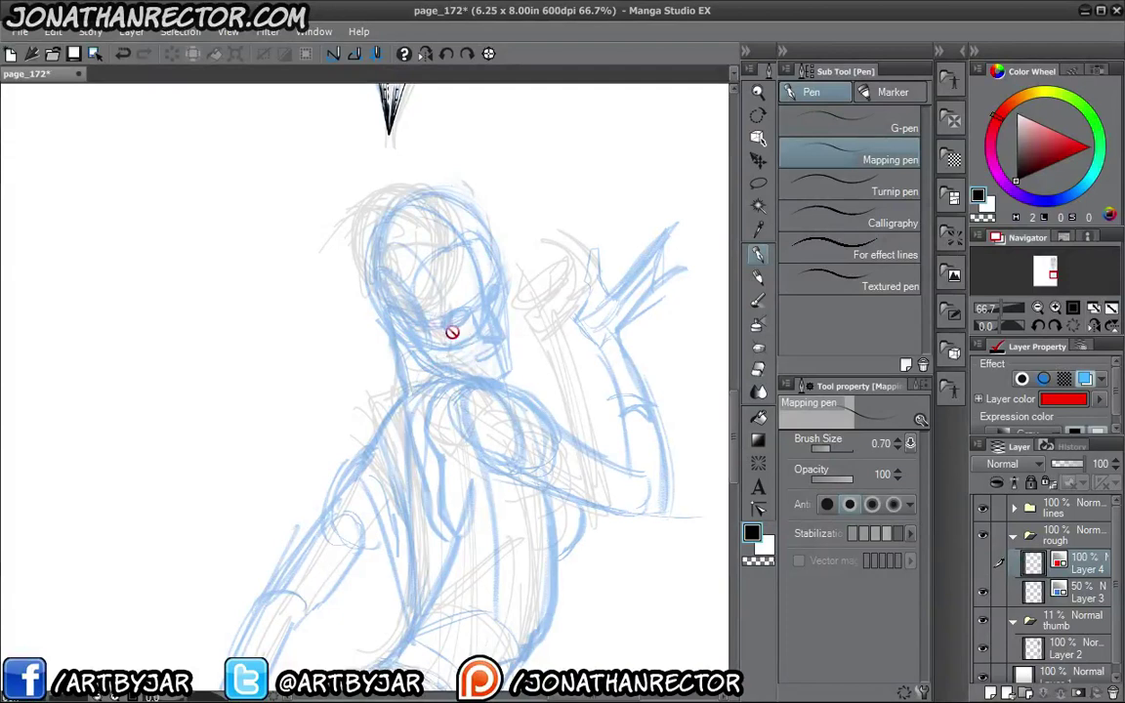
click(982, 564)
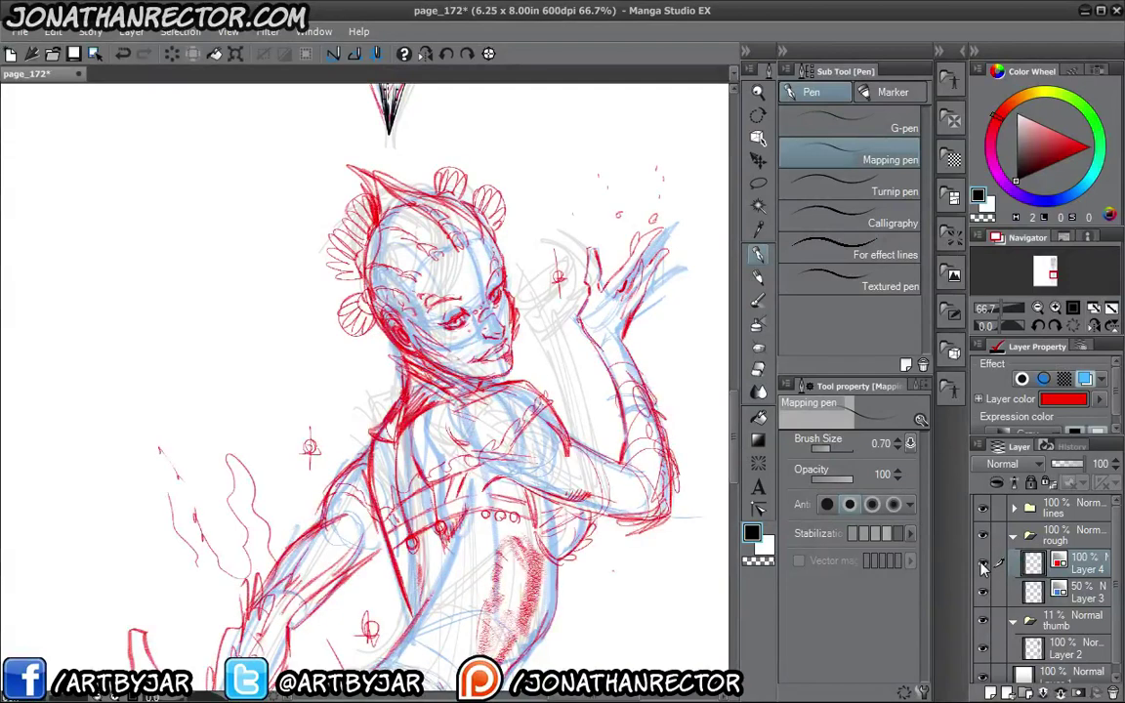
click(983, 564)
click(982, 565)
Examine the red sketch of the mermaid's torso, arms and tail, both close up and as a whole figure.
drag(303, 444, 296, 356)
drag(295, 414, 290, 360)
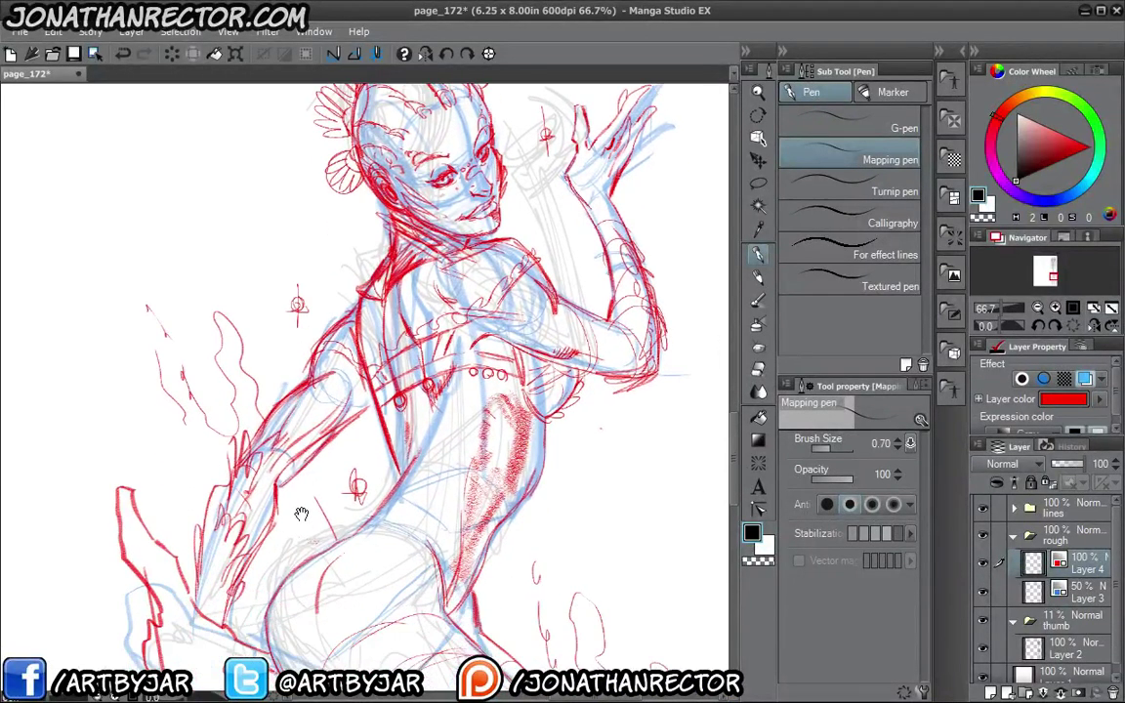
scroll(358, 453, down, 2)
drag(358, 453, 357, 347)
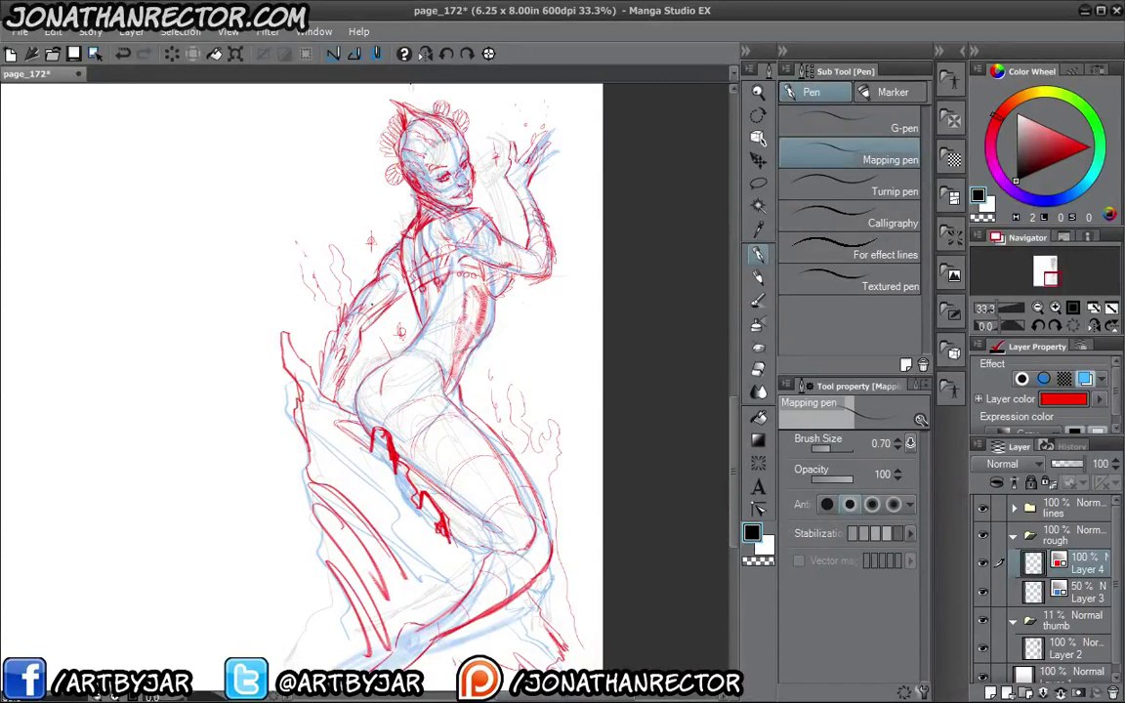
scroll(404, 314, up, 1)
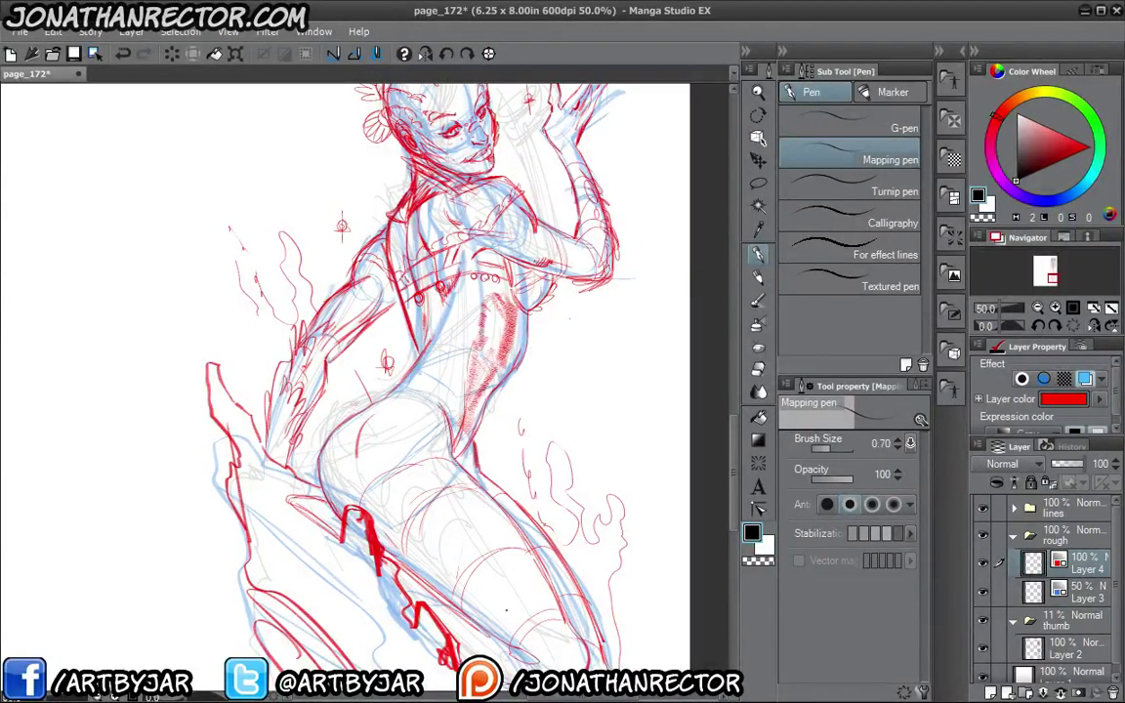
scroll(313, 430, down, 1)
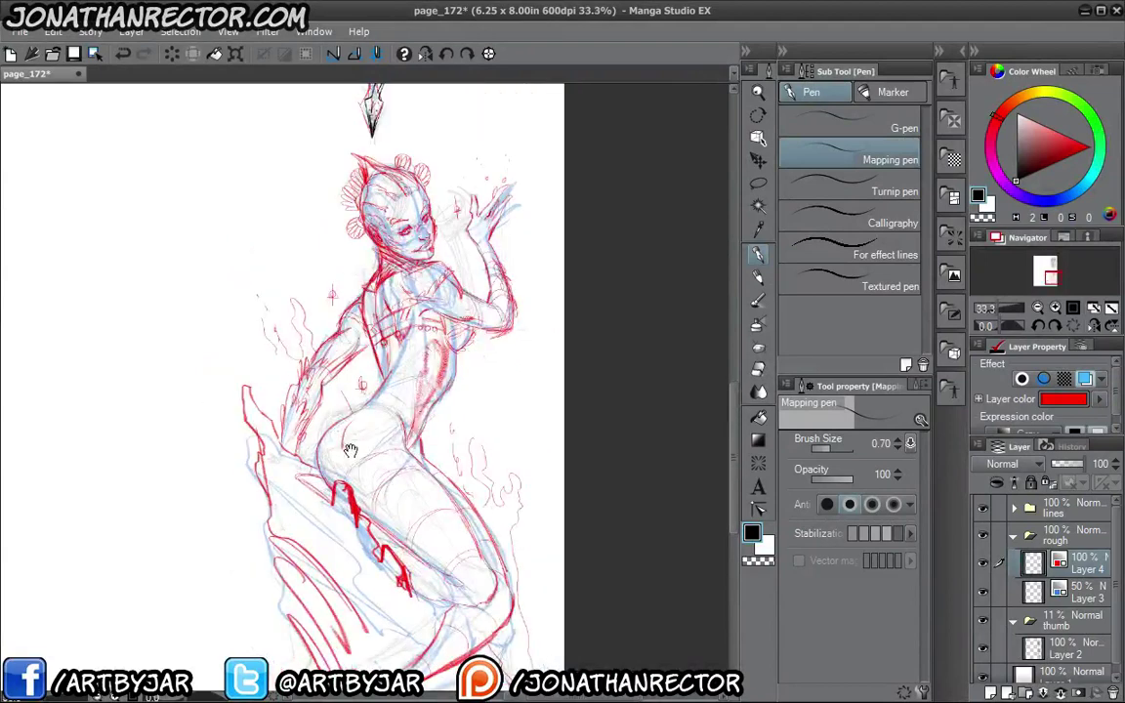
drag(350, 450, 381, 432)
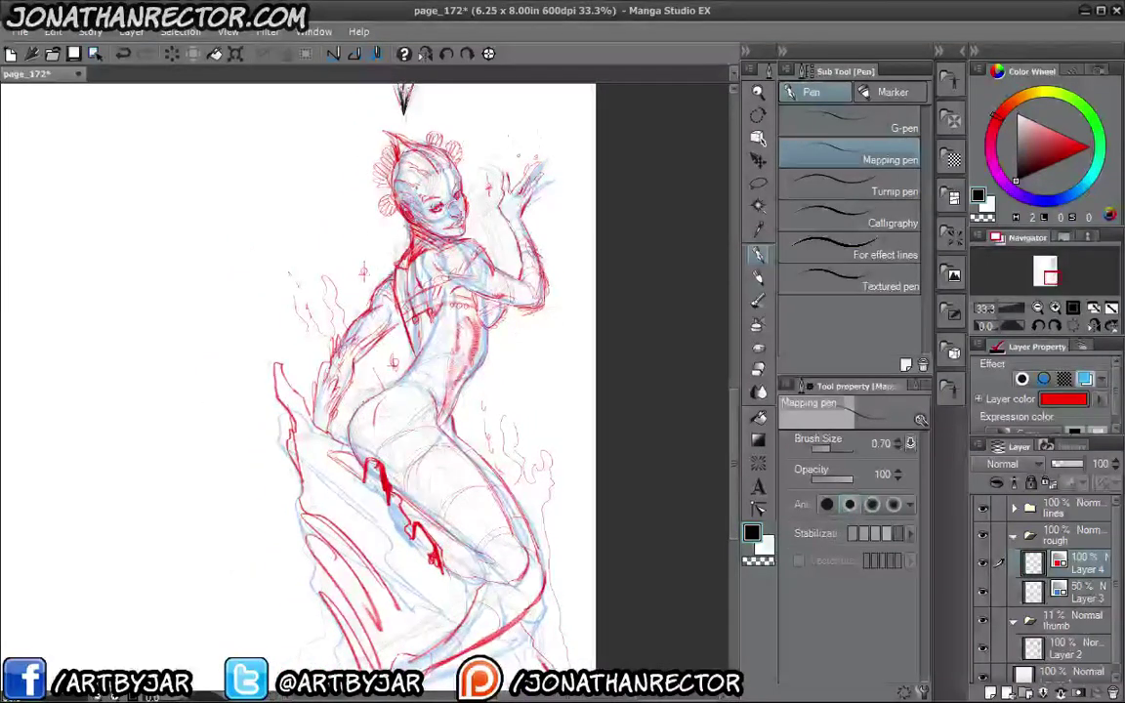
Hide the blue rough on Layer 3 and flip the canvas view horizontally.
click(984, 592)
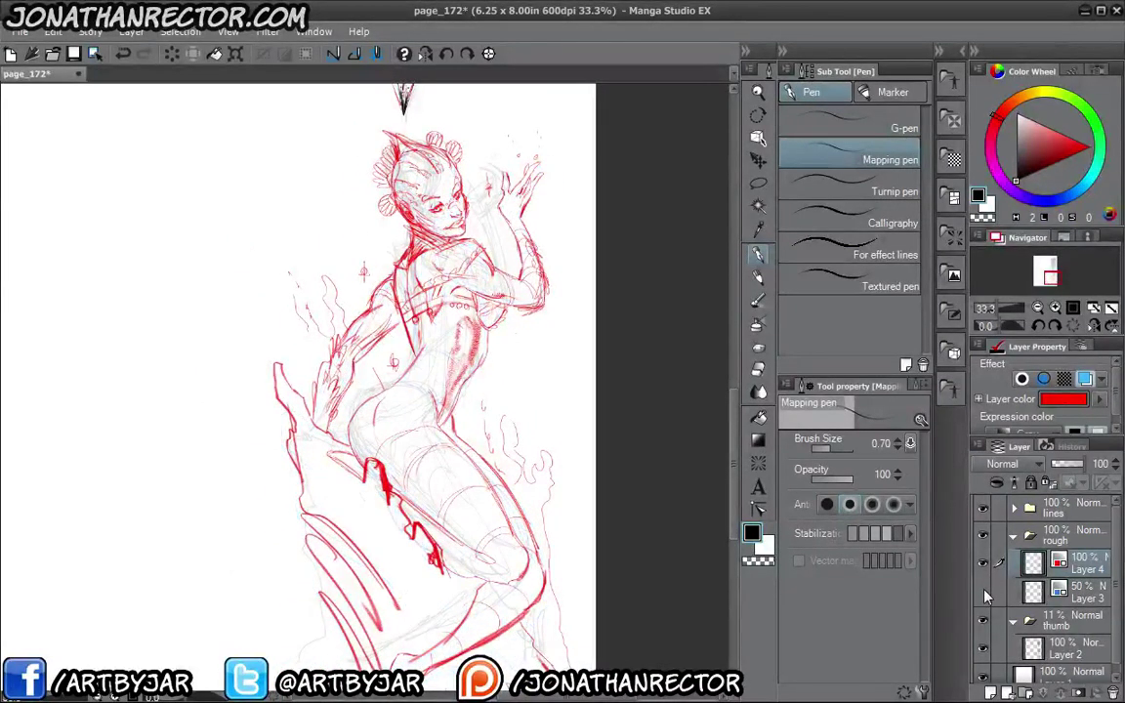
drag(299, 461, 305, 466)
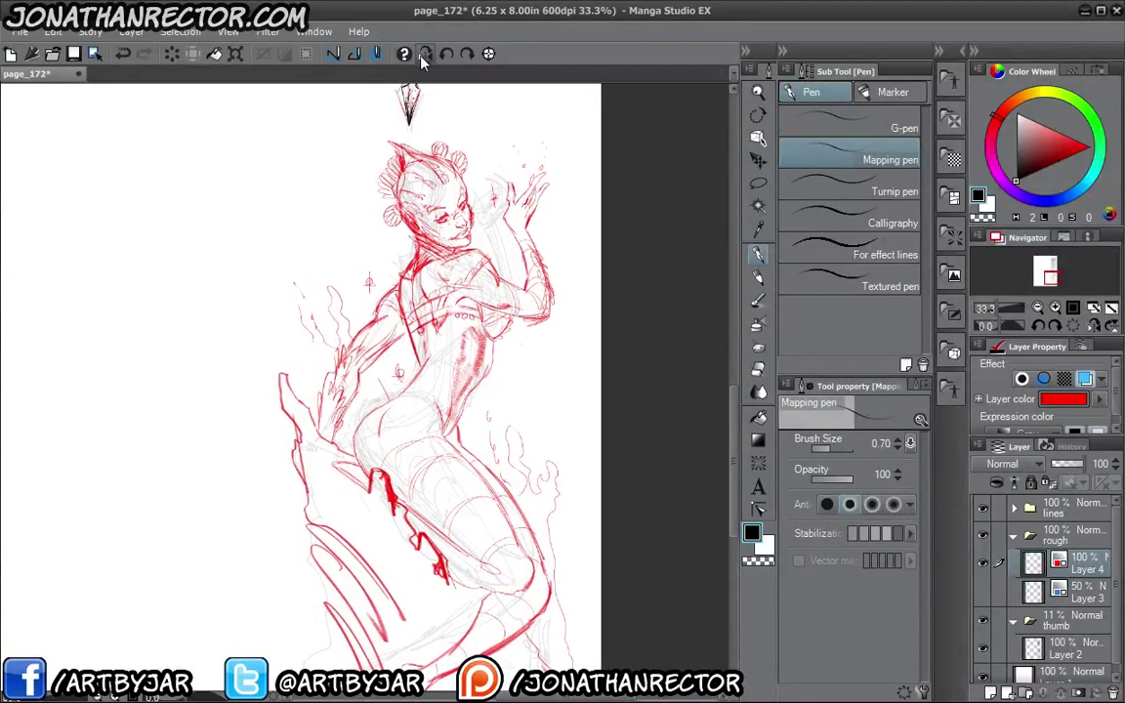
click(425, 54)
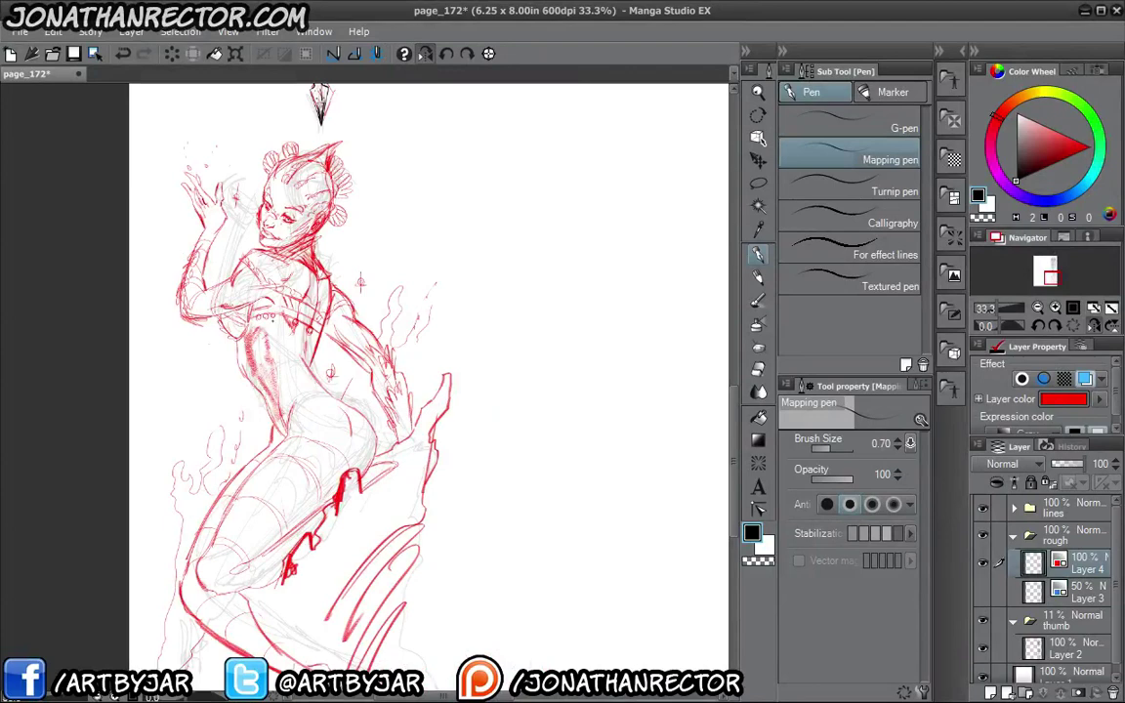
Draw a diagonal costume edge across the mermaid's torso and reinforce the waist contour with red strokes on Layer 4.
drag(269, 315, 297, 351)
mouse_move(231, 274)
mouse_down()
mouse_move(258, 314)
mouse_move(322, 340)
mouse_move(315, 383)
mouse_up()
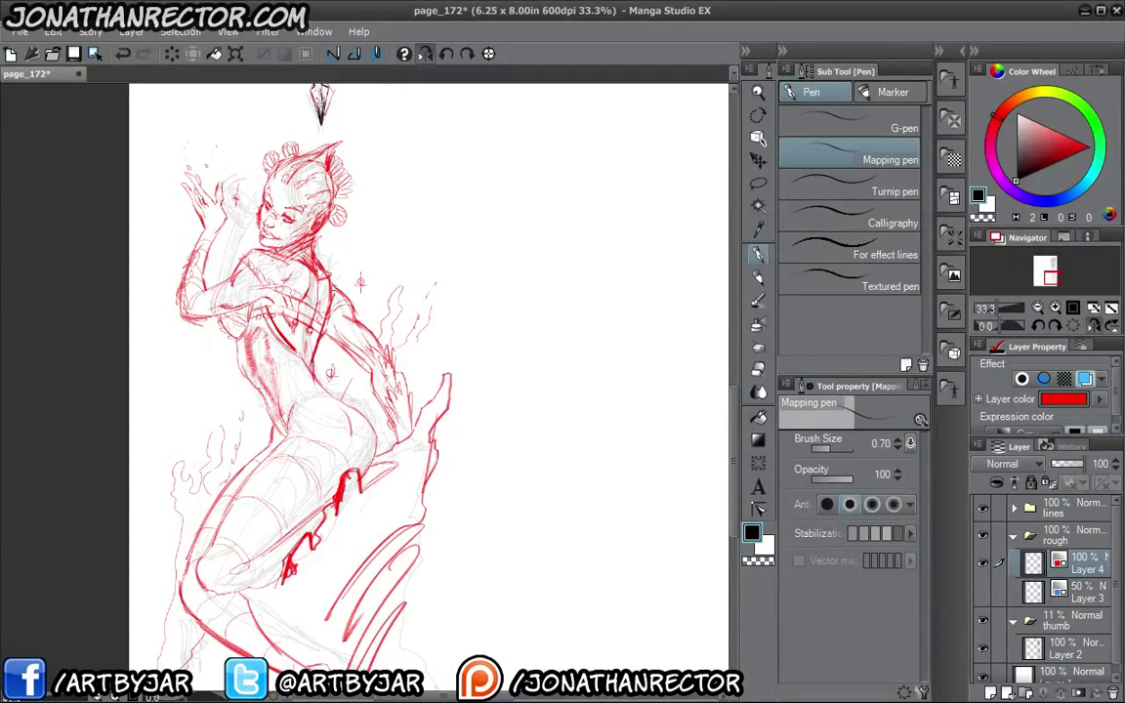
drag(238, 359, 252, 378)
drag(216, 330, 283, 436)
mouse_move(236, 336)
mouse_down()
mouse_move(219, 354)
mouse_move(215, 341)
mouse_up()
mouse_move(242, 337)
mouse_down()
mouse_move(229, 367)
mouse_move(225, 353)
mouse_move(241, 383)
mouse_up()
drag(245, 347, 237, 384)
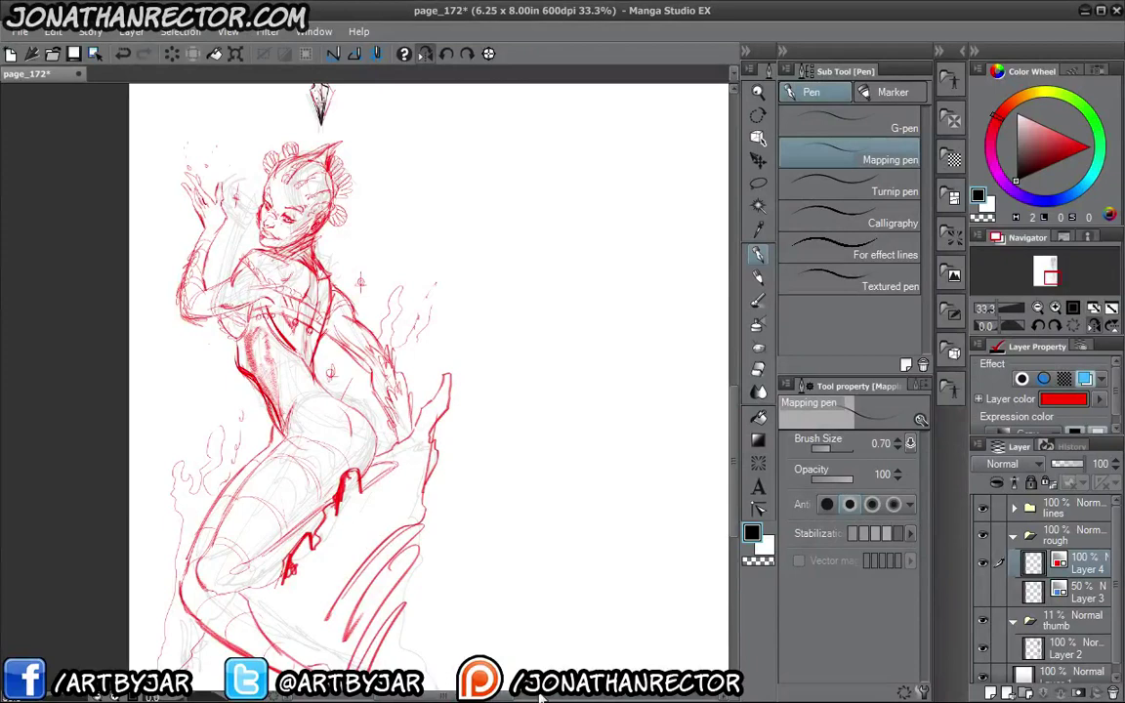
Flip the canvas view back to normal and draw a curved arrow pointing towards the mermaid's neck and shoulder.
click(377, 52)
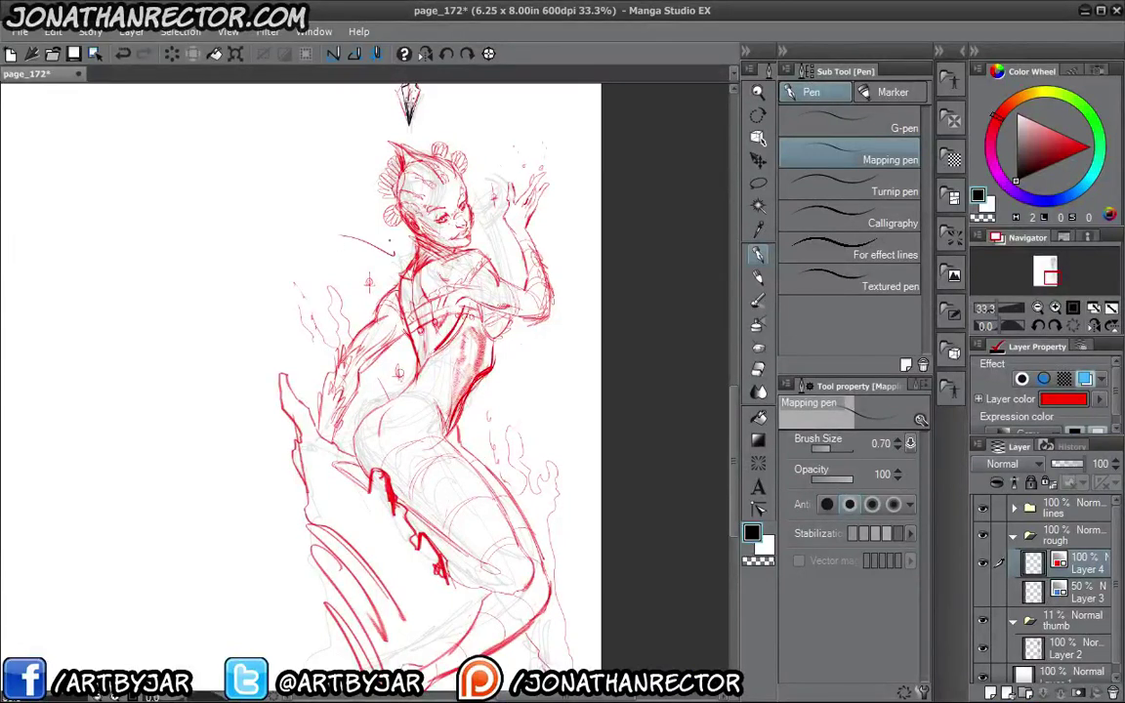
drag(340, 235, 394, 262)
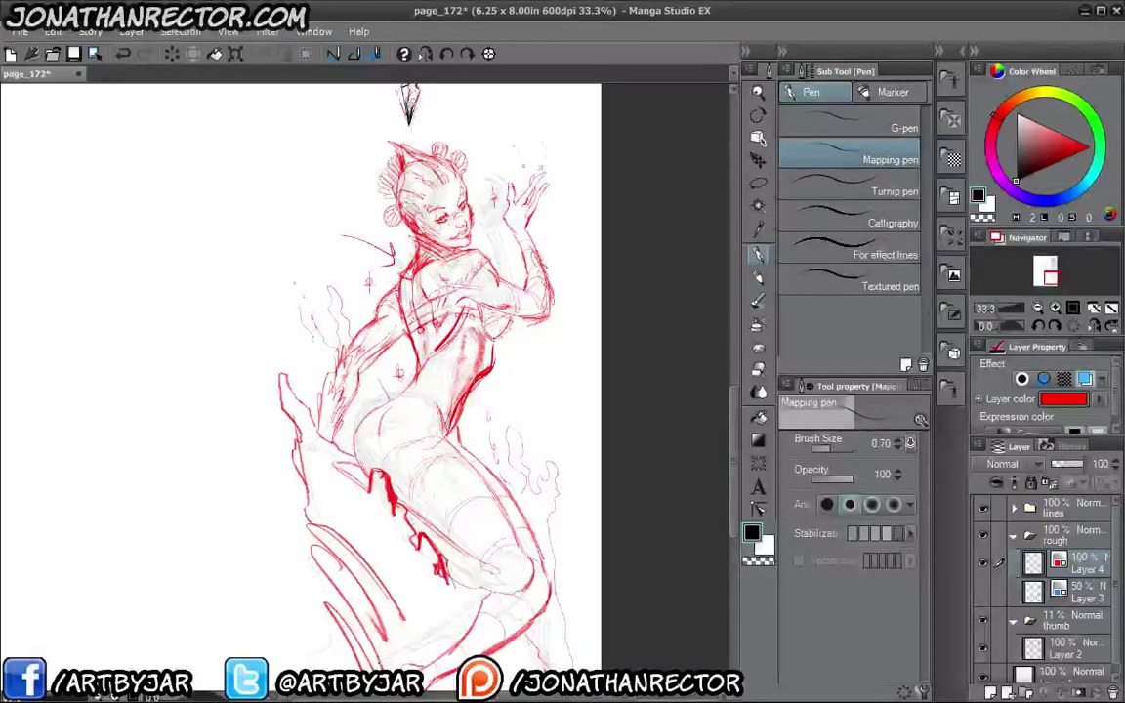
drag(344, 462, 297, 402)
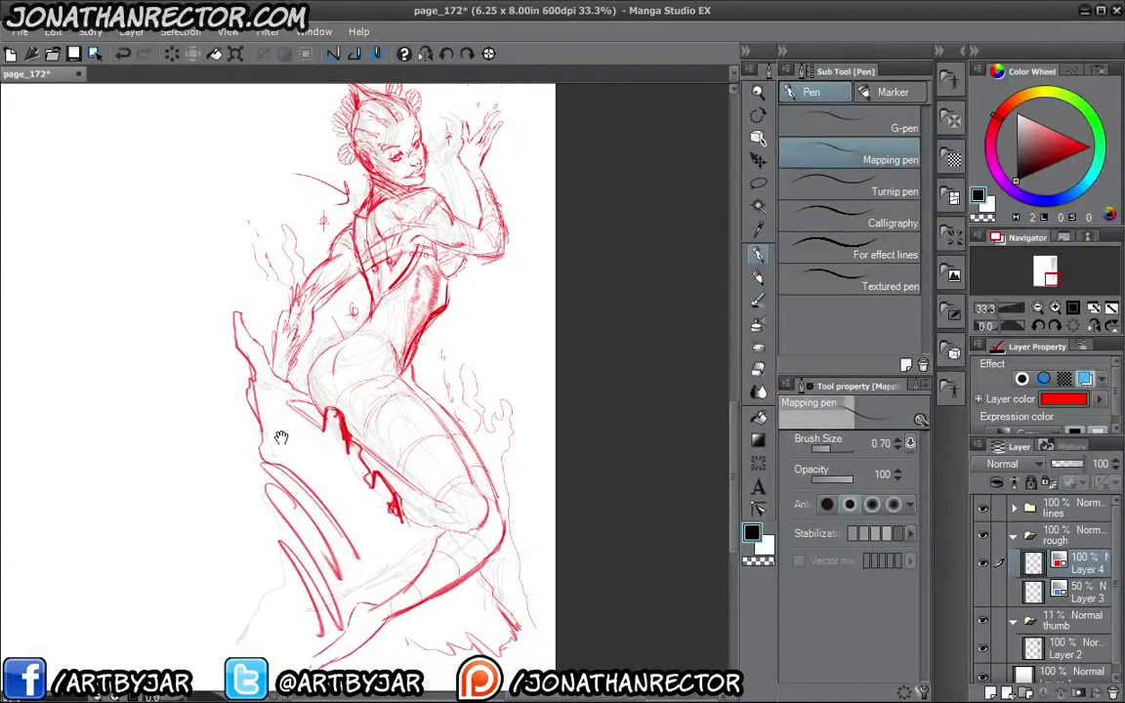
drag(305, 449, 313, 522)
Show the blue rough on Layer 3 again and collapse the layer folders.
click(984, 591)
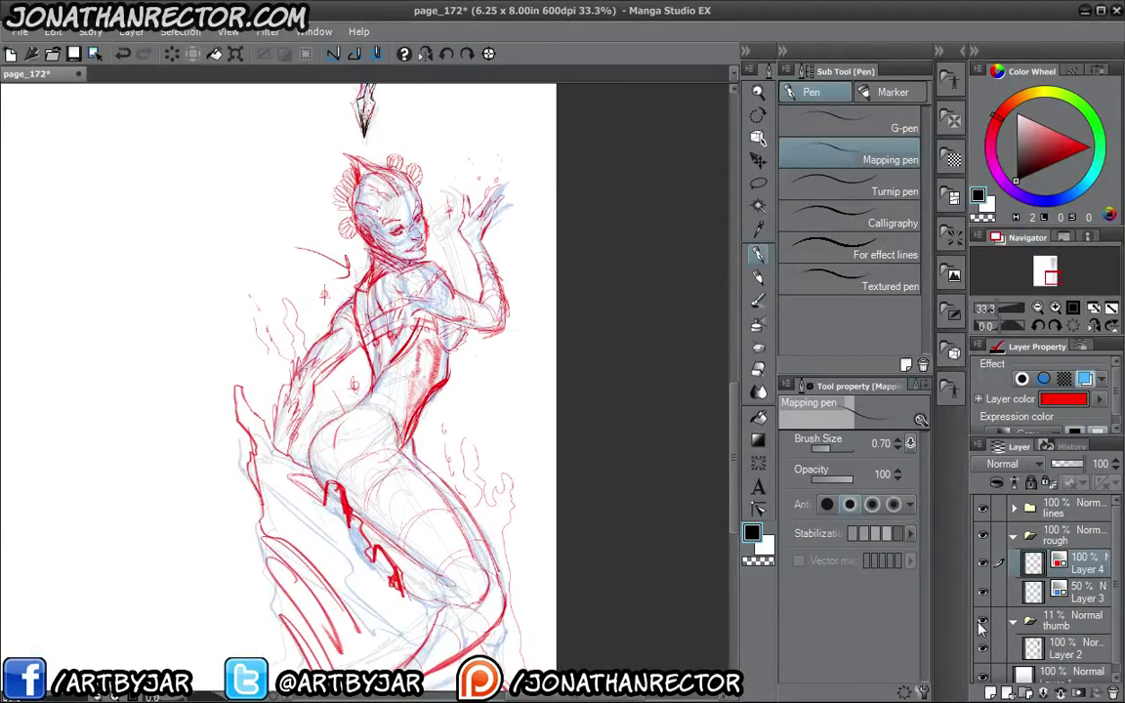
click(1014, 508)
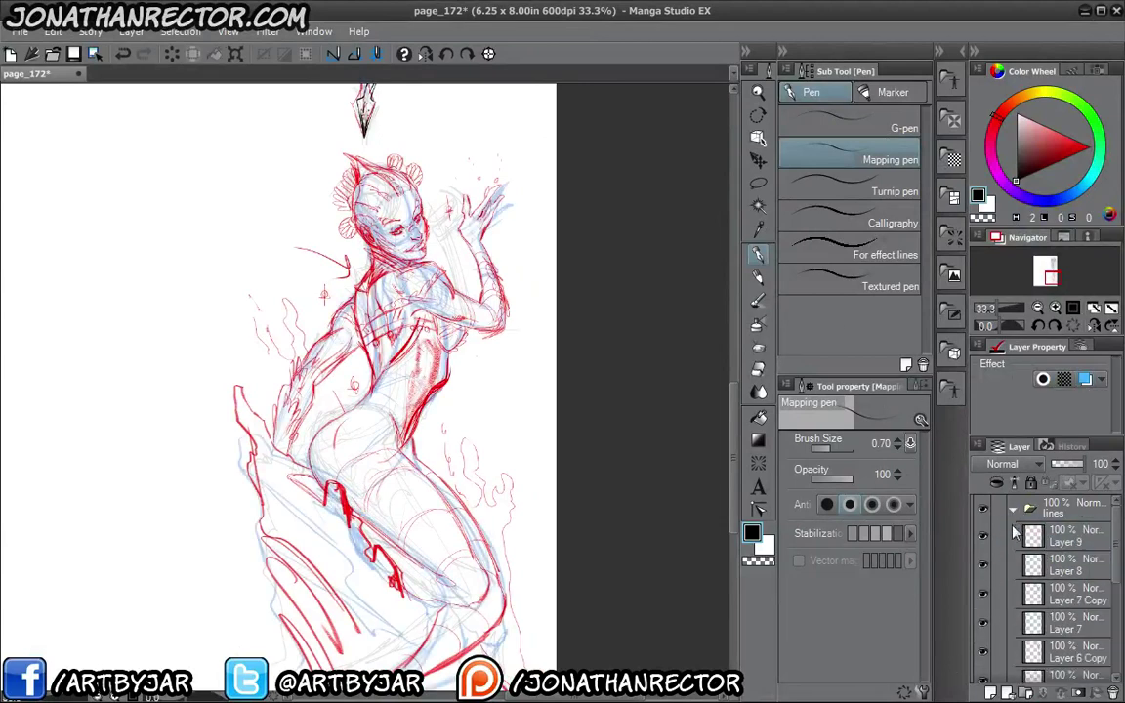
click(1070, 536)
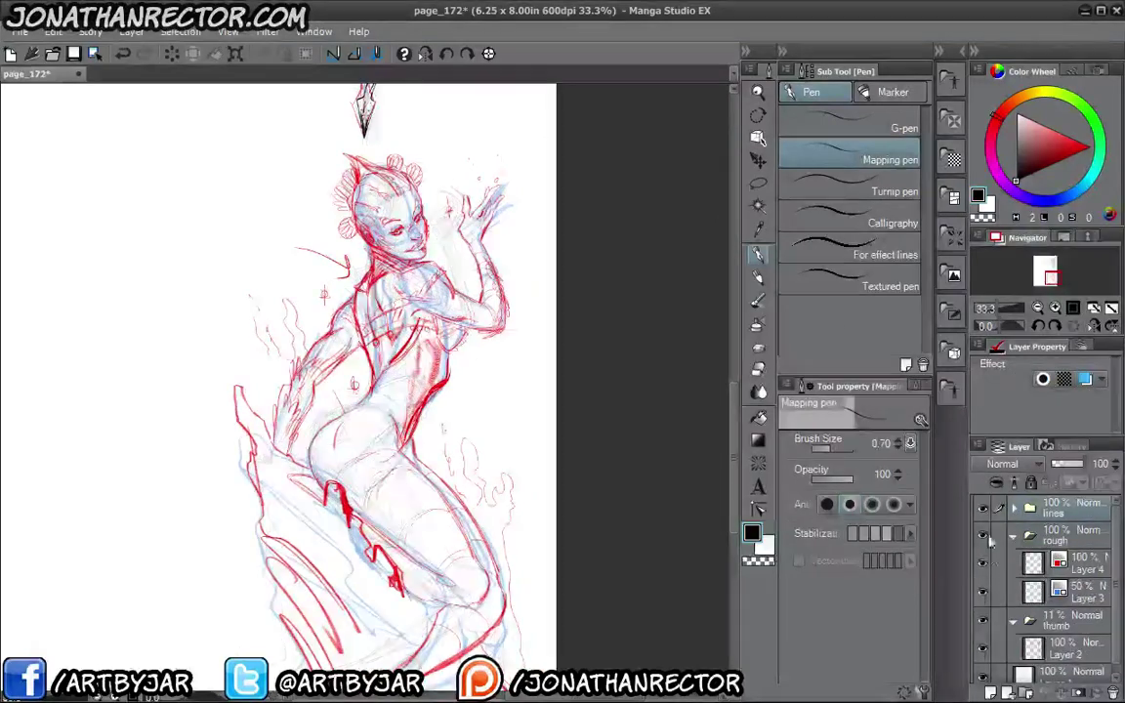
click(1014, 507)
Lower the rough folder's opacity to 21% and hide the thumb folder.
click(1069, 535)
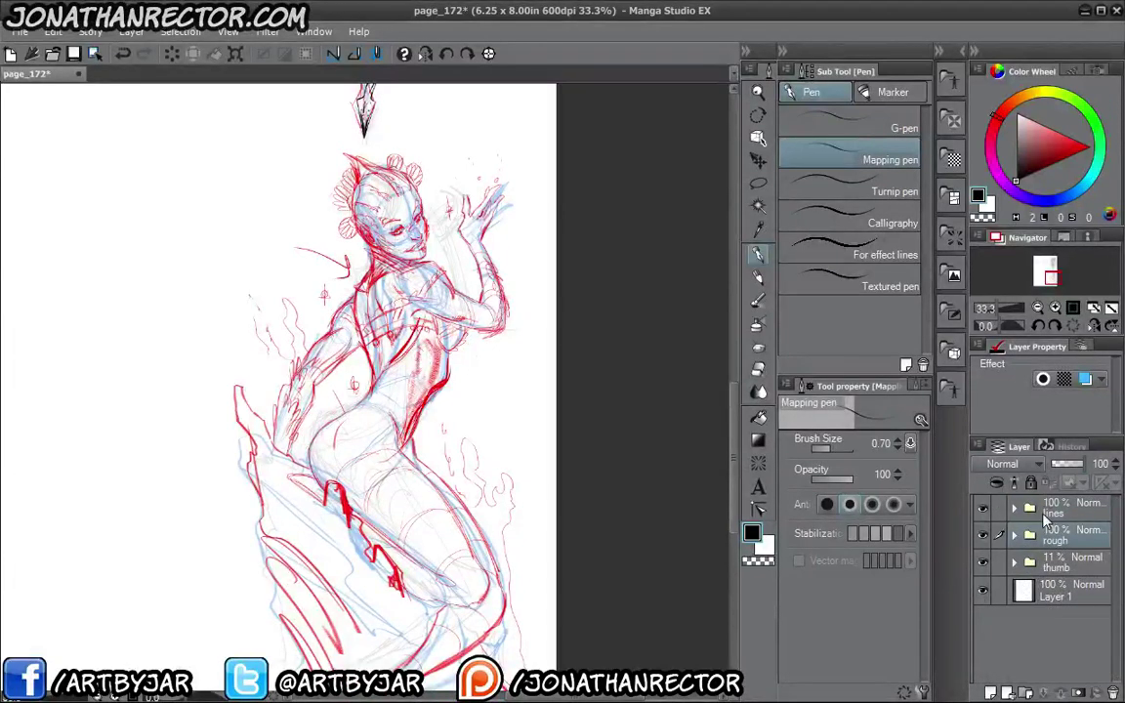
drag(1080, 464, 1060, 466)
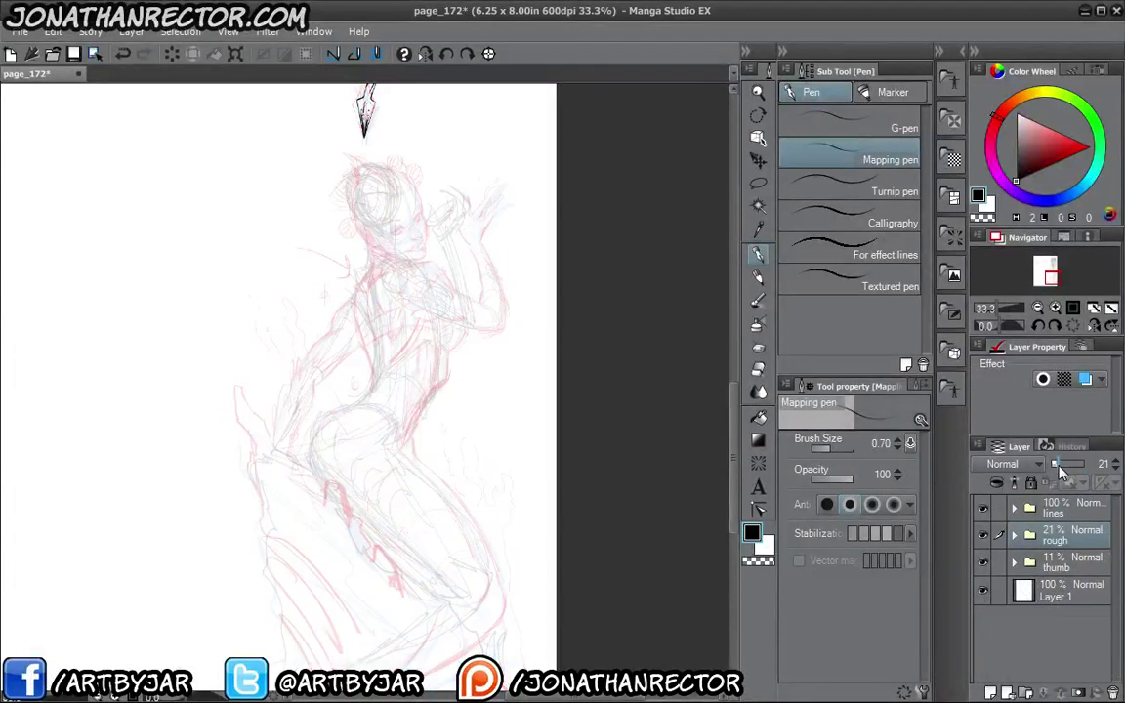
click(984, 564)
key(ctrl+plus)
drag(342, 291, 352, 350)
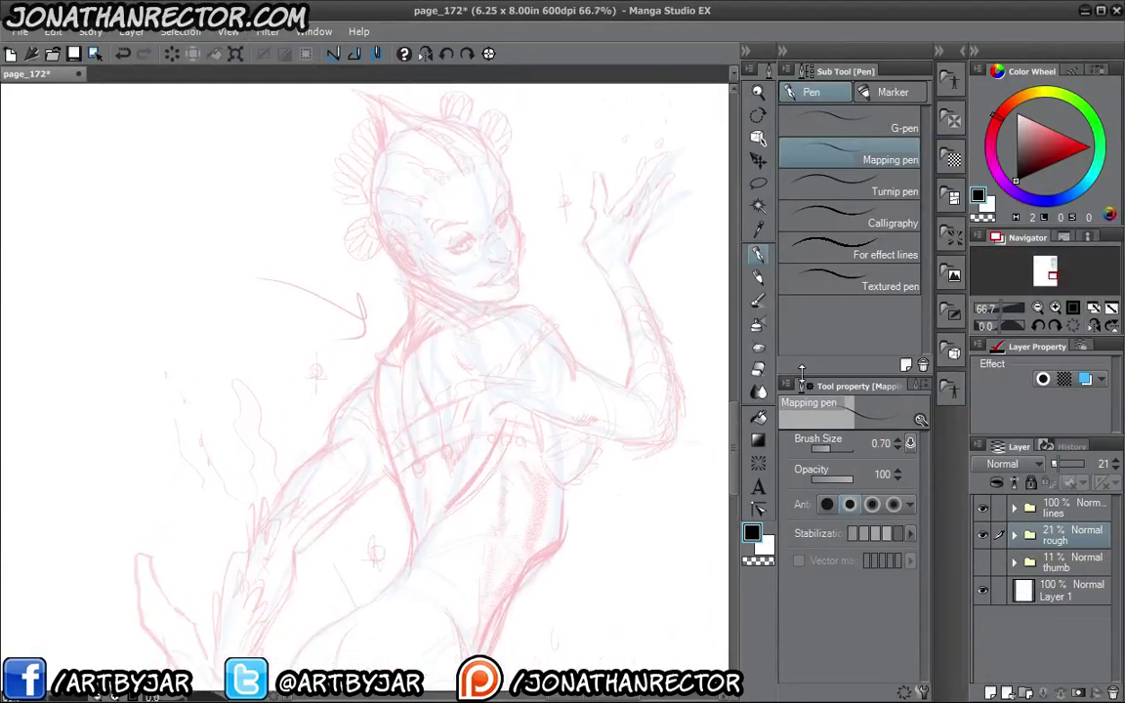
Expand the lines folder and make Layer 9 the active layer.
click(1071, 510)
click(1013, 509)
click(1017, 532)
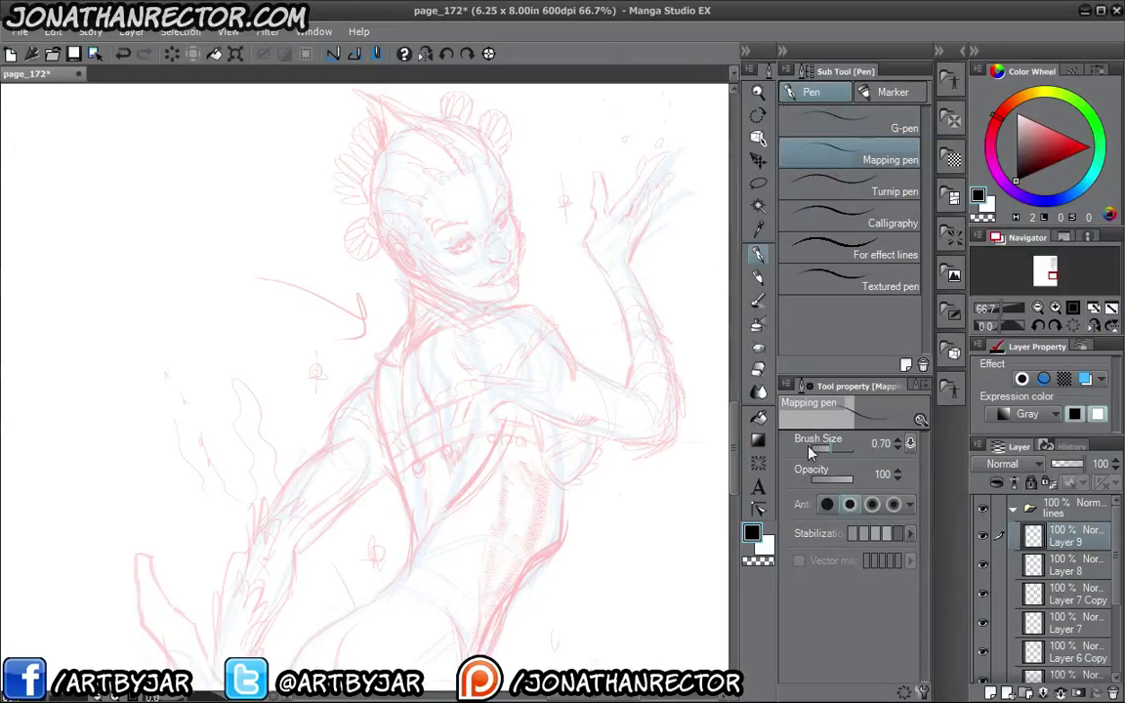
drag(387, 361, 347, 359)
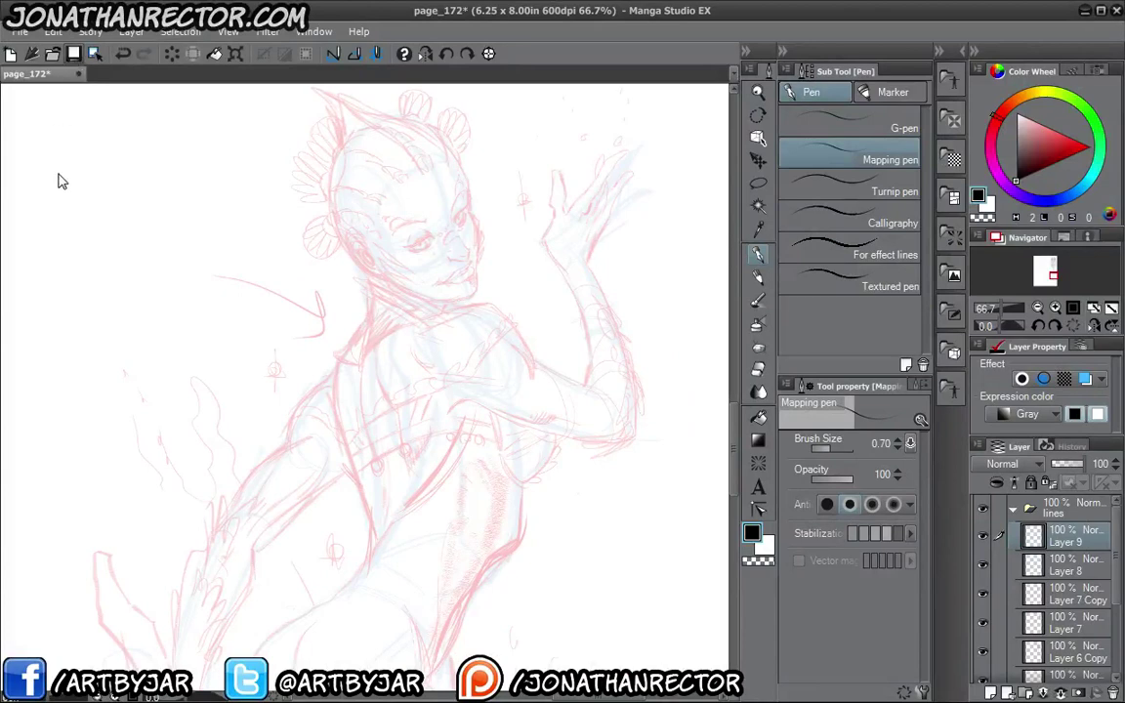
Save the page and hide all palettes to enlarge the canvas area.
key(ctrl+s)
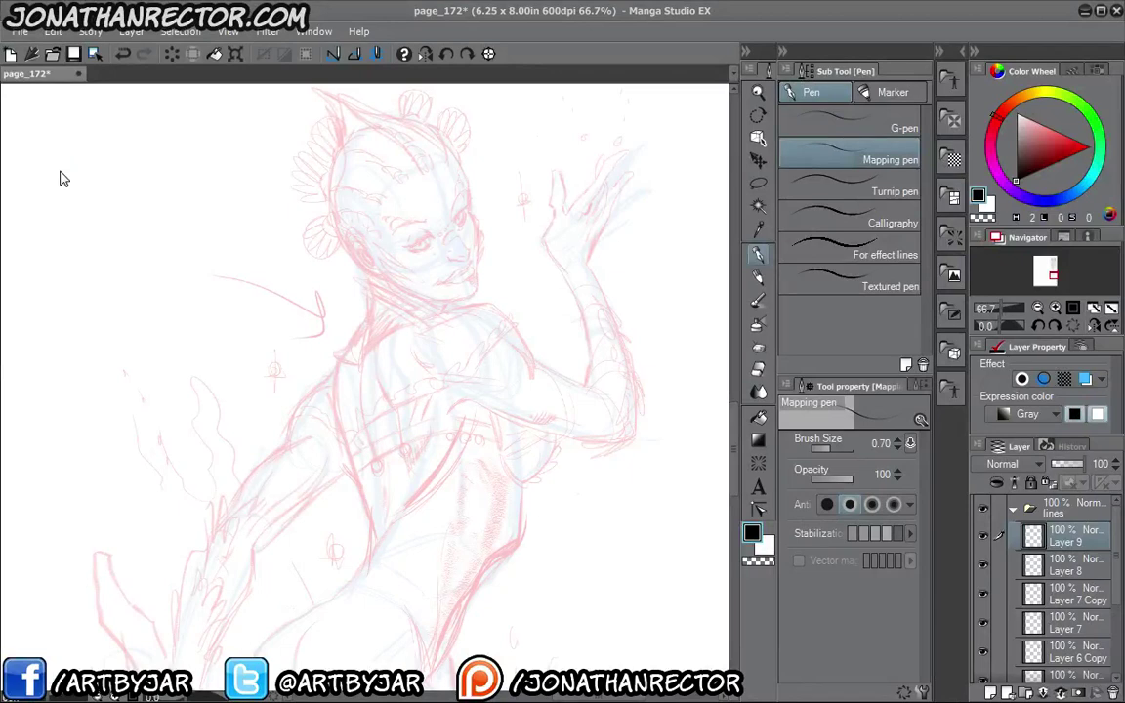
key(ctrl+s)
key(Tab)
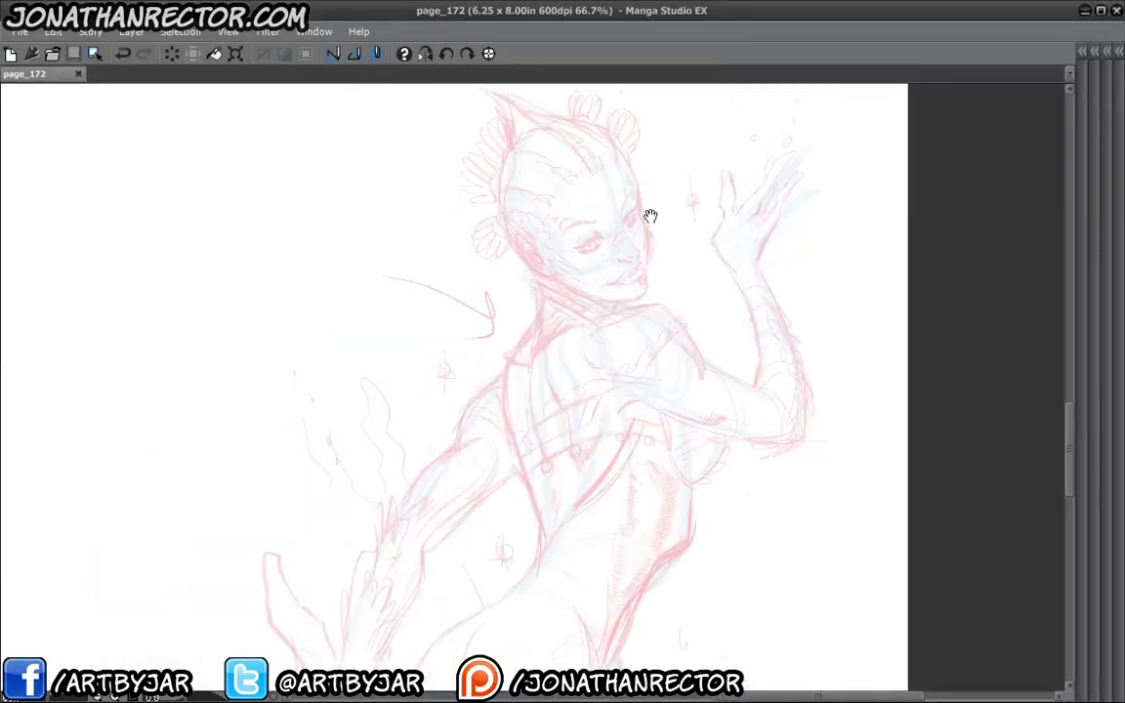
drag(650, 216, 640, 208)
Try inking the mermaid's face outline in black from the forehead around the jaw, undoing the strokes each time.
mouse_move(618, 159)
mouse_down()
mouse_move(636, 252)
mouse_move(628, 298)
mouse_move(514, 252)
mouse_up()
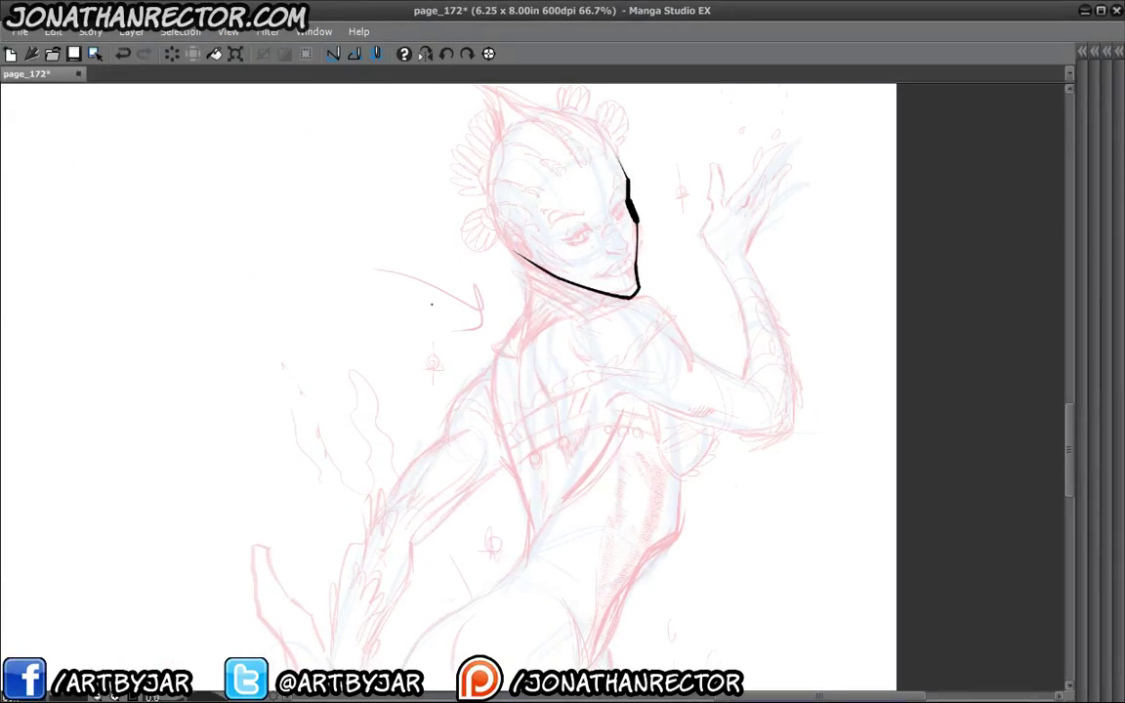
key(ctrl+z)
key(ctrl+z)
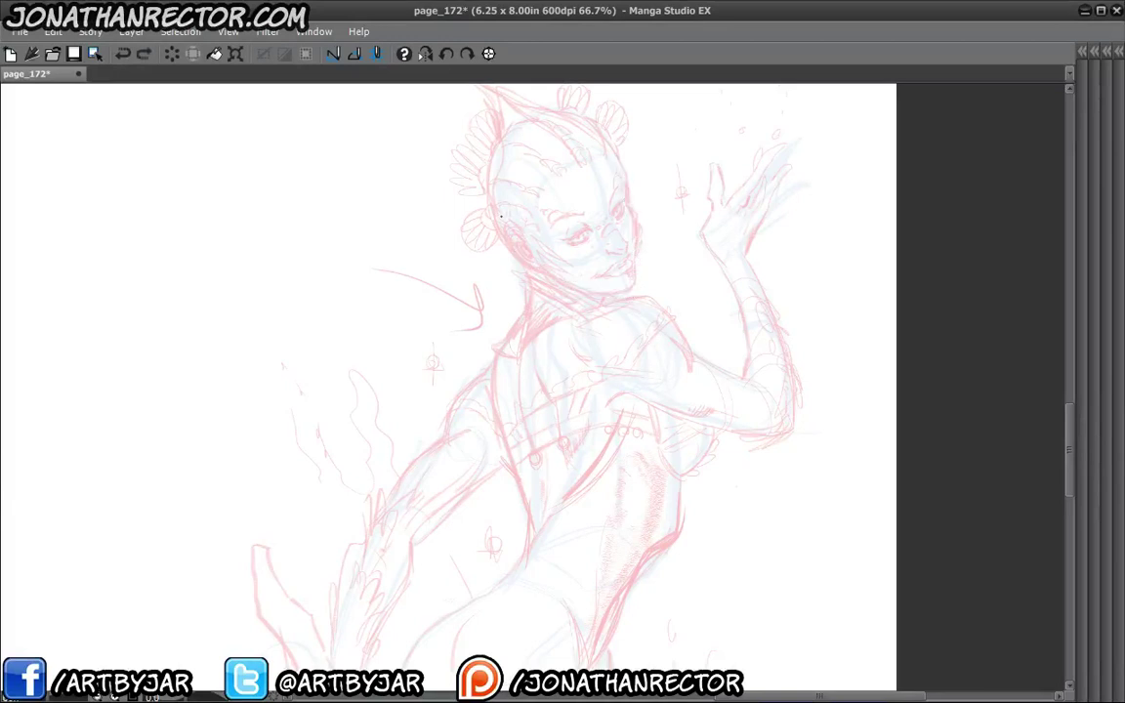
drag(577, 172, 581, 185)
mouse_move(597, 140)
mouse_down()
mouse_move(622, 174)
mouse_move(644, 290)
mouse_move(613, 305)
mouse_move(542, 278)
mouse_move(495, 234)
mouse_up()
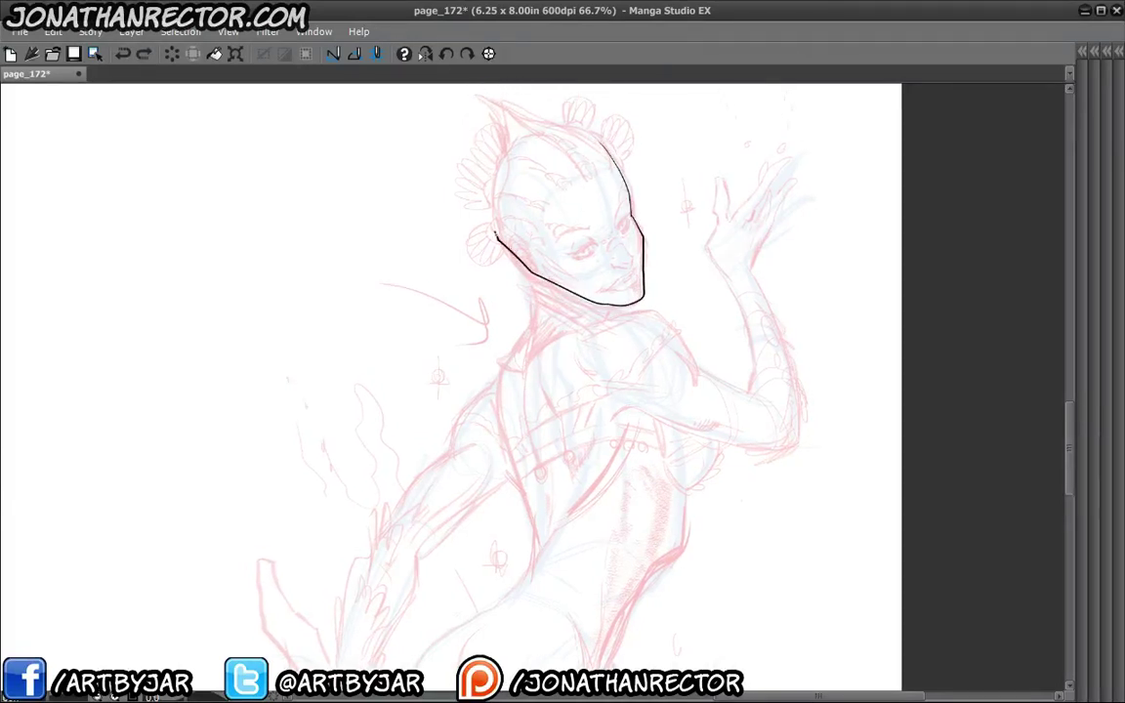
key(ctrl+z)
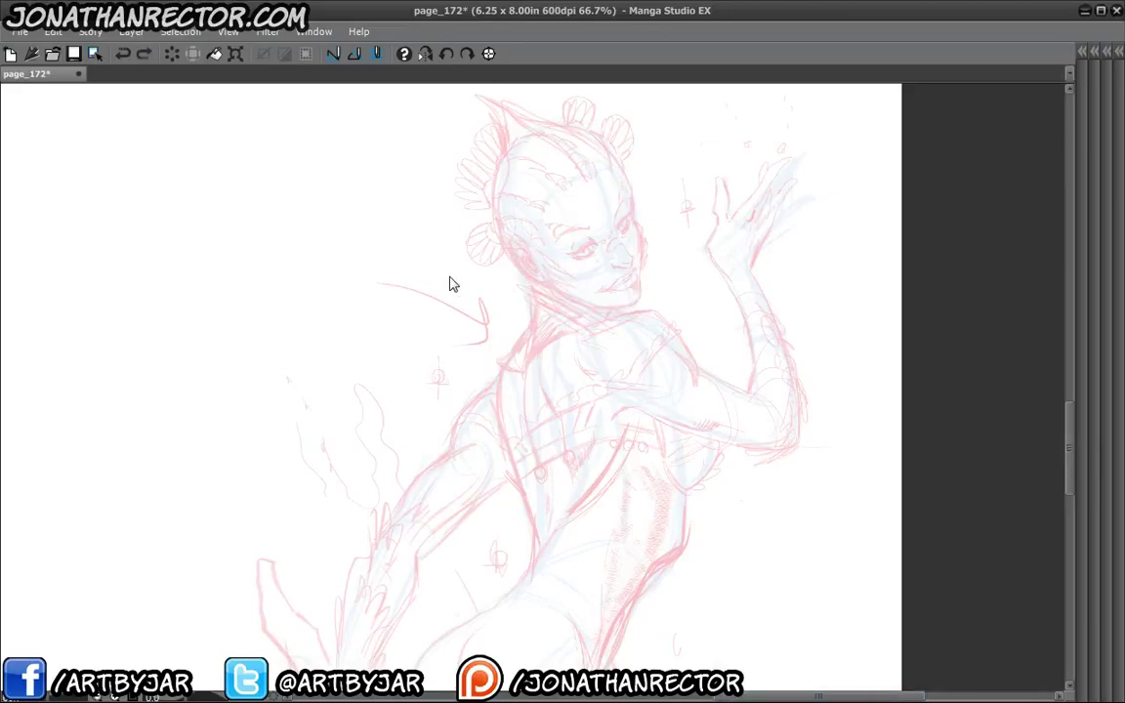
Examine the finished inks of the winged figure above the mermaid, then return to the mermaid sketch.
scroll(455, 439, up, 15)
scroll(457, 502, up, 5)
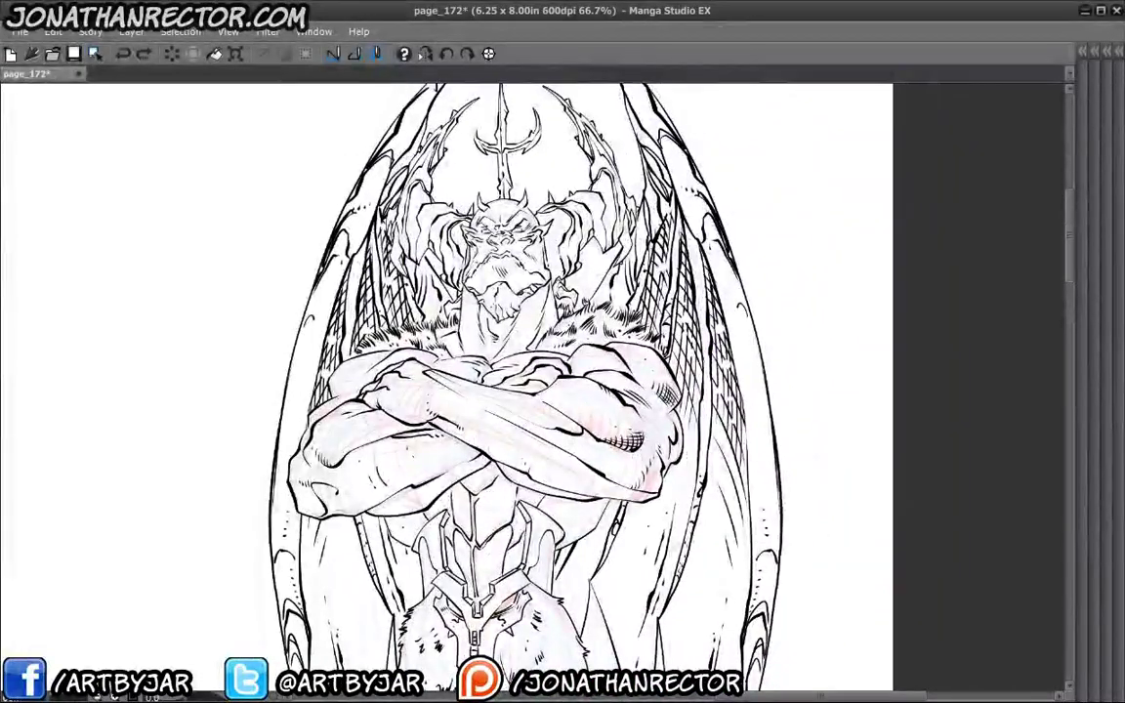
scroll(400, 508, down, 5)
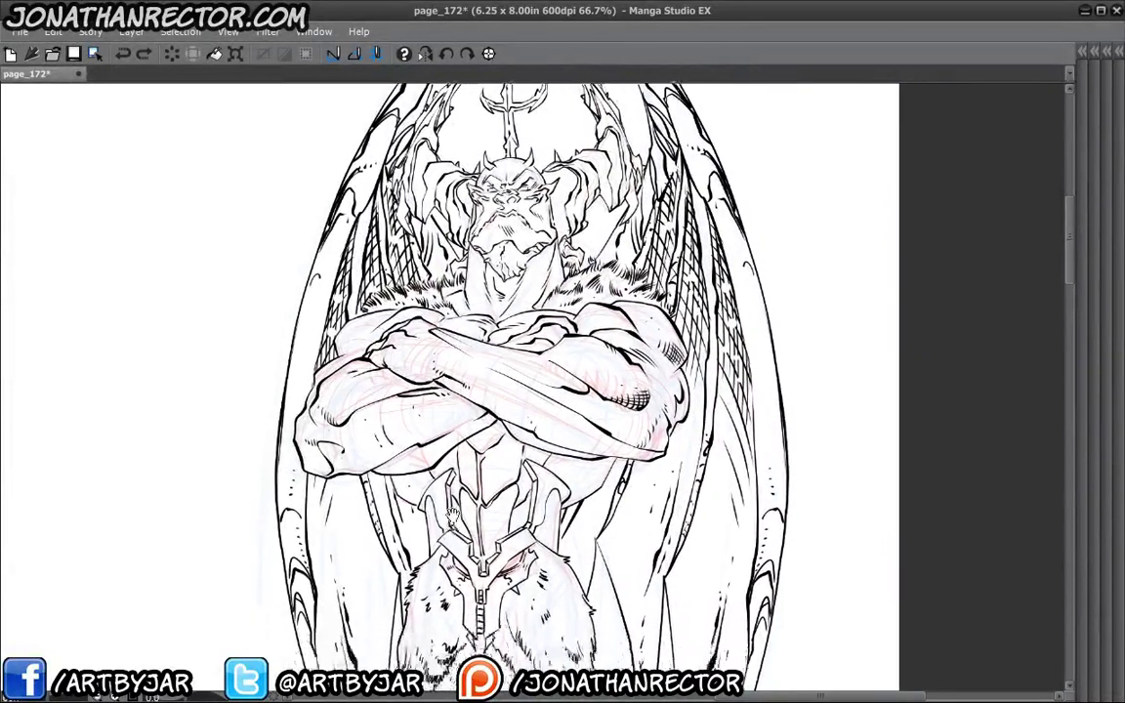
scroll(425, 524, down, 8)
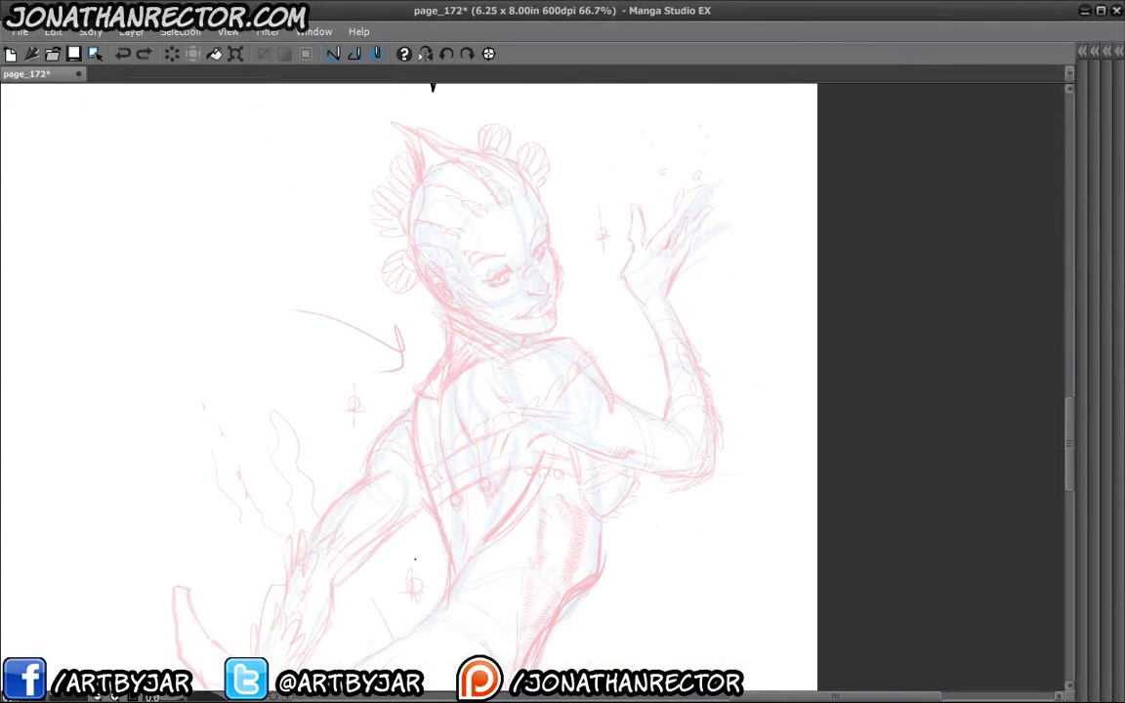
drag(387, 367, 358, 275)
drag(367, 449, 404, 402)
drag(430, 276, 415, 397)
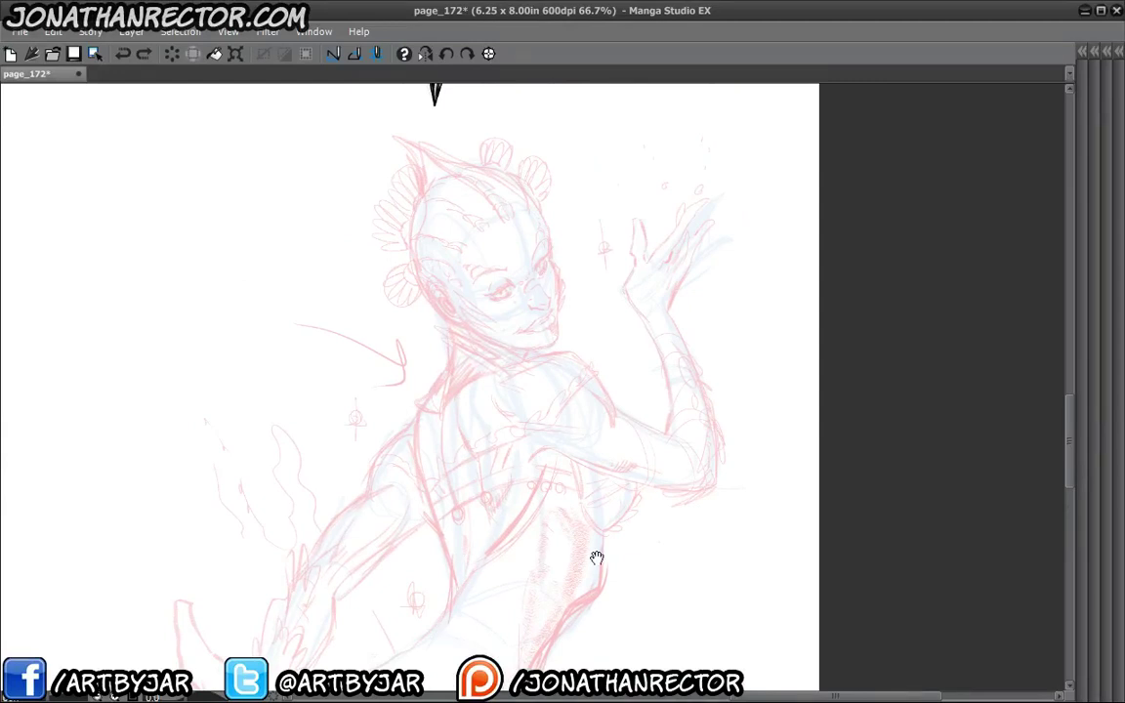
drag(597, 558, 606, 570)
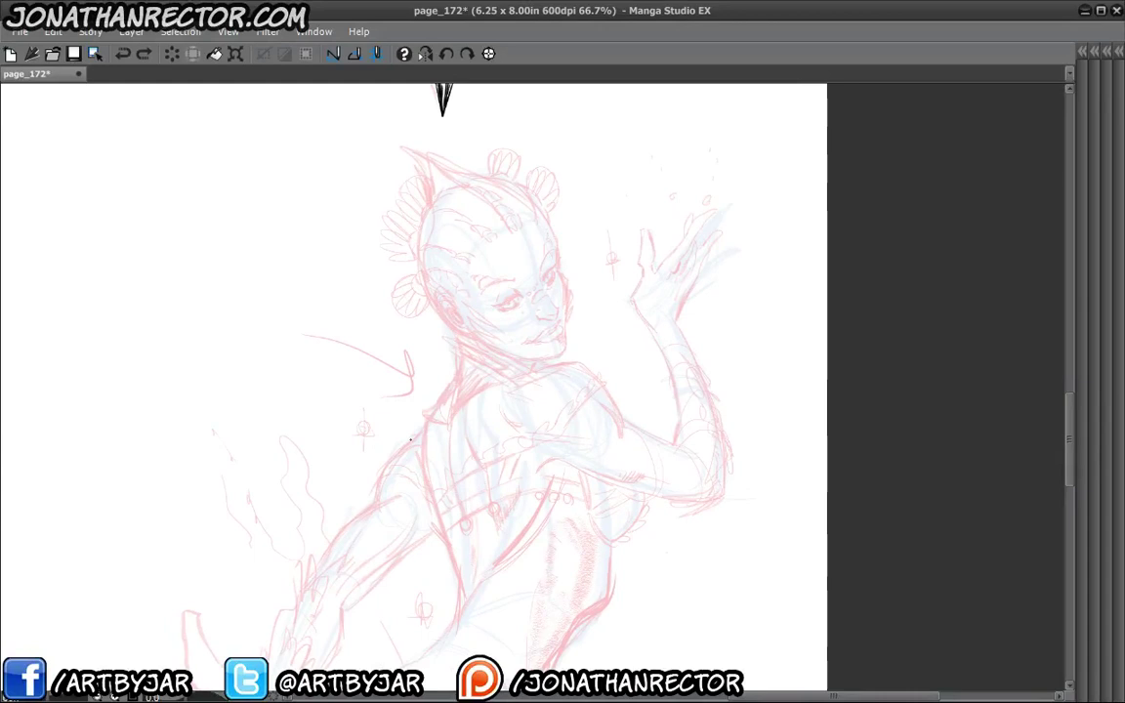
Ink the outline of the mermaid's pointed head crest in black, from its forehead tip back to the spike.
scroll(411, 441, up, 2)
drag(350, 296, 335, 418)
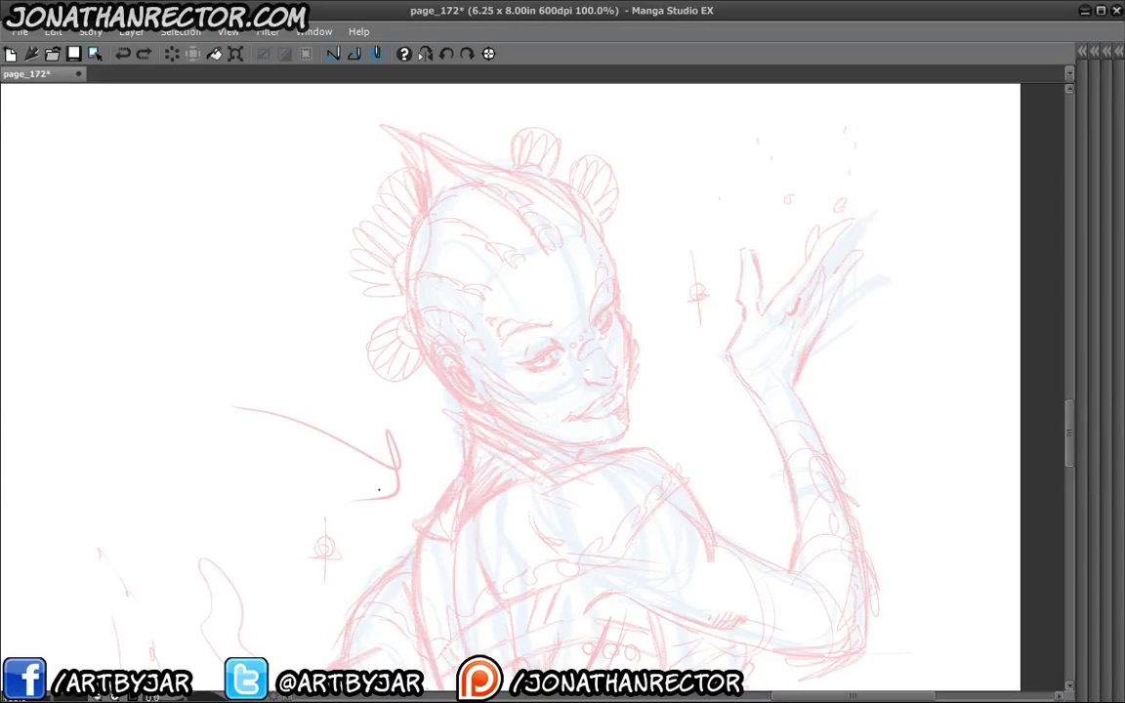
drag(397, 337, 417, 364)
mouse_move(537, 252)
mouse_down()
mouse_move(553, 278)
mouse_move(573, 265)
mouse_move(551, 257)
mouse_move(548, 283)
mouse_move(533, 251)
mouse_move(571, 262)
mouse_up()
drag(569, 260, 528, 242)
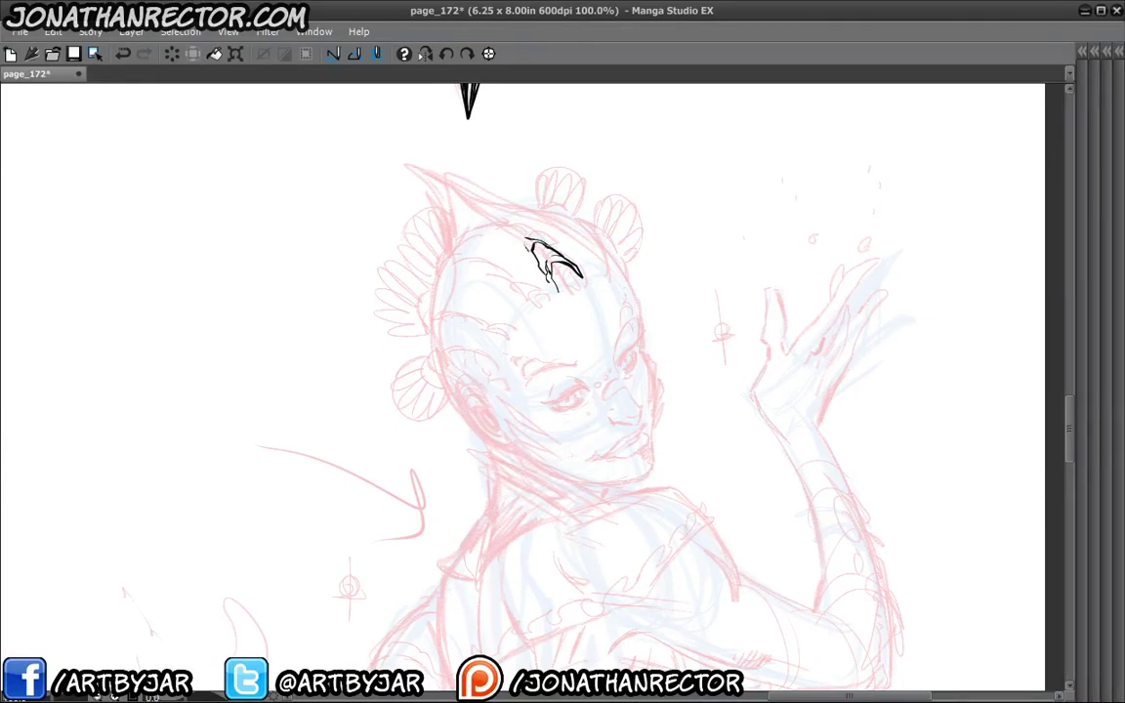
drag(422, 217, 441, 237)
mouse_move(546, 256)
mouse_down()
mouse_move(391, 168)
mouse_move(454, 220)
mouse_move(471, 258)
mouse_up()
drag(427, 184, 479, 206)
drag(426, 320, 389, 305)
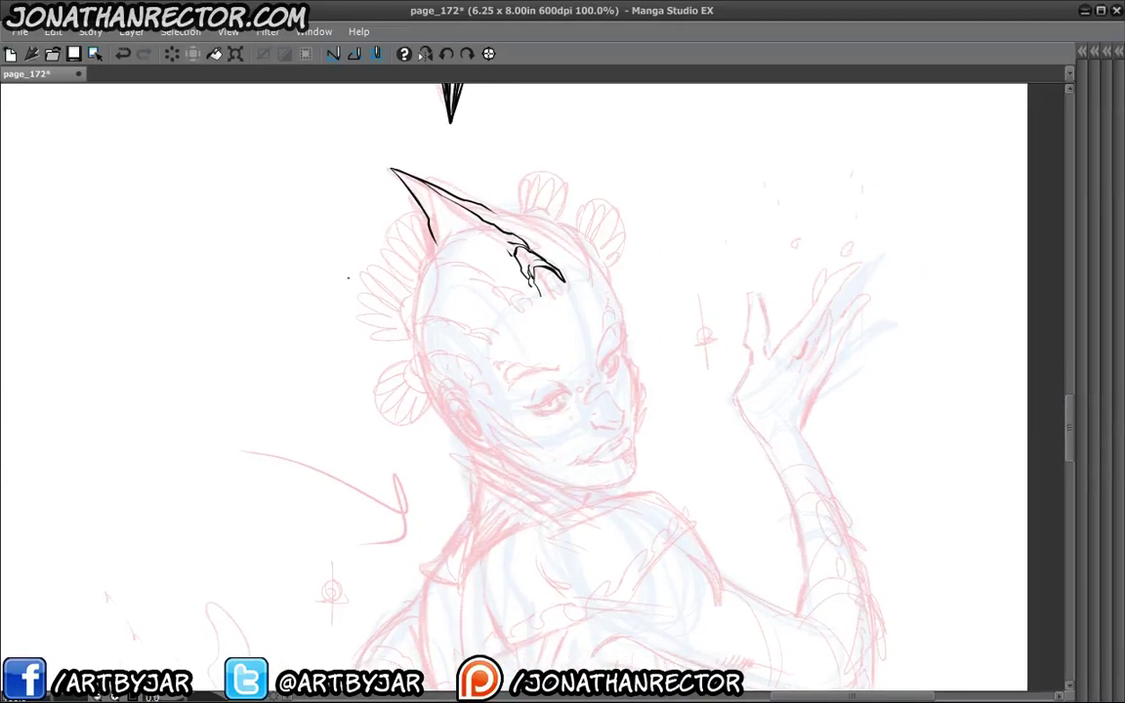
Ink the bumpy ridge details along the crest and add tapering lines inside its spike.
mouse_move(508, 237)
mouse_down()
mouse_move(491, 241)
mouse_move(481, 224)
mouse_up()
mouse_move(481, 223)
mouse_down()
mouse_move(479, 234)
mouse_move(533, 244)
mouse_move(469, 210)
mouse_up()
drag(468, 211, 447, 242)
mouse_move(462, 224)
mouse_down()
mouse_move(458, 235)
mouse_move(463, 209)
mouse_up()
drag(461, 204, 497, 219)
drag(507, 293, 555, 324)
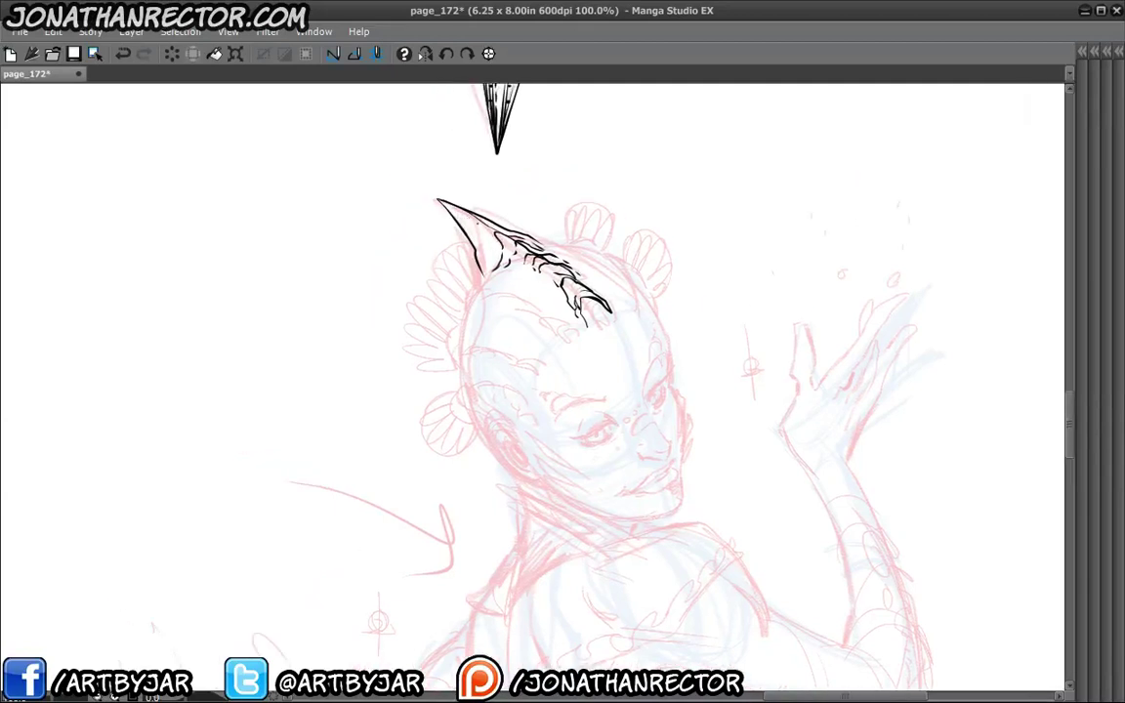
mouse_move(454, 205)
mouse_down()
mouse_move(484, 228)
mouse_move(477, 244)
mouse_up()
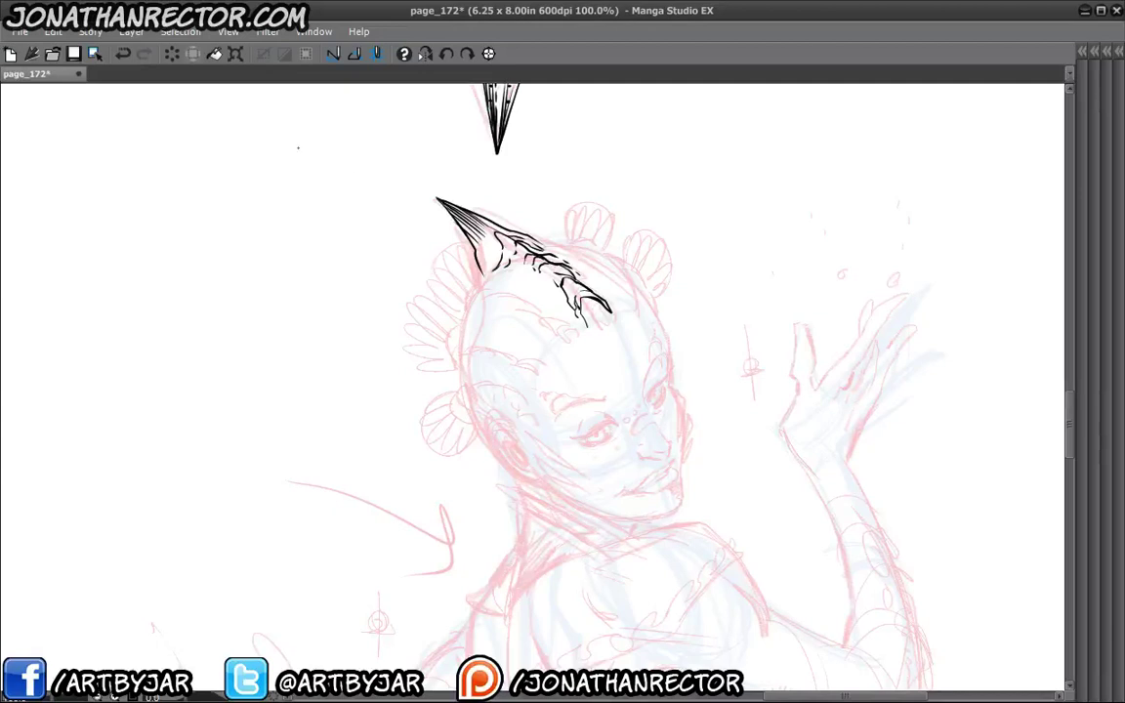
Ink a cluster of small barnacle-like circles around the crest's front end on the forehead.
drag(468, 344, 412, 245)
drag(360, 329, 399, 366)
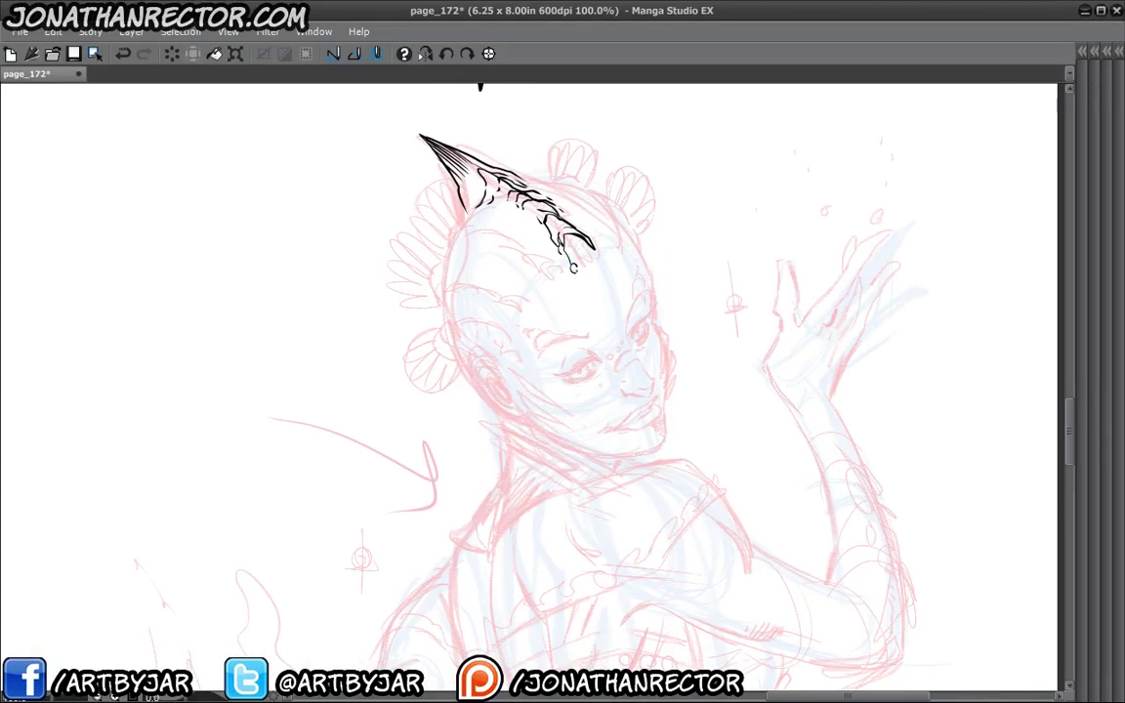
mouse_move(578, 255)
mouse_down()
mouse_move(602, 253)
mouse_move(591, 273)
mouse_move(575, 256)
mouse_move(598, 243)
mouse_move(559, 266)
mouse_move(549, 251)
mouse_up()
drag(488, 363, 460, 326)
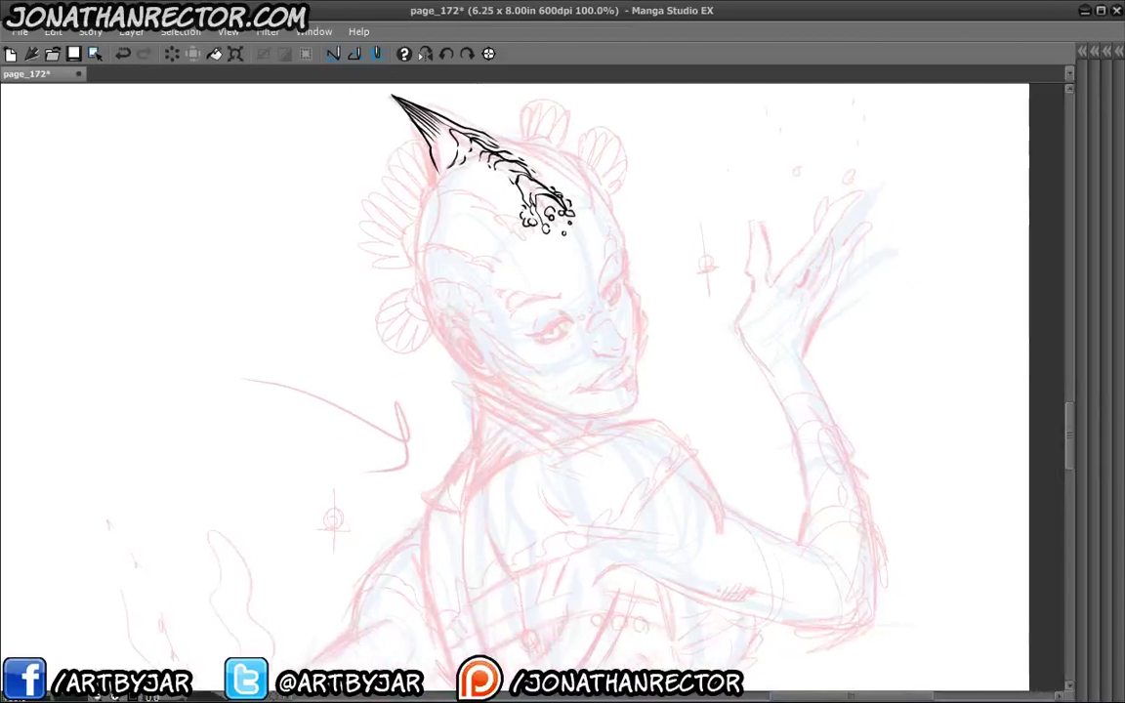
Examine the whole mermaid sketch and the inked winged figure above it at a smaller magnification.
mouse_move(340, 473)
mouse_down()
mouse_move(298, 409)
mouse_move(308, 490)
mouse_up()
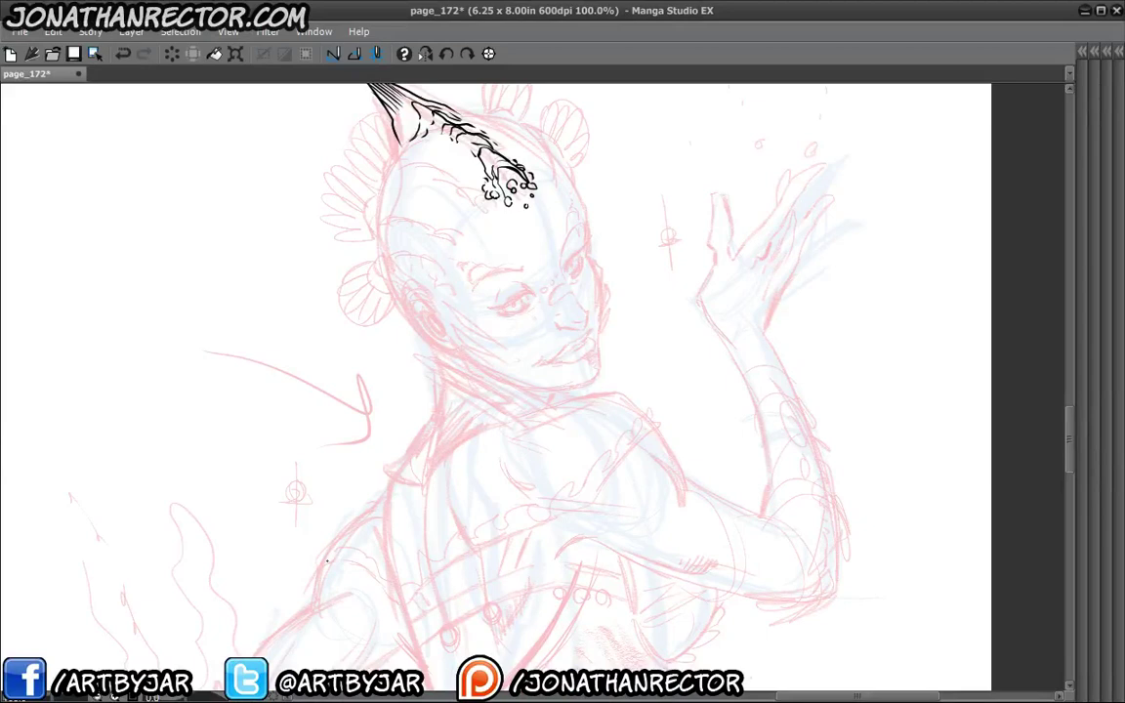
drag(356, 476, 331, 454)
drag(349, 401, 351, 340)
scroll(351, 340, down, 1)
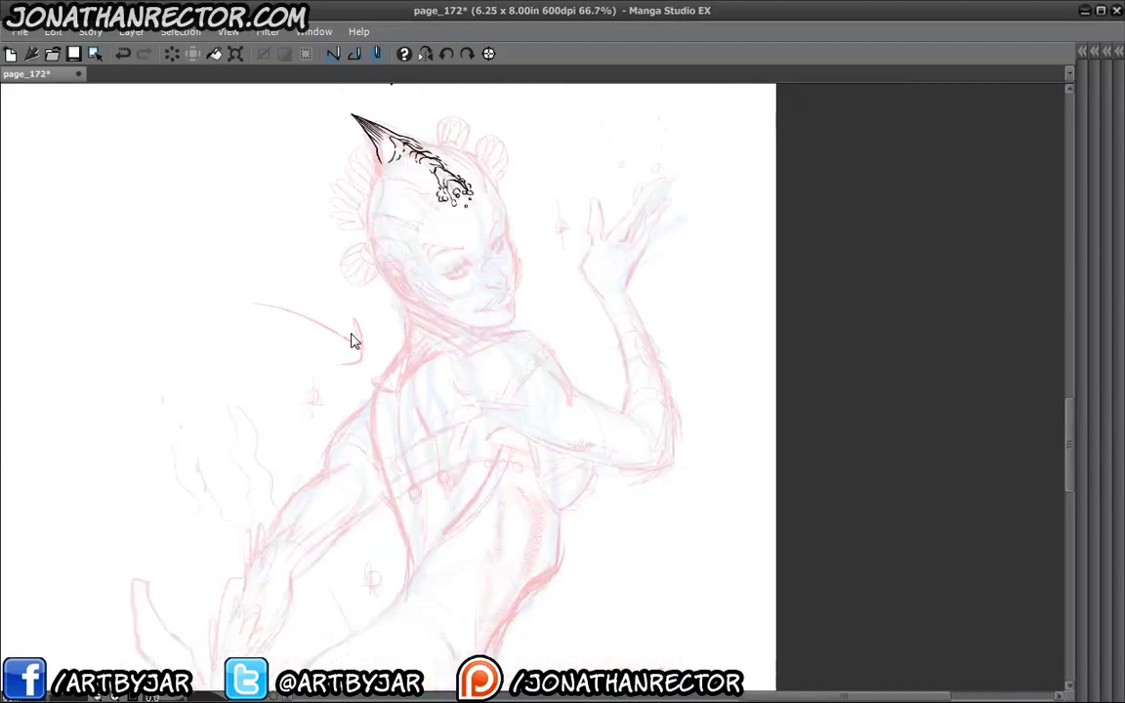
drag(348, 538, 384, 573)
drag(384, 457, 395, 409)
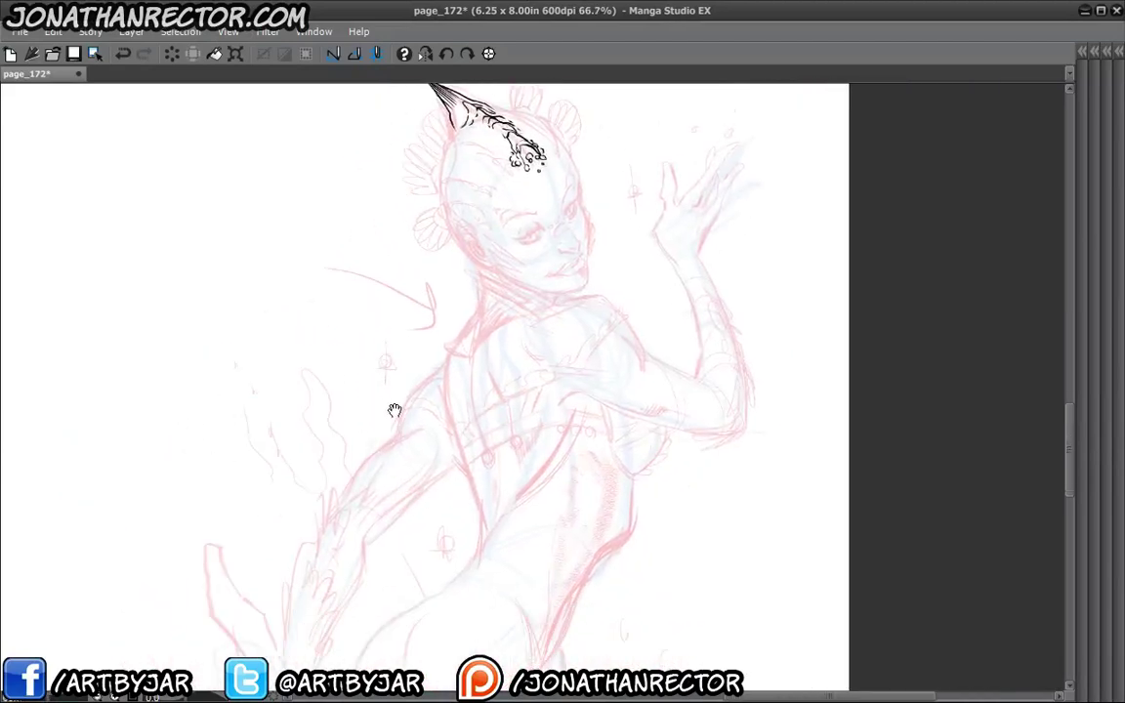
key(ctrl+minus)
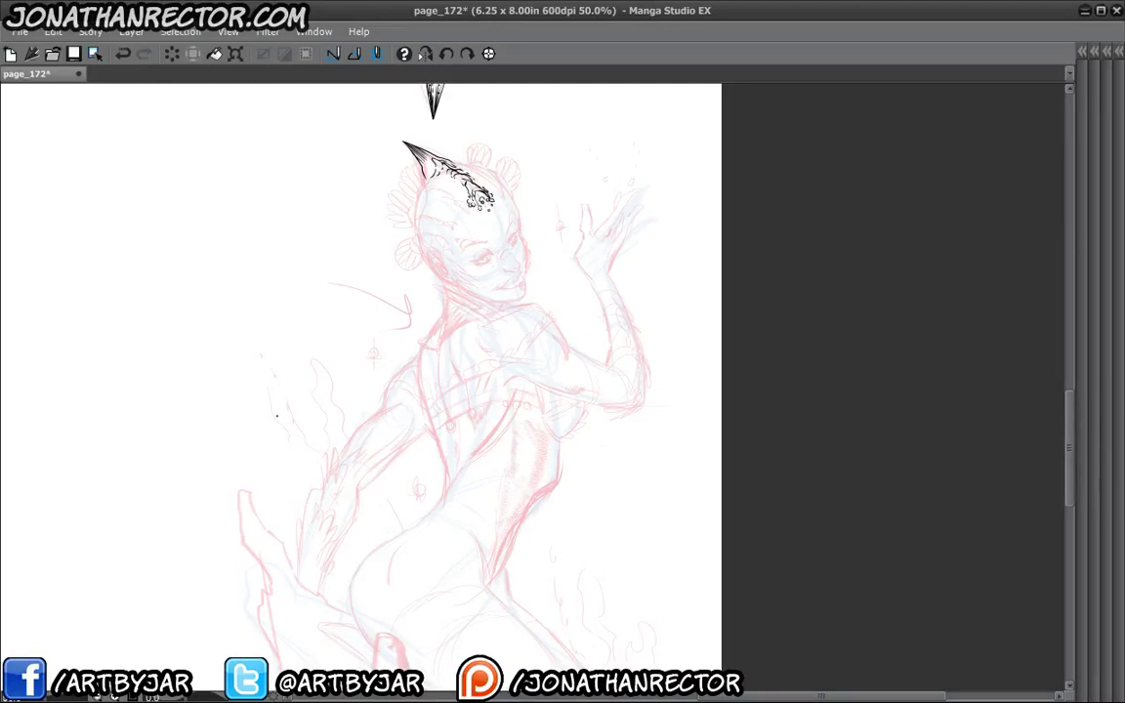
drag(374, 360, 388, 339)
drag(360, 367, 357, 246)
drag(366, 369, 356, 493)
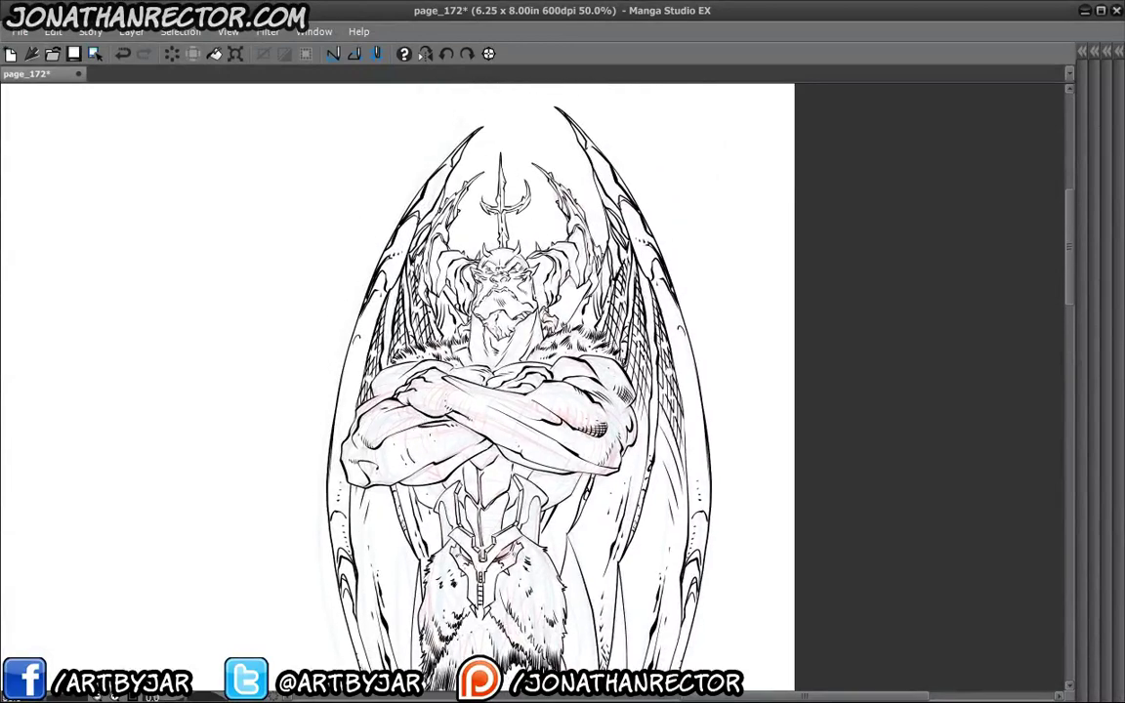
mouse_move(396, 588)
mouse_down()
mouse_move(401, 458)
mouse_move(409, 477)
mouse_move(408, 150)
mouse_up()
scroll(450, 542, down, 10)
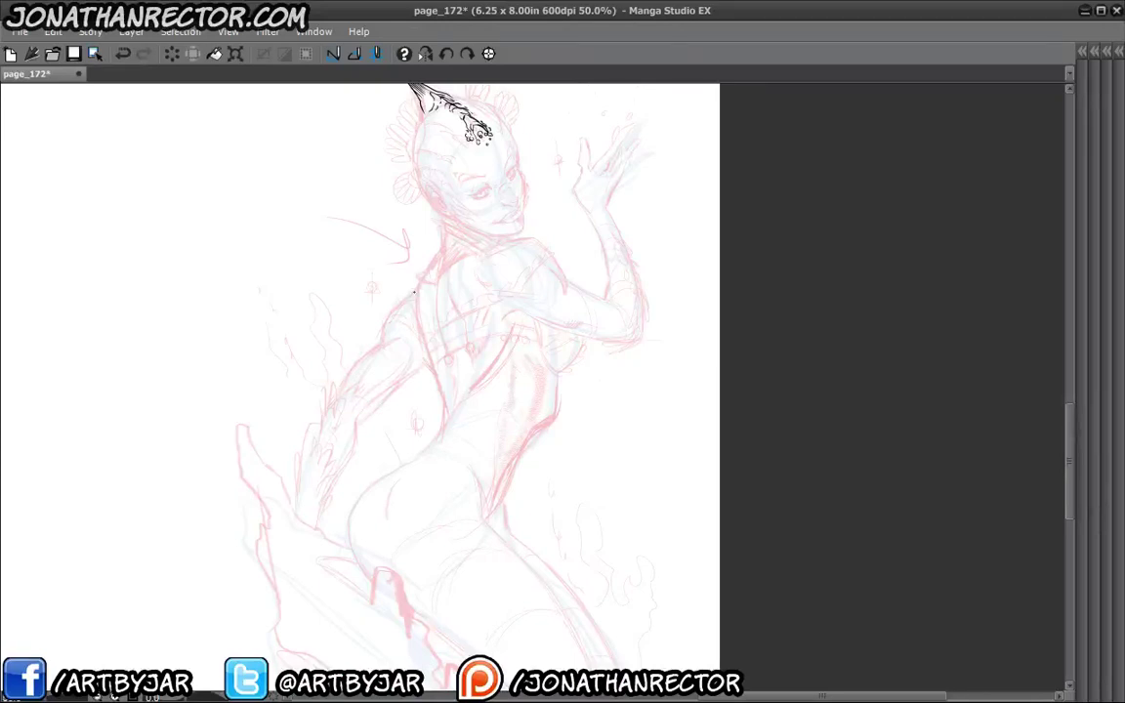
Ink a second row of irregular bumps and small dots on the side of the skull below the crest.
drag(434, 361, 432, 462)
key(ctrl+plus)
key(ctrl+plus)
drag(484, 408, 485, 612)
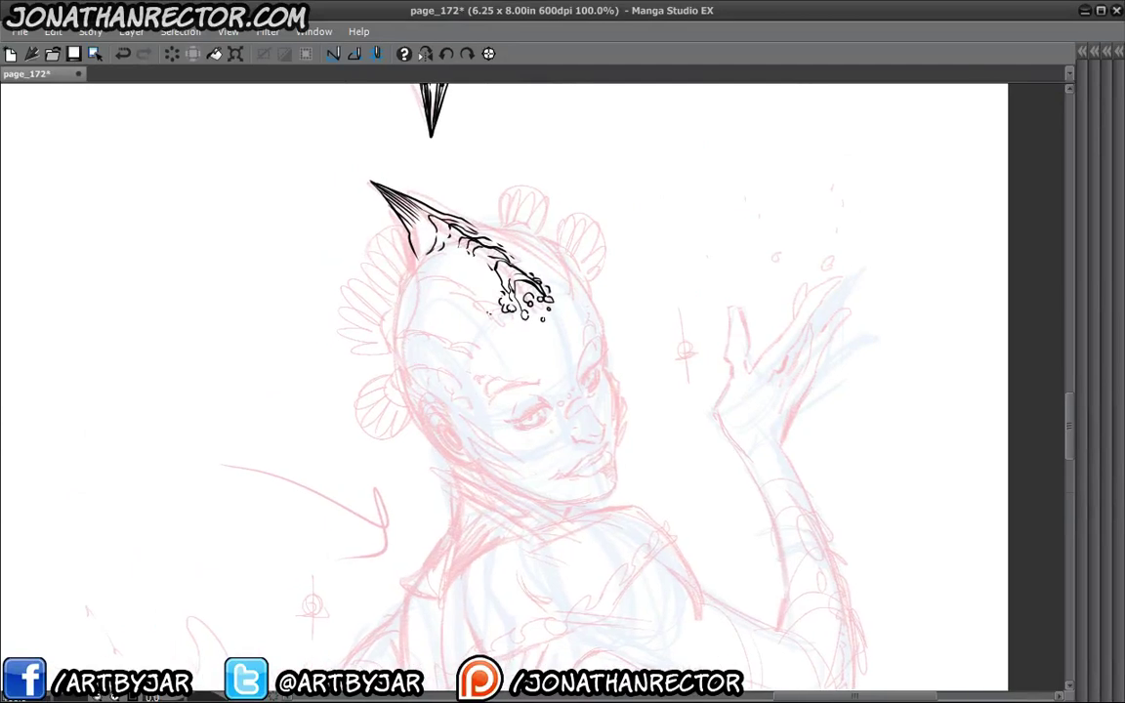
drag(473, 308, 487, 312)
drag(472, 310, 479, 324)
mouse_move(467, 307)
mouse_down()
mouse_move(476, 319)
mouse_move(486, 311)
mouse_move(477, 307)
mouse_up()
drag(462, 303, 473, 314)
drag(463, 297, 466, 298)
drag(452, 287, 434, 295)
drag(434, 297, 460, 310)
mouse_move(438, 302)
mouse_down()
mouse_move(449, 309)
mouse_move(464, 293)
mouse_up()
mouse_move(438, 285)
mouse_down()
mouse_move(462, 292)
mouse_move(427, 281)
mouse_move(434, 306)
mouse_up()
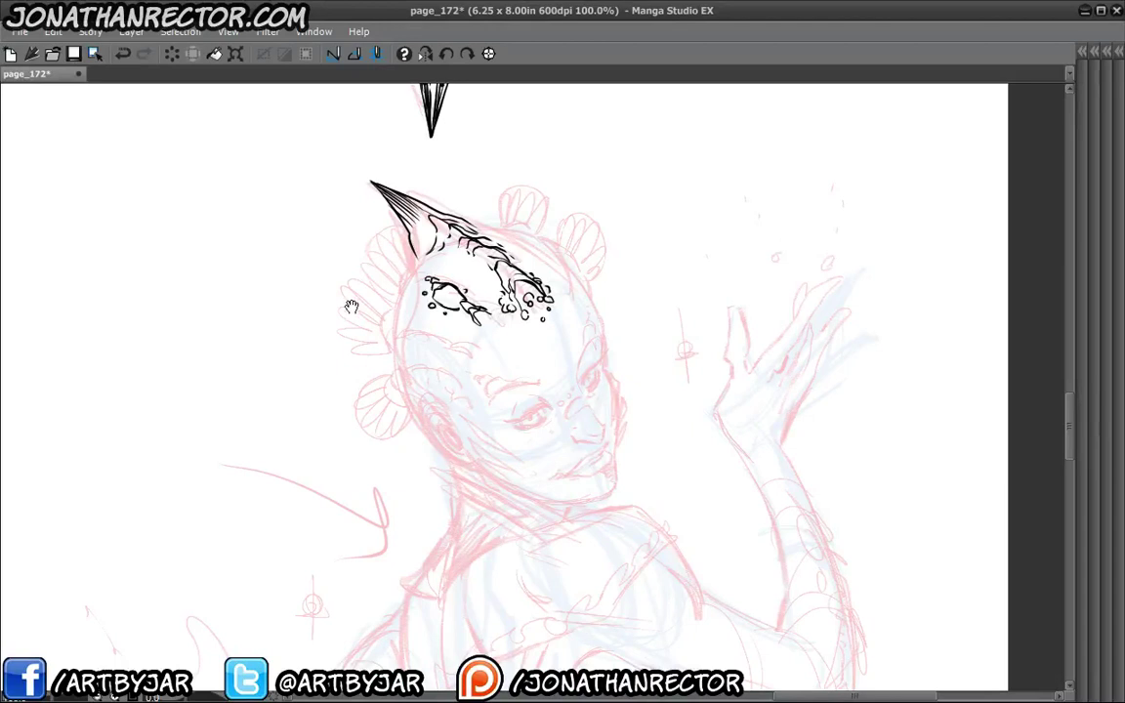
Extend the second bump row to the back of the head and add rounded bumps at its forehead end.
drag(351, 307, 444, 287)
drag(518, 258, 501, 280)
mouse_move(513, 279)
mouse_down()
mouse_move(492, 277)
mouse_move(495, 267)
mouse_up()
drag(520, 260, 505, 254)
mouse_move(509, 253)
mouse_down()
mouse_move(484, 282)
mouse_move(496, 255)
mouse_move(544, 252)
mouse_up()
click(518, 298)
drag(418, 337, 488, 244)
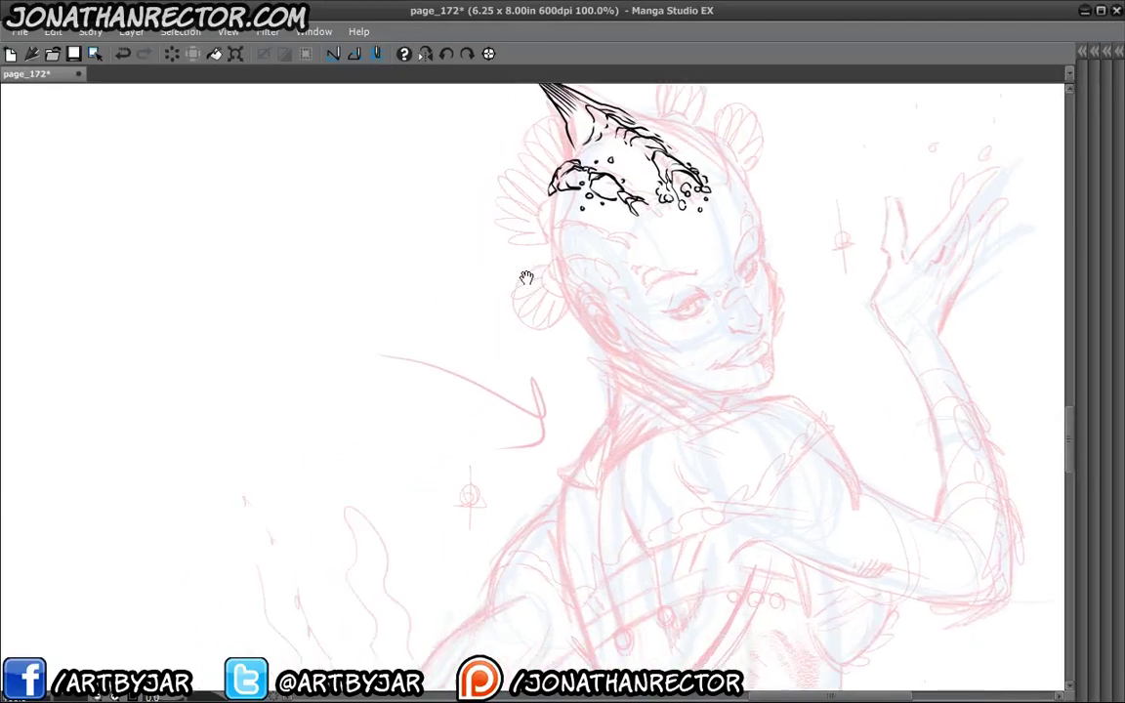
drag(661, 216, 668, 222)
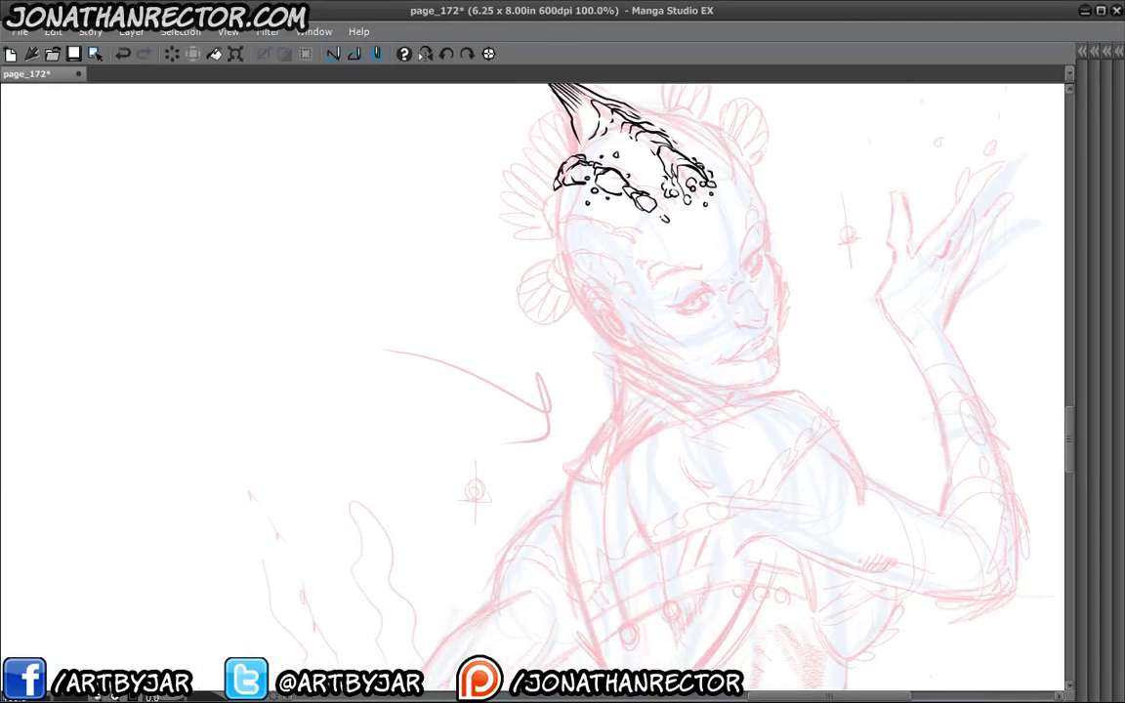
Ink a third row of rounded bumps on the side of the head, beneath the second row.
drag(441, 275, 427, 300)
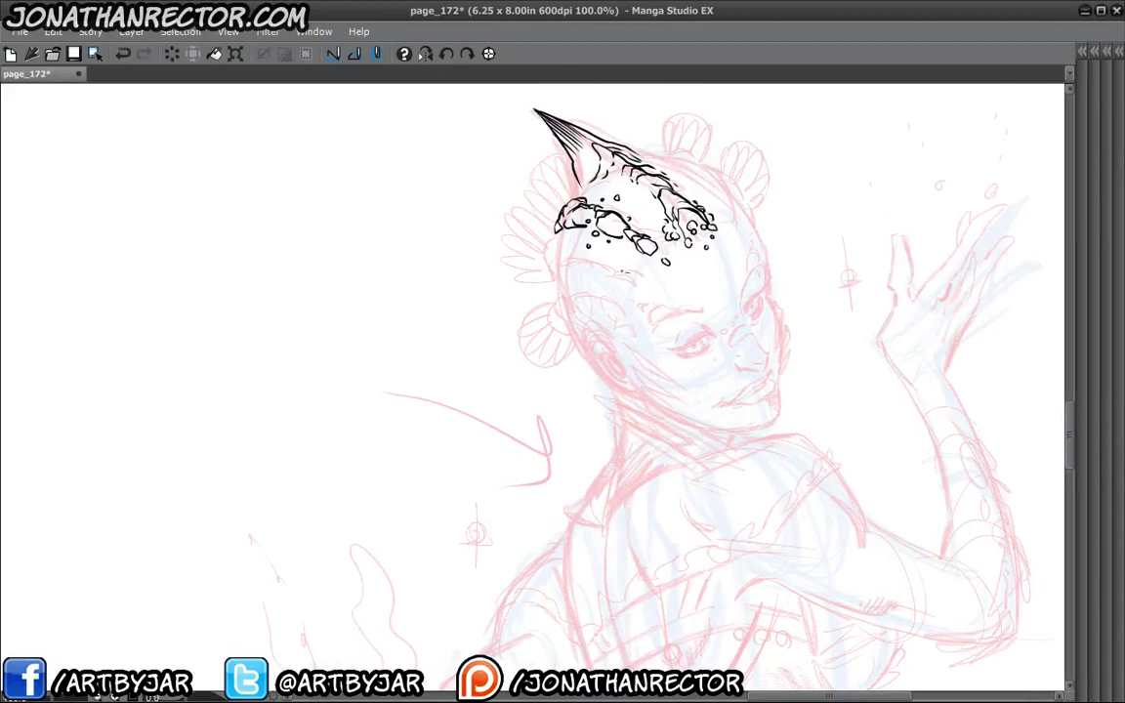
mouse_move(618, 268)
mouse_down()
mouse_move(591, 268)
mouse_move(602, 276)
mouse_up()
mouse_move(579, 261)
mouse_down()
mouse_move(563, 256)
mouse_move(555, 280)
mouse_move(579, 279)
mouse_up()
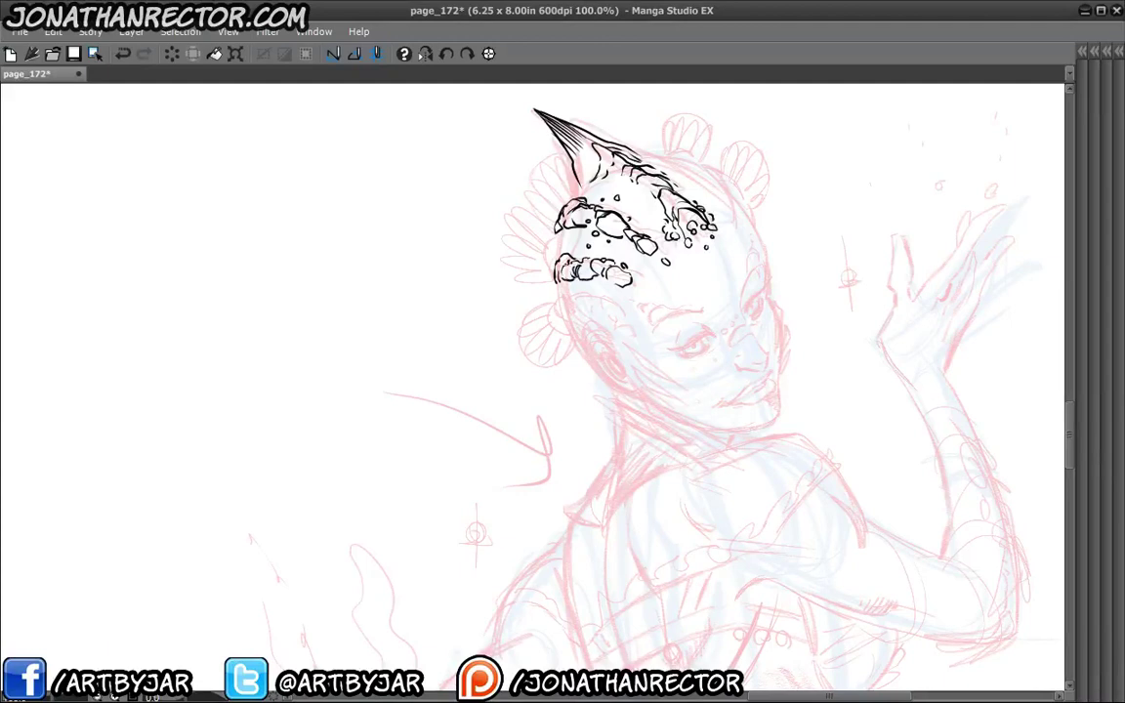
Ink clustered bumps and dots along the far top edge of the skull, beyond the crest.
drag(528, 243, 471, 183)
drag(456, 242, 471, 273)
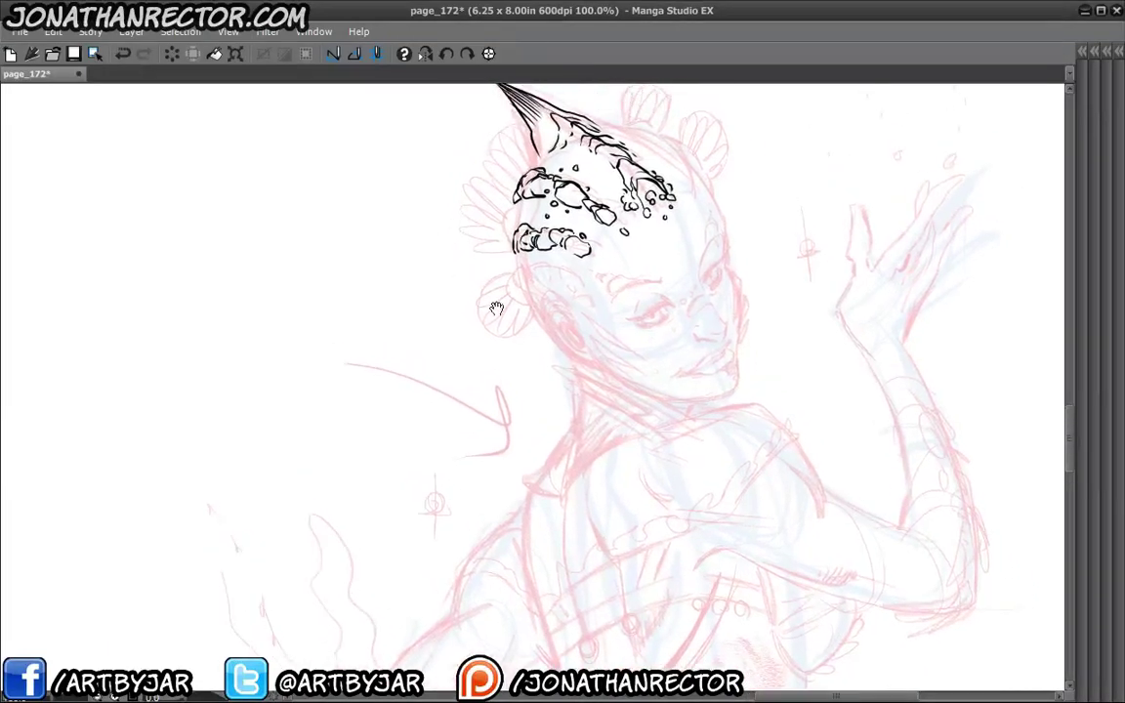
drag(514, 389, 498, 431)
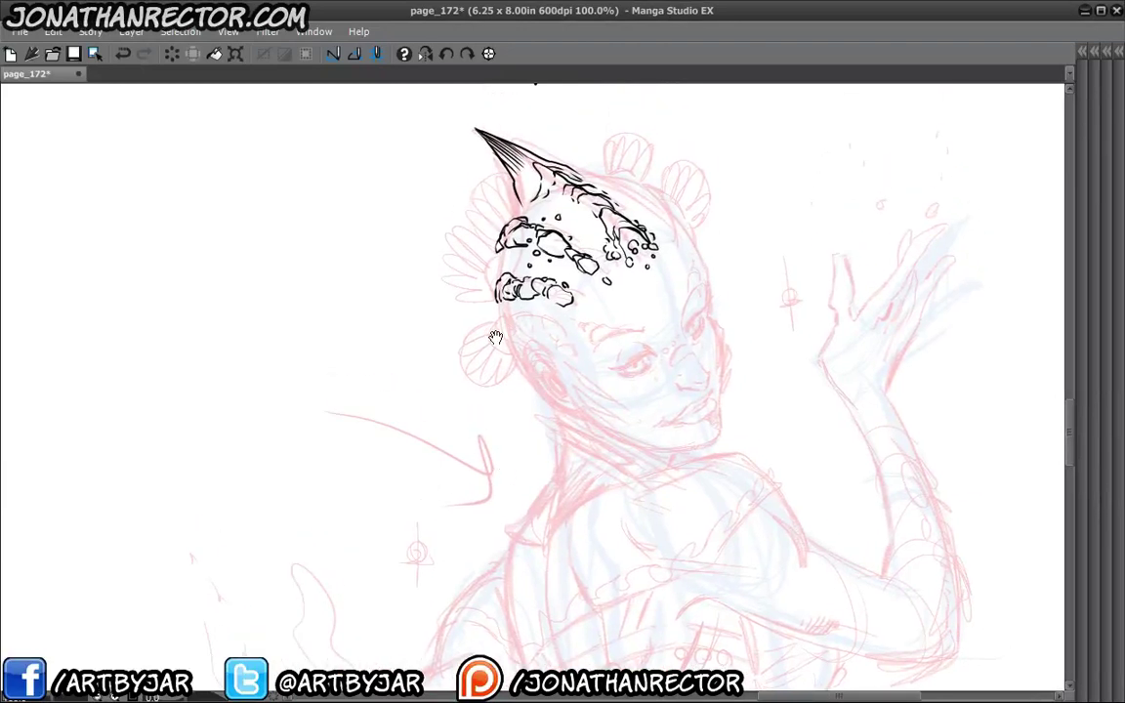
drag(445, 303, 397, 347)
mouse_move(528, 212)
mouse_down()
mouse_move(597, 231)
mouse_move(609, 246)
mouse_move(589, 238)
mouse_up()
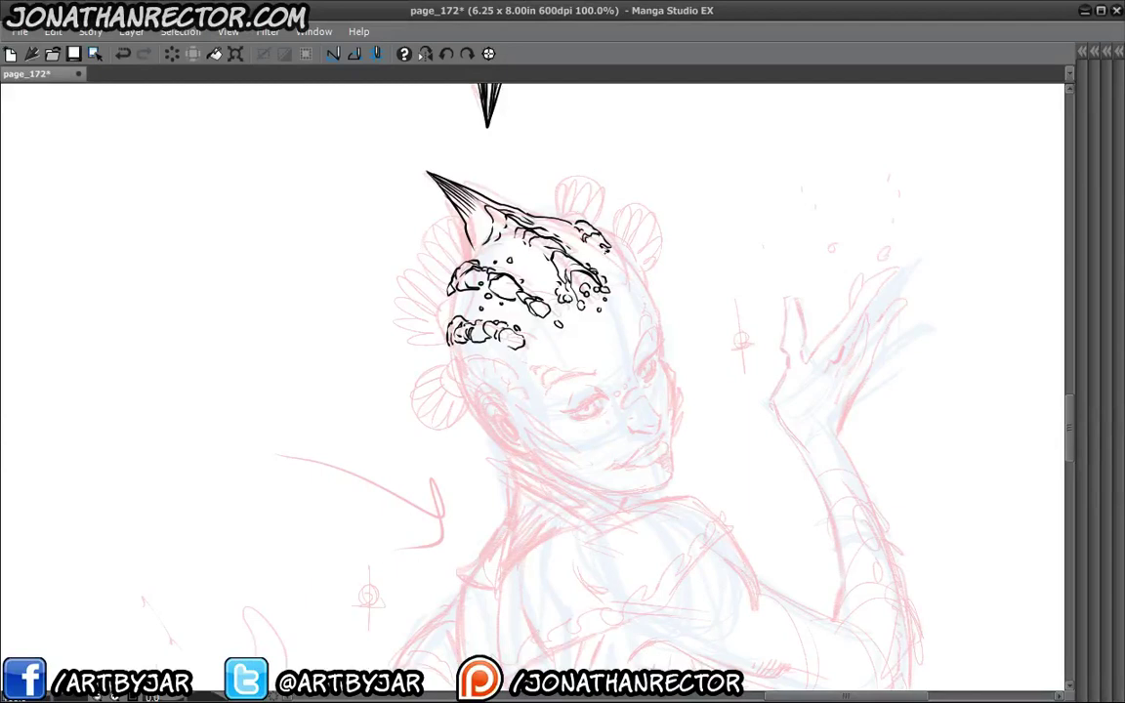
mouse_move(609, 257)
mouse_down()
mouse_move(614, 264)
mouse_move(607, 237)
mouse_up()
drag(459, 256, 430, 232)
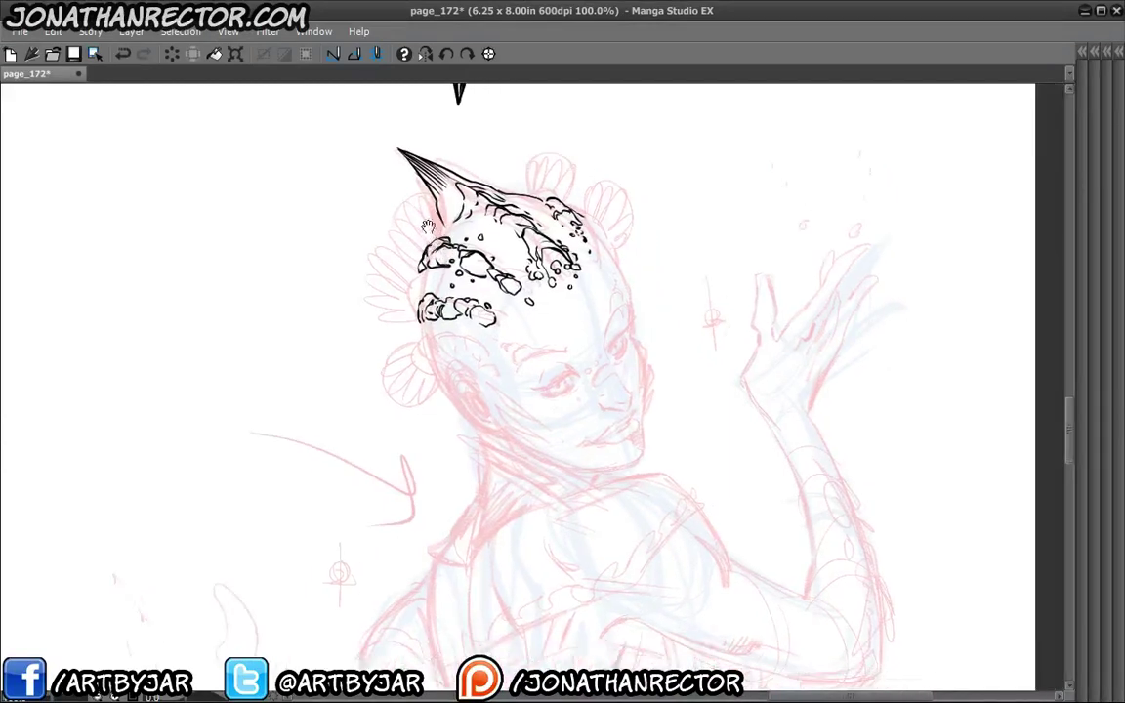
drag(585, 216, 612, 249)
Mirror the page view horizontally and ink the head's back contour from the crest down behind the ear.
drag(414, 450, 538, 421)
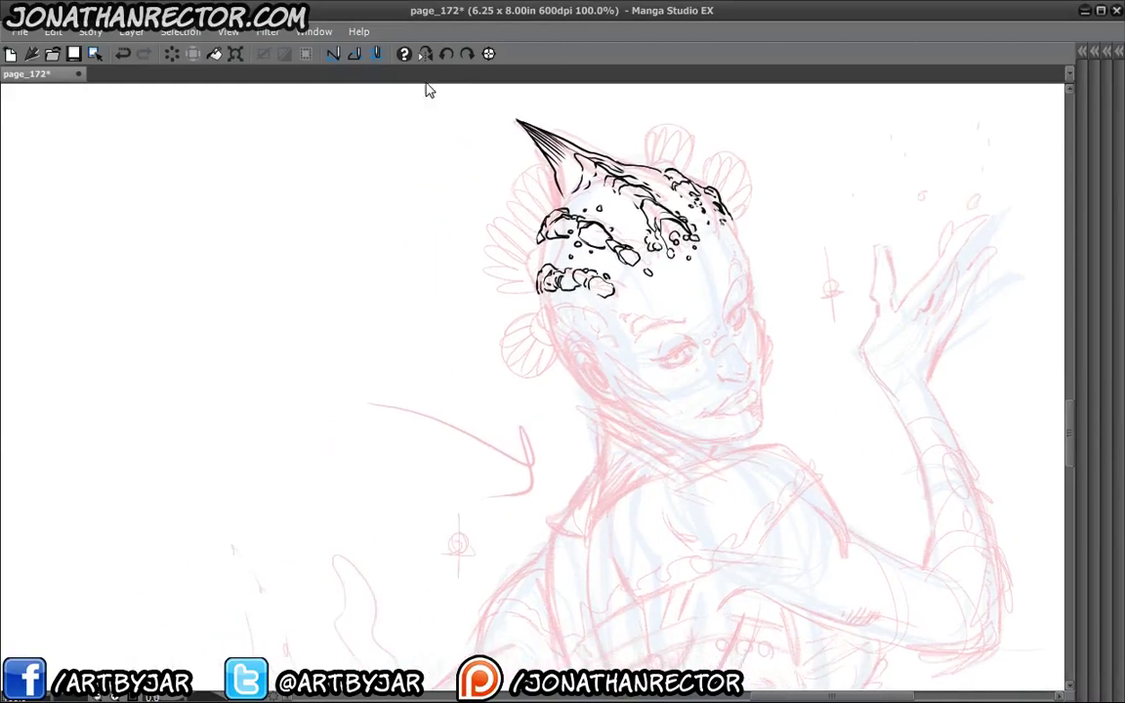
click(425, 56)
drag(268, 492, 406, 478)
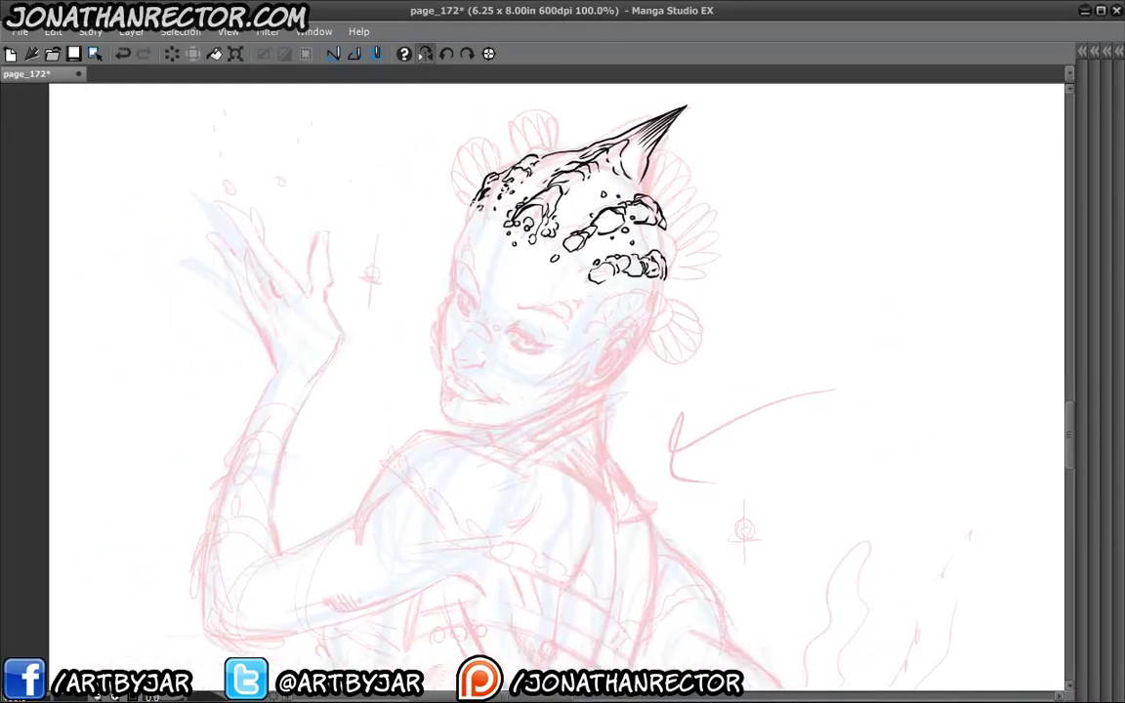
drag(475, 200, 467, 215)
drag(523, 263, 500, 253)
drag(615, 173, 625, 187)
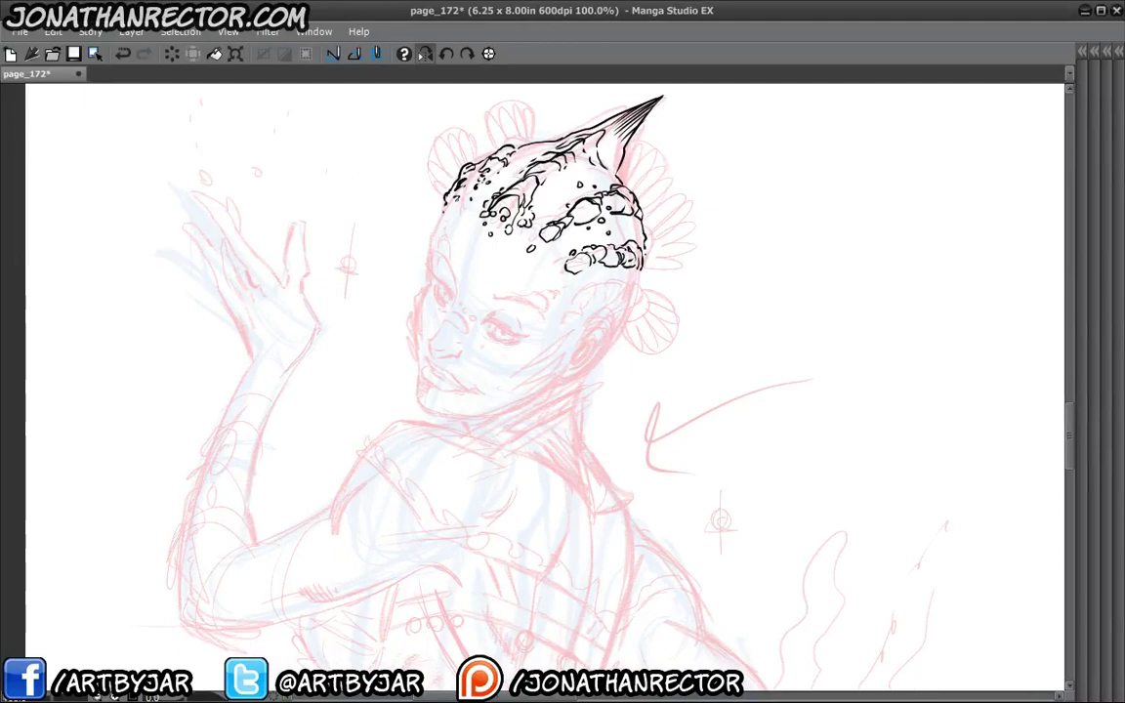
drag(554, 252, 609, 217)
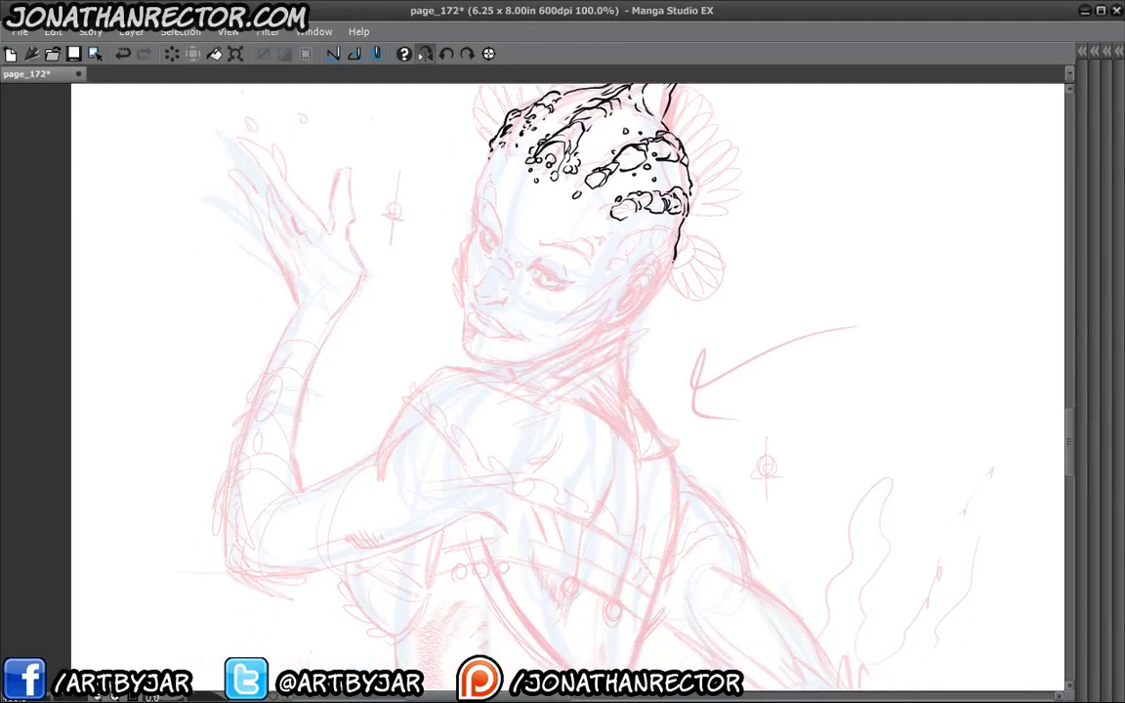
drag(562, 269, 626, 245)
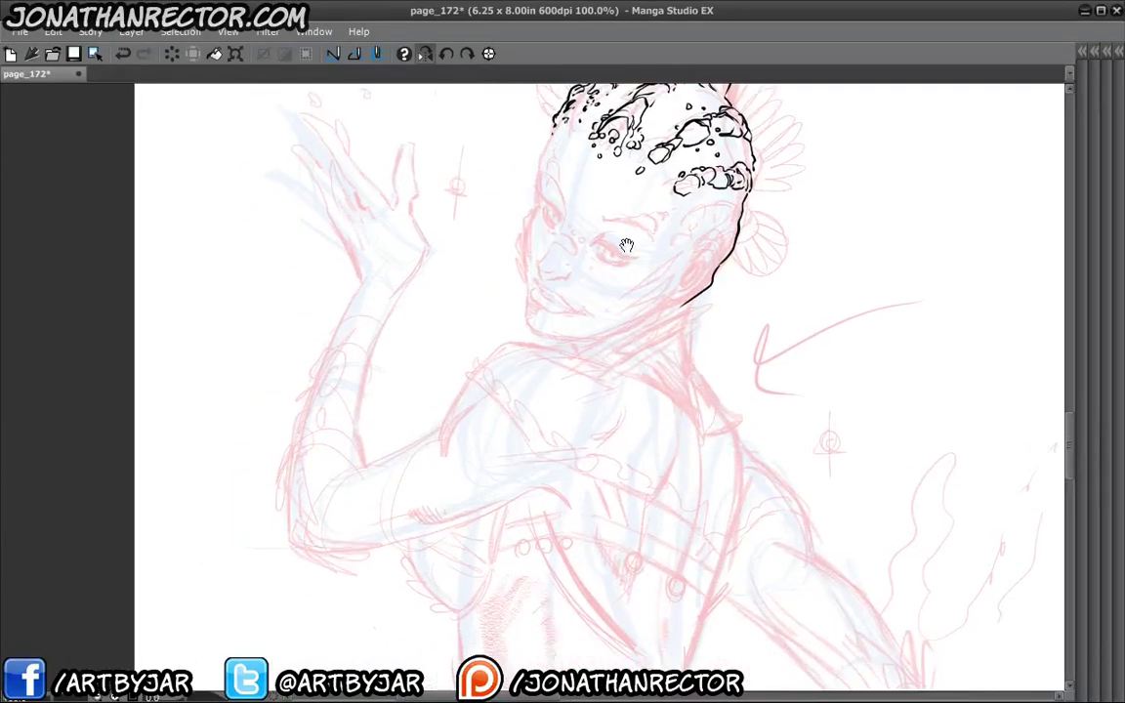
drag(528, 328, 655, 253)
Ink the dark ear opening and the gill-like lines sweeping from it toward the jaw.
drag(782, 234, 757, 259)
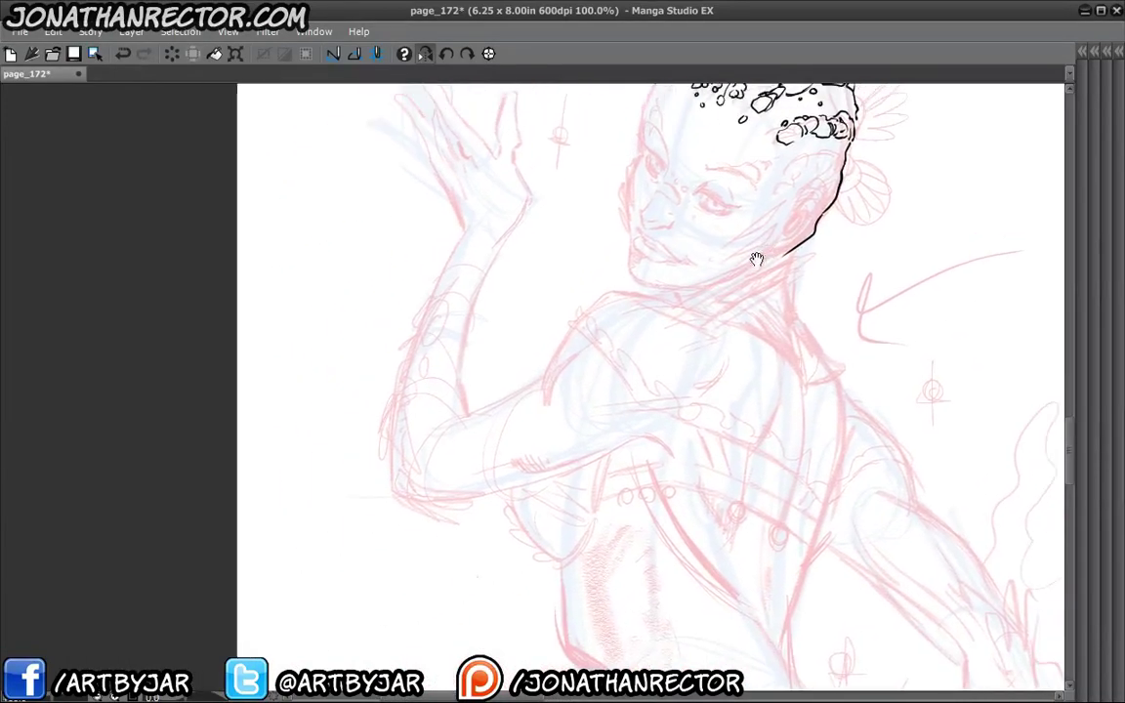
mouse_move(794, 216)
mouse_down()
mouse_move(779, 238)
mouse_move(807, 208)
mouse_up()
drag(806, 208, 792, 223)
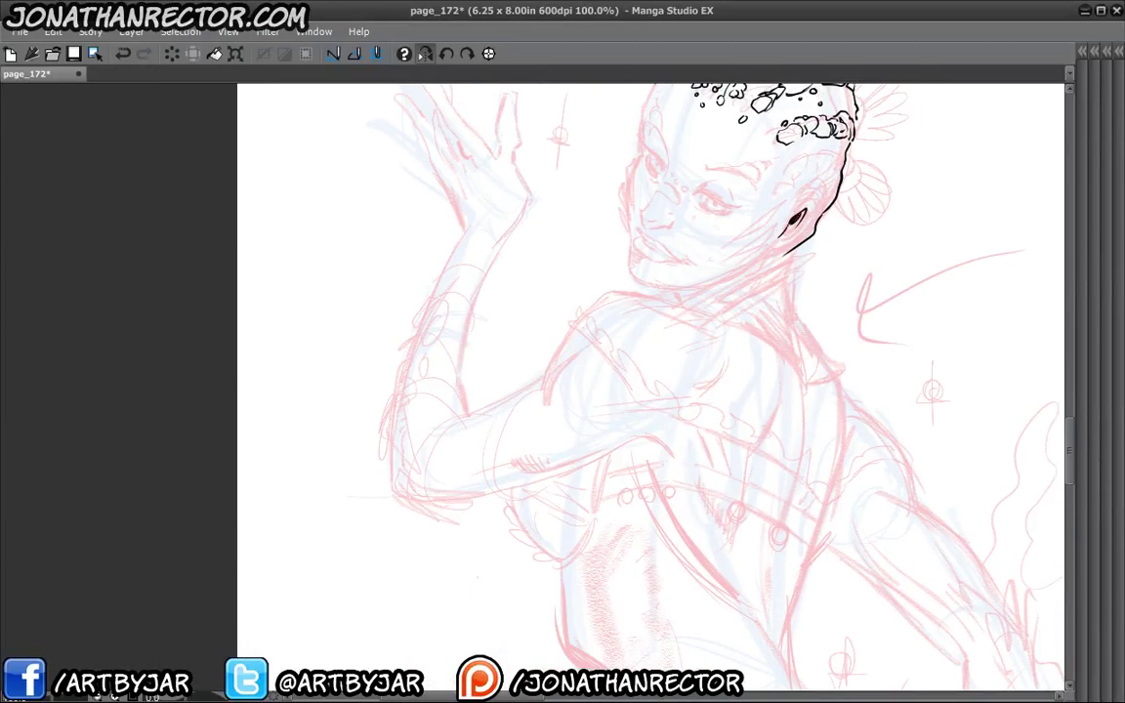
mouse_move(790, 222)
mouse_down()
mouse_move(779, 235)
mouse_move(798, 216)
mouse_move(783, 246)
mouse_move(730, 274)
mouse_up()
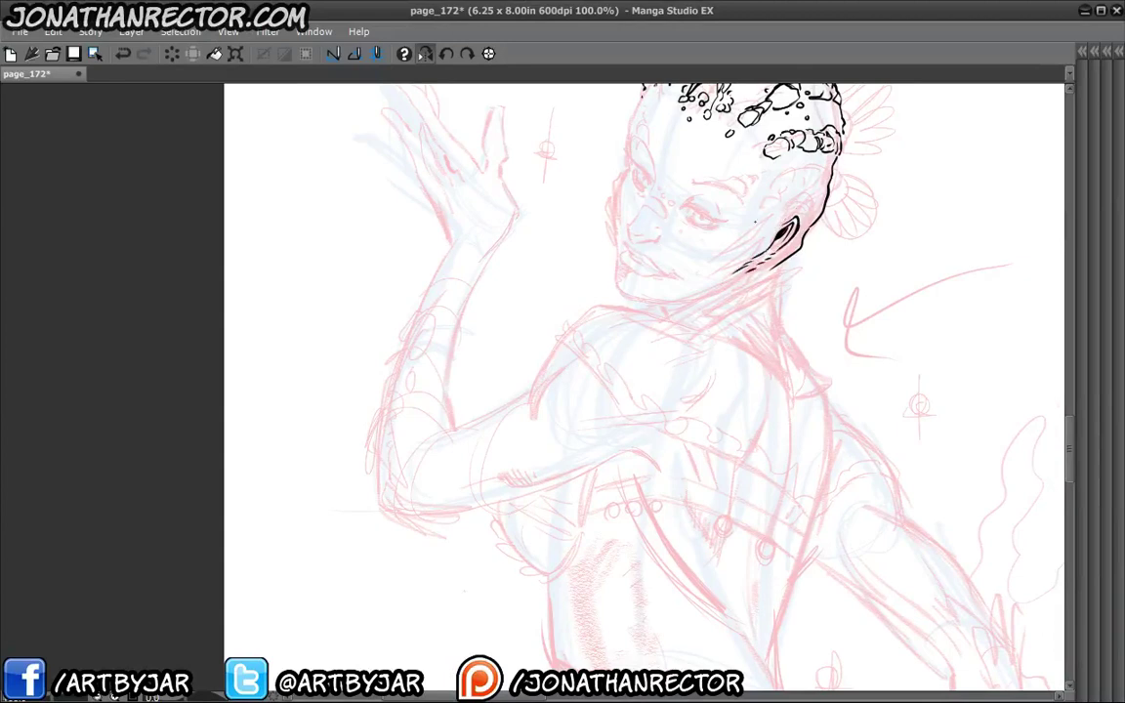
mouse_move(758, 221)
mouse_down()
mouse_move(767, 218)
mouse_move(726, 258)
mouse_up()
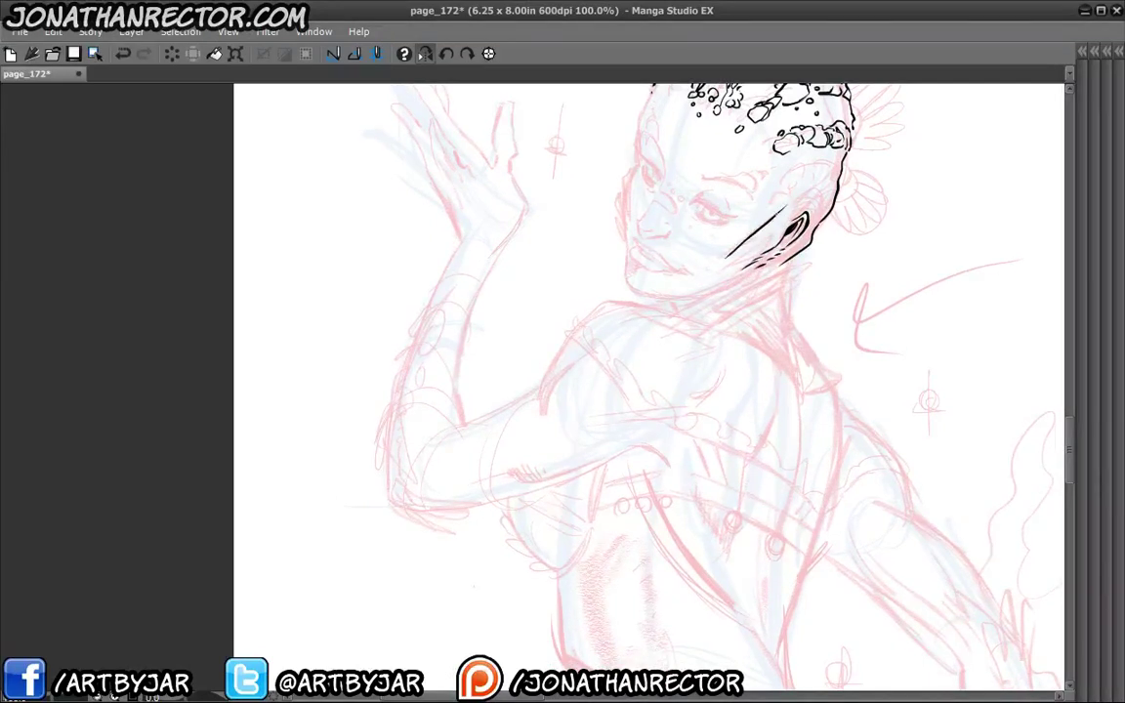
mouse_move(780, 211)
mouse_down()
mouse_move(728, 257)
mouse_move(746, 250)
mouse_move(724, 280)
mouse_move(746, 266)
mouse_move(719, 287)
mouse_up()
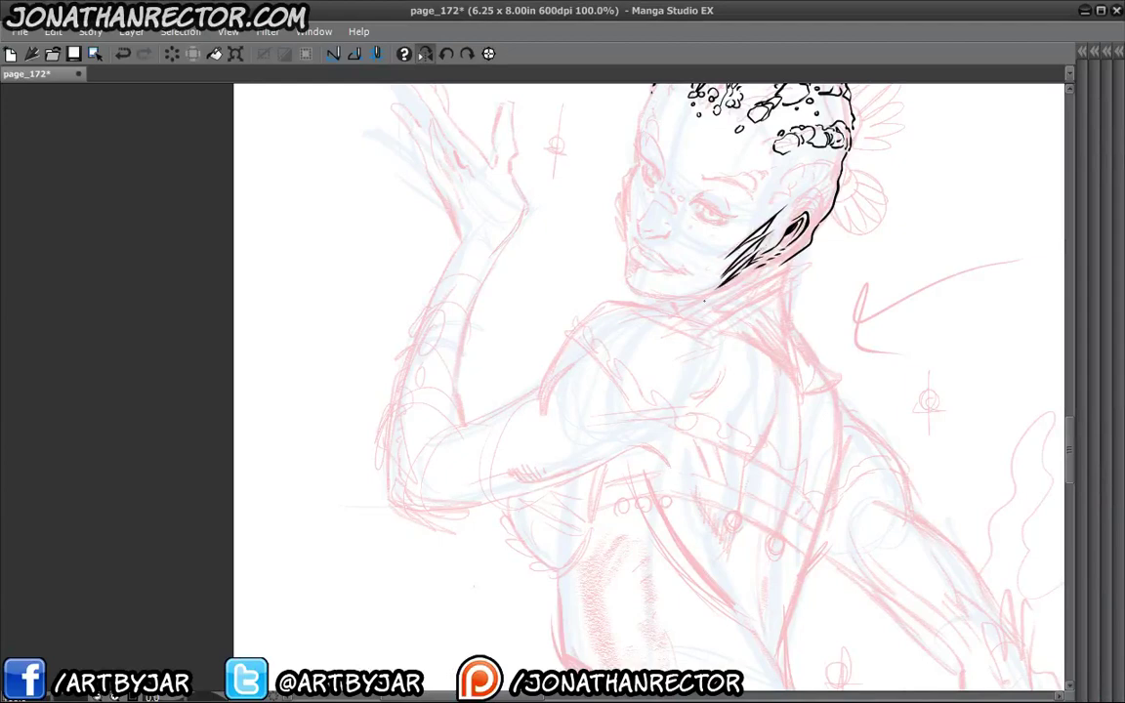
Ink additional contour lines around the ear and up along the back edge of the head.
drag(721, 173, 688, 215)
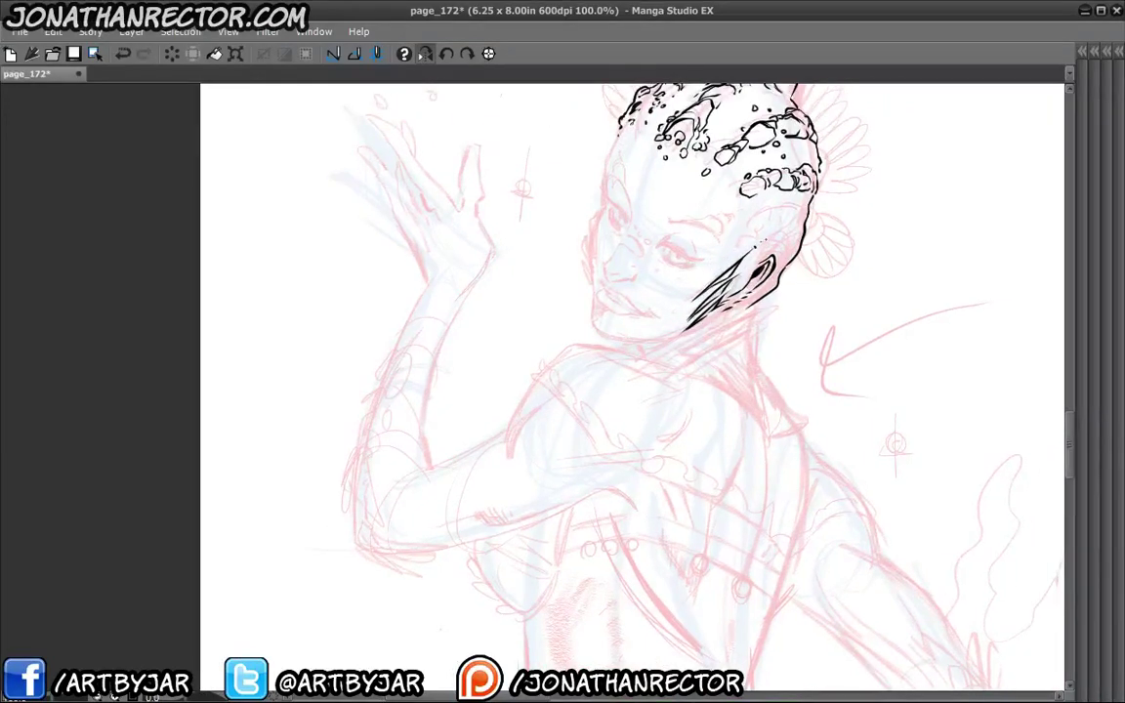
mouse_move(762, 252)
mouse_down()
mouse_move(791, 231)
mouse_move(784, 260)
mouse_move(719, 323)
mouse_up()
mouse_move(780, 285)
mouse_down()
mouse_move(748, 315)
mouse_move(798, 265)
mouse_move(806, 222)
mouse_up()
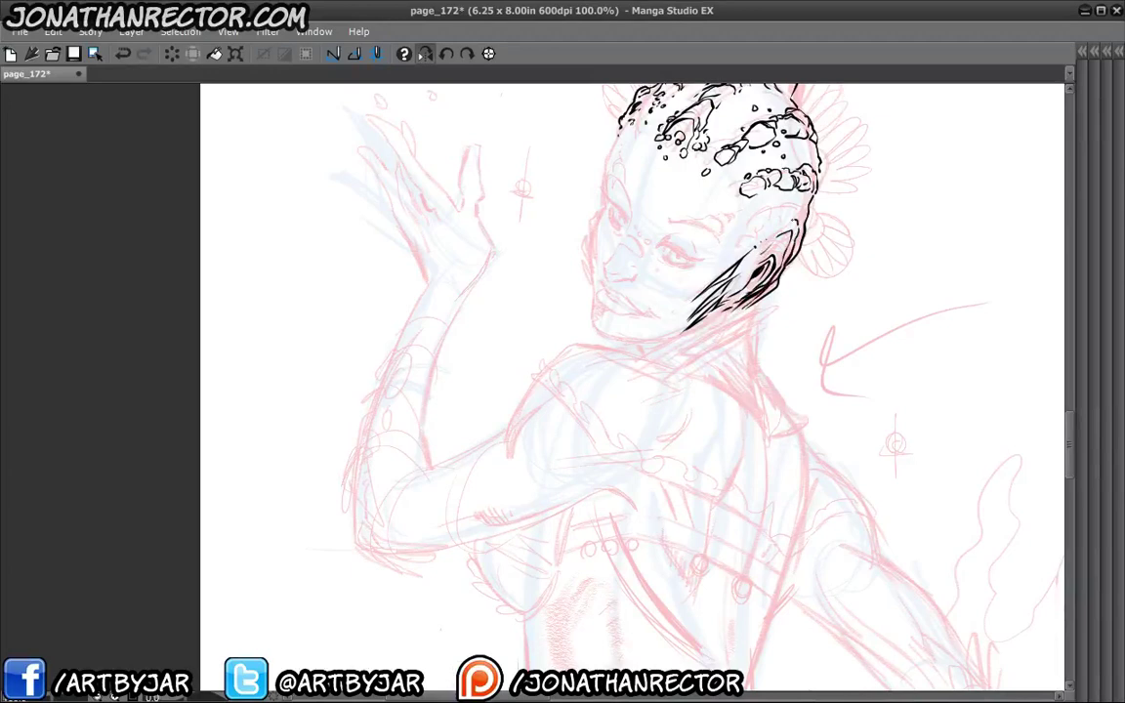
Flip the page view back horizontally and ink a small cluster of rounded bumps and dots just above the ear.
click(425, 54)
drag(278, 390, 310, 433)
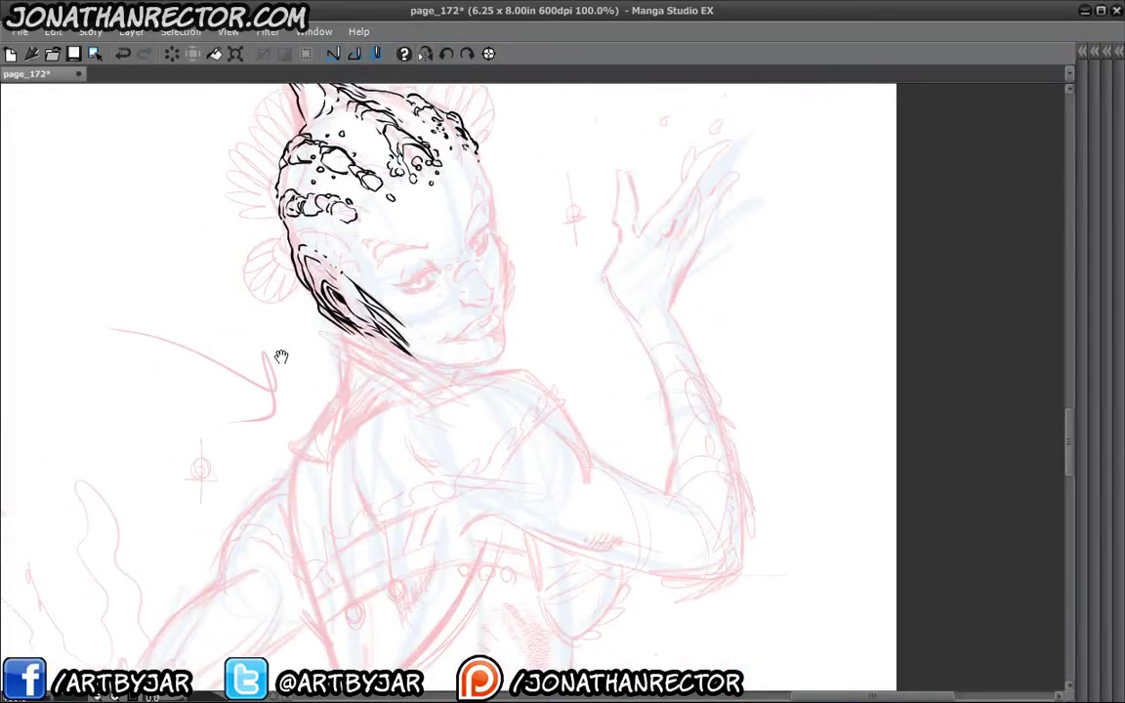
drag(253, 321, 275, 344)
drag(300, 253, 307, 263)
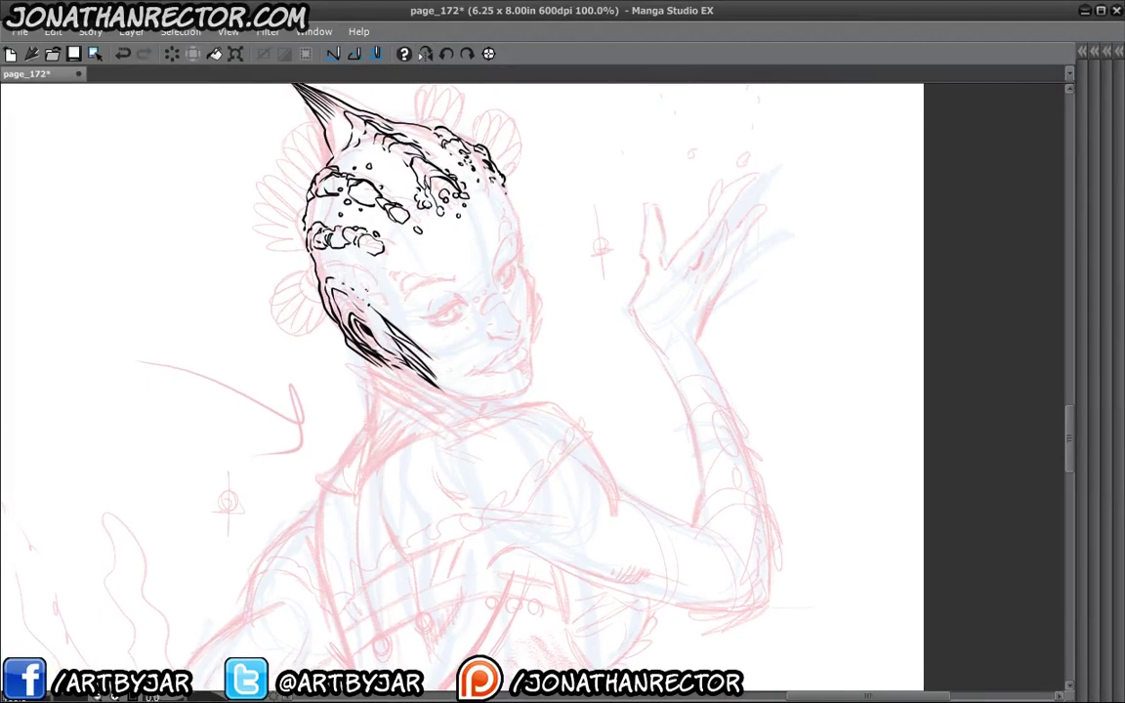
mouse_move(350, 283)
mouse_down()
mouse_move(360, 287)
mouse_move(346, 272)
mouse_up()
drag(333, 321, 413, 313)
drag(368, 344, 403, 339)
drag(390, 333, 406, 348)
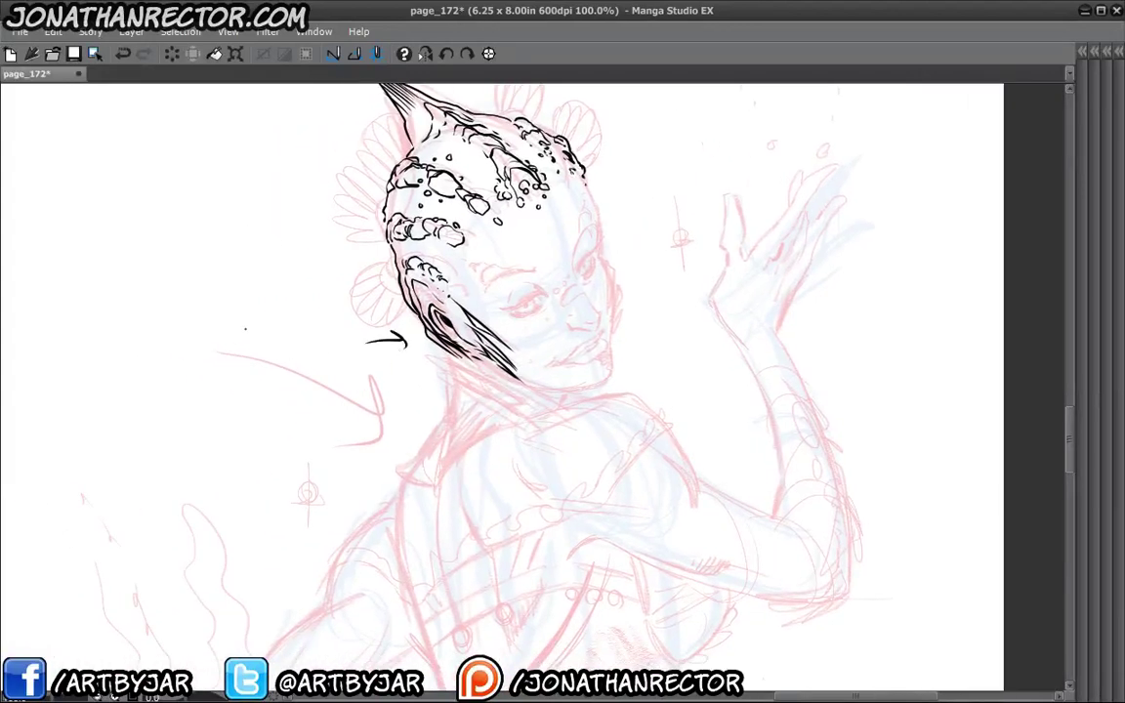
key(ctrl+z)
key(ctrl+z)
Draw sample contour strokes with tapering thick and thin line weight in the blank area behind the head.
drag(320, 384, 383, 435)
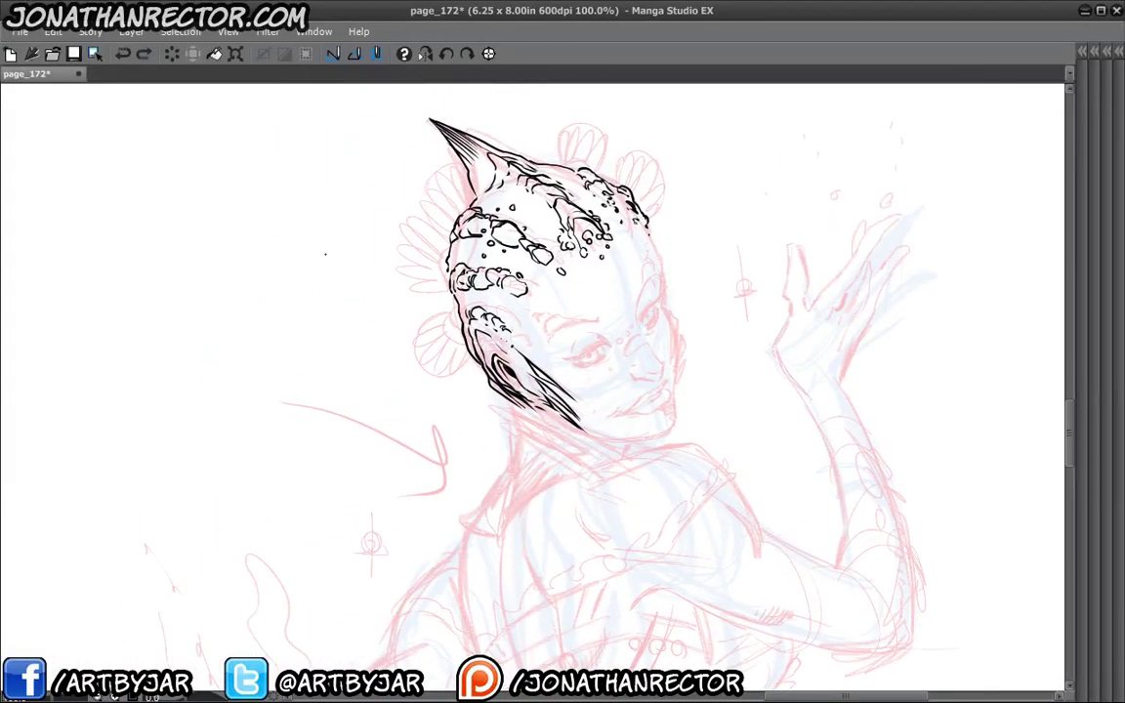
mouse_move(312, 247)
mouse_down()
mouse_move(281, 237)
mouse_move(297, 305)
mouse_move(318, 310)
mouse_move(316, 331)
mouse_move(366, 371)
mouse_up()
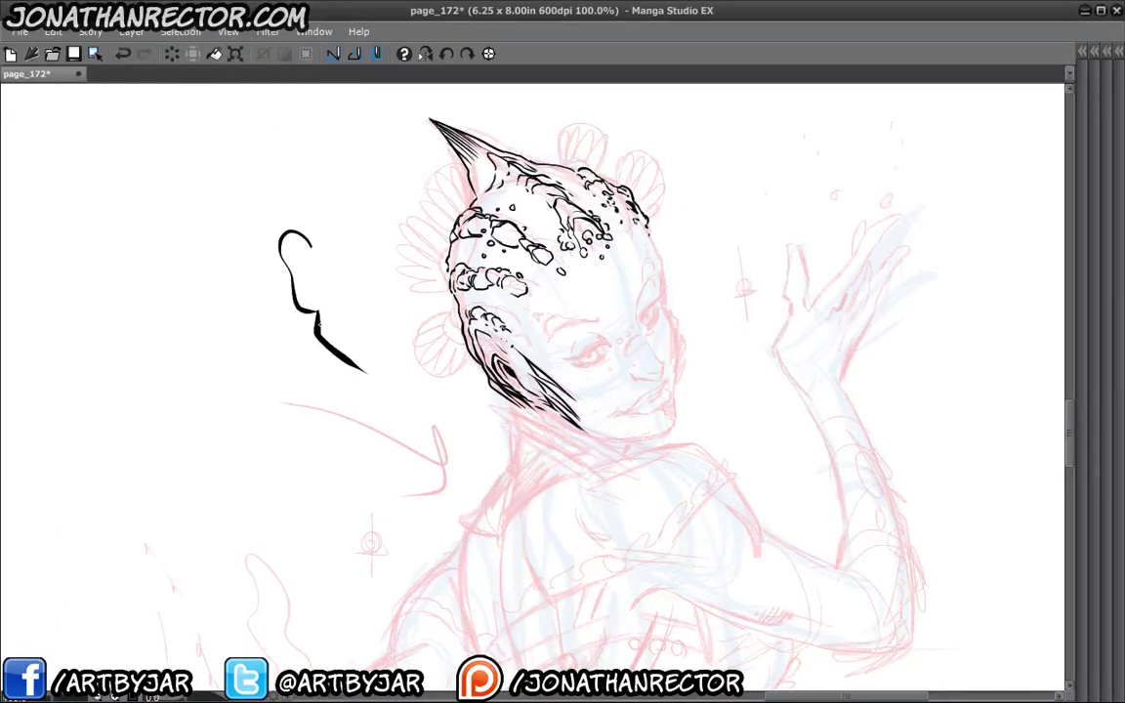
drag(283, 374, 265, 244)
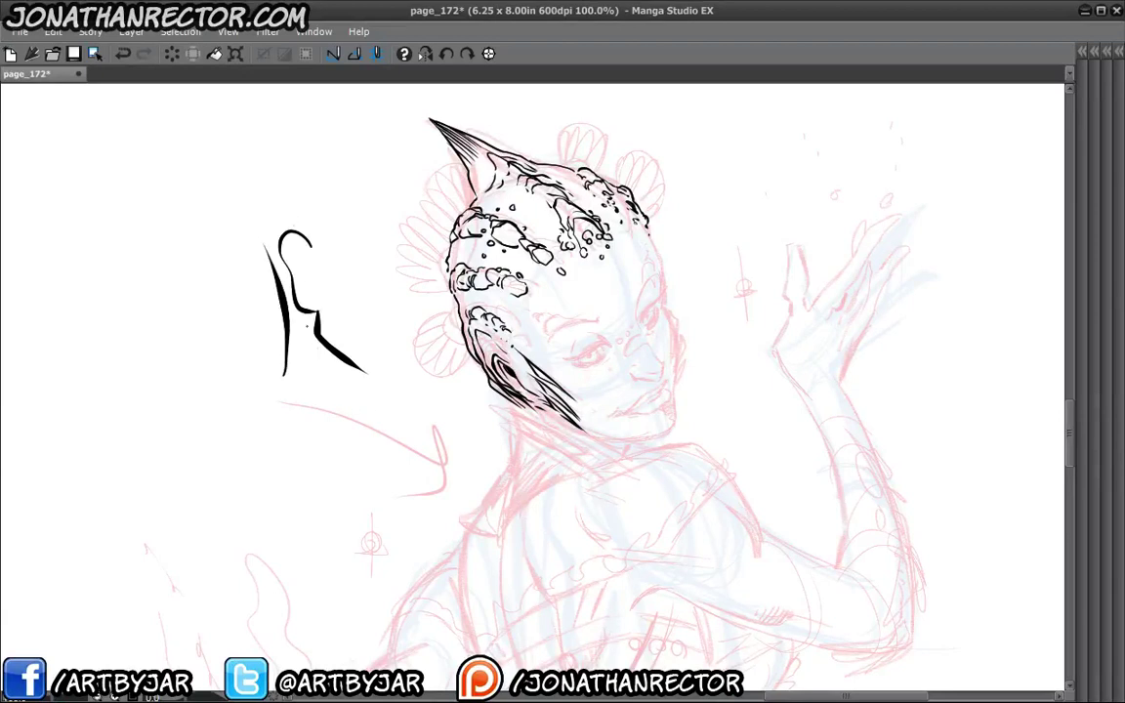
drag(322, 344, 373, 382)
mouse_move(320, 337)
mouse_down()
mouse_move(317, 317)
mouse_move(302, 314)
mouse_up()
key(ctrl+z)
key(ctrl+z)
Draw two thin wavy sample lines and one blobby, uneven line beside the tapered sample strokes.
drag(227, 298, 246, 302)
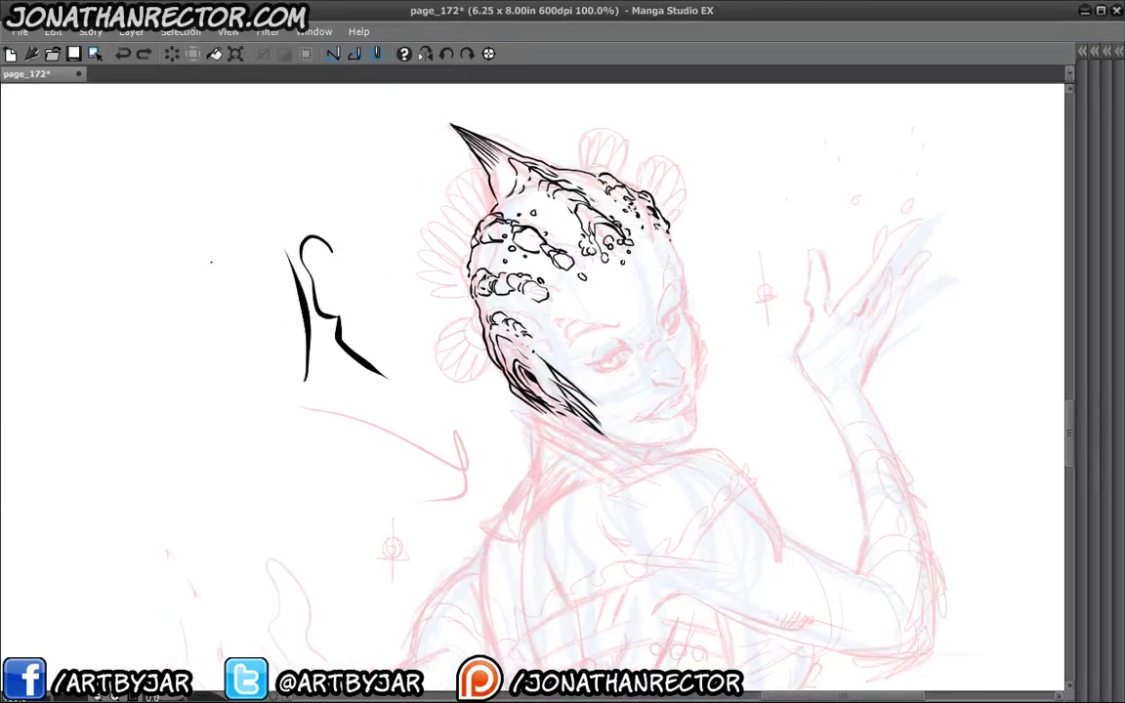
drag(210, 259, 289, 353)
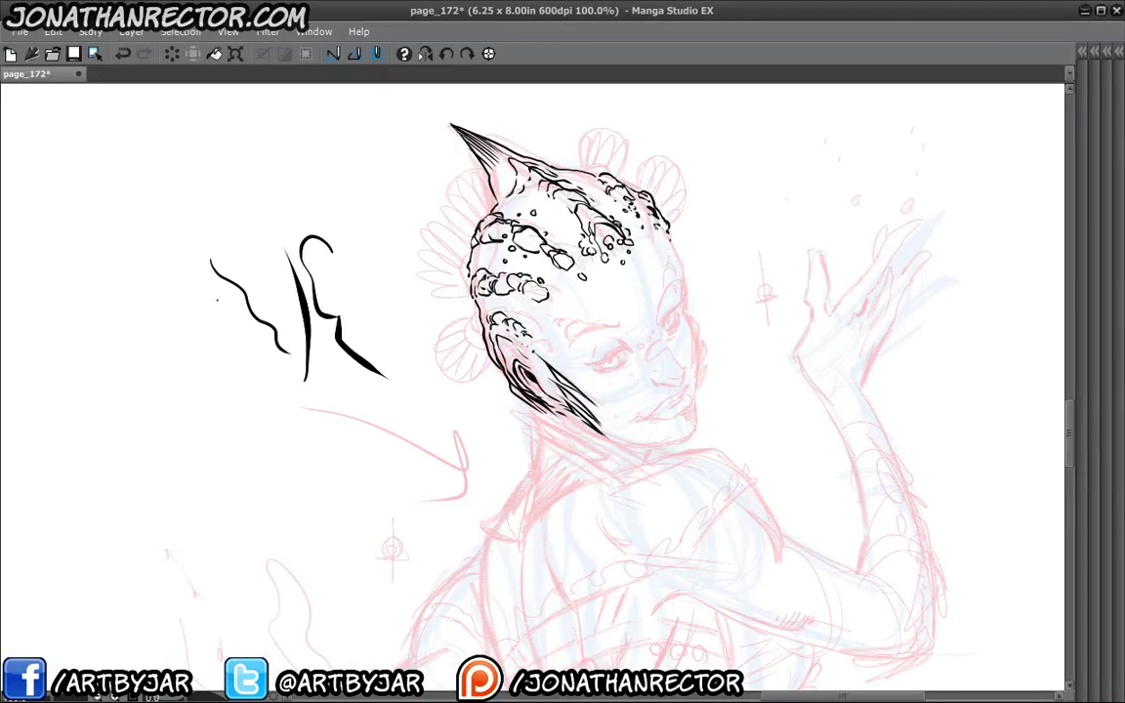
drag(220, 301, 276, 364)
drag(198, 330, 228, 327)
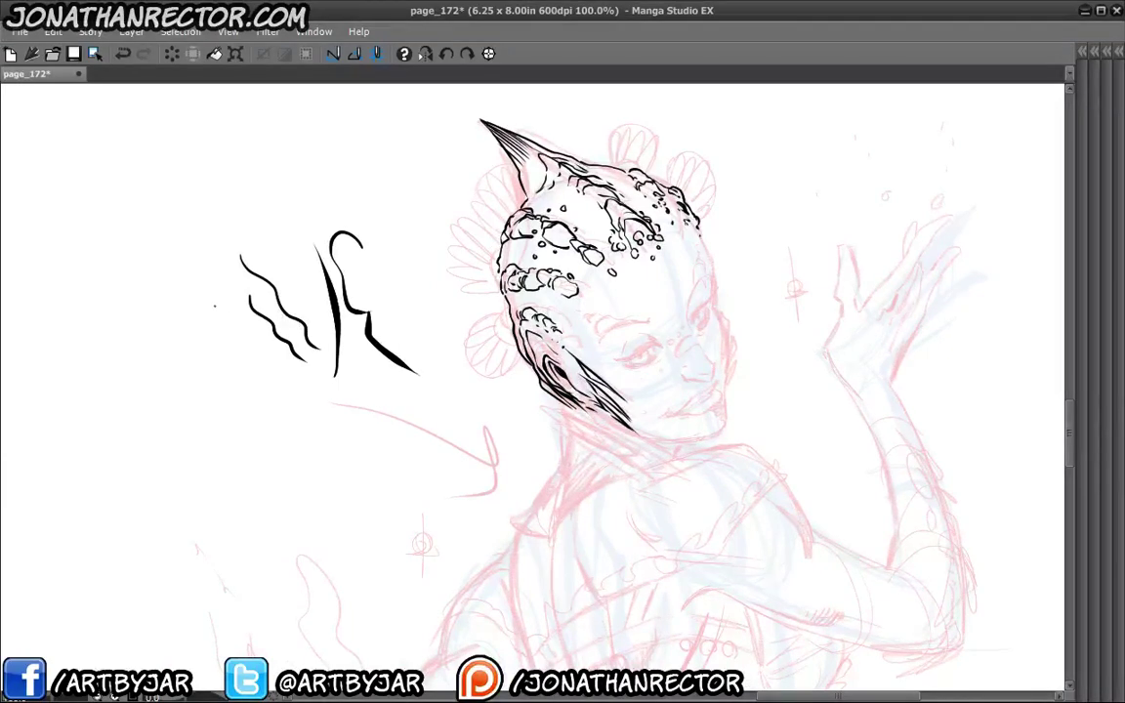
drag(211, 299, 287, 398)
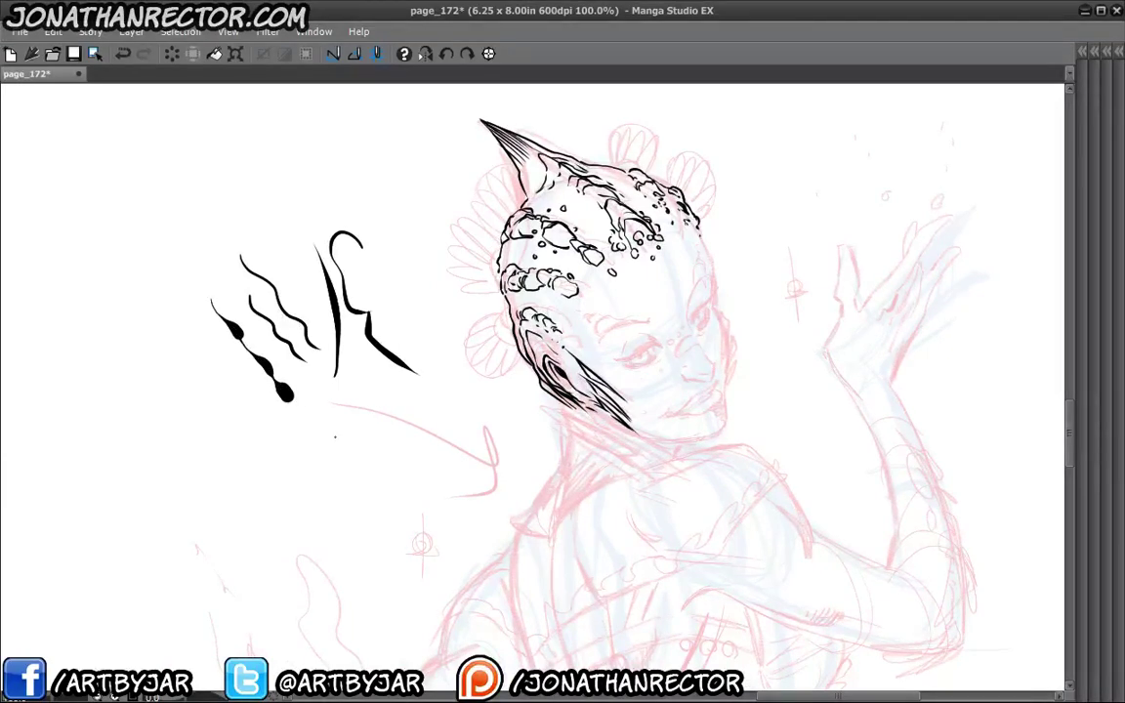
Fill the tapered sample strokes with dense, heavy black marks.
mouse_move(323, 310)
mouse_down()
mouse_move(320, 322)
mouse_move(420, 385)
mouse_up()
mouse_move(370, 344)
mouse_down()
mouse_move(395, 371)
mouse_move(371, 363)
mouse_move(418, 405)
mouse_move(361, 363)
mouse_move(349, 326)
mouse_move(358, 368)
mouse_move(382, 396)
mouse_up()
key(ctrl+z)
mouse_move(337, 337)
mouse_down()
mouse_move(356, 405)
mouse_move(368, 335)
mouse_move(340, 310)
mouse_move(351, 332)
mouse_up()
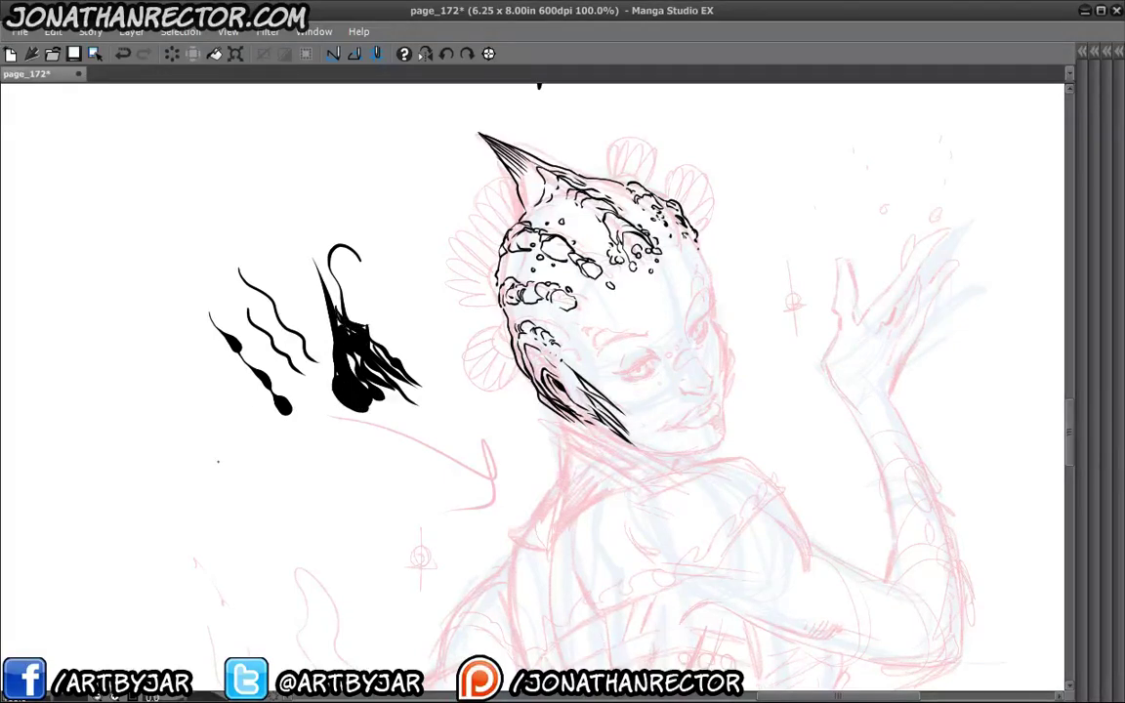
Show the palettes, lasso all the sample strokes beside the head and delete them.
scroll(217, 461, down, 1)
scroll(245, 509, up, 1)
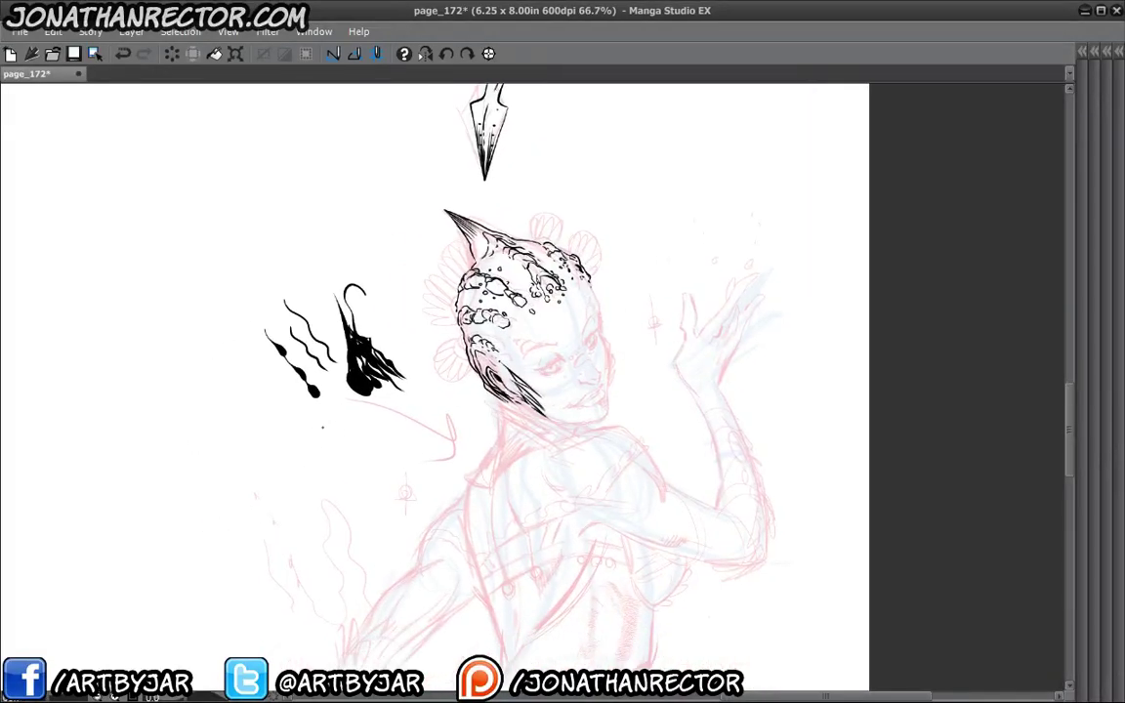
key(Tab)
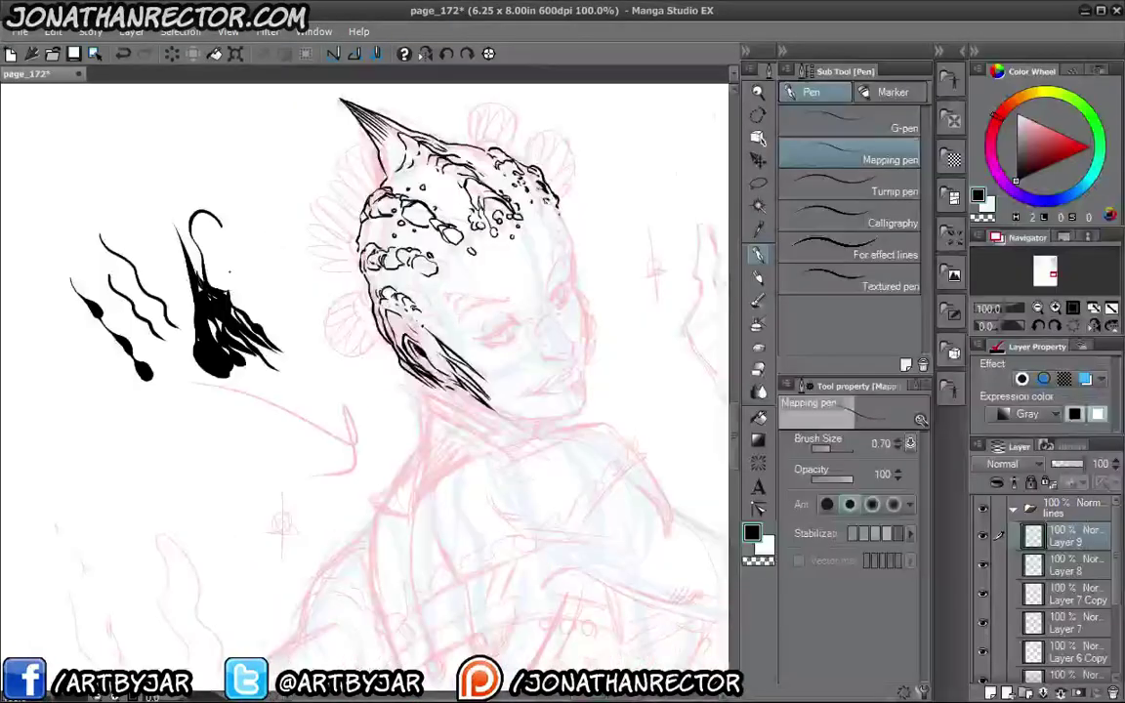
key(m)
mouse_move(171, 432)
mouse_down()
mouse_move(76, 291)
mouse_move(189, 426)
mouse_move(166, 427)
mouse_up()
click(200, 455)
click(101, 453)
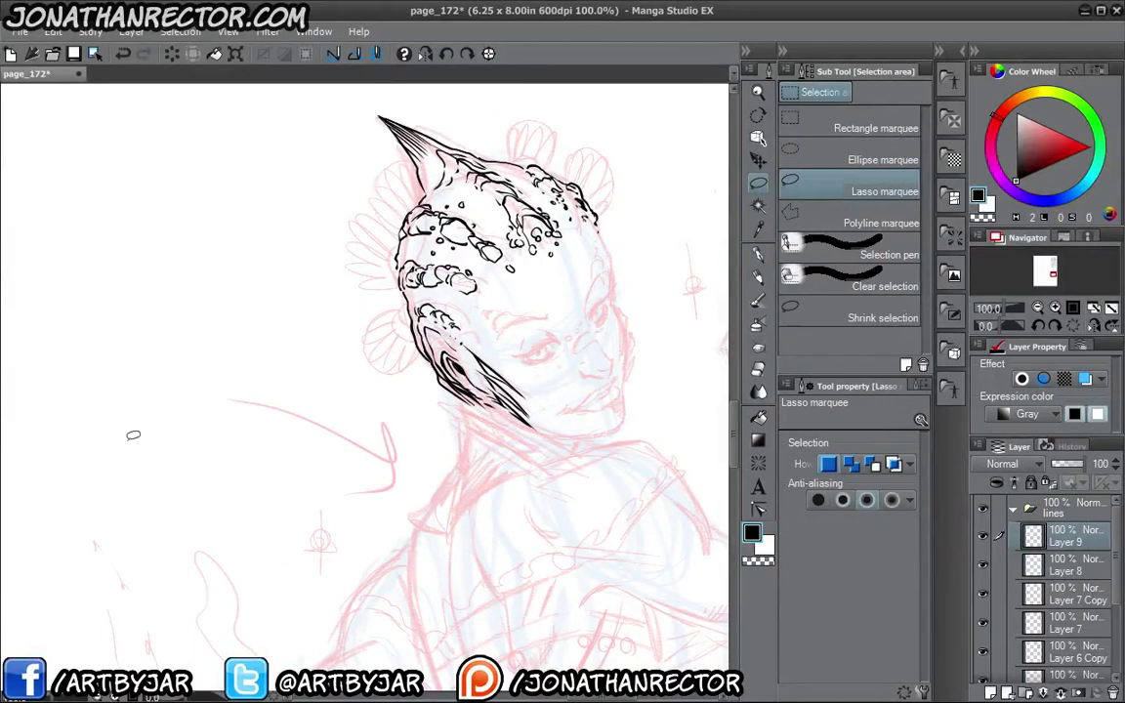
Return to the Mapping pen, hide the palettes and save the page.
click(758, 255)
drag(316, 424, 204, 420)
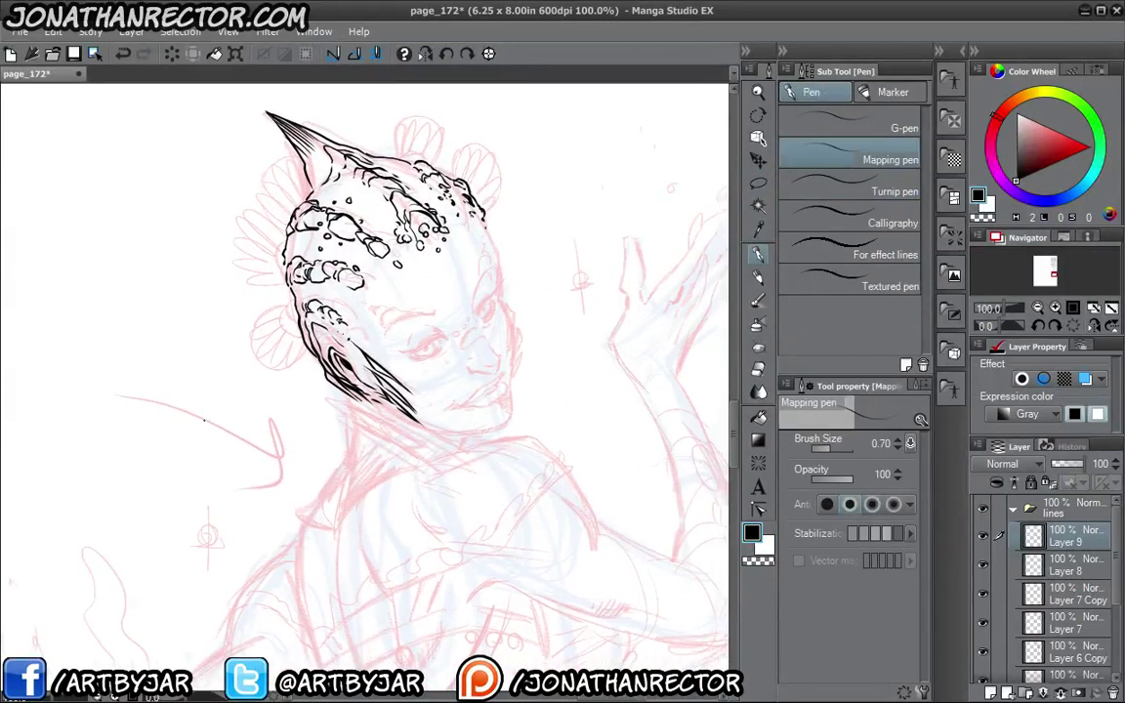
key(Tab)
drag(449, 291, 425, 284)
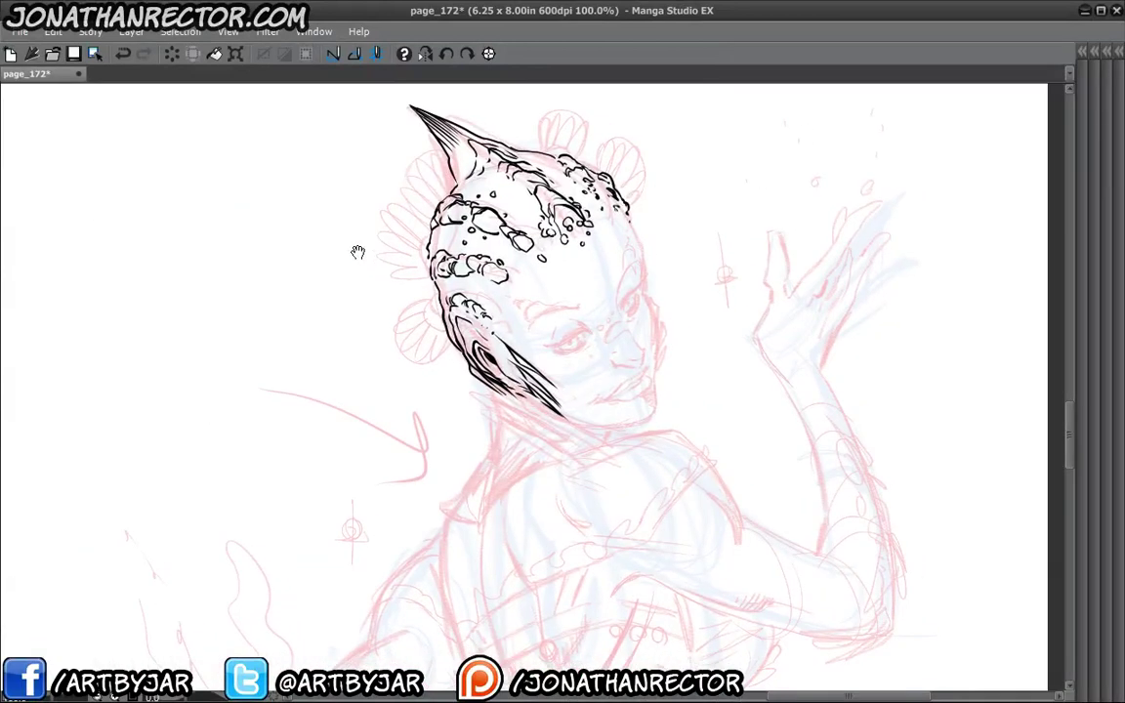
click(74, 55)
key(ctrl+s)
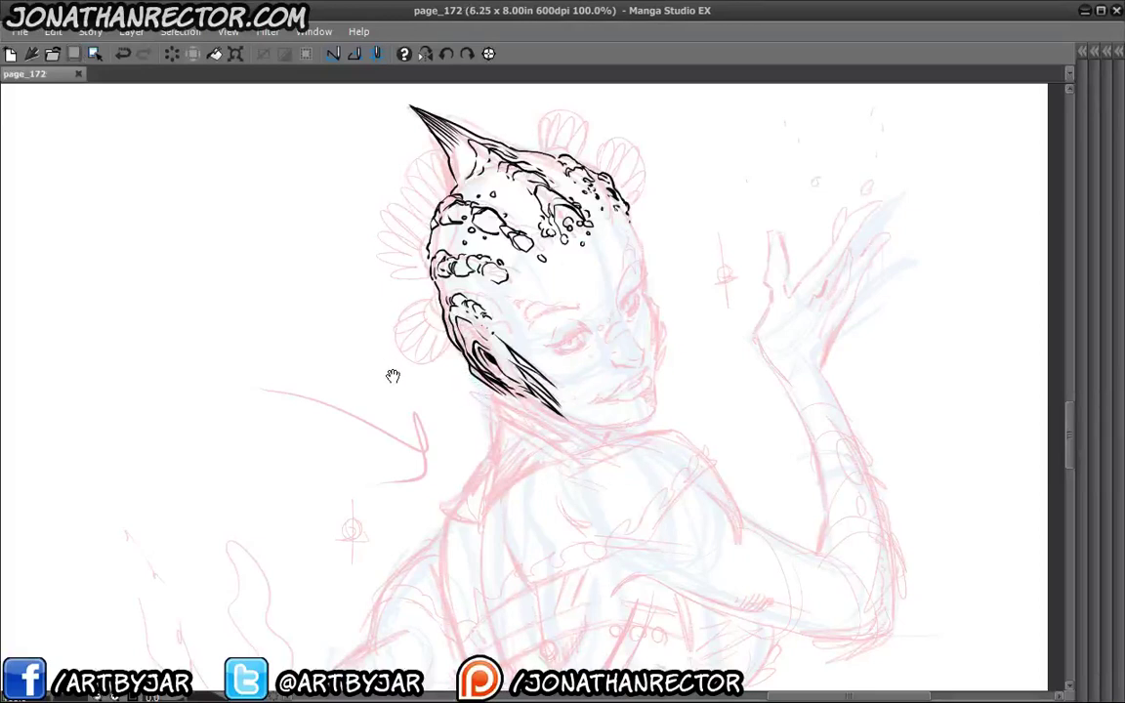
Ink the scalloped outlines of the three shell-like fans along the back of the head at 150% zoom.
drag(342, 325, 368, 351)
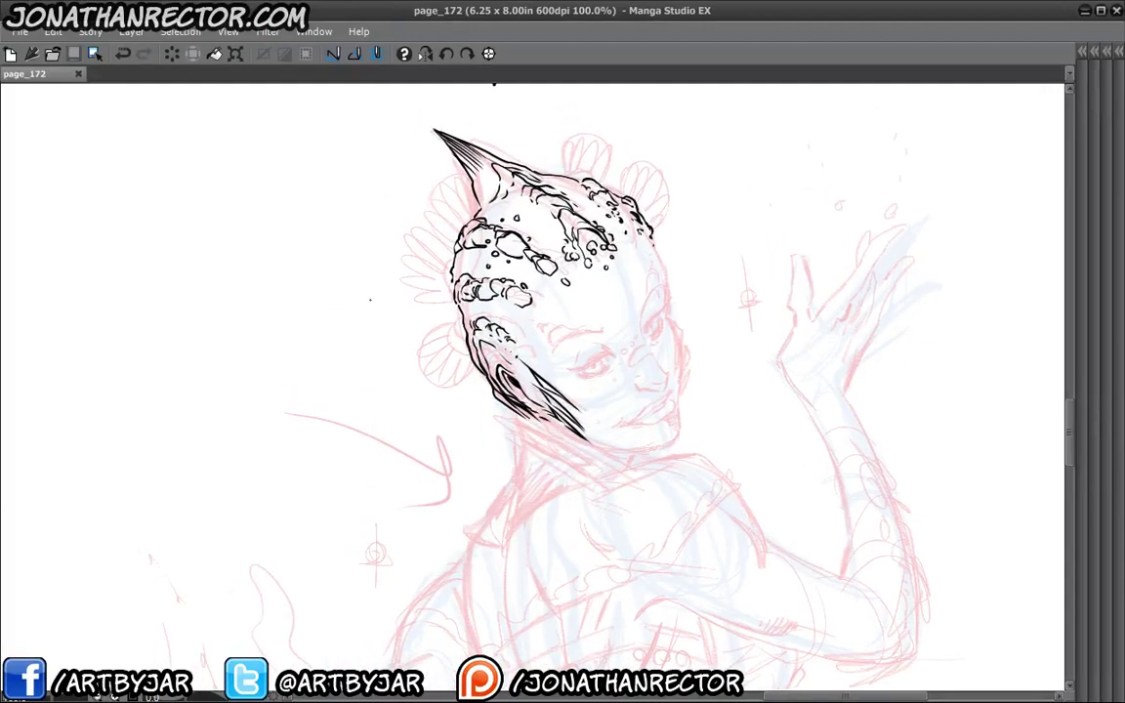
ctrl+click(390, 258)
drag(415, 255, 435, 286)
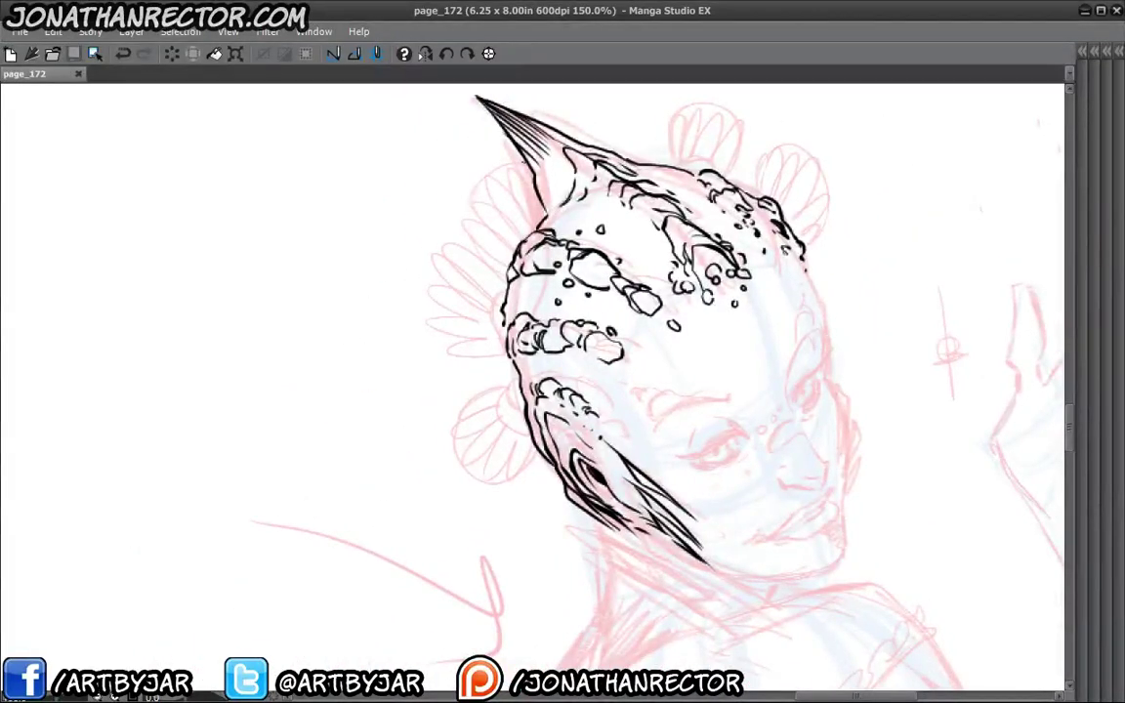
mouse_move(537, 156)
mouse_down()
mouse_move(485, 168)
mouse_move(470, 187)
mouse_move(462, 218)
mouse_move(477, 247)
mouse_move(510, 260)
mouse_up()
mouse_move(437, 264)
mouse_down()
mouse_move(430, 228)
mouse_move(439, 210)
mouse_move(422, 258)
mouse_move(437, 304)
mouse_move(499, 312)
mouse_move(487, 262)
mouse_move(499, 243)
mouse_move(486, 296)
mouse_move(435, 243)
mouse_up()
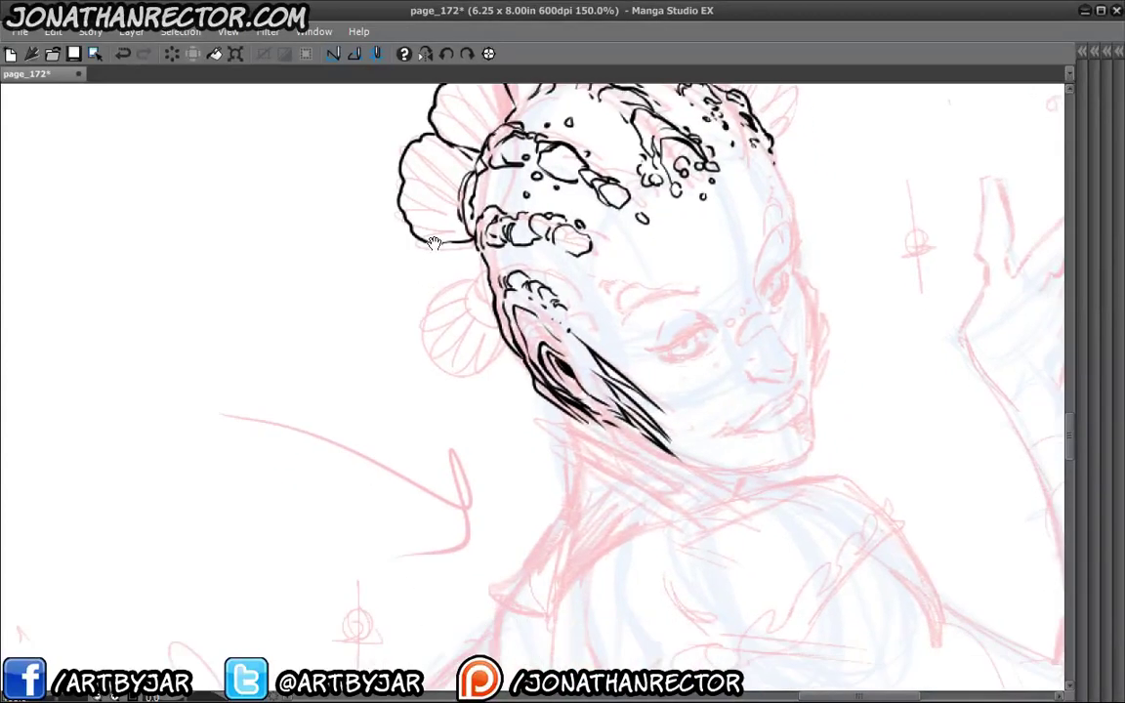
mouse_move(486, 271)
mouse_down()
mouse_move(490, 309)
mouse_move(461, 265)
mouse_move(418, 285)
mouse_move(414, 315)
mouse_move(445, 356)
mouse_move(499, 370)
mouse_move(510, 362)
mouse_up()
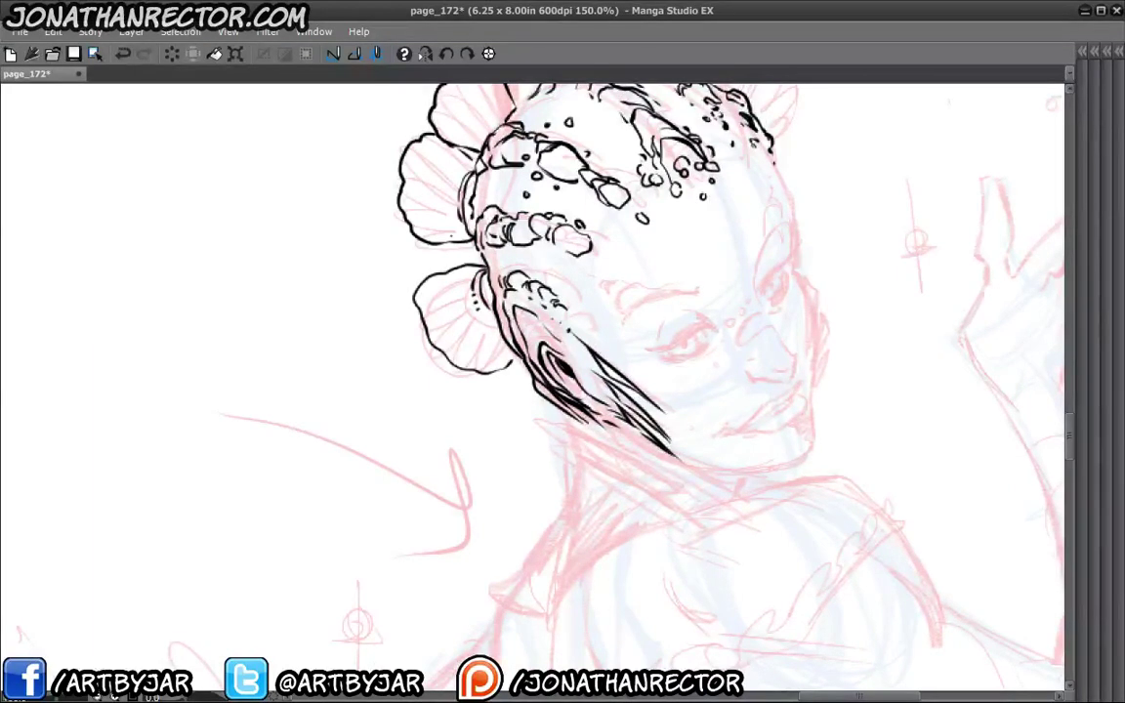
Ink the outlines of the two shell-like fans on the far top edge of the head, beyond the crest.
drag(410, 175, 327, 322)
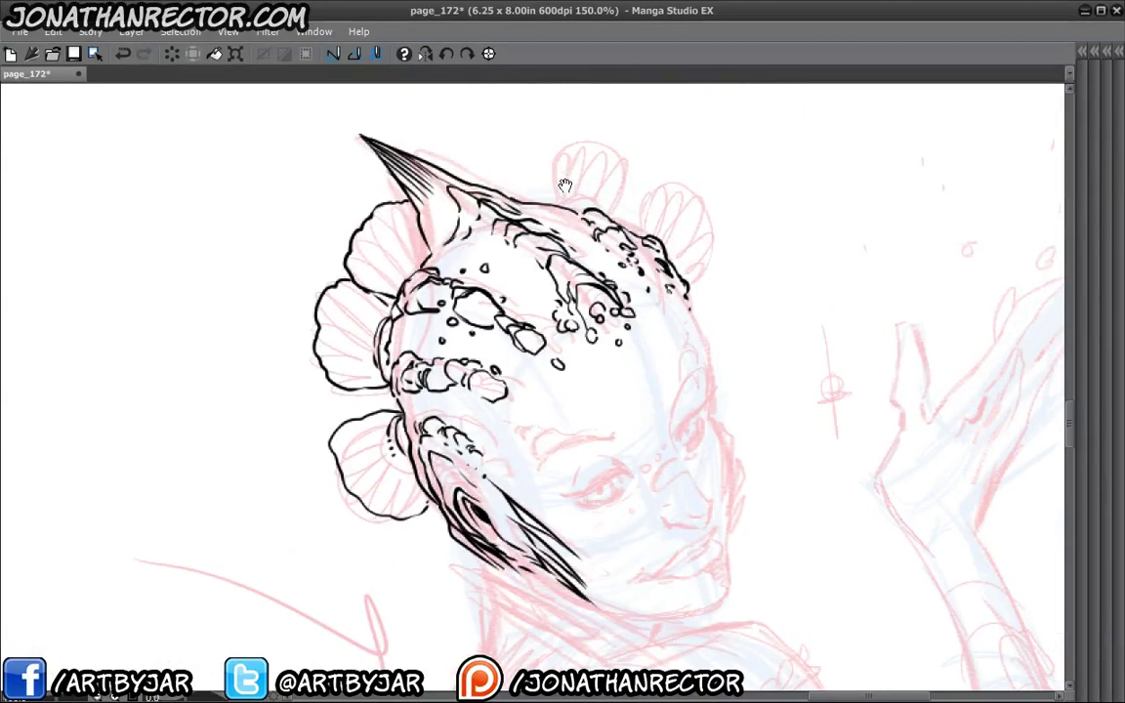
mouse_move(549, 200)
mouse_down()
mouse_move(584, 205)
mouse_move(547, 184)
mouse_move(549, 154)
mouse_move(581, 142)
mouse_move(613, 155)
mouse_move(627, 181)
mouse_move(619, 209)
mouse_move(676, 250)
mouse_move(687, 277)
mouse_up()
mouse_move(645, 217)
mouse_down()
mouse_move(654, 176)
mouse_move(693, 172)
mouse_move(715, 210)
mouse_move(705, 264)
mouse_move(689, 280)
mouse_up()
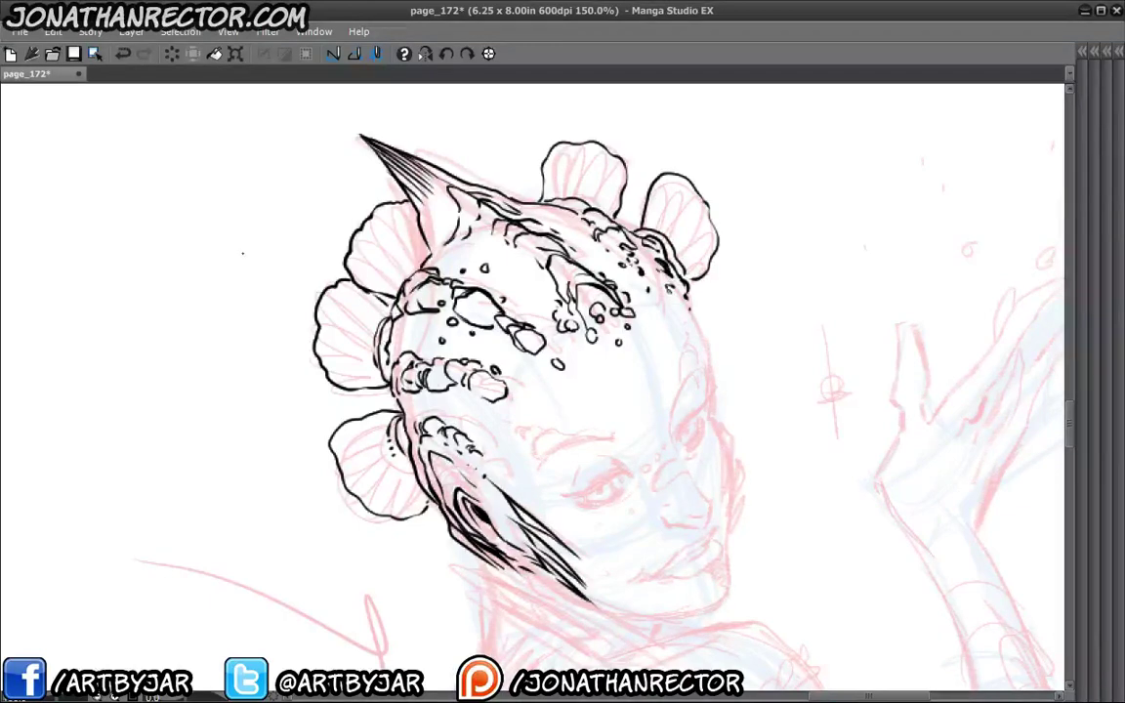
Ink curved ribs inside the fan farthest from the crest on the top edge of the head.
drag(502, 297, 505, 302)
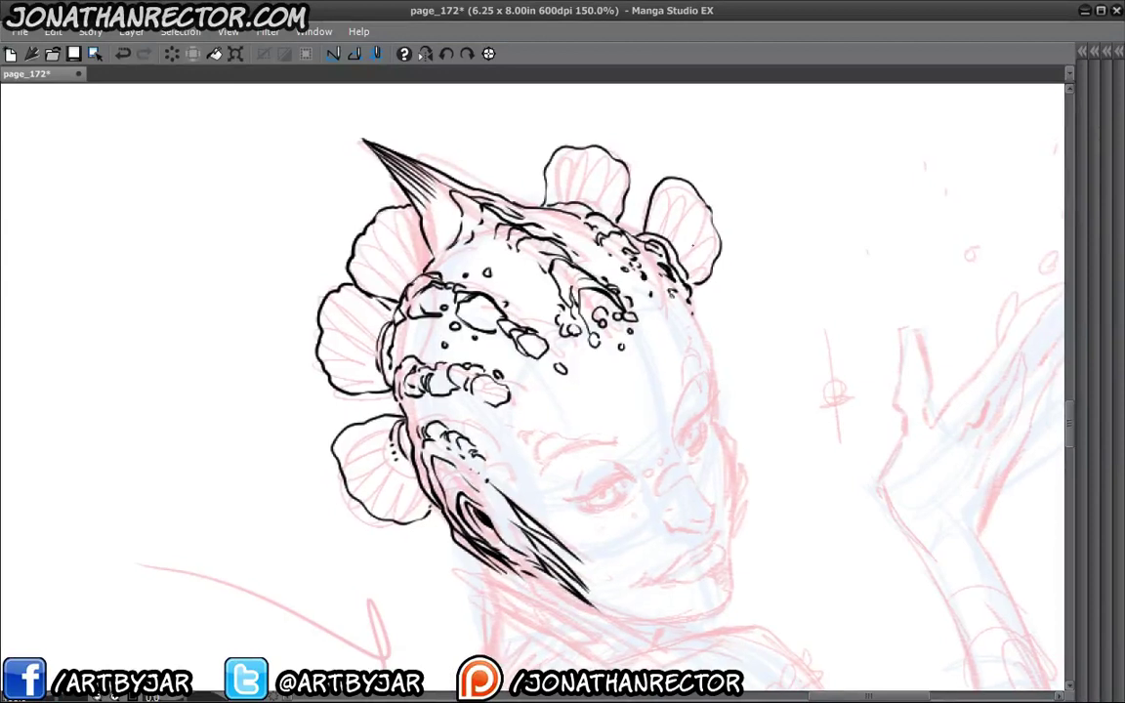
drag(707, 265, 695, 277)
drag(715, 235, 688, 269)
drag(712, 218, 682, 261)
mouse_move(713, 206)
mouse_down()
mouse_move(681, 252)
mouse_move(674, 226)
mouse_move(670, 240)
mouse_move(651, 217)
mouse_move(678, 178)
mouse_up()
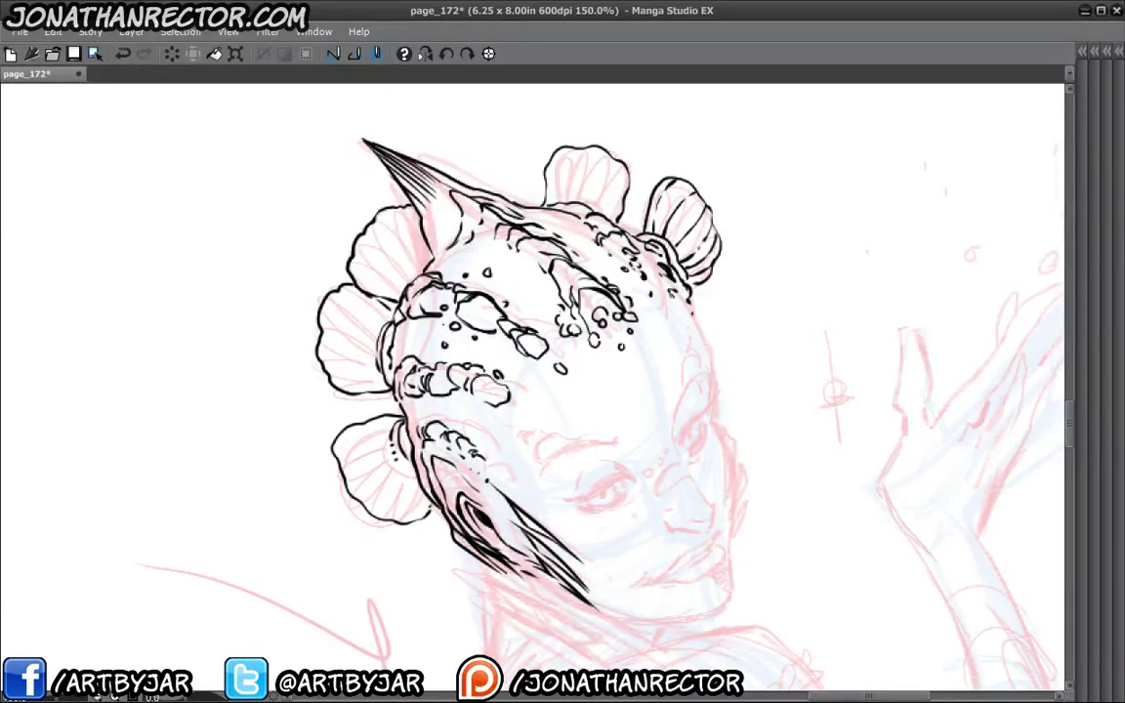
Zoom out to 100% and ink the ribs inside the top fan nearest the crest.
drag(448, 350, 459, 377)
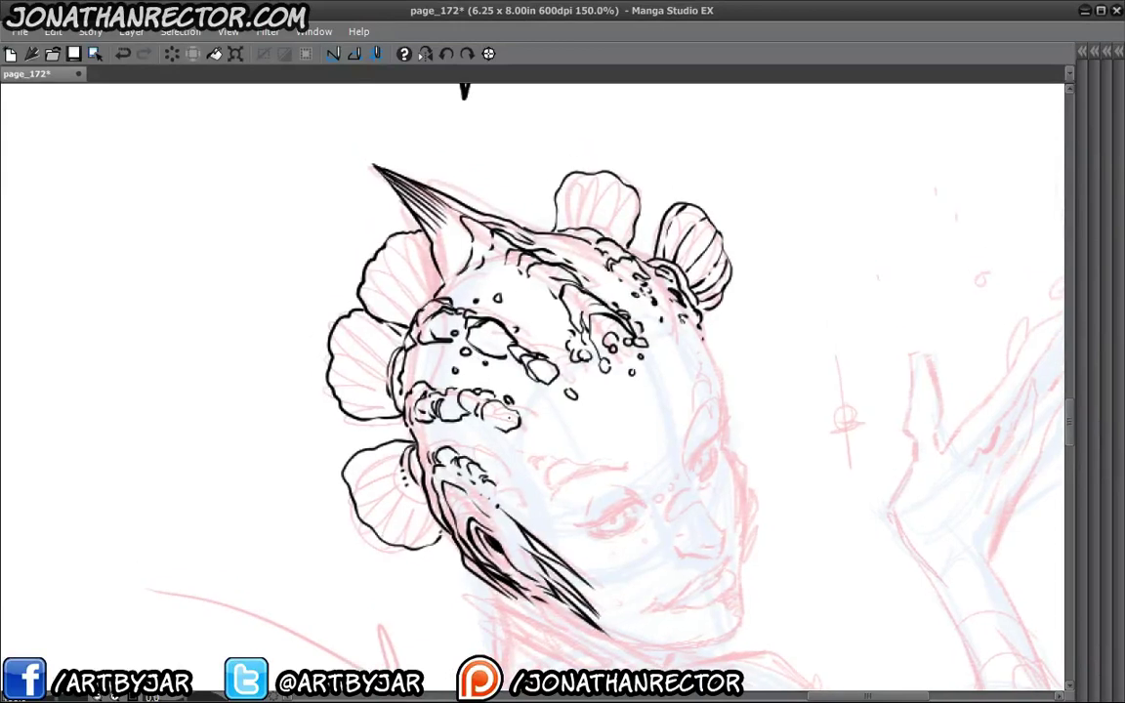
key(ctrl+minus)
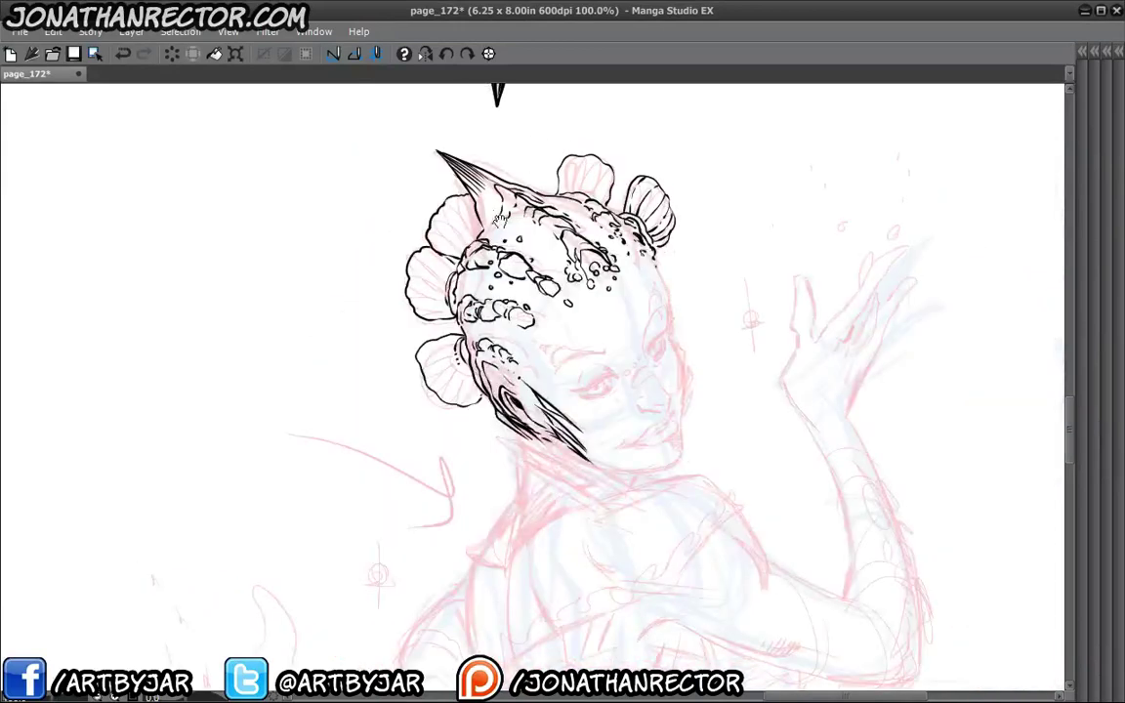
drag(510, 418, 520, 444)
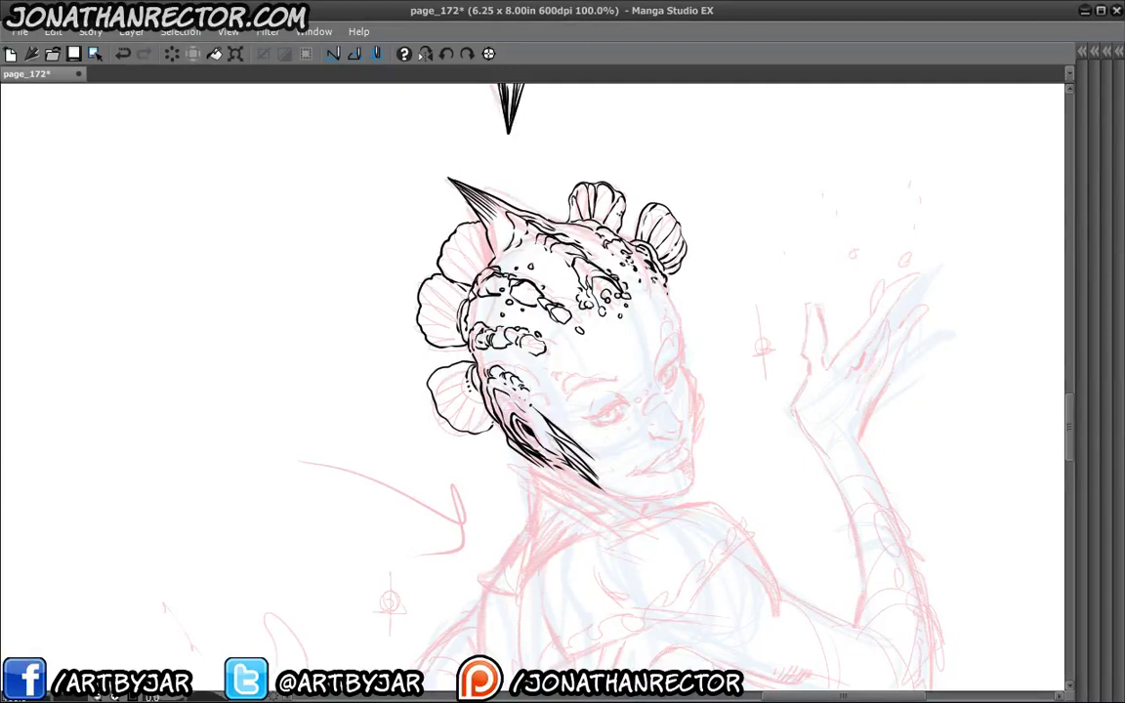
Ink ribs and small dots inside the three fans along the back of the head, and save the page.
drag(442, 297, 457, 311)
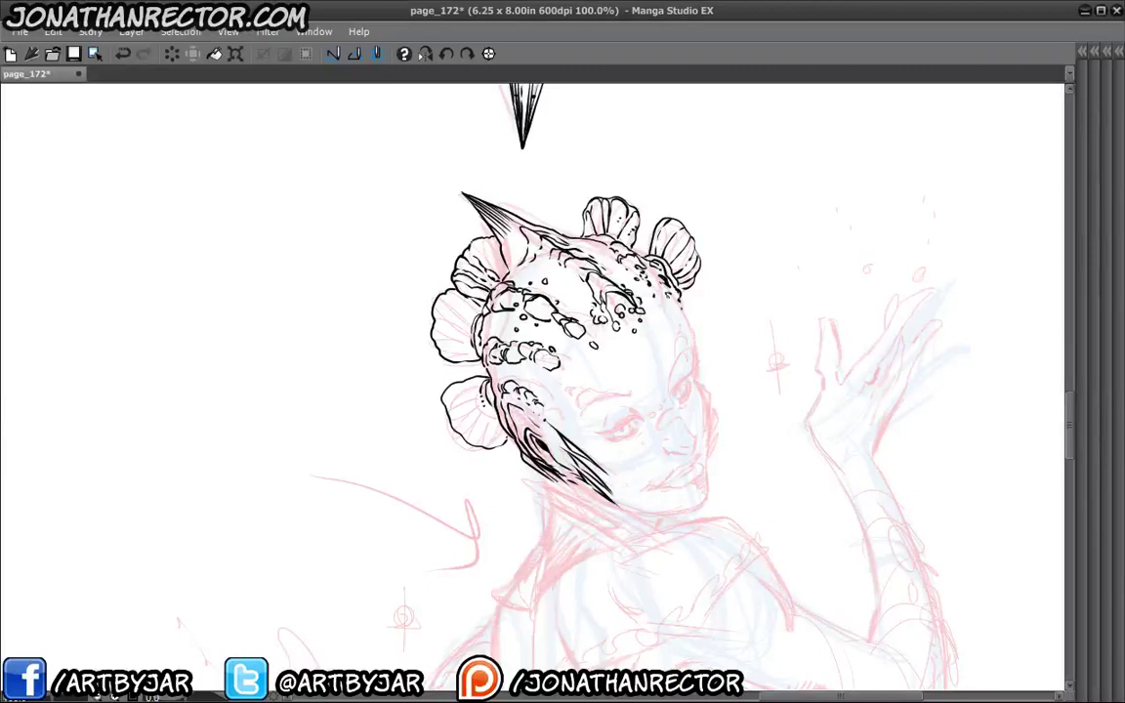
drag(406, 314, 395, 265)
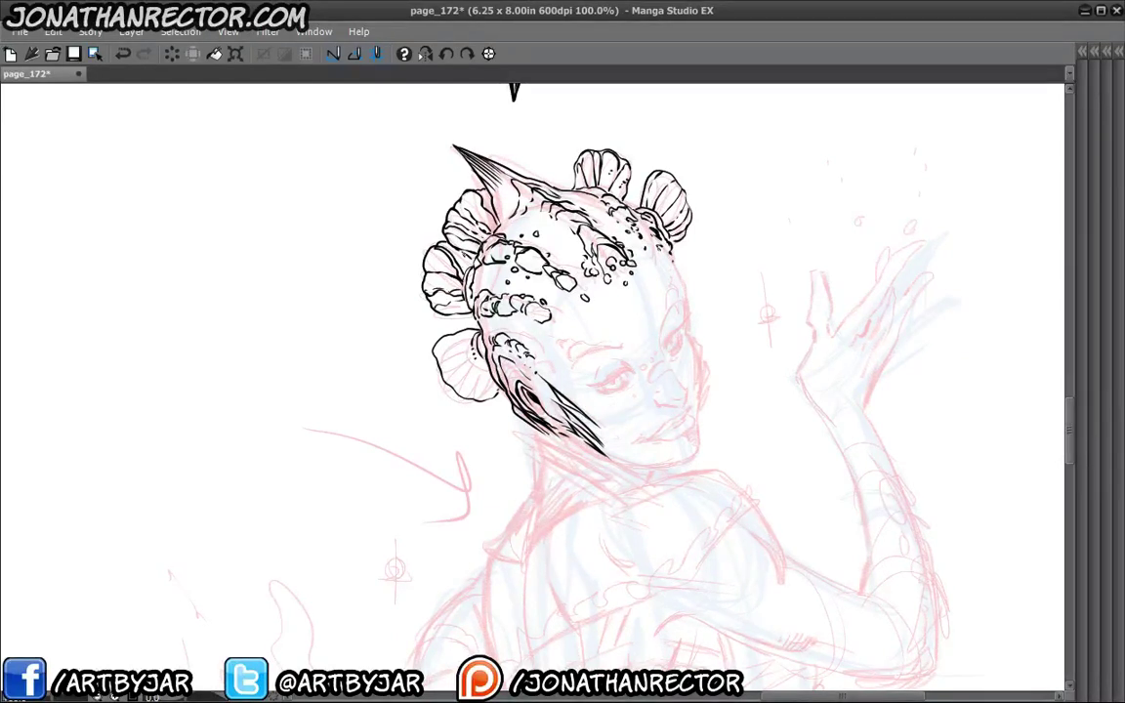
drag(363, 297, 400, 193)
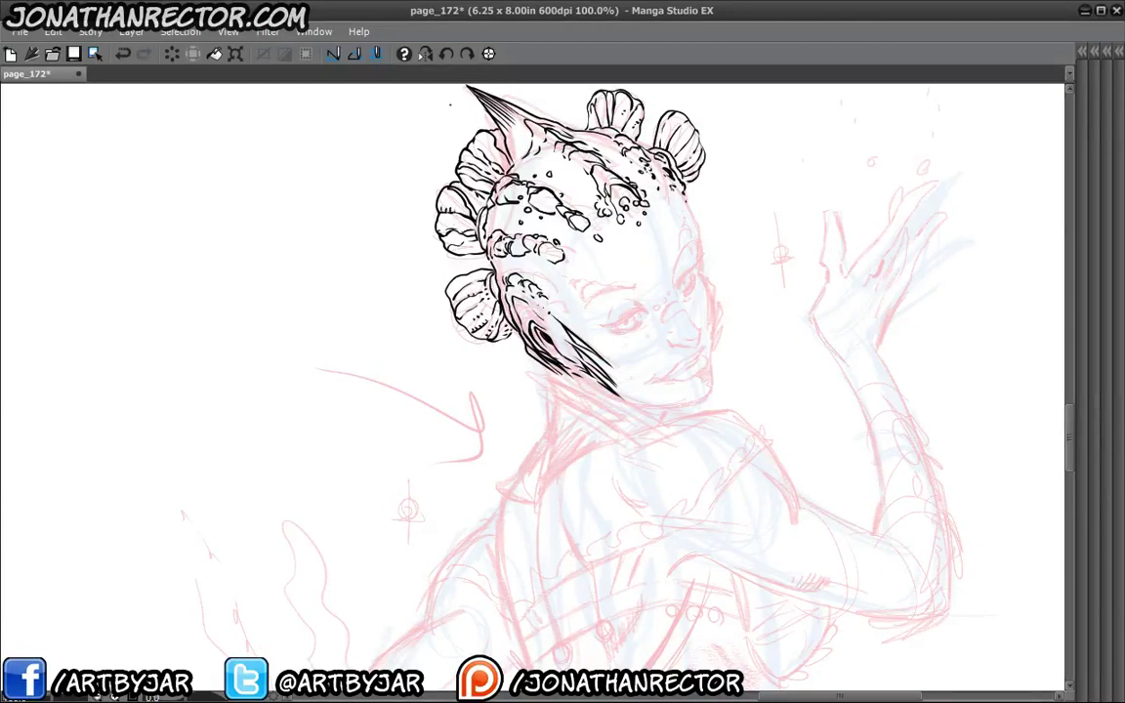
drag(453, 266, 431, 328)
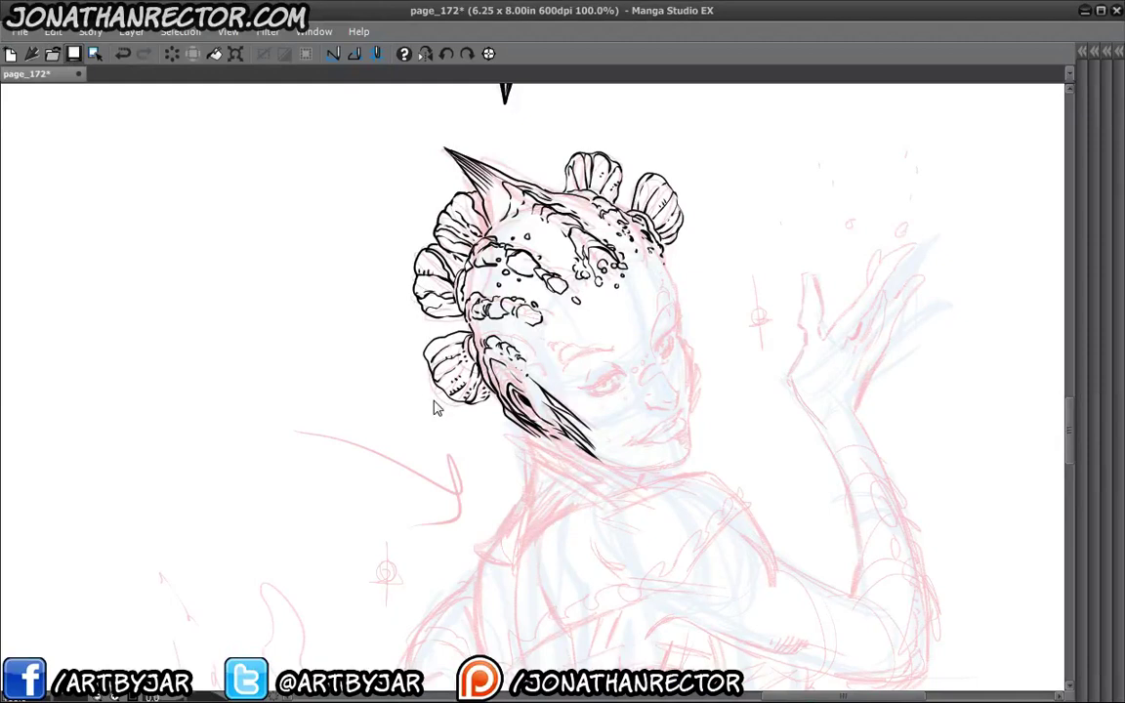
key(ctrl+s)
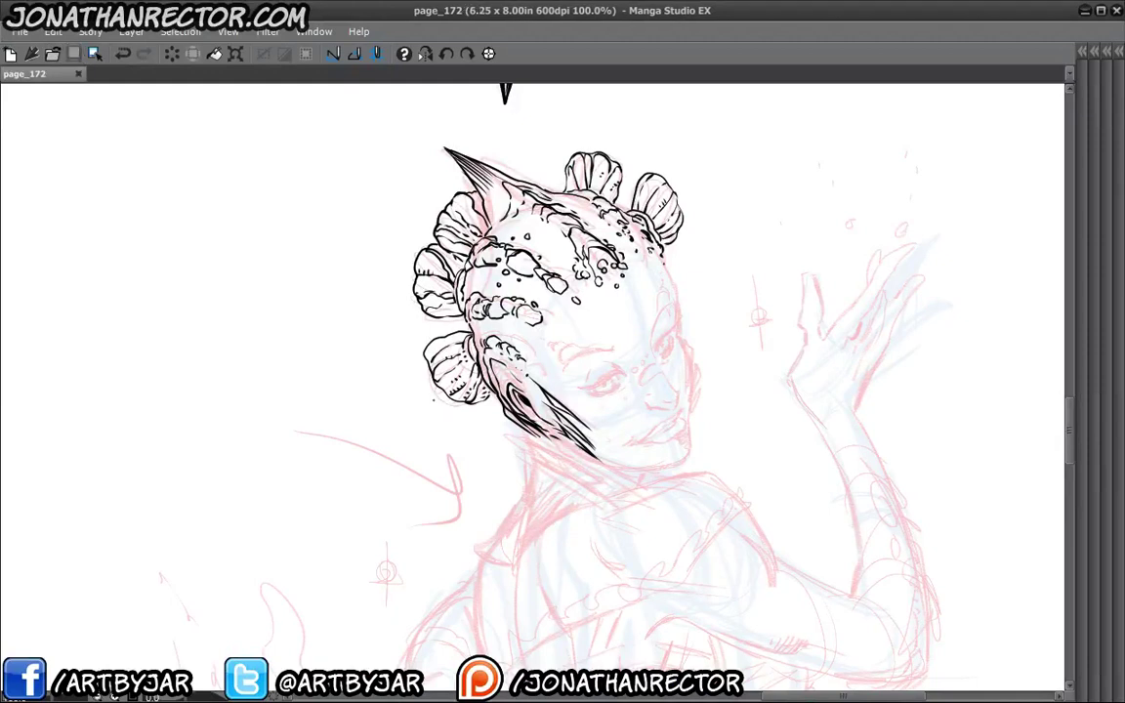
Show the hidden palettes and add a new layer named "head" above Layer 9 in the lines folder.
drag(291, 353, 397, 333)
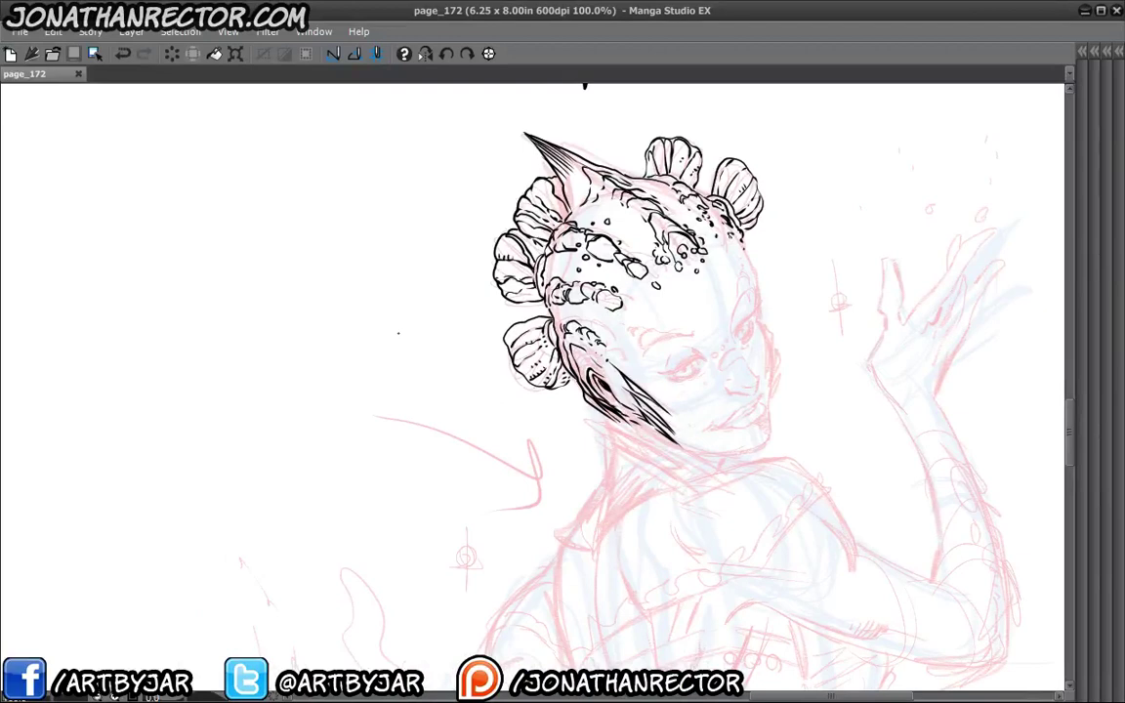
key(Tab)
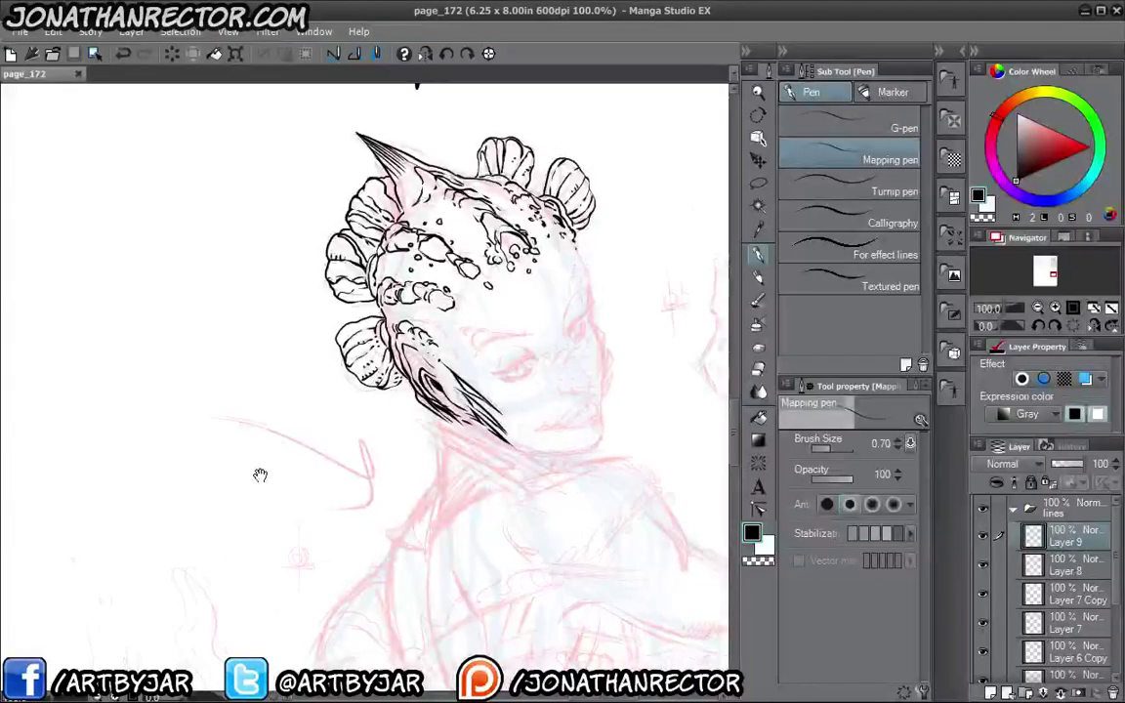
drag(259, 472, 347, 447)
click(990, 691)
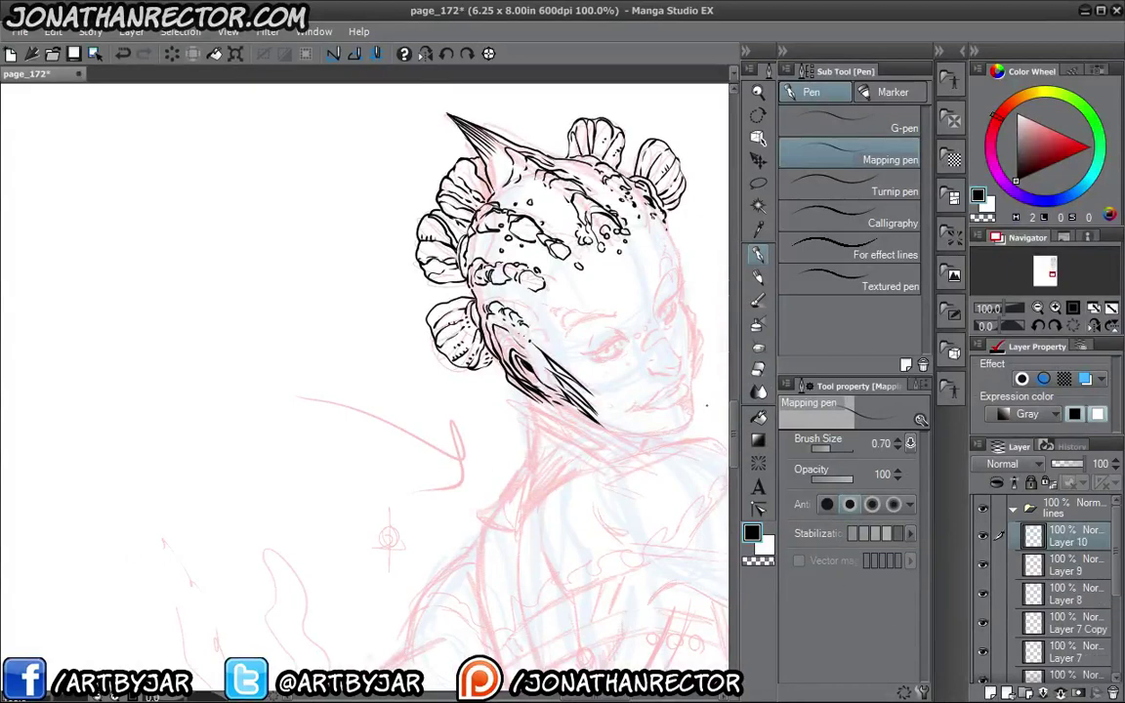
double_click(1067, 542)
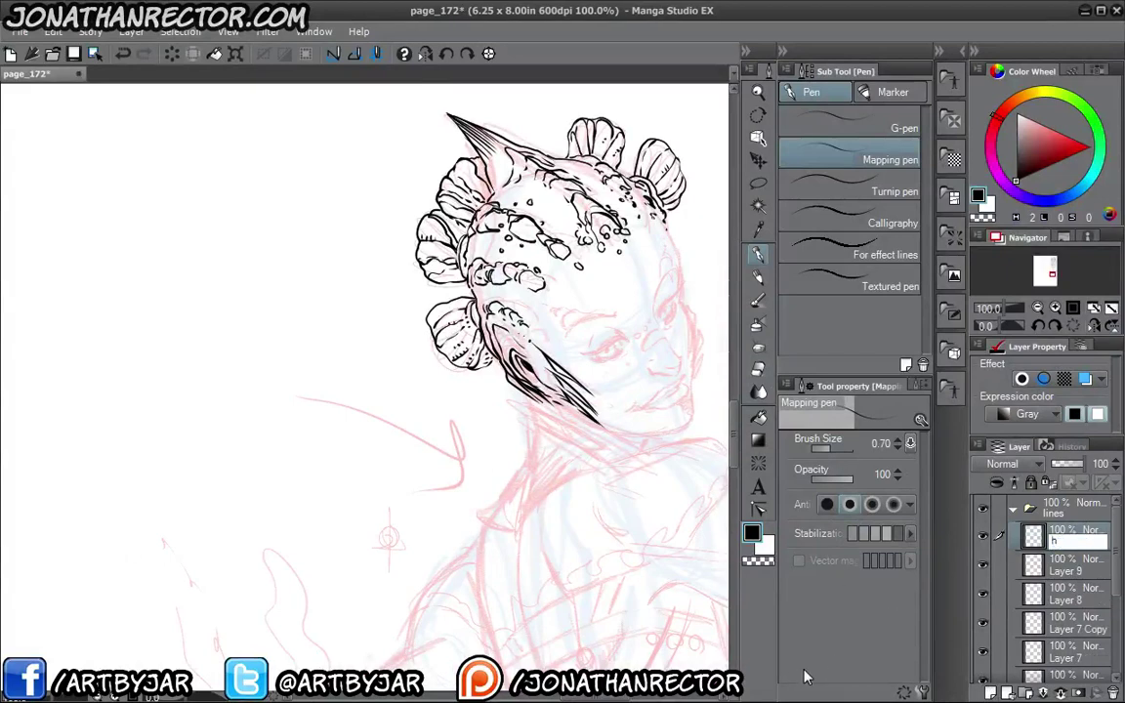
text(head)
key(Return)
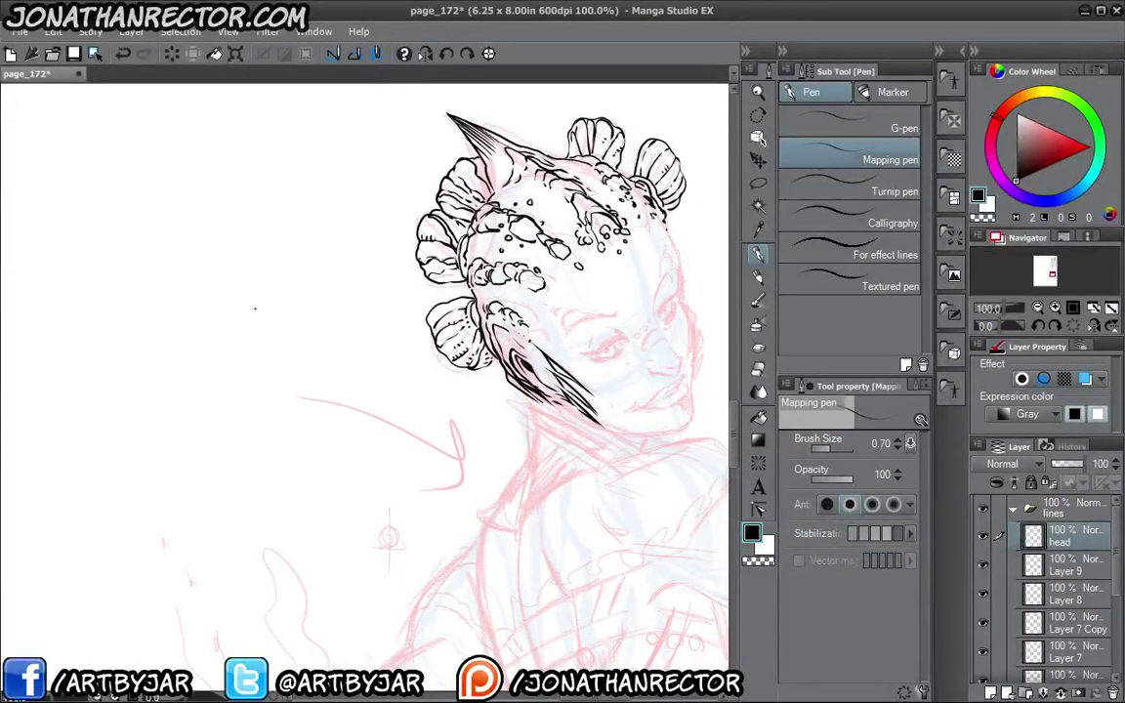
With Jonathan Pencil 2, sketch a circle with a brow line and a ticked vertical centre line in the empty area beside the mermaid.
key(p)
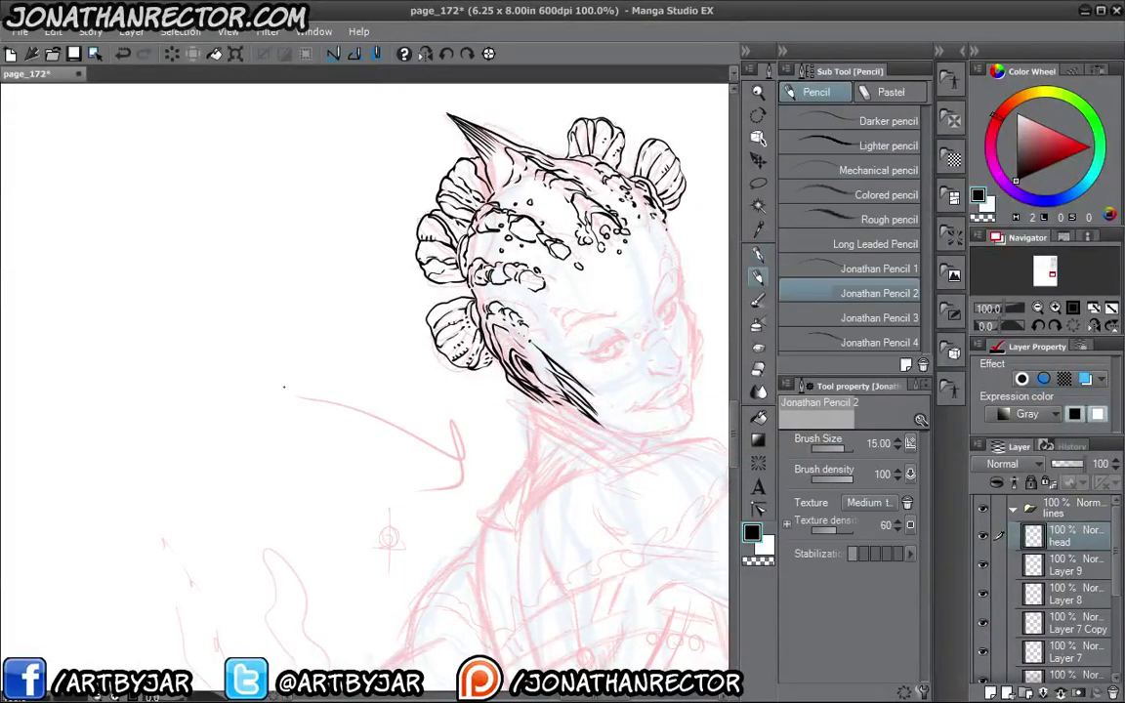
drag(244, 342, 270, 357)
mouse_move(315, 320)
mouse_down()
mouse_move(321, 229)
mouse_move(325, 239)
mouse_up()
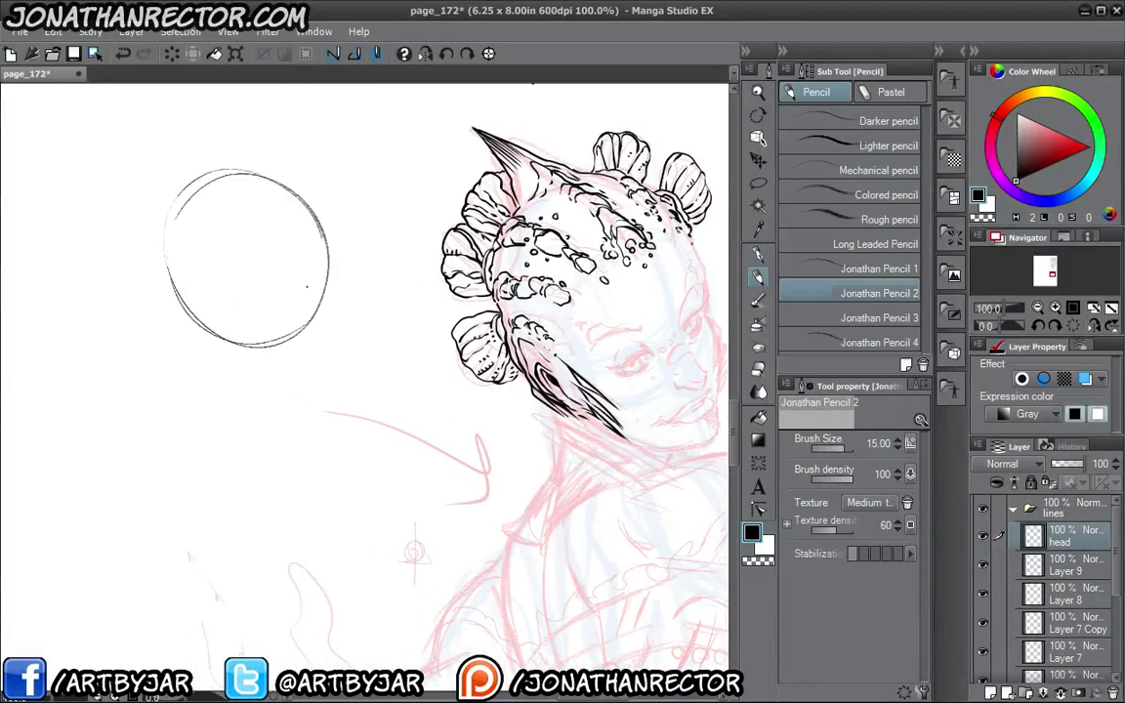
drag(171, 267, 322, 264)
drag(270, 181, 280, 342)
mouse_move(280, 221)
mouse_down()
mouse_move(292, 430)
mouse_move(293, 230)
mouse_up()
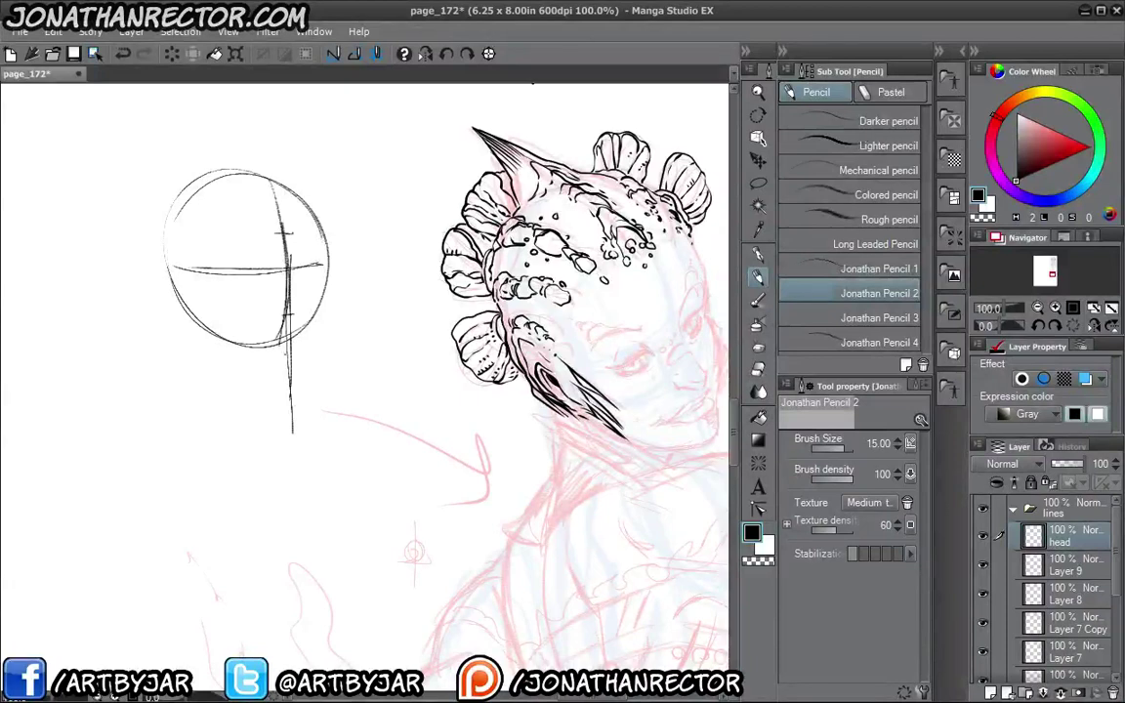
Sketch the jaw and side-plane lines onto the circle and reinforce the skull's outline.
mouse_move(281, 378)
mouse_down()
mouse_move(295, 378)
mouse_move(188, 334)
mouse_up()
mouse_move(208, 351)
mouse_down()
mouse_move(198, 291)
mouse_move(186, 230)
mouse_up()
drag(323, 300, 301, 374)
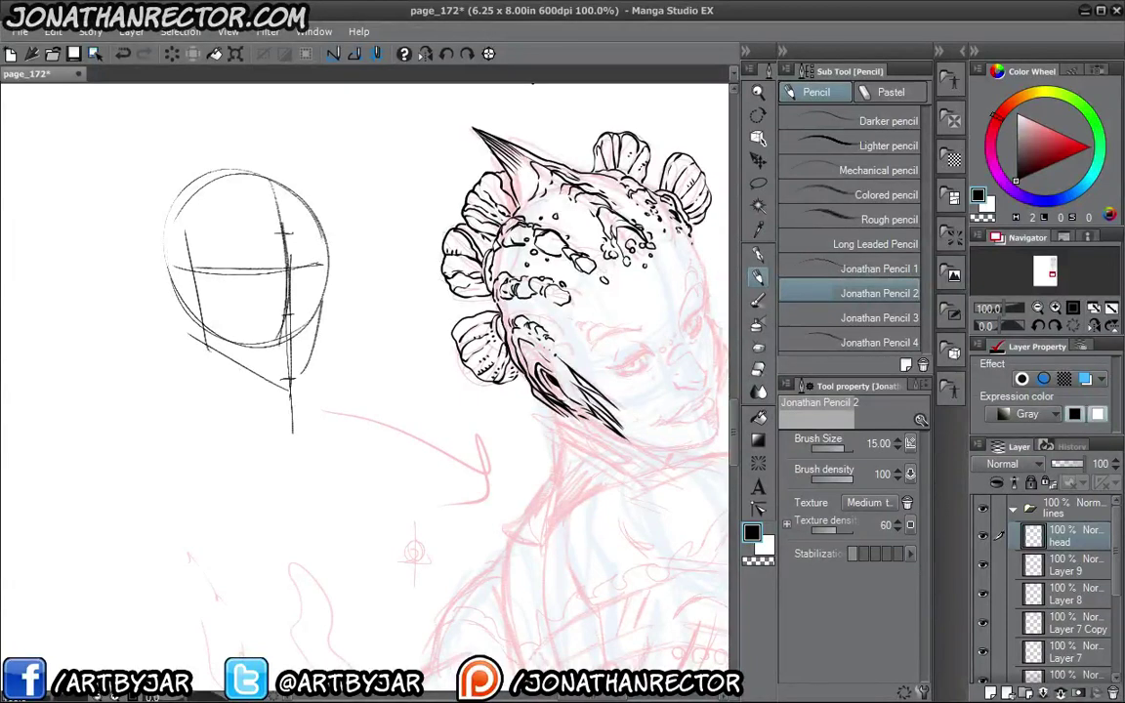
drag(293, 196, 328, 293)
mouse_move(264, 174)
mouse_down()
mouse_move(157, 201)
mouse_move(166, 288)
mouse_up()
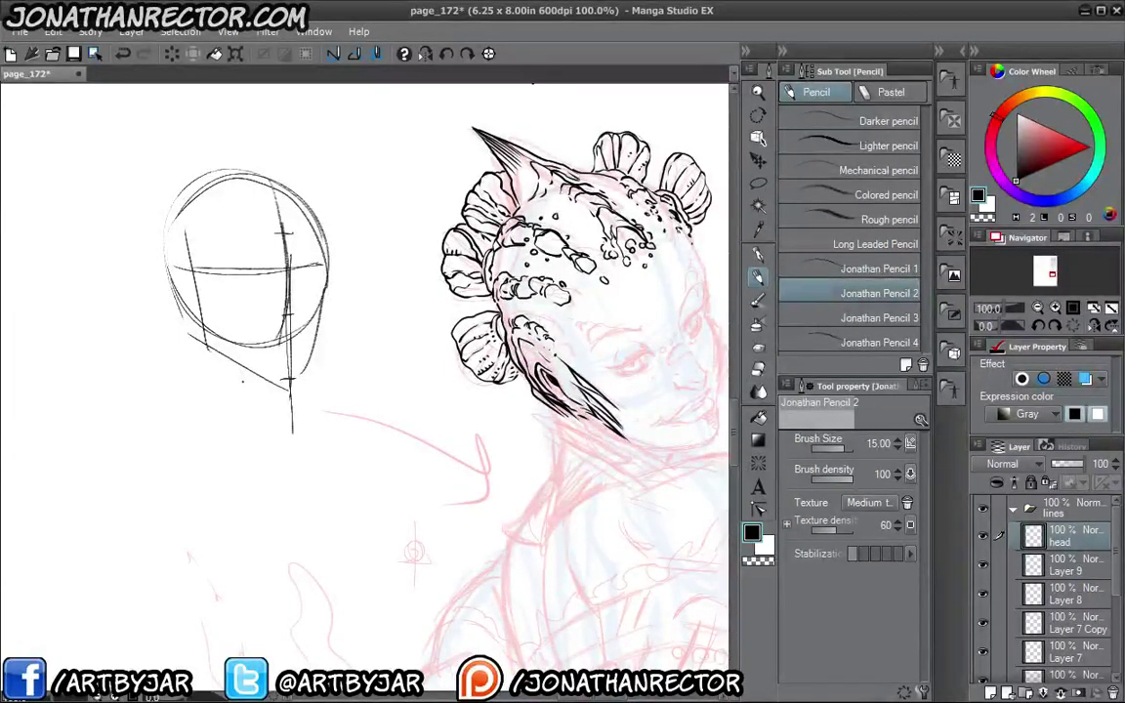
drag(415, 552, 466, 542)
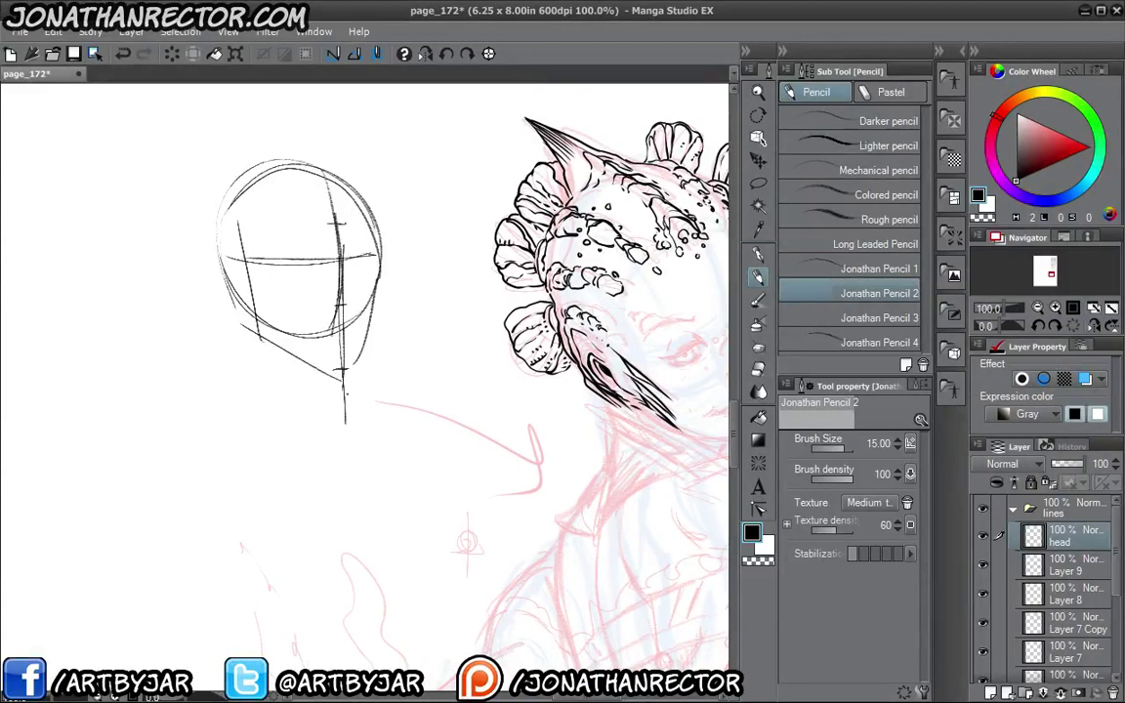
mouse_move(320, 445)
mouse_down()
mouse_move(206, 471)
mouse_move(435, 553)
mouse_up()
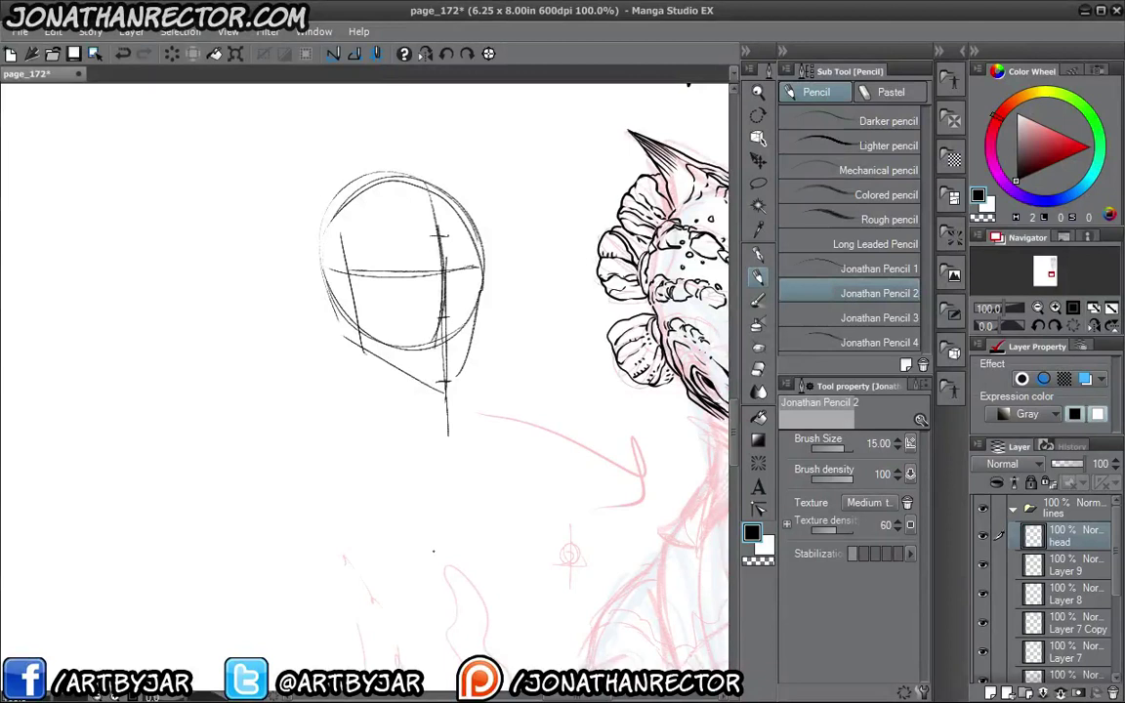
Sketch a second construction circle beside the first head, with a brow line, curved centre line and side-plane oval.
drag(286, 449, 363, 458)
drag(299, 364, 301, 378)
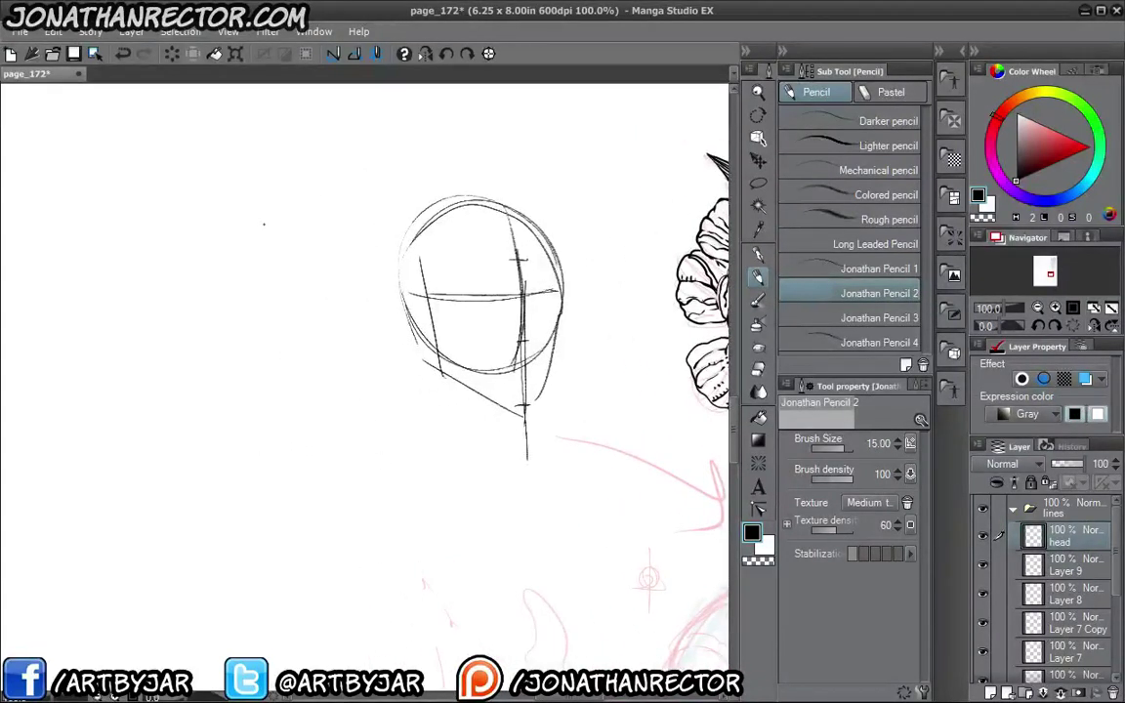
mouse_move(303, 226)
mouse_down()
mouse_move(189, 256)
mouse_move(186, 292)
mouse_move(293, 223)
mouse_up()
mouse_move(334, 298)
mouse_down()
mouse_move(184, 301)
mouse_move(327, 298)
mouse_up()
drag(311, 249, 309, 369)
drag(233, 277, 203, 340)
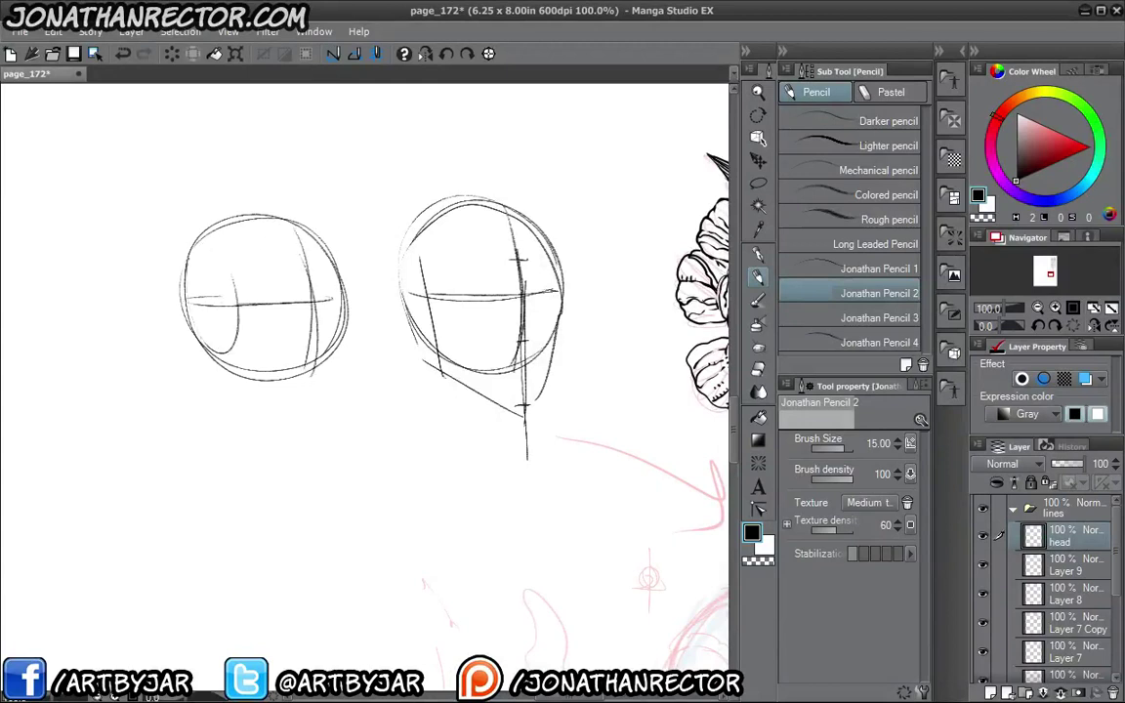
drag(221, 254, 222, 354)
mouse_move(206, 248)
mouse_down()
mouse_move(193, 290)
mouse_move(230, 293)
mouse_move(187, 293)
mouse_up()
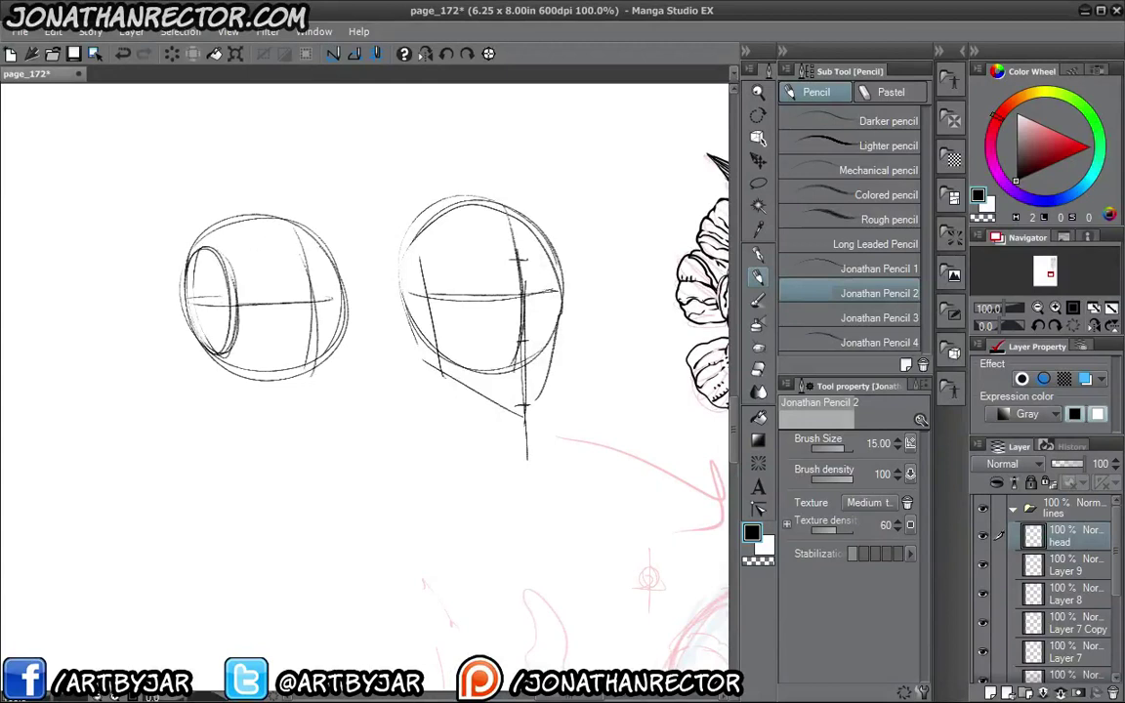
Sketch the far side plane of the second circle and erase the arc that extends beyond it.
drag(321, 248, 337, 350)
drag(324, 264, 332, 348)
key(e)
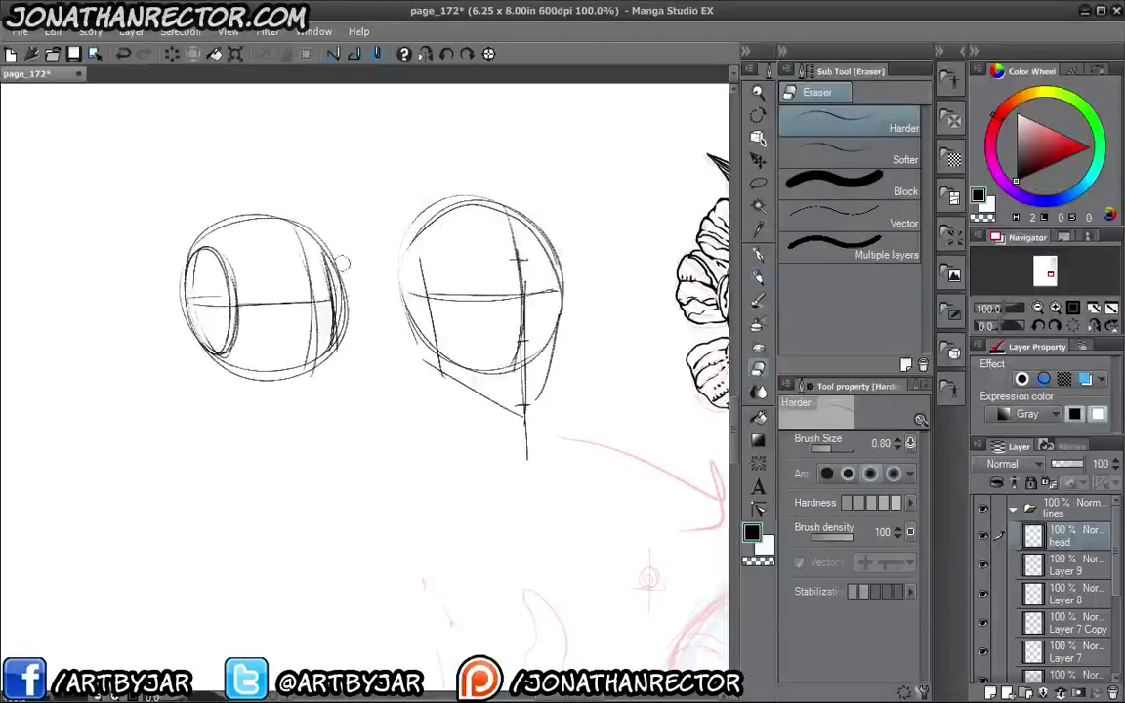
drag(343, 262, 291, 215)
drag(303, 281, 296, 311)
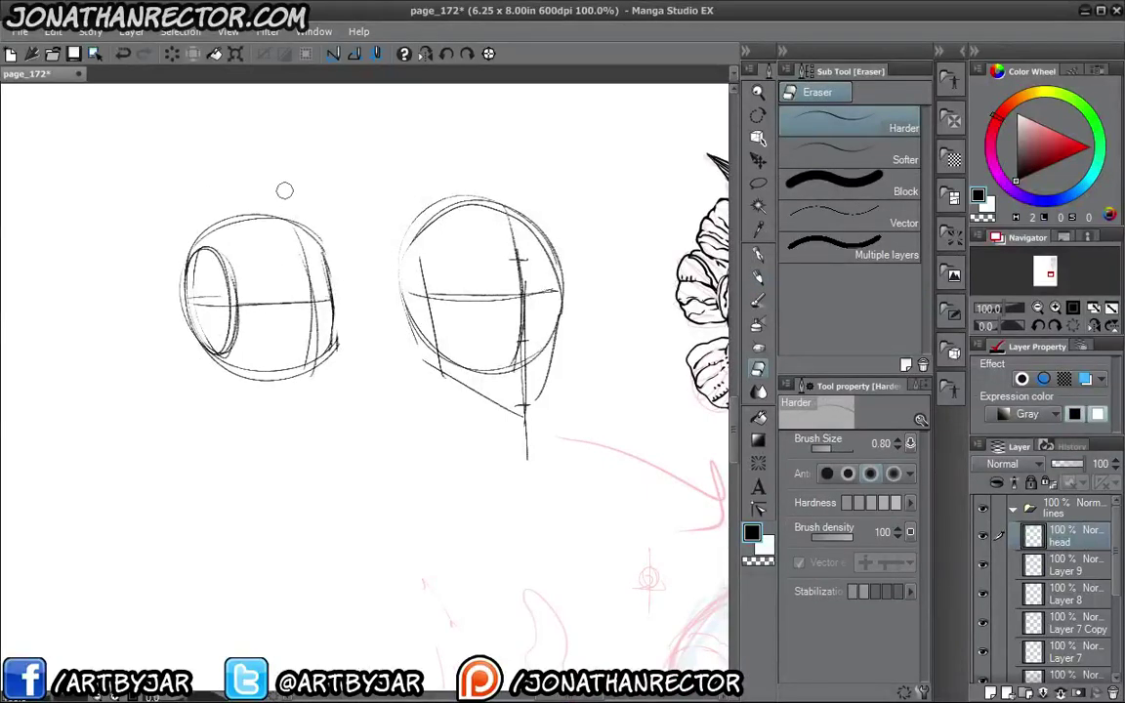
With the pencil, sketch crossing vertical and horizontal guide lines inside the second head's side-plane oval.
key(p)
scroll(410, 371, down, 1)
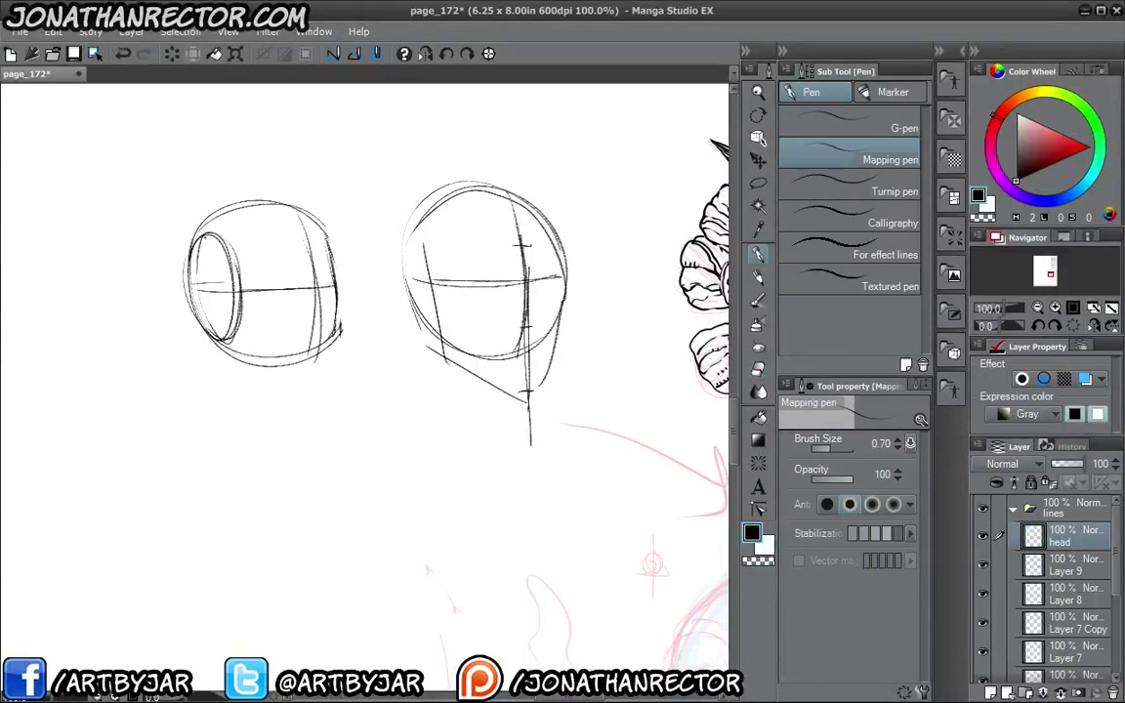
key(p)
drag(205, 235, 216, 324)
drag(205, 238, 214, 344)
drag(207, 259, 214, 336)
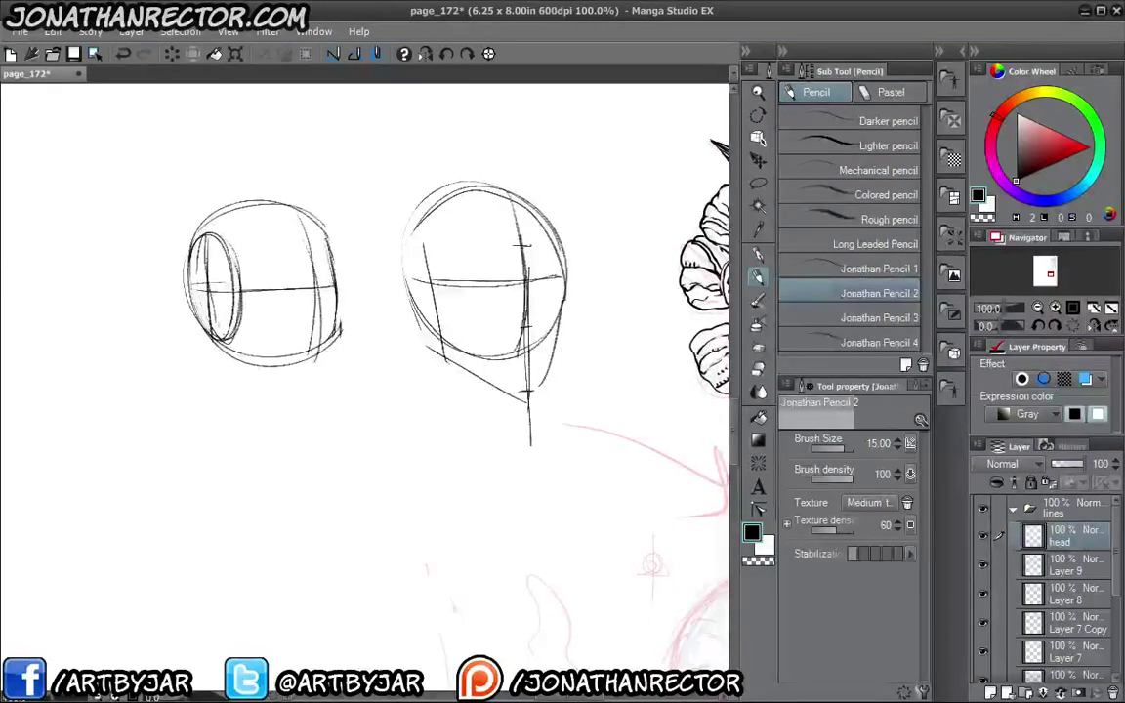
drag(199, 287, 233, 291)
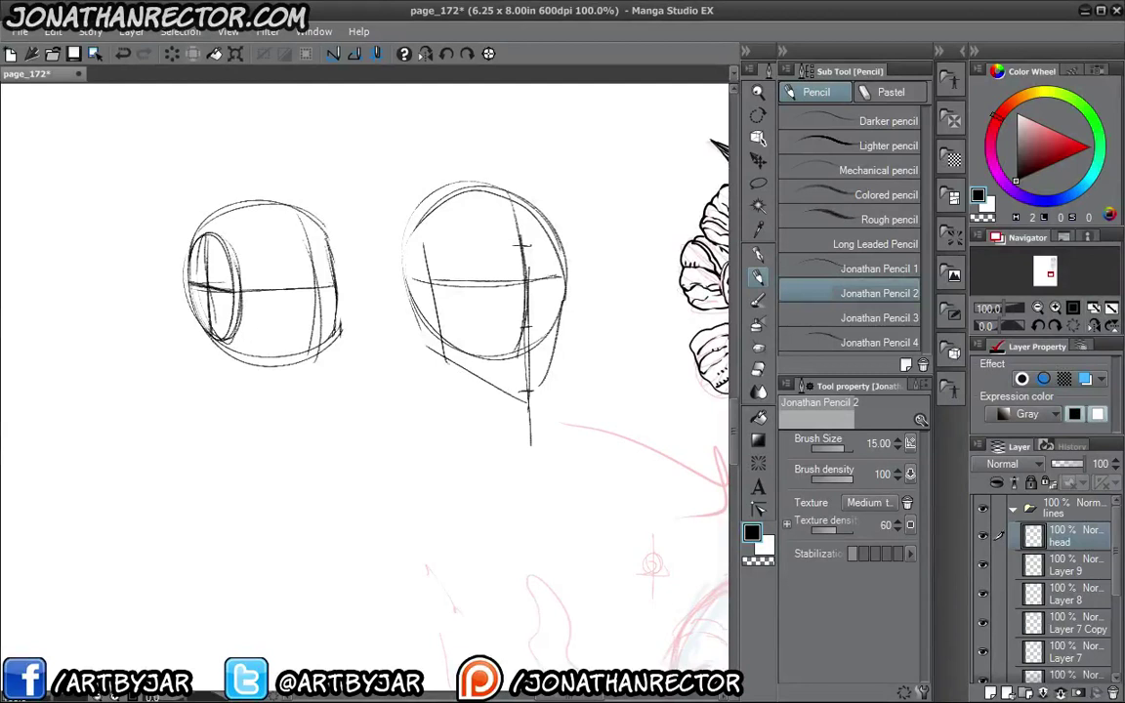
Sketch the nose-level guide line on the second head and extend its centre line down to a chin mark.
mouse_move(200, 330)
mouse_down()
mouse_move(229, 343)
mouse_move(339, 335)
mouse_up()
mouse_move(279, 332)
mouse_down()
mouse_move(303, 287)
mouse_move(363, 294)
mouse_up()
drag(293, 294, 366, 290)
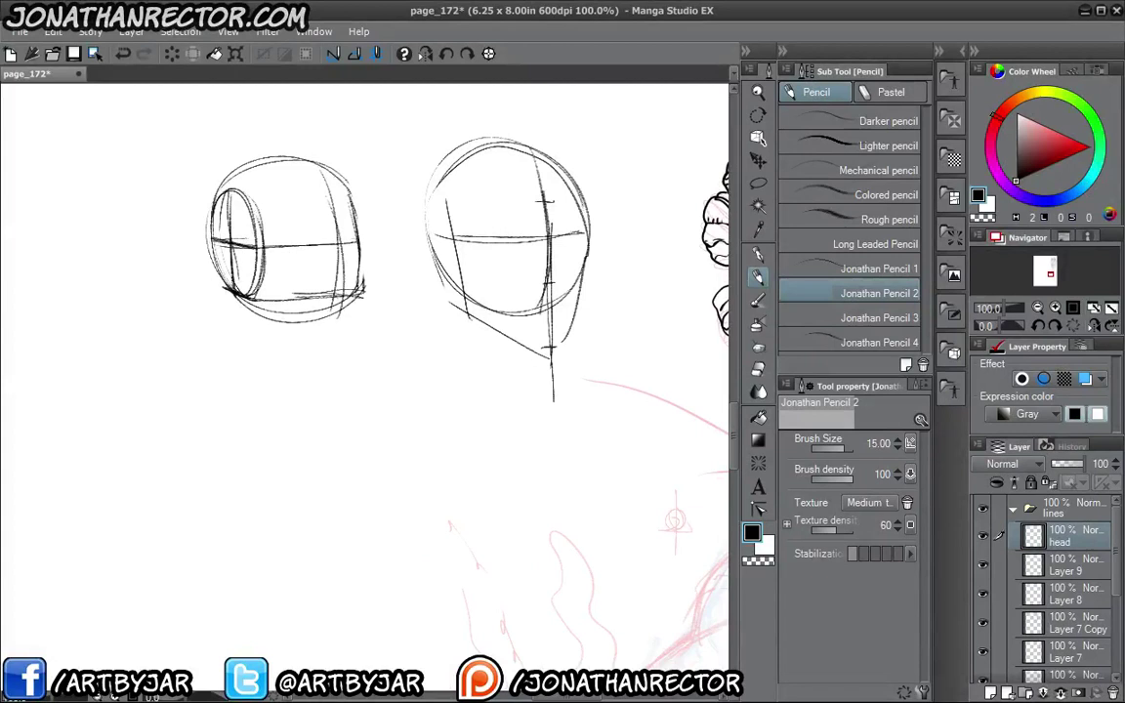
drag(339, 246, 344, 361)
key(ctrl+z)
mouse_move(338, 238)
mouse_down()
mouse_move(344, 359)
mouse_move(334, 187)
mouse_move(323, 185)
mouse_up()
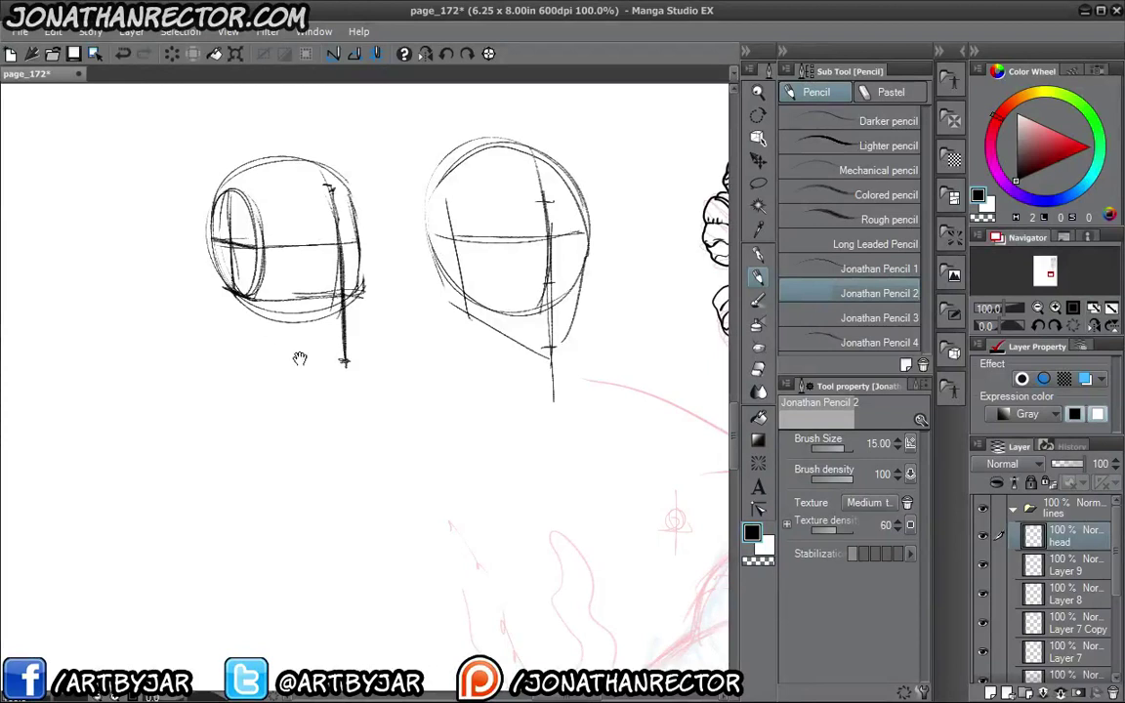
drag(300, 358, 326, 365)
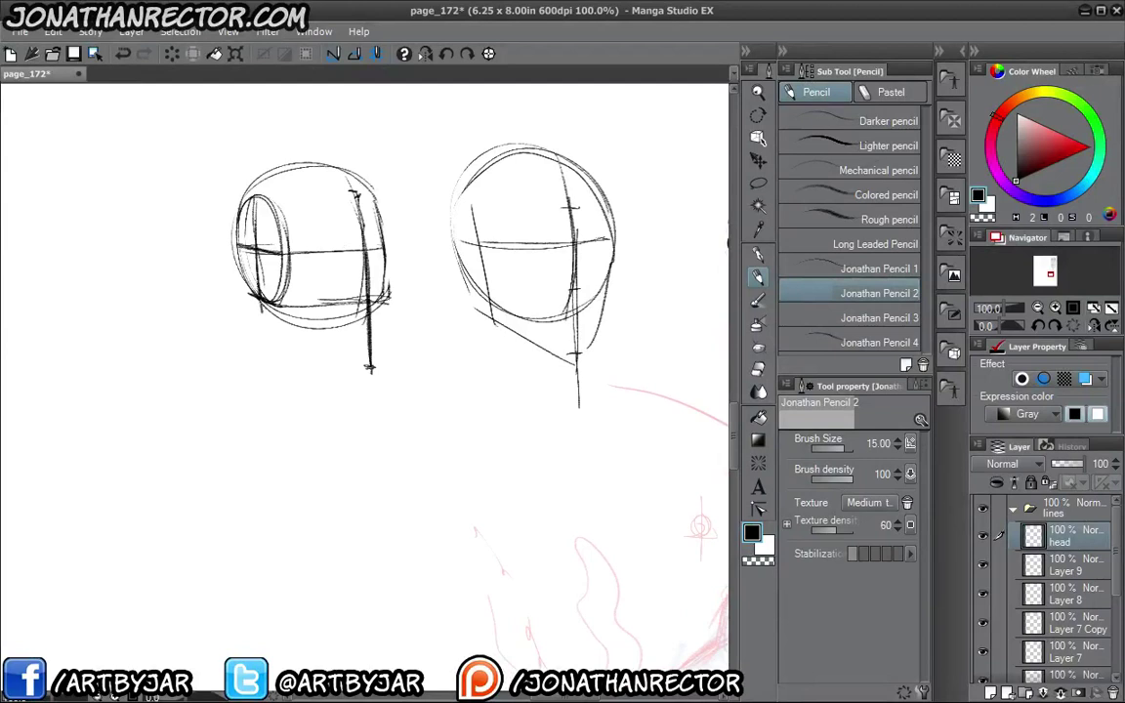
Sketch the second head's jaw, far cheek and cheek plane, adding the ear, temple and forehead lines.
mouse_move(256, 295)
mouse_down()
mouse_move(336, 360)
mouse_move(370, 366)
mouse_up()
drag(387, 270, 379, 363)
drag(384, 221, 387, 277)
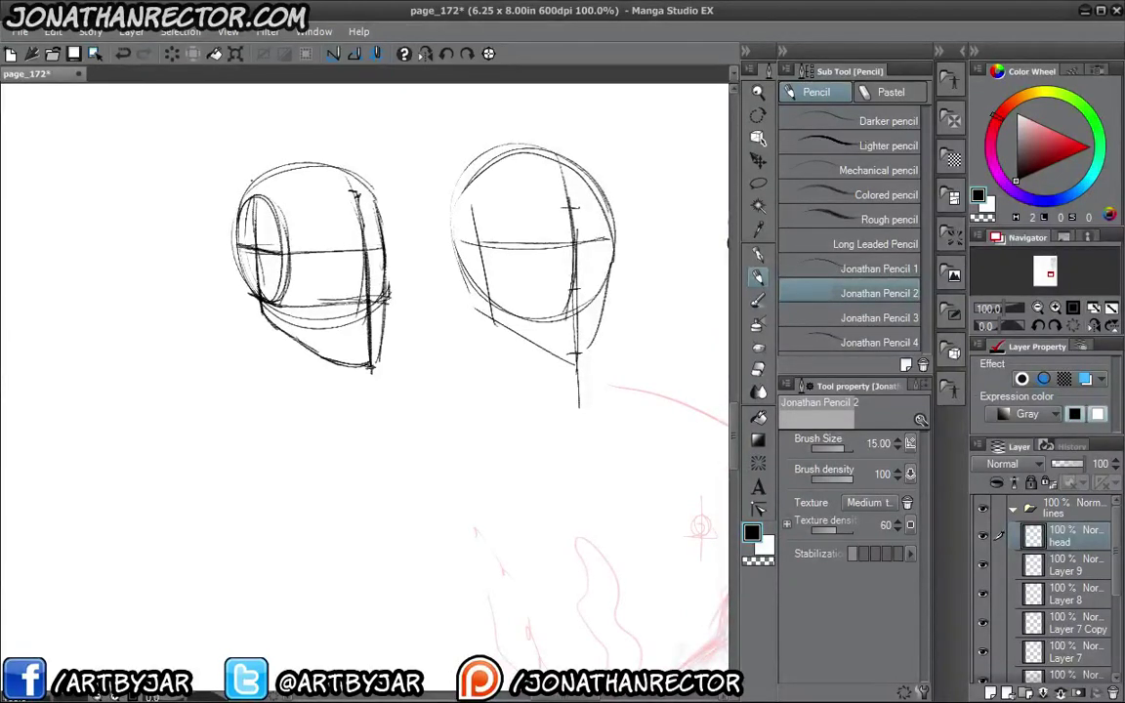
drag(257, 252, 338, 361)
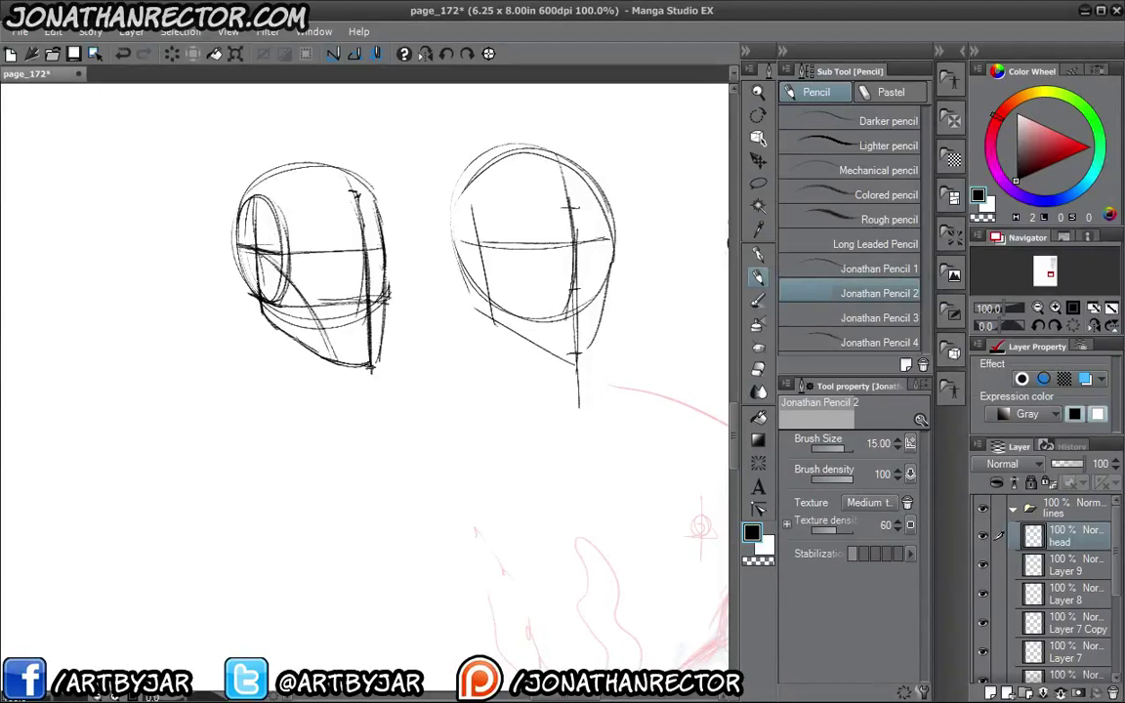
drag(286, 194, 293, 227)
mouse_move(334, 166)
mouse_down()
mouse_move(253, 189)
mouse_move(290, 237)
mouse_move(266, 236)
mouse_move(267, 283)
mouse_move(256, 256)
mouse_move(245, 260)
mouse_up()
mouse_move(384, 250)
mouse_down()
mouse_move(373, 268)
mouse_move(296, 266)
mouse_move(292, 208)
mouse_up()
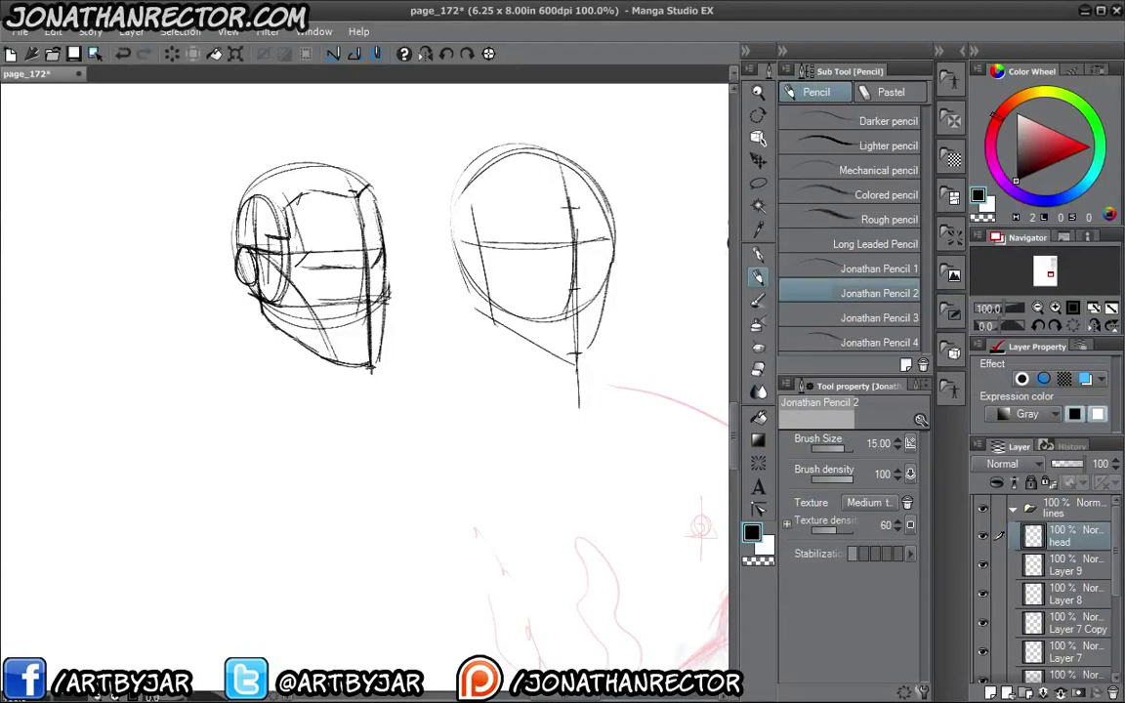
Sketch the eyes and the underside of the nose on the second head.
mouse_move(372, 195)
mouse_down()
mouse_move(384, 240)
mouse_move(339, 230)
mouse_up()
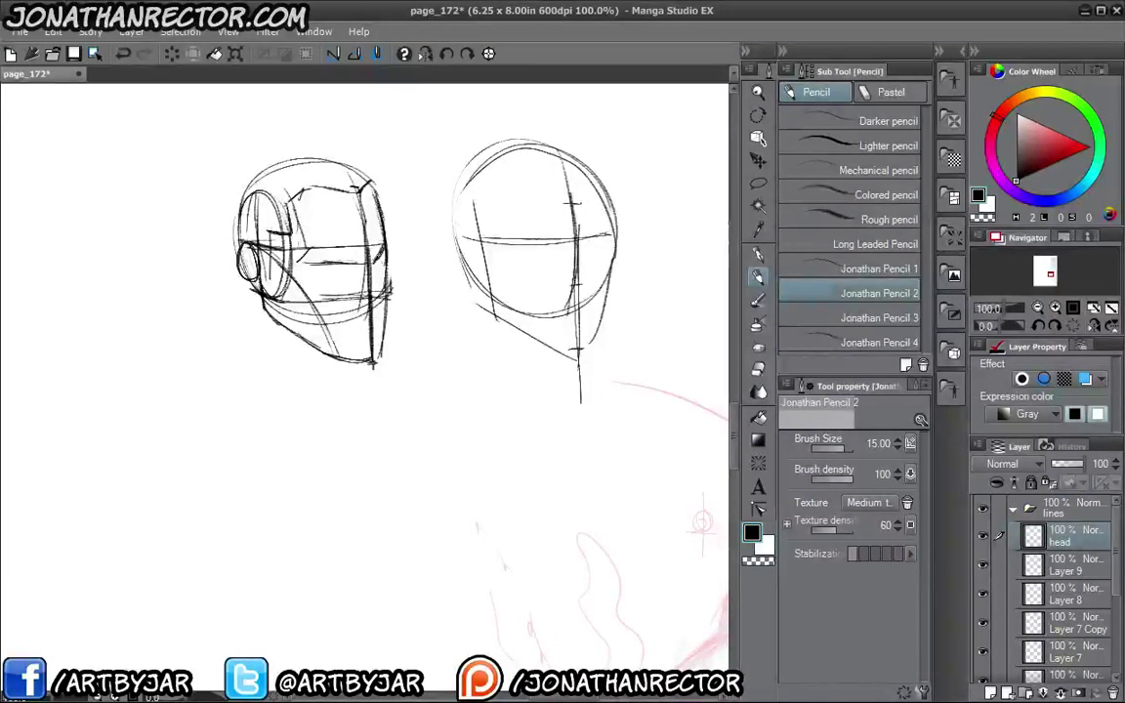
drag(321, 295, 371, 295)
mouse_move(381, 247)
mouse_down()
mouse_move(368, 256)
mouse_move(382, 286)
mouse_move(369, 295)
mouse_move(343, 263)
mouse_move(315, 253)
mouse_up()
drag(314, 252, 322, 262)
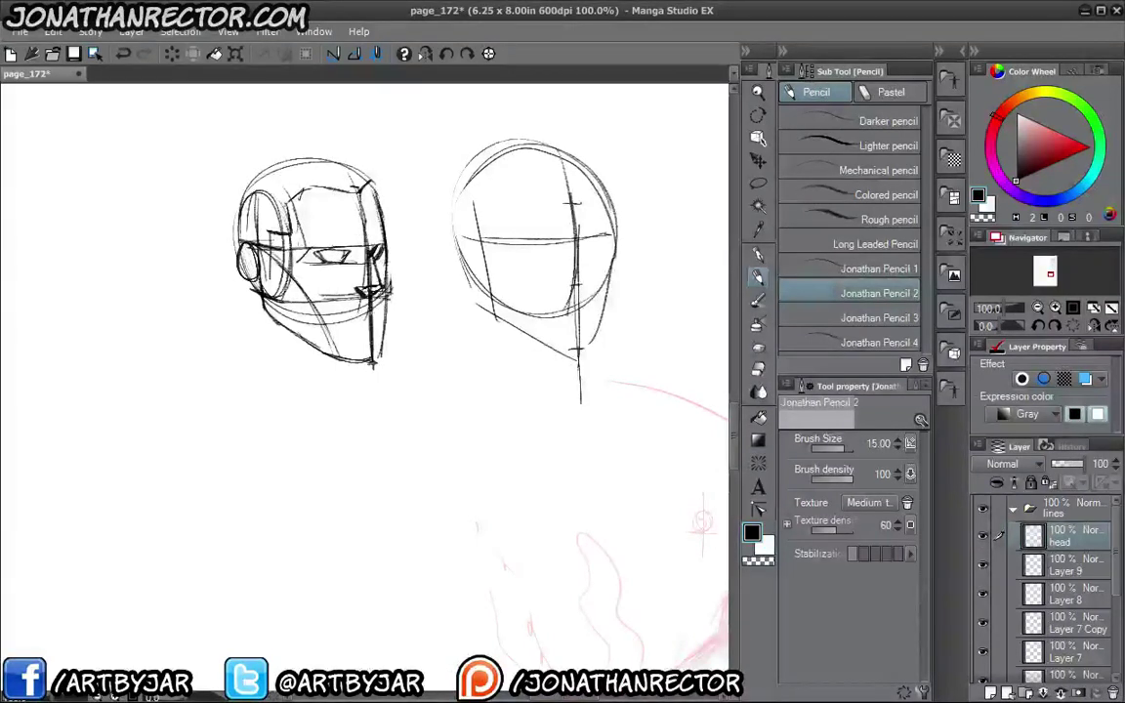
Sketch the second head's mouth, reinforce its chin, jaw and skull outline, and add the back of the neck.
mouse_move(365, 315)
mouse_down()
mouse_move(377, 313)
mouse_move(319, 313)
mouse_move(375, 345)
mouse_move(377, 362)
mouse_up()
drag(368, 363, 291, 342)
drag(246, 275, 293, 332)
mouse_move(375, 207)
mouse_down()
mouse_move(373, 191)
mouse_move(236, 176)
mouse_move(232, 244)
mouse_up()
drag(234, 196, 322, 152)
drag(255, 293, 255, 348)
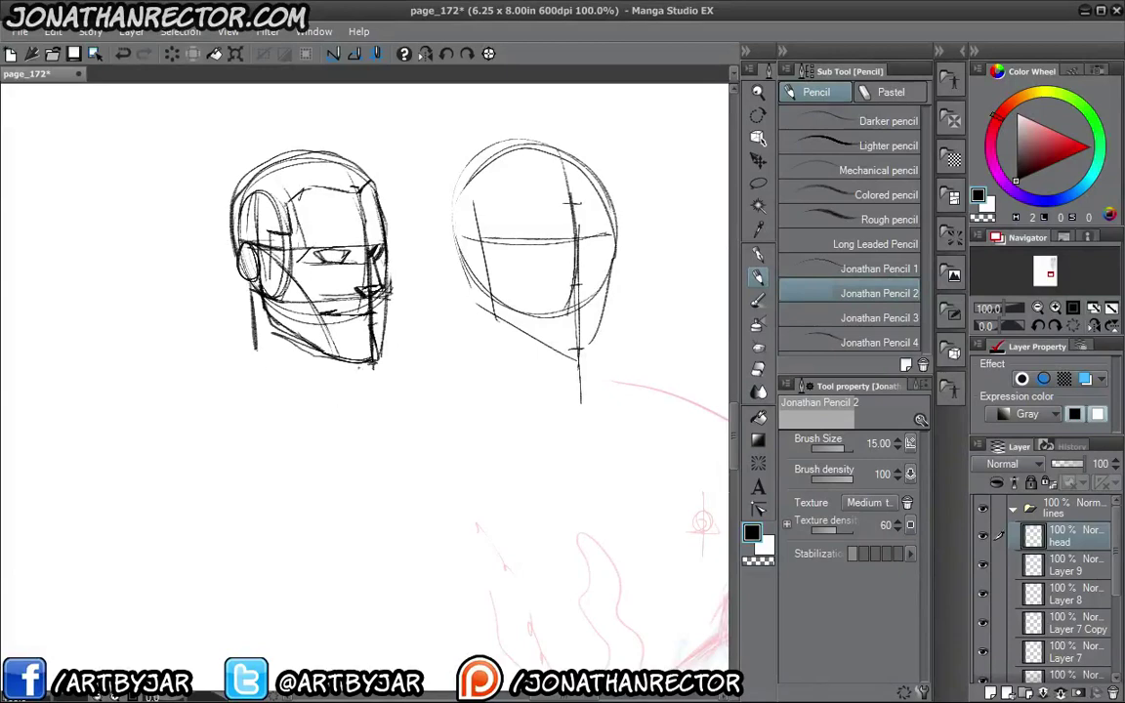
Sketch the front of the neck and the collar lines below the second head, and mark the plain head's jaw corner with an X.
drag(359, 363, 358, 406)
drag(295, 390, 377, 426)
drag(273, 374, 366, 418)
drag(407, 299, 301, 318)
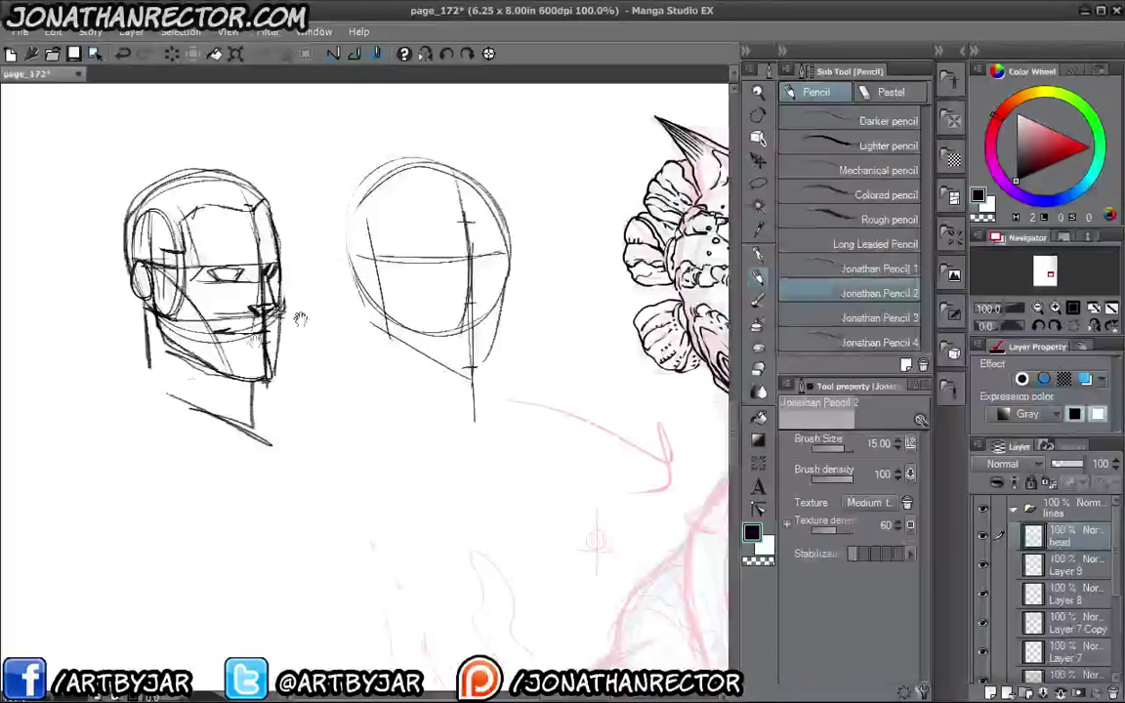
mouse_move(374, 305)
mouse_down()
mouse_move(367, 344)
mouse_move(337, 343)
mouse_up()
Delete the "head" layer containing the construction sketches.
mouse_move(524, 470)
mouse_down()
mouse_move(472, 482)
mouse_move(233, 477)
mouse_up()
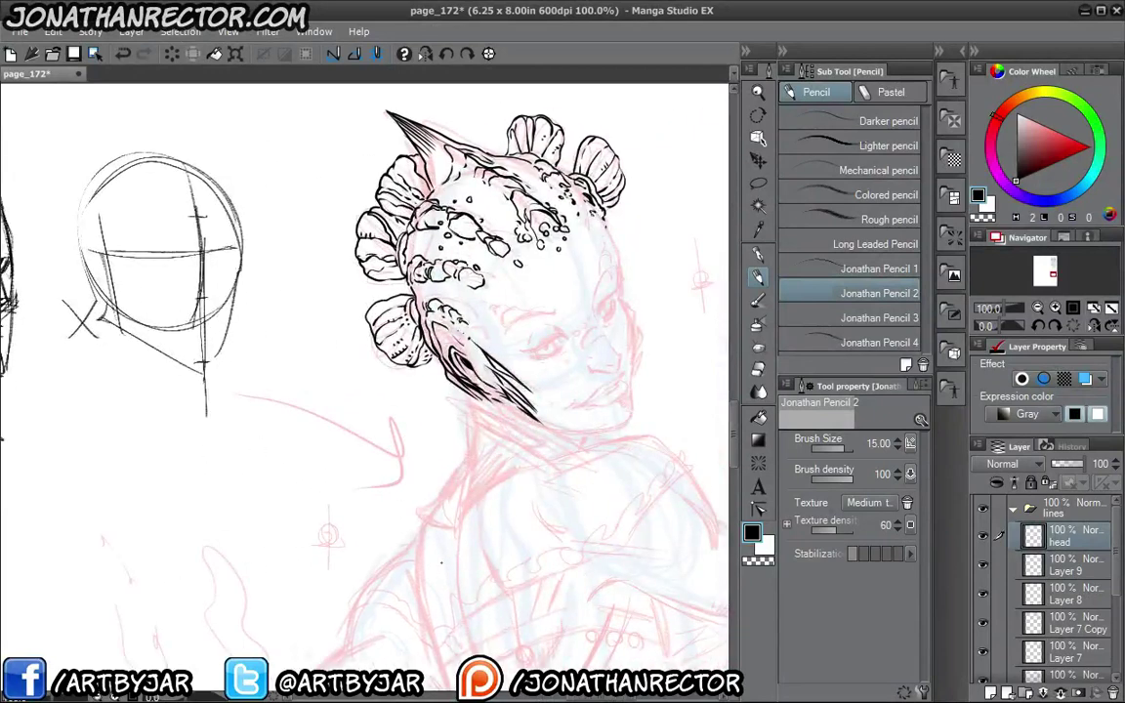
drag(245, 491, 426, 519)
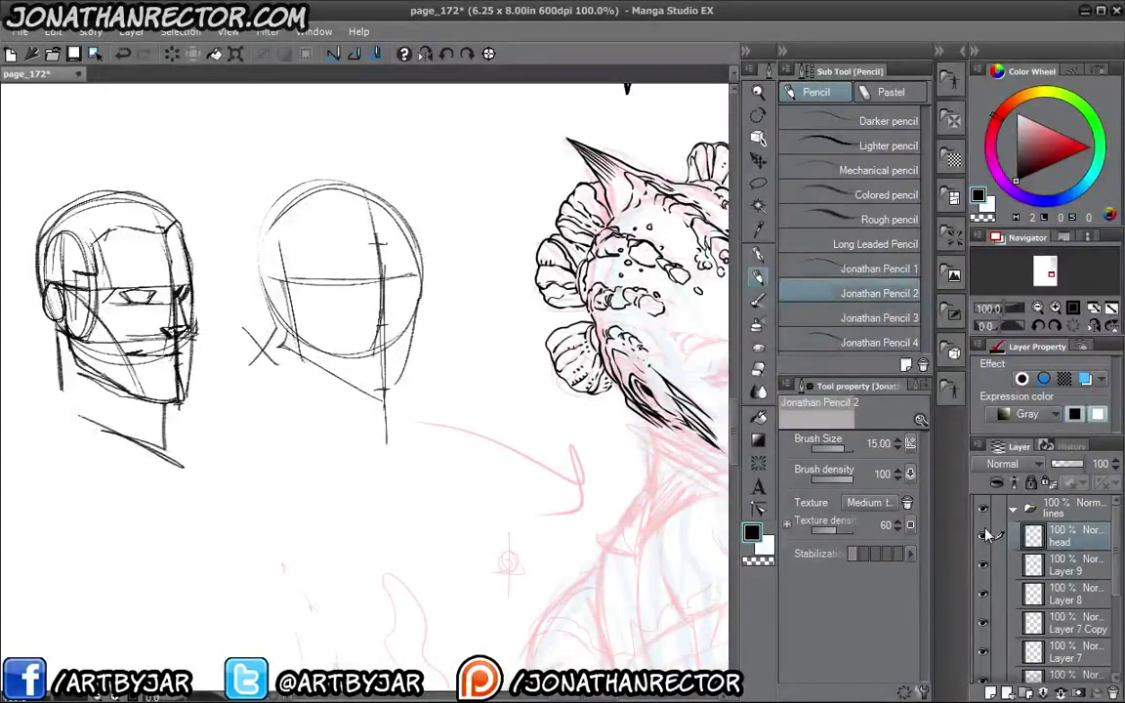
click(1113, 691)
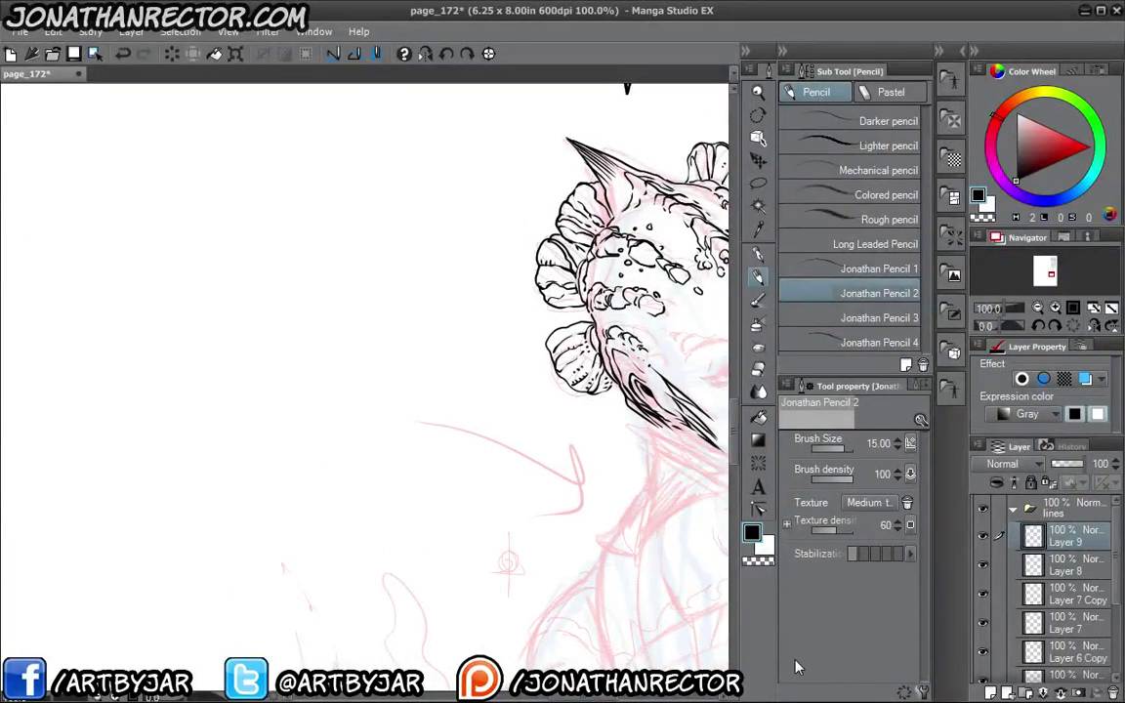
With the Mapping pen, ink a small shell-like fan just behind the crest on the top edge of the mermaid's head.
key(p)
drag(517, 534, 297, 480)
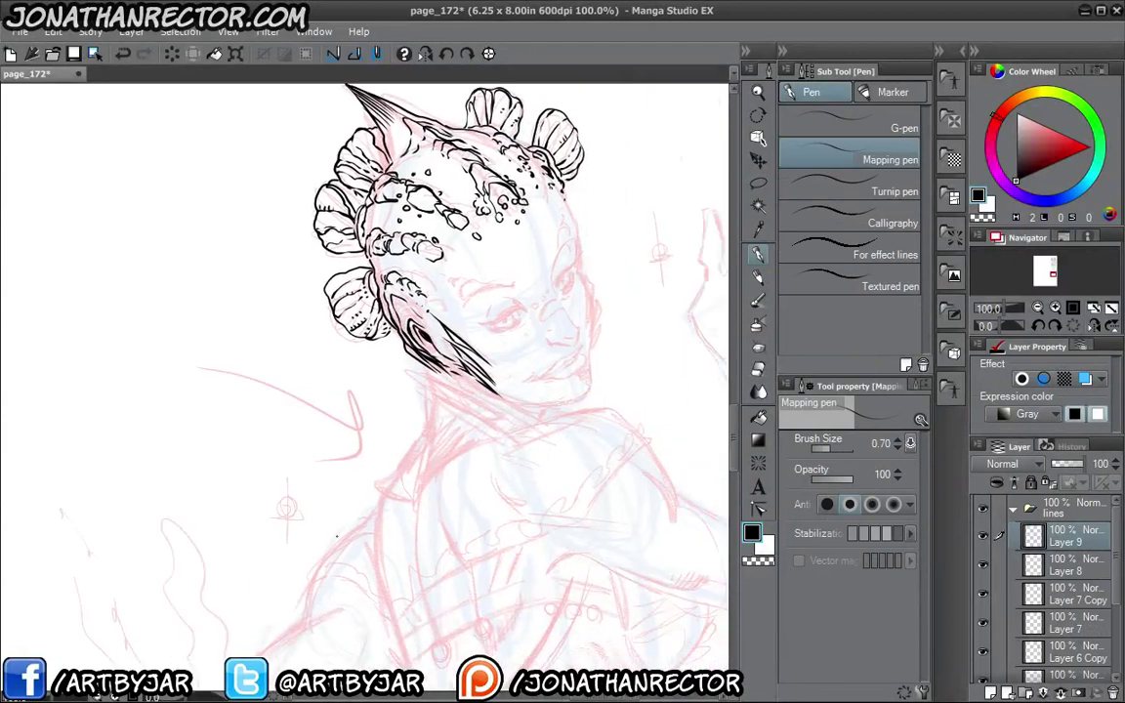
drag(367, 413, 299, 454)
drag(318, 525, 213, 429)
drag(287, 466, 381, 631)
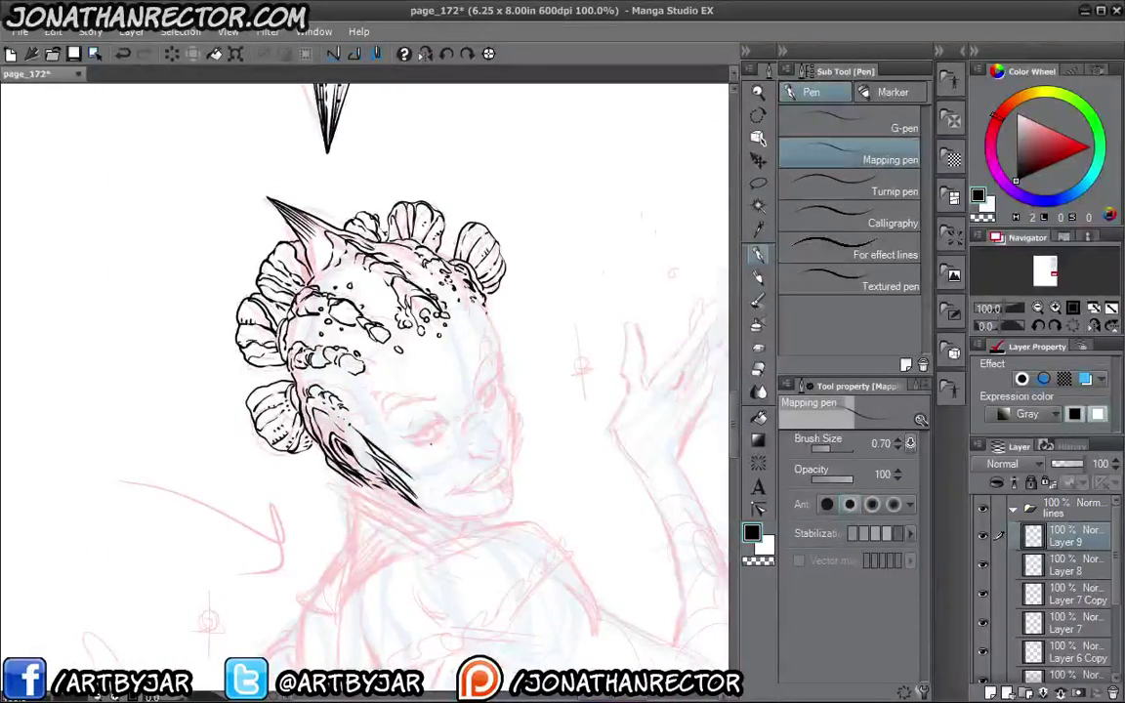
Save the page_172 file with the finished head inks.
drag(379, 610, 291, 387)
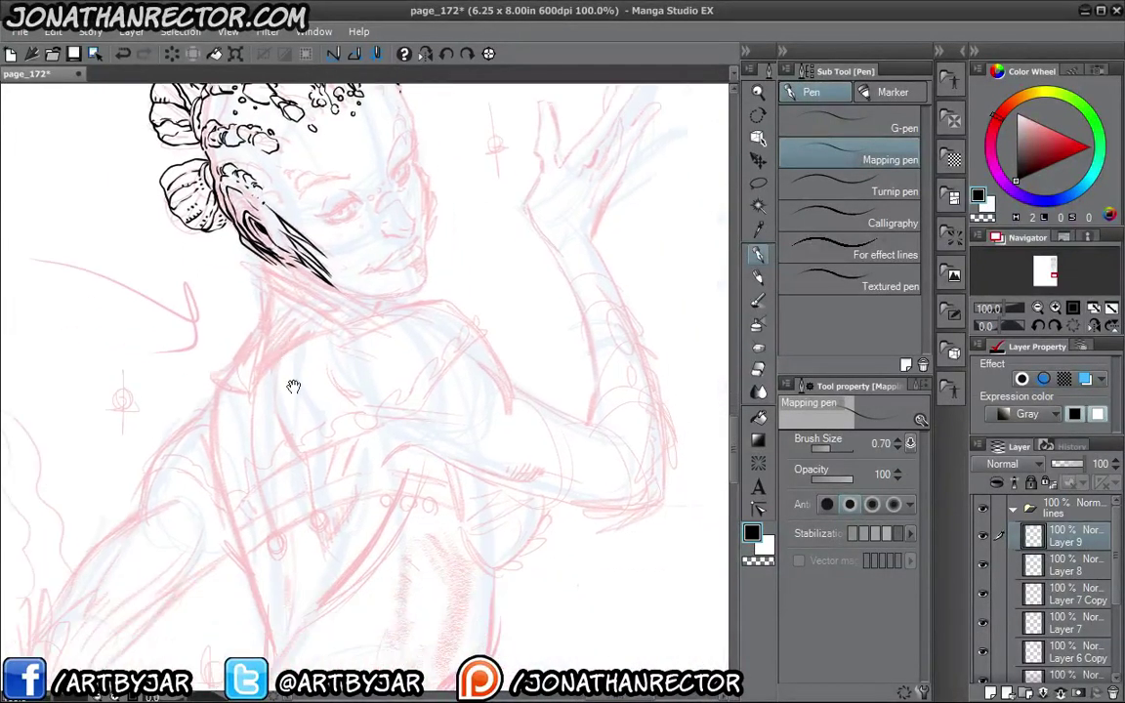
drag(344, 533, 291, 598)
drag(321, 452, 375, 490)
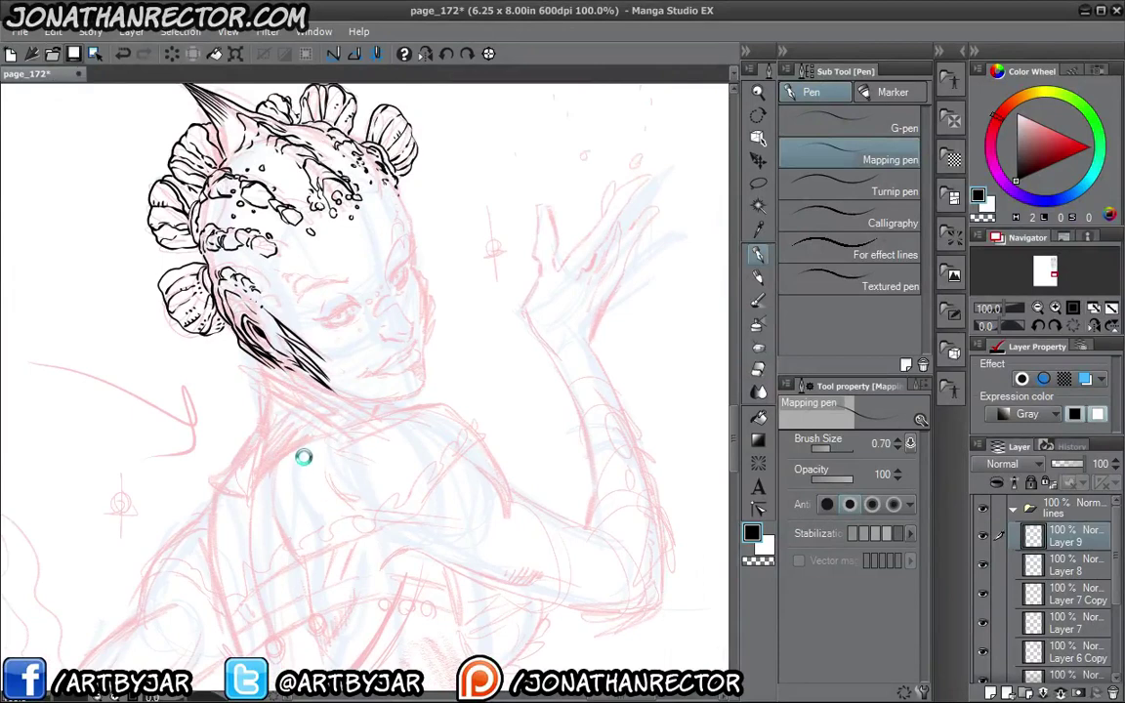
key(ctrl+s)
Frame the mermaid's torso and hips, and hide the side palettes to enlarge the drawing area.
drag(319, 484, 263, 325)
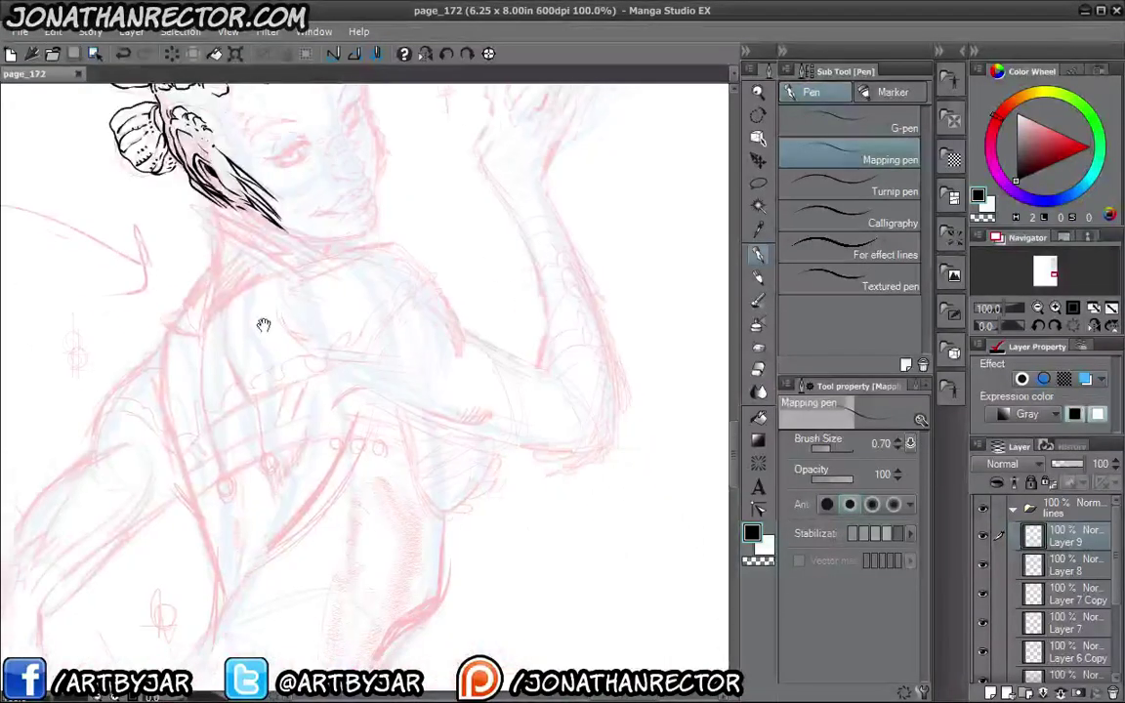
drag(264, 514, 459, 465)
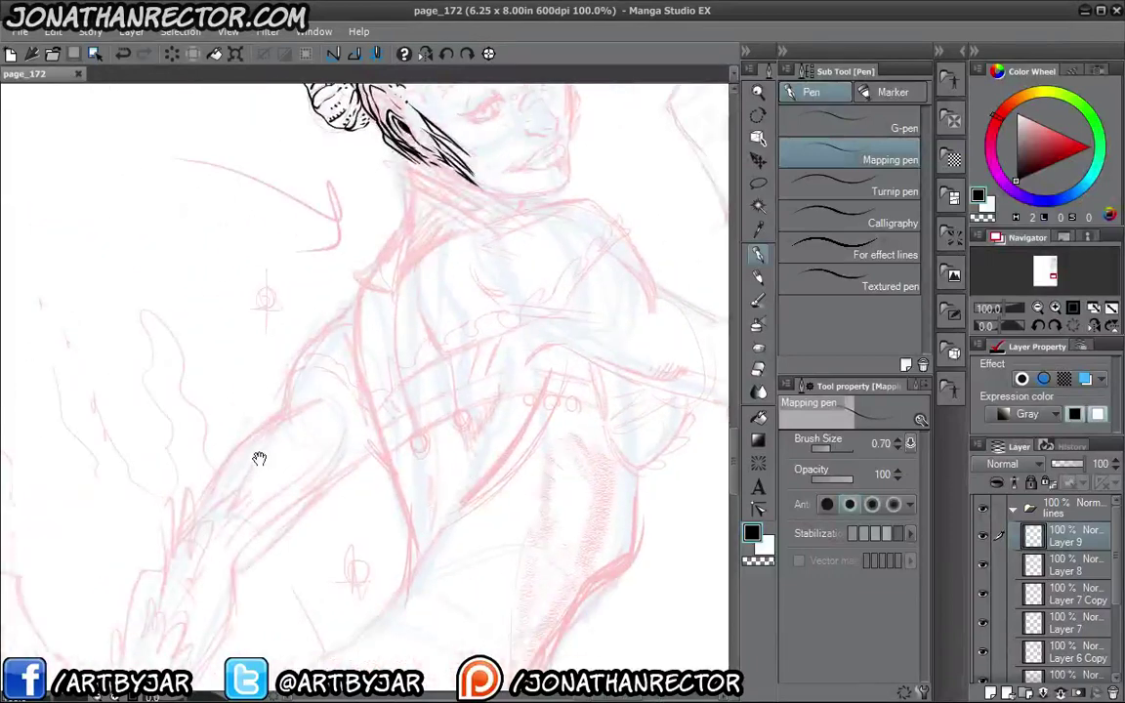
drag(302, 375, 339, 266)
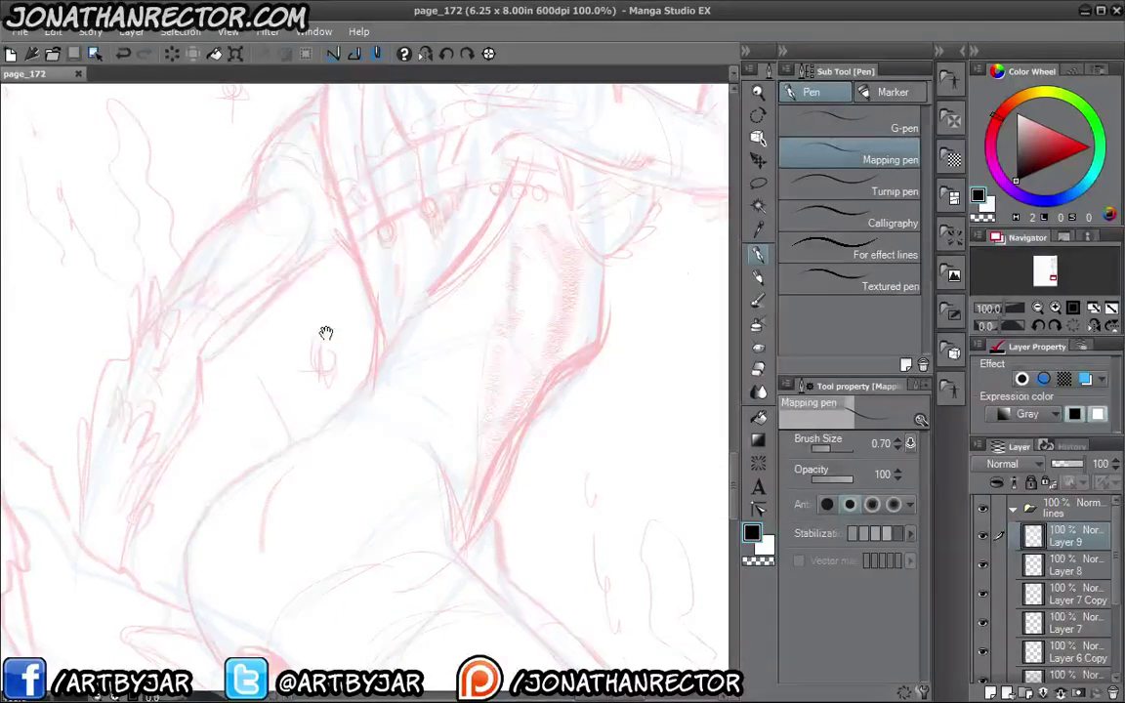
drag(328, 223, 326, 218)
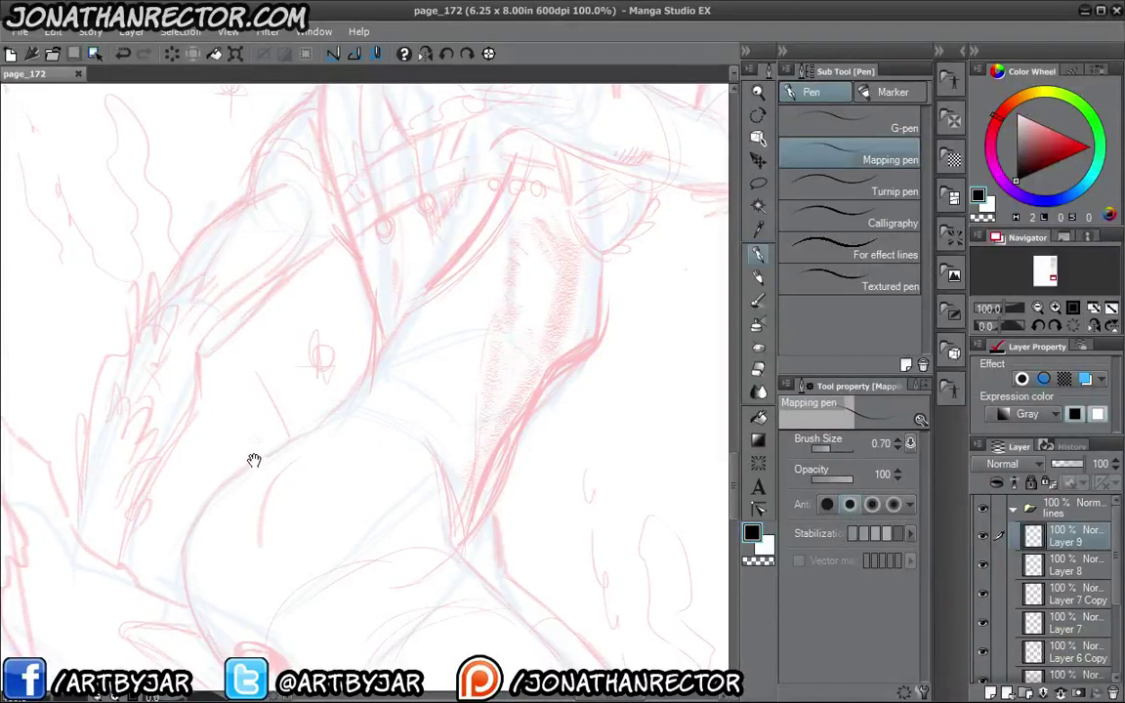
drag(320, 267, 323, 253)
key(Tab)
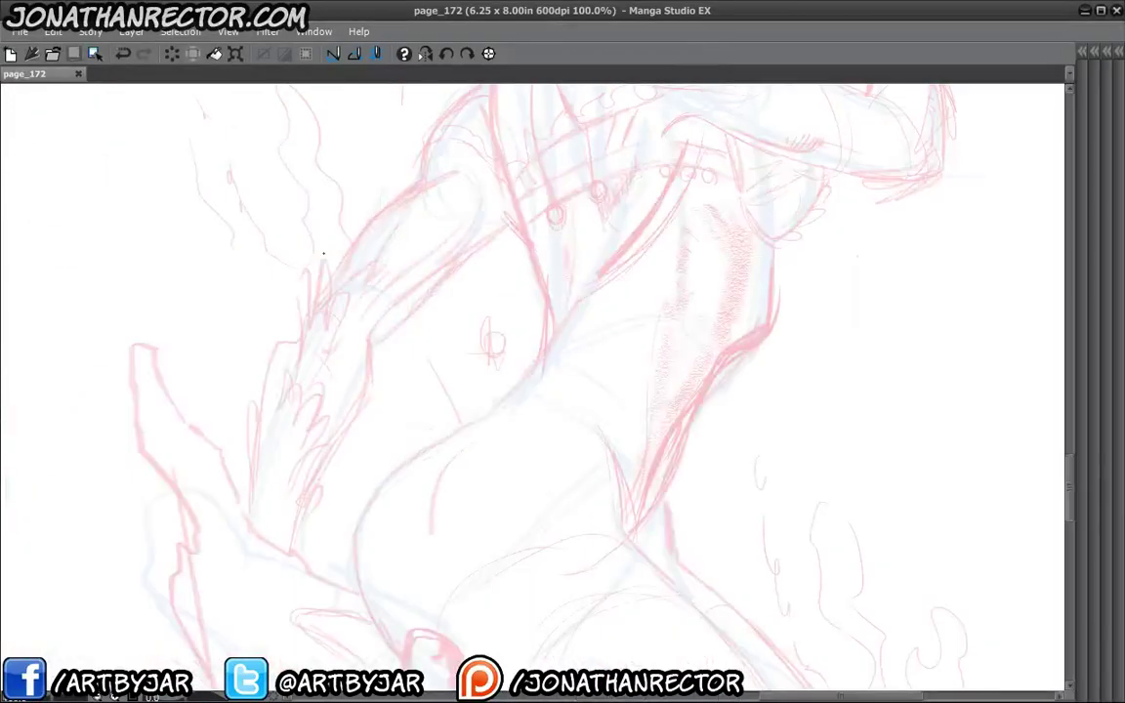
Try a smooth S-curve along the back and hip with an angular contour along the belly, and undo both strokes.
mouse_move(459, 124)
mouse_down()
mouse_move(497, 214)
mouse_move(507, 283)
mouse_move(490, 333)
mouse_move(455, 371)
mouse_move(341, 438)
mouse_move(299, 543)
mouse_move(305, 574)
mouse_up()
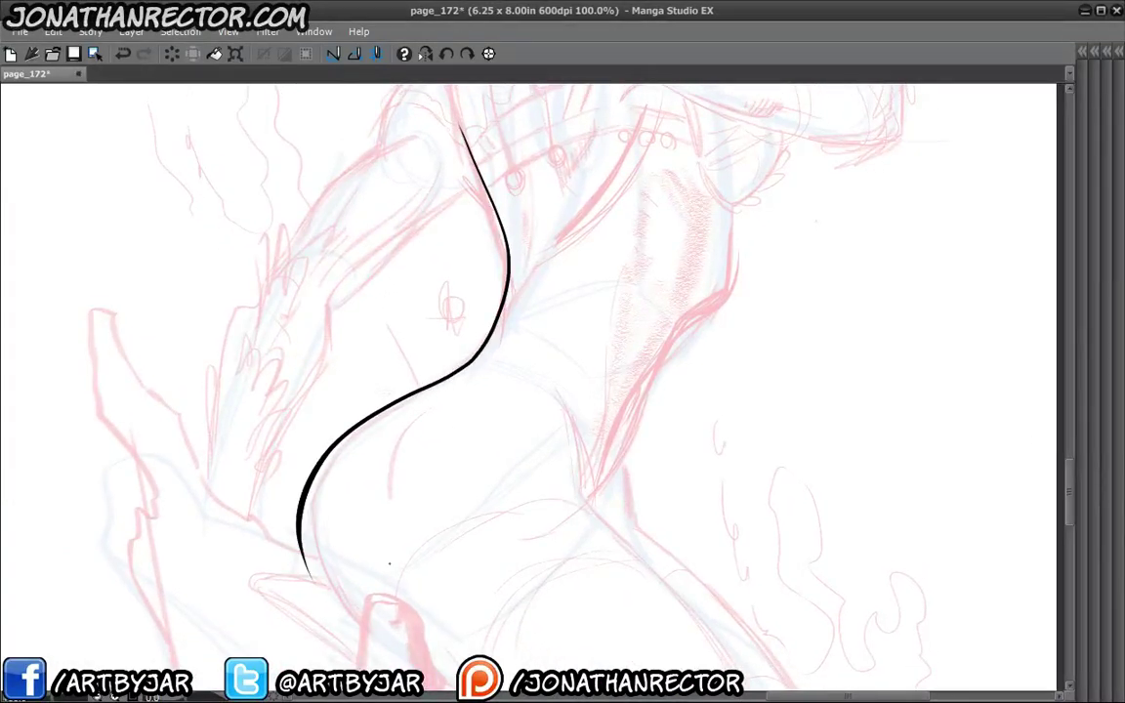
mouse_move(729, 226)
mouse_down()
mouse_move(726, 283)
mouse_move(643, 388)
mouse_move(608, 488)
mouse_up()
key(ctrl+minus)
key(ctrl+minus)
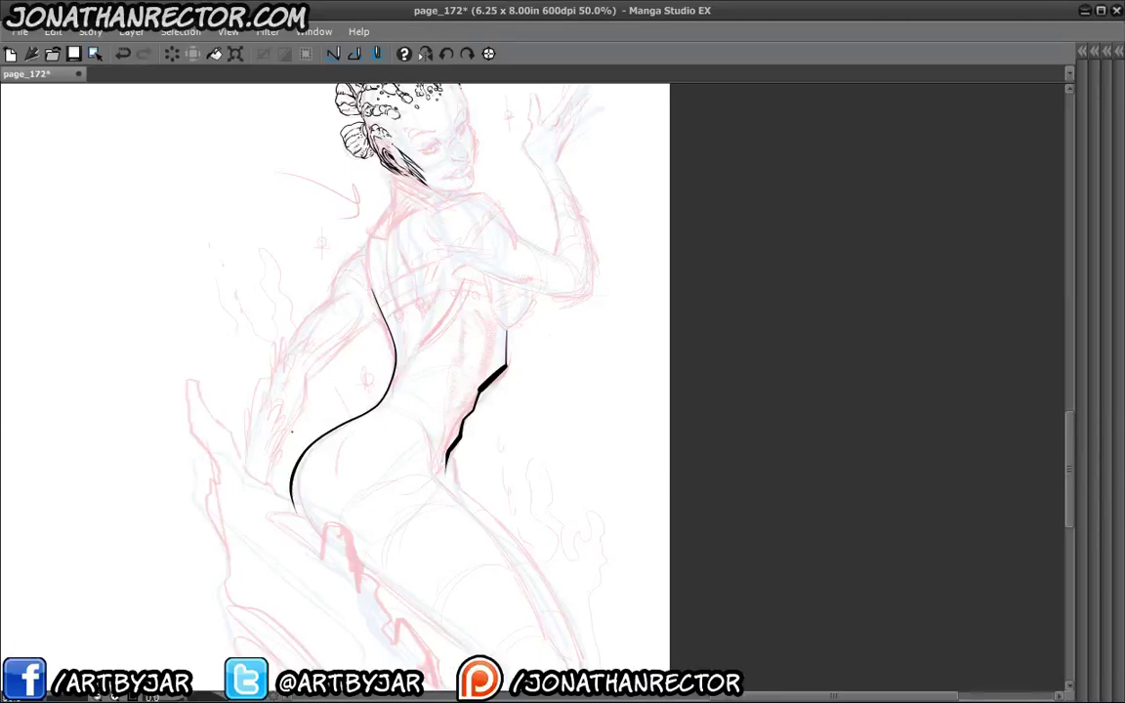
key(ctrl+z)
key(ctrl+z)
Rough in trial contours contrasting angular and smooth lines along the lowered arm, back, hip, belly and thighs.
mouse_move(337, 323)
mouse_down()
mouse_move(410, 294)
mouse_move(356, 353)
mouse_move(313, 455)
mouse_up()
mouse_move(413, 209)
mouse_down()
mouse_move(382, 234)
mouse_move(306, 357)
mouse_move(306, 457)
mouse_up()
drag(269, 385, 237, 482)
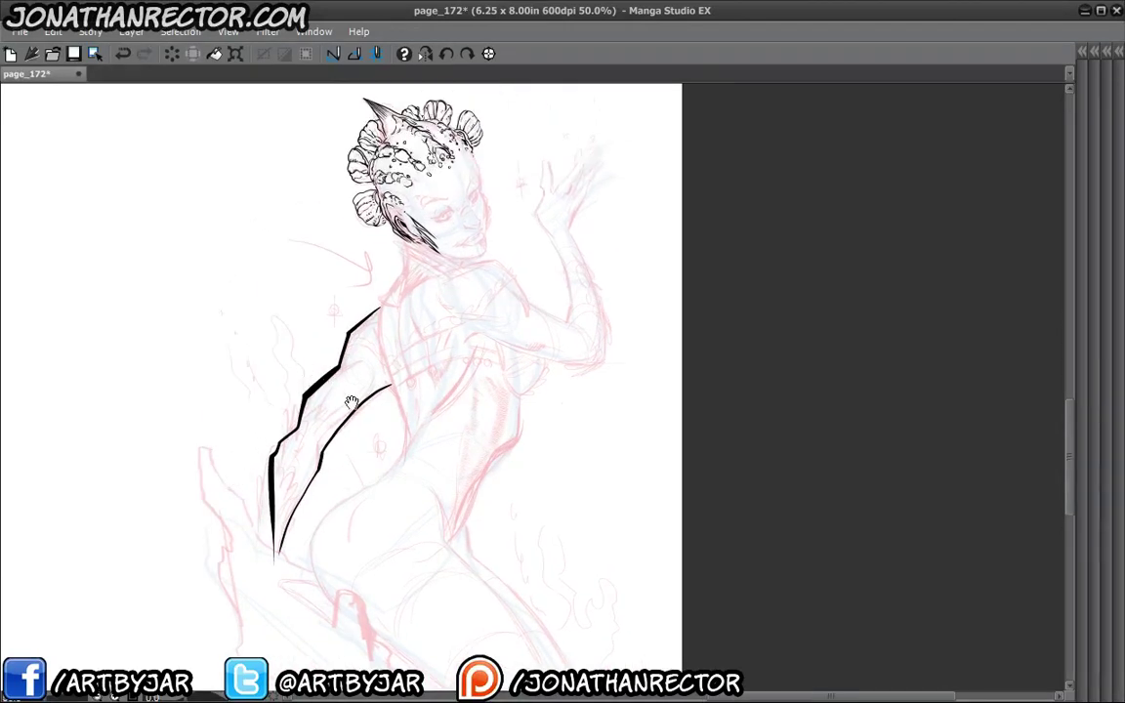
mouse_move(380, 346)
mouse_down()
mouse_move(405, 442)
mouse_move(325, 528)
mouse_up()
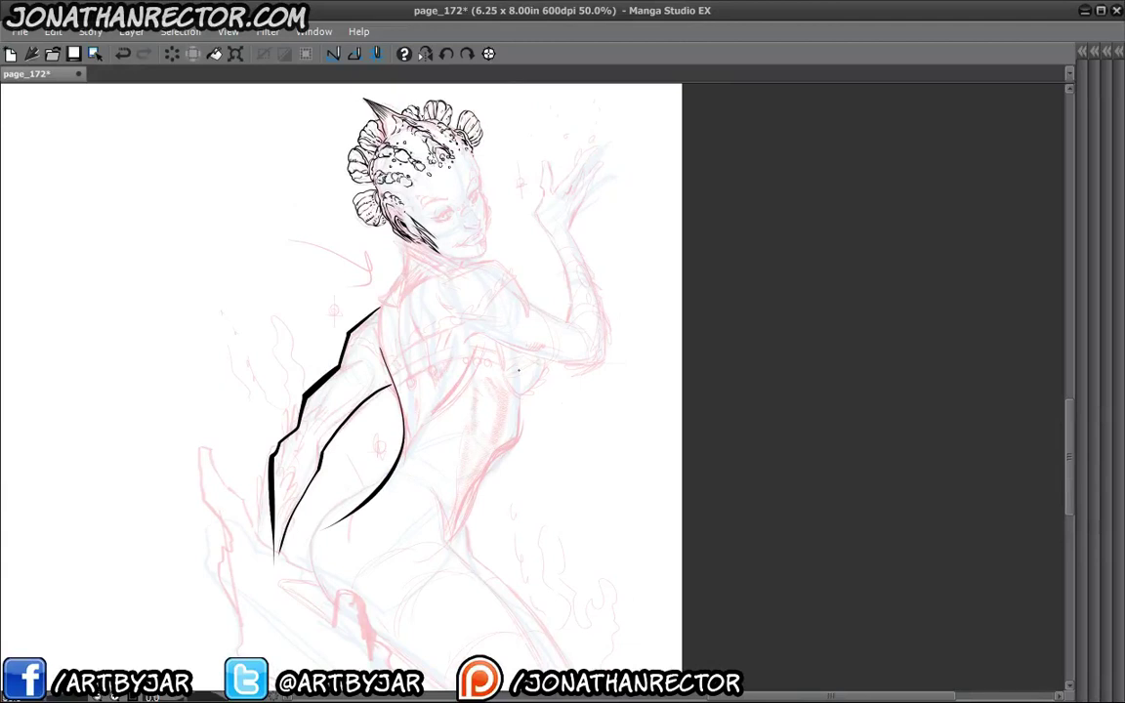
mouse_move(520, 382)
mouse_down()
mouse_move(520, 413)
mouse_move(477, 486)
mouse_move(474, 574)
mouse_up()
drag(291, 559, 252, 382)
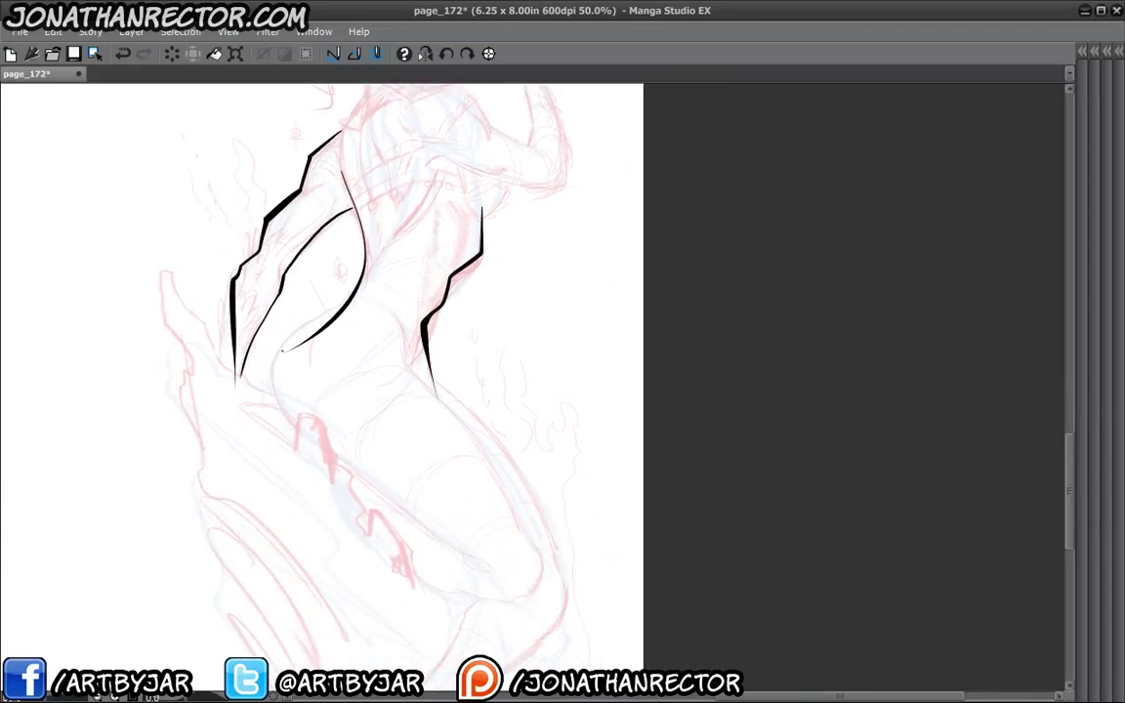
mouse_move(293, 344)
mouse_down()
mouse_move(276, 376)
mouse_move(283, 430)
mouse_move(478, 566)
mouse_up()
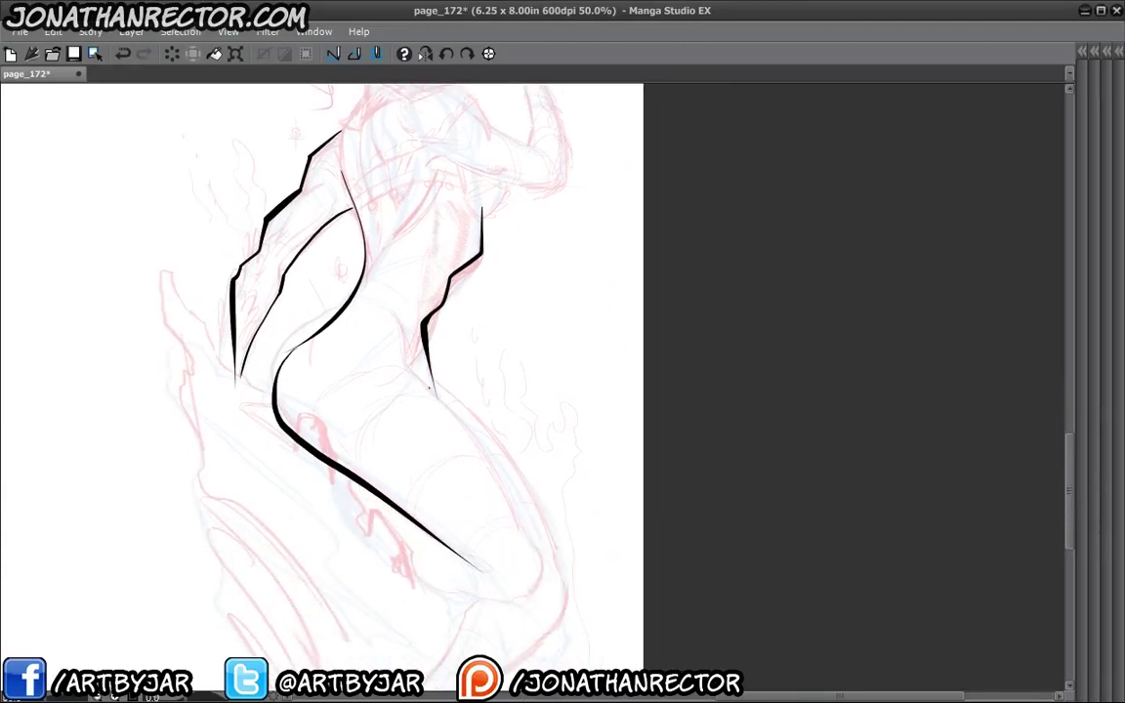
drag(428, 388, 515, 528)
drag(232, 383, 246, 490)
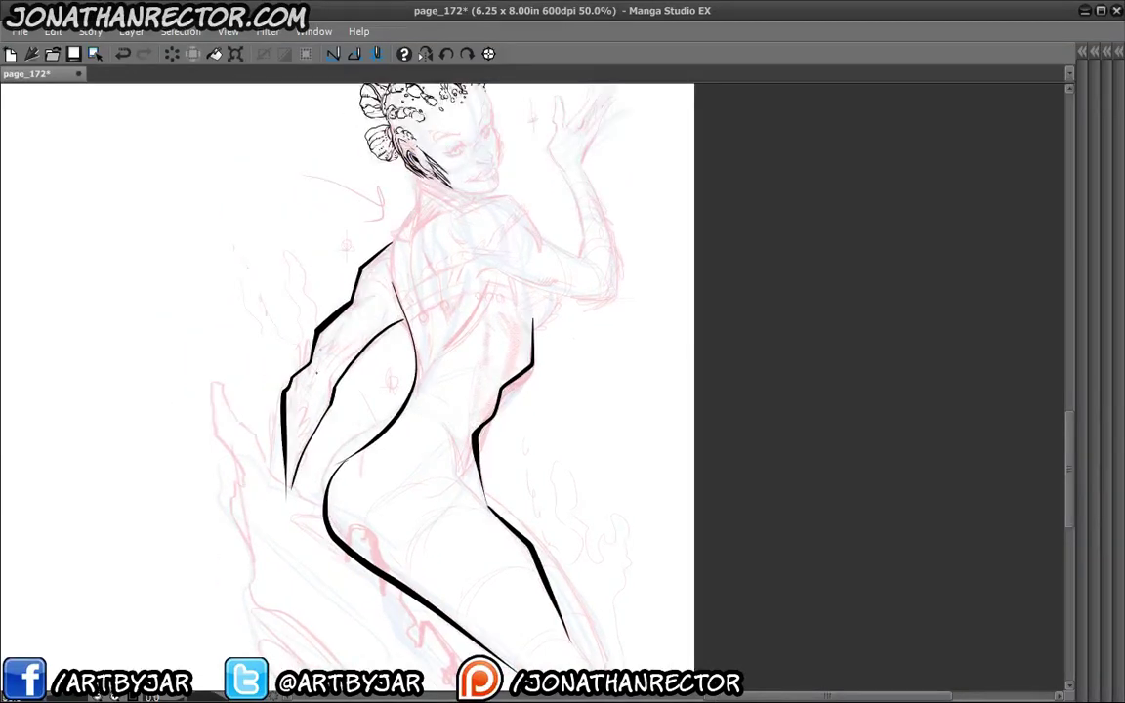
Undo all the trial contour strokes on the arm, torso and thighs.
key(ctrl+z)
key(ctrl+z)
key(ctrl+z)
key(ctrl+z)
key(ctrl+z)
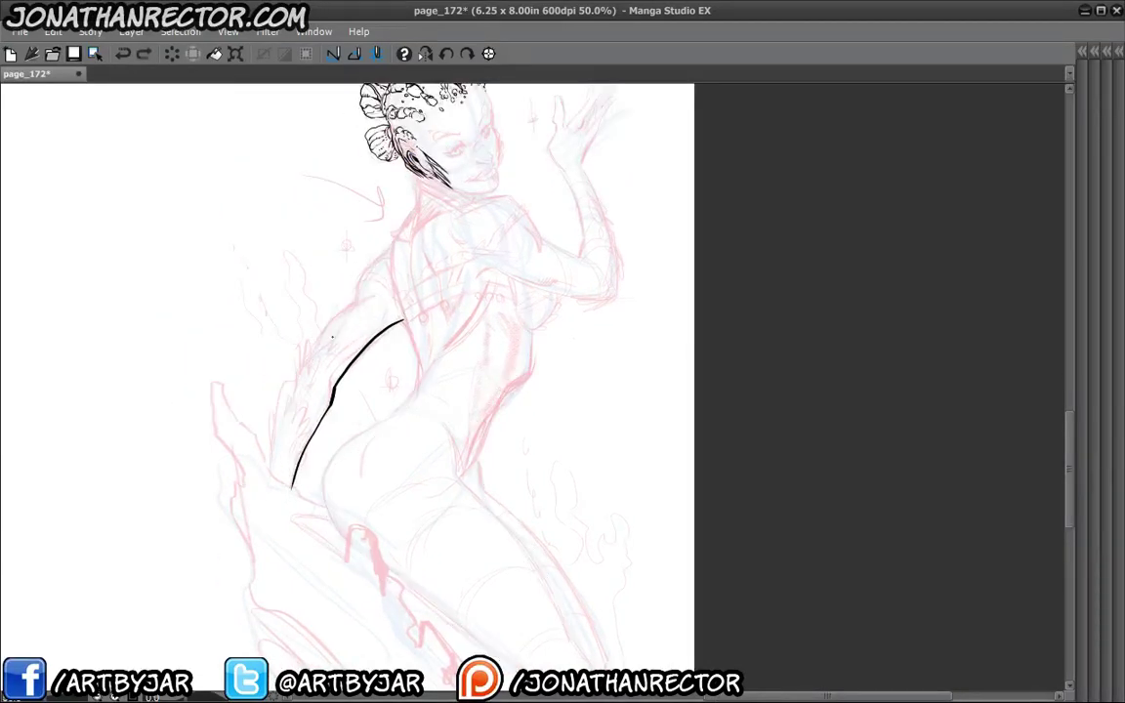
key(ctrl+z)
Ink the underside of the raised arm from the armpit creases to the elbow, and round the elbow upward.
scroll(476, 344, up, 2)
mouse_move(476, 344)
mouse_down()
mouse_move(354, 513)
mouse_move(441, 279)
mouse_up()
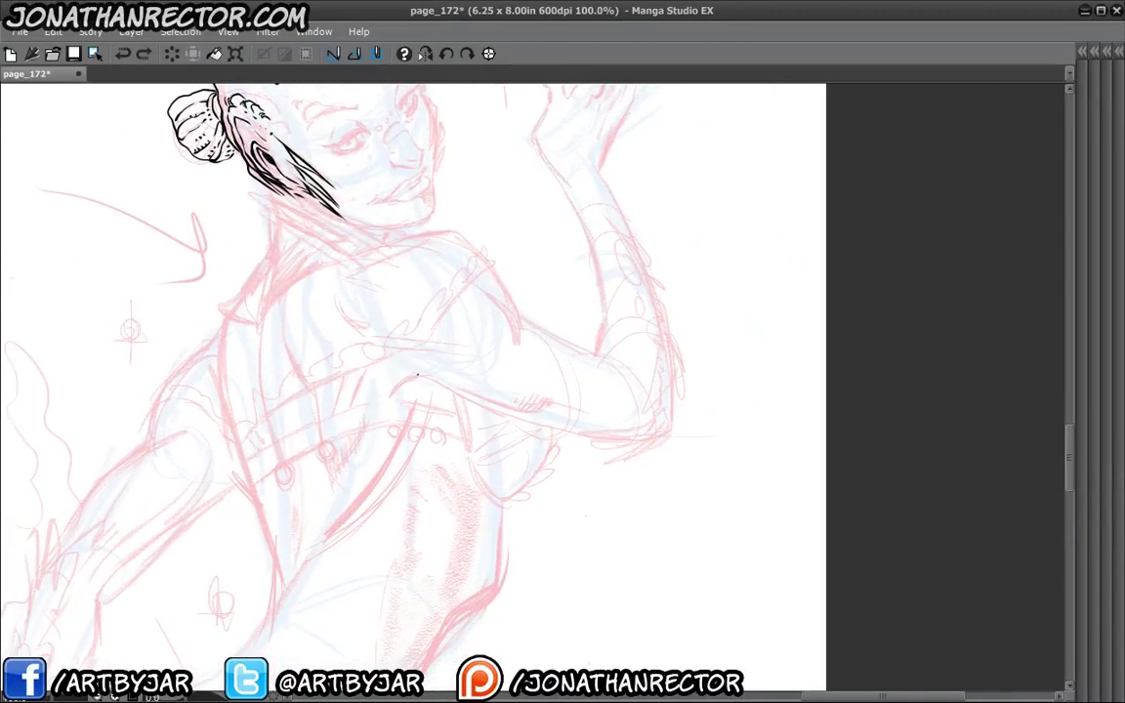
drag(418, 374, 386, 395)
mouse_move(395, 339)
mouse_down()
mouse_move(264, 329)
mouse_move(313, 376)
mouse_move(539, 426)
mouse_up()
scroll(540, 409, up, 1)
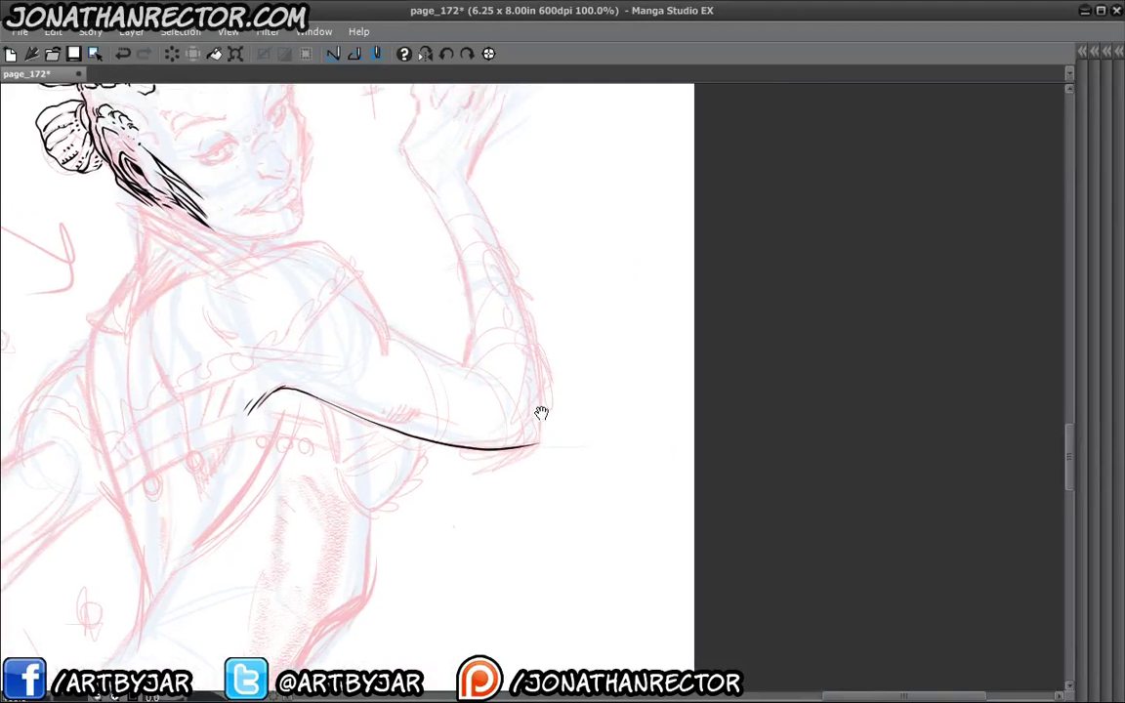
mouse_move(544, 435)
mouse_down()
mouse_move(544, 392)
mouse_move(543, 436)
mouse_up()
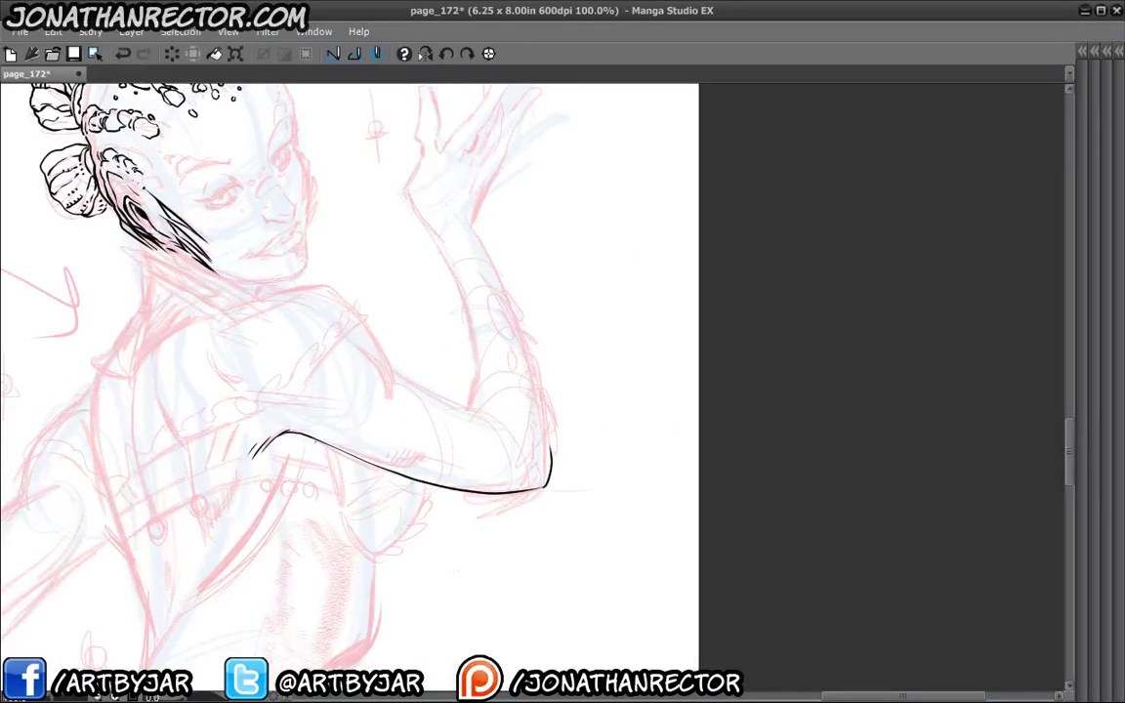
Ink the garment's upper edge from the top of the raised arm's shoulder down and across the back.
drag(170, 530, 346, 383)
drag(35, 543, 121, 470)
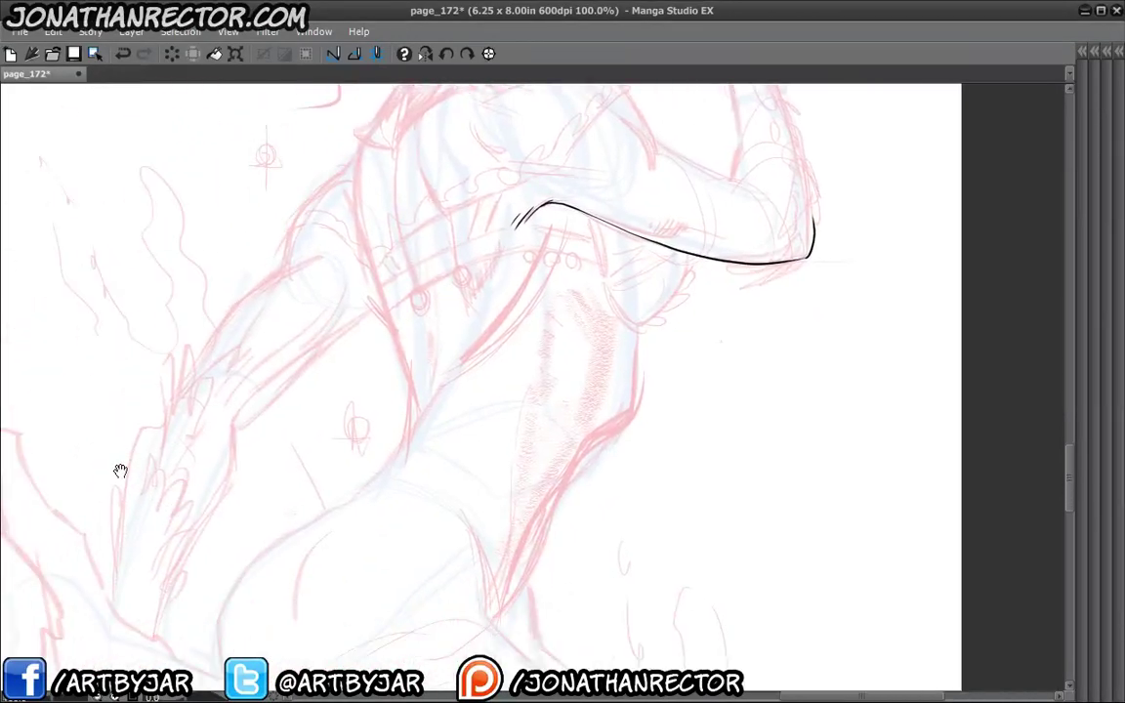
mouse_move(478, 231)
mouse_down()
mouse_move(326, 434)
mouse_move(336, 451)
mouse_up()
mouse_move(316, 386)
mouse_down()
mouse_move(435, 315)
mouse_move(445, 288)
mouse_up()
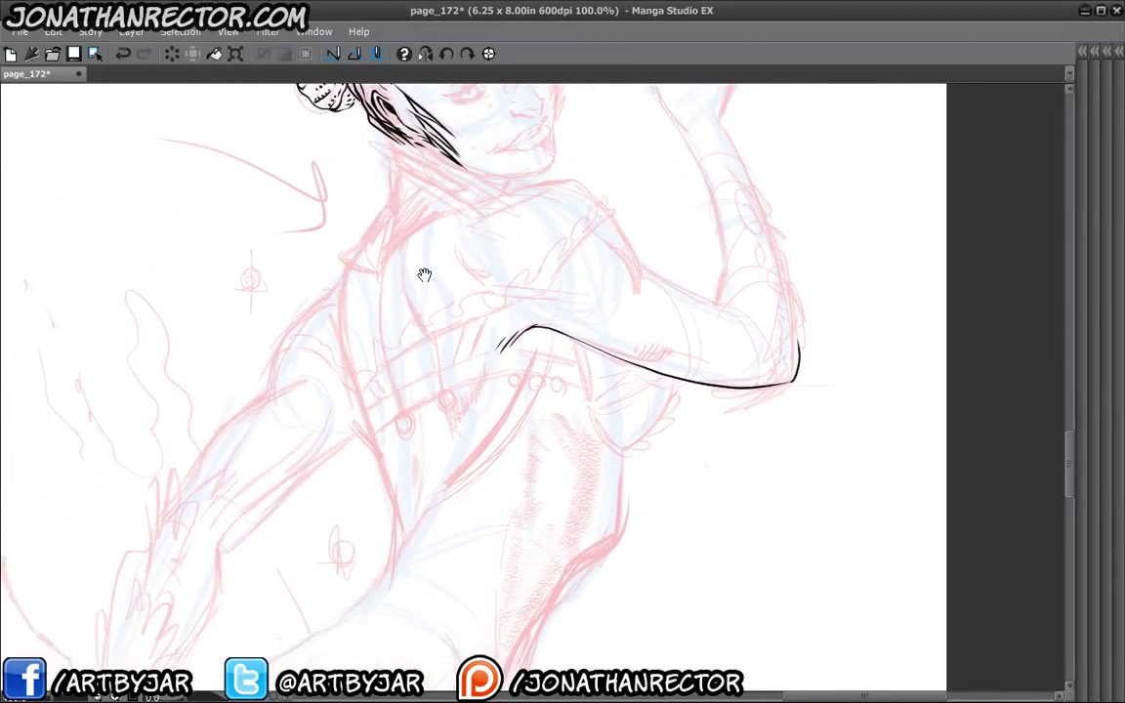
scroll(423, 272, down, 2)
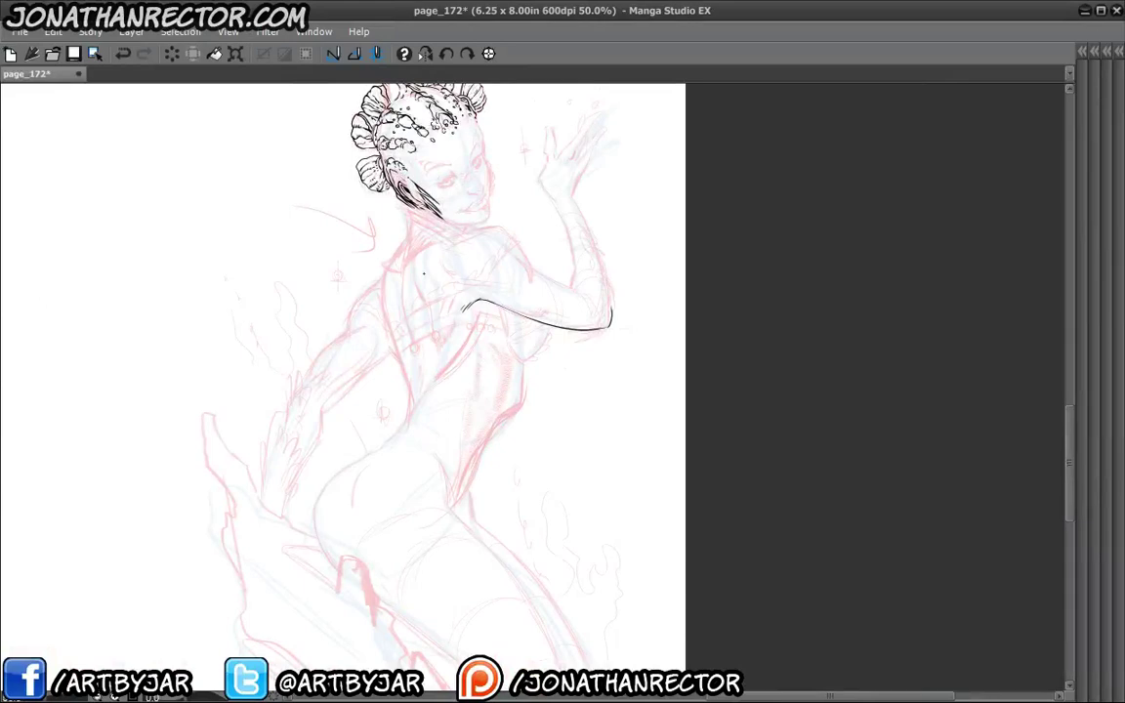
scroll(423, 272, up, 3)
drag(444, 364, 537, 364)
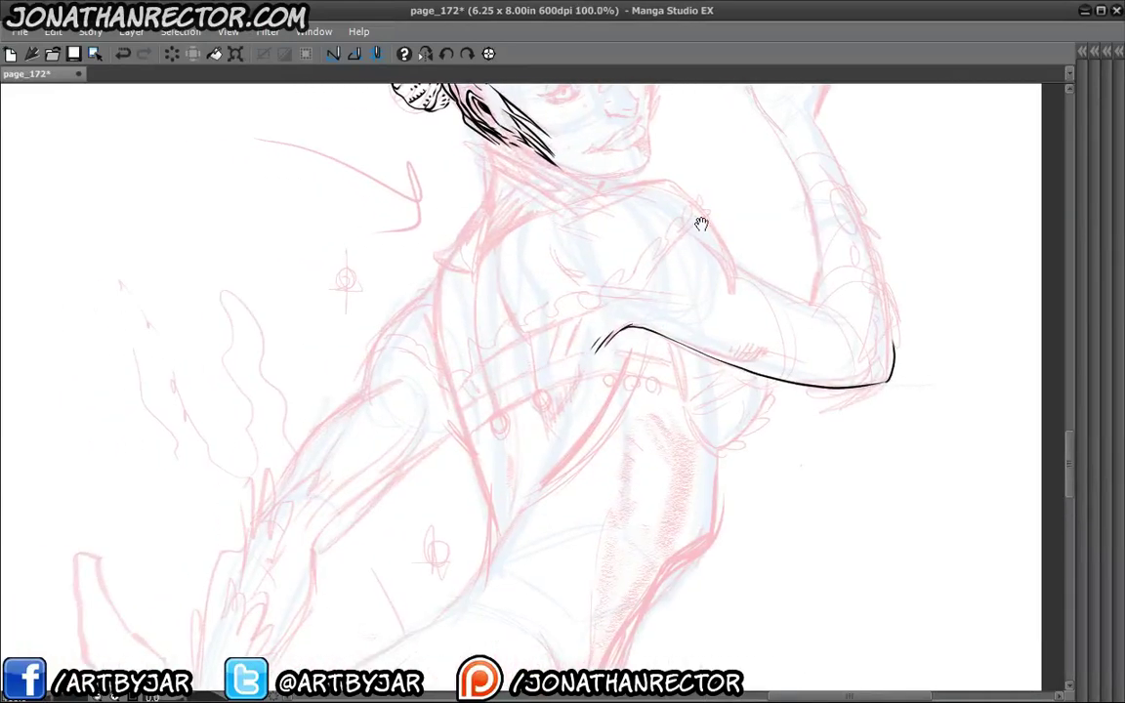
mouse_move(701, 223)
mouse_down()
mouse_move(732, 214)
mouse_move(653, 295)
mouse_move(546, 332)
mouse_up()
drag(479, 305, 542, 242)
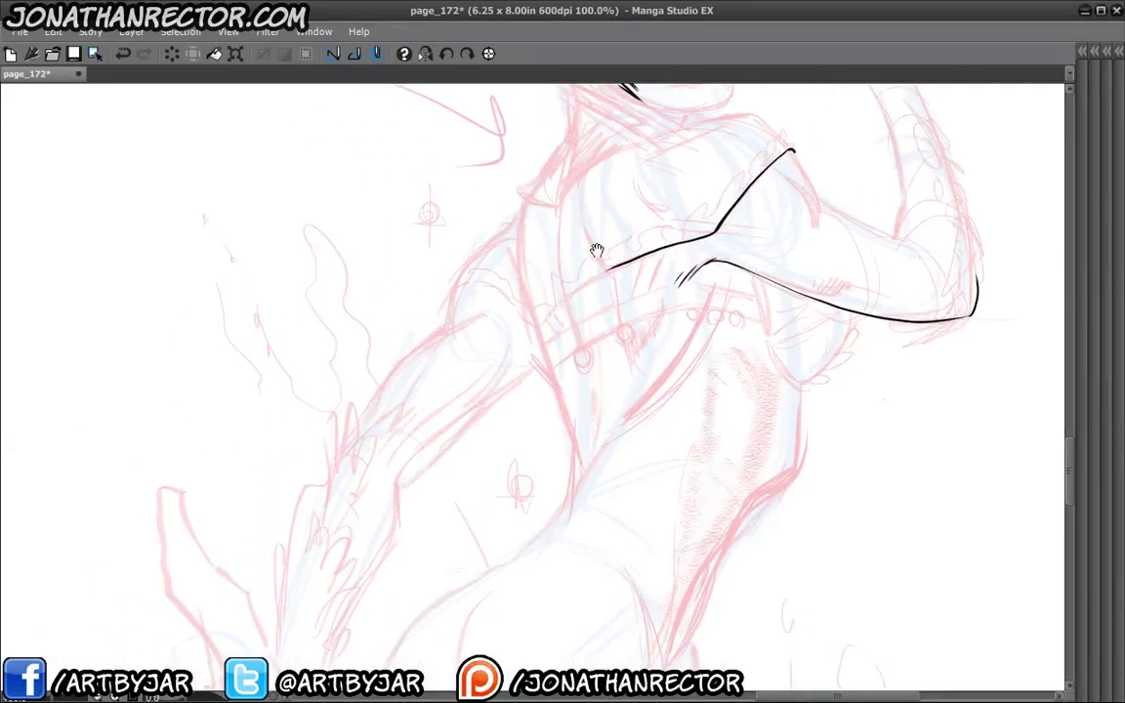
Ink the short drop at the end of the garment edge and small jagged crease marks along the band towards the spine.
mouse_move(606, 269)
mouse_down()
mouse_move(606, 313)
mouse_move(558, 333)
mouse_up()
drag(501, 279, 474, 246)
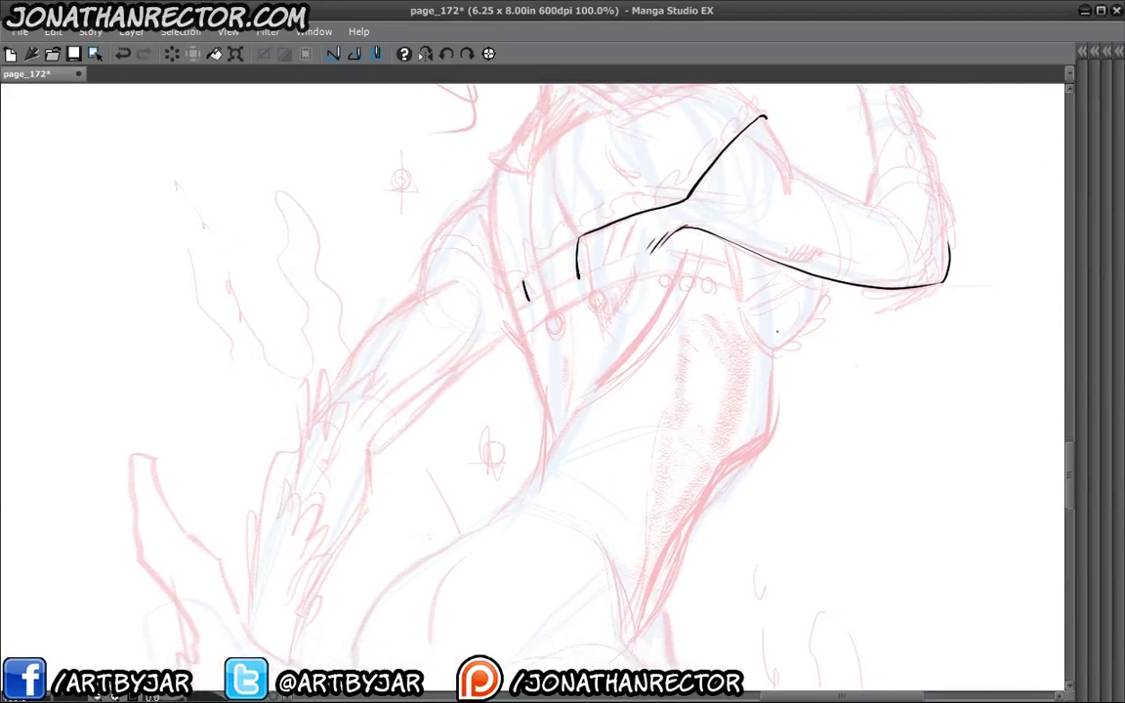
drag(453, 326, 462, 432)
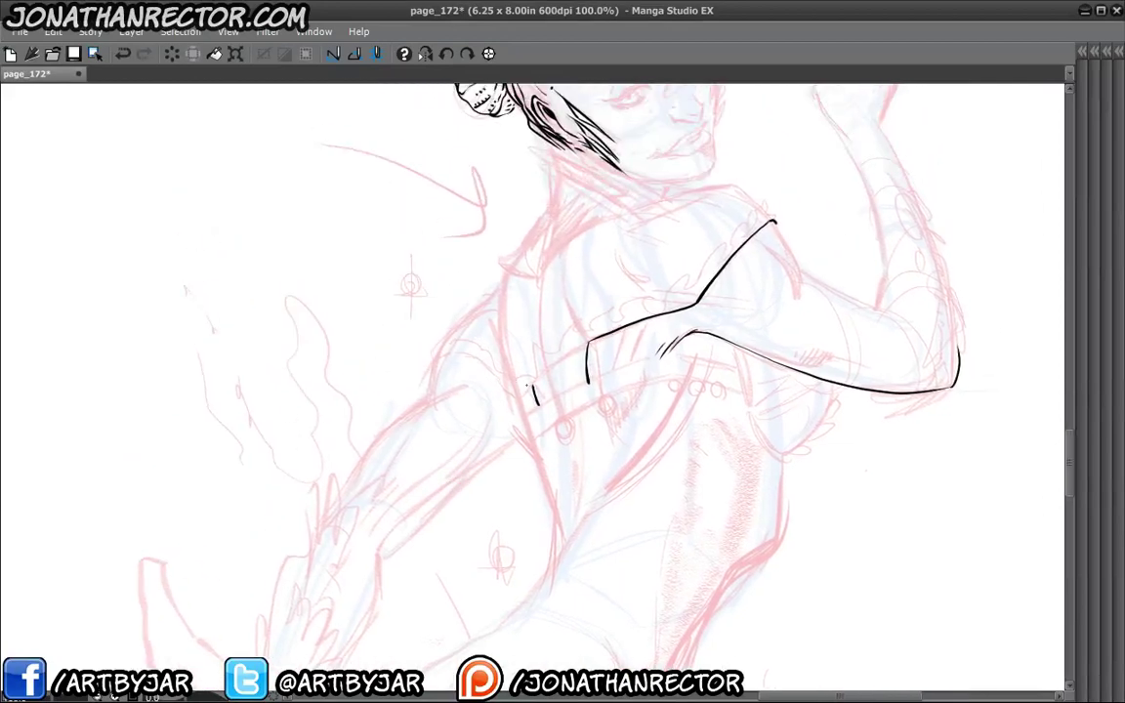
drag(514, 390, 529, 383)
mouse_move(575, 370)
mouse_down()
mouse_move(554, 397)
mouse_move(422, 424)
mouse_move(457, 411)
mouse_up()
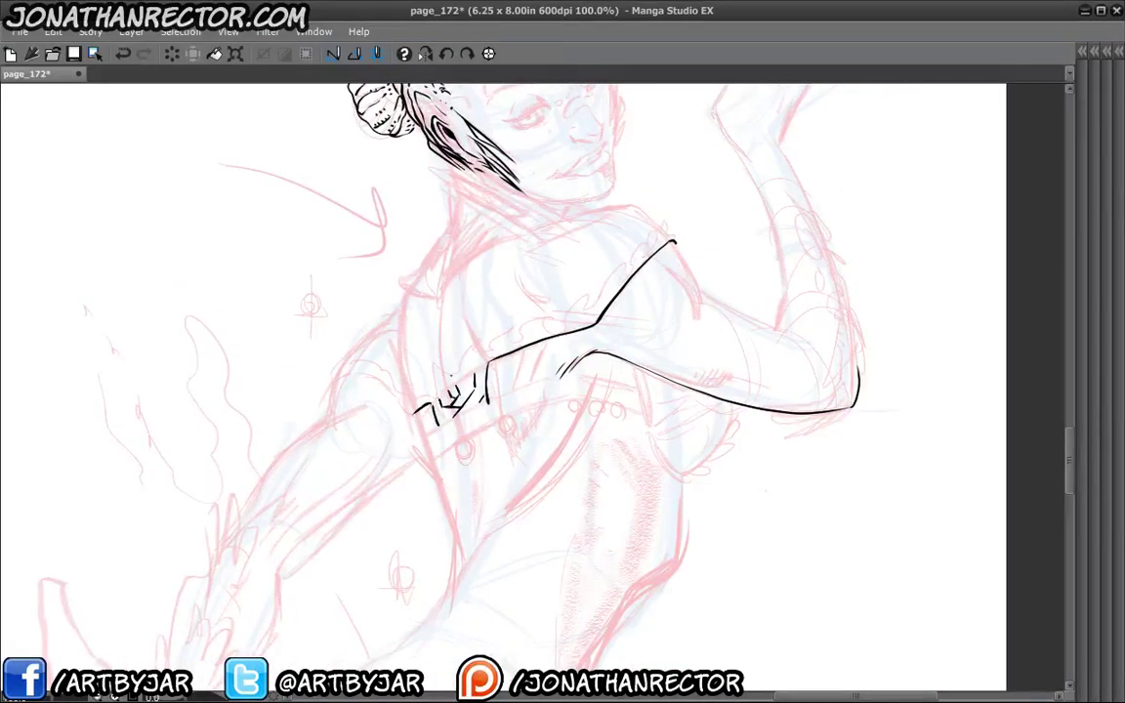
mouse_move(392, 366)
mouse_down()
mouse_move(406, 382)
mouse_move(498, 406)
mouse_up()
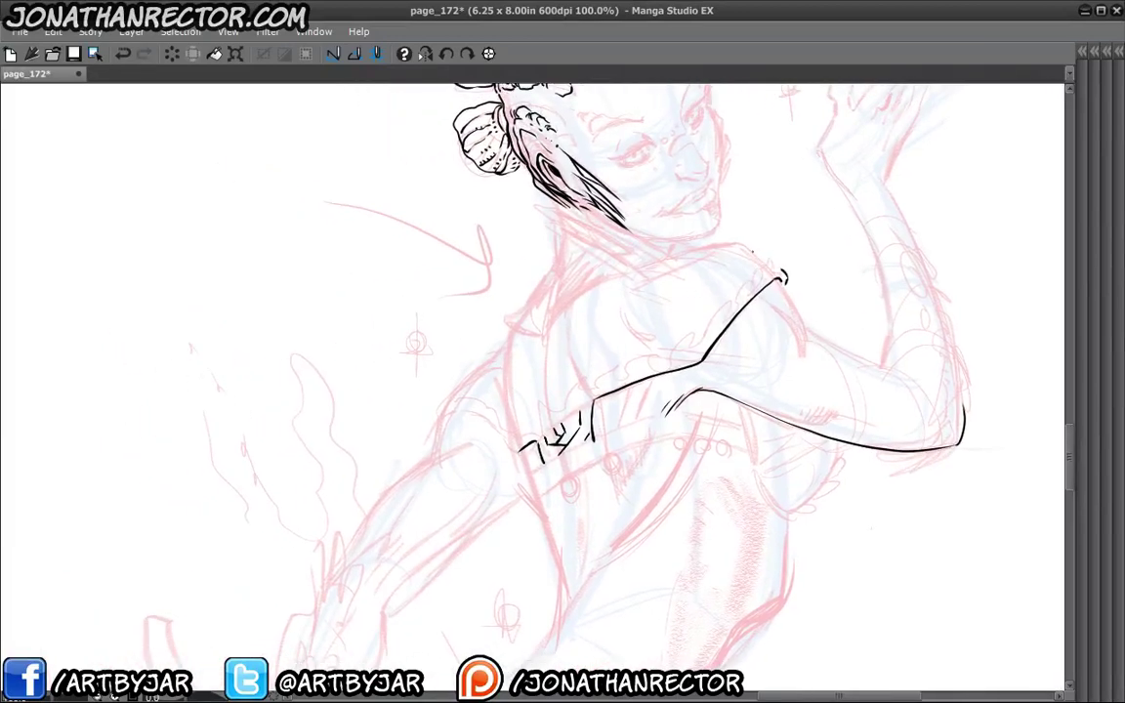
Ink a row of pointed, leaf-like scales with centre lines along the garment edge over the raised arm's shoulder.
mouse_move(782, 268)
mouse_down()
mouse_move(790, 234)
mouse_move(775, 261)
mouse_move(771, 238)
mouse_move(758, 280)
mouse_up()
drag(762, 278, 775, 251)
mouse_move(766, 244)
mouse_down()
mouse_move(753, 258)
mouse_move(762, 265)
mouse_move(747, 246)
mouse_move(752, 226)
mouse_up()
key(ctrl+z)
mouse_move(752, 226)
mouse_down()
mouse_move(748, 258)
mouse_move(766, 209)
mouse_move(762, 238)
mouse_move(707, 306)
mouse_move(748, 304)
mouse_move(721, 294)
mouse_move(749, 281)
mouse_up()
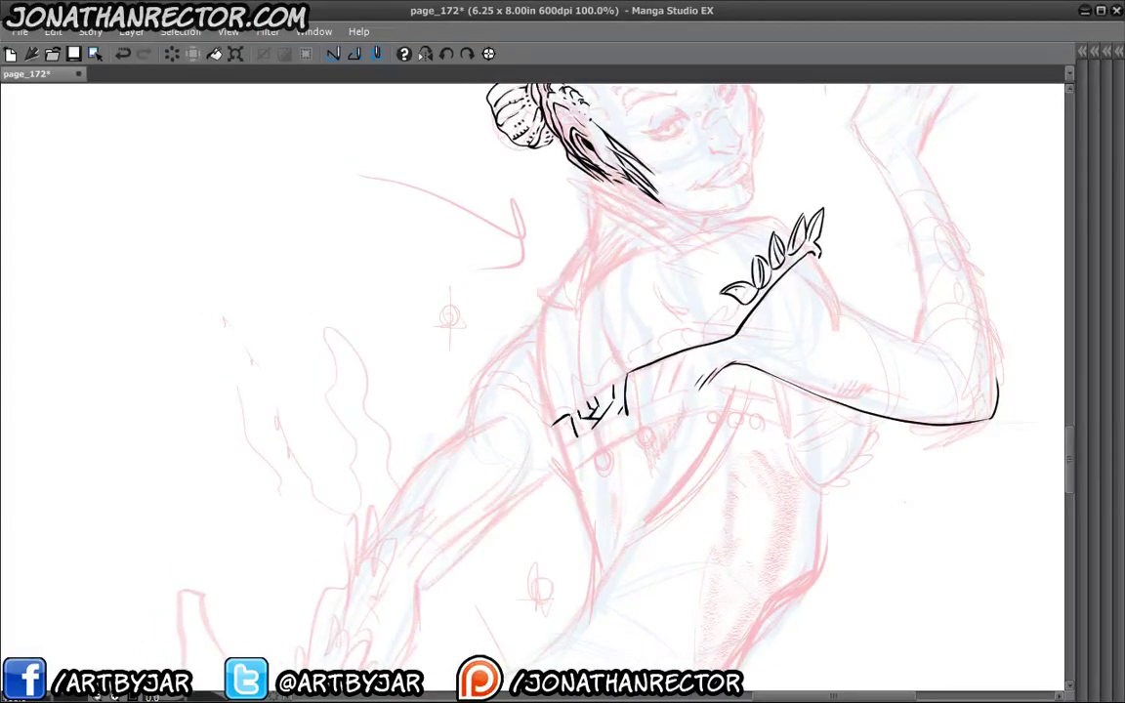
drag(648, 264, 660, 228)
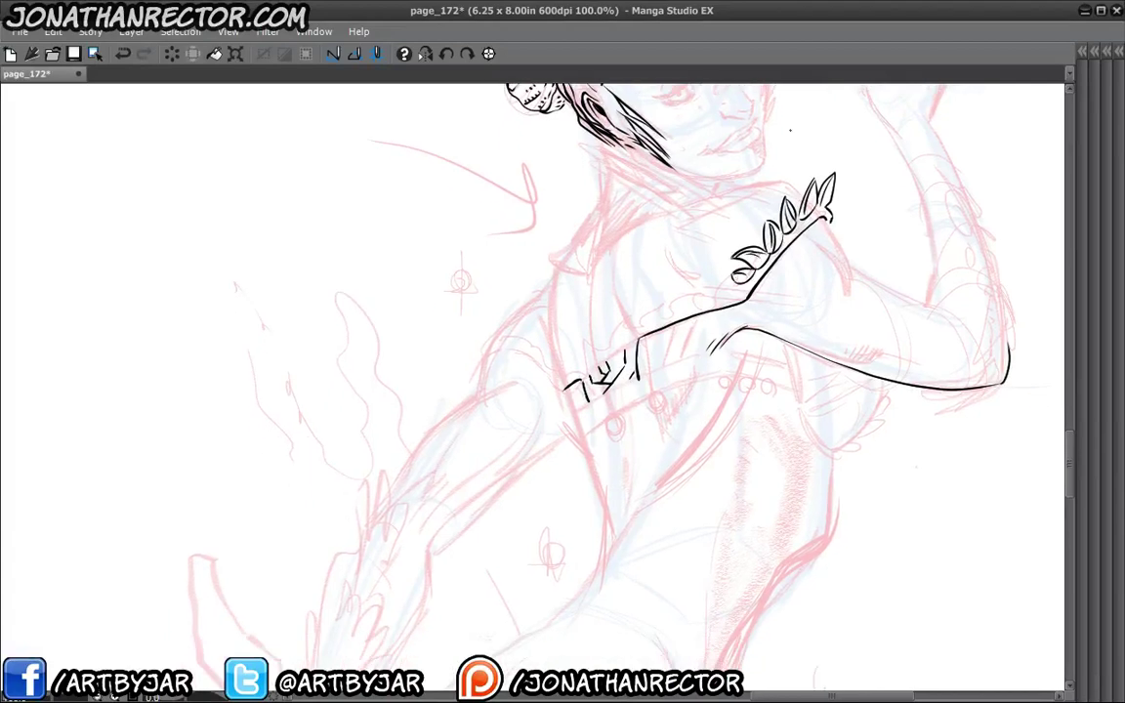
drag(470, 334, 420, 441)
mouse_move(784, 312)
mouse_down()
mouse_move(808, 308)
mouse_move(788, 328)
mouse_up()
drag(500, 322, 552, 255)
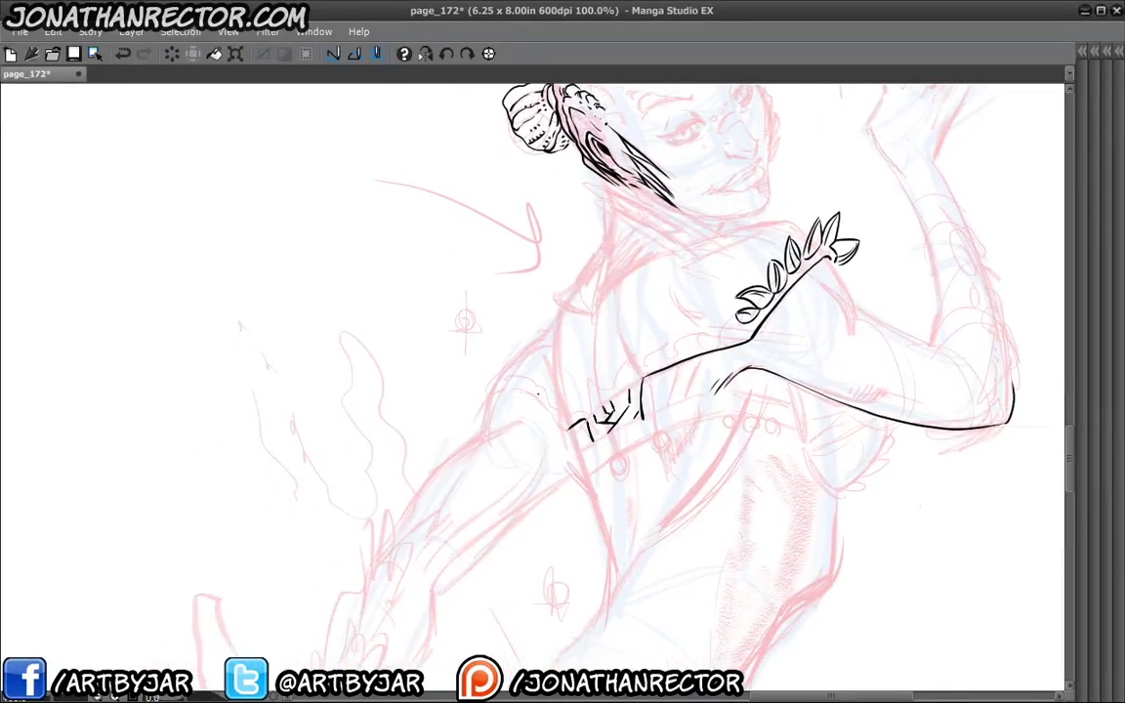
Continue the leaf-like scales along the garment edge across the middle of the back.
drag(538, 393, 527, 395)
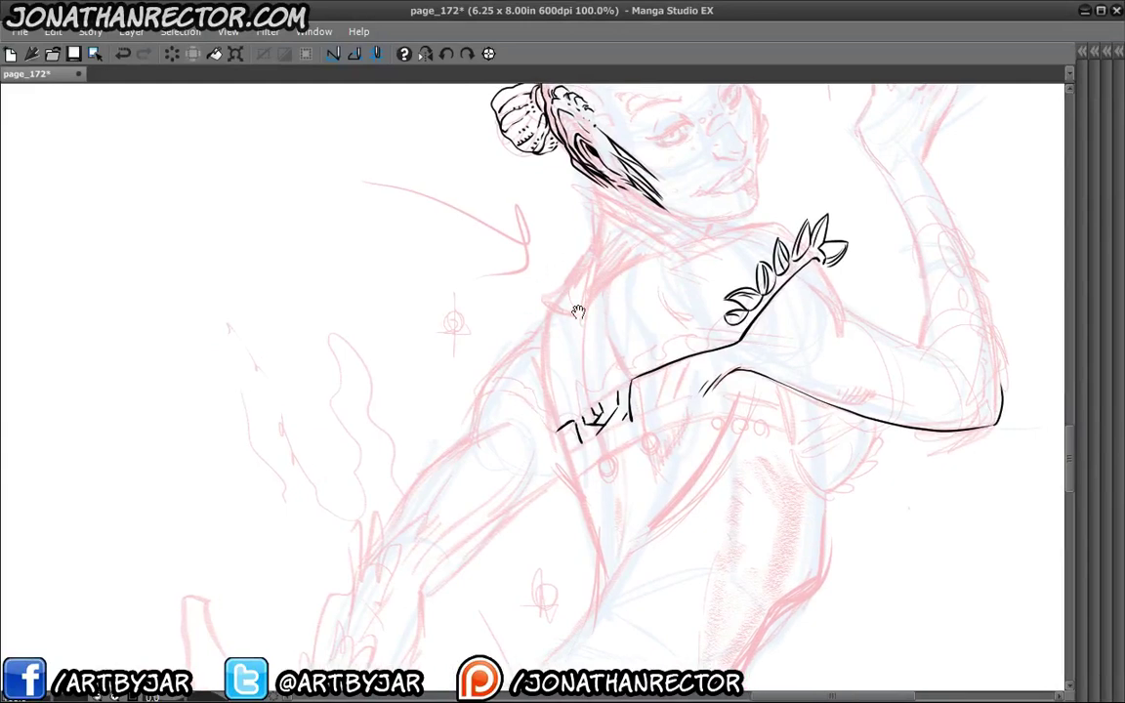
mouse_move(623, 339)
mouse_down()
mouse_move(552, 313)
mouse_move(571, 303)
mouse_up()
drag(571, 303, 600, 325)
mouse_move(606, 299)
mouse_down()
mouse_move(612, 322)
mouse_move(625, 295)
mouse_move(632, 314)
mouse_move(657, 297)
mouse_move(638, 308)
mouse_up()
drag(653, 297, 658, 313)
drag(616, 153, 717, 71)
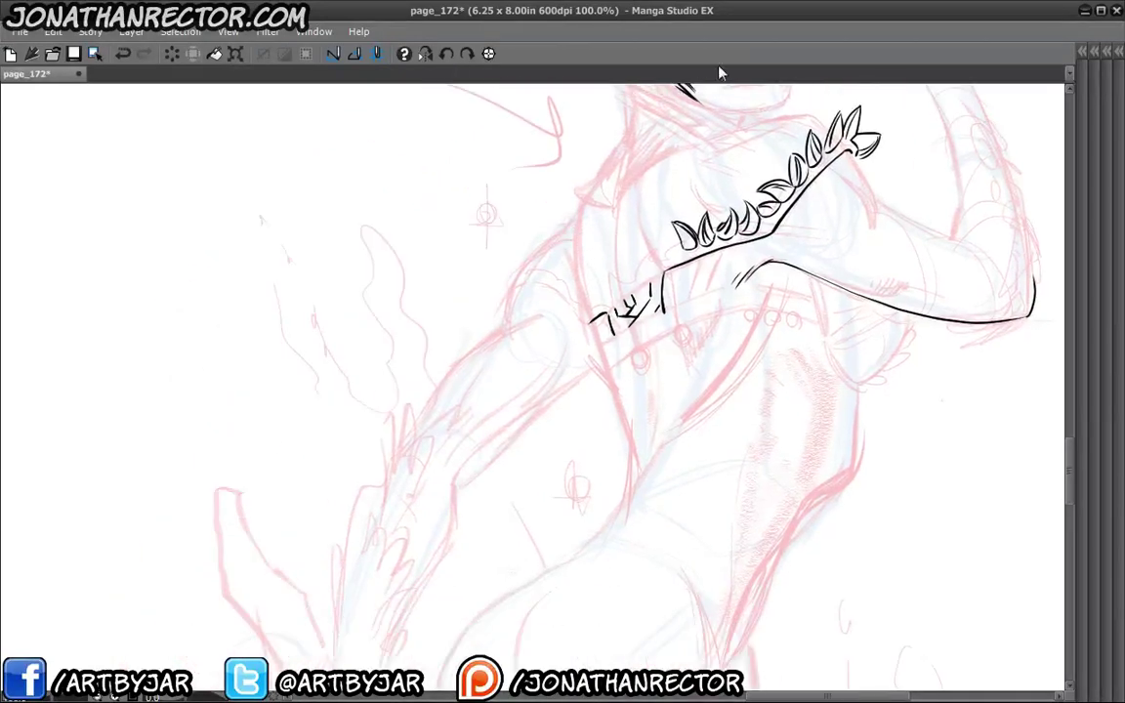
Extend the row of overlapping scales above the jagged crease marks to the far end of the back band.
mouse_move(680, 253)
mouse_down()
mouse_move(652, 252)
mouse_move(660, 241)
mouse_move(643, 256)
mouse_up()
mouse_move(644, 255)
mouse_down()
mouse_move(663, 250)
mouse_move(613, 284)
mouse_move(640, 275)
mouse_up()
drag(637, 272, 599, 293)
drag(481, 254, 405, 318)
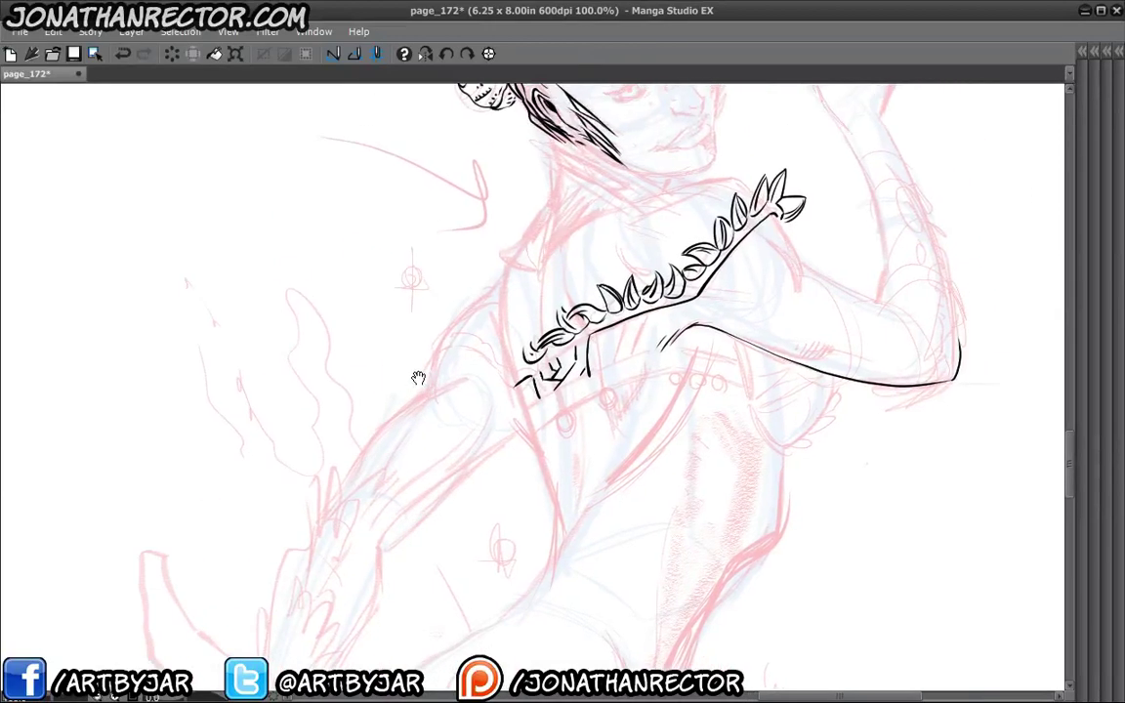
Ink the curved garment edge over the lowered arm's shoulder and line it with small leaf-like scales.
drag(513, 384, 433, 356)
drag(521, 344, 508, 363)
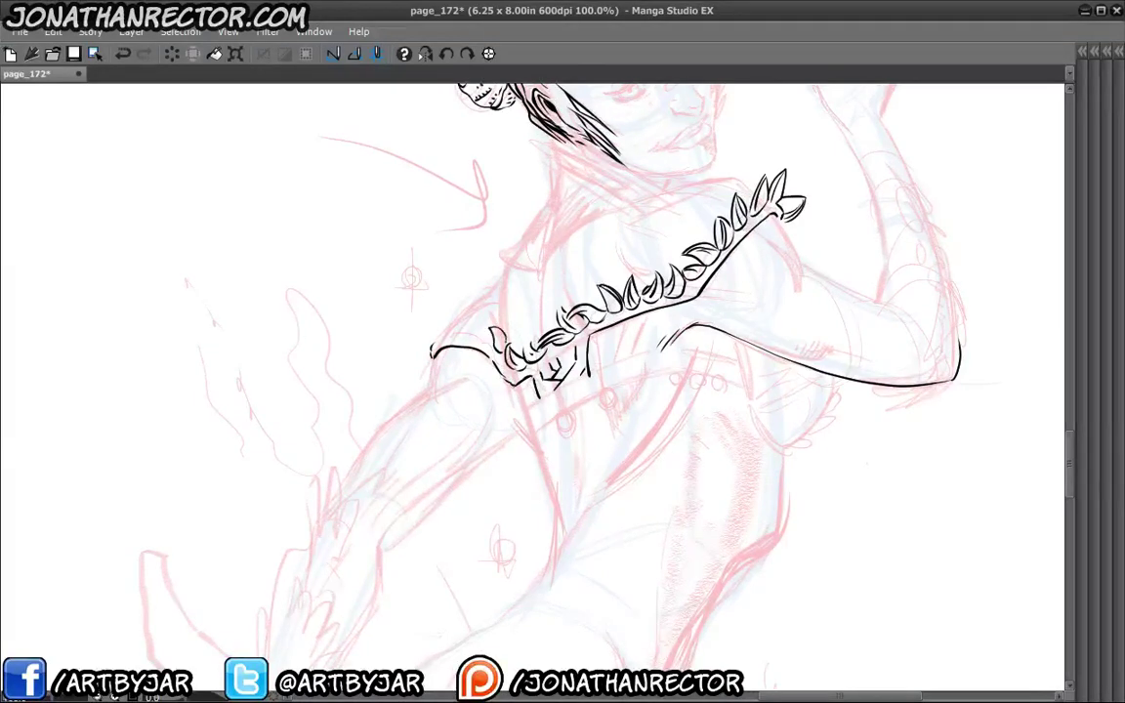
mouse_move(495, 342)
mouse_down()
mouse_move(436, 315)
mouse_move(423, 342)
mouse_up()
drag(435, 349, 426, 358)
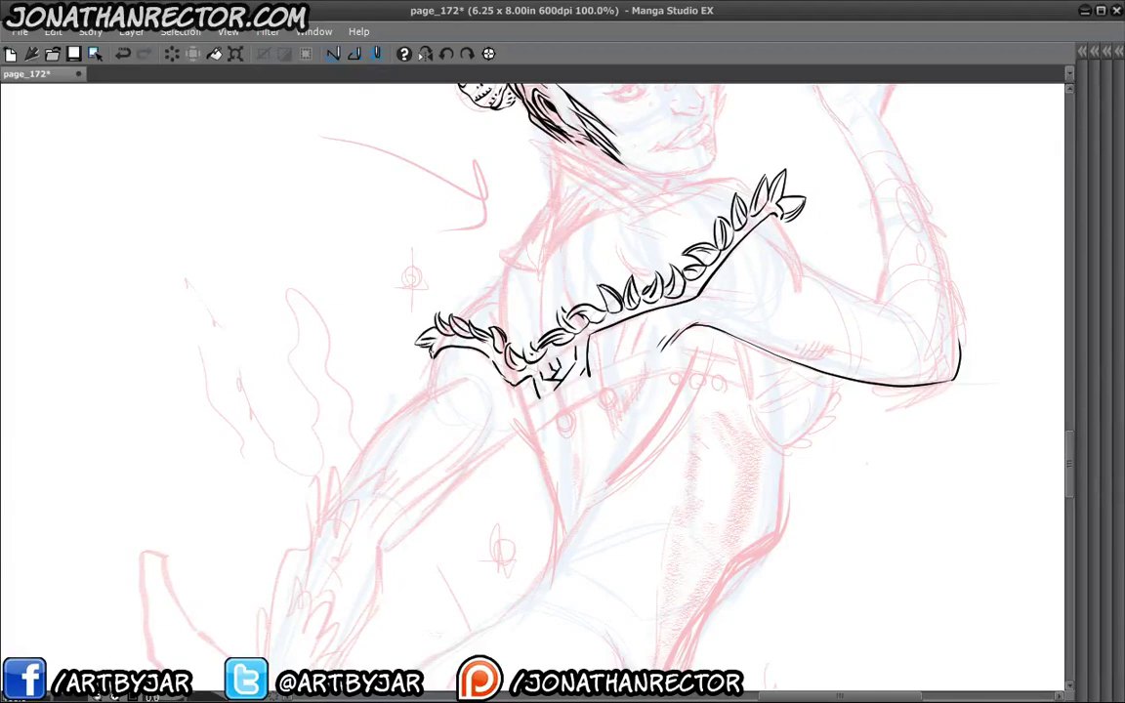
Ink the top contour of the raised arm's shoulder and short shoulder-blade strokes behind the scale trim.
key(ctrl+minus)
drag(337, 406, 333, 477)
key(ctrl+plus)
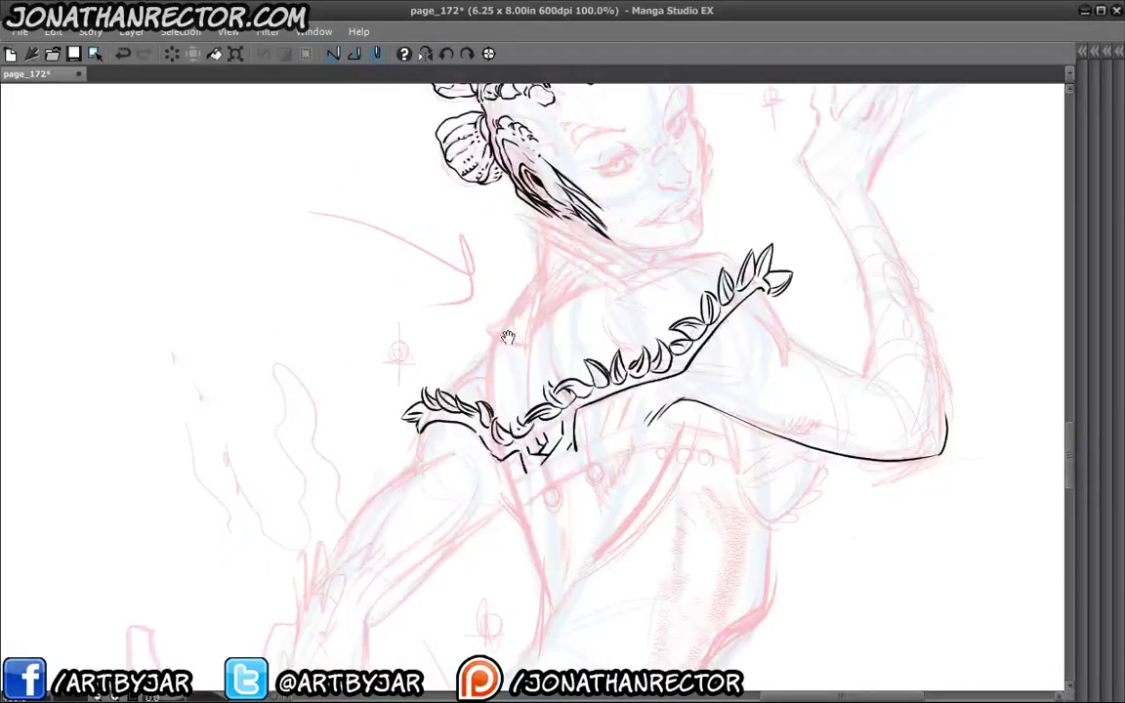
drag(537, 341, 608, 360)
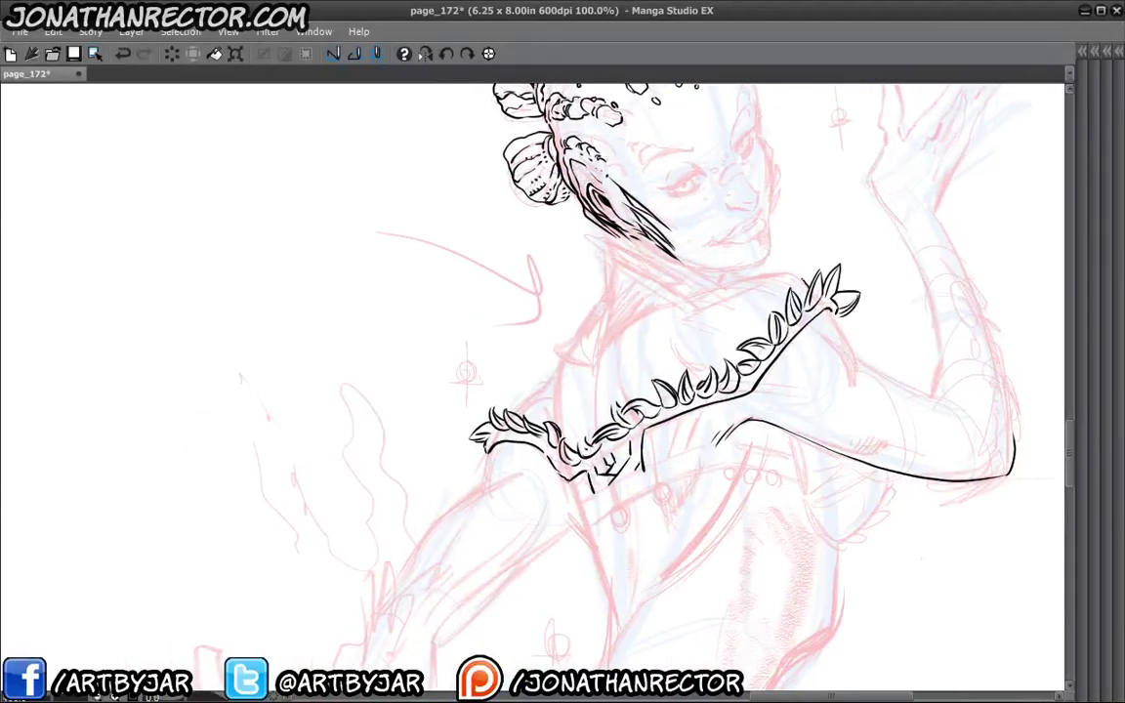
mouse_move(791, 273)
mouse_down()
mouse_move(742, 278)
mouse_move(664, 325)
mouse_move(708, 257)
mouse_move(686, 284)
mouse_up()
drag(625, 351, 450, 494)
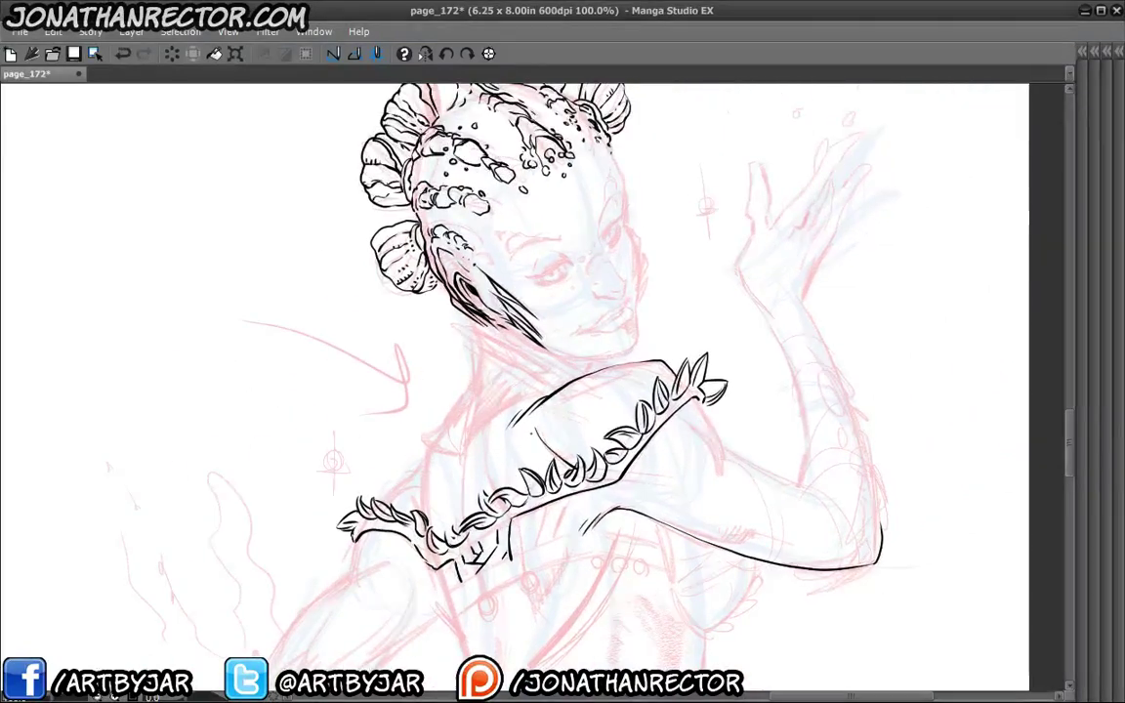
drag(474, 443, 385, 372)
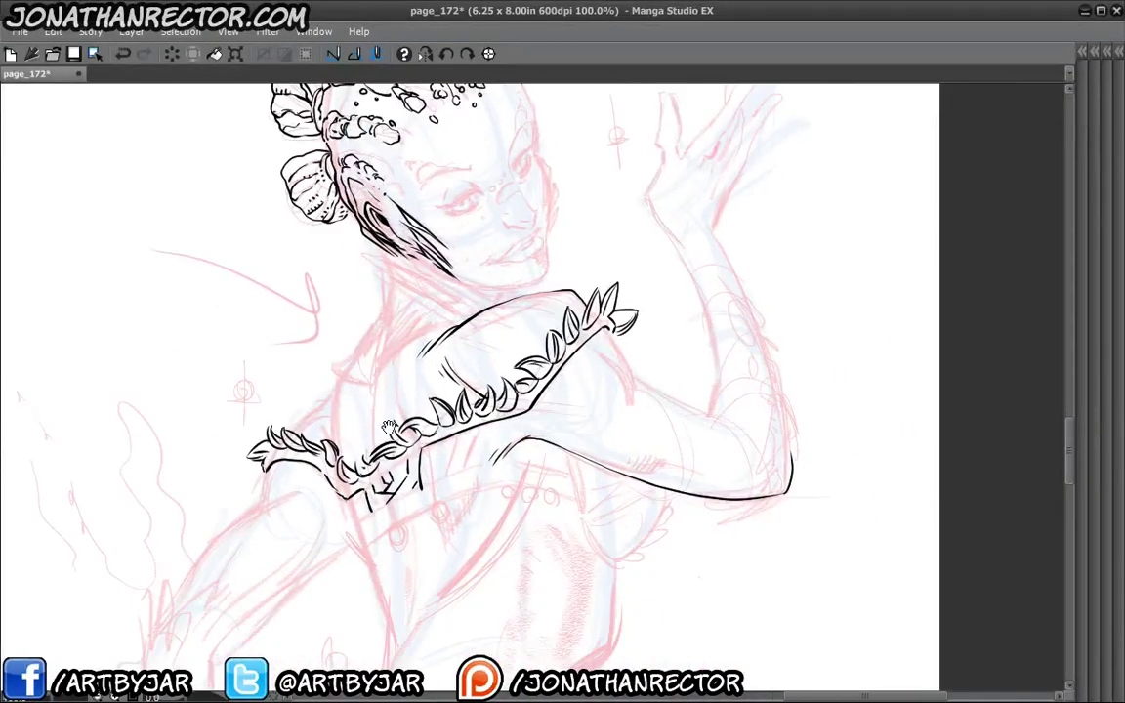
drag(345, 455, 332, 326)
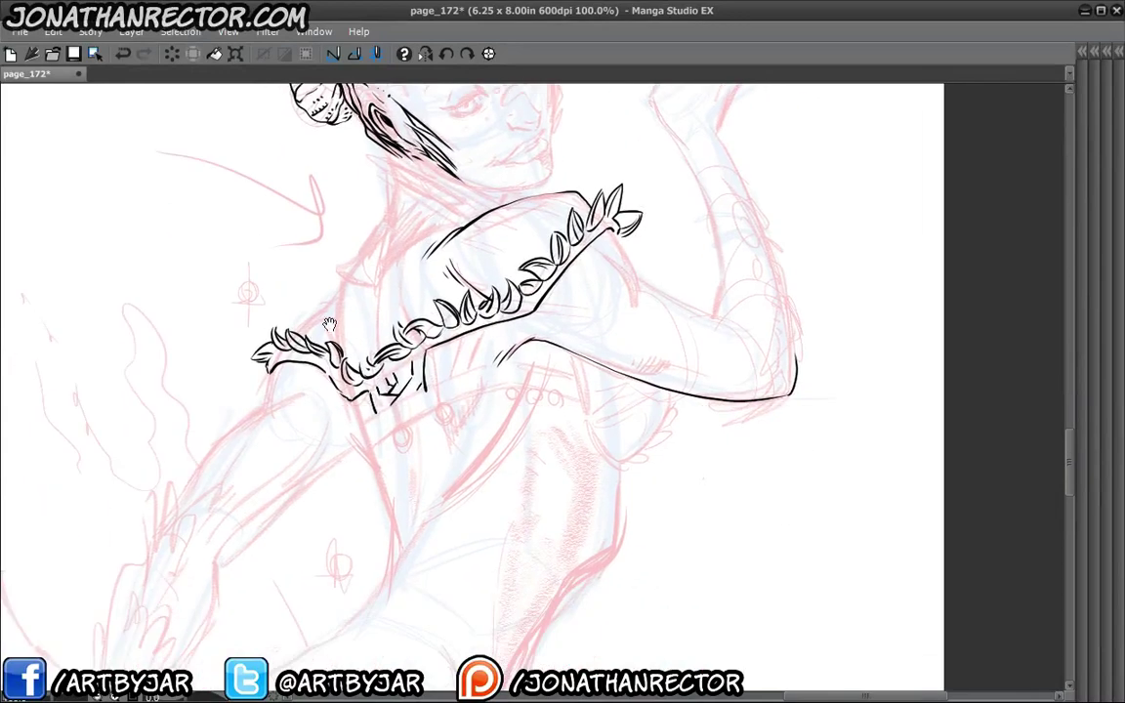
mouse_move(378, 396)
mouse_down()
mouse_move(410, 355)
mouse_move(417, 447)
mouse_up()
drag(428, 261, 488, 289)
drag(457, 346, 465, 338)
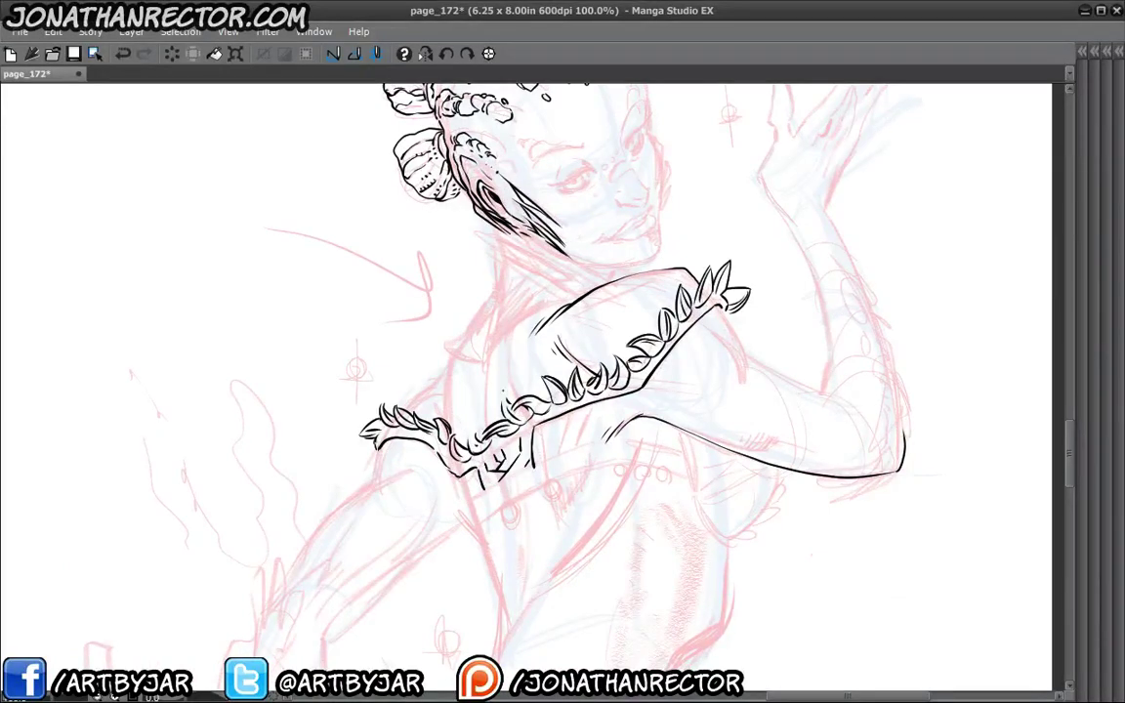
Draw a simple demonstration figure with an oval head, neck, shoulders and arms in the blank area beside the mermaid.
drag(246, 410, 349, 461)
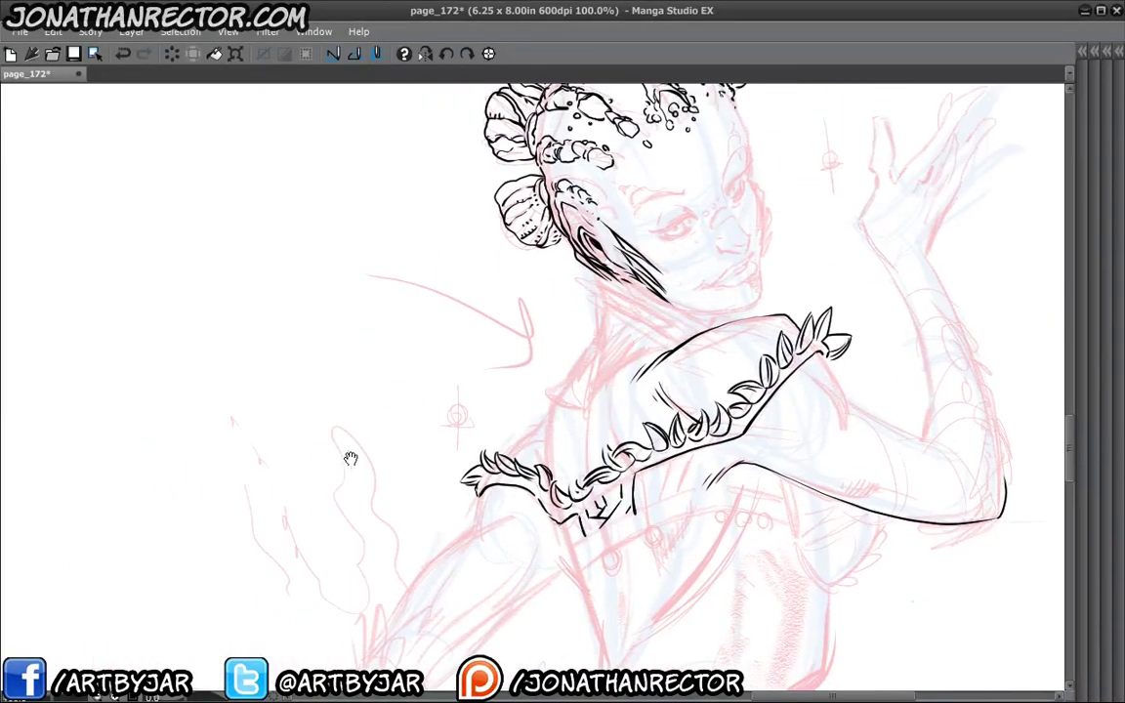
drag(290, 348, 328, 373)
drag(324, 217, 331, 236)
mouse_move(334, 175)
mouse_down()
mouse_move(290, 242)
mouse_move(330, 229)
mouse_move(325, 263)
mouse_move(292, 265)
mouse_move(401, 298)
mouse_up()
drag(404, 303, 412, 390)
drag(377, 337, 360, 381)
mouse_move(256, 342)
mouse_down()
mouse_move(270, 381)
mouse_move(264, 344)
mouse_up()
mouse_move(291, 278)
mouse_down()
mouse_move(228, 329)
mouse_move(228, 391)
mouse_up()
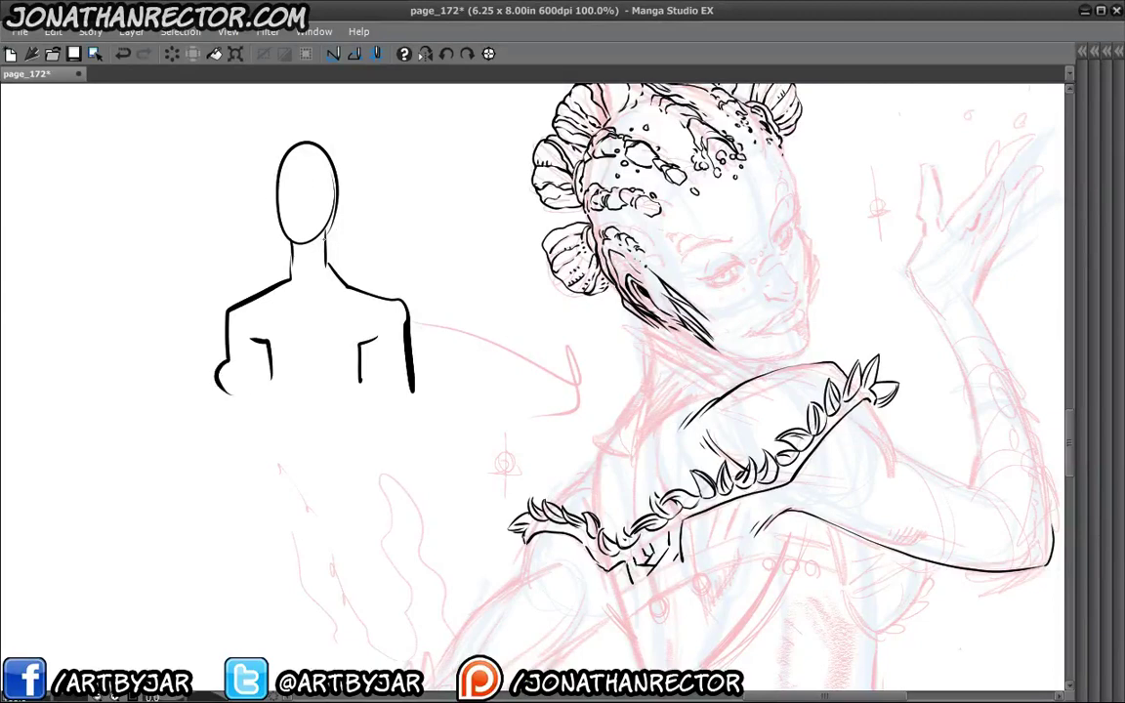
Try out curved collar and neckline strokes around the demonstration figure's neck and shoulders.
mouse_move(326, 240)
mouse_down()
mouse_move(289, 245)
mouse_move(357, 291)
mouse_move(278, 286)
mouse_up()
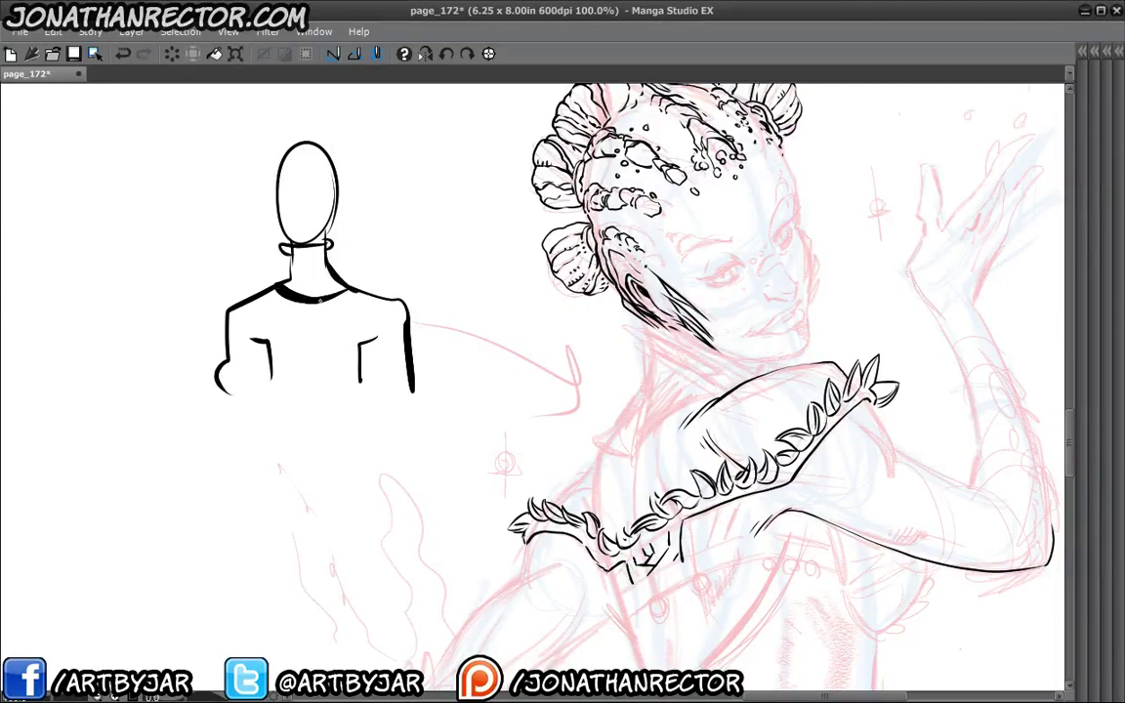
drag(351, 288, 288, 258)
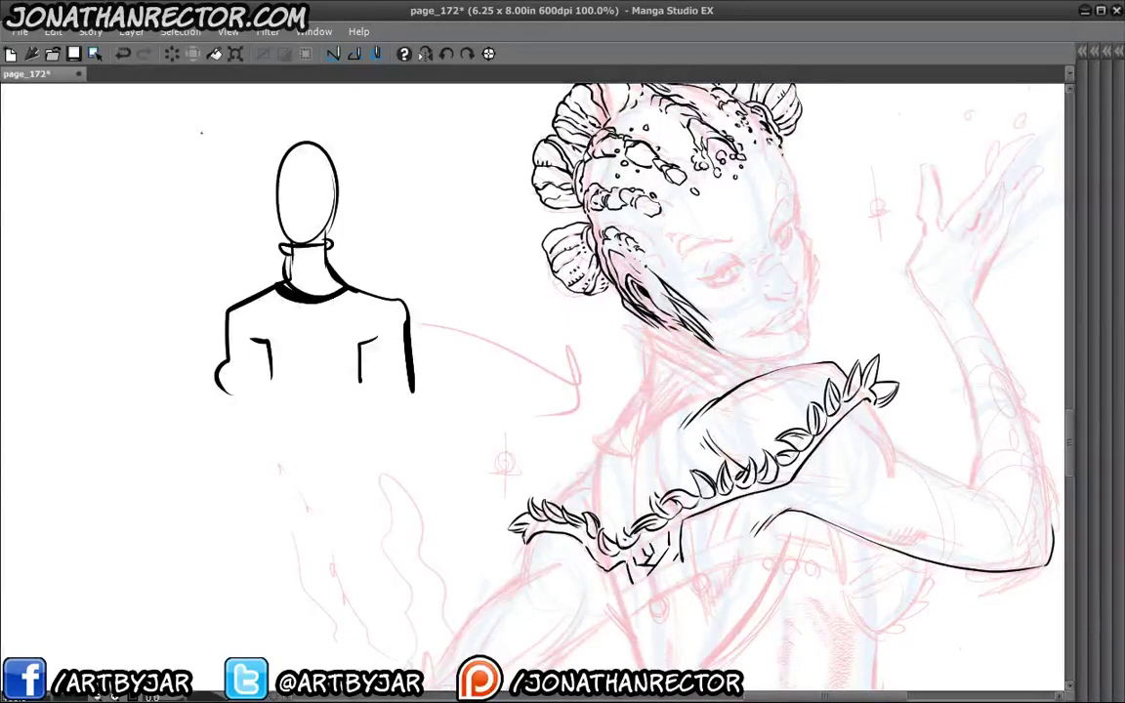
key(ctrl+z)
key(ctrl+z)
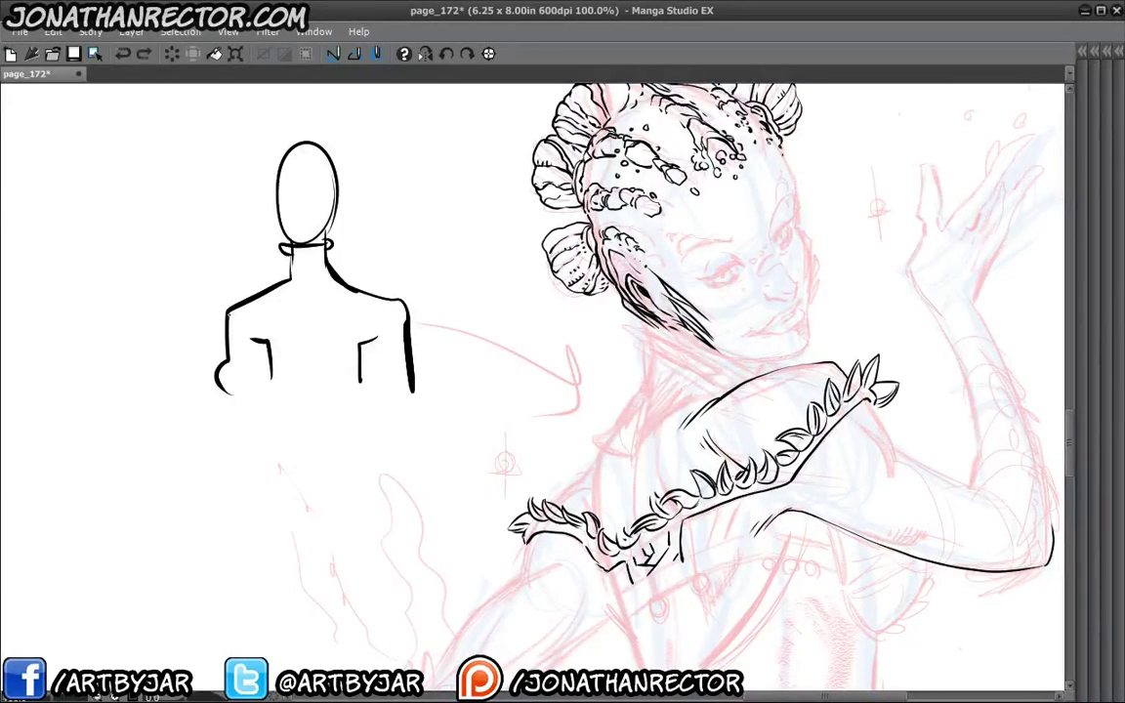
mouse_move(229, 312)
mouse_down()
mouse_move(375, 323)
mouse_move(402, 301)
mouse_up()
mouse_move(328, 251)
mouse_down()
mouse_move(364, 295)
mouse_move(353, 312)
mouse_move(240, 315)
mouse_up()
Undo all the strokes of the demonstration figure.
key(ctrl+z)
key(ctrl+z)
key(ctrl+z)
key(ctrl+z)
key(ctrl+z)
key(ctrl+z)
key(ctrl+z)
key(ctrl+z)
key(ctrl+z)
key(ctrl+z)
key(ctrl+z)
key(ctrl+z)
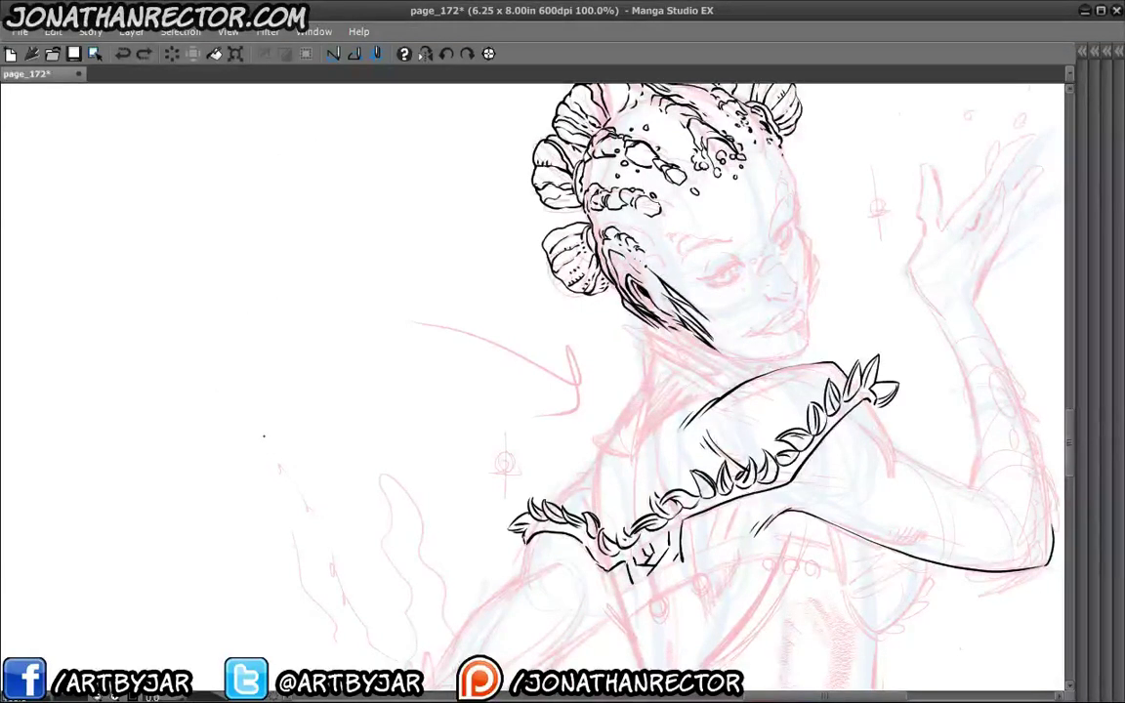
Ink the curved shoulder muscle line below the end of the scale trim and add short hatch marks inside it.
key(Tab)
key(Tab)
drag(588, 489, 369, 372)
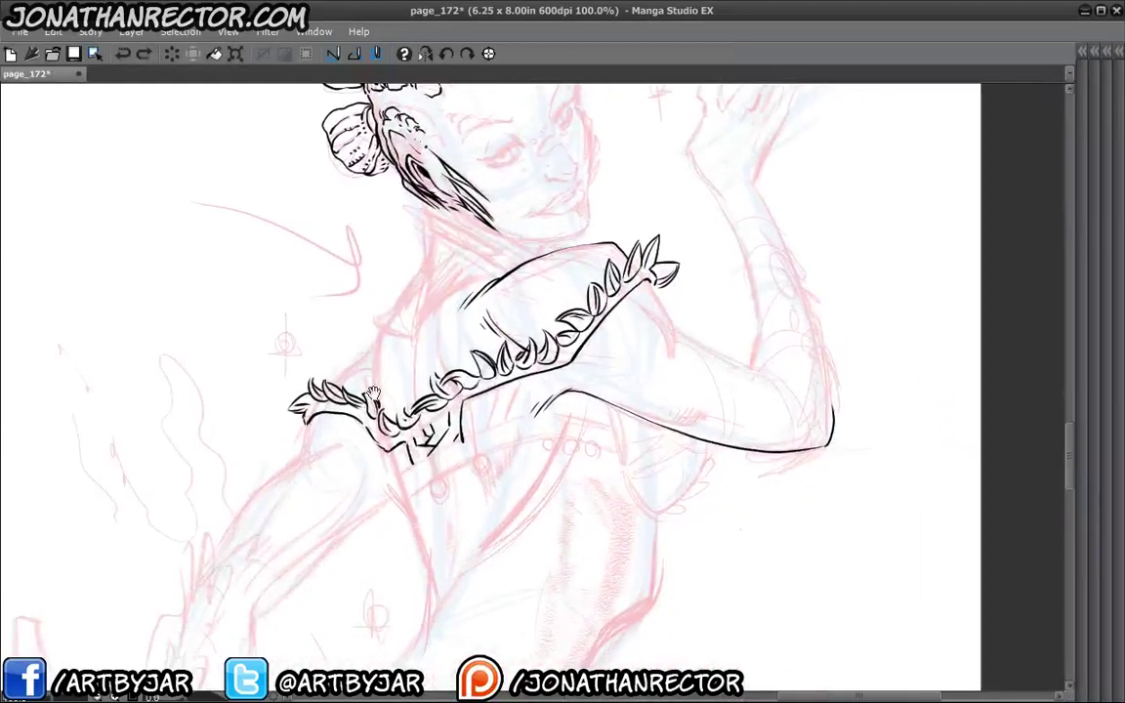
drag(356, 424, 348, 333)
drag(500, 209, 276, 304)
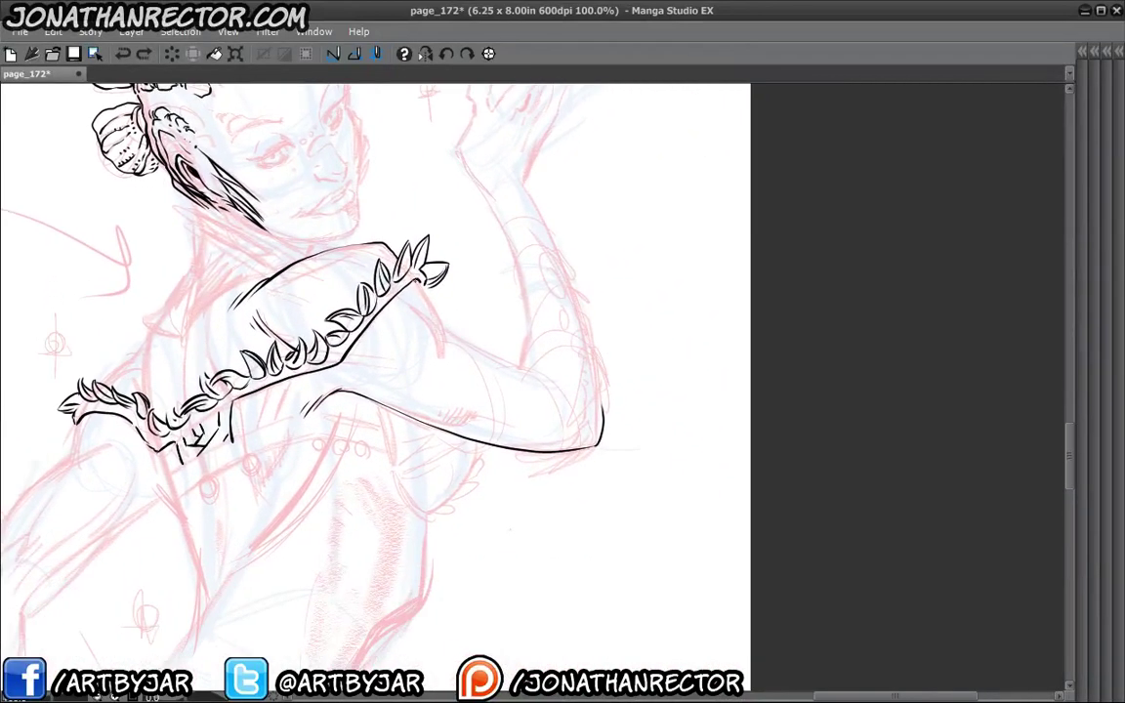
mouse_move(422, 278)
mouse_down()
mouse_move(441, 363)
mouse_move(432, 333)
mouse_up()
drag(424, 311, 427, 325)
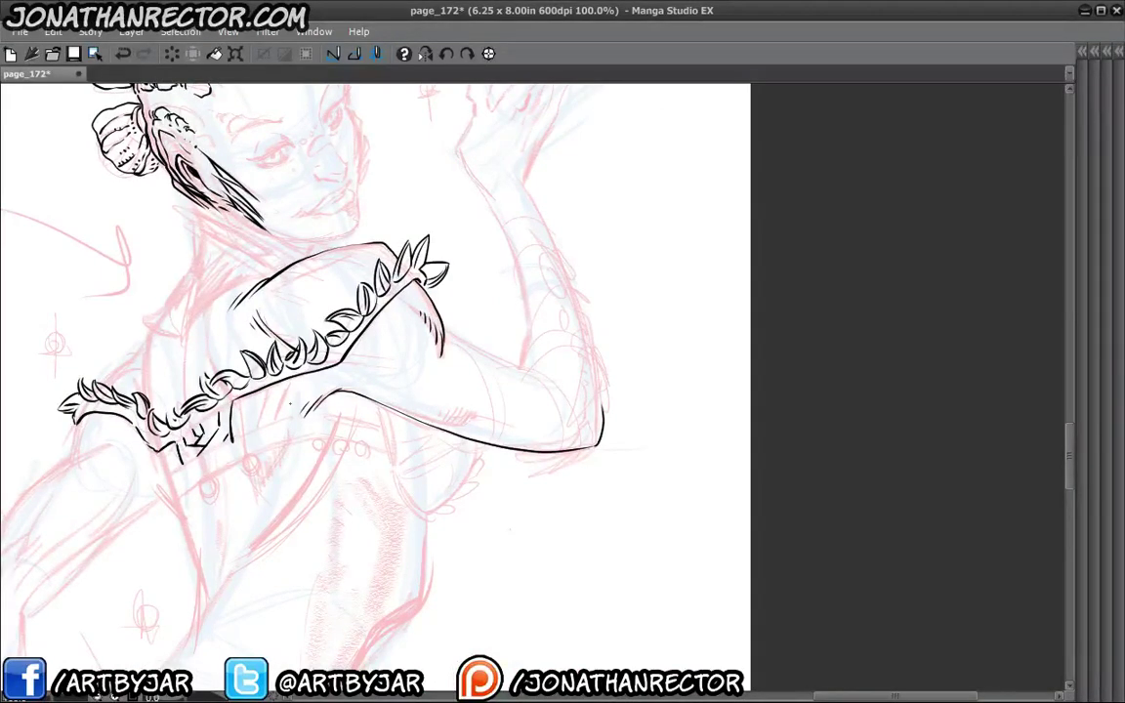
drag(266, 391, 244, 399)
drag(367, 382, 284, 333)
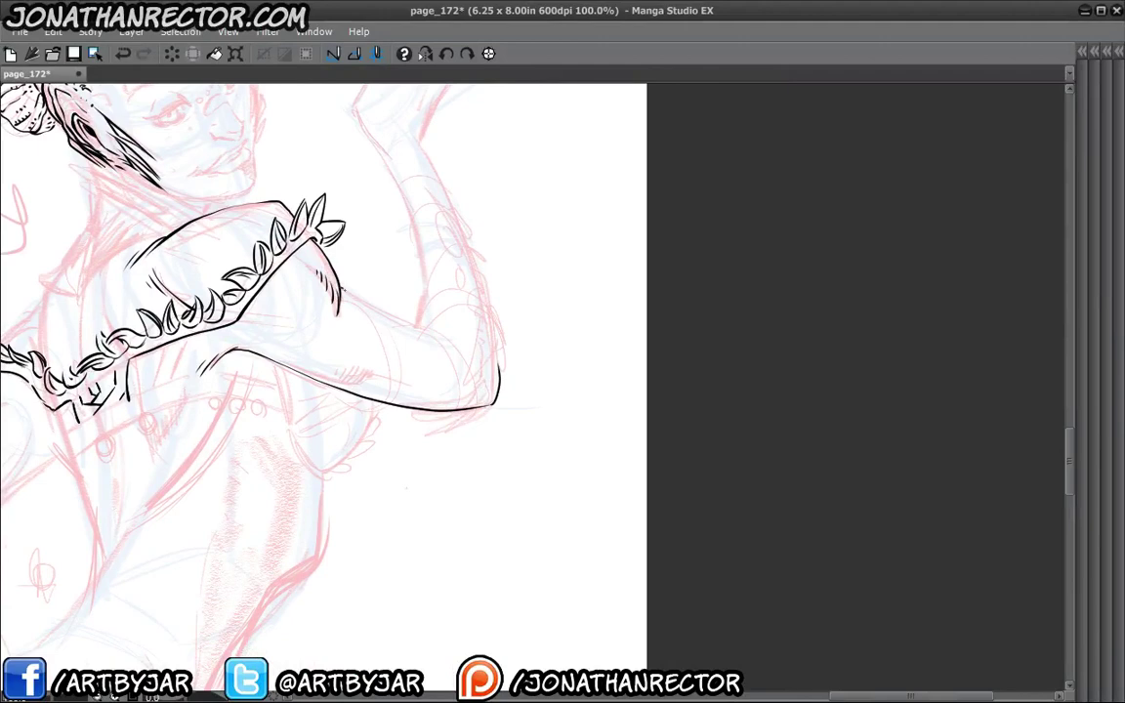
Ink the top contour of the raised upper arm to the elbow bend and a solid black crease near its underside.
drag(310, 259, 420, 314)
mouse_move(270, 389)
mouse_down()
mouse_move(295, 413)
mouse_move(240, 373)
mouse_up()
drag(326, 367, 369, 363)
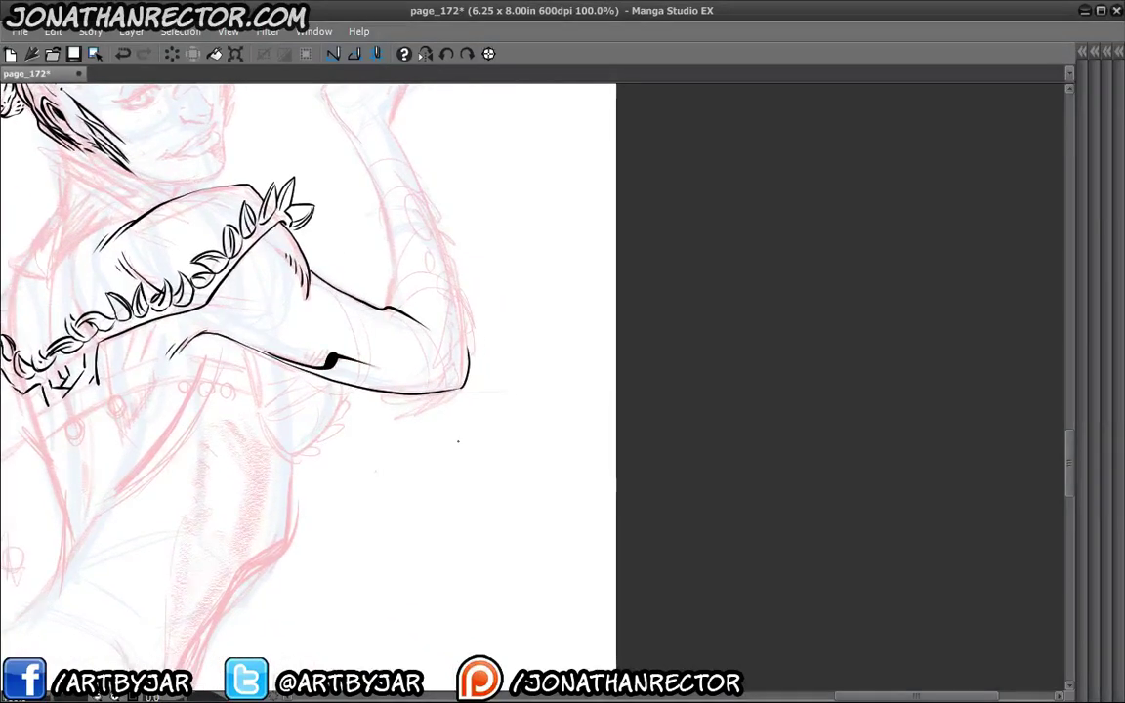
drag(372, 429, 554, 476)
drag(564, 350, 752, 285)
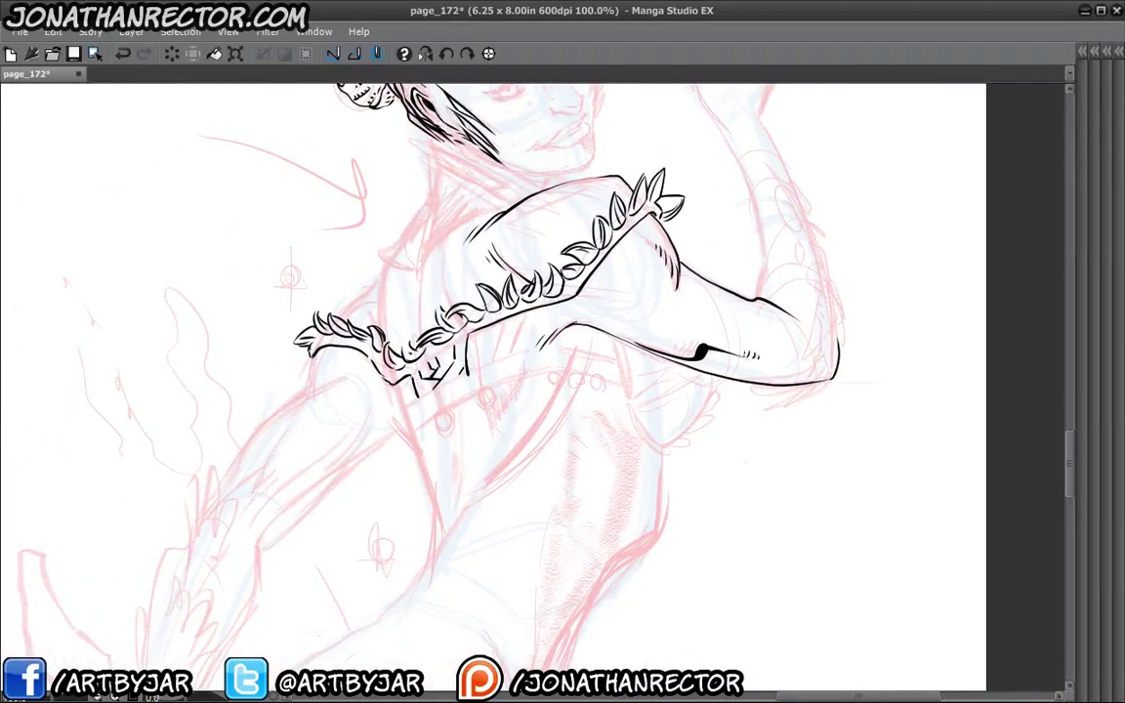
Add short hatching strokes around the black crease and along the underside of the upper arm.
drag(716, 340, 717, 348)
mouse_move(711, 338)
mouse_down()
mouse_move(702, 346)
mouse_move(710, 268)
mouse_move(711, 313)
mouse_up()
drag(705, 304, 706, 312)
drag(700, 303, 695, 307)
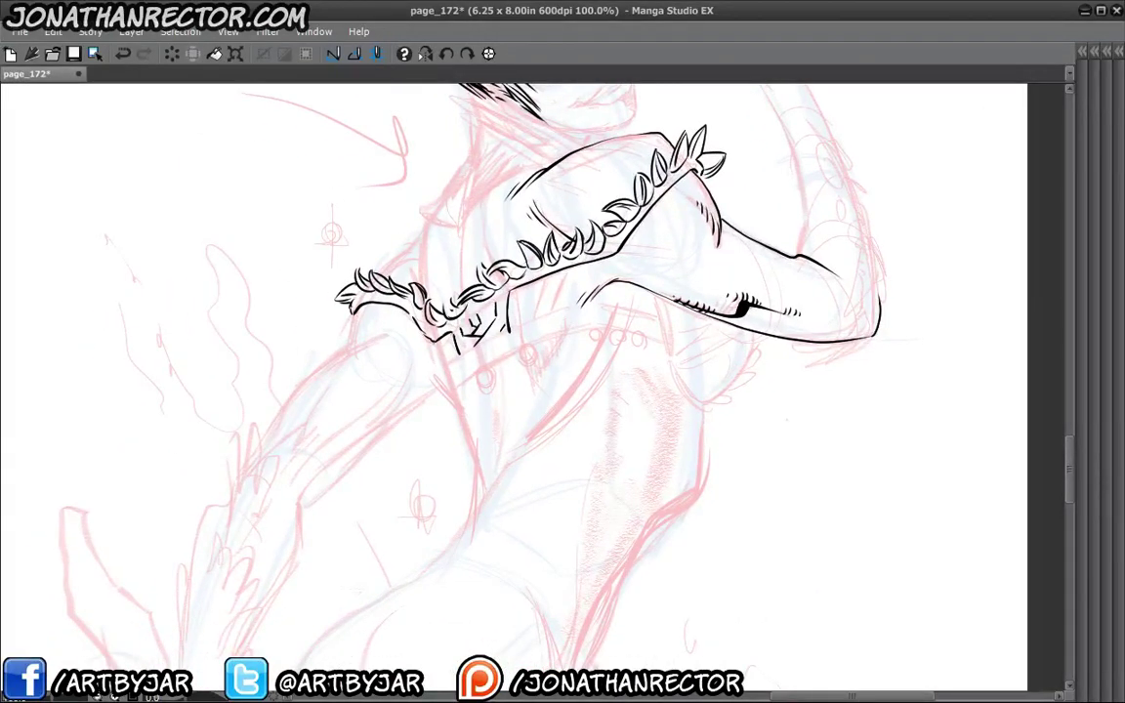
drag(610, 241, 389, 295)
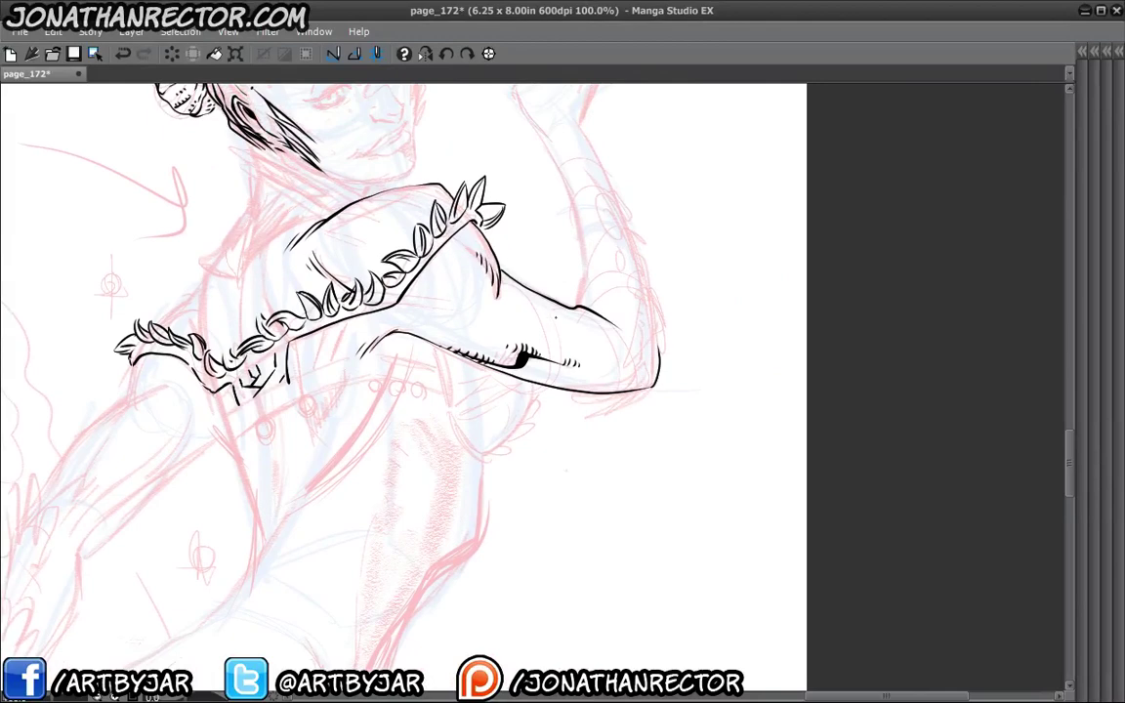
Ink a cluster of small rings and spots on the upper arm near the elbow.
mouse_move(556, 319)
mouse_down()
mouse_move(589, 328)
mouse_move(605, 352)
mouse_move(589, 352)
mouse_up()
drag(512, 332, 514, 332)
drag(311, 444, 419, 547)
drag(353, 464, 244, 334)
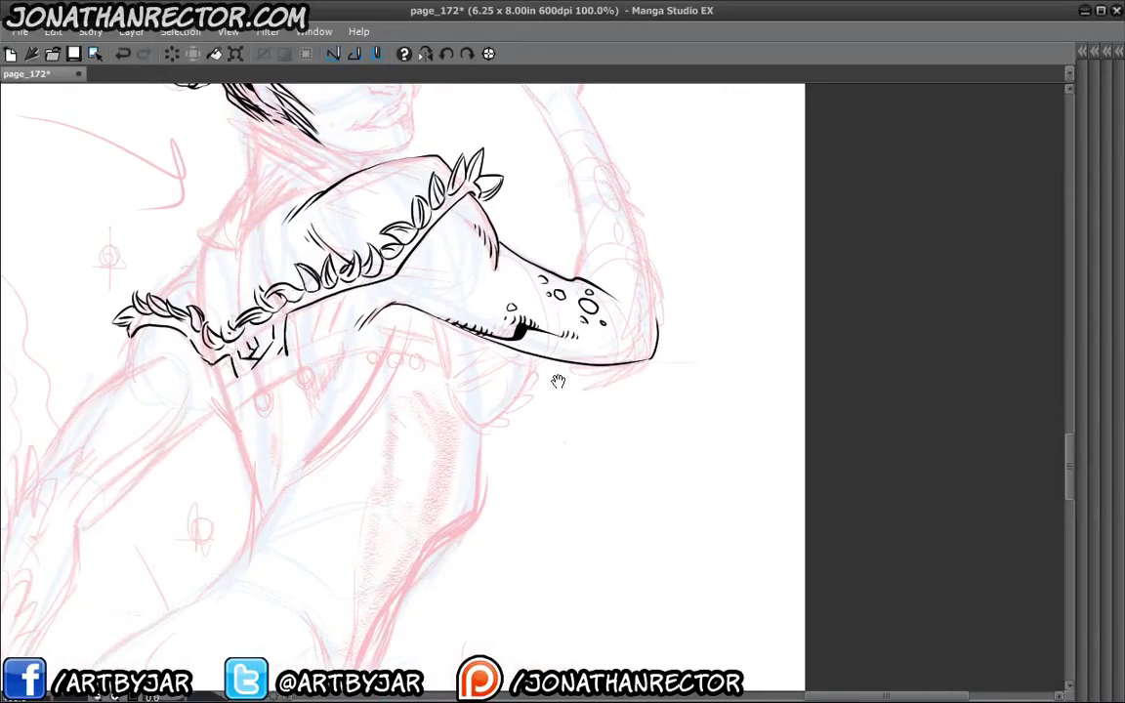
Ink drip-like tendrils with rounded tips around the outside and underside of the raised arm's elbow.
mouse_move(604, 350)
mouse_down()
mouse_move(641, 297)
mouse_move(694, 305)
mouse_move(639, 356)
mouse_move(665, 329)
mouse_move(641, 319)
mouse_move(616, 328)
mouse_up()
mouse_move(684, 275)
mouse_down()
mouse_move(666, 303)
mouse_move(683, 217)
mouse_move(711, 280)
mouse_move(698, 325)
mouse_move(698, 286)
mouse_up()
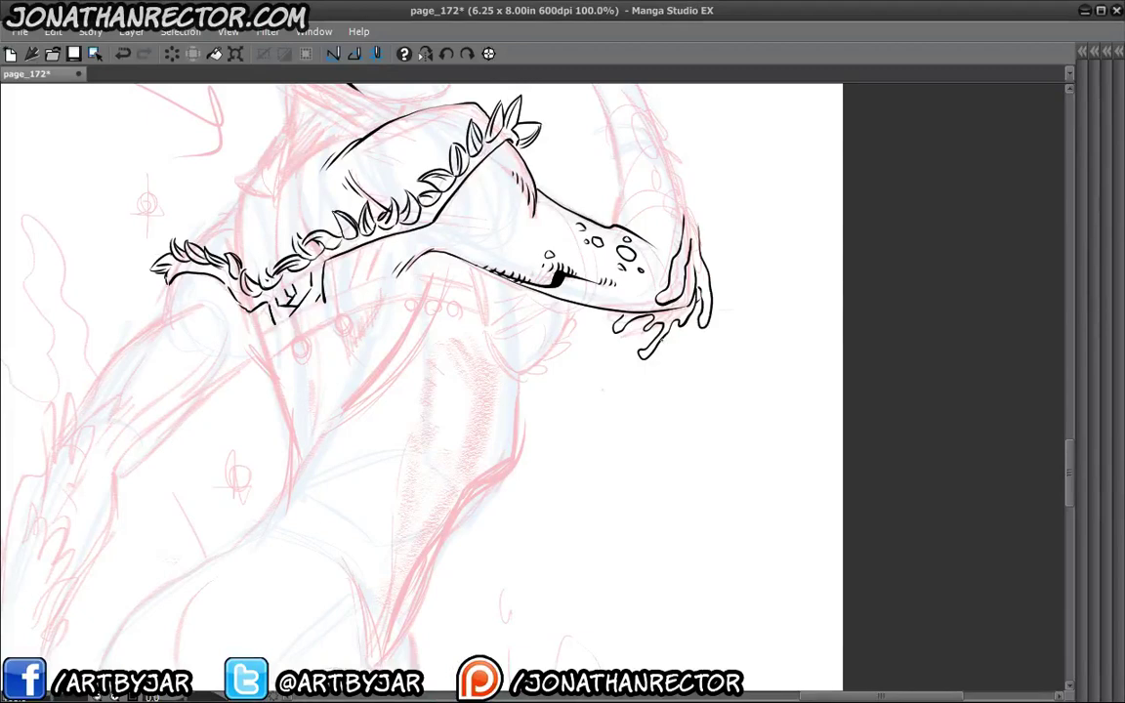
drag(650, 348, 663, 342)
Continue the drip-like tendrils up the outer forearm and ink the inner forearm contour above the elbow bend.
drag(566, 333, 519, 428)
alt+click(451, 281)
drag(232, 496, 250, 574)
drag(396, 300, 416, 380)
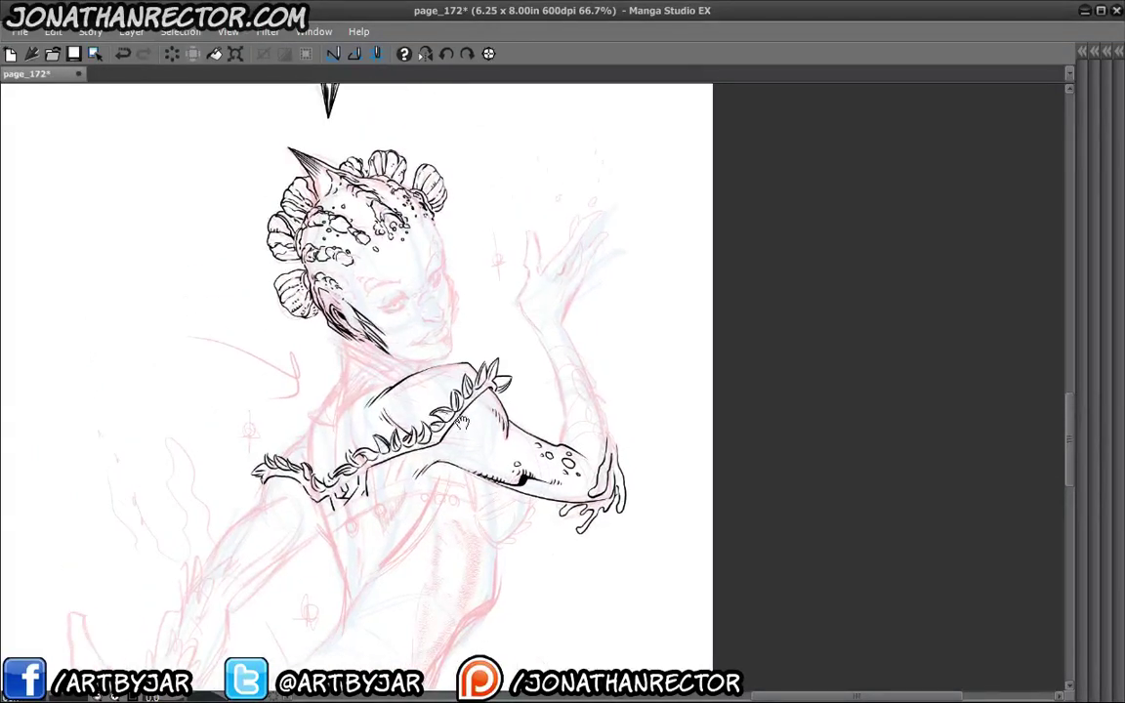
mouse_move(557, 444)
mouse_down()
mouse_move(573, 377)
mouse_move(623, 450)
mouse_up()
mouse_move(623, 451)
mouse_down()
mouse_move(573, 387)
mouse_move(609, 392)
mouse_move(579, 372)
mouse_move(611, 439)
mouse_up()
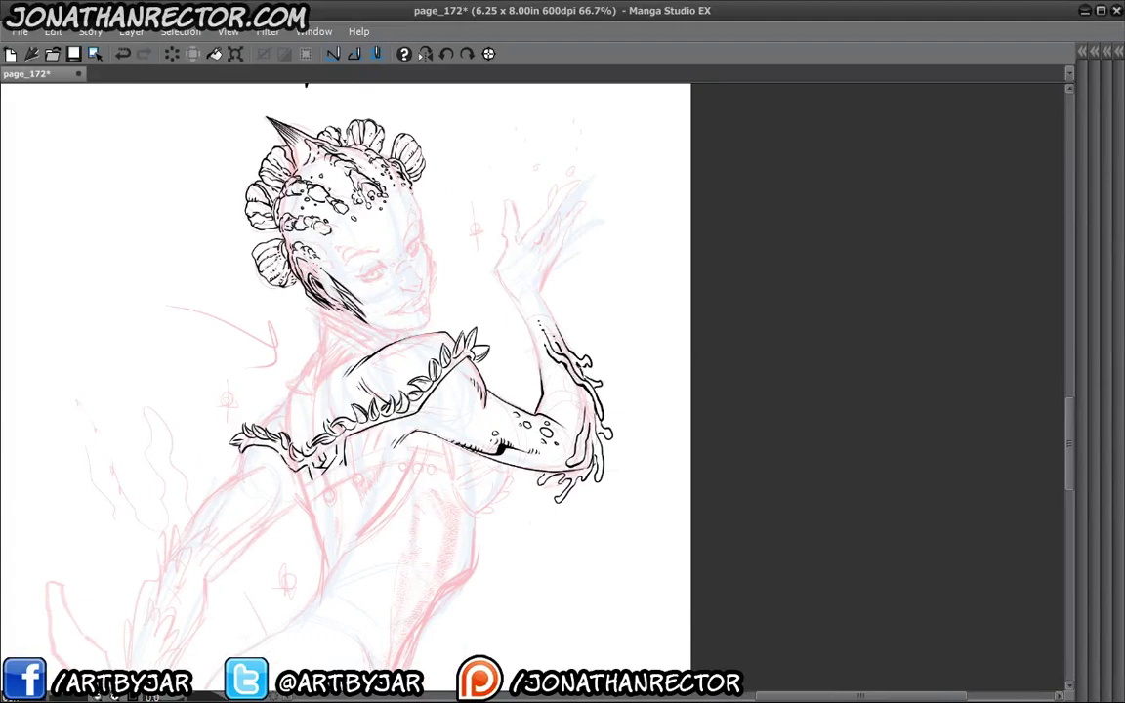
Ink additional hanging drips on the inside of the forearm tendrils, joining them to the elbow drips.
key(ctrl+minus)
key(ctrl+plus)
key(ctrl+plus)
drag(480, 454, 414, 442)
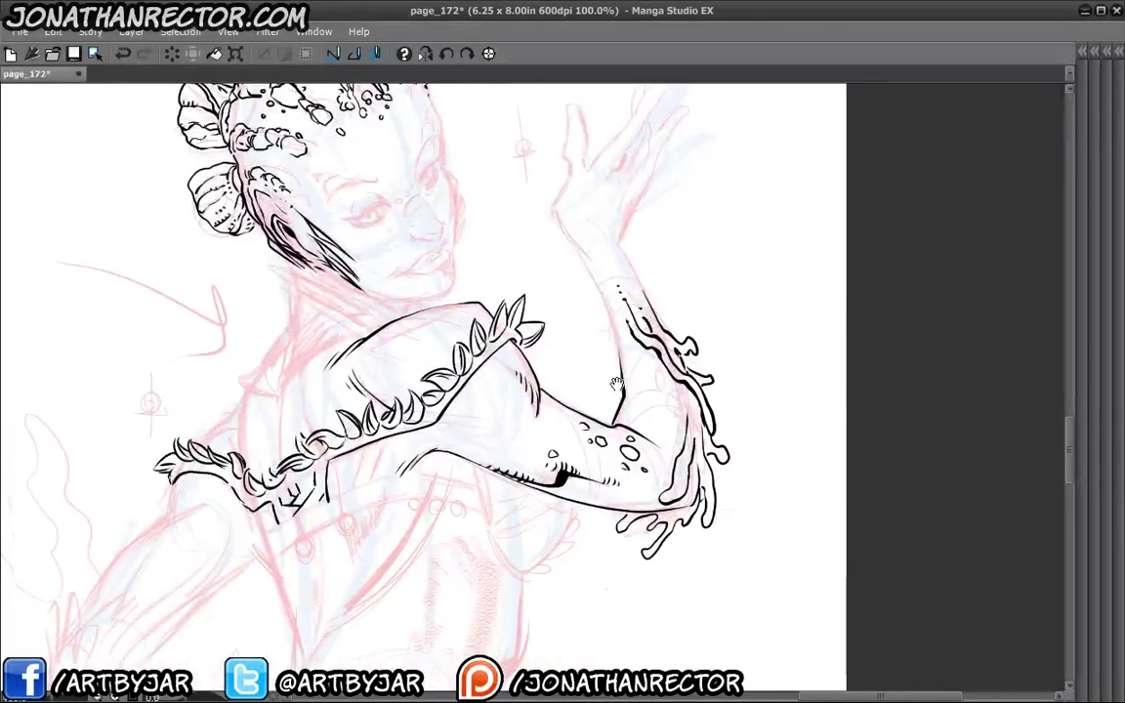
drag(666, 371, 663, 422)
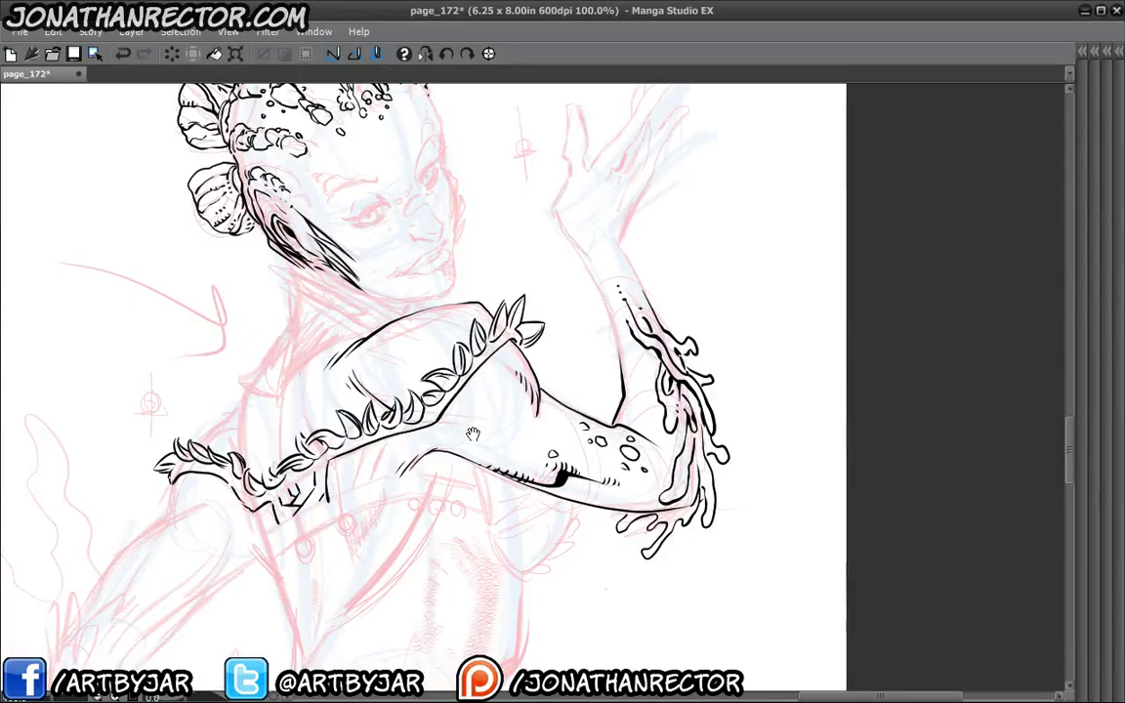
drag(473, 434, 466, 492)
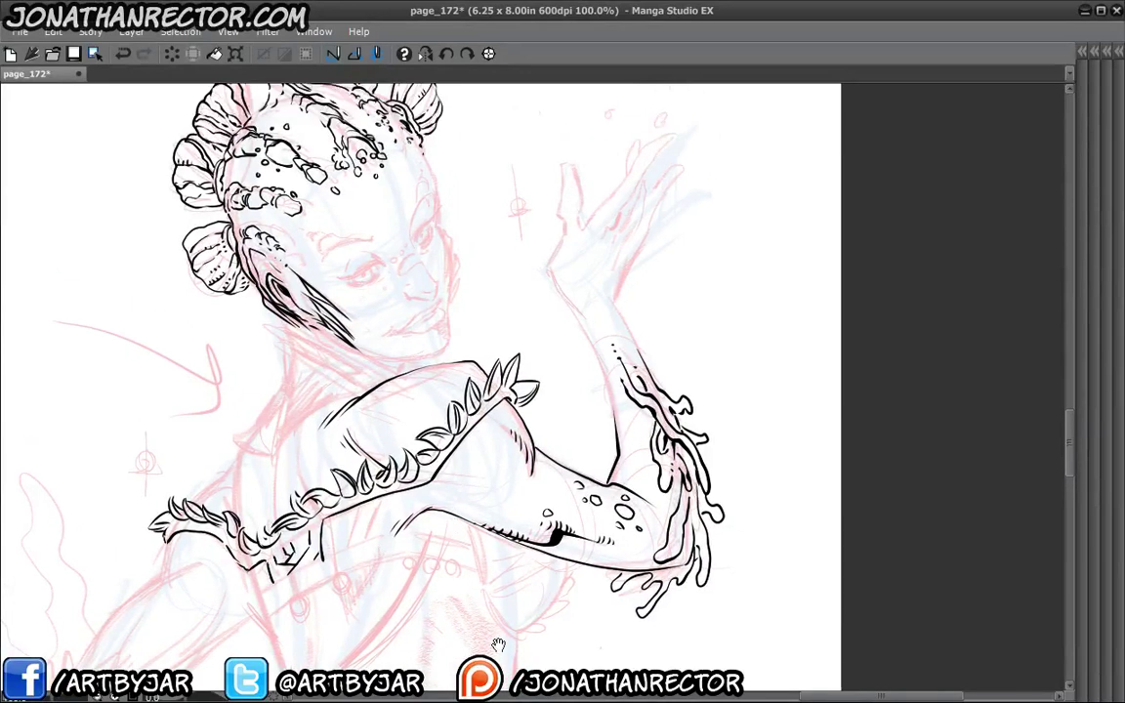
drag(356, 375, 383, 344)
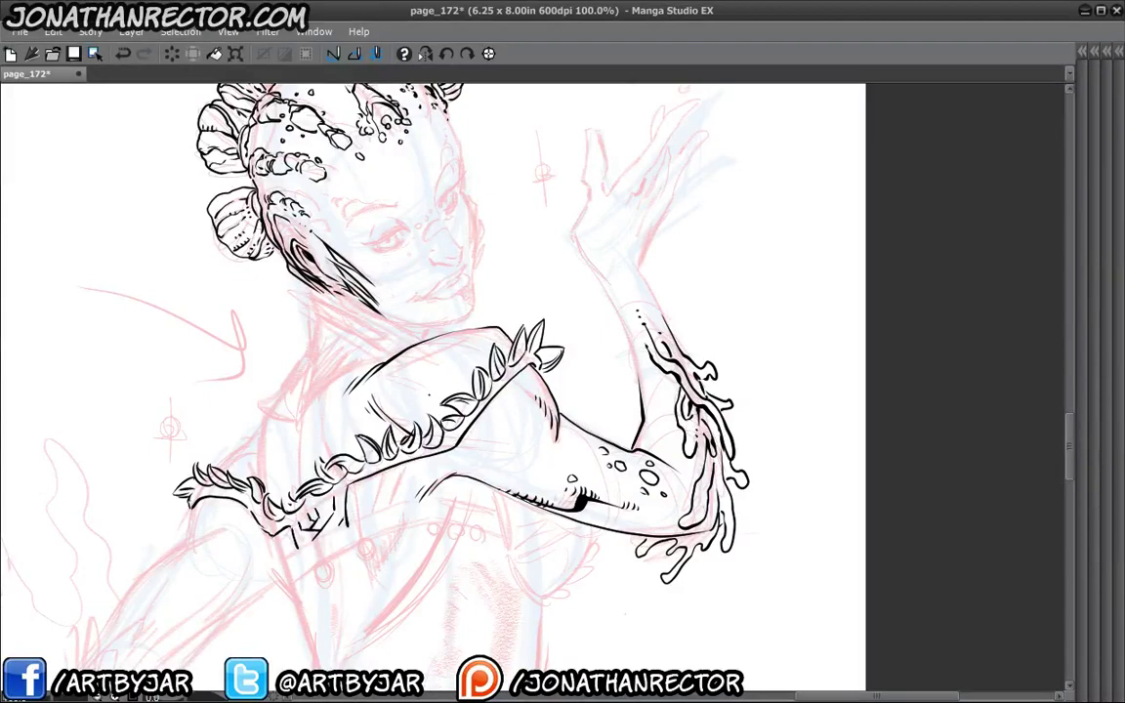
Add inner contour lines and small marks inside the drips around the elbow.
drag(507, 476, 390, 443)
scroll(576, 595, up, 2)
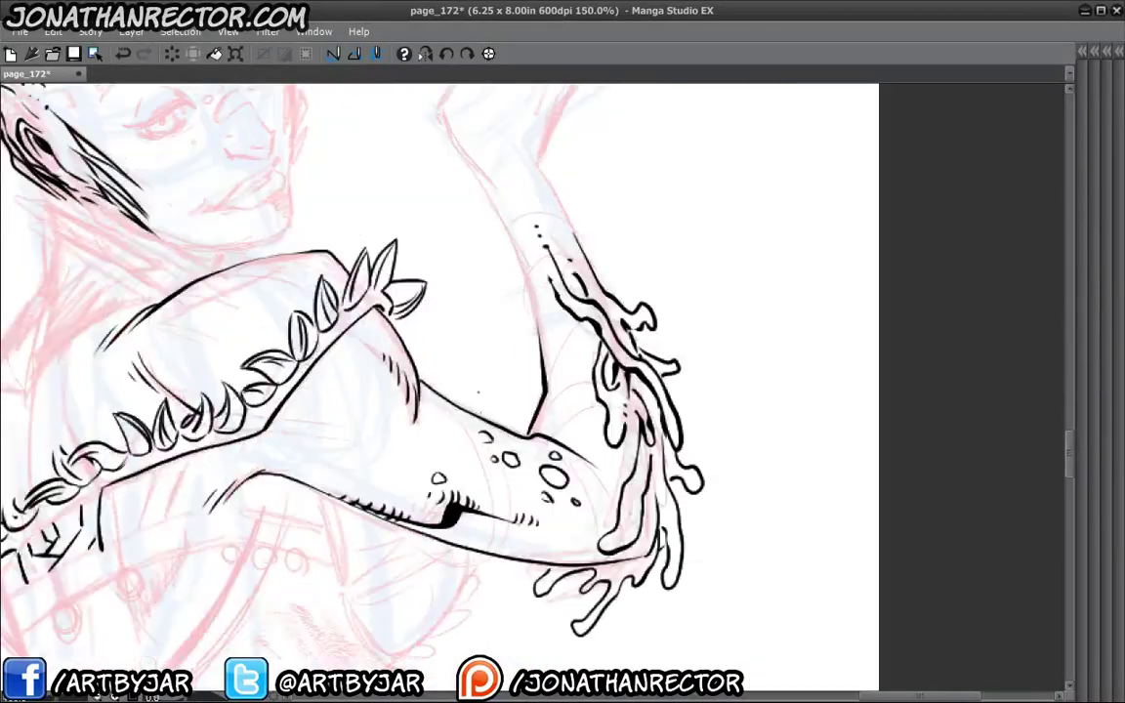
mouse_move(576, 411)
mouse_down()
mouse_move(590, 413)
mouse_move(599, 383)
mouse_move(579, 387)
mouse_move(601, 377)
mouse_up()
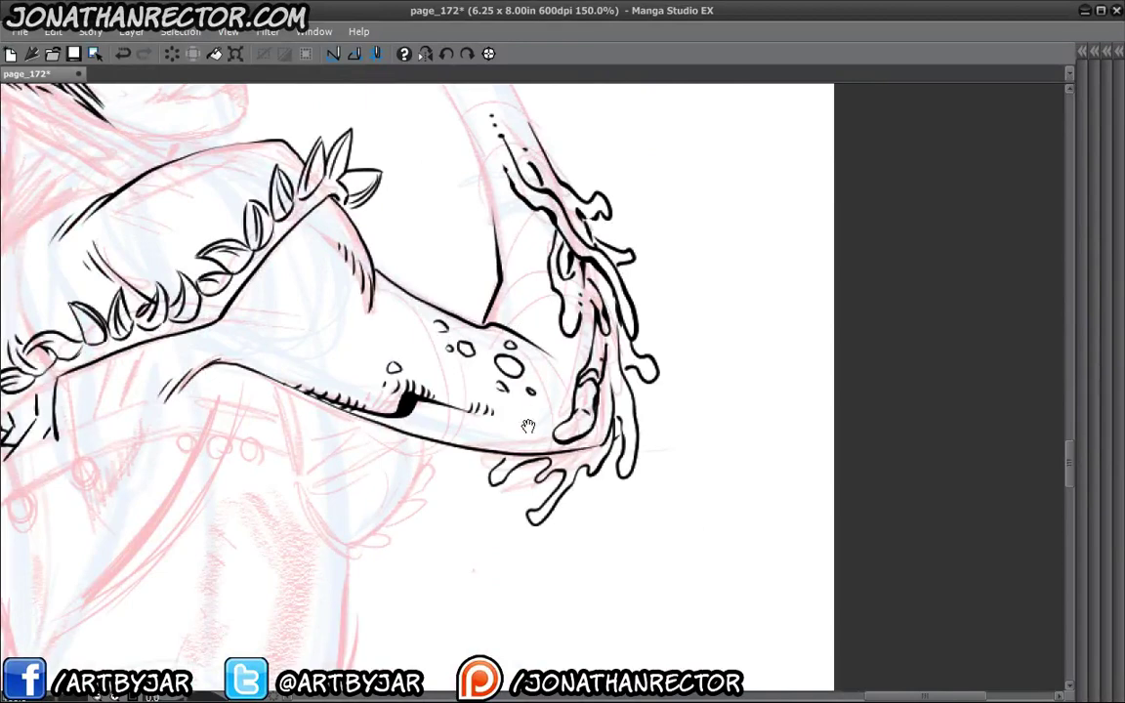
drag(528, 425, 513, 361)
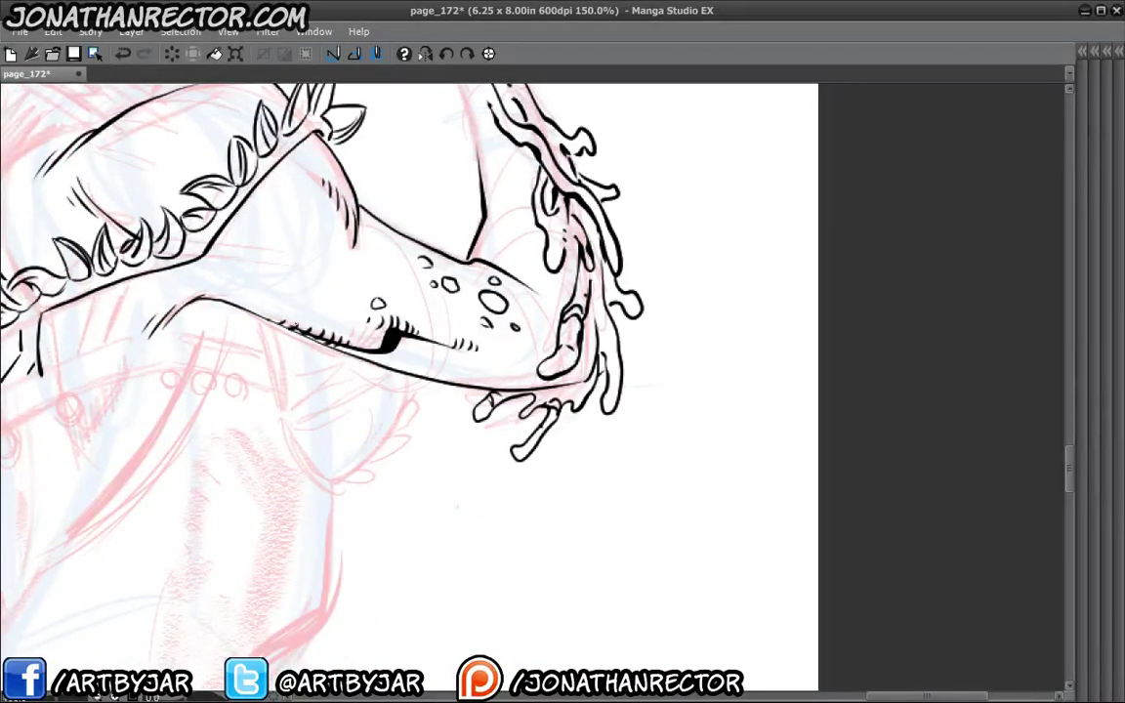
Ink a long hanging drip down the inner edge of the forearm to the elbow bend.
mouse_move(418, 229)
mouse_down()
mouse_move(407, 441)
mouse_move(422, 431)
mouse_up()
drag(464, 283, 470, 423)
key(ctrl+minus)
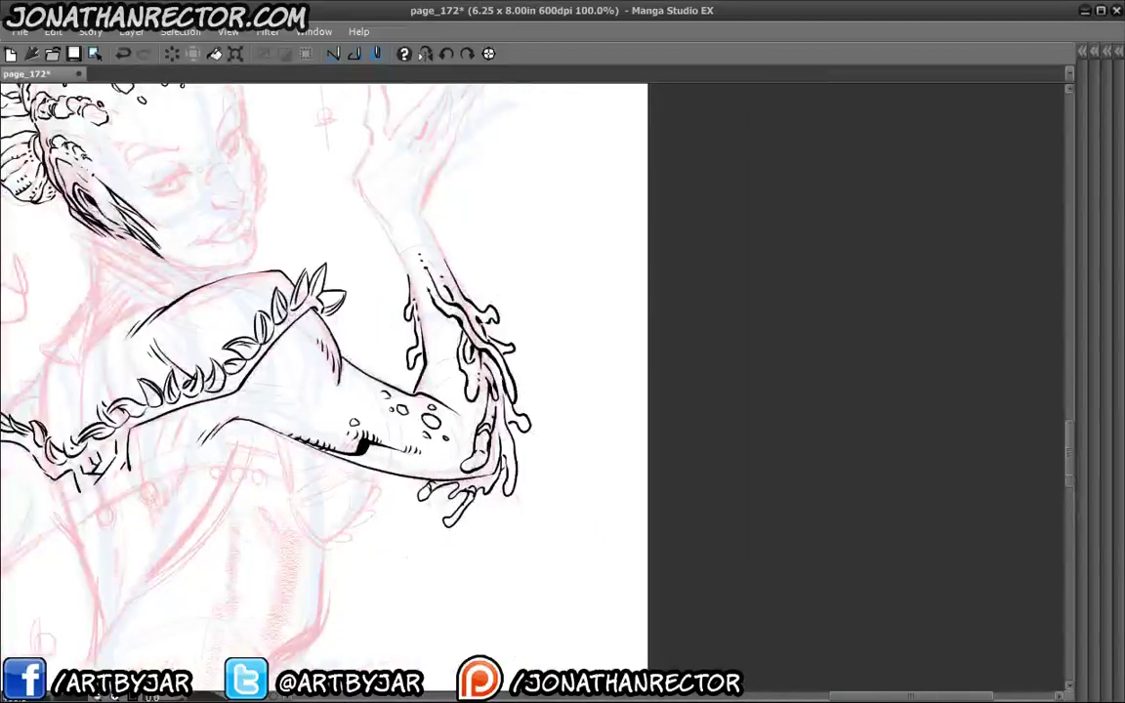
Ink a bumpy outer forearm edge with small rings and dots from the tendrils up to the wrist.
drag(381, 579, 403, 663)
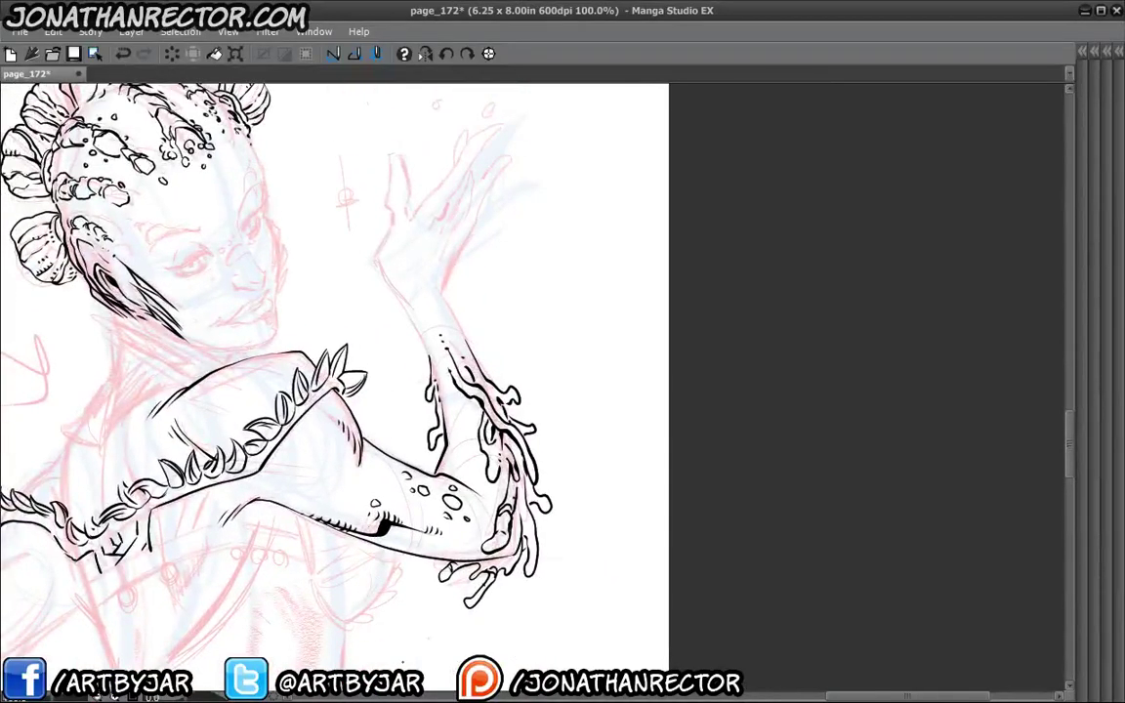
drag(403, 355, 446, 395)
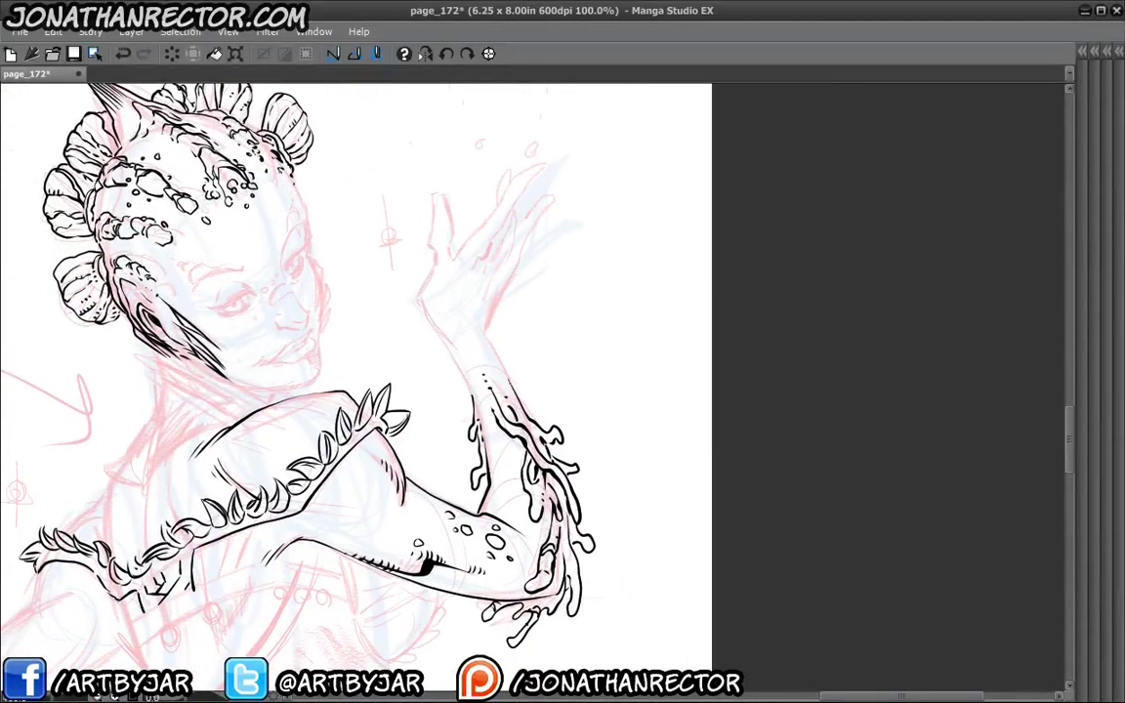
mouse_move(508, 376)
mouse_down()
mouse_move(475, 320)
mouse_move(519, 400)
mouse_up()
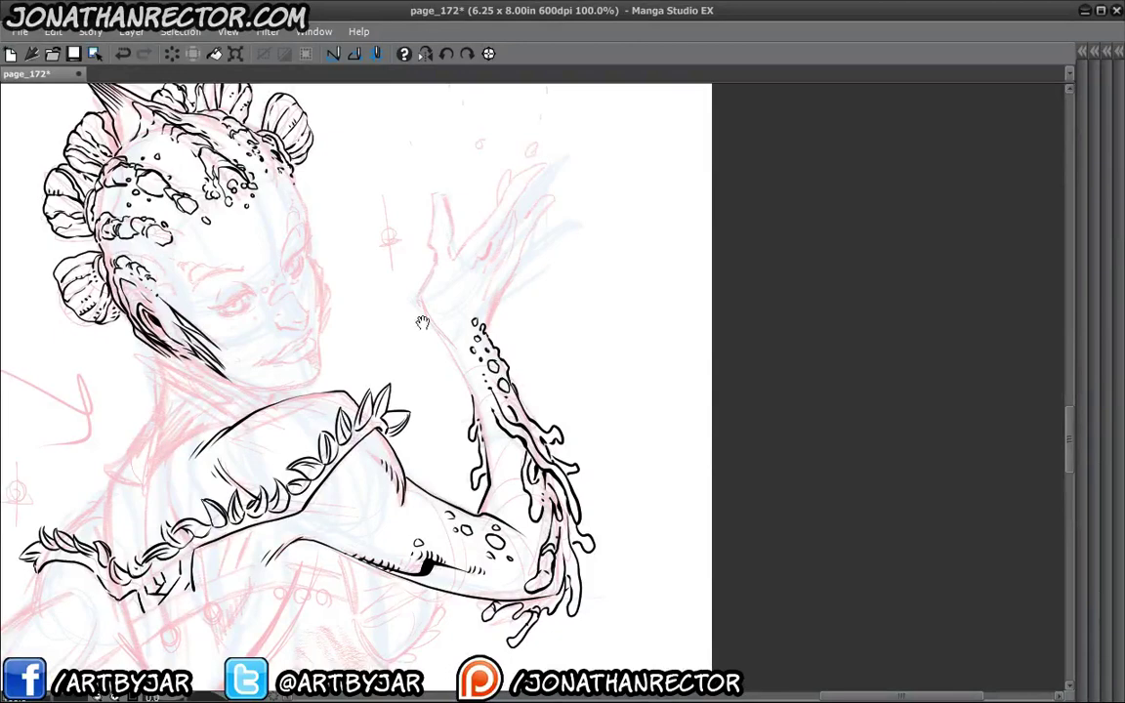
Close the top of the forearm's spotted patch at the wrist with a rounded, bumpy outline.
mouse_move(422, 323)
mouse_down()
mouse_move(444, 348)
mouse_move(509, 332)
mouse_move(497, 328)
mouse_move(485, 346)
mouse_move(488, 373)
mouse_up()
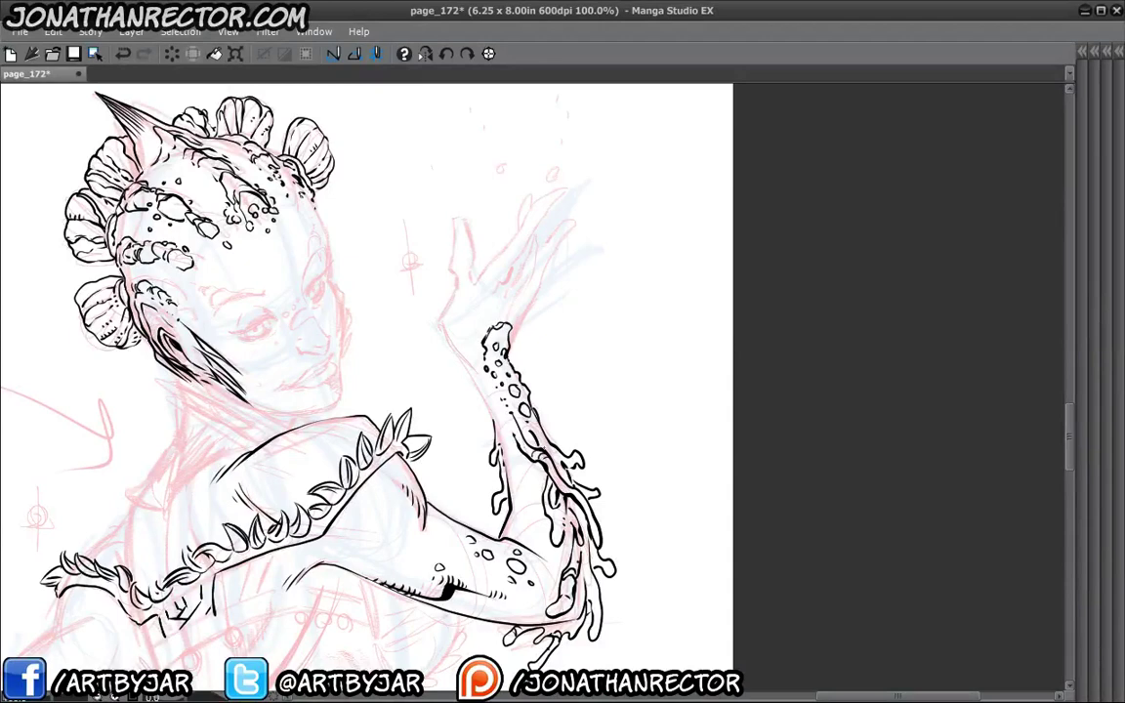
drag(583, 510, 553, 466)
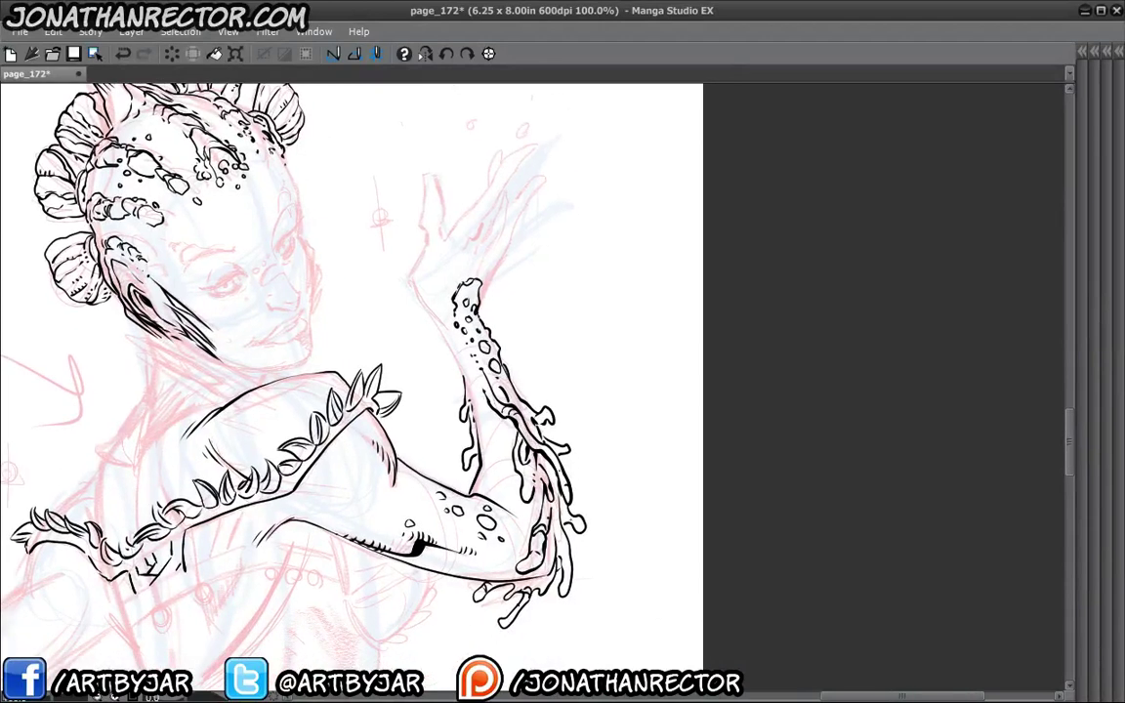
drag(499, 504, 485, 445)
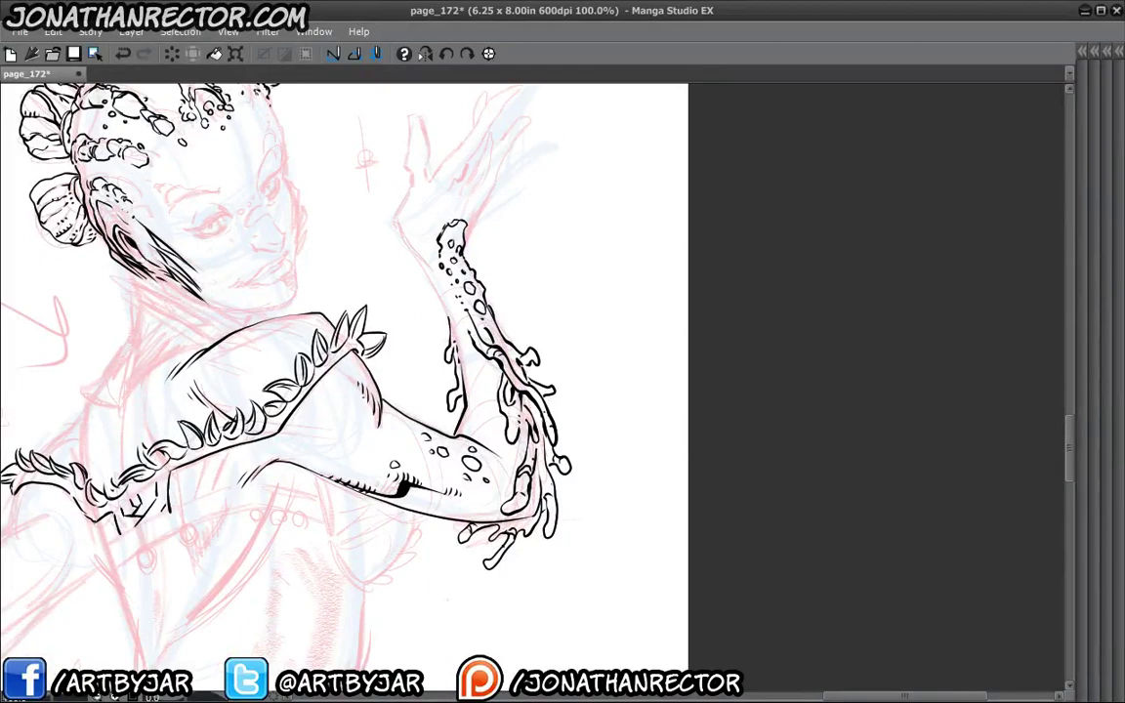
drag(291, 339, 427, 337)
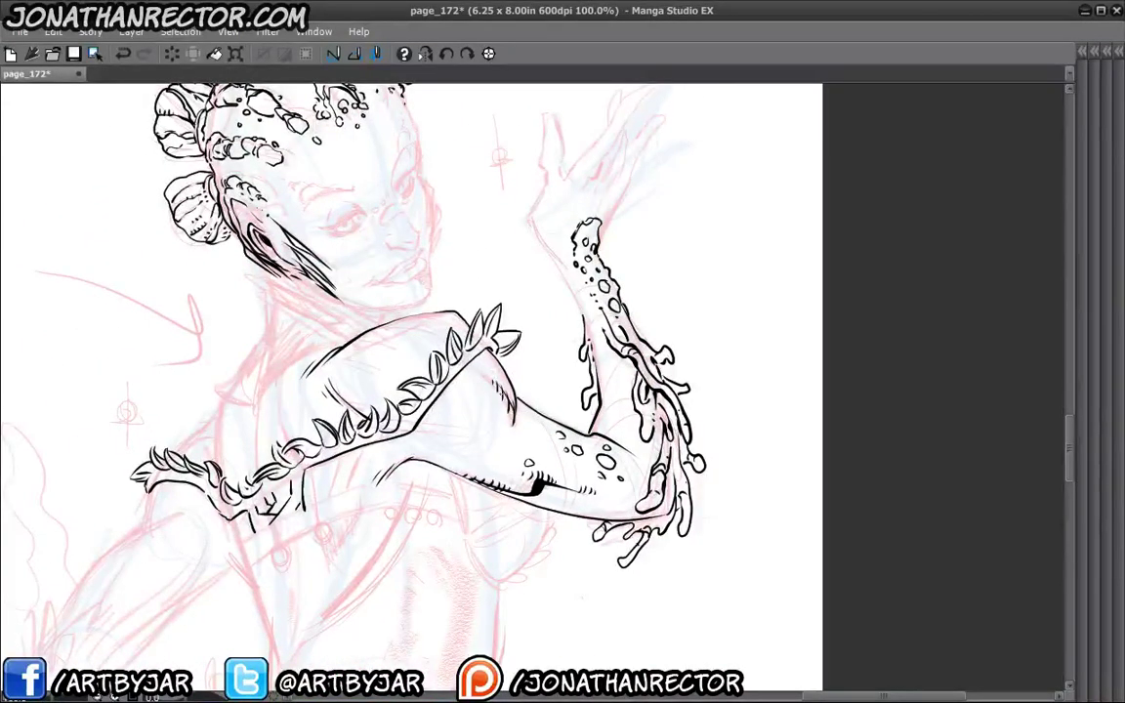
Ink shadow hatching below the garment's shoulder point and short crease lines at the armpit, and save the page.
mouse_move(479, 366)
mouse_down()
mouse_move(508, 401)
mouse_move(491, 382)
mouse_up()
drag(166, 297, 498, 107)
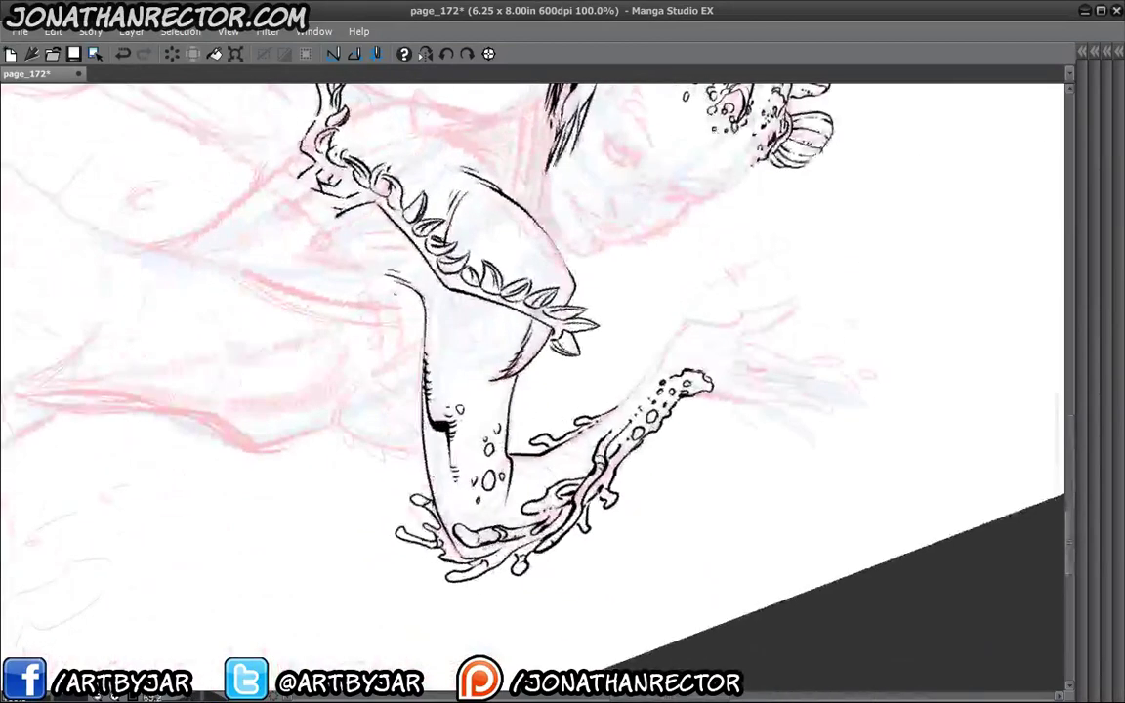
key(ctrl+minus)
drag(408, 307, 501, 327)
key(ctrl+z)
drag(503, 317, 511, 361)
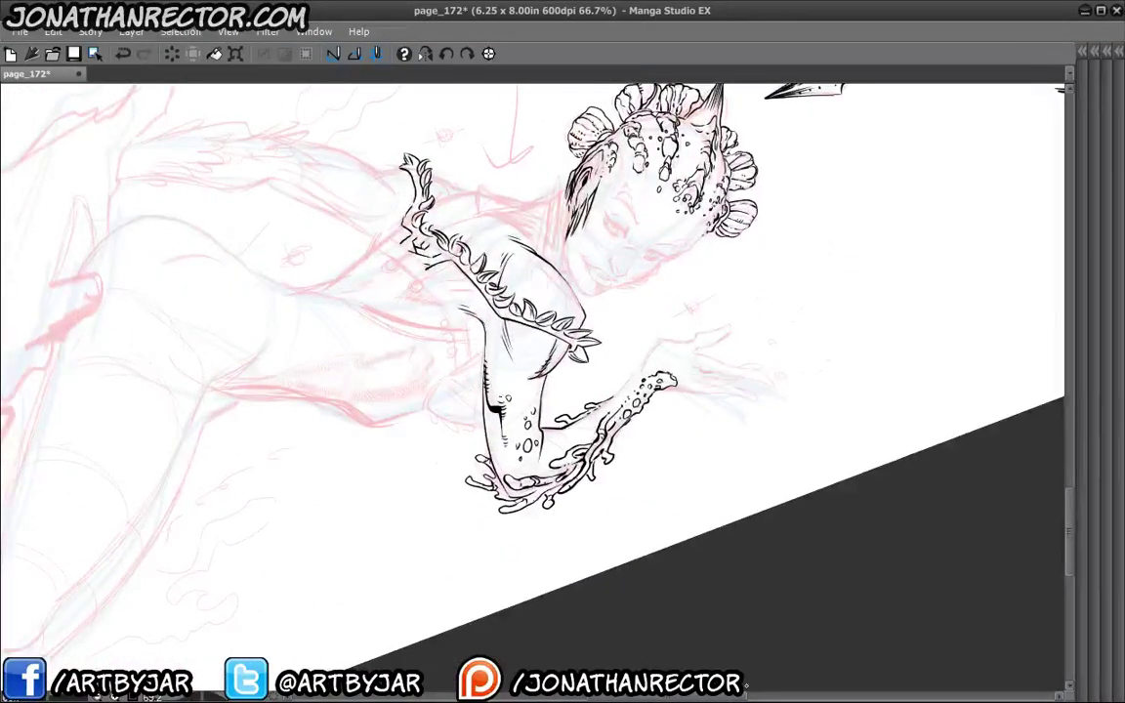
click(488, 54)
scroll(281, 143, up, 1)
drag(312, 216, 160, 191)
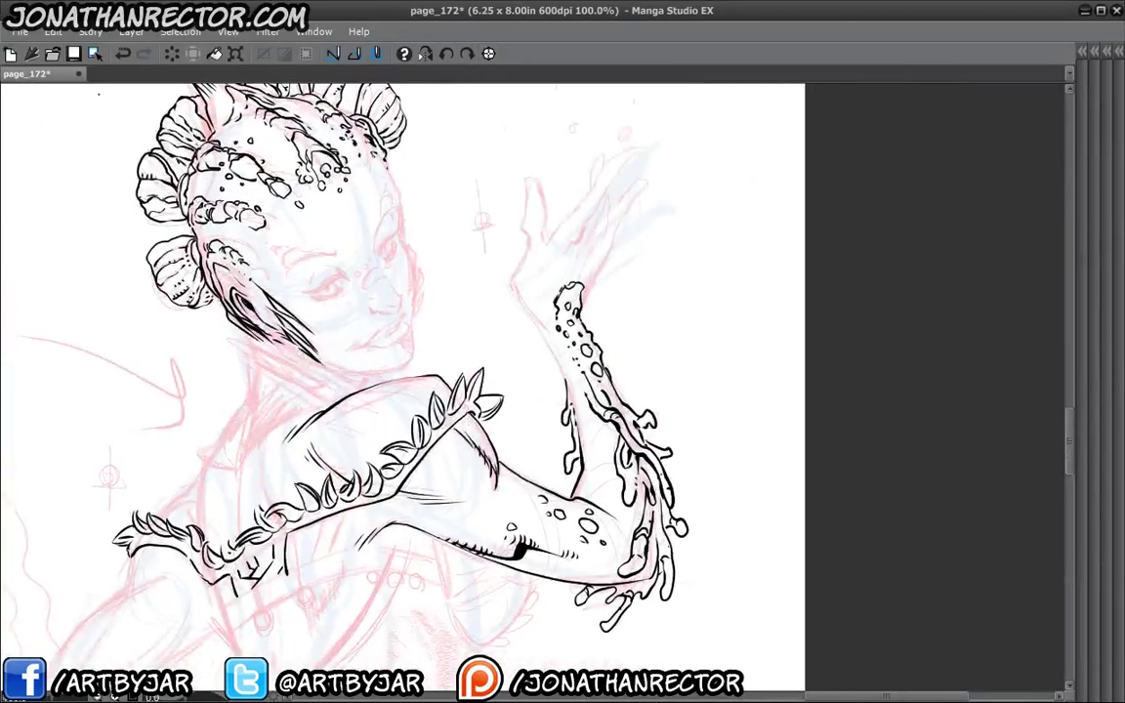
click(75, 55)
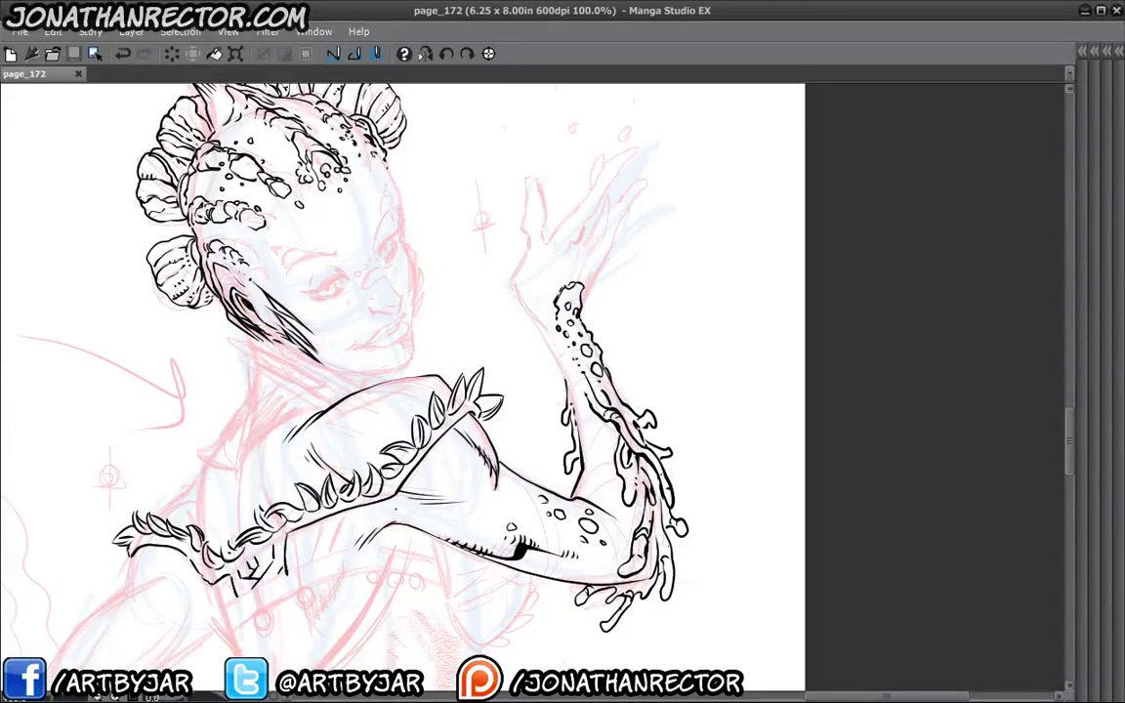
Ink the inner wrist contour, the heel of the palm and the thumb, with small spots above the wrist patch.
mouse_move(376, 489)
mouse_down()
mouse_move(224, 373)
mouse_move(322, 406)
mouse_up()
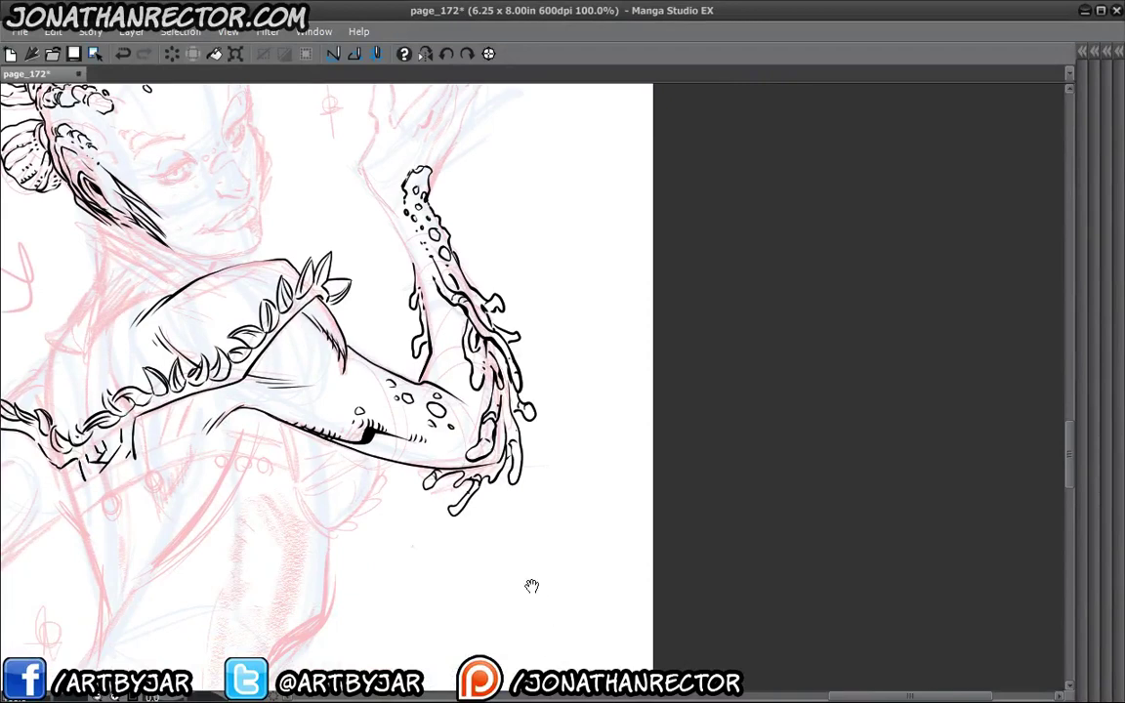
drag(371, 295, 449, 489)
mouse_move(504, 351)
mouse_down()
mouse_move(543, 277)
mouse_move(520, 298)
mouse_move(531, 275)
mouse_move(556, 325)
mouse_up()
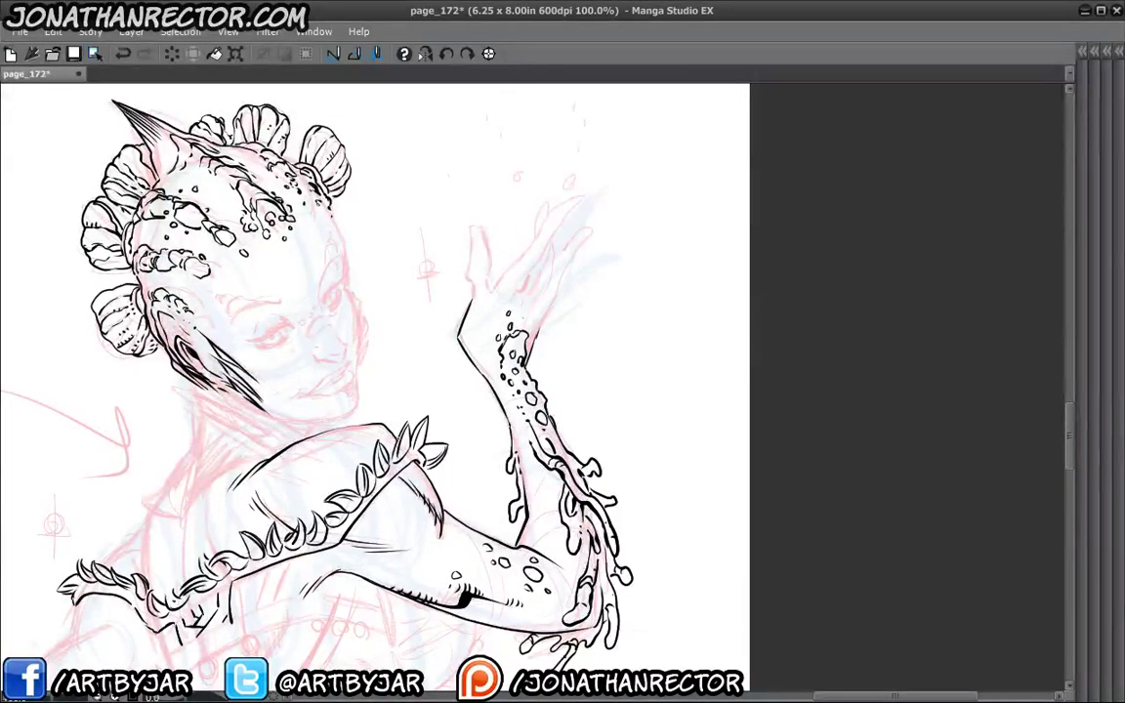
mouse_move(466, 272)
mouse_down()
mouse_move(476, 300)
mouse_move(485, 255)
mouse_move(494, 291)
mouse_up()
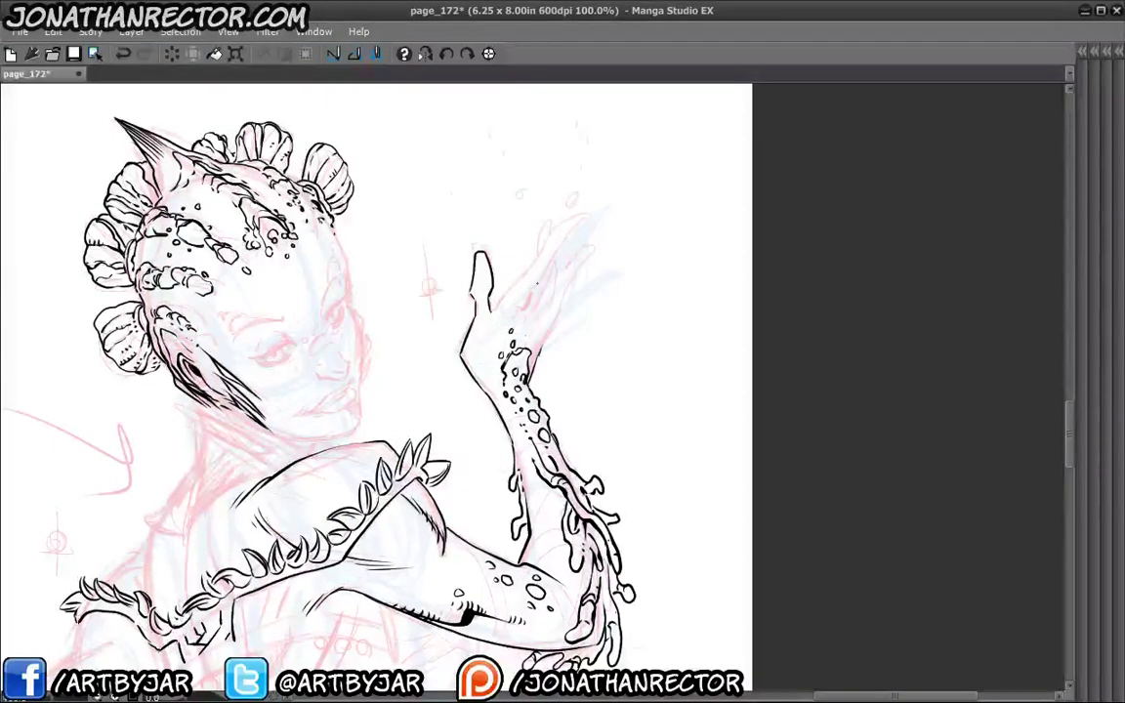
Ink the raised hand's tapering fingers, the knuckle lines between them and the outer edge of the hand.
mouse_move(537, 283)
mouse_down()
mouse_move(521, 311)
mouse_move(545, 300)
mouse_move(532, 319)
mouse_move(551, 320)
mouse_up()
mouse_move(546, 244)
mouse_down()
mouse_move(543, 281)
mouse_move(574, 242)
mouse_move(515, 310)
mouse_up()
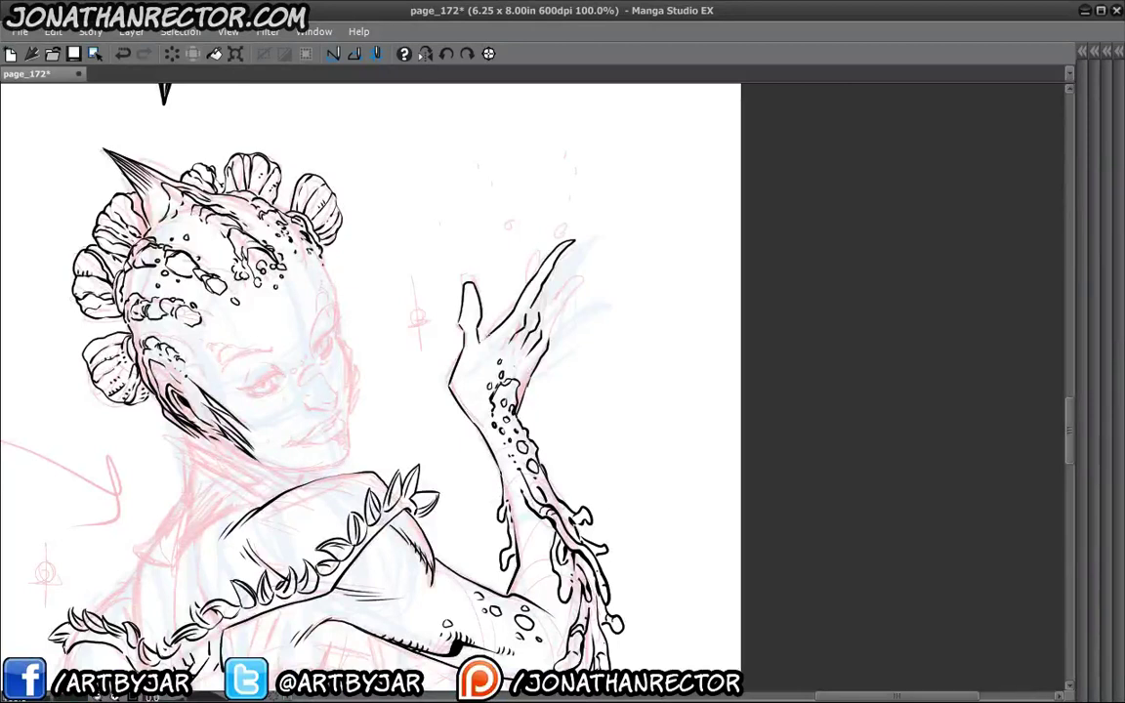
drag(544, 232, 537, 261)
drag(544, 323, 555, 261)
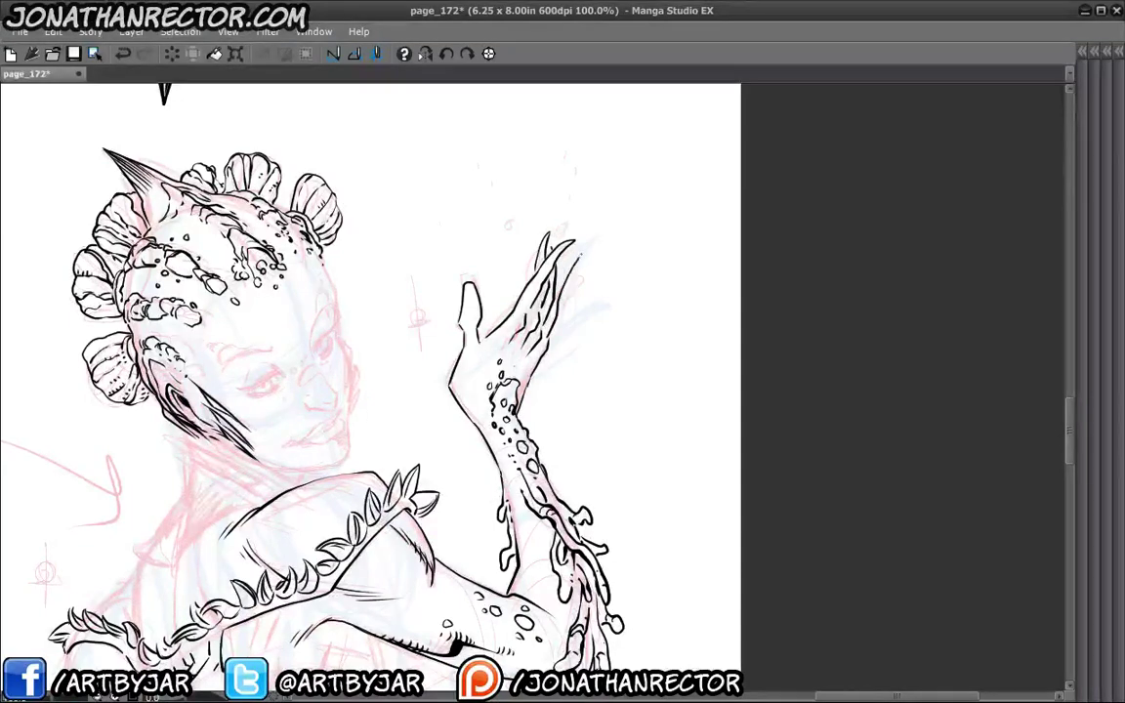
Examine the inked arm and hand against the whole figure at a reduced view.
drag(468, 316, 675, 253)
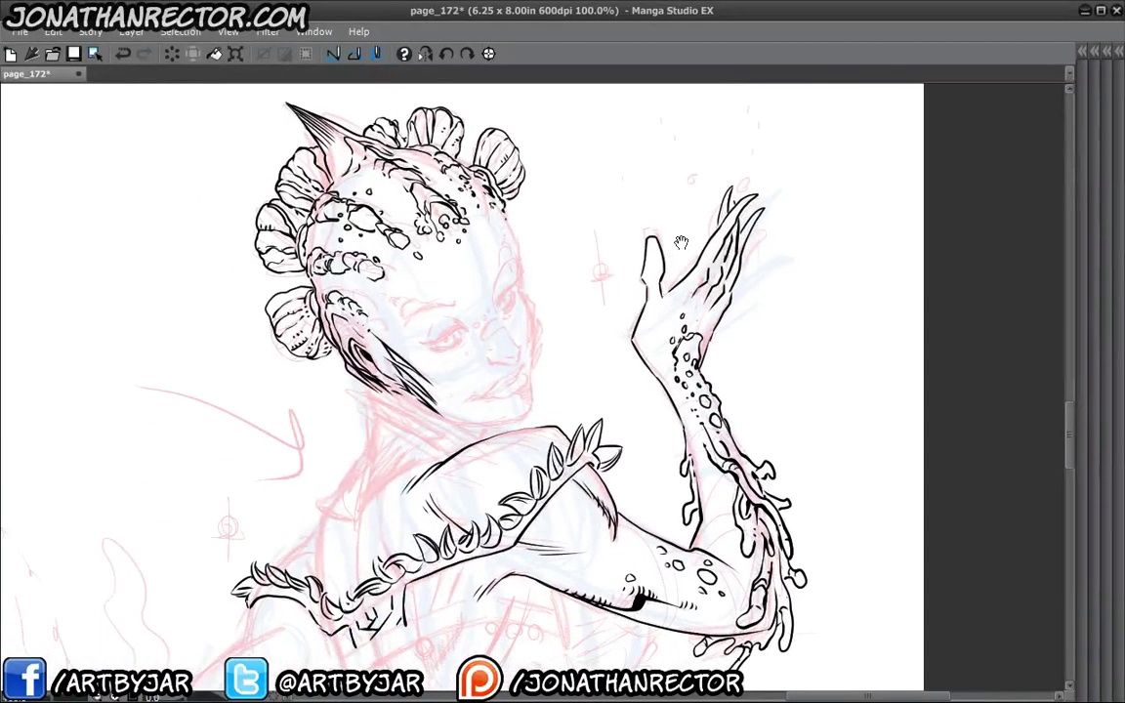
scroll(710, 248, down, 4)
scroll(705, 246, down, 5)
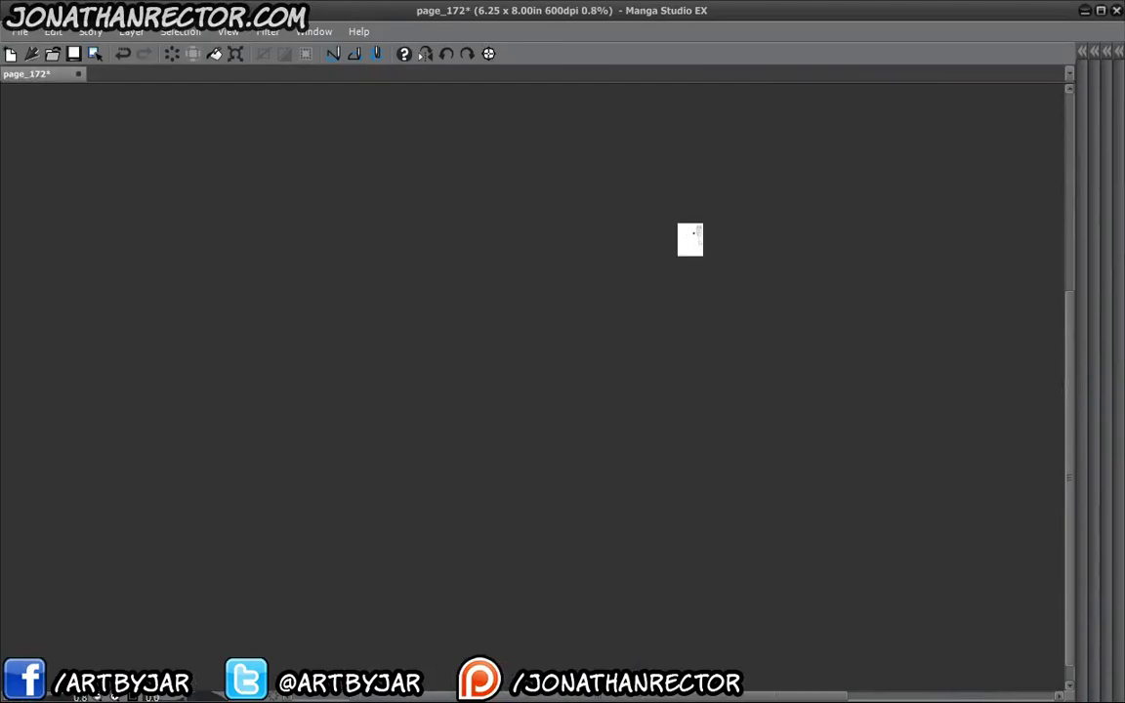
scroll(319, 489, up, 5)
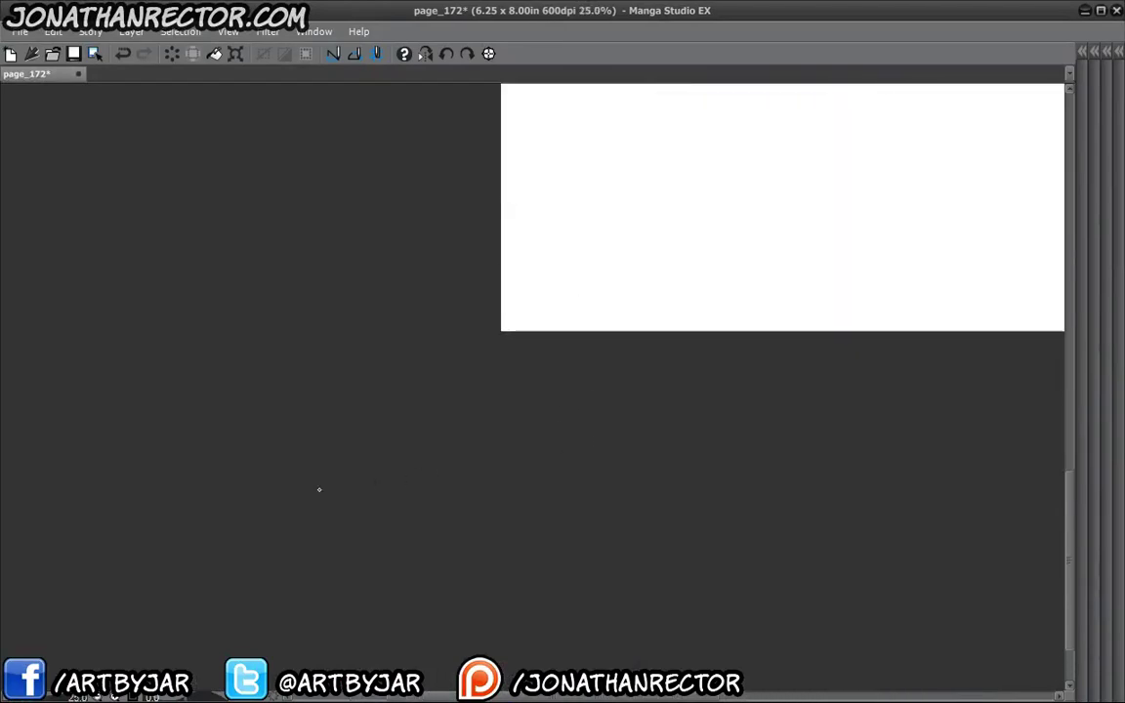
drag(795, 254, 267, 595)
drag(559, 416, 631, 375)
scroll(742, 249, up, 1)
drag(739, 224, 566, 391)
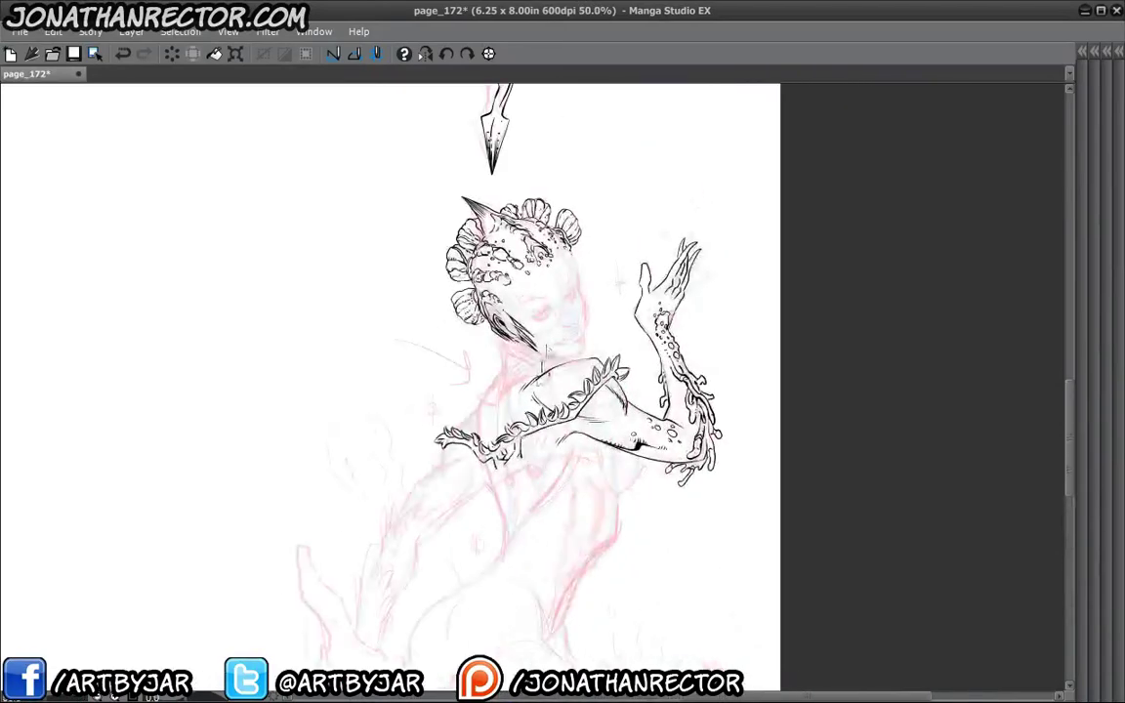
scroll(547, 348, up, 1)
drag(453, 310, 489, 444)
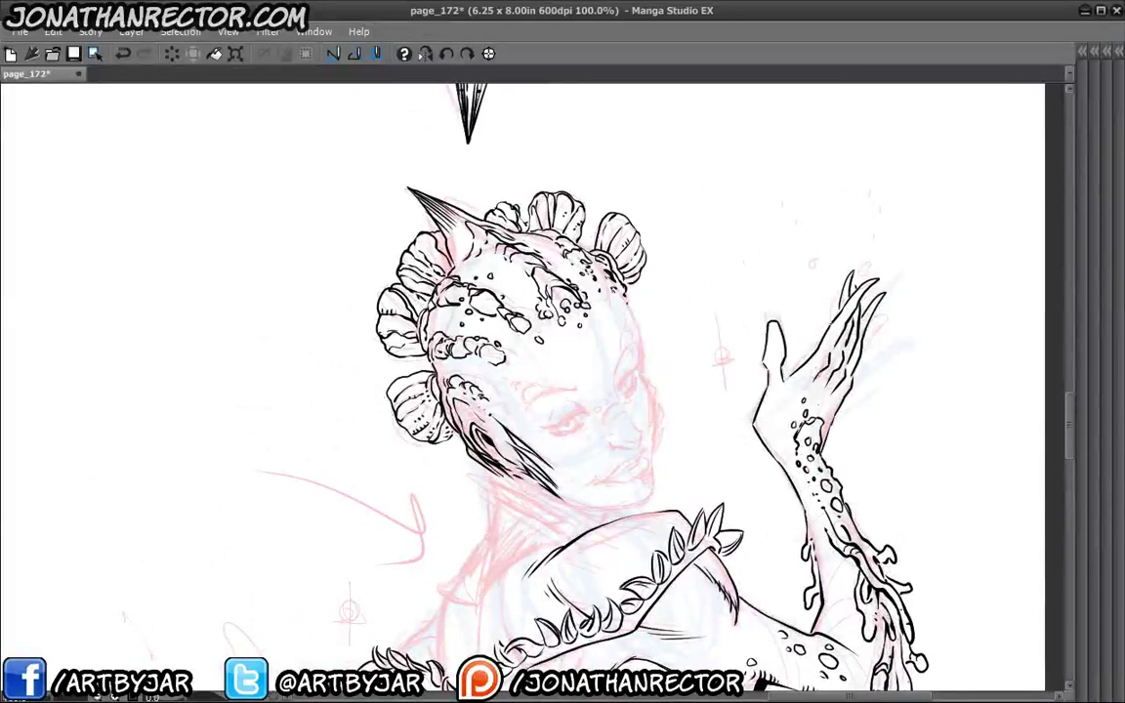
Ink a curved web between the thumb and index finger, with fold lines fanning out from its base.
drag(785, 335, 832, 323)
drag(691, 256, 562, 180)
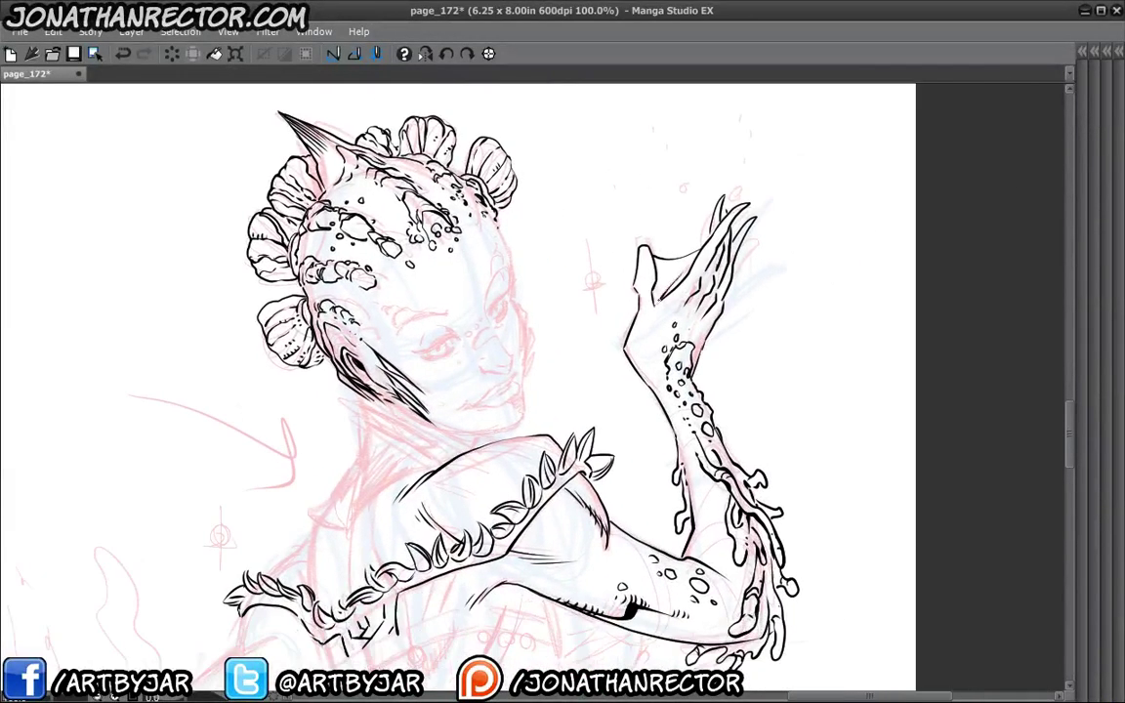
drag(668, 298, 658, 262)
drag(550, 524, 396, 462)
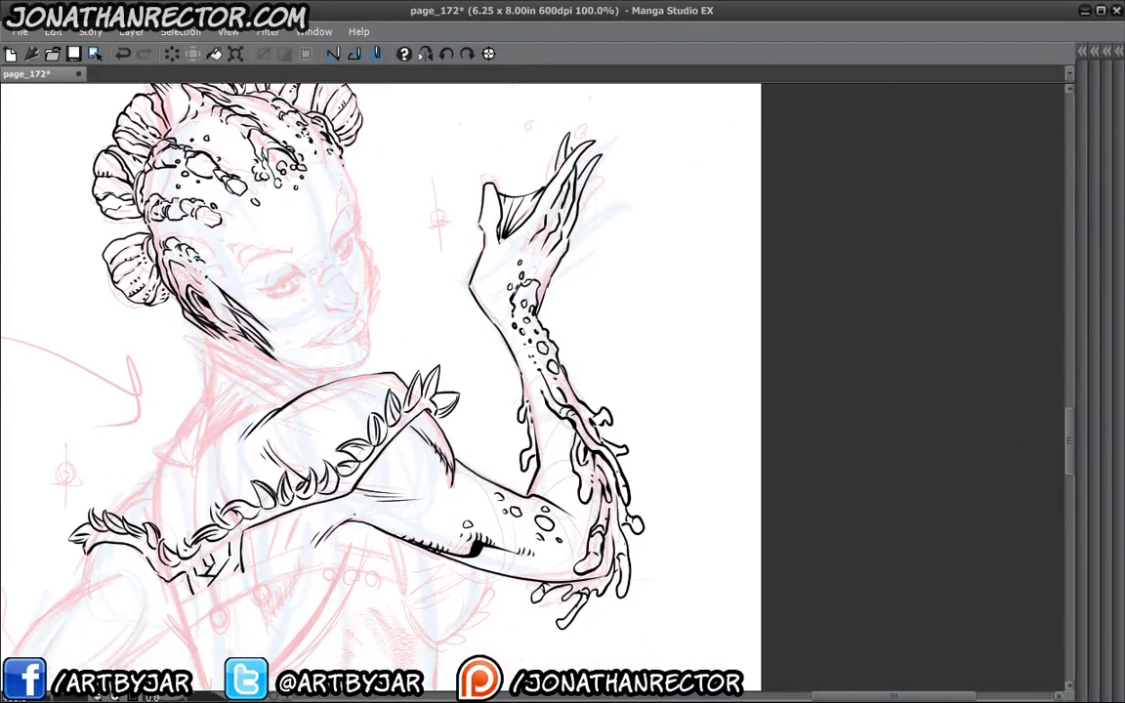
drag(433, 225, 446, 245)
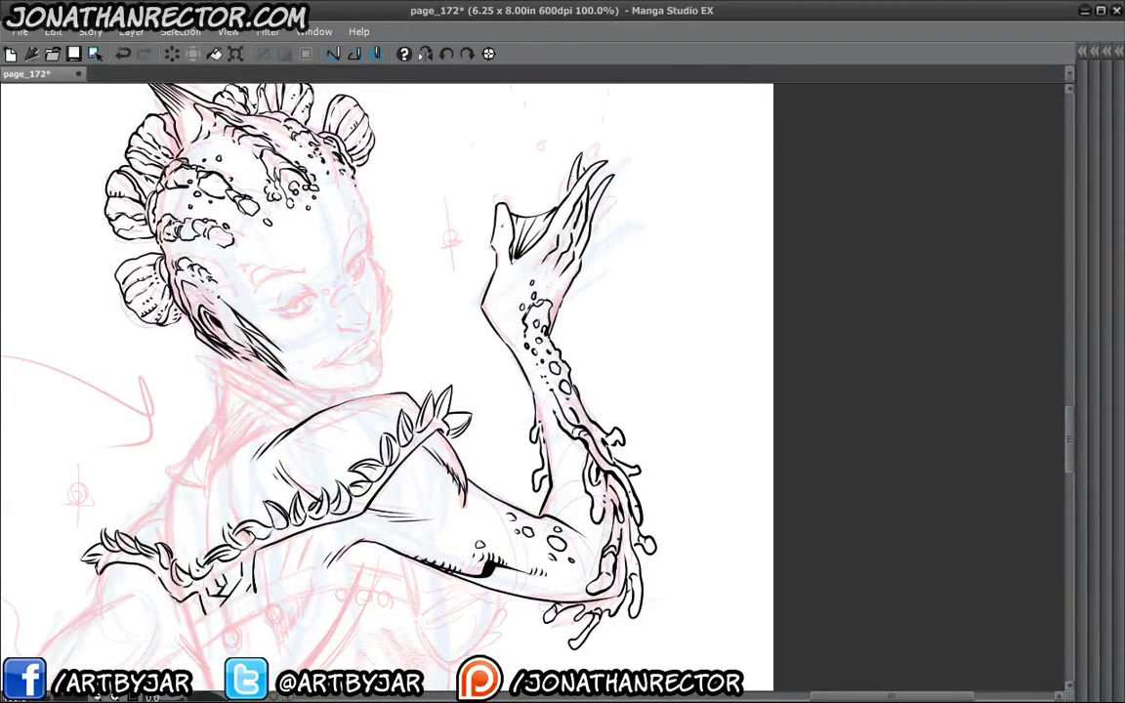
Ink the thumbnail and a further pointed tip on the rear finger, and save the page.
mouse_move(502, 226)
mouse_down()
mouse_move(503, 203)
mouse_move(505, 225)
mouse_up()
drag(570, 154, 573, 184)
click(94, 54)
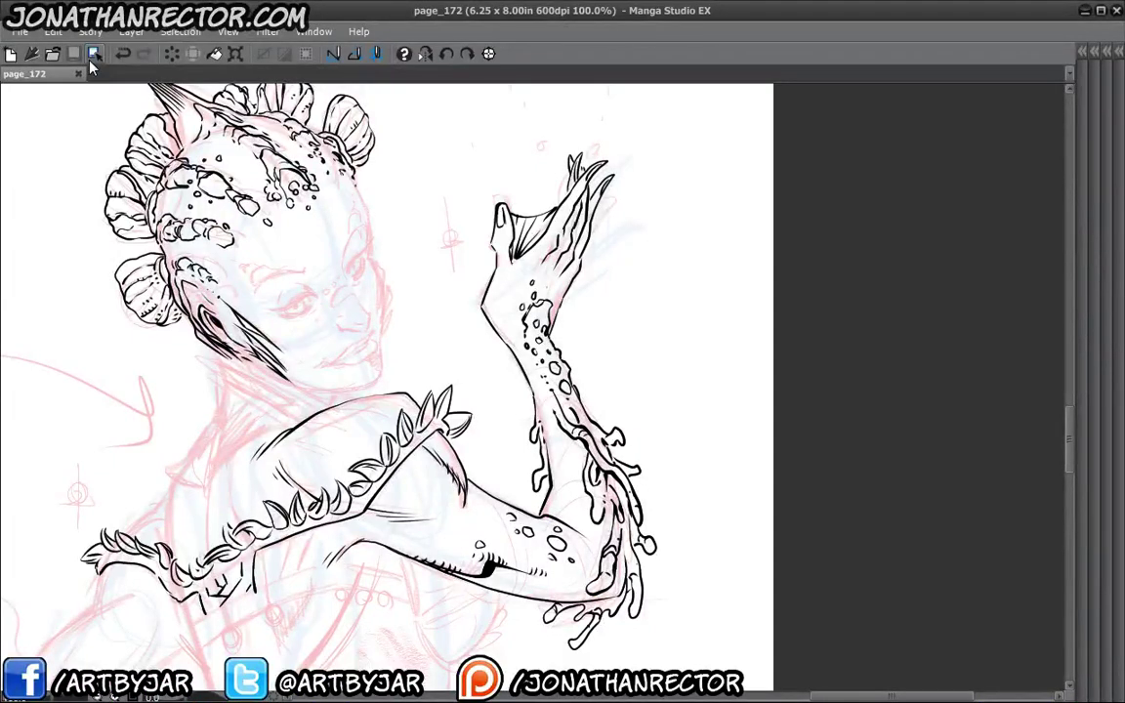
Examine the inked upper body together with the uninked torso and lower arm sketch.
drag(305, 462, 518, 449)
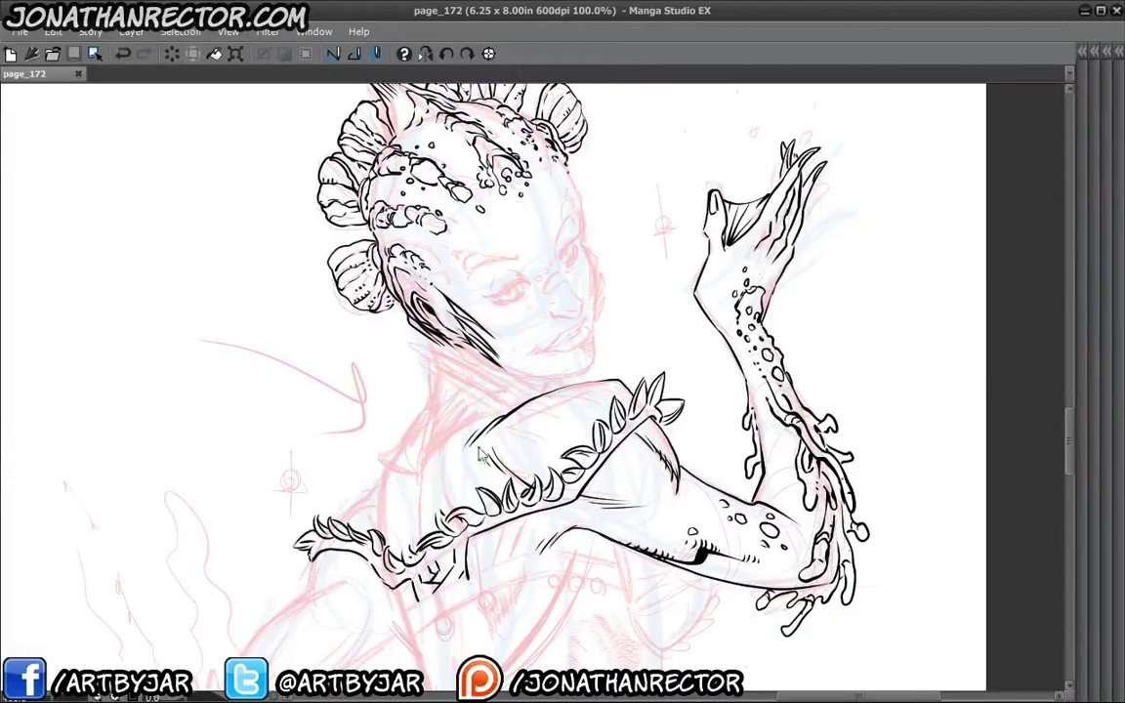
scroll(479, 455, down, 1)
scroll(473, 449, down, 1)
drag(257, 484, 371, 363)
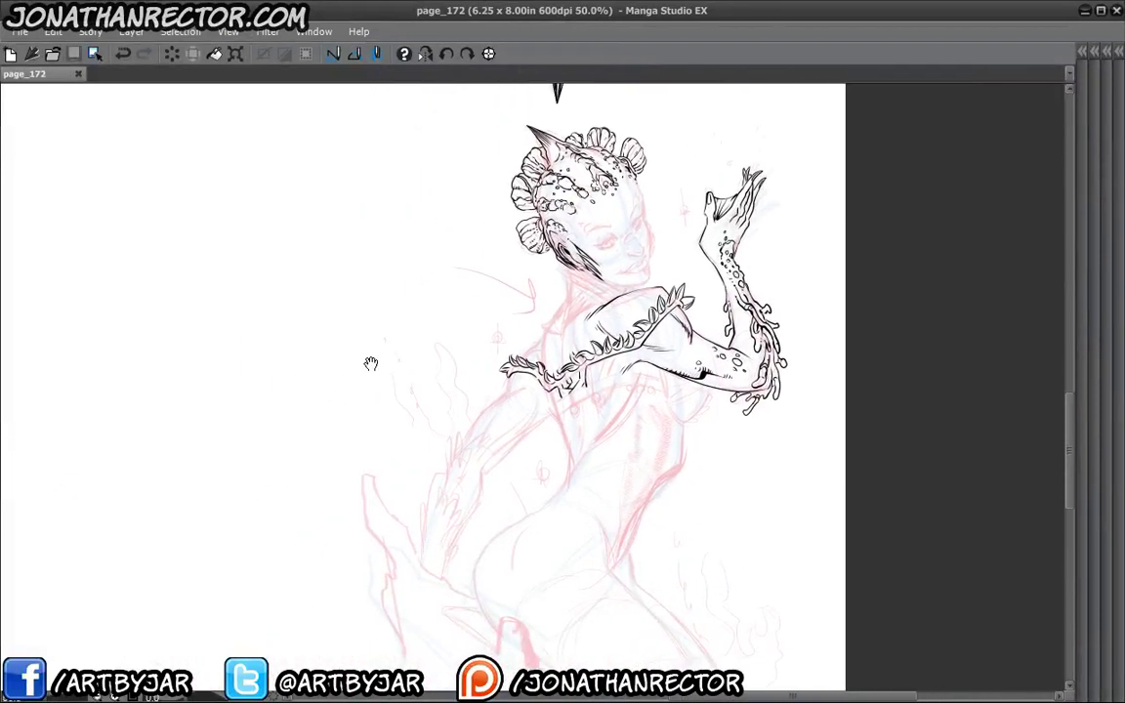
drag(323, 421, 399, 421)
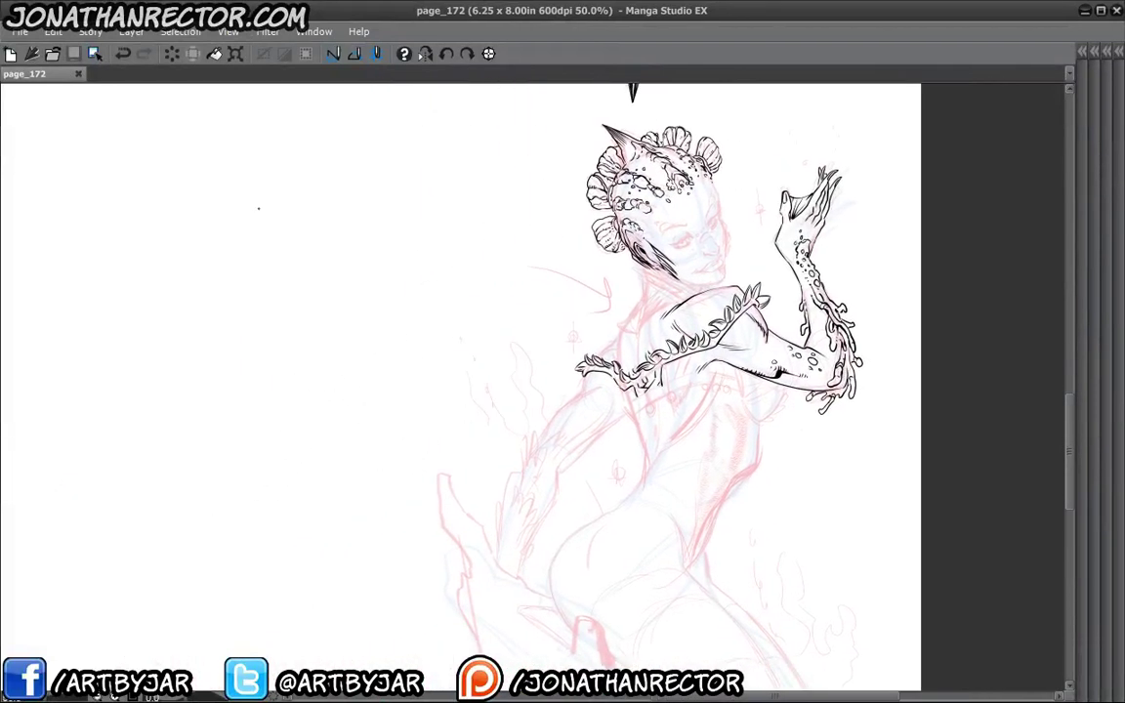
scroll(303, 468, up, 2)
drag(871, 397, 353, 605)
drag(356, 461, 327, 559)
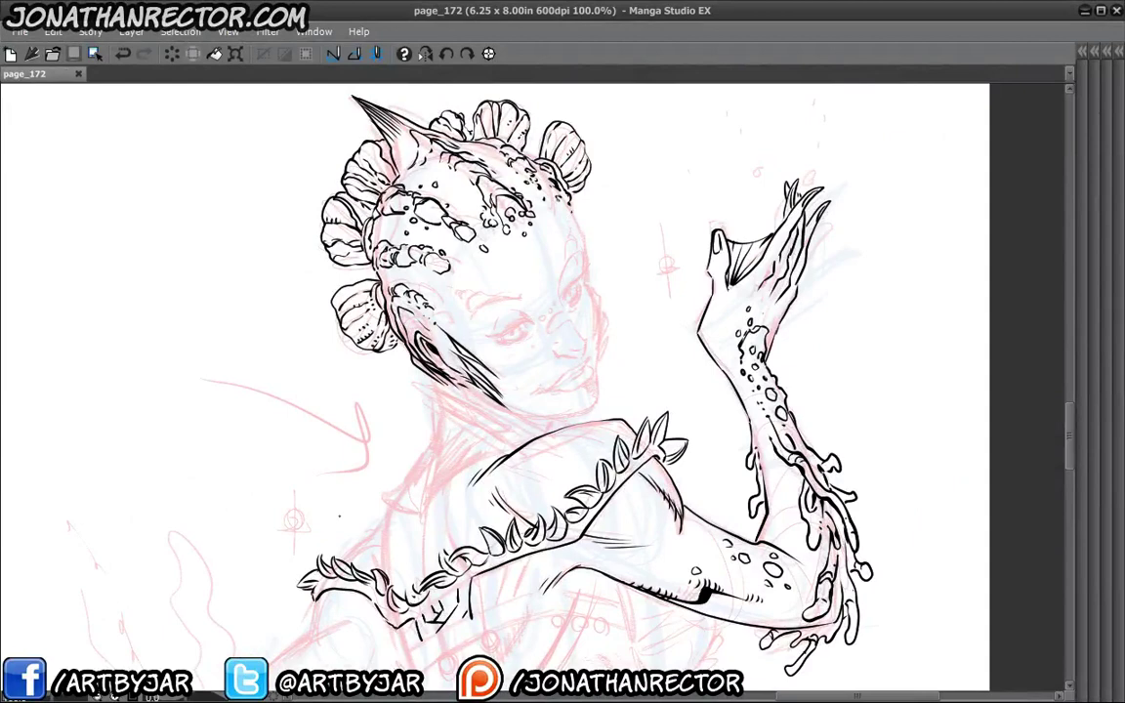
drag(541, 469, 411, 327)
drag(395, 497, 470, 539)
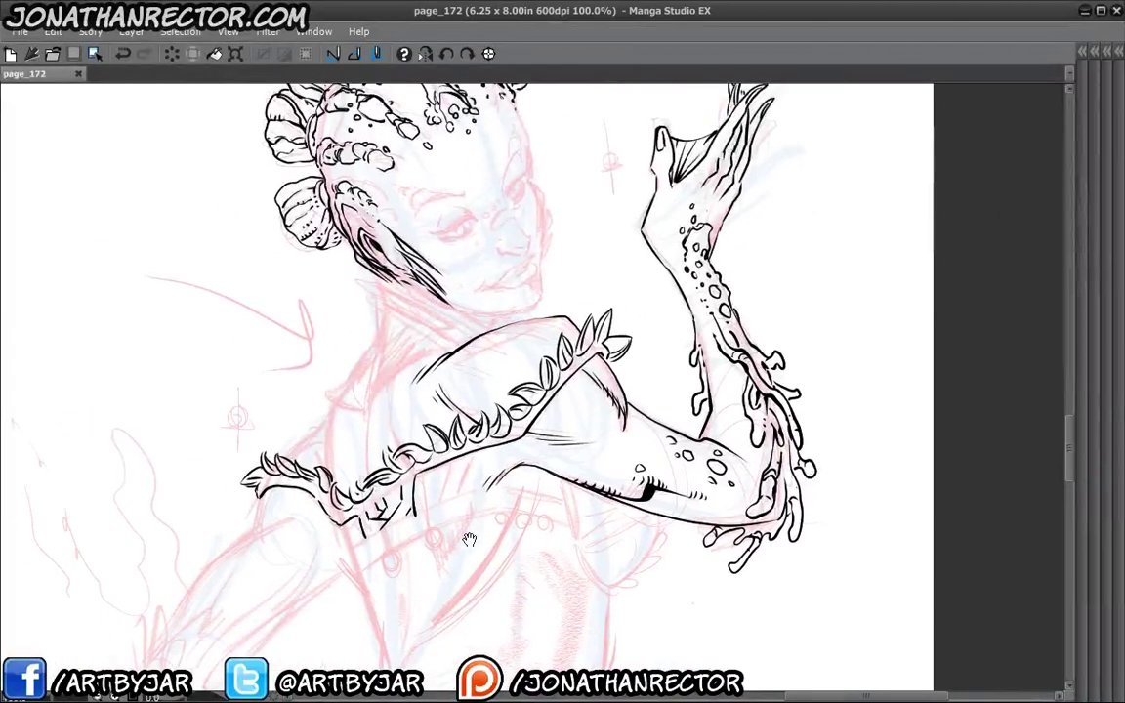
Ink a short row of small tick marks under the garment's scale trim on the chest.
mouse_move(401, 462)
mouse_down()
mouse_move(454, 355)
mouse_move(442, 452)
mouse_up()
drag(367, 496, 429, 375)
mouse_move(367, 448)
mouse_down()
mouse_move(524, 438)
mouse_move(597, 370)
mouse_up()
drag(707, 233, 682, 247)
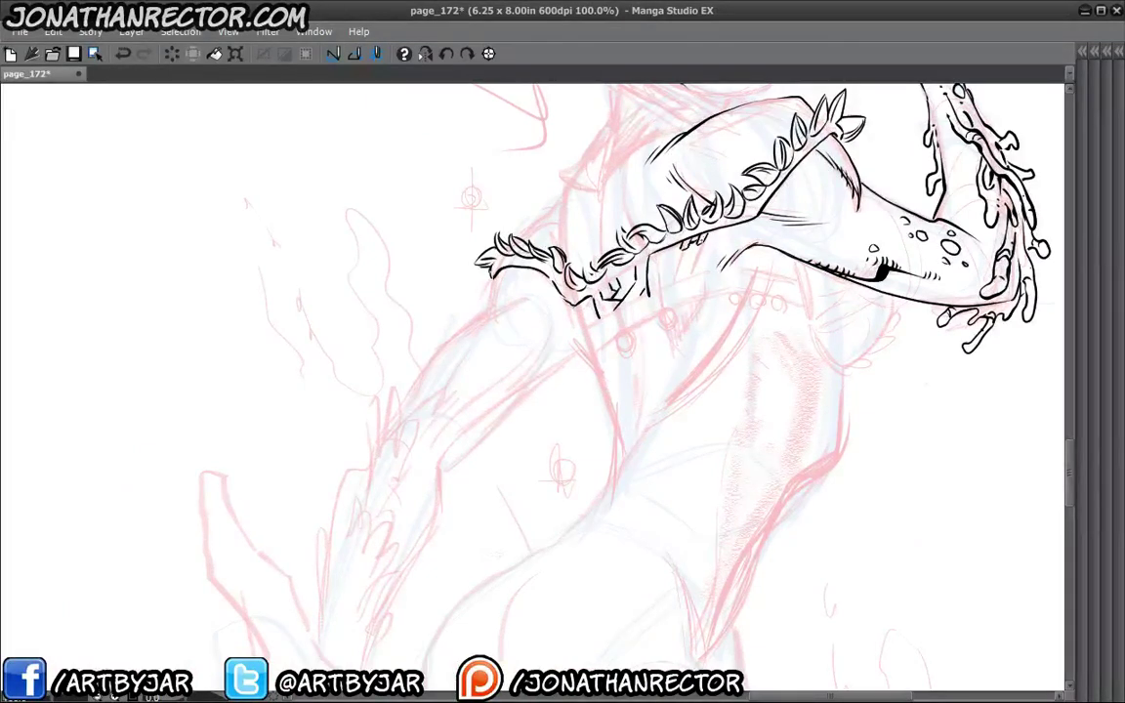
Ink the first part of the chest band's upper edge below the trim, with dividing lines joining it to the garment.
mouse_move(635, 215)
mouse_down()
mouse_move(632, 248)
mouse_move(675, 287)
mouse_move(797, 223)
mouse_move(495, 354)
mouse_move(532, 362)
mouse_up()
key(ctrl+z)
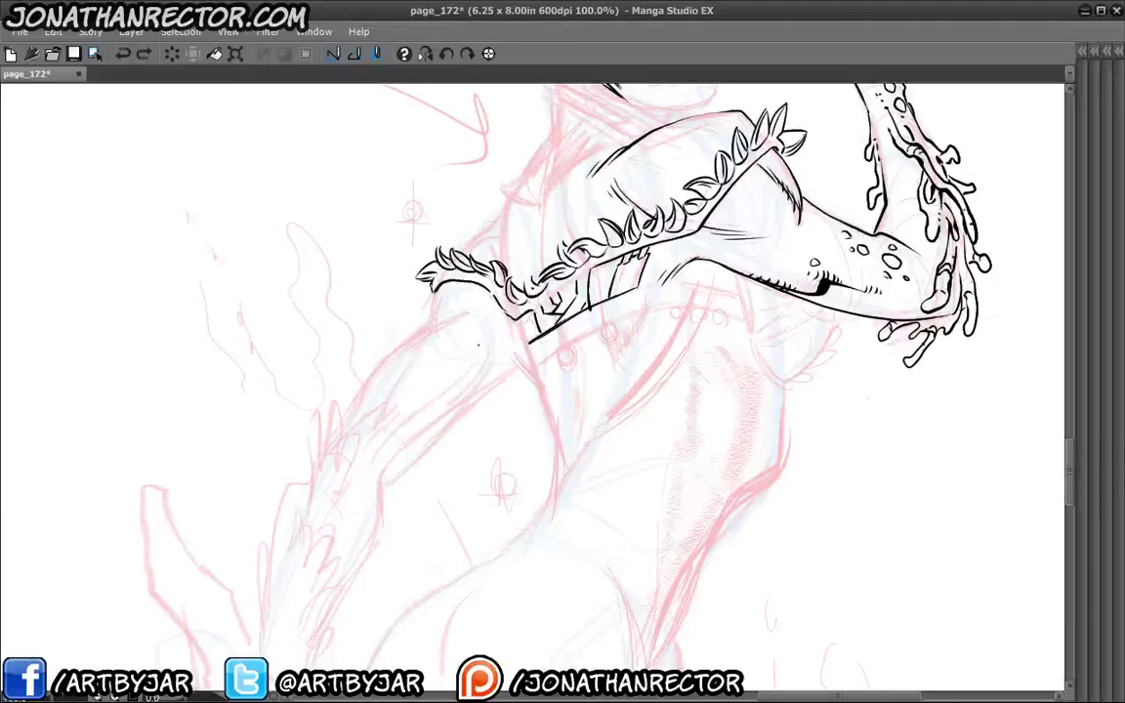
drag(495, 354, 606, 307)
key(ctrl+y)
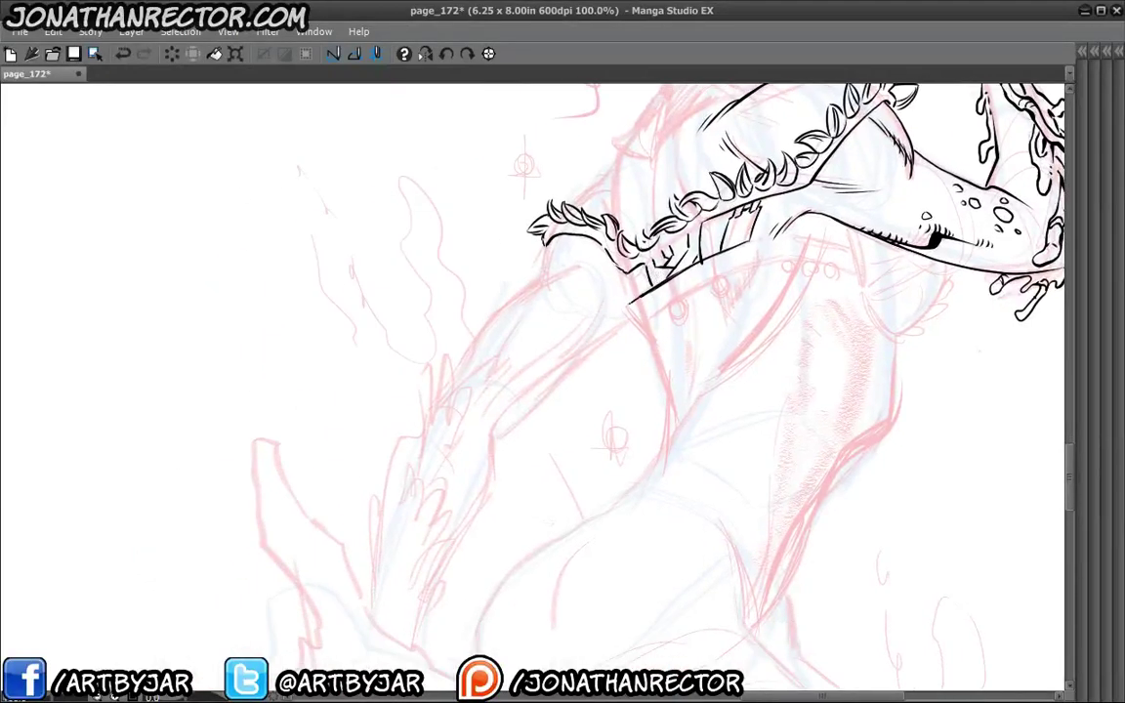
Extend the chest band's upper edge in a curve across the torso and ink its parallel lower edge and closed end.
mouse_move(574, 293)
mouse_down()
mouse_move(371, 337)
mouse_move(284, 334)
mouse_up()
drag(429, 256, 530, 258)
key(ctrl+z)
drag(426, 257, 526, 256)
mouse_move(355, 359)
mouse_down()
mouse_move(322, 339)
mouse_move(478, 281)
mouse_move(543, 291)
mouse_up()
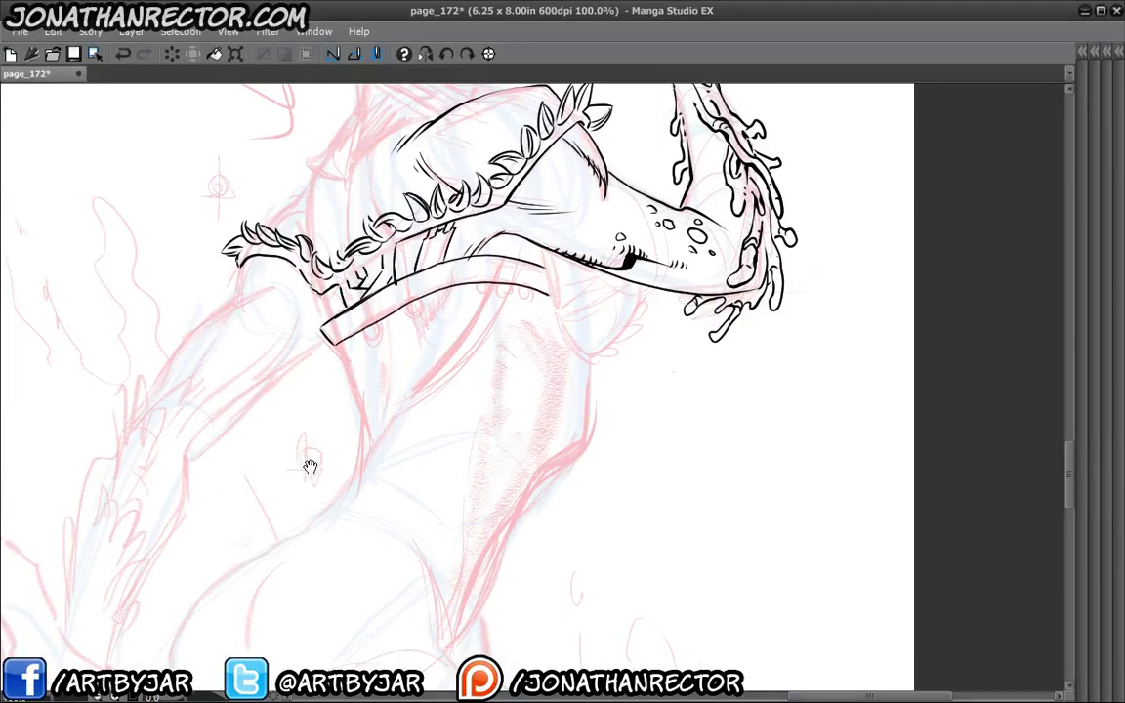
Ink a small angular shape among the garment lines between the scale trim and the chest band.
drag(362, 434, 424, 454)
key(ctrl+plus)
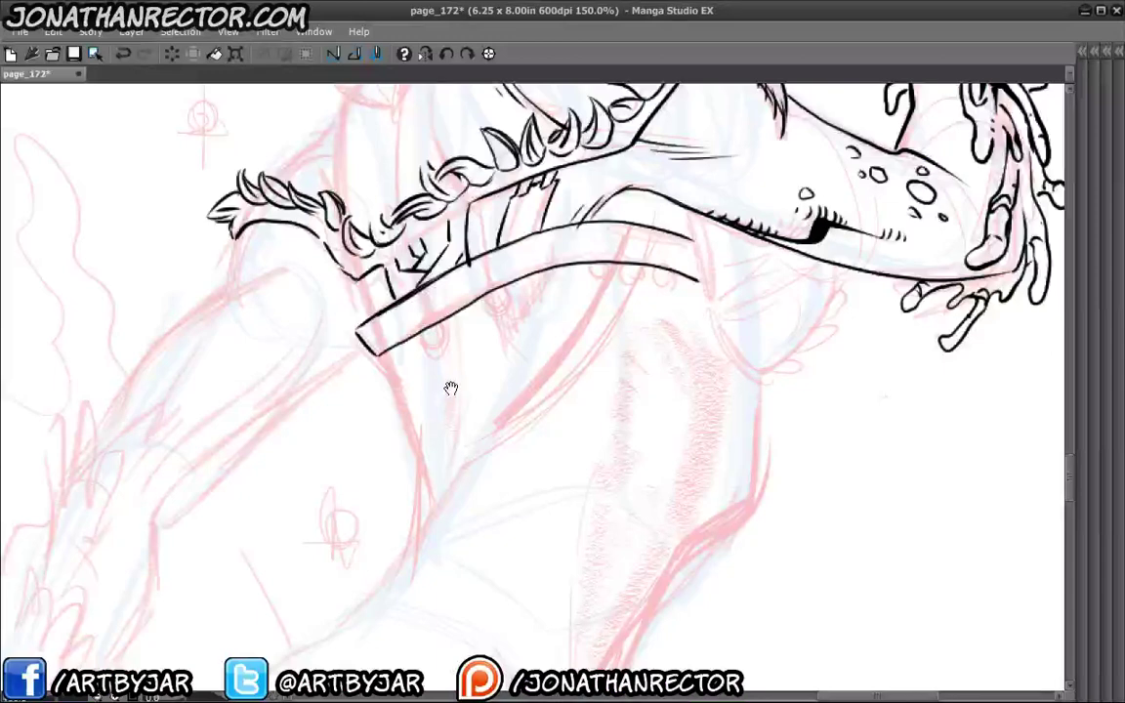
drag(467, 386, 498, 513)
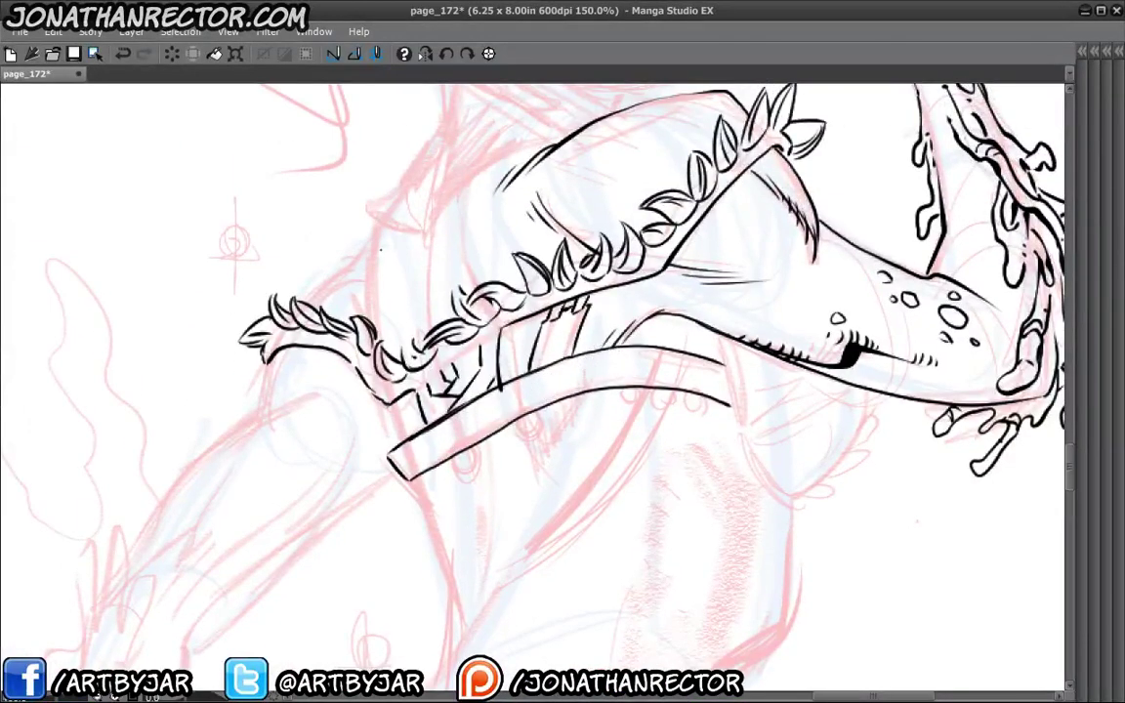
drag(389, 322, 481, 289)
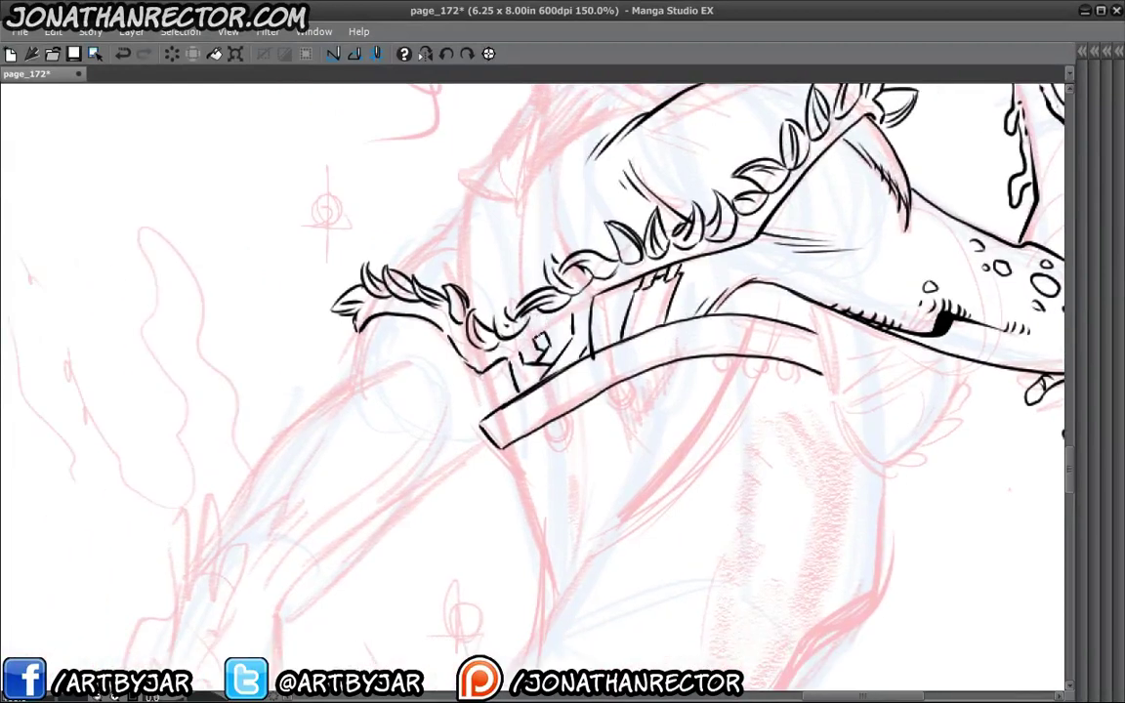
mouse_move(452, 431)
mouse_down()
mouse_move(349, 411)
mouse_move(370, 387)
mouse_move(362, 367)
mouse_up()
key(ctrl+z)
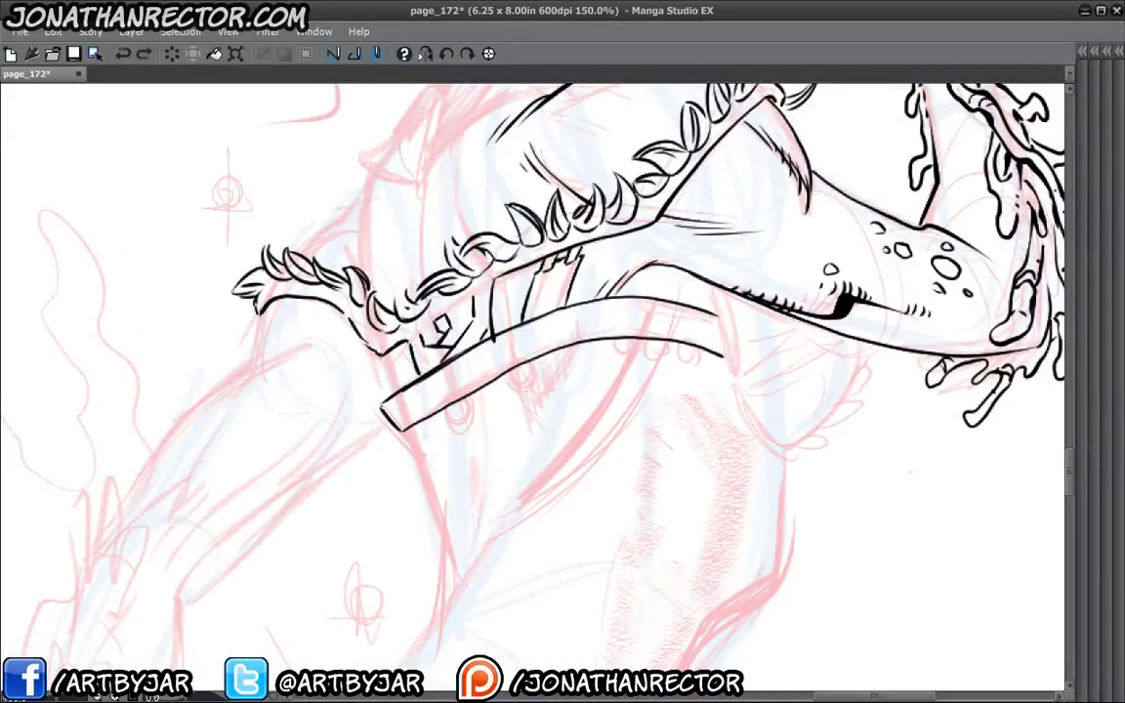
Ink the garment's side edge above the chest band's closed end and the outer outline of the collar along the neck.
drag(383, 408, 361, 352)
drag(264, 457, 365, 432)
scroll(373, 363, down, 1)
drag(398, 547, 517, 600)
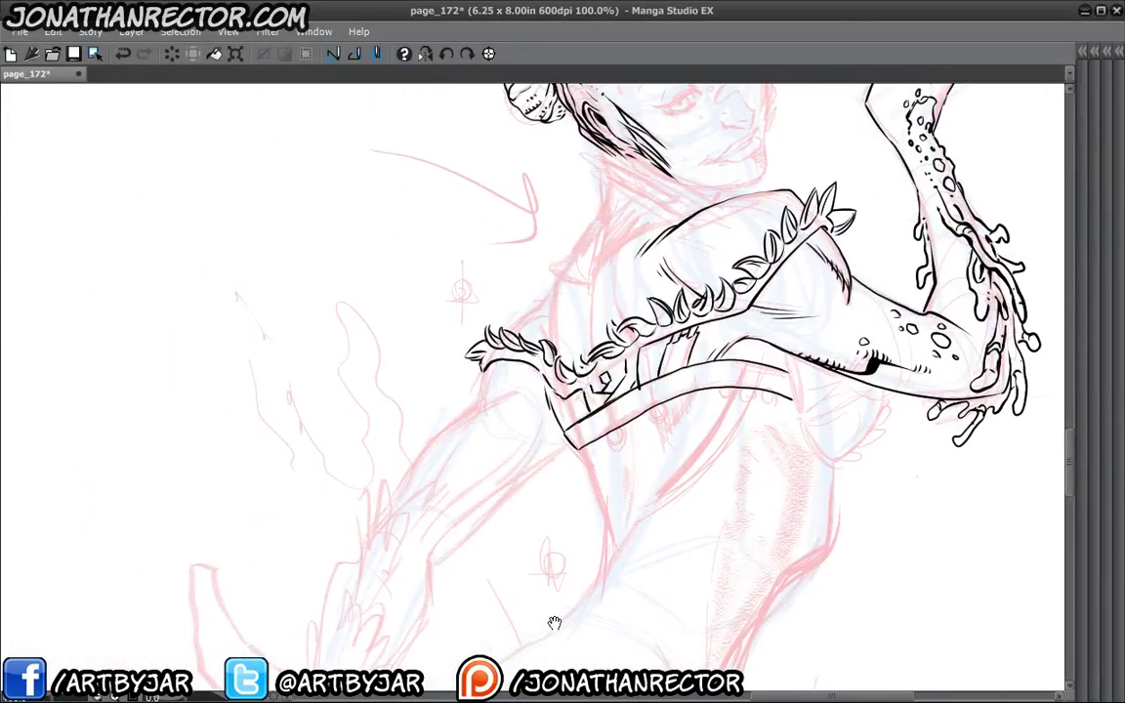
mouse_move(552, 352)
mouse_down()
mouse_move(581, 332)
mouse_move(629, 333)
mouse_up()
mouse_move(765, 203)
mouse_down()
mouse_move(636, 287)
mouse_move(548, 428)
mouse_move(536, 395)
mouse_move(587, 337)
mouse_move(582, 311)
mouse_up()
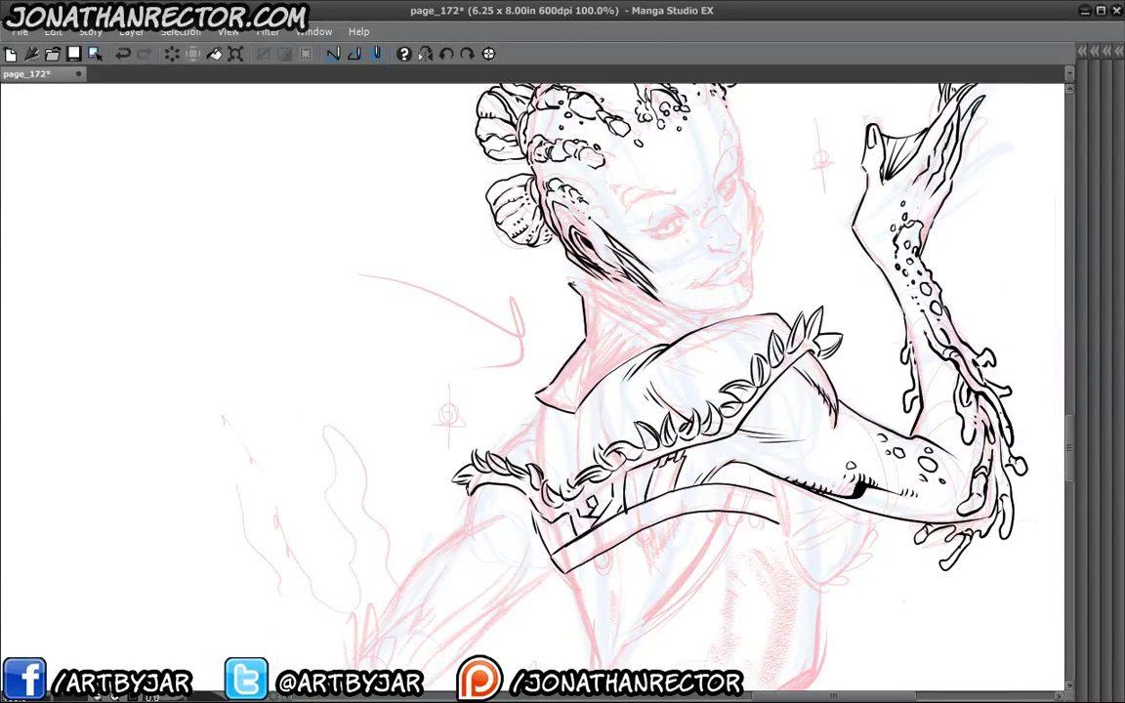
mouse_move(516, 257)
mouse_down()
mouse_move(469, 277)
mouse_move(407, 268)
mouse_move(542, 313)
mouse_up()
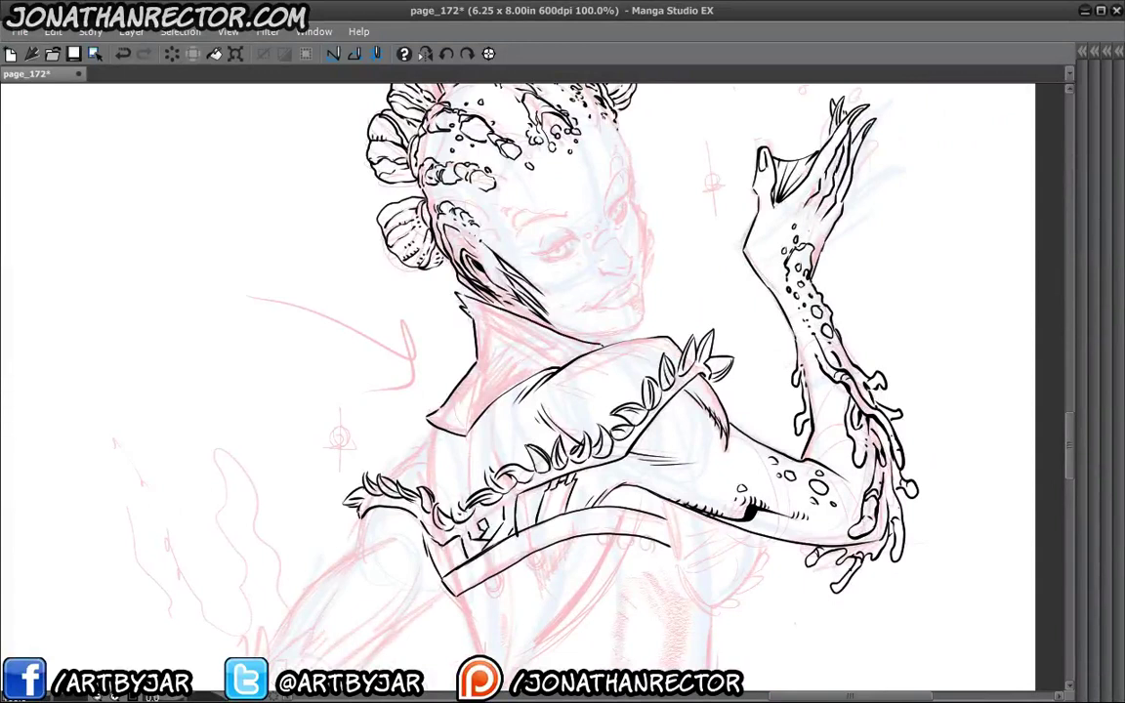
Ink long tapering fold lines across the neck, running from behind the jaw down to the garment's upper edge.
drag(421, 277, 531, 314)
drag(427, 281, 536, 316)
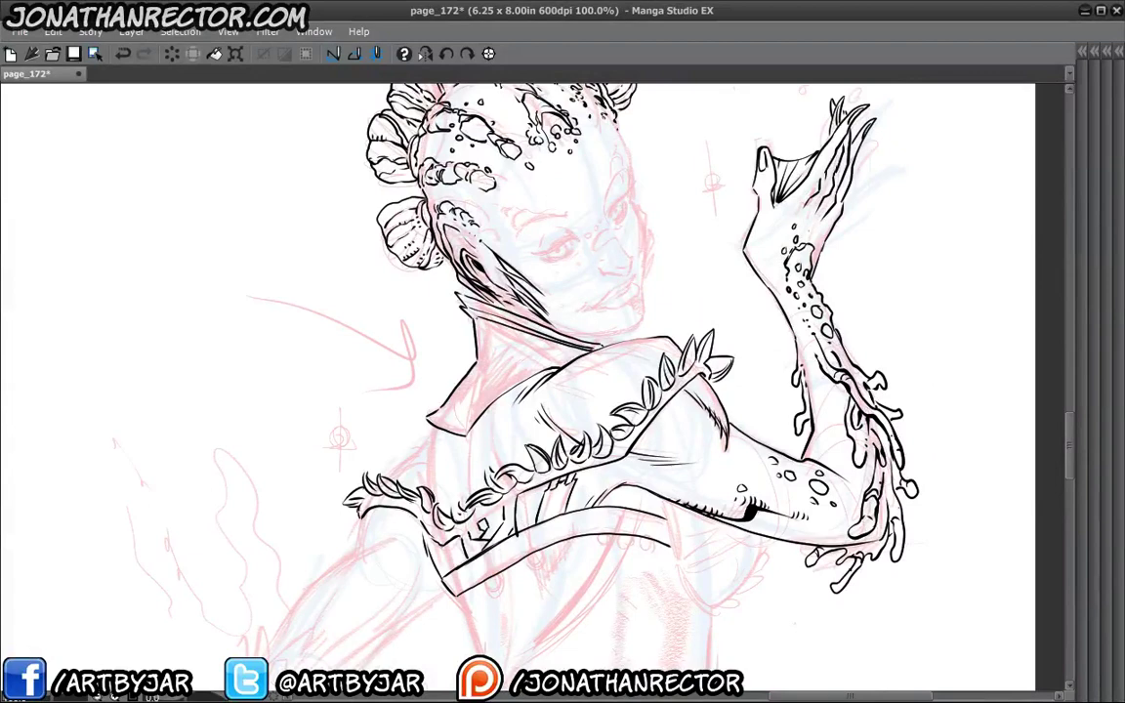
drag(453, 293, 534, 321)
drag(384, 335, 437, 265)
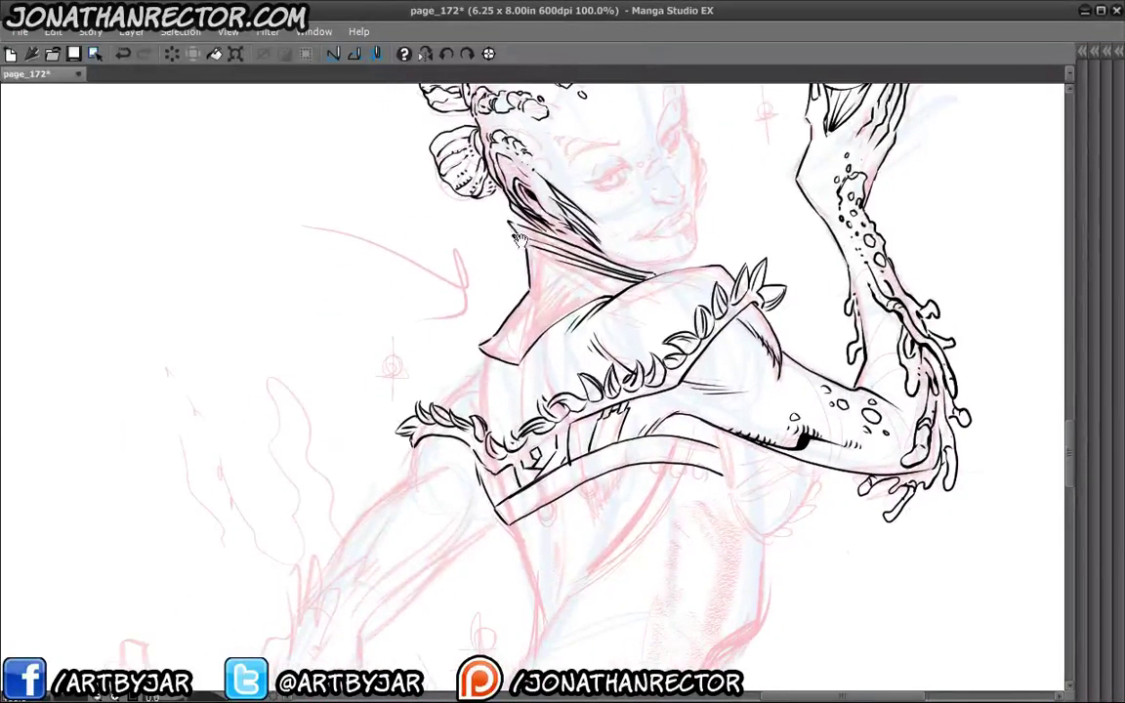
drag(605, 280, 624, 293)
mouse_move(443, 319)
mouse_down()
mouse_move(479, 289)
mouse_move(480, 395)
mouse_up()
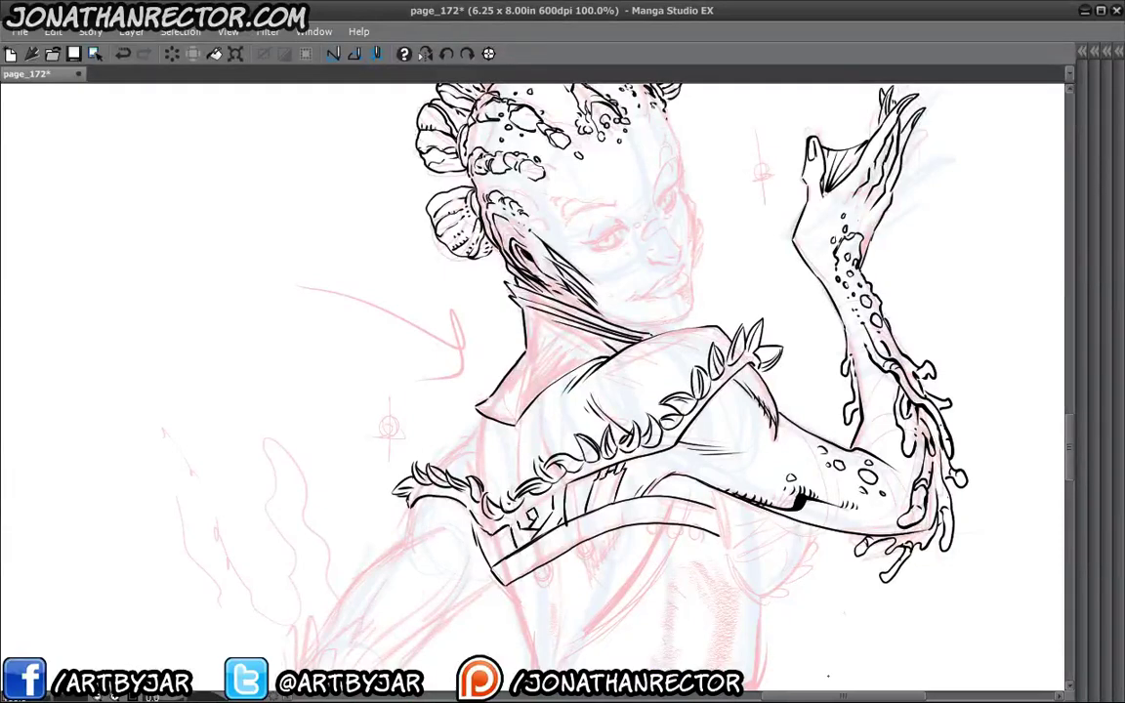
Ink the far shoulder's contour between the collar point and the scale trim, with thin fold lines on the garment beside it.
drag(501, 445, 489, 374)
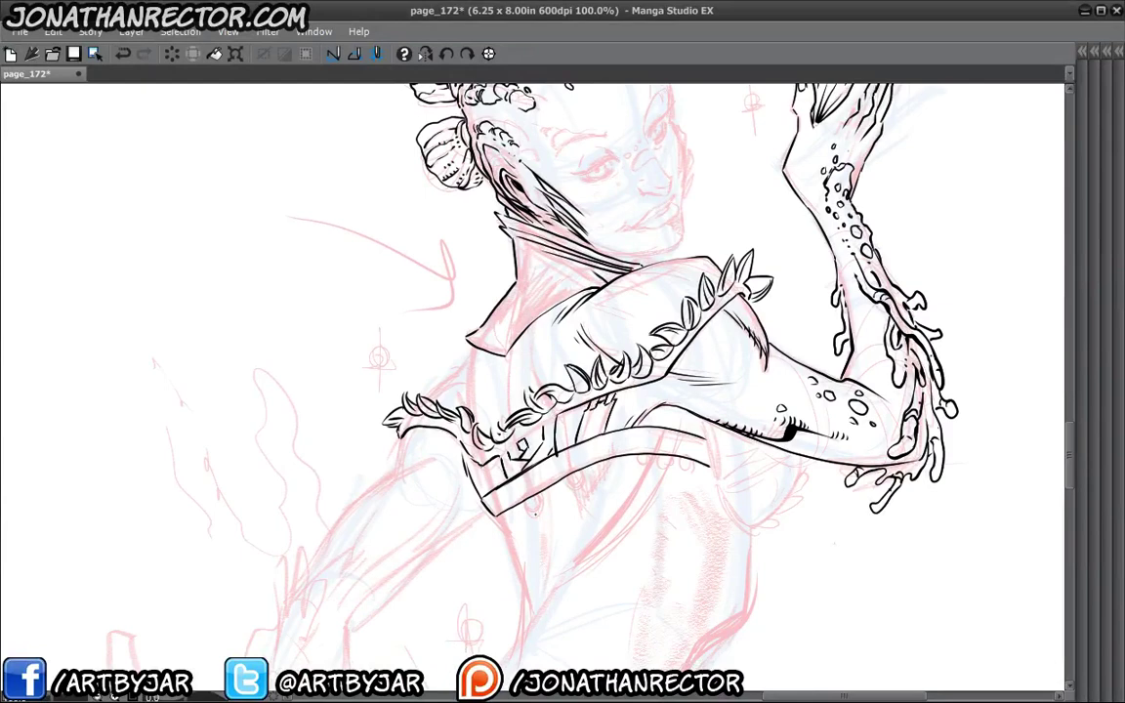
mouse_move(477, 445)
mouse_down()
mouse_move(493, 468)
mouse_move(511, 354)
mouse_move(615, 359)
mouse_move(579, 331)
mouse_move(625, 298)
mouse_up()
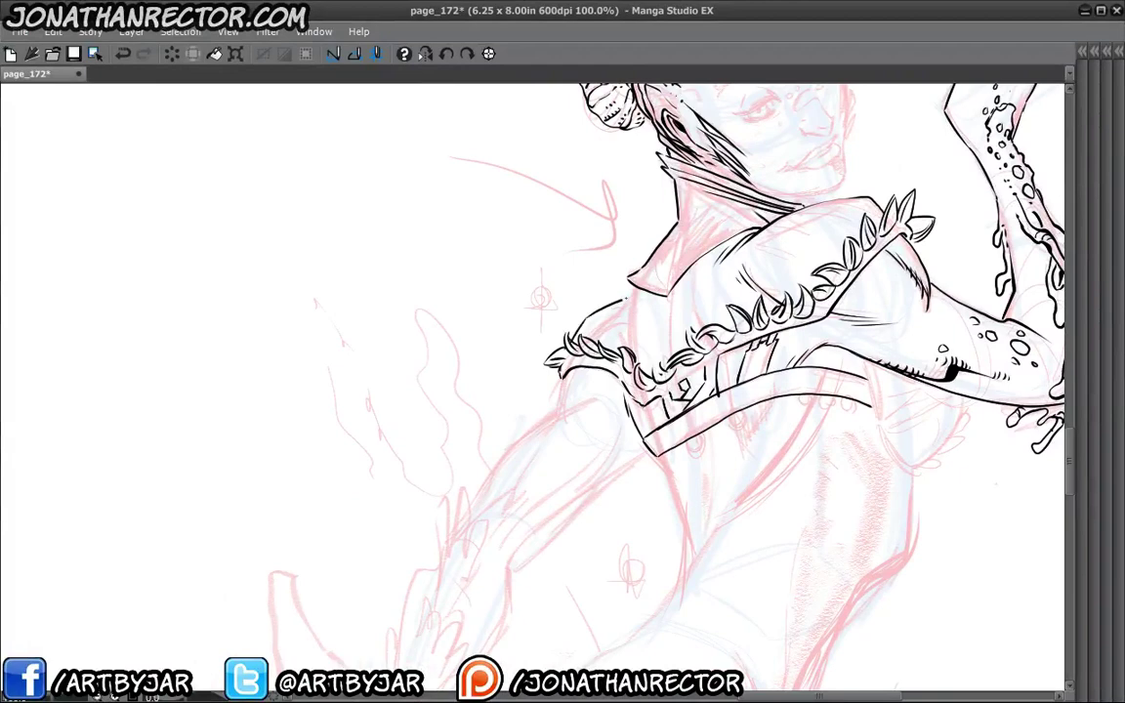
mouse_move(541, 297)
mouse_down()
mouse_move(532, 322)
mouse_move(528, 313)
mouse_up()
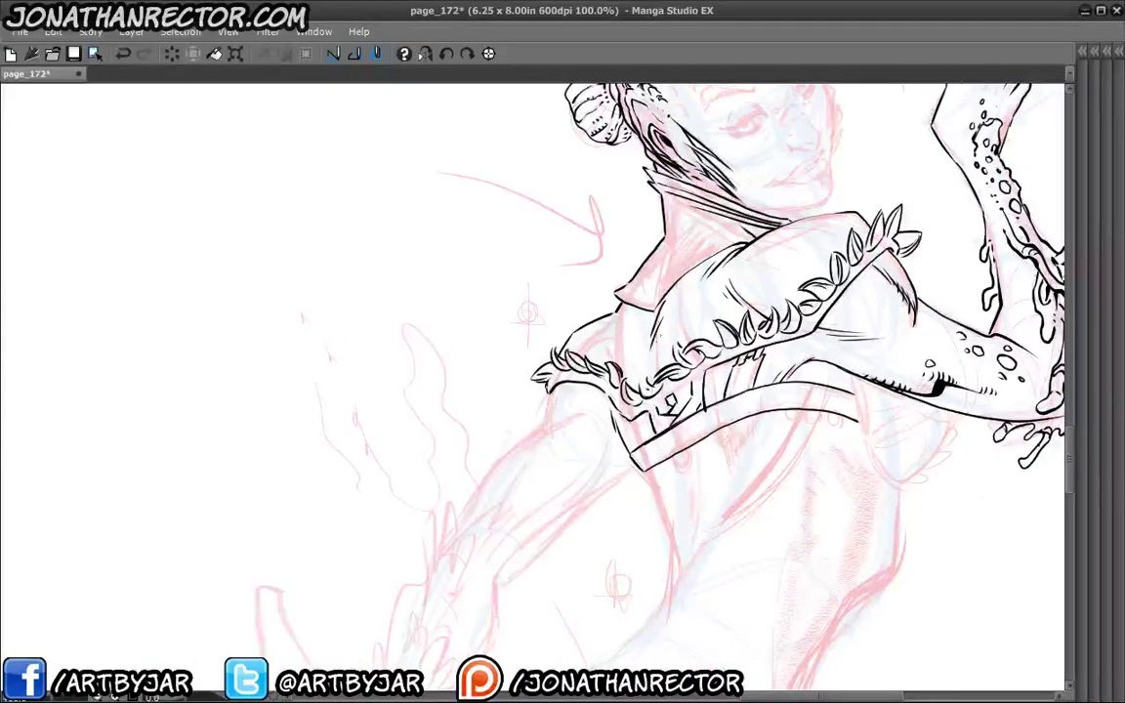
drag(528, 500, 353, 540)
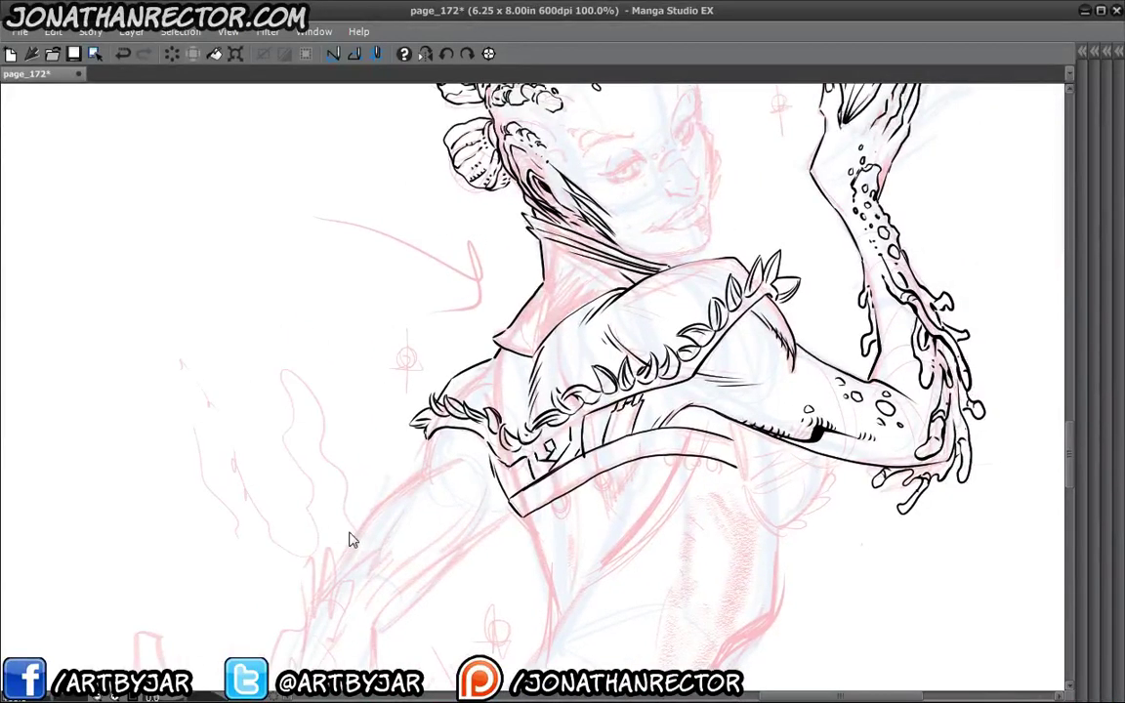
Save the page_172 drawing.
scroll(354, 540, down, 1)
drag(445, 454, 383, 410)
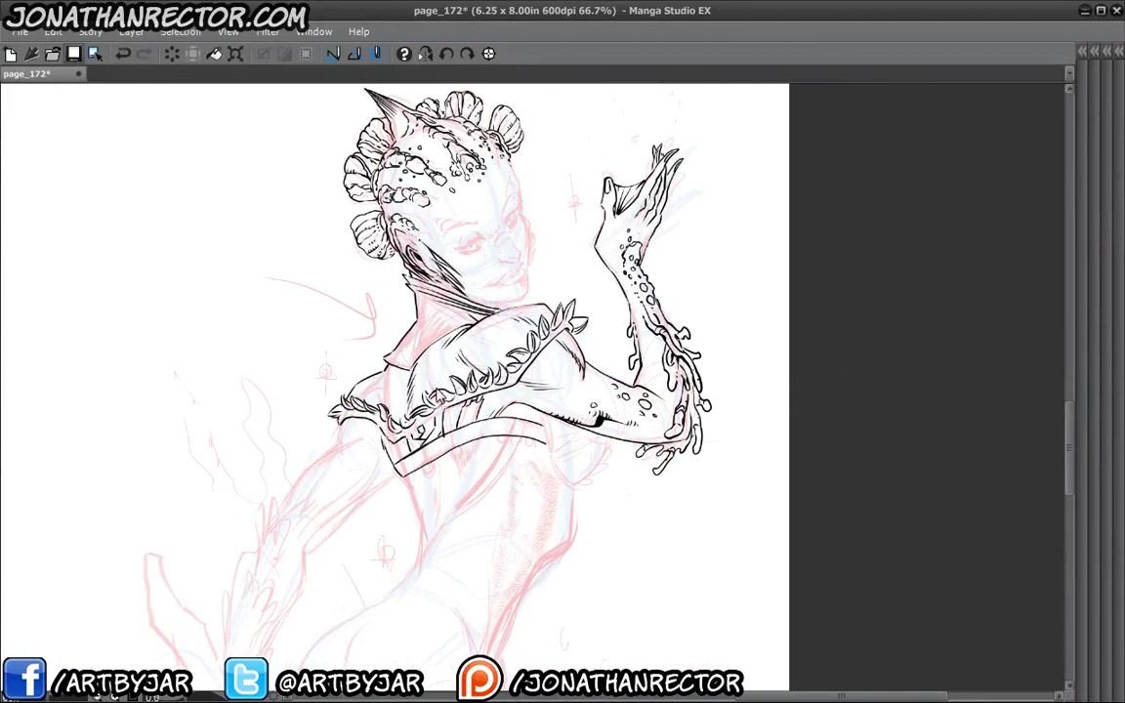
key(ctrl+s)
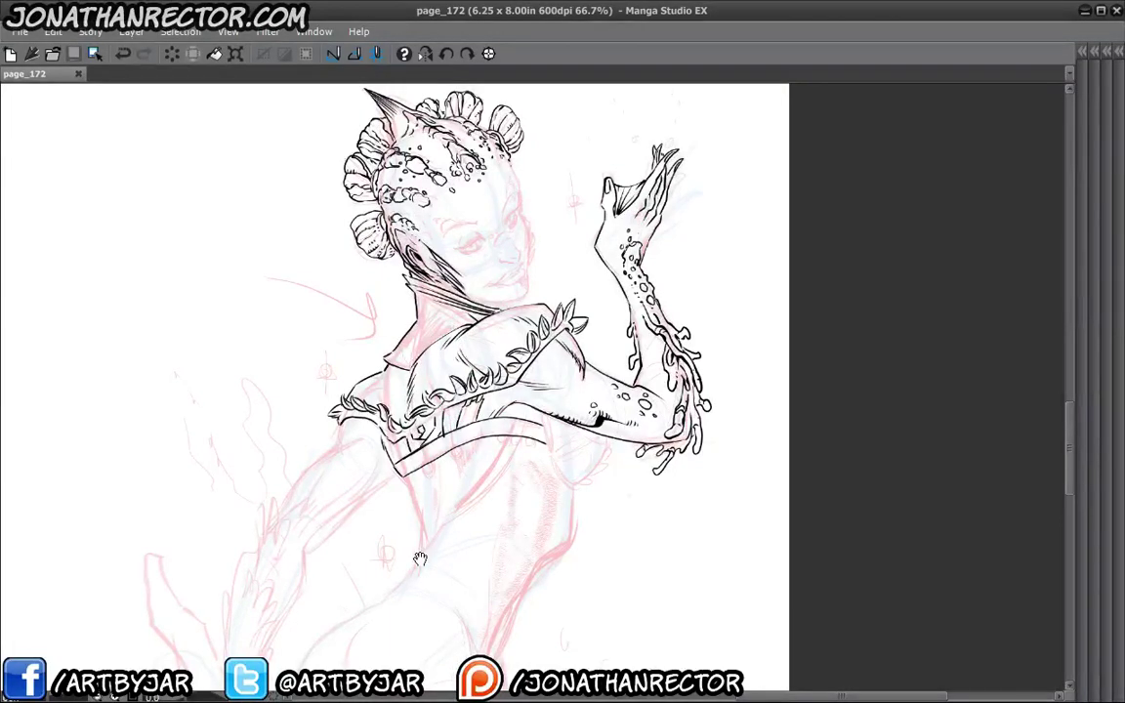
Ink the clasp at the chest band's open end, its strap, and the curved, scale-edged cup outline beneath the raised arm.
scroll(378, 502, down, 2)
scroll(448, 381, up, 1)
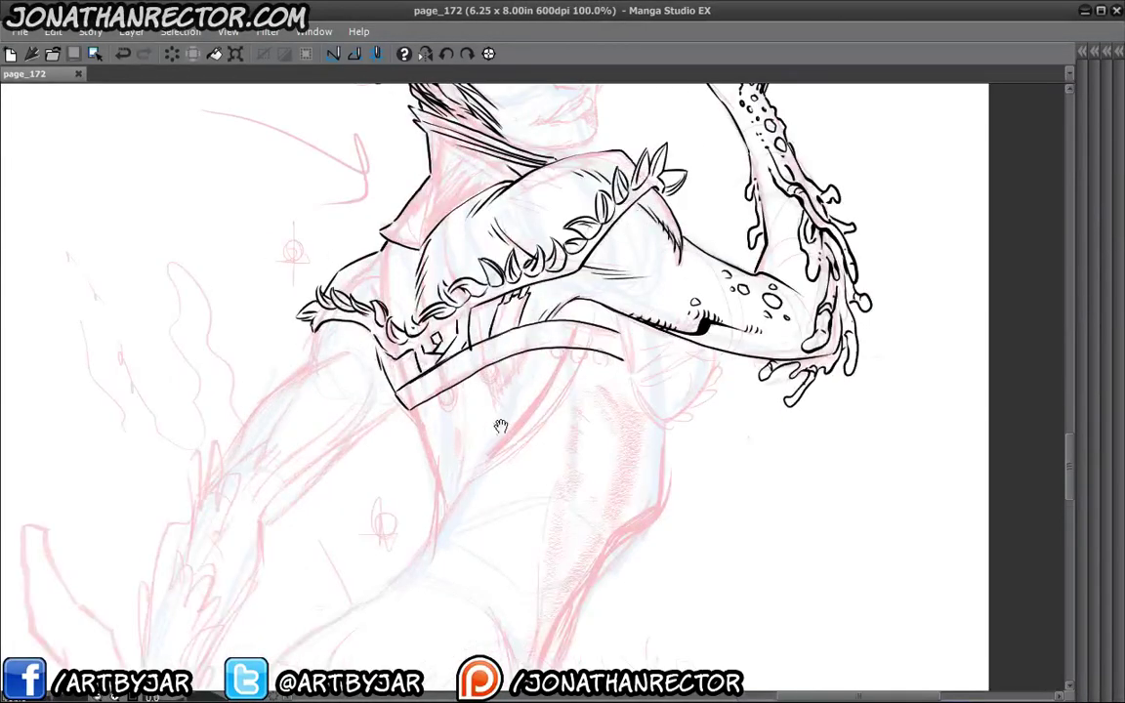
drag(500, 427, 389, 363)
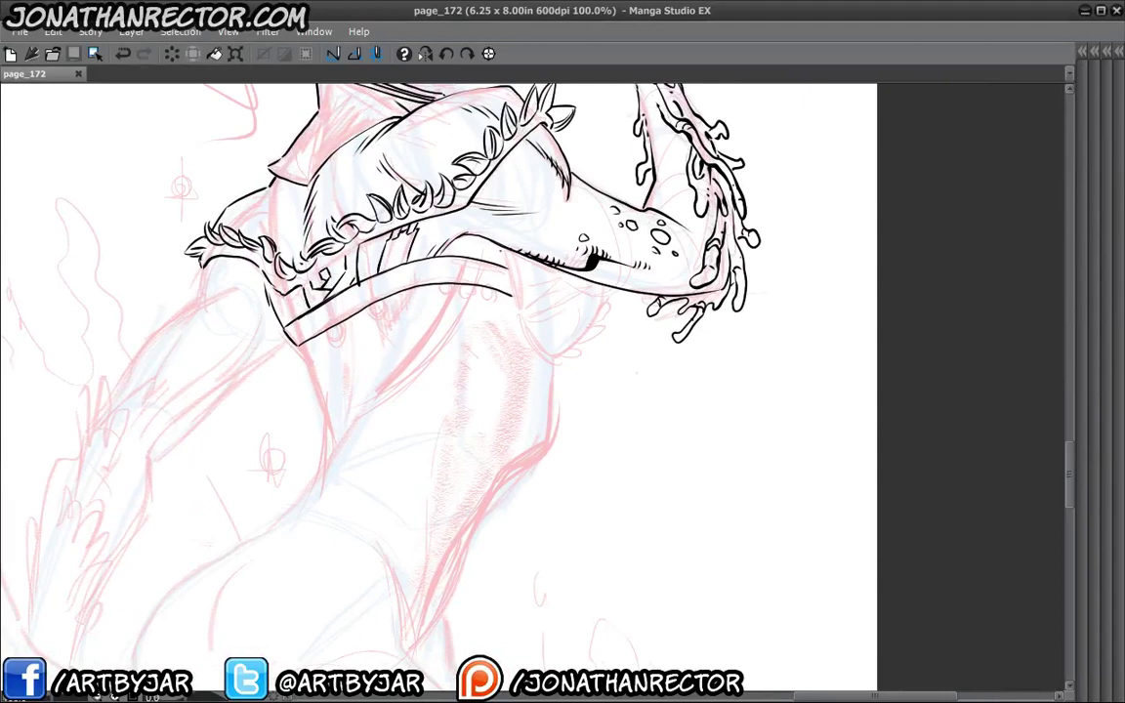
mouse_move(508, 269)
mouse_down()
mouse_move(512, 296)
mouse_move(520, 300)
mouse_move(520, 273)
mouse_move(526, 301)
mouse_up()
key(ctrl+z)
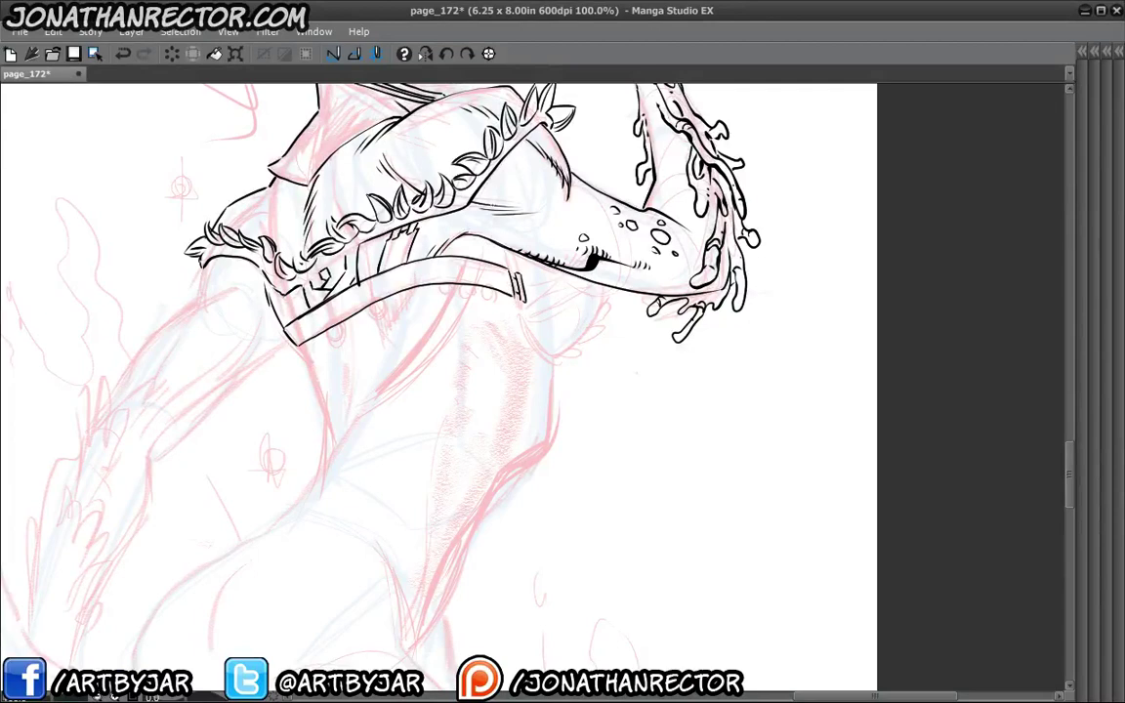
drag(494, 244, 504, 266)
mouse_move(494, 291)
mouse_down()
mouse_move(473, 275)
mouse_move(513, 260)
mouse_move(550, 317)
mouse_move(584, 327)
mouse_move(601, 302)
mouse_up()
mouse_move(599, 308)
mouse_down()
mouse_move(579, 323)
mouse_move(620, 260)
mouse_up()
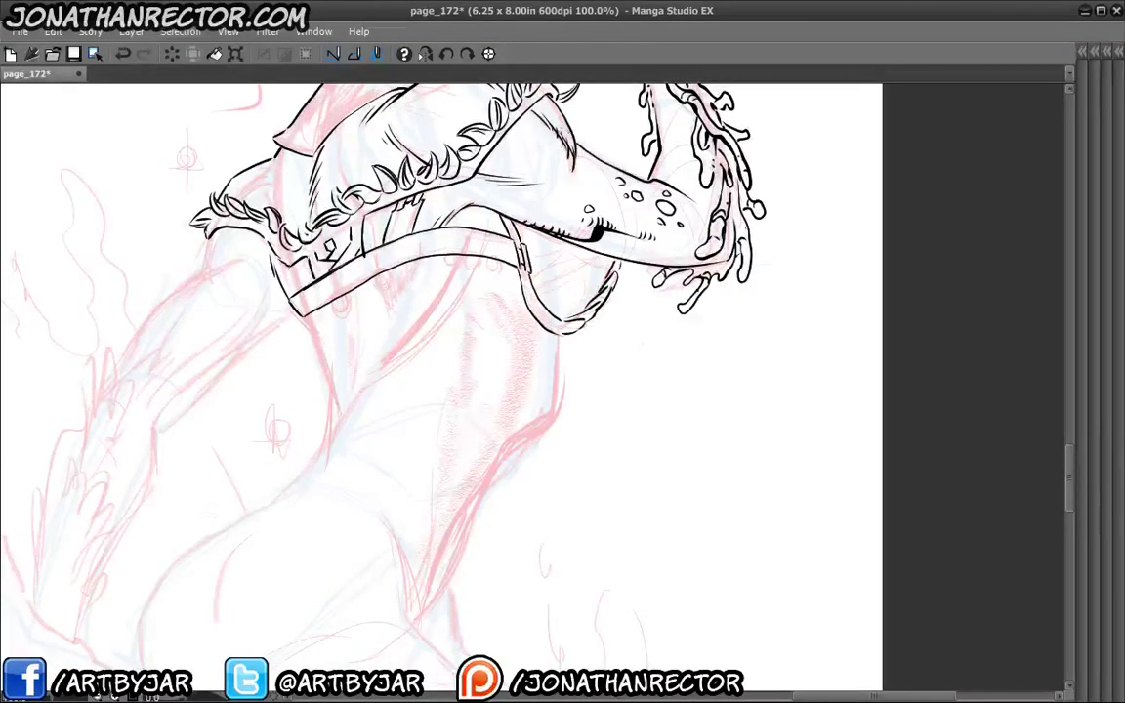
Fill the cup beneath the raised arm with curved scale lines and small dots.
drag(493, 259, 485, 313)
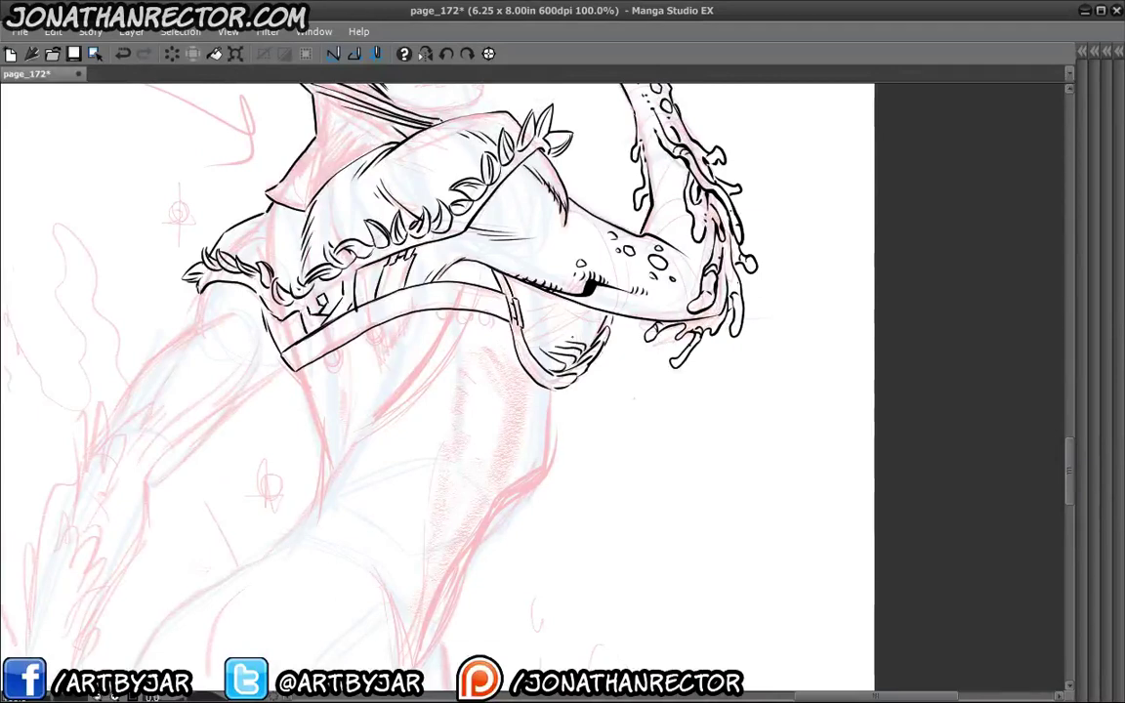
drag(362, 433, 442, 527)
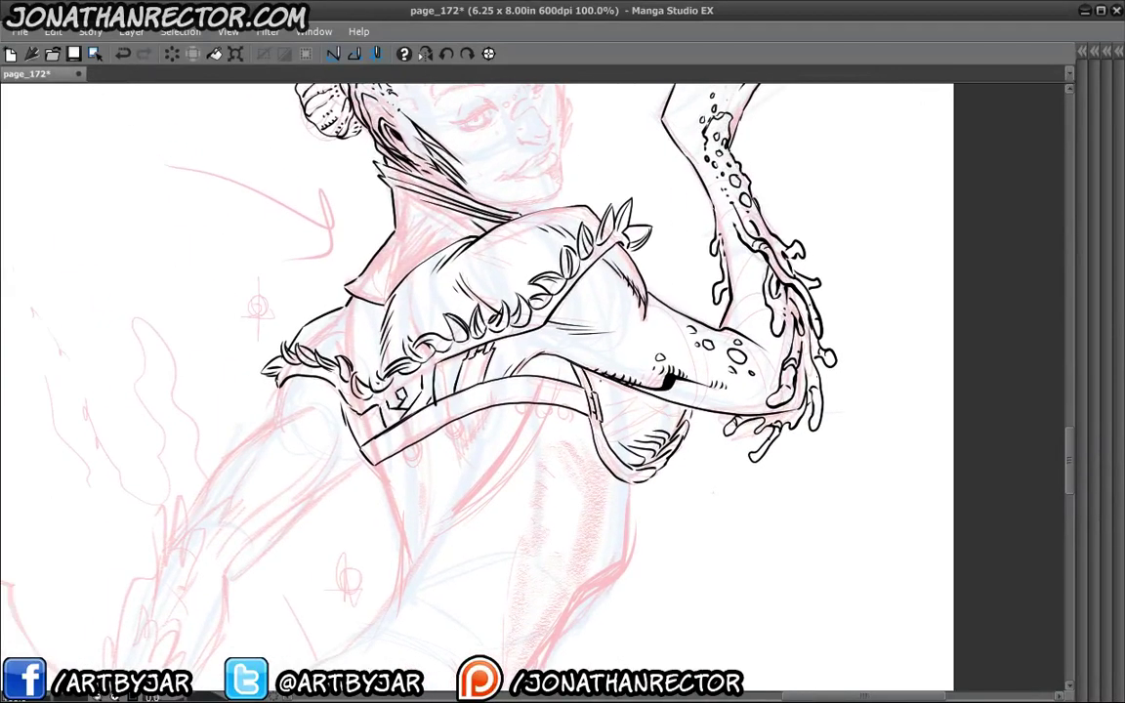
drag(604, 399, 634, 440)
Mirror the canvas view horizontally with the whole upper figure in sight.
alt+click(334, 490)
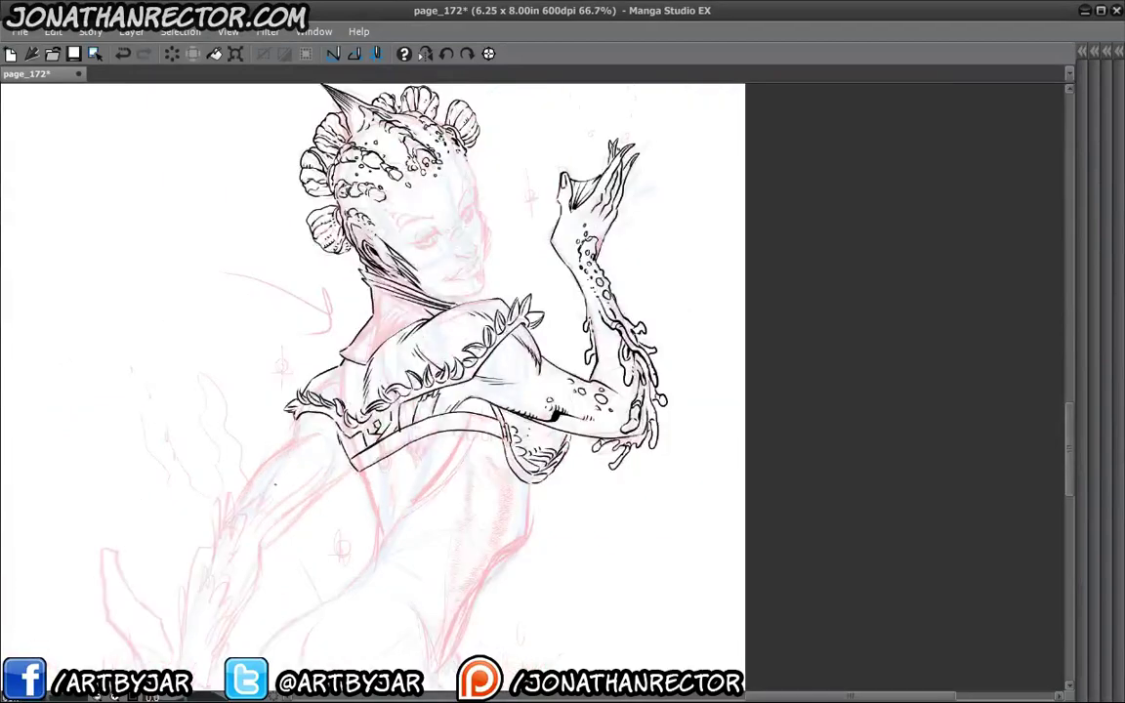
drag(320, 503, 321, 418)
click(426, 55)
drag(399, 486, 375, 548)
drag(429, 445, 334, 475)
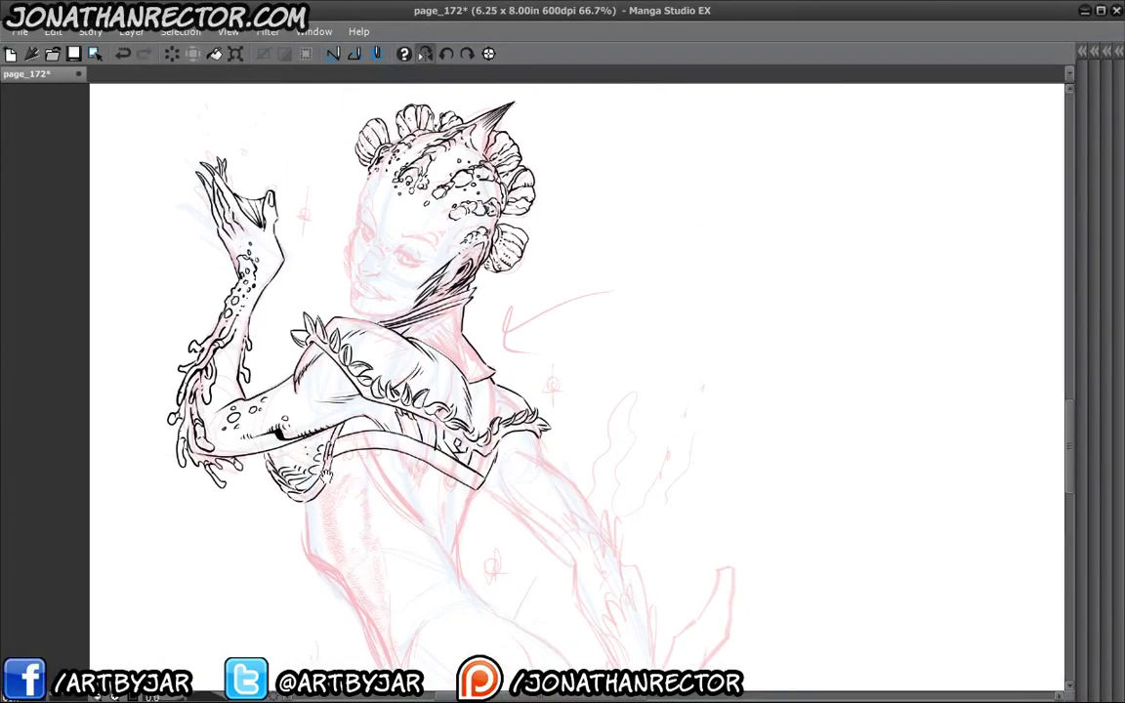
Ink the lowered arm's shoulder and upper arm contours from the scale trim down to the elbow, with an inner muscle line.
ctrl+click(274, 282)
drag(414, 469, 216, 197)
mouse_move(379, 376)
mouse_down()
mouse_move(329, 321)
mouse_move(346, 371)
mouse_up()
drag(439, 232, 445, 271)
mouse_move(381, 236)
mouse_down()
mouse_move(436, 267)
mouse_move(527, 357)
mouse_up()
drag(499, 403, 362, 285)
drag(459, 301, 481, 339)
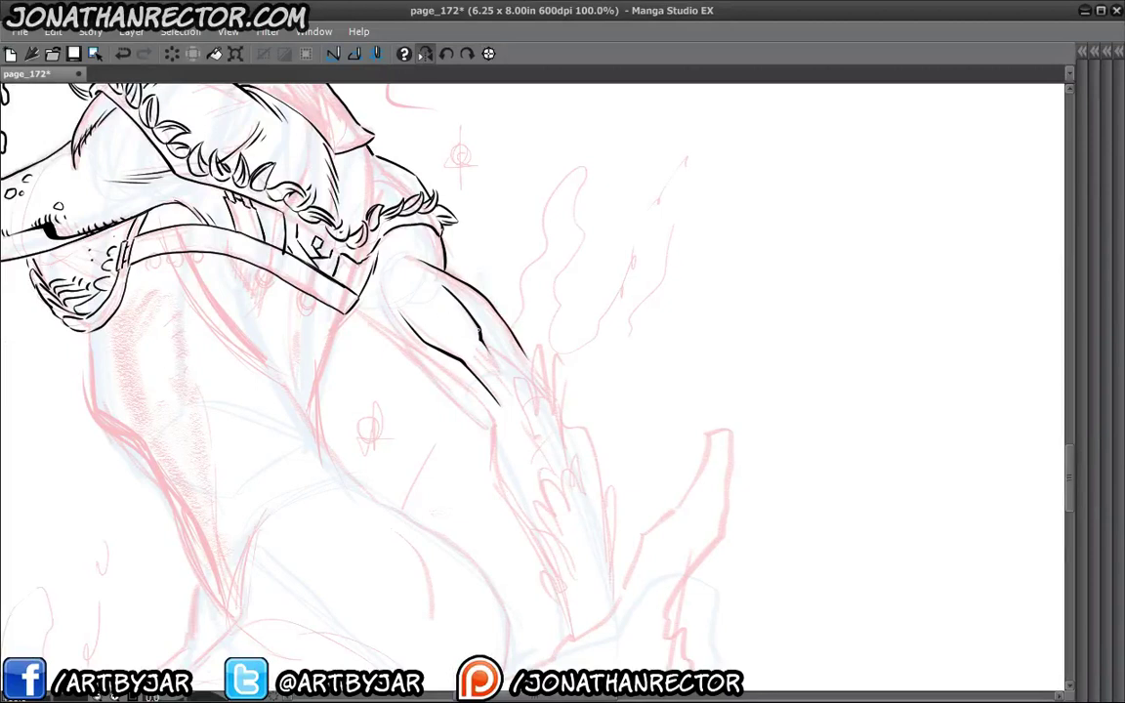
Redo the muscle line near the lowered arm's elbow and add short hatch marks inside the shoulder.
drag(508, 360, 481, 334)
key(ctrl+z)
drag(432, 298, 465, 328)
drag(379, 350, 517, 400)
drag(504, 326, 519, 334)
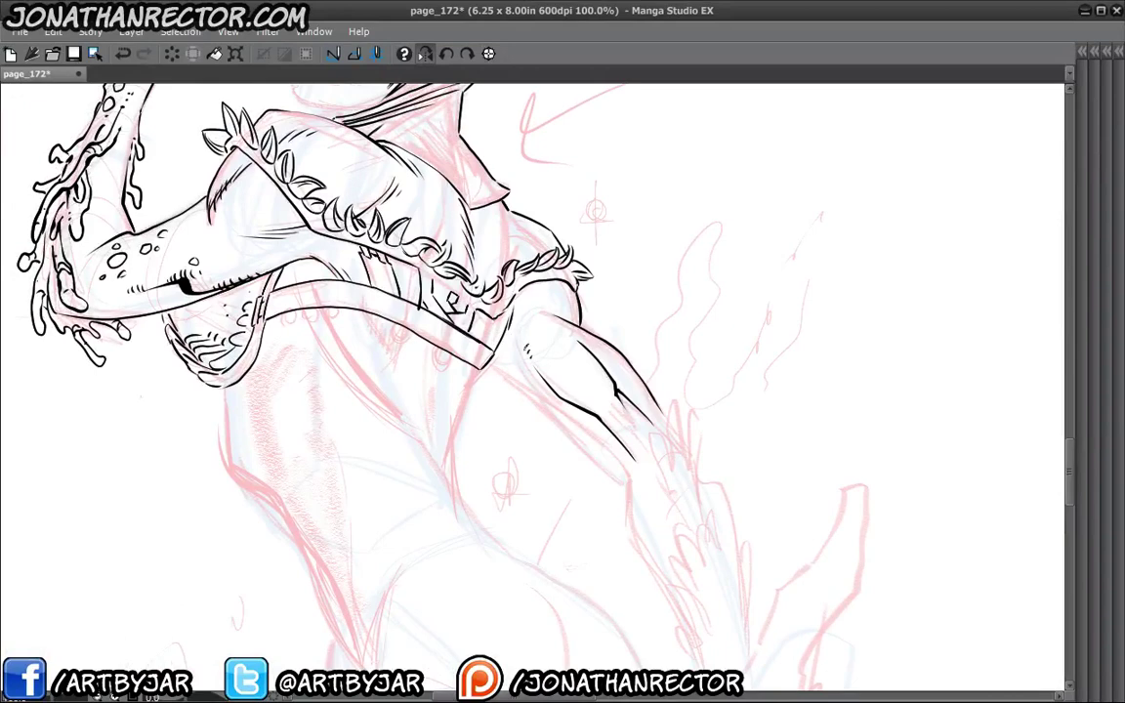
drag(523, 338, 527, 346)
Ink the lowered arm's underside from the chest band to the elbow and the forearm's lower contour toward the wrist.
drag(566, 391, 469, 293)
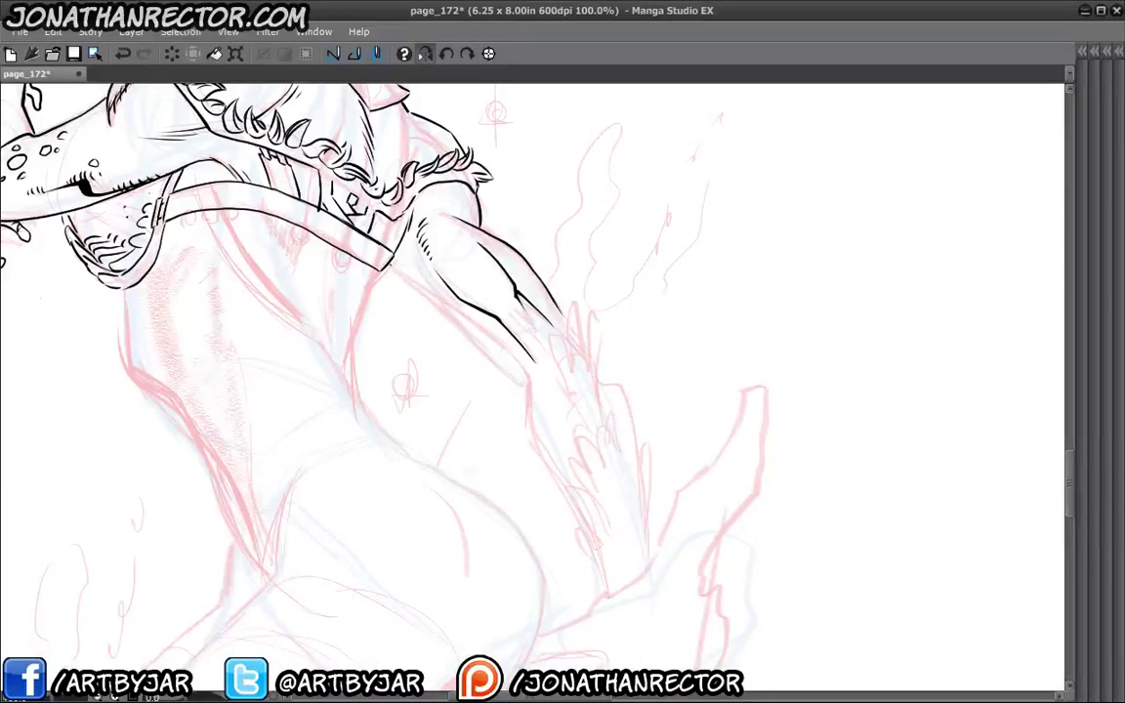
mouse_move(476, 334)
mouse_down()
mouse_move(522, 385)
mouse_move(533, 451)
mouse_move(576, 508)
mouse_up()
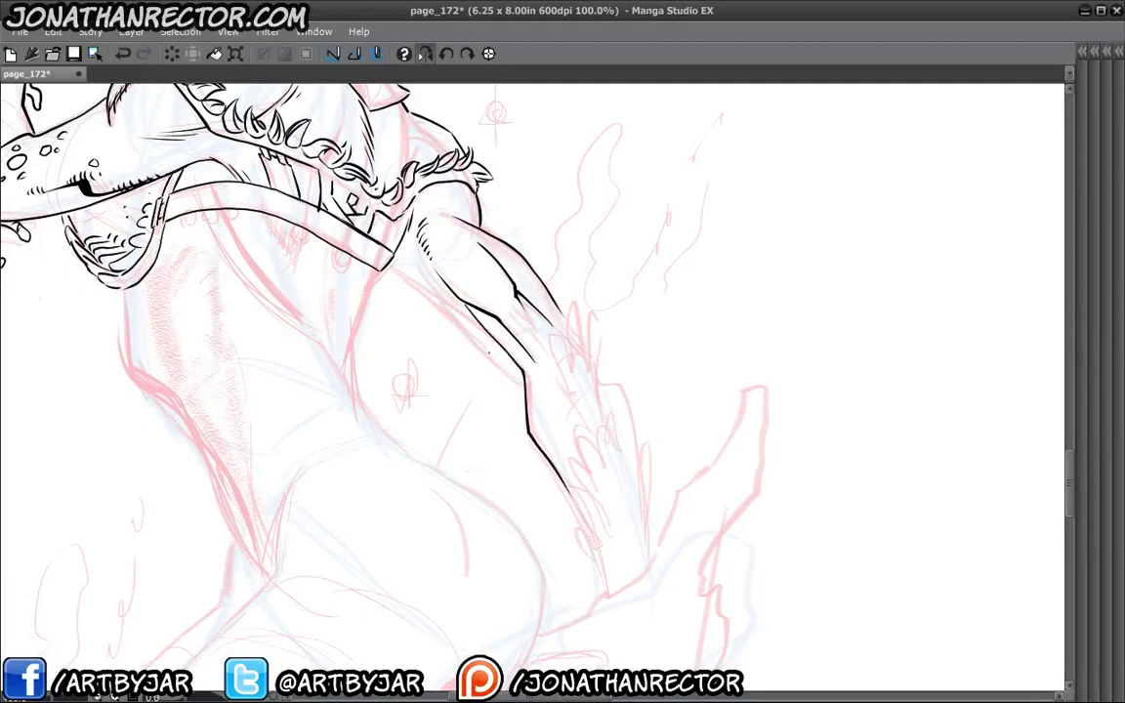
drag(515, 377, 359, 227)
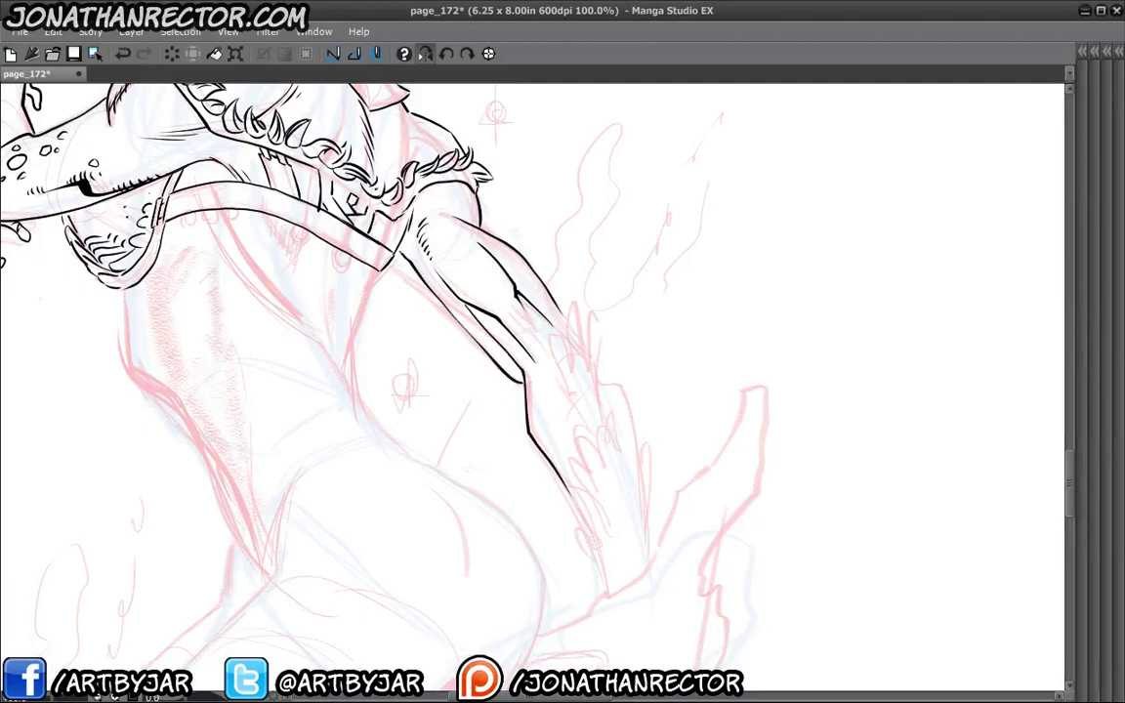
scroll(284, 319, down, 1)
drag(216, 454, 307, 513)
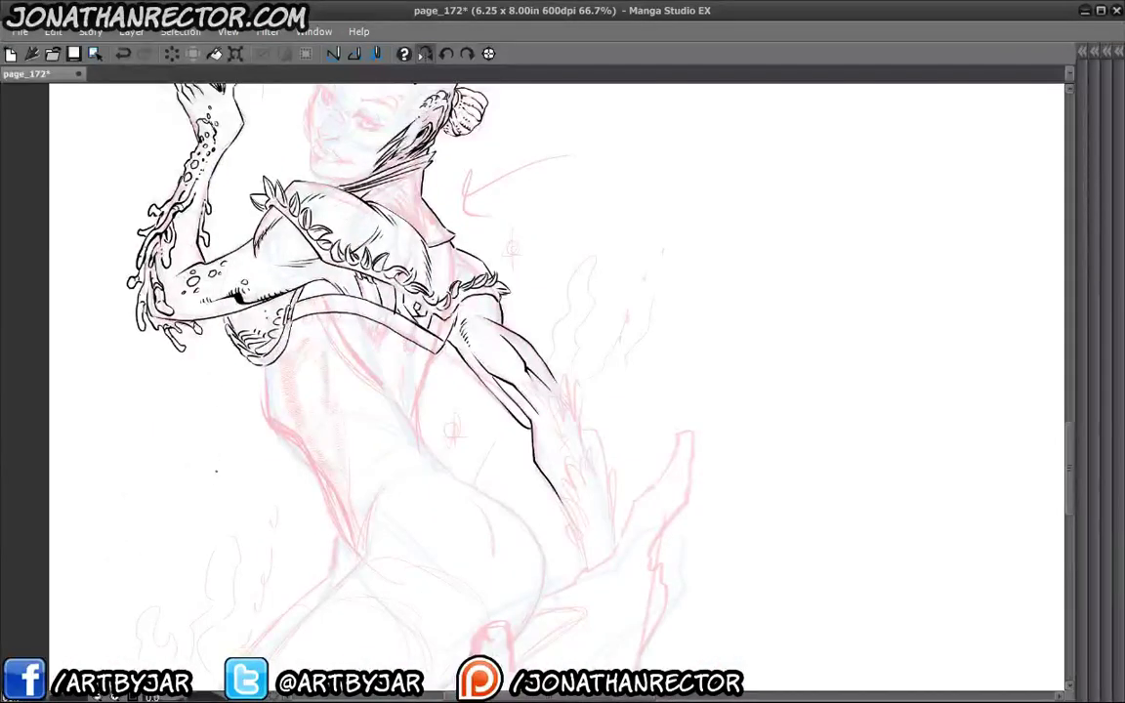
drag(213, 491, 361, 547)
Ink intertwined coral-like branches growing over the lowered forearm just below the elbow.
drag(372, 465, 194, 324)
scroll(430, 322, up, 1)
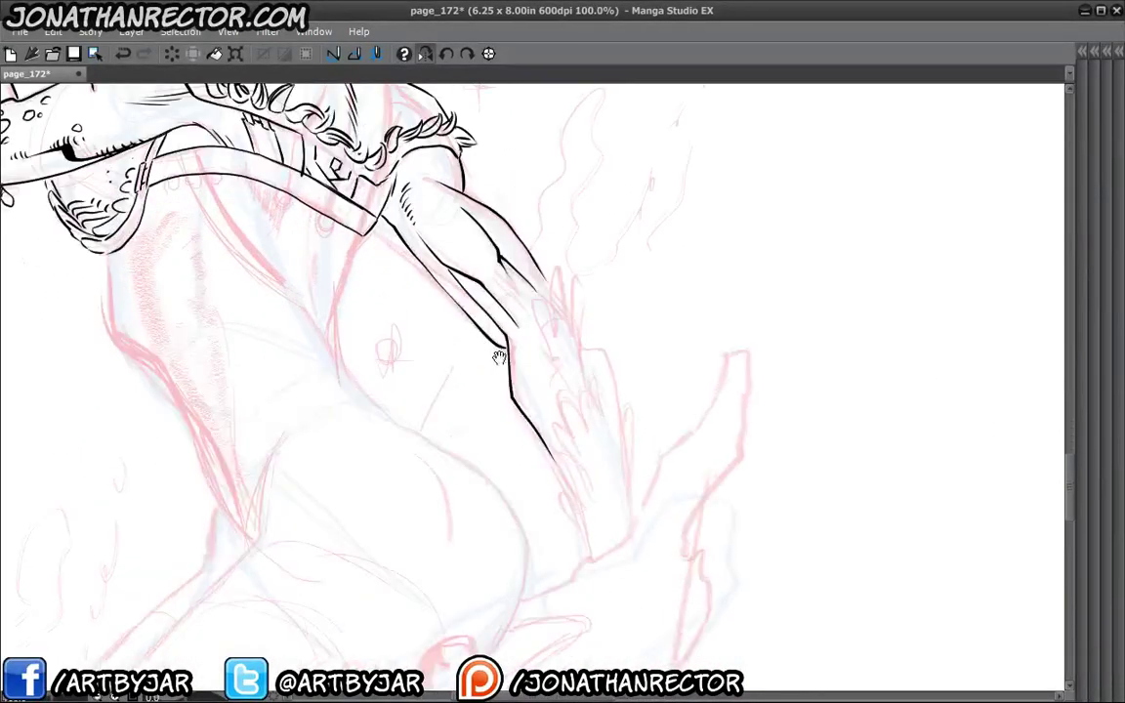
drag(500, 357, 491, 339)
mouse_move(560, 420)
mouse_down()
mouse_move(549, 371)
mouse_move(569, 397)
mouse_up()
mouse_move(551, 400)
mouse_down()
mouse_move(578, 433)
mouse_move(714, 512)
mouse_move(756, 452)
mouse_move(725, 435)
mouse_move(718, 403)
mouse_up()
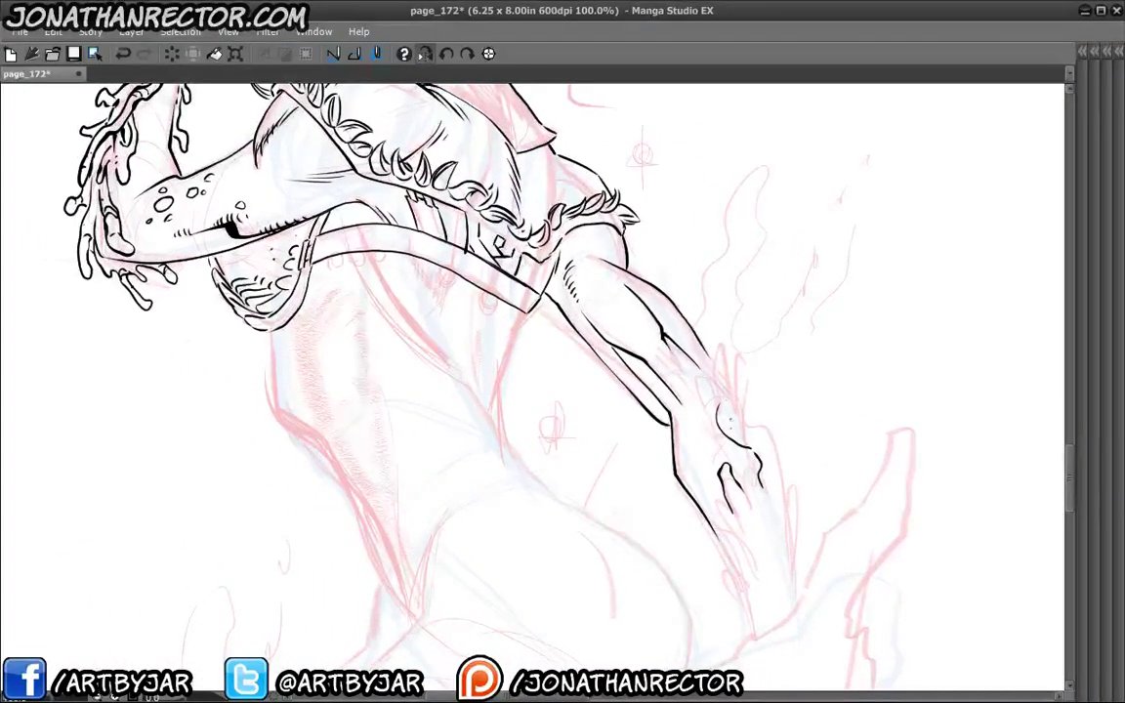
drag(673, 435, 637, 371)
mouse_move(722, 436)
mouse_down()
mouse_move(737, 436)
mouse_move(717, 451)
mouse_move(740, 452)
mouse_move(738, 355)
mouse_move(731, 368)
mouse_move(723, 344)
mouse_move(717, 397)
mouse_move(735, 344)
mouse_move(743, 358)
mouse_move(703, 386)
mouse_move(709, 404)
mouse_up()
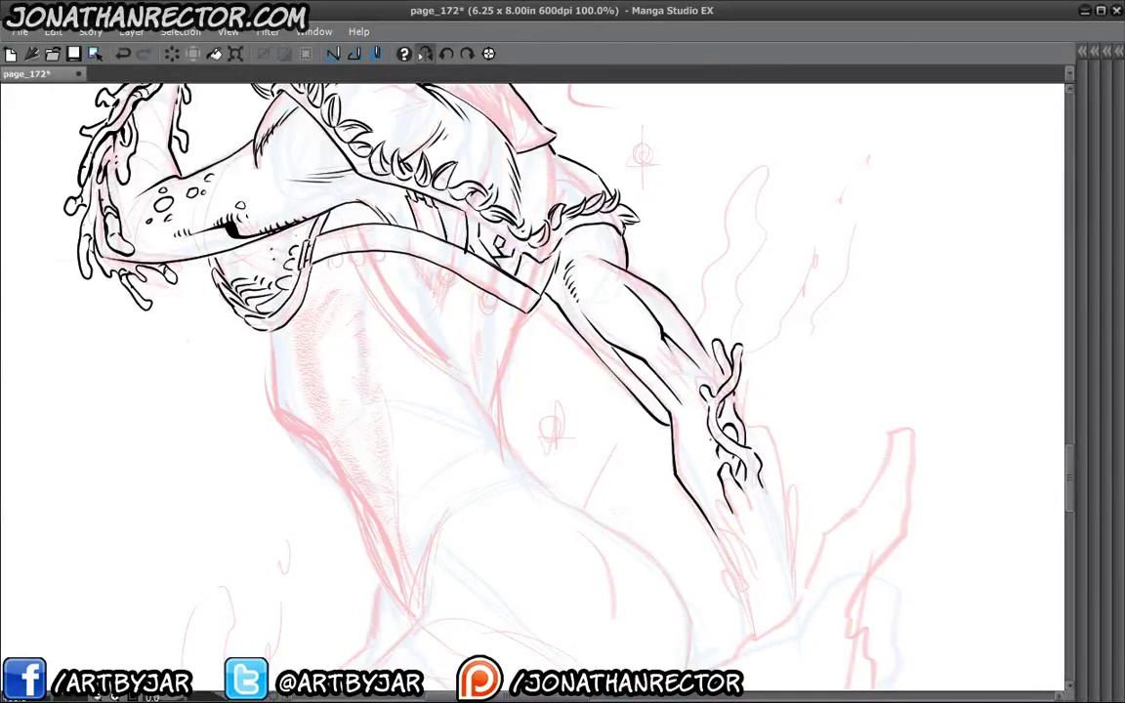
Ink smaller finger-like growths below the coral branches and along the lower edge of the forearm.
mouse_move(712, 458)
mouse_down()
mouse_move(711, 495)
mouse_move(729, 514)
mouse_move(704, 502)
mouse_up()
click(717, 502)
mouse_move(704, 505)
mouse_down()
mouse_move(715, 537)
mouse_move(700, 537)
mouse_up()
mouse_move(700, 537)
mouse_down()
mouse_move(728, 555)
mouse_move(704, 530)
mouse_up()
mouse_move(700, 508)
mouse_down()
mouse_move(694, 519)
mouse_move(600, 432)
mouse_up()
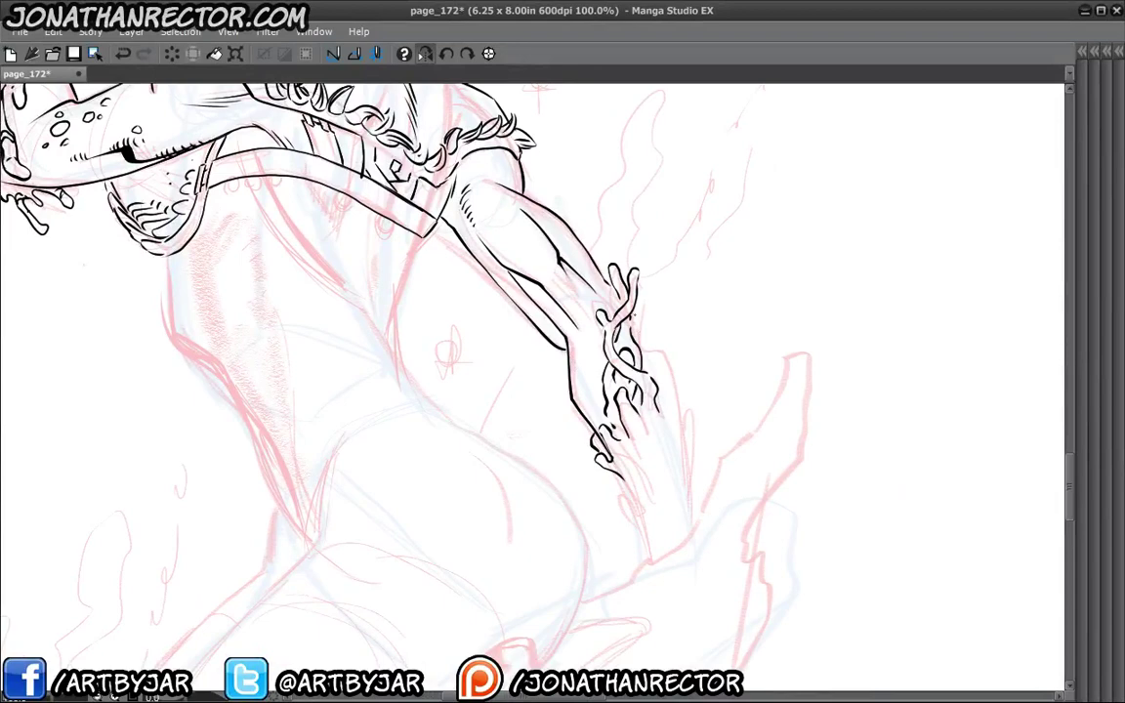
Ink two upright coral branches along the forearm's outer edge, continue the contour toward the wrist, and dot the skin between them.
mouse_move(635, 315)
mouse_down()
mouse_move(656, 346)
mouse_move(662, 307)
mouse_move(676, 303)
mouse_move(673, 444)
mouse_up()
drag(663, 386, 649, 366)
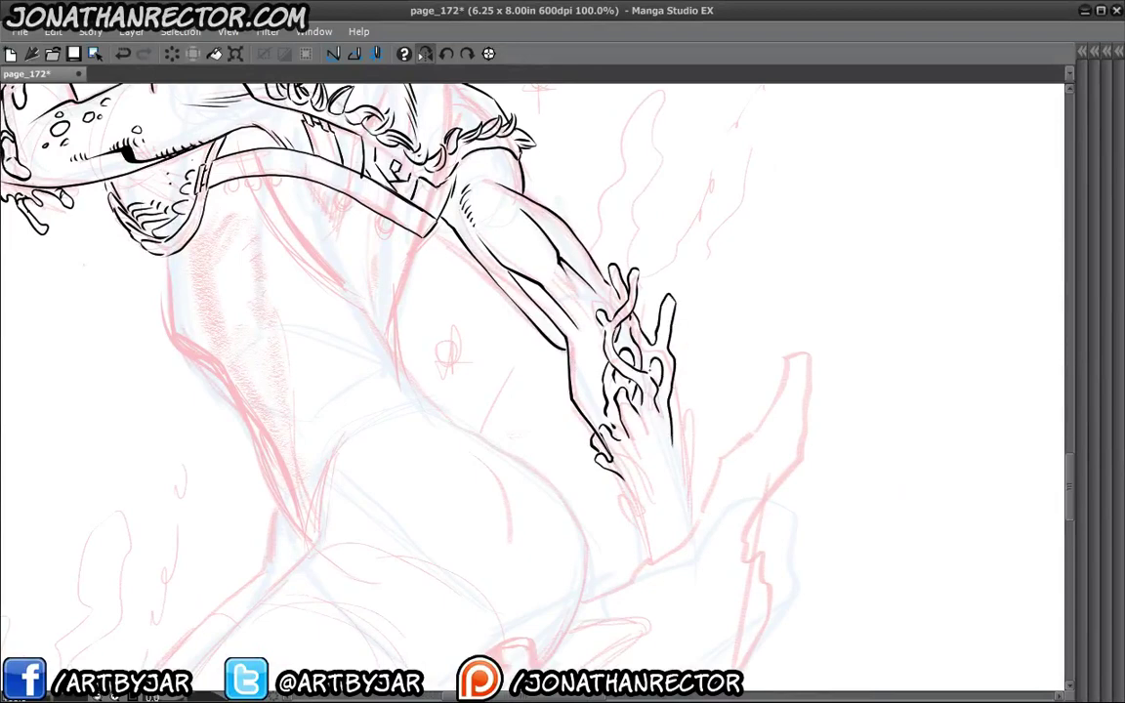
mouse_move(527, 462)
mouse_down()
mouse_move(632, 478)
mouse_move(606, 403)
mouse_move(583, 392)
mouse_move(508, 296)
mouse_up()
drag(742, 323, 751, 373)
mouse_move(752, 372)
mouse_down()
mouse_move(759, 342)
mouse_move(759, 457)
mouse_up()
click(746, 408)
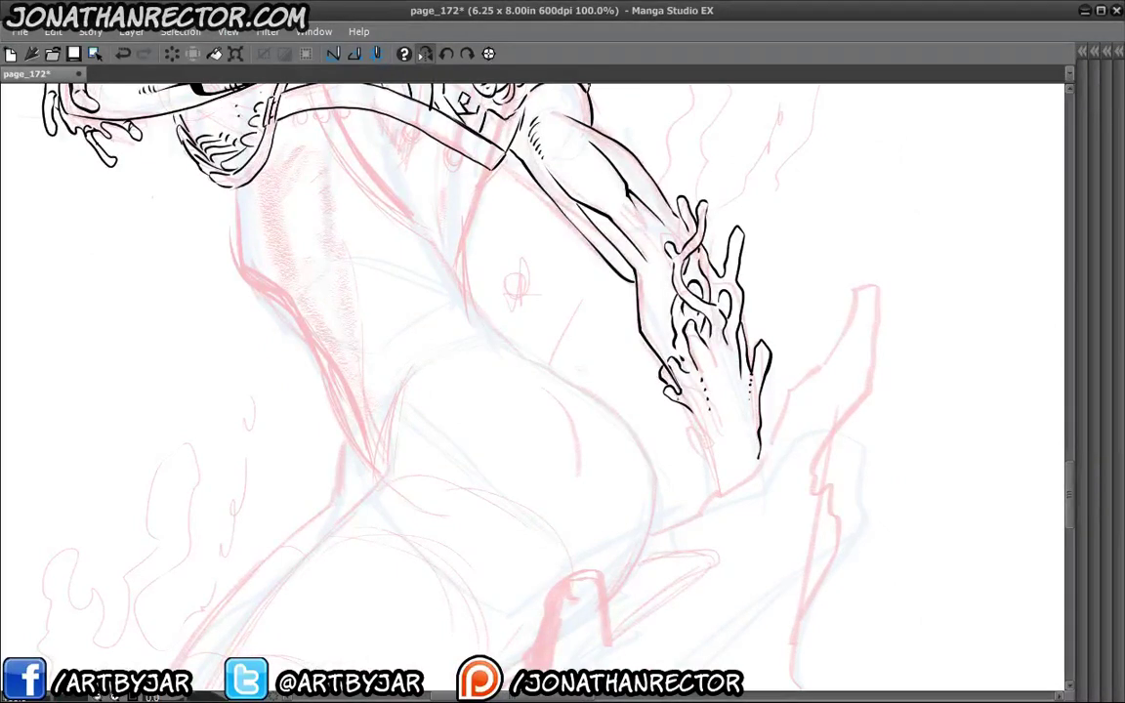
Ink jagged growths along the forearm's underside at the wrist and add rows of small marks on the skin and branches.
drag(689, 408, 723, 483)
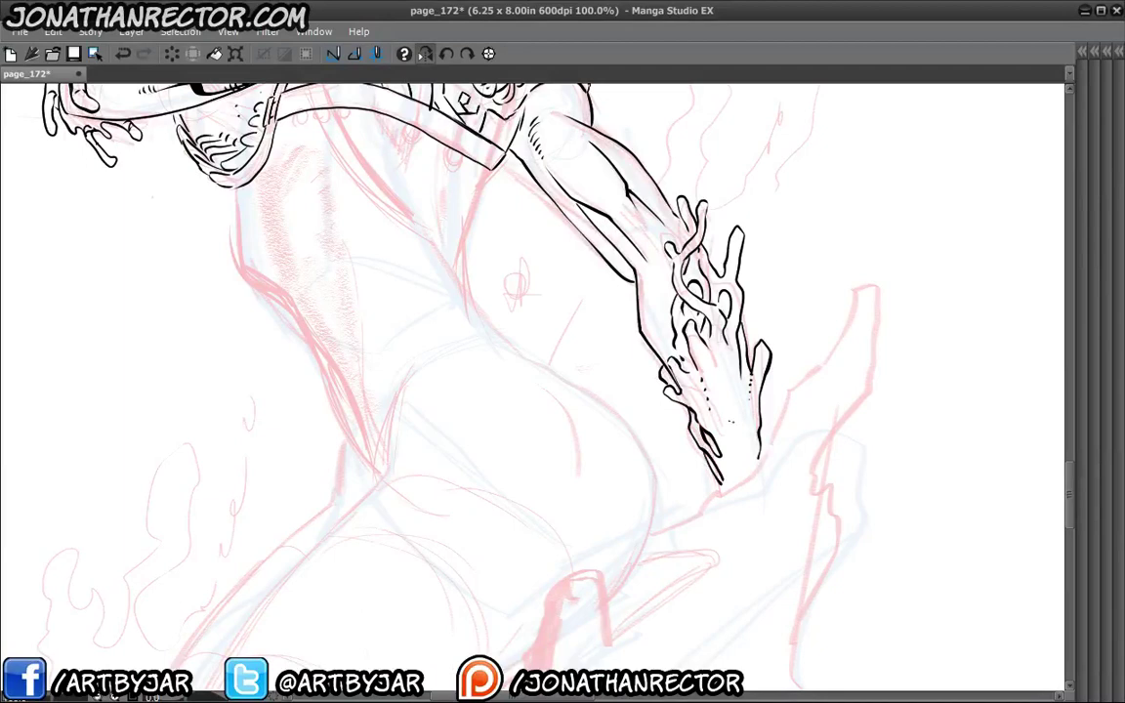
click(739, 446)
drag(718, 395, 721, 470)
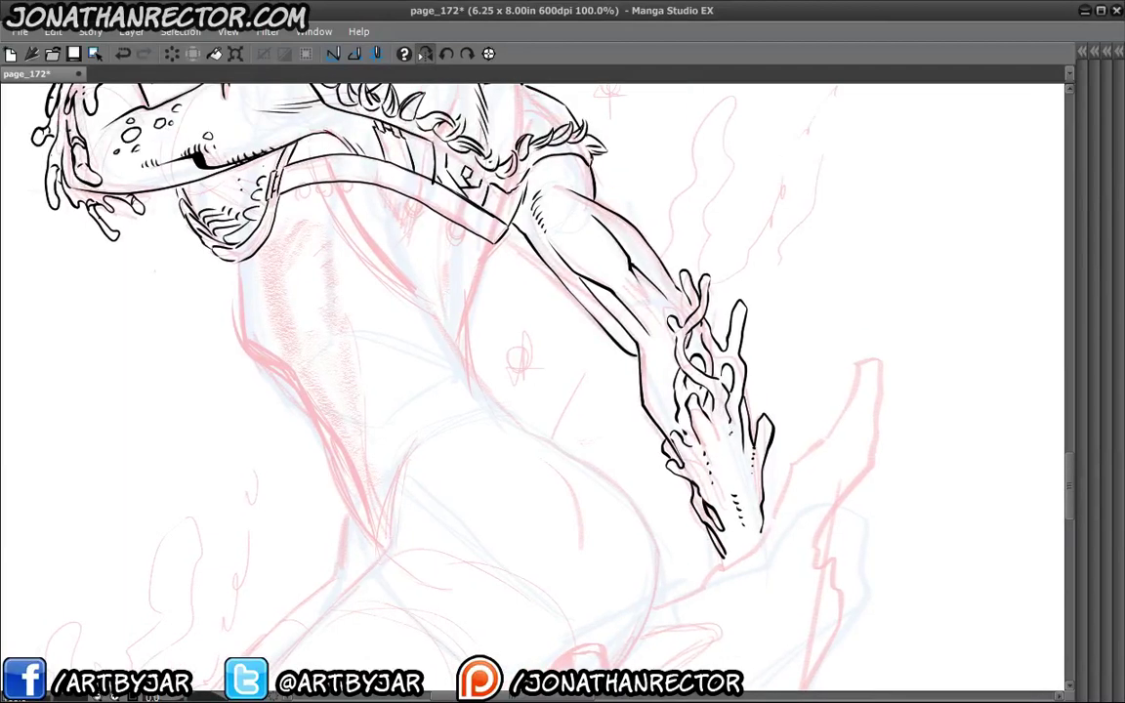
drag(611, 356, 716, 481)
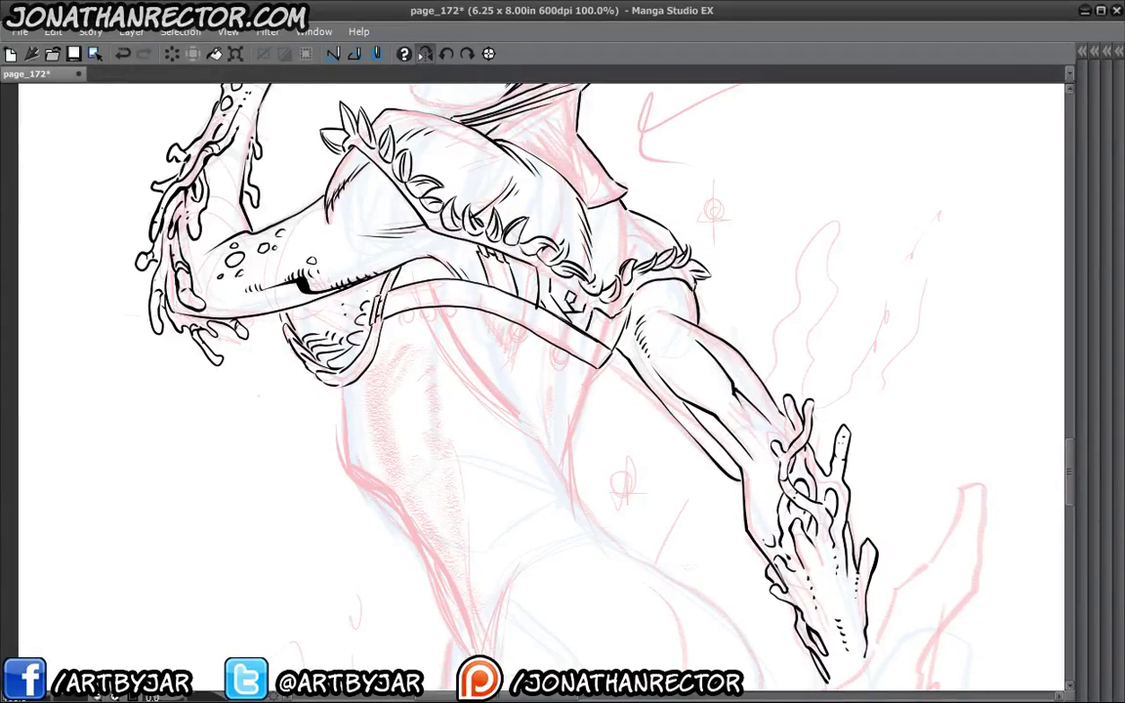
Ink small round spots of varying size on the lowered forearm's inner side beside the coral branches.
mouse_move(766, 537)
mouse_down()
mouse_move(771, 545)
mouse_move(767, 505)
mouse_move(755, 494)
mouse_move(773, 481)
mouse_up()
drag(744, 509, 750, 516)
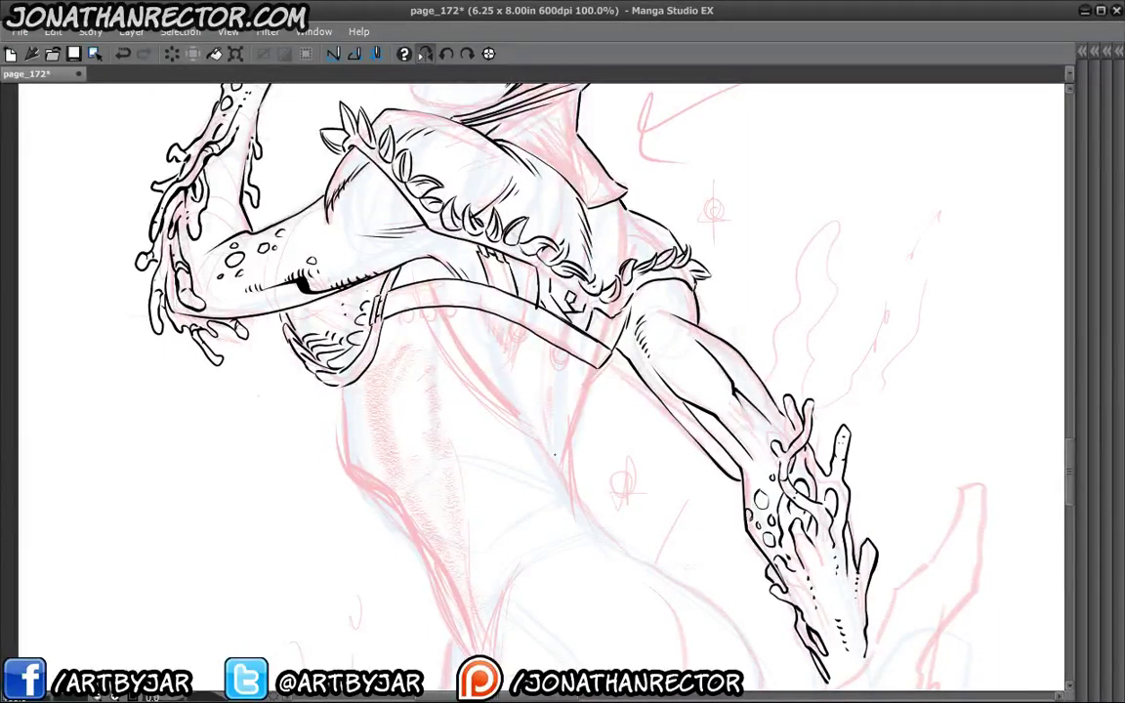
drag(619, 463, 498, 558)
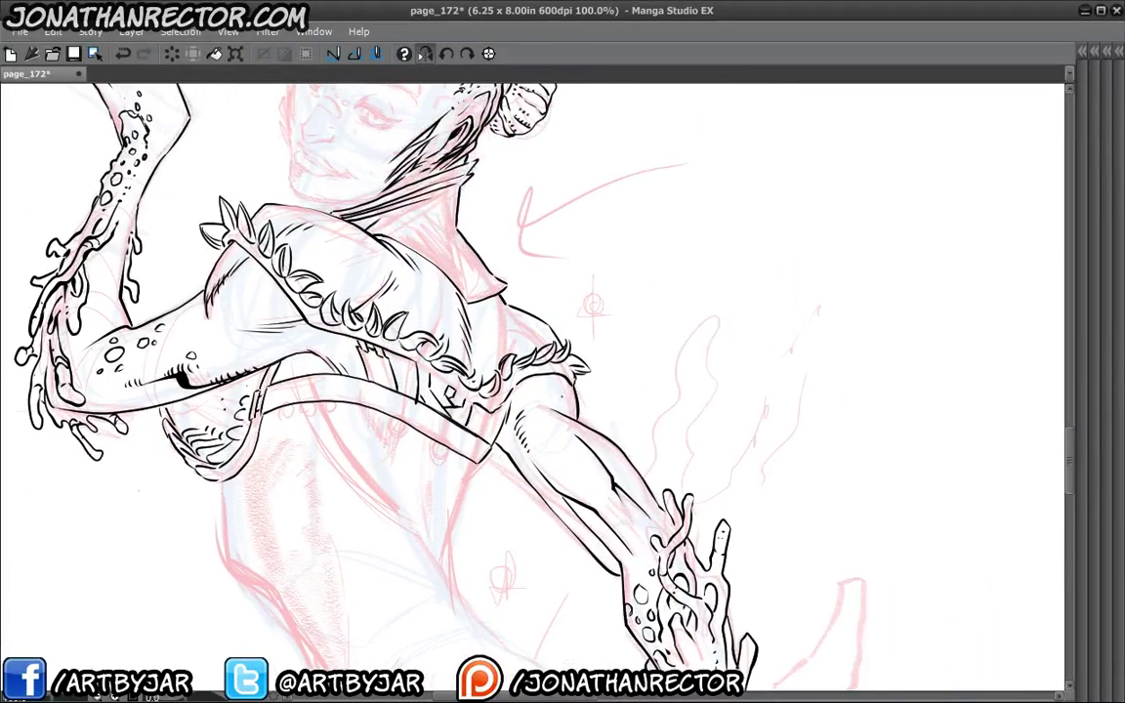
drag(503, 398, 458, 333)
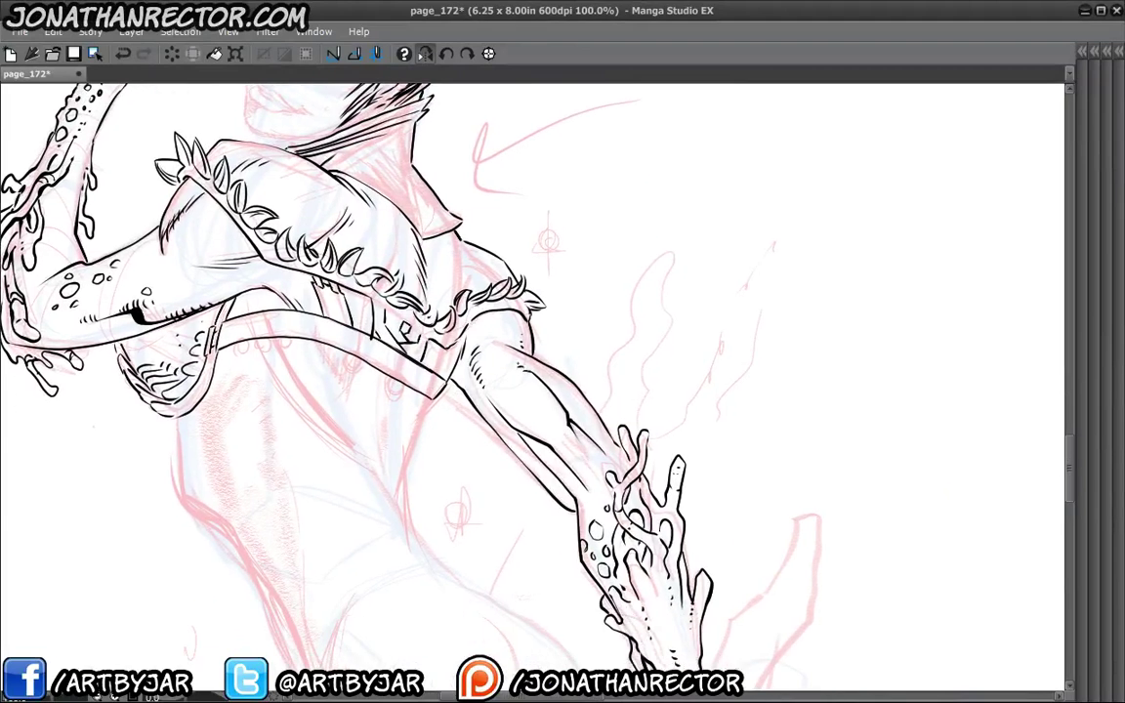
Mirror the canvas view to check the whole figure and save the page.
key(ctrl+minus)
key(ctrl+minus)
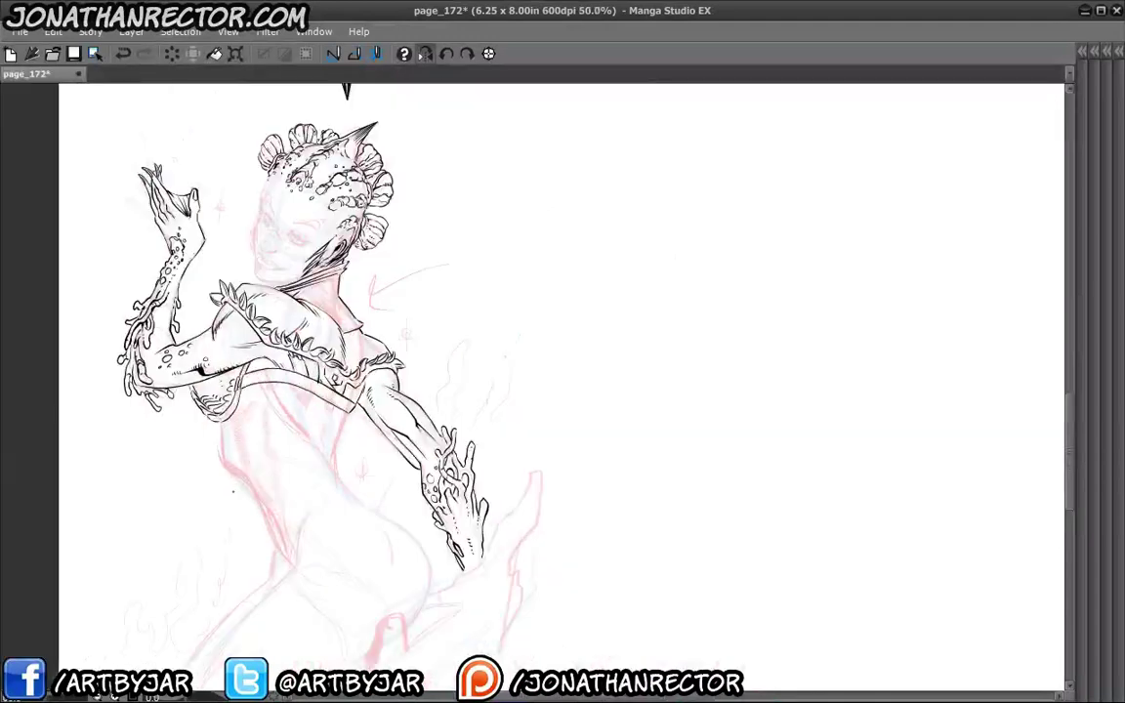
drag(236, 491, 386, 487)
click(425, 54)
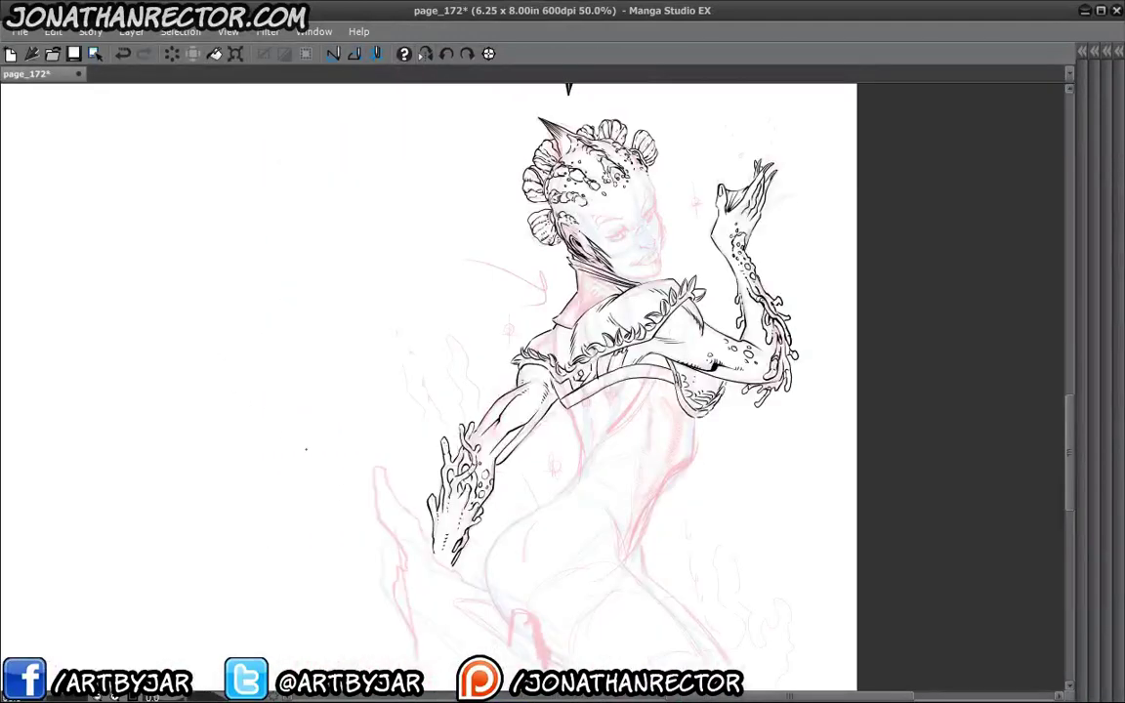
drag(435, 428, 337, 401)
drag(404, 395, 394, 435)
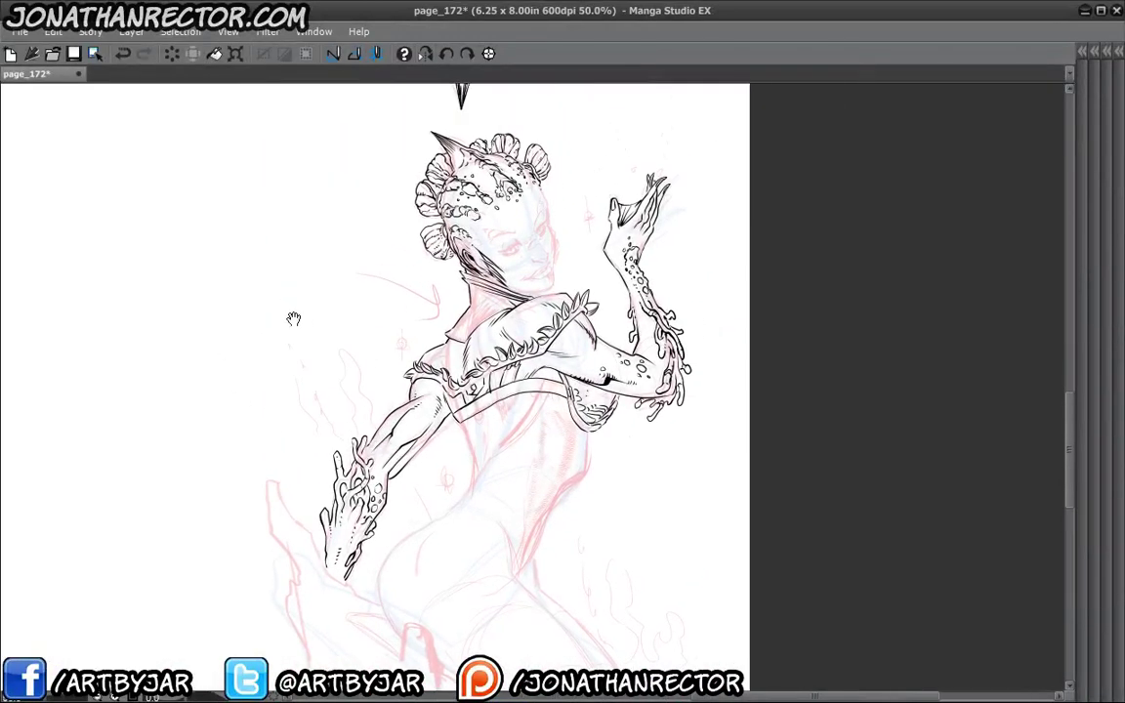
click(81, 56)
Add a new ink layer at the top of the lines folder for the face.
drag(461, 507, 416, 321)
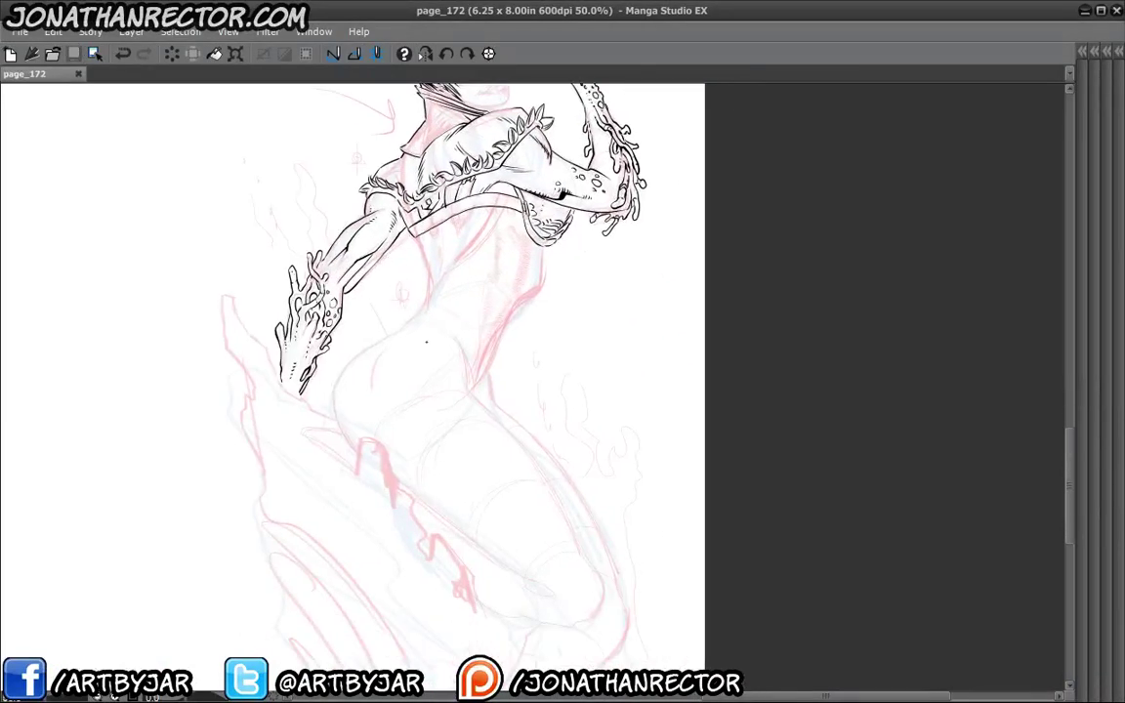
scroll(428, 368, up, 2)
drag(545, 222, 484, 617)
drag(376, 290, 384, 511)
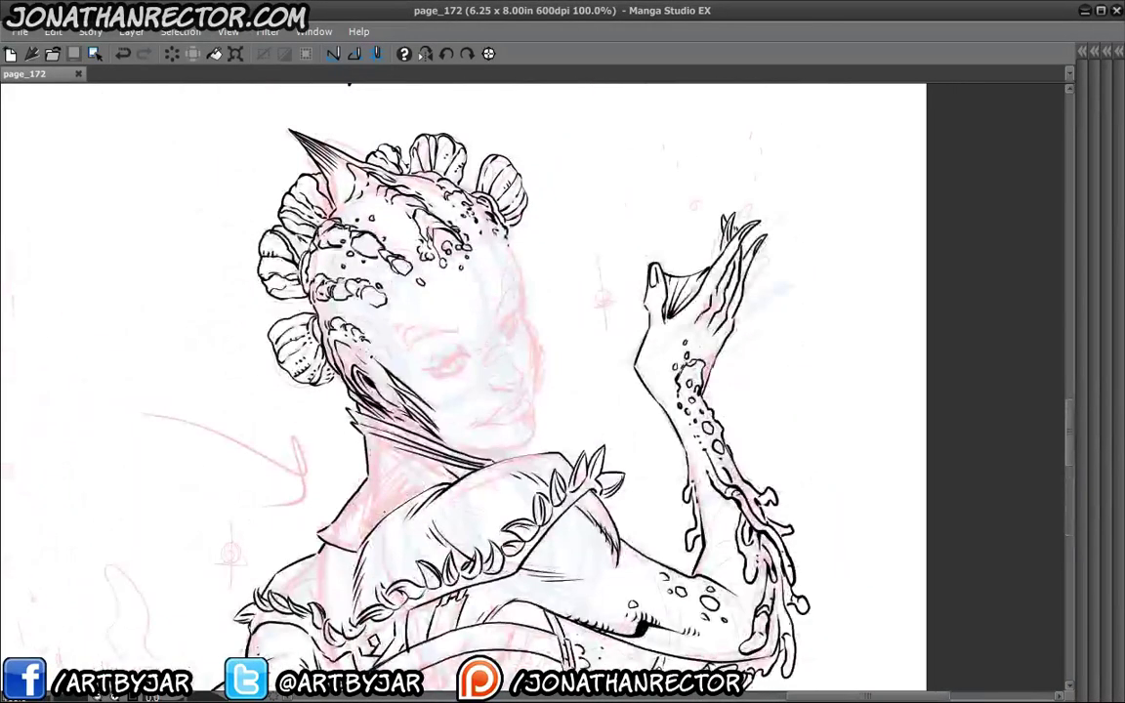
key(Tab)
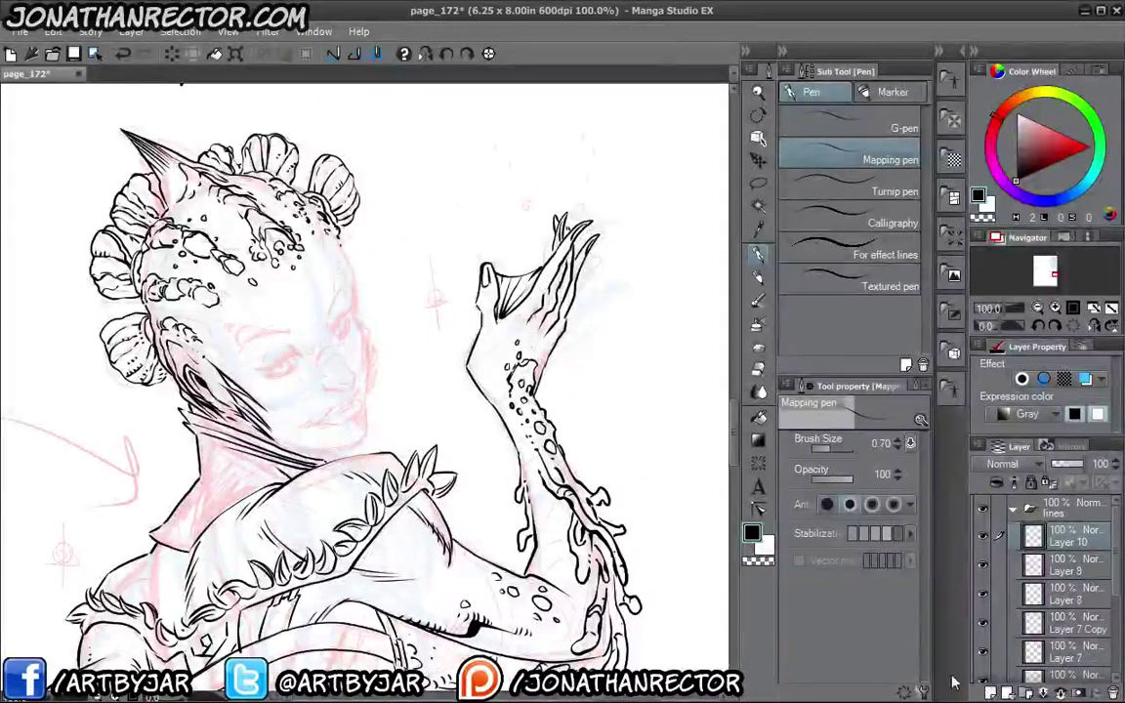
key(Tab)
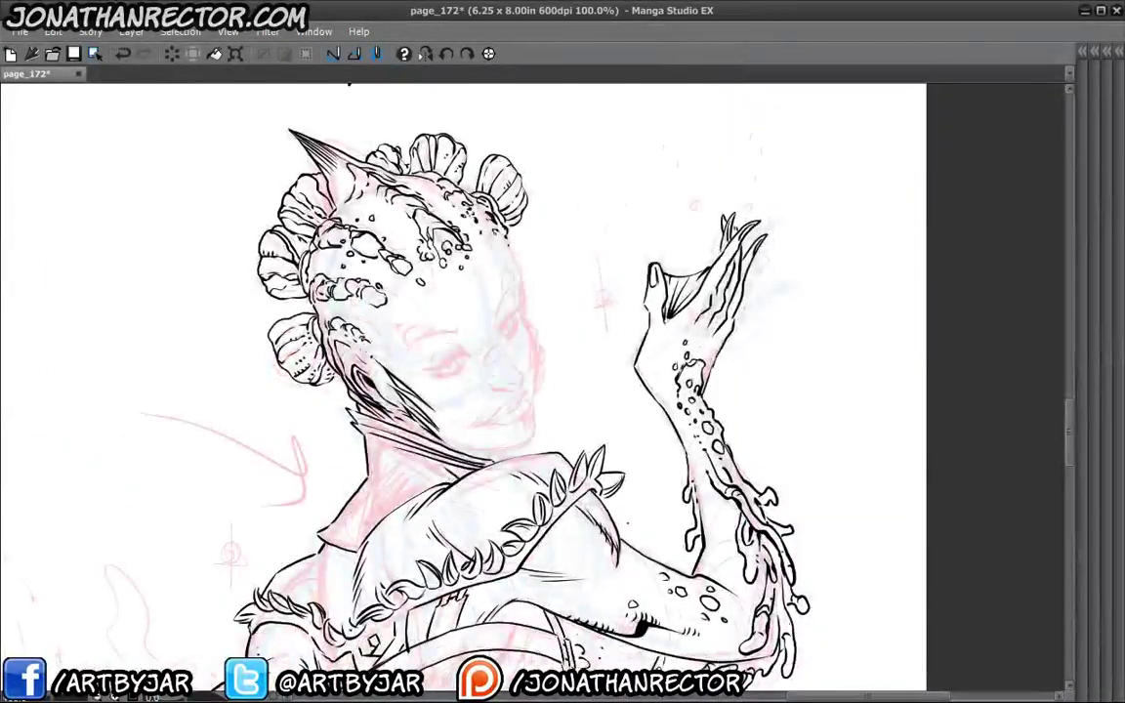
Ink the near eye's upper lash line and a heavy black lower lid over the sketch.
scroll(628, 518, up, 1)
drag(418, 478, 692, 573)
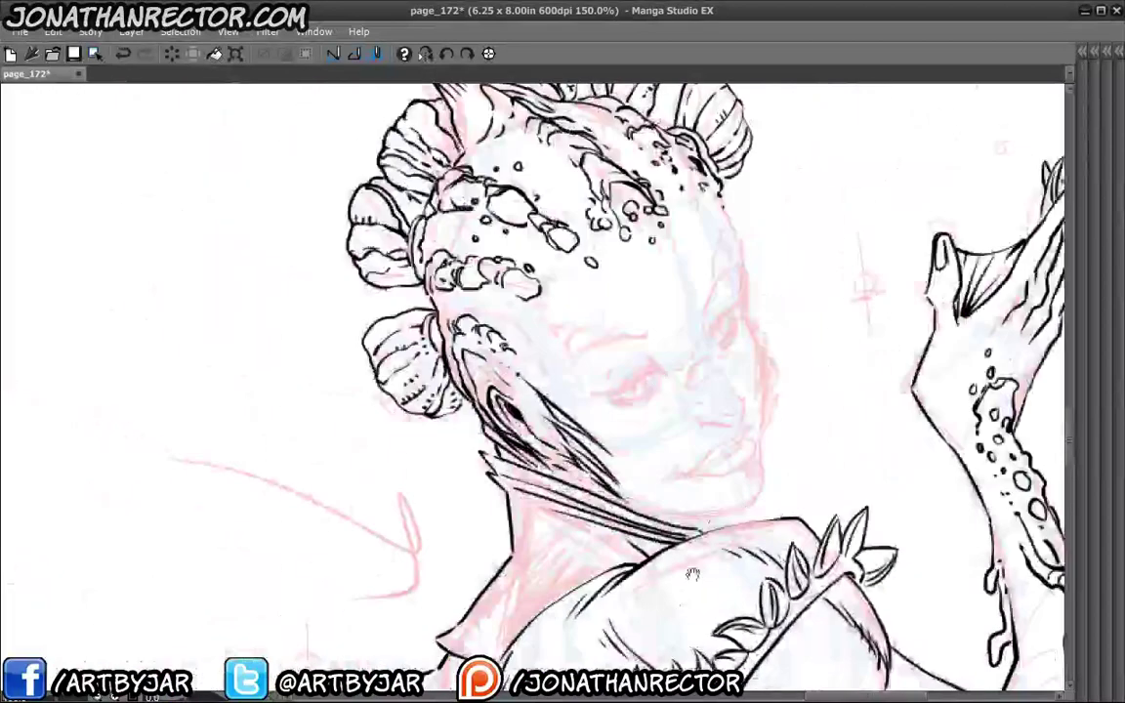
drag(579, 359, 751, 286)
drag(820, 302, 834, 306)
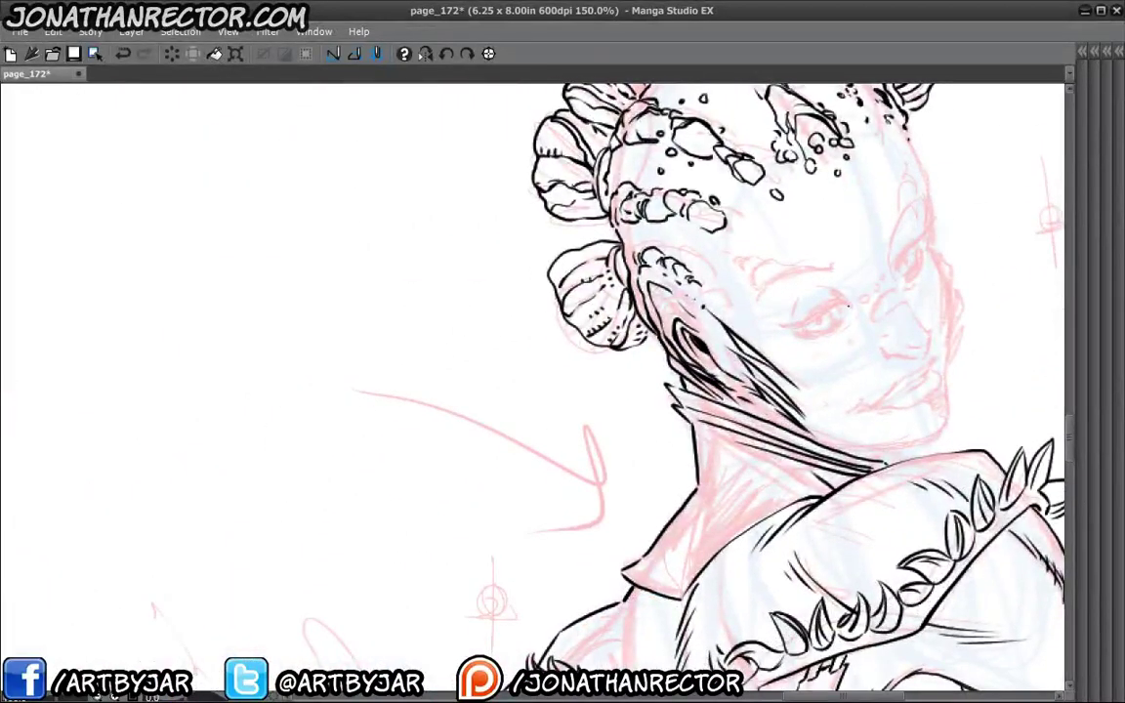
mouse_move(837, 301)
mouse_down()
mouse_move(800, 323)
mouse_move(835, 331)
mouse_up()
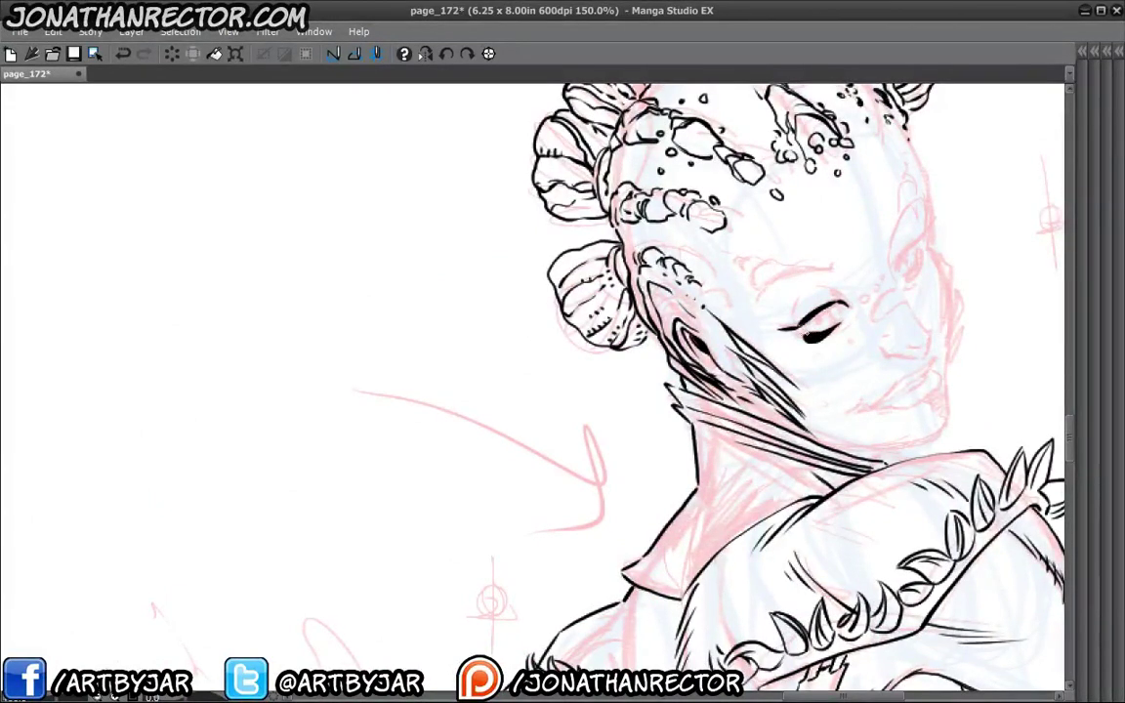
Undo the last strokes on the near eye's lower lid and re-ink it as a slimmer tapered shape.
drag(746, 336, 556, 346)
key(ctrl+z)
key(ctrl+z)
key(ctrl+z)
key(ctrl+z)
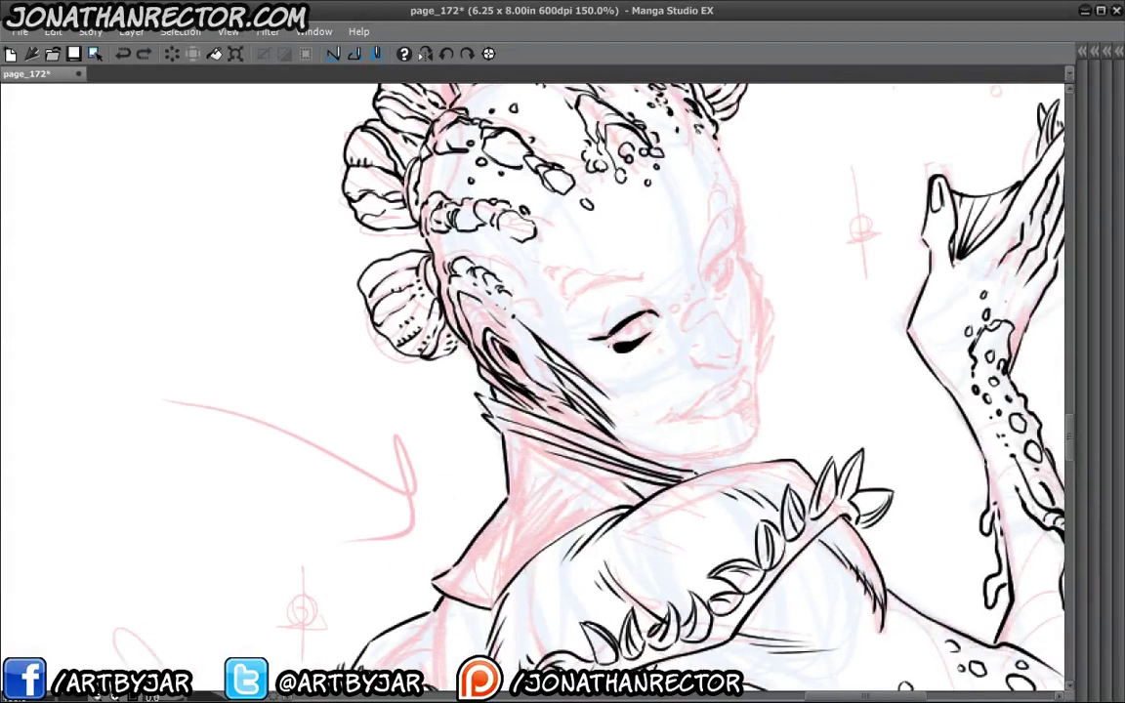
drag(646, 337, 613, 344)
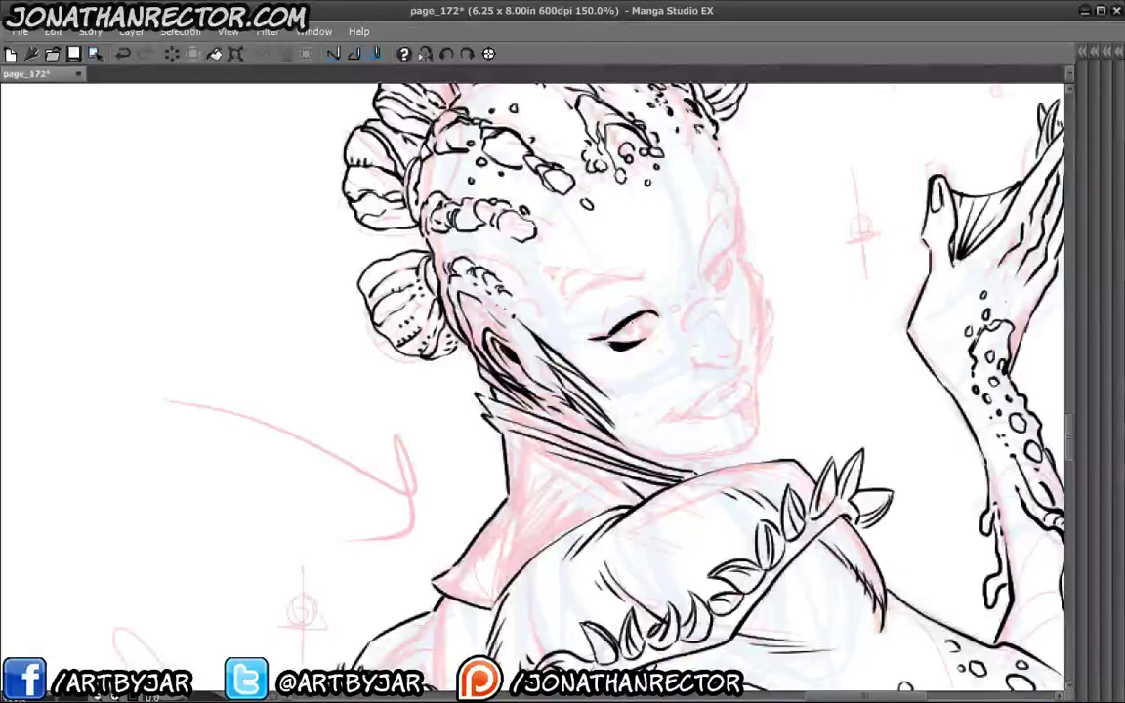
Ink the near eye's iris and inner corner, and thicken its lash line.
mouse_move(675, 299)
mouse_down()
mouse_move(774, 272)
mouse_move(707, 313)
mouse_move(469, 335)
mouse_up()
drag(598, 293, 641, 256)
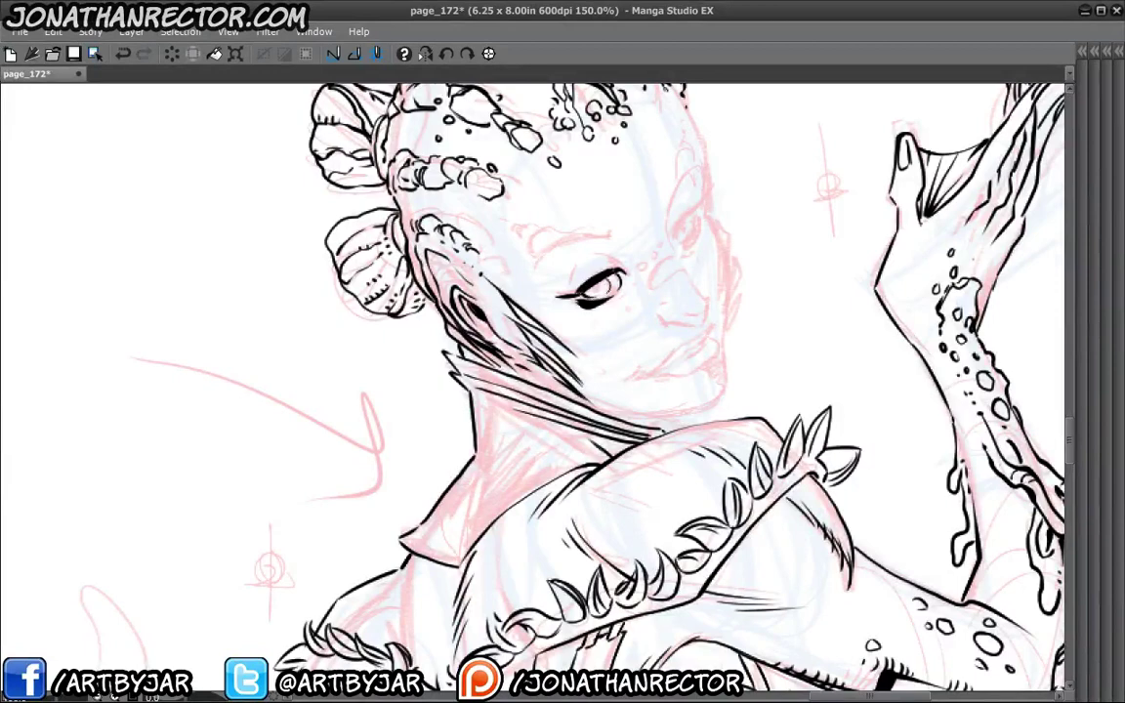
drag(587, 291, 597, 298)
Ink the far eye with a thick slanted upper lash line and a dark lower lid.
mouse_move(676, 198)
mouse_down()
mouse_move(685, 231)
mouse_move(669, 250)
mouse_move(669, 290)
mouse_move(704, 240)
mouse_move(682, 293)
mouse_up()
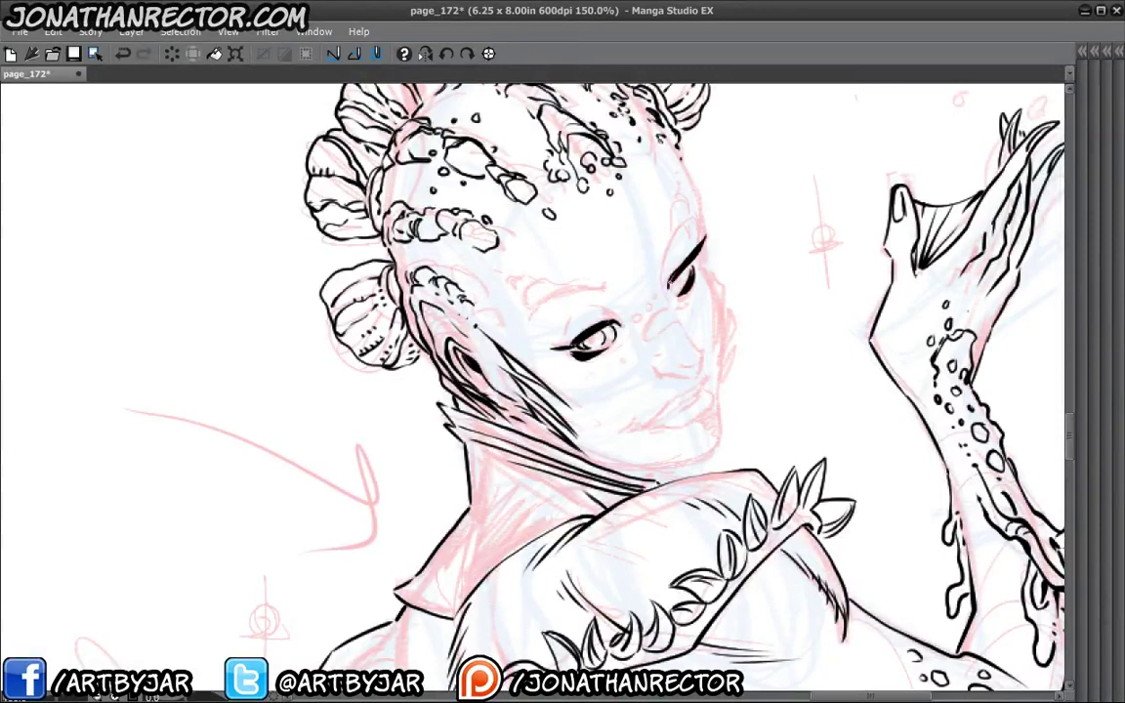
drag(703, 256, 693, 274)
key(ctrl+minus)
key(ctrl+minus)
key(ctrl+plus)
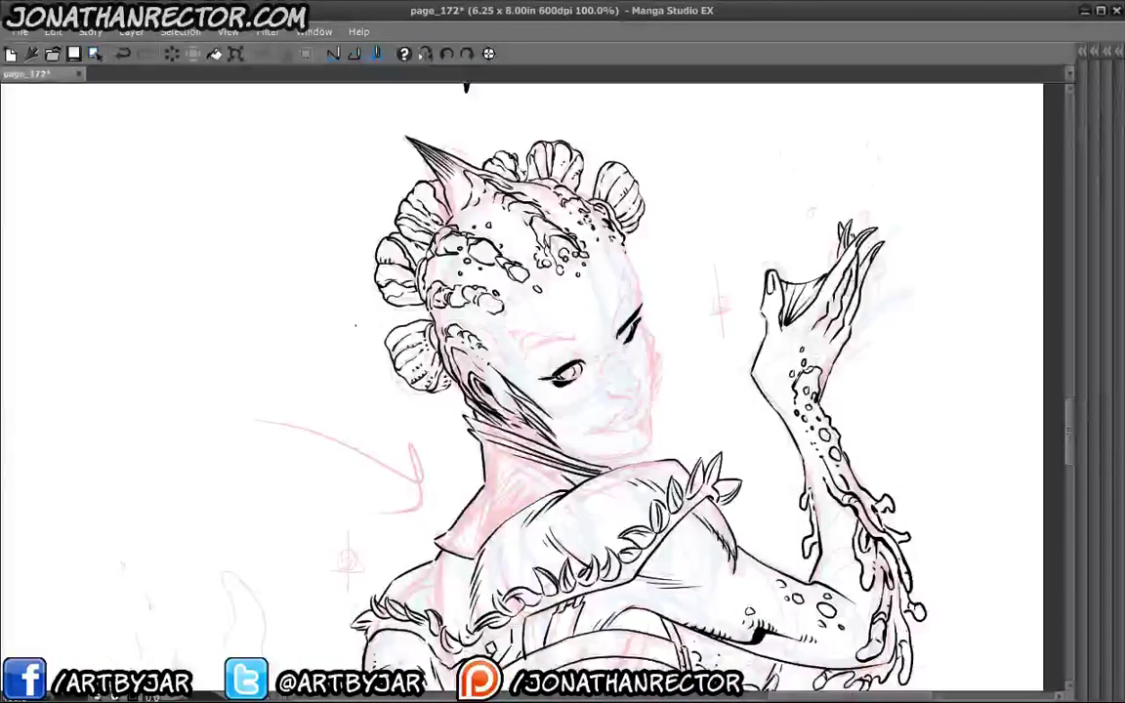
Mirror the canvas view and refine the far eye's iris and lids.
drag(438, 373, 495, 346)
click(424, 55)
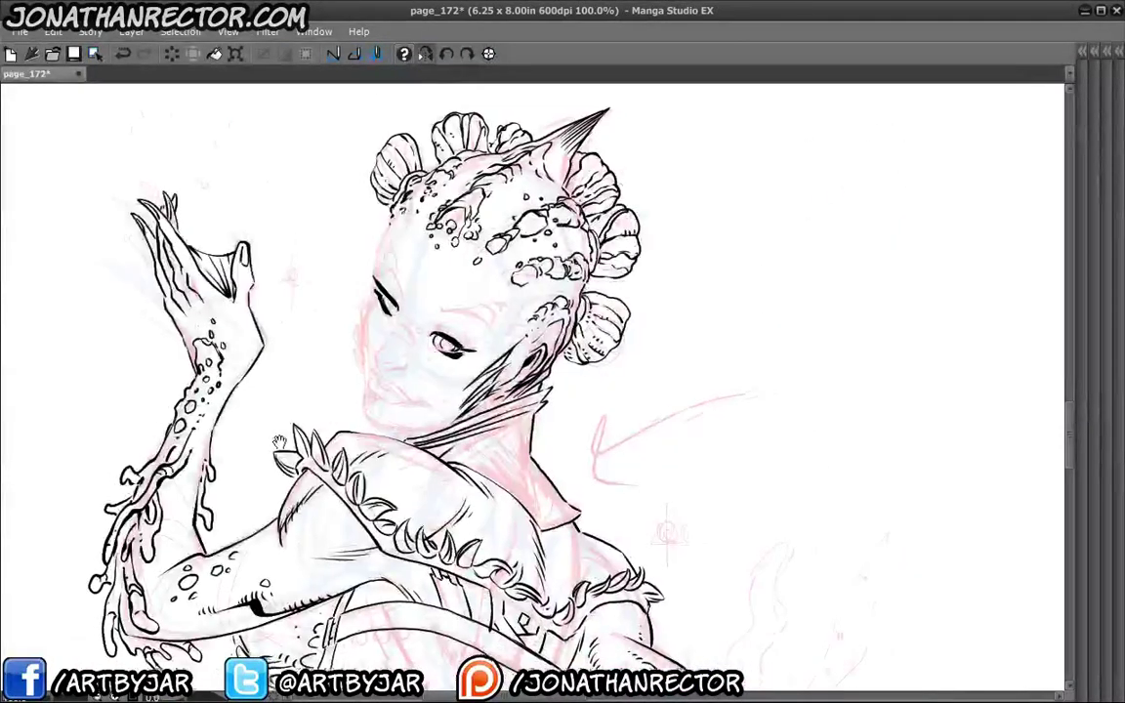
key(ctrl+plus)
drag(293, 243, 416, 280)
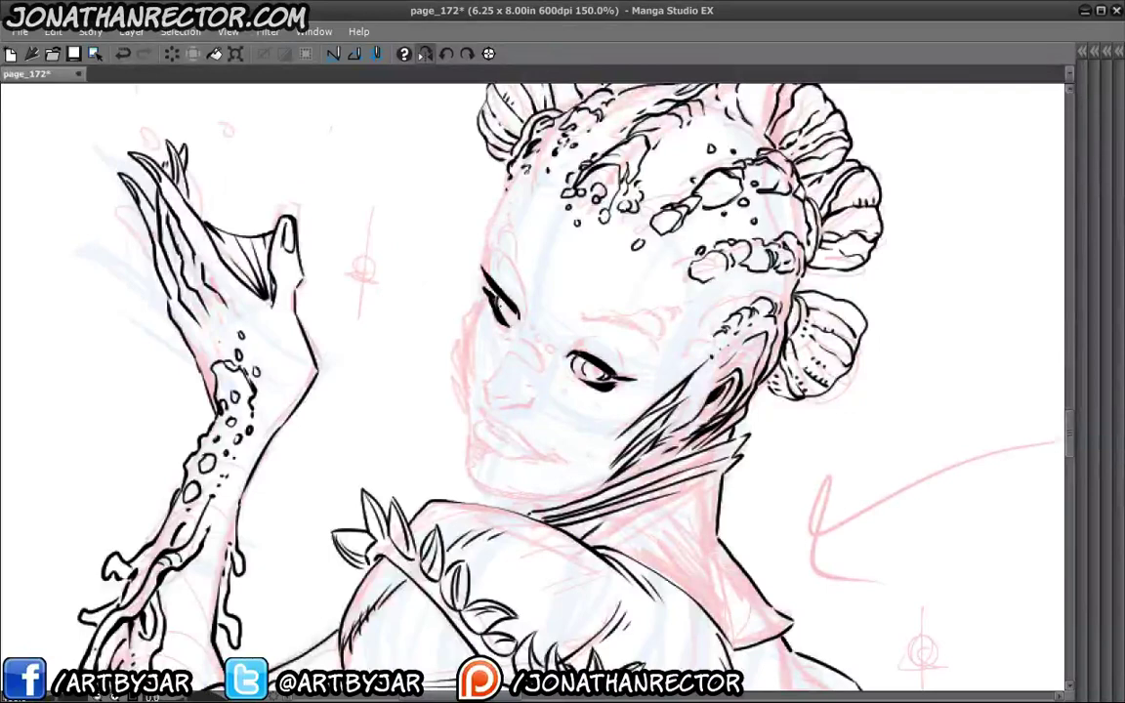
drag(501, 301, 507, 320)
drag(402, 240, 387, 214)
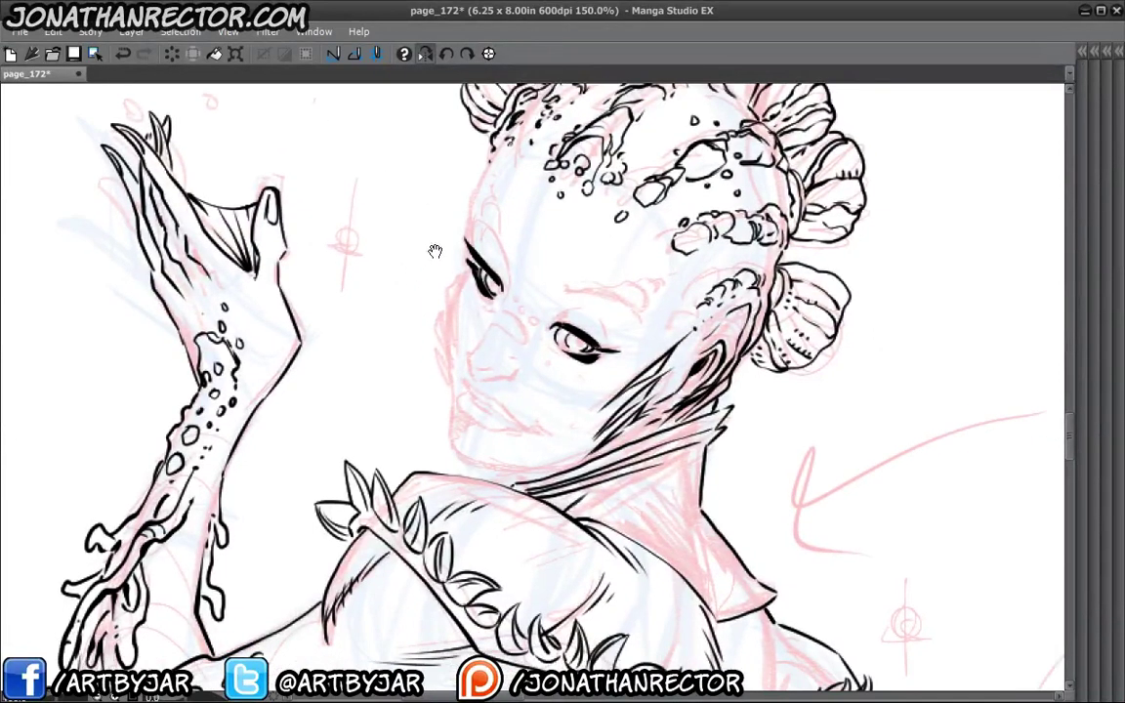
Ink an irregular scaly patch across the bridge of the nose with small bumps and dots around it.
mouse_move(497, 311)
mouse_down()
mouse_move(489, 322)
mouse_move(524, 345)
mouse_move(530, 337)
mouse_move(501, 311)
mouse_move(529, 318)
mouse_move(521, 304)
mouse_up()
drag(529, 352, 529, 356)
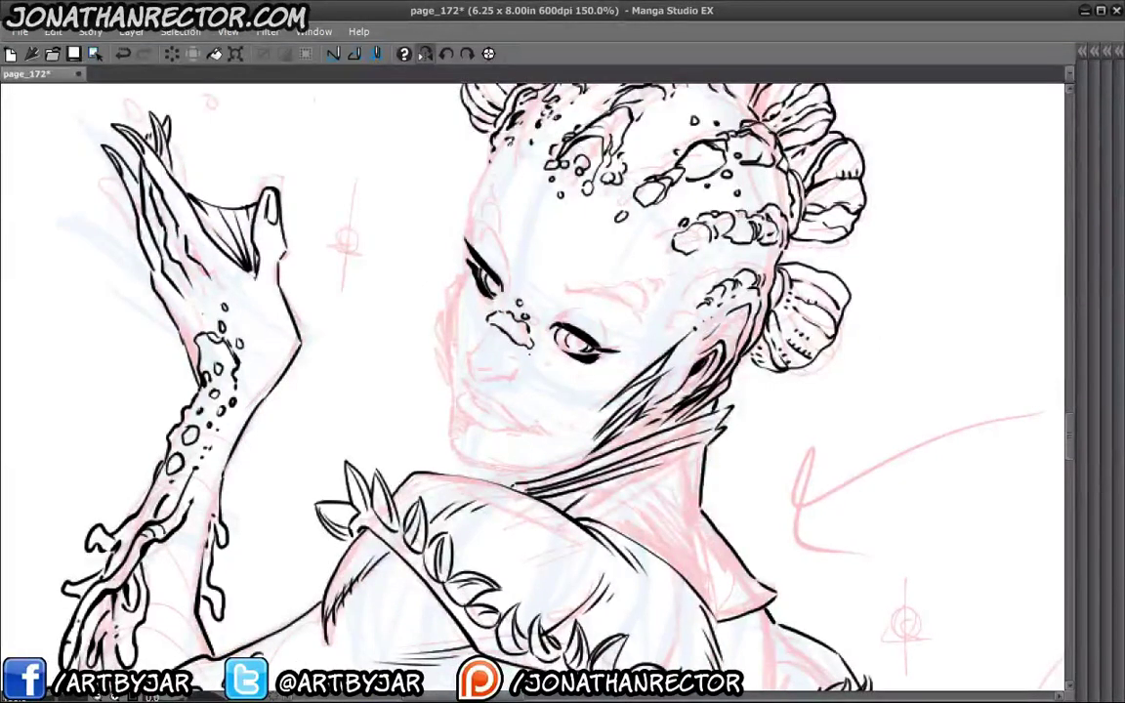
mouse_move(390, 362)
mouse_down()
mouse_move(416, 345)
mouse_move(450, 291)
mouse_up()
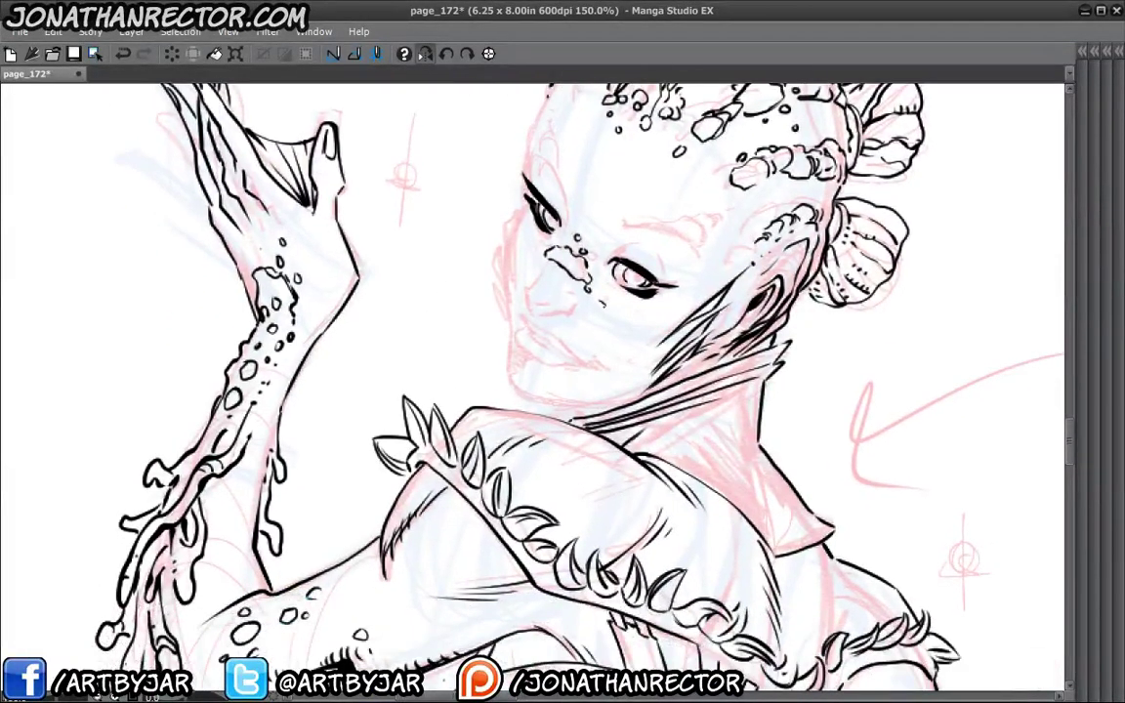
Ink a larger rounded scale with small dots on the cheek below the near eye.
mouse_move(605, 307)
mouse_down()
mouse_move(517, 299)
mouse_move(564, 301)
mouse_move(551, 314)
mouse_move(568, 327)
mouse_move(575, 313)
mouse_up()
click(581, 309)
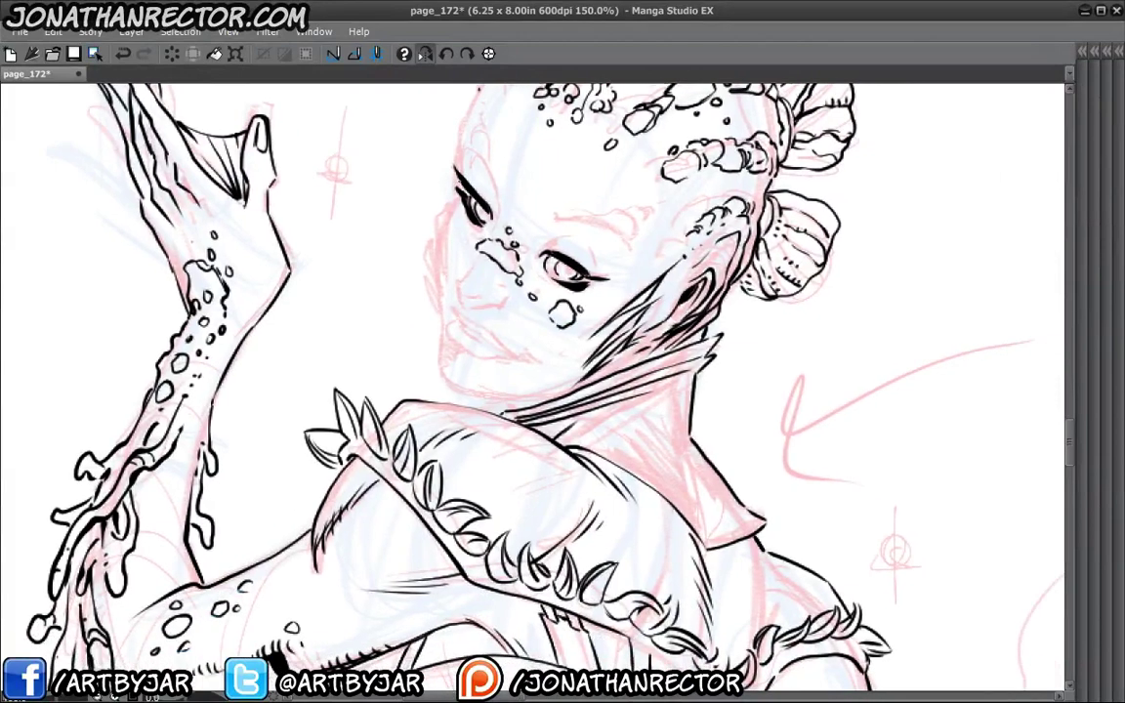
mouse_move(380, 232)
mouse_down()
mouse_move(469, 321)
mouse_move(546, 251)
mouse_up()
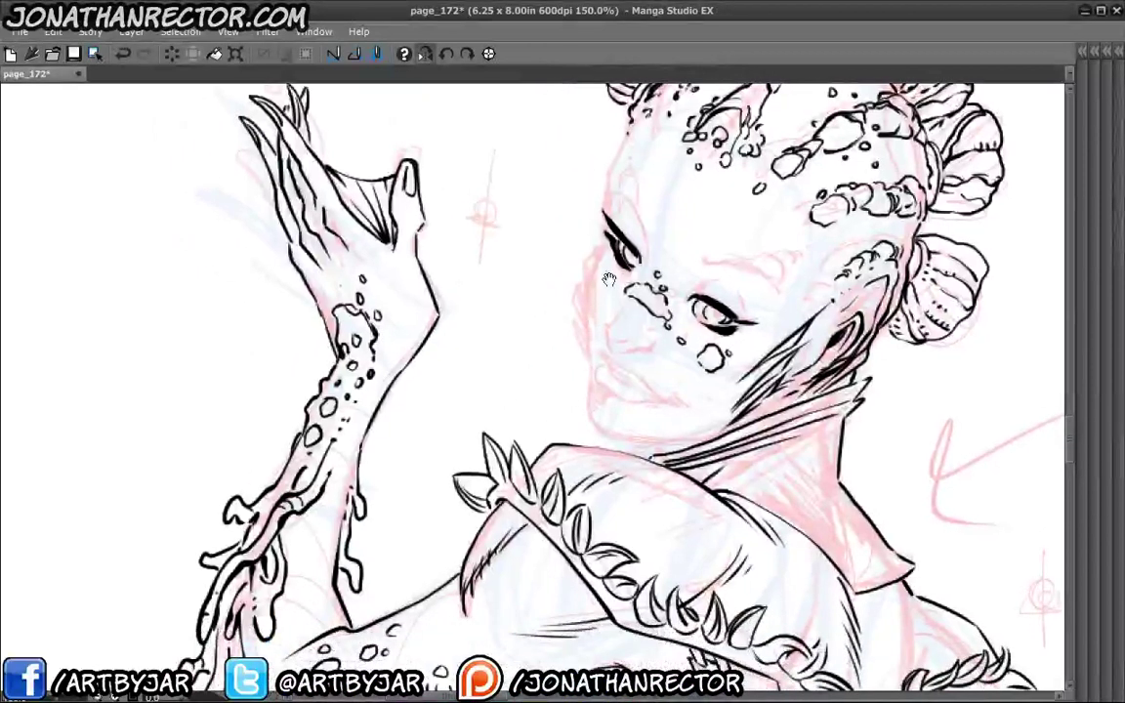
Ink the nose outline, the mouth line and both lips over the red facial sketch.
mouse_move(613, 305)
mouse_down()
mouse_move(608, 354)
mouse_move(651, 345)
mouse_up()
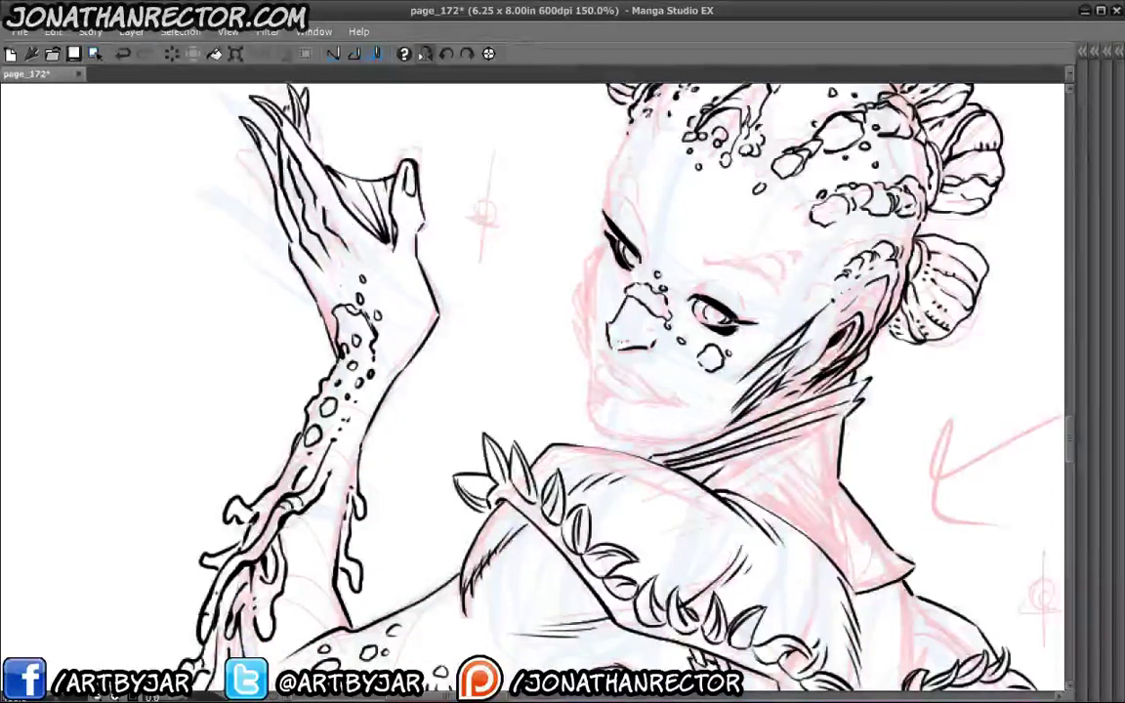
drag(544, 346, 540, 335)
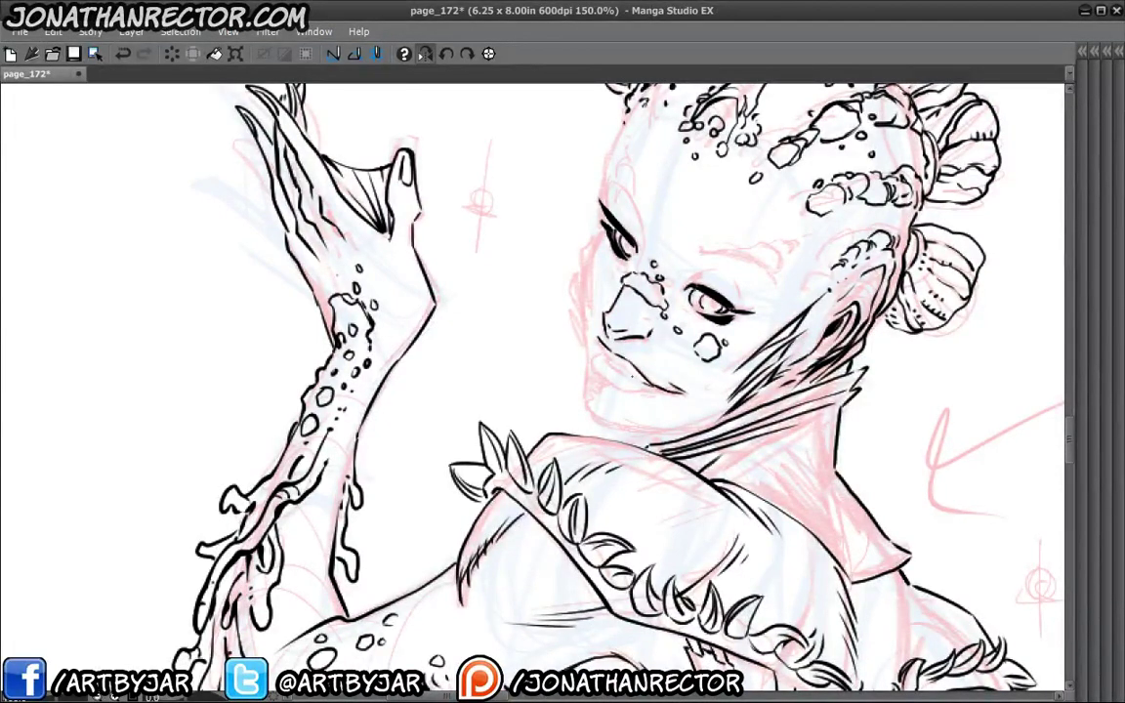
drag(636, 377, 594, 338)
mouse_move(647, 382)
mouse_down()
mouse_move(591, 363)
mouse_move(647, 392)
mouse_up()
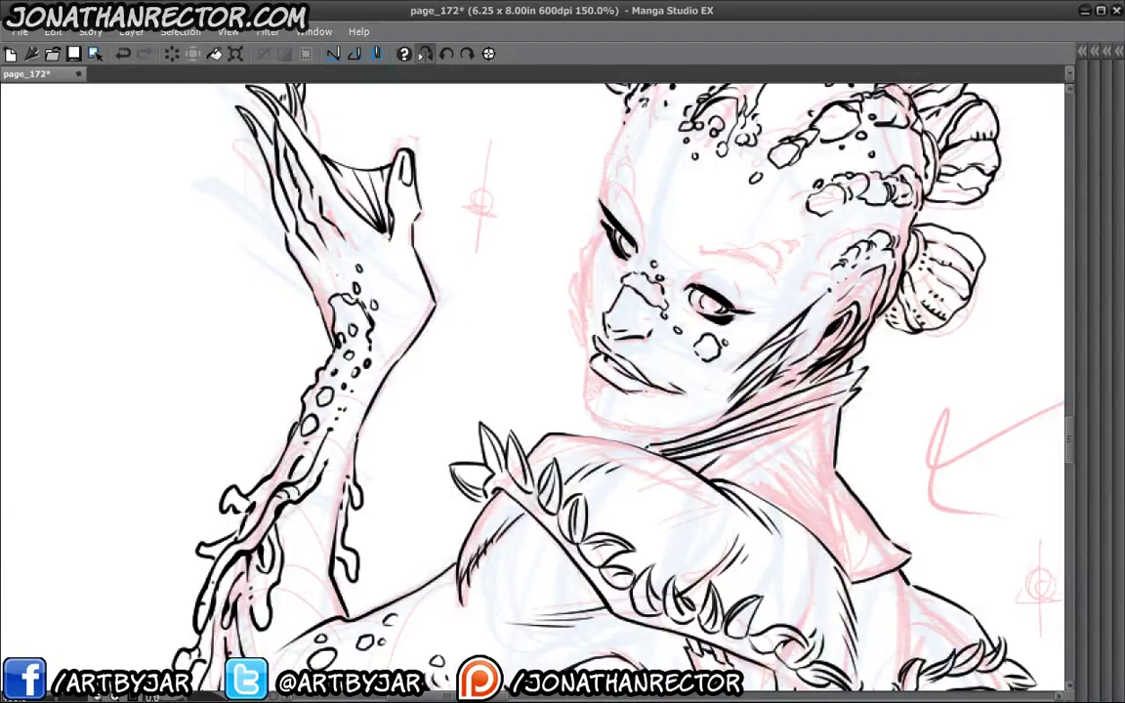
Mirror the canvas view horizontally and ink small scales on the far side of the nose.
drag(311, 323, 442, 598)
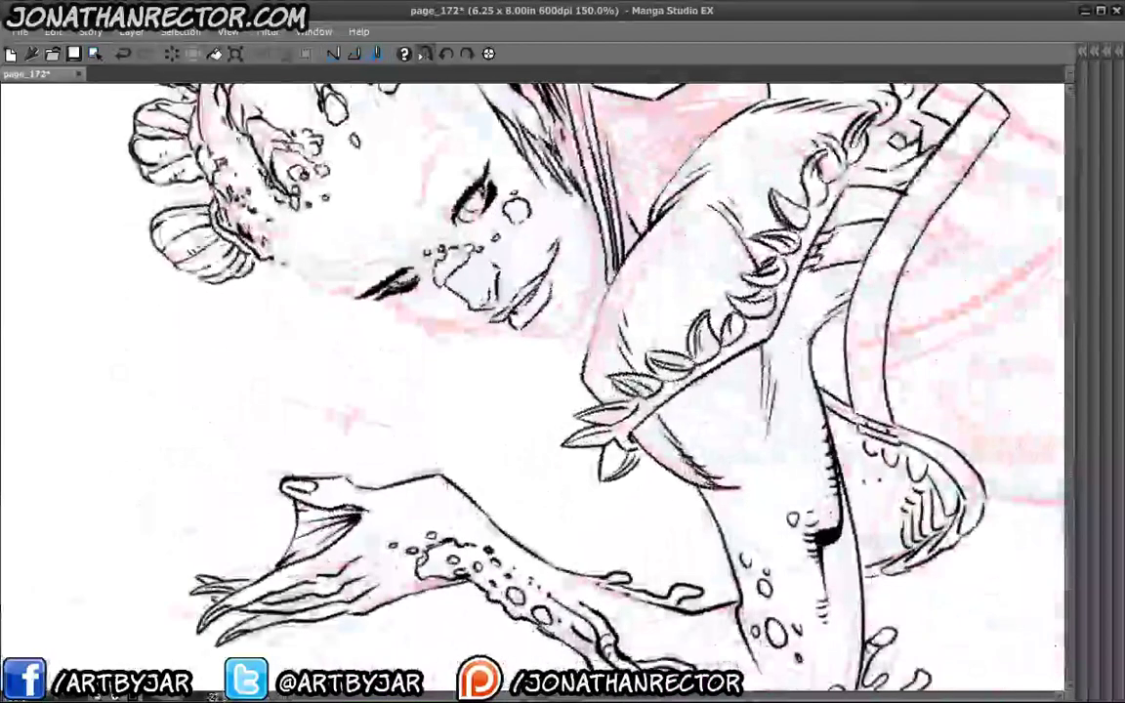
click(489, 54)
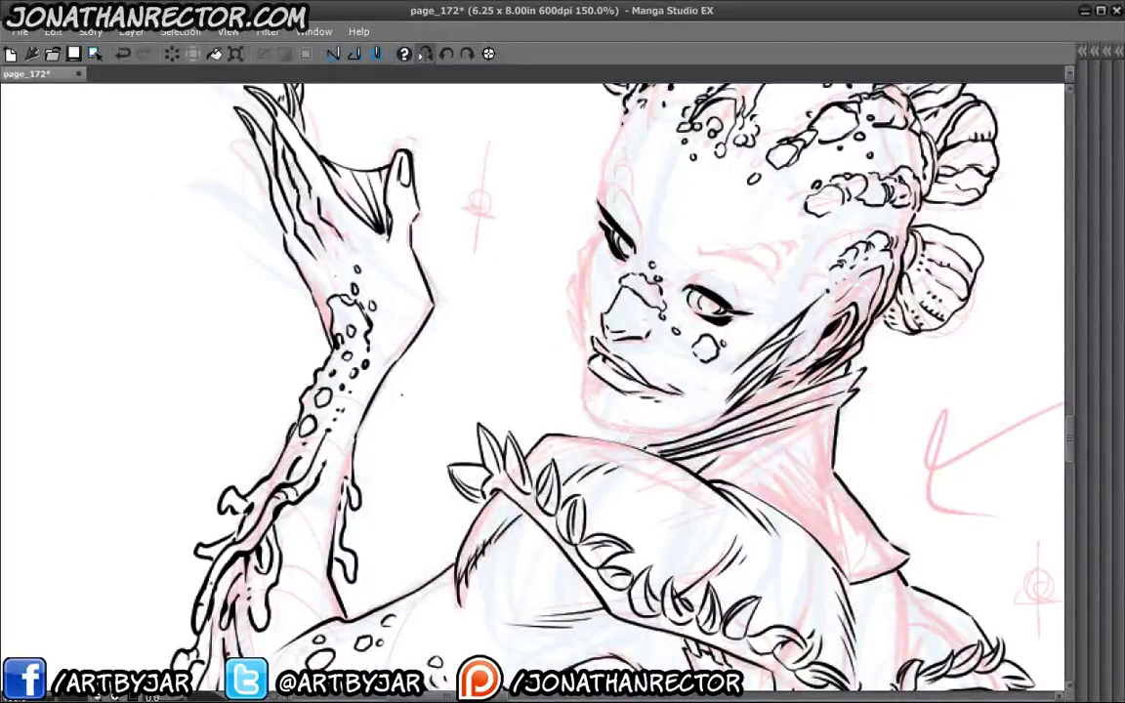
click(425, 53)
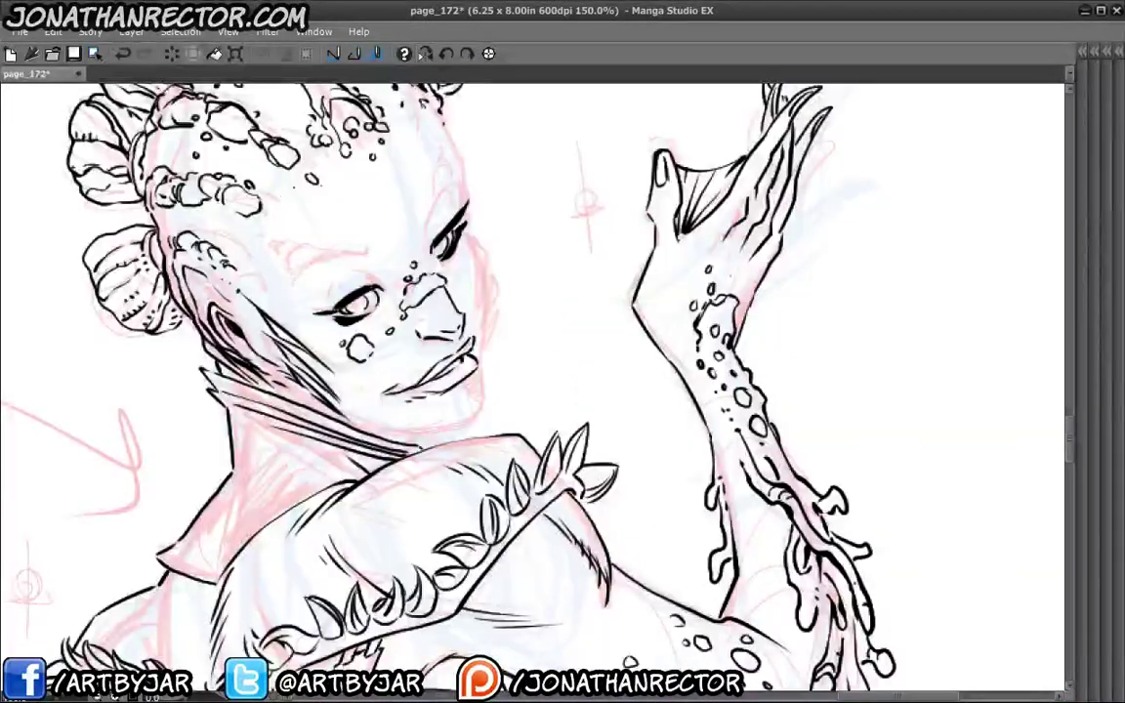
drag(309, 445, 326, 492)
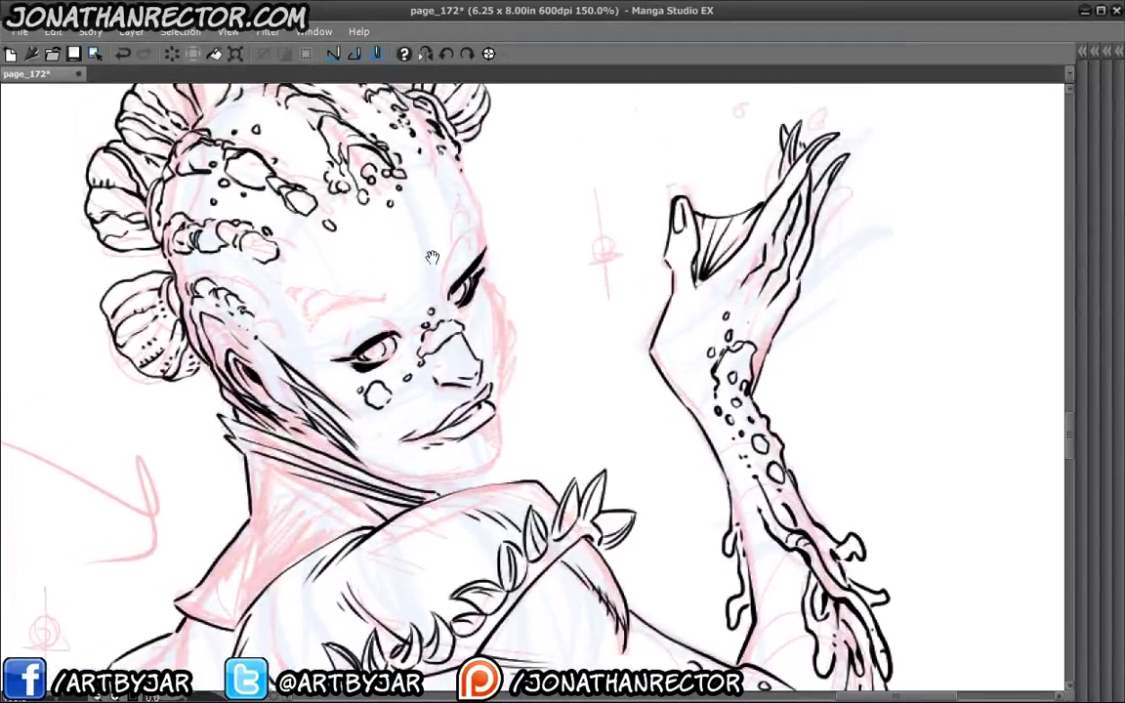
drag(466, 317, 473, 328)
click(433, 250)
drag(308, 412, 411, 505)
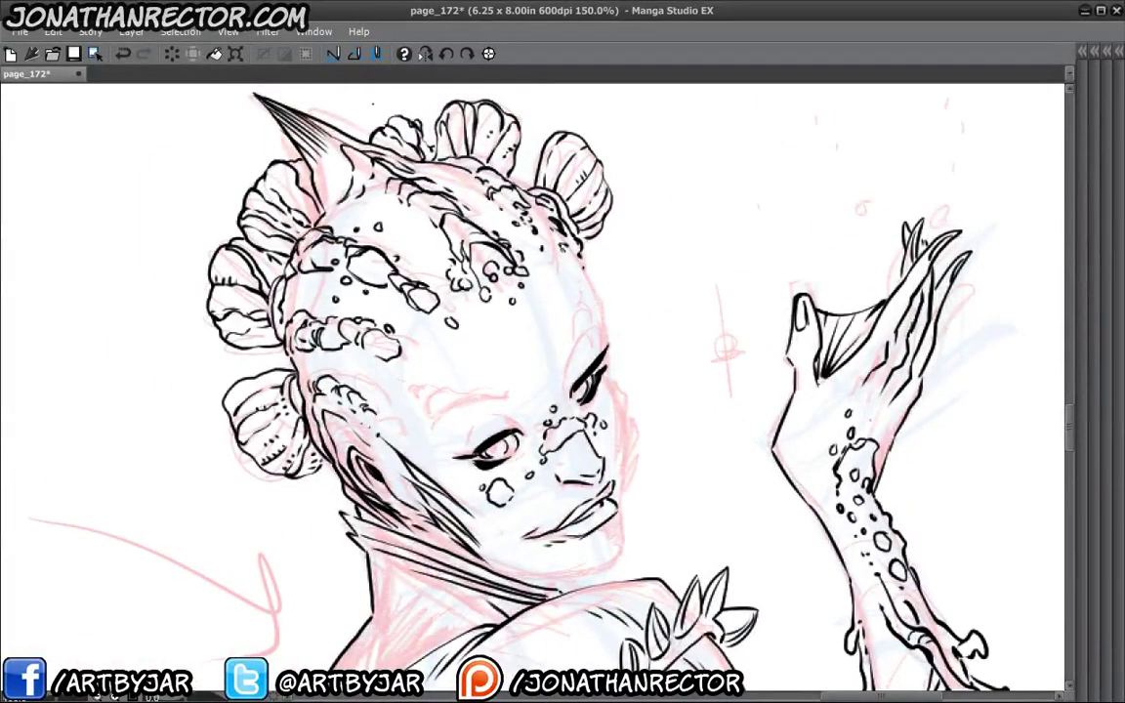
Examine the whole inked figure and the uninked lower body at reduced zoom.
drag(339, 520, 235, 349)
drag(367, 397, 334, 354)
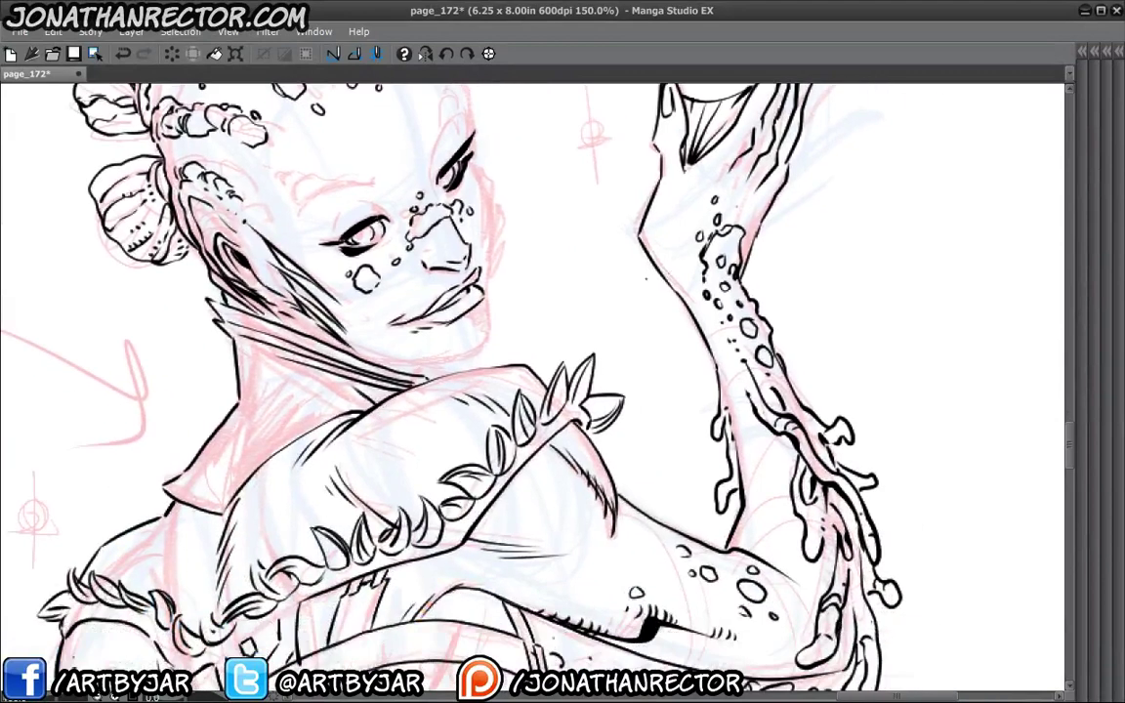
scroll(445, 525, down, 2)
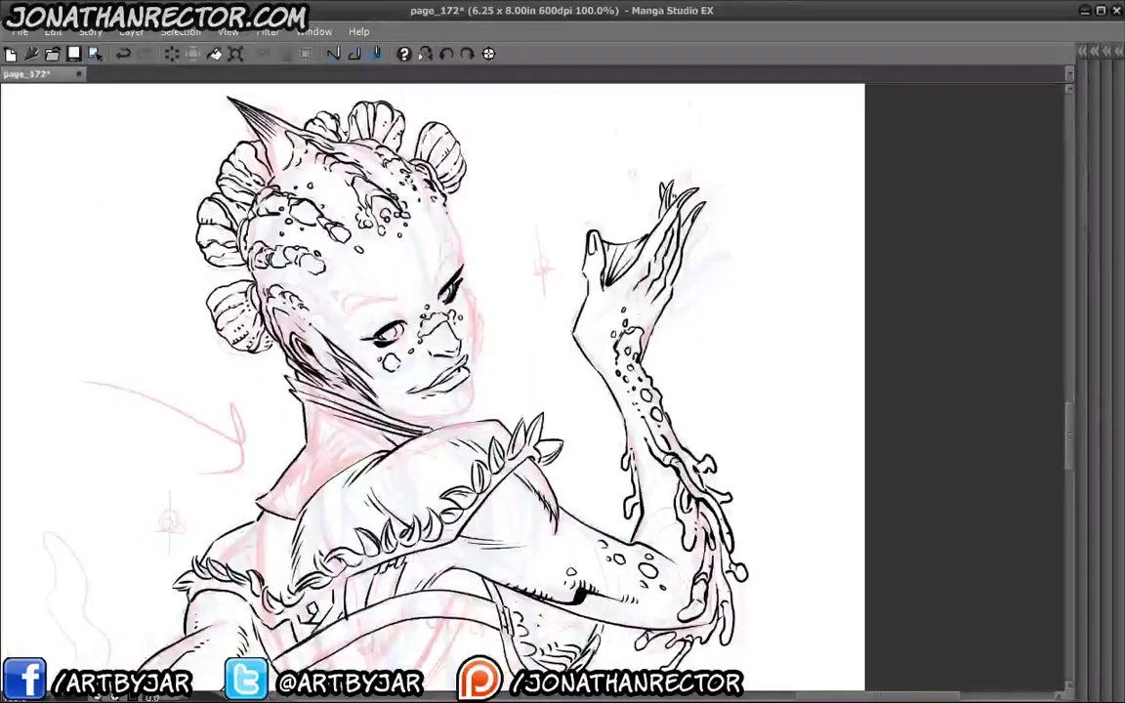
drag(319, 574, 332, 307)
scroll(241, 526, down, 1)
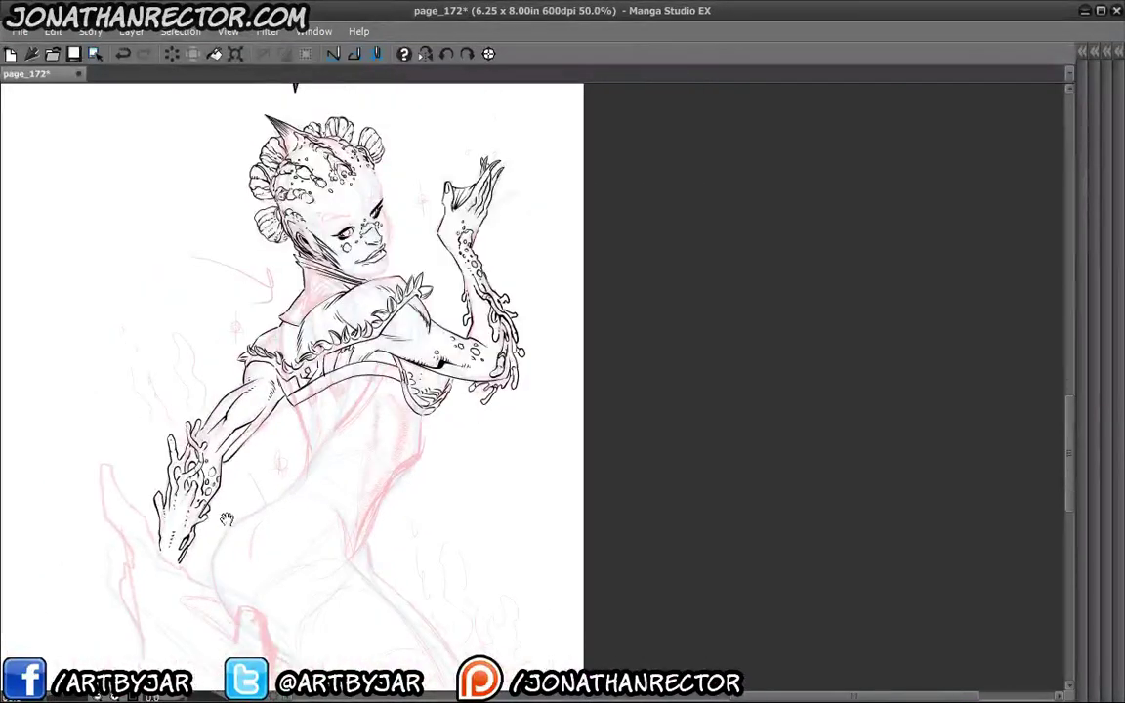
drag(235, 523, 415, 533)
drag(344, 541, 346, 492)
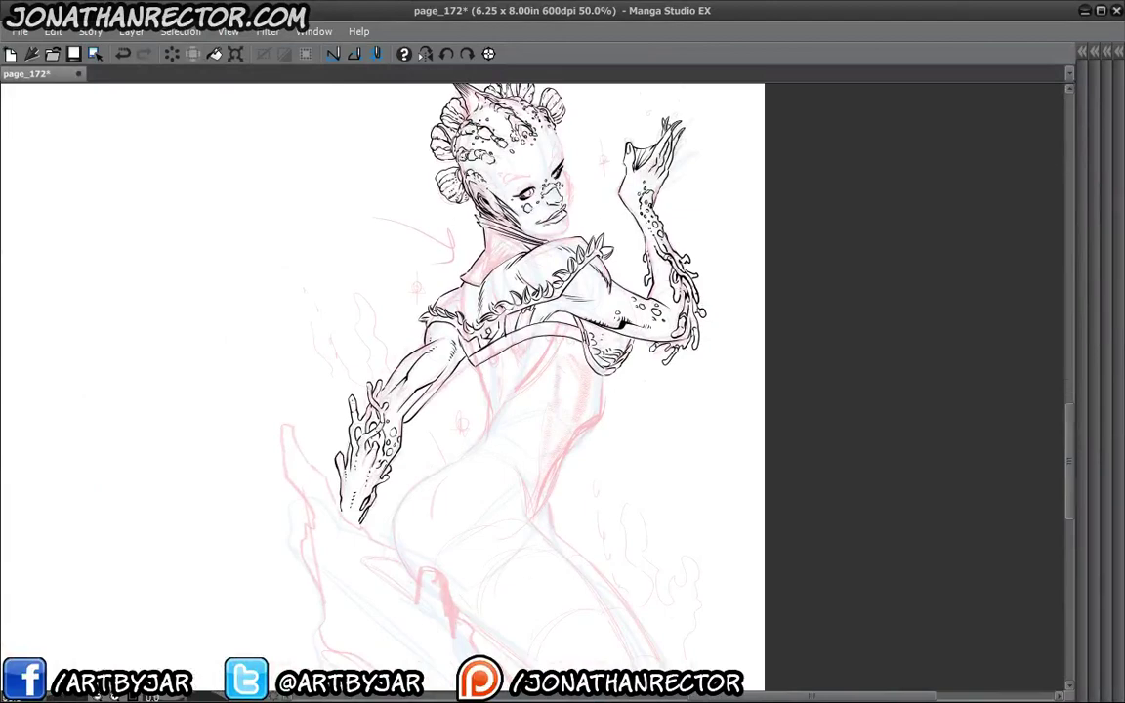
drag(511, 293, 346, 301)
Ink the far side of the face, from the forehead contour down to the cheek and its small fin.
scroll(387, 291, up, 2)
scroll(353, 312, up, 1)
drag(387, 340, 439, 459)
drag(583, 237, 588, 210)
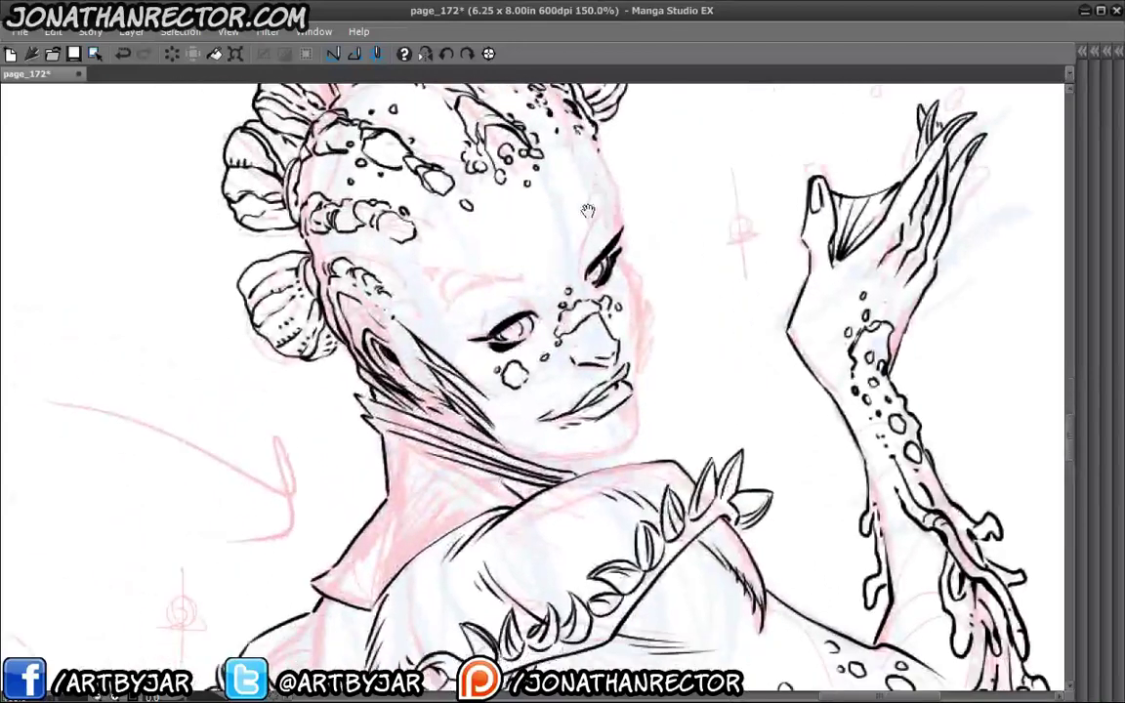
drag(619, 248, 618, 183)
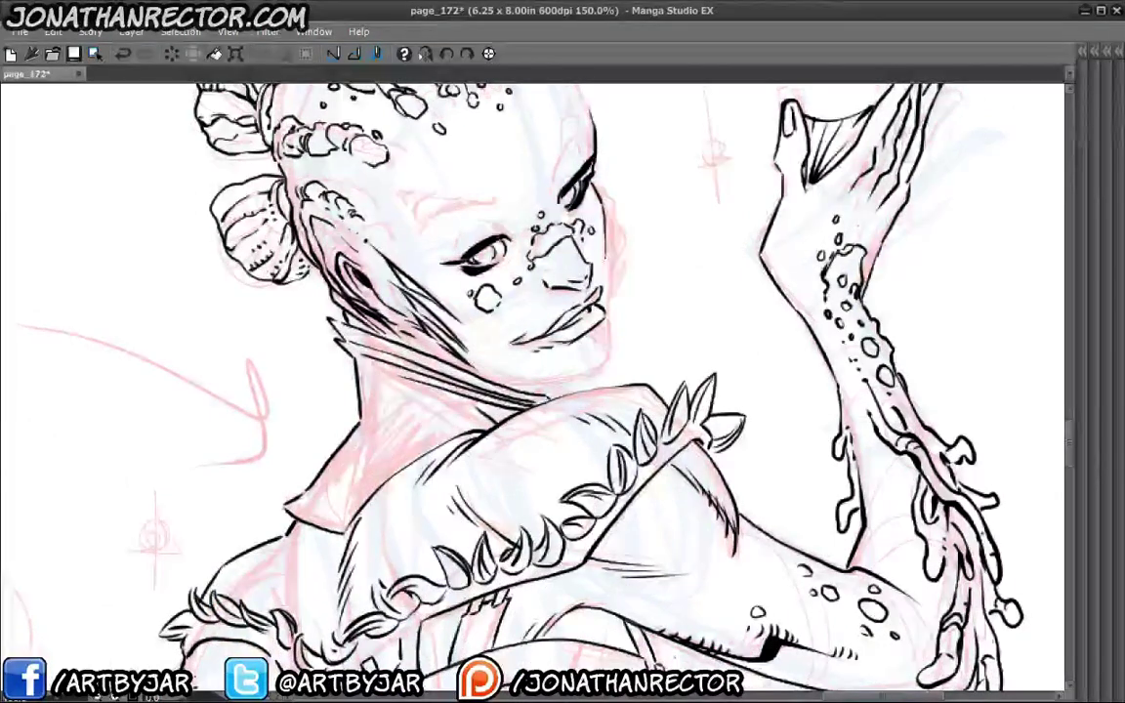
mouse_move(606, 264)
mouse_down()
mouse_move(612, 205)
mouse_move(598, 186)
mouse_up()
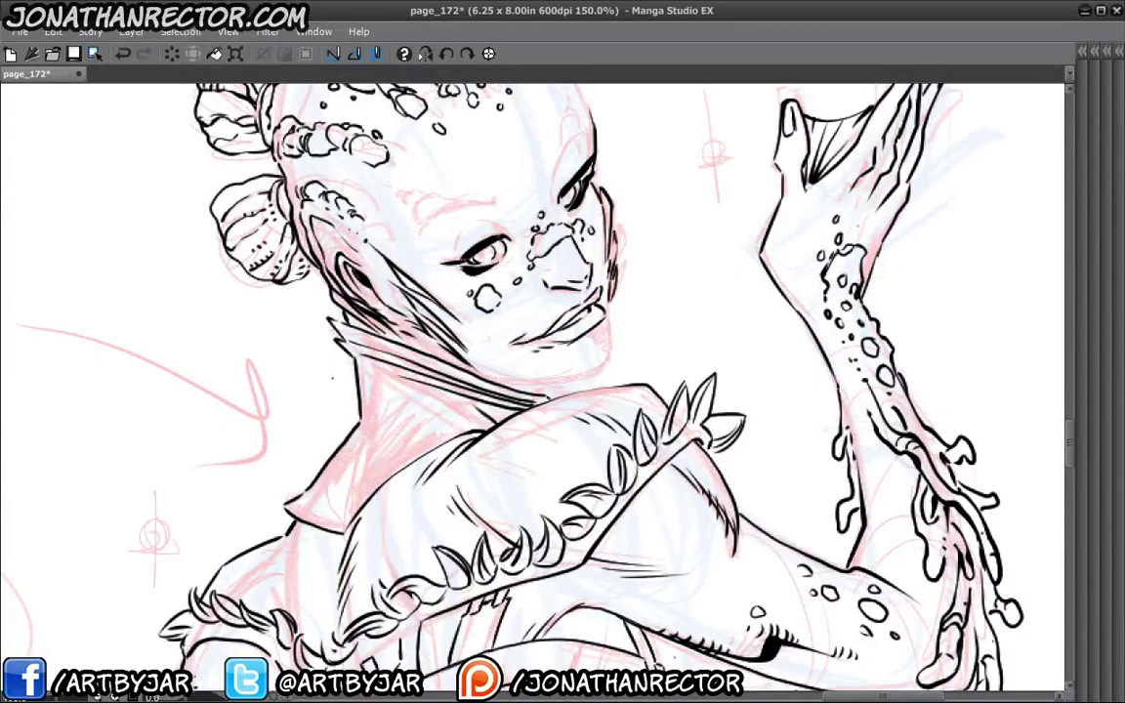
Ink the pointed outer lashes of the far eye where they overlap the face contour.
drag(327, 418, 342, 521)
drag(617, 267, 621, 289)
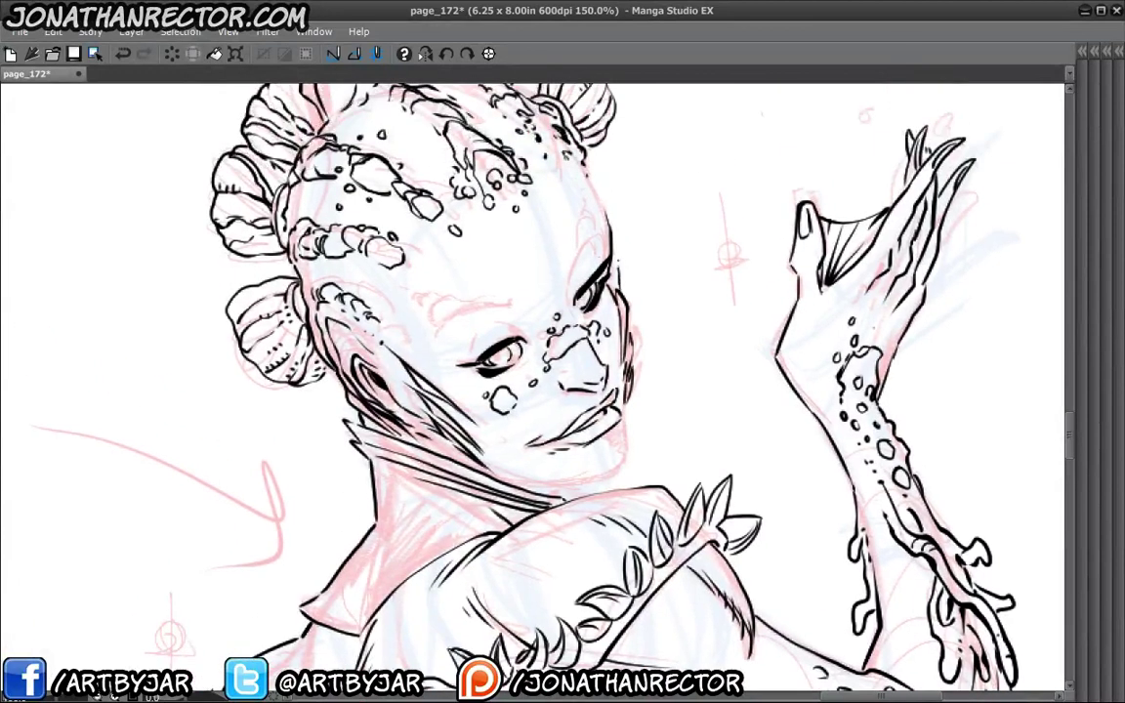
drag(619, 240, 616, 276)
drag(618, 241, 611, 270)
Ink the chin and jaw outline and add hatched shading on the chin's far side below the lips.
scroll(533, 390, down, 5)
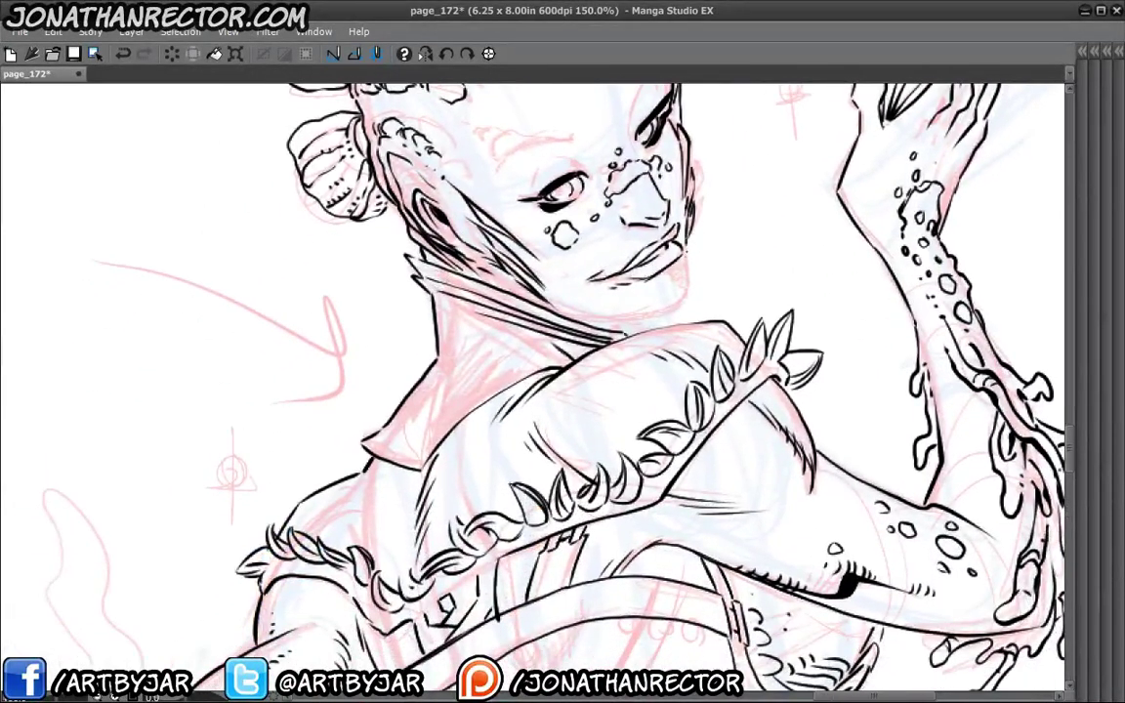
mouse_move(619, 225)
mouse_down()
mouse_move(615, 264)
mouse_move(548, 291)
mouse_up()
scroll(365, 394, up, 4)
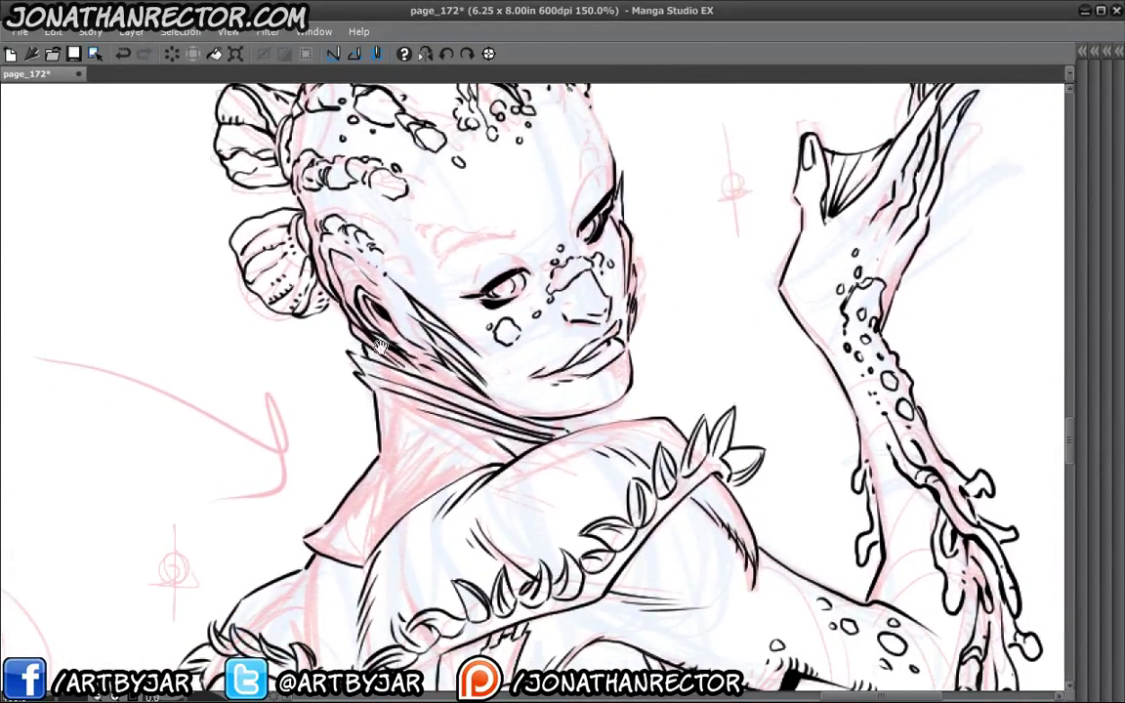
mouse_move(348, 470)
mouse_down()
mouse_move(339, 571)
mouse_move(348, 457)
mouse_up()
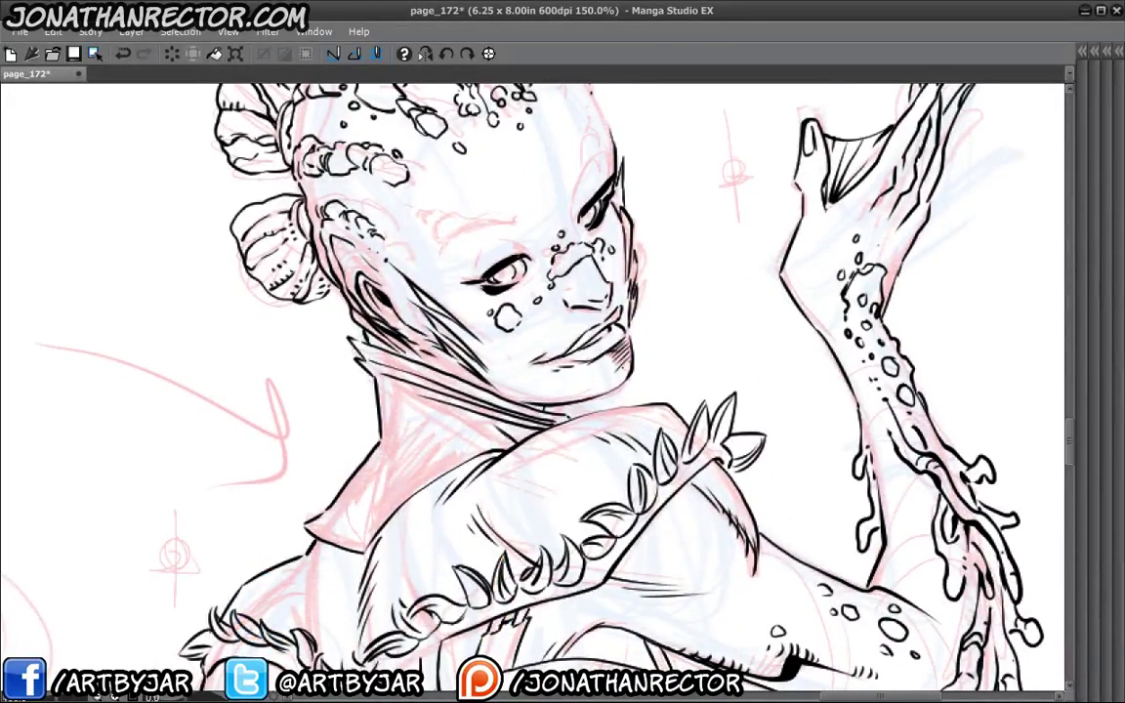
scroll(346, 506, down, 2)
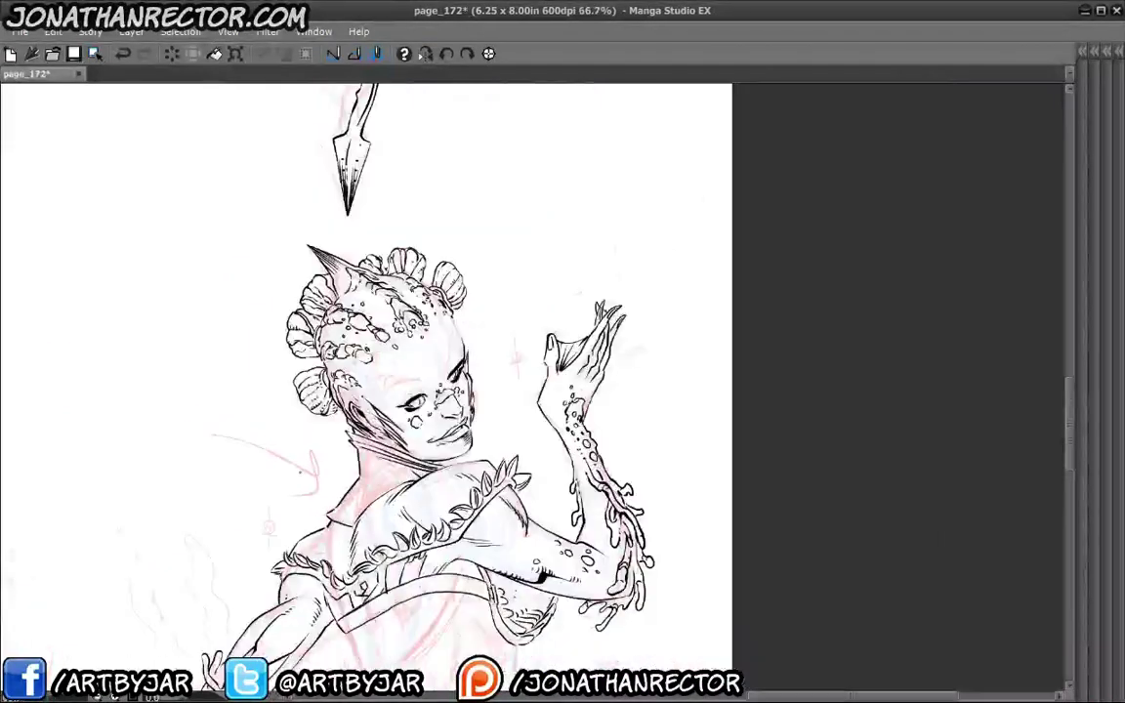
scroll(348, 427, up, 2)
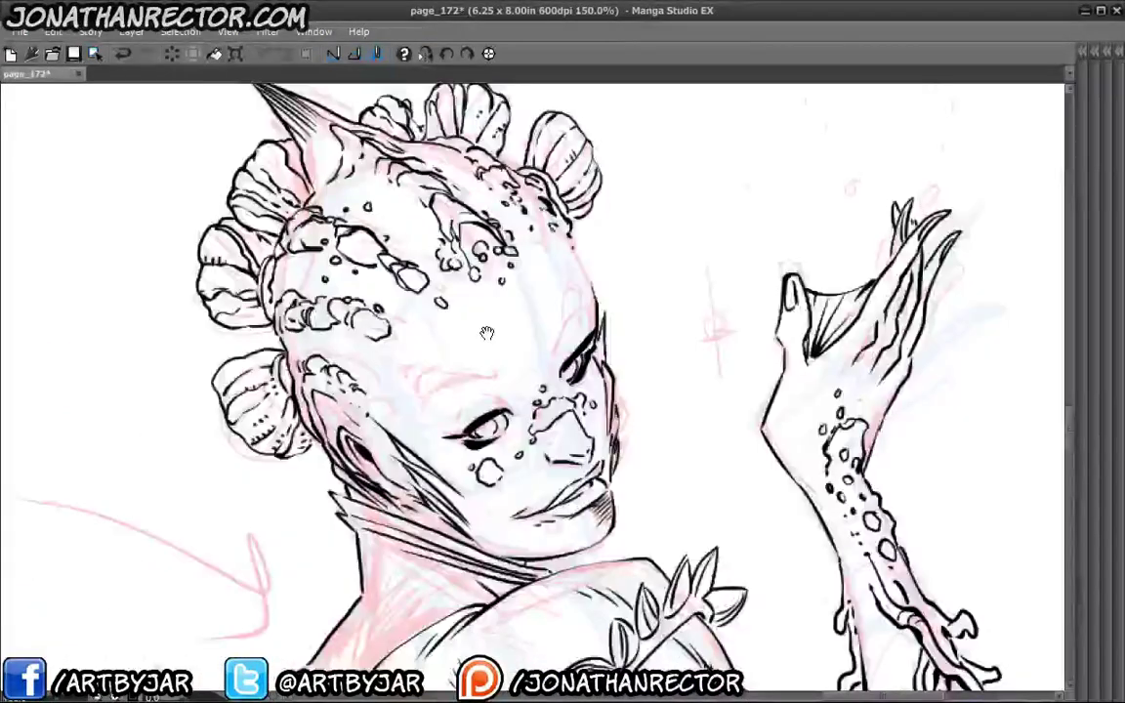
drag(487, 332, 494, 284)
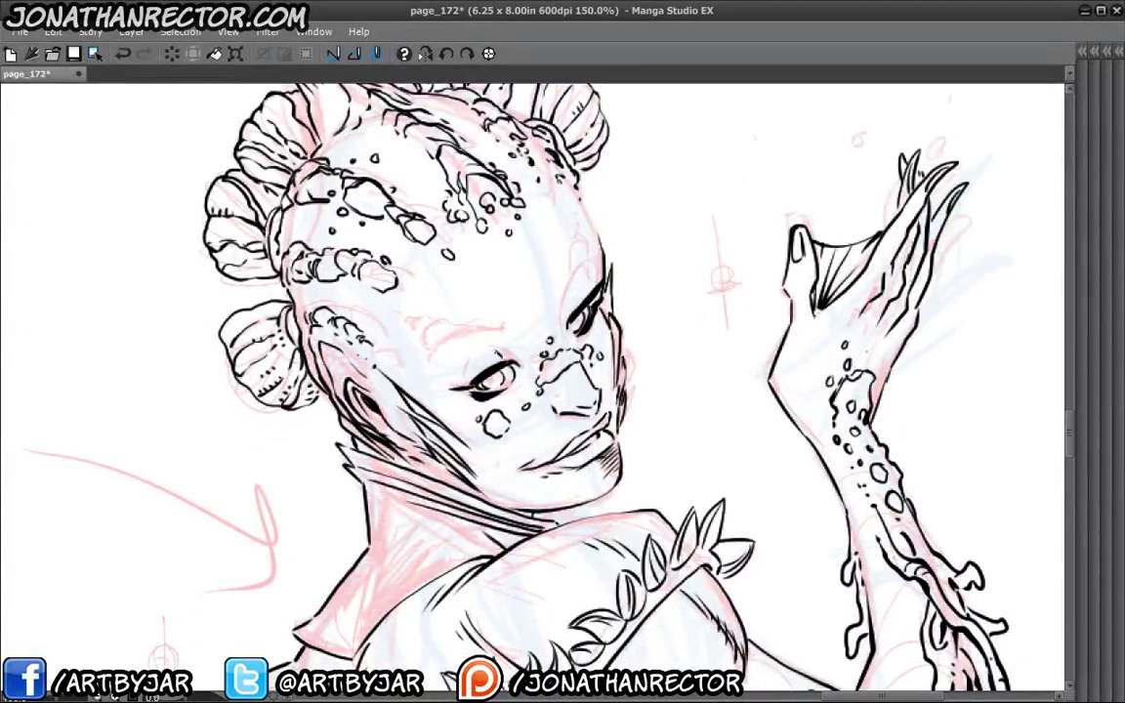
key(ctrl+minus)
key(ctrl+plus)
drag(469, 322, 497, 288)
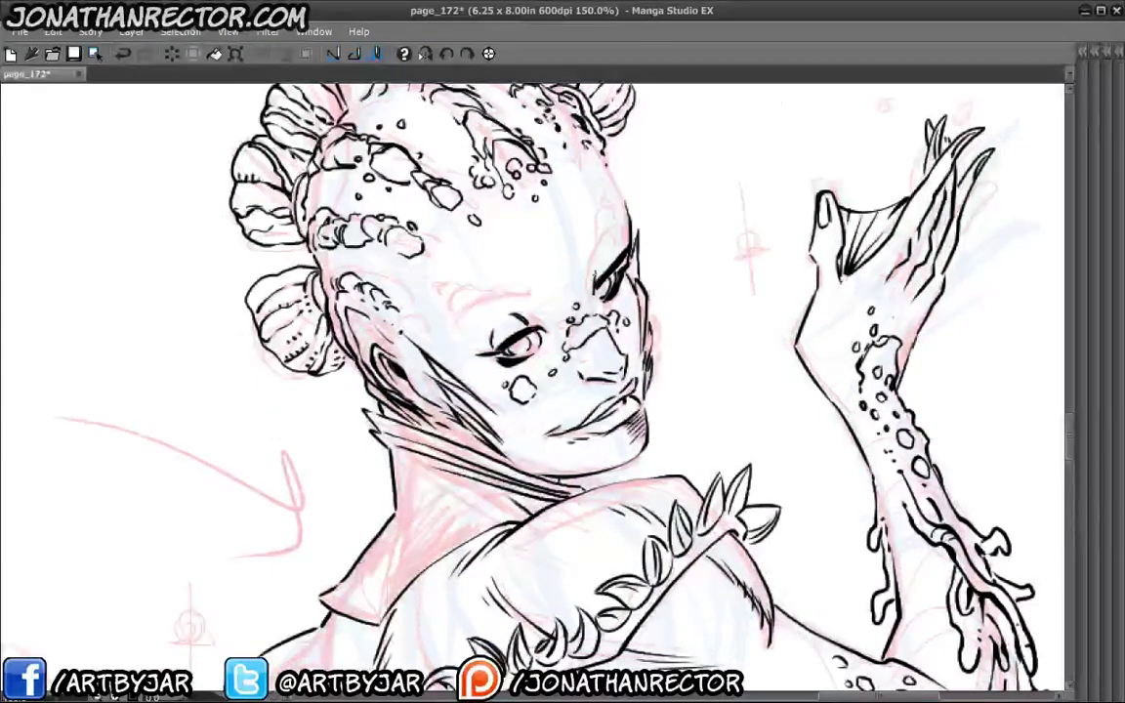
drag(320, 368, 343, 364)
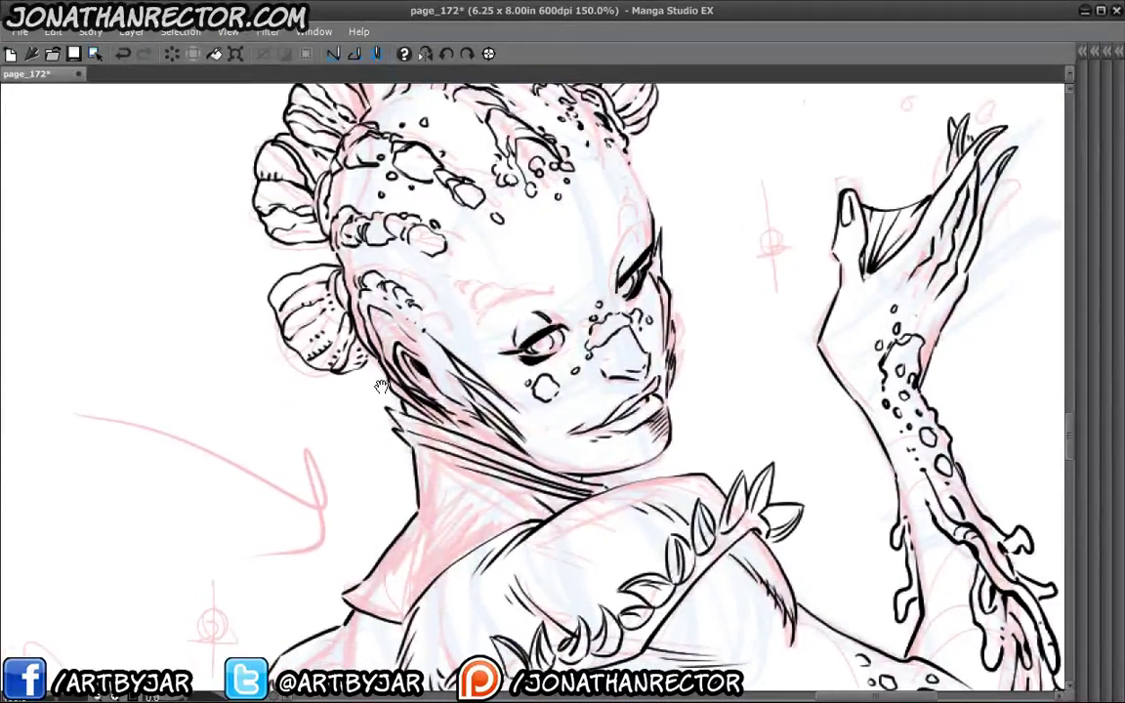
key(ctrl+z)
key(ctrl+z)
key(ctrl+z)
Ink the upper eyelid crease of the near eye and the curved brow lines above both eyes.
drag(452, 317, 476, 354)
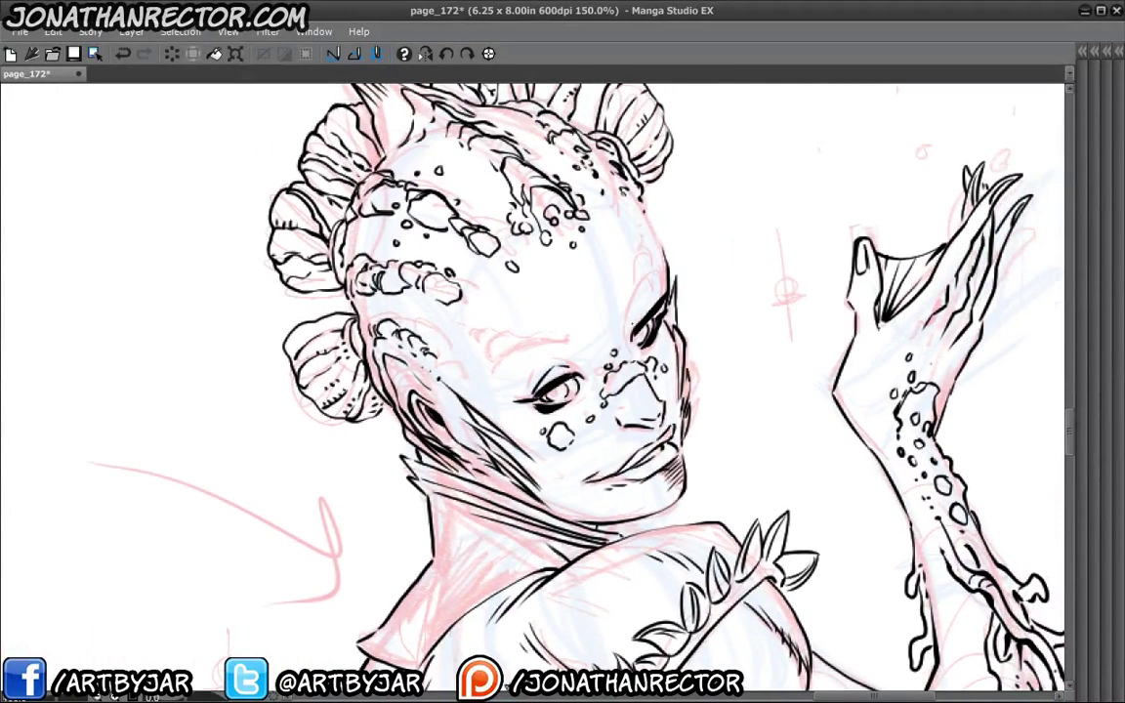
mouse_move(449, 401)
mouse_down()
mouse_move(474, 376)
mouse_move(458, 408)
mouse_up()
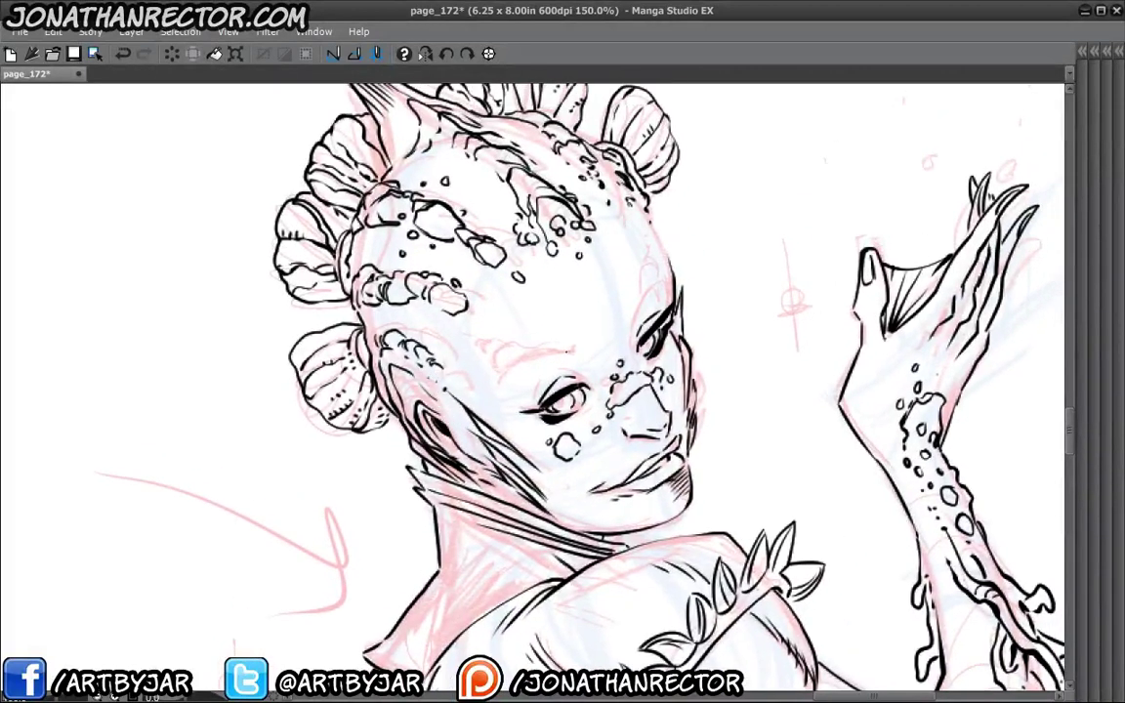
drag(506, 358, 559, 353)
mouse_move(637, 361)
mouse_down()
mouse_move(647, 281)
mouse_move(670, 274)
mouse_up()
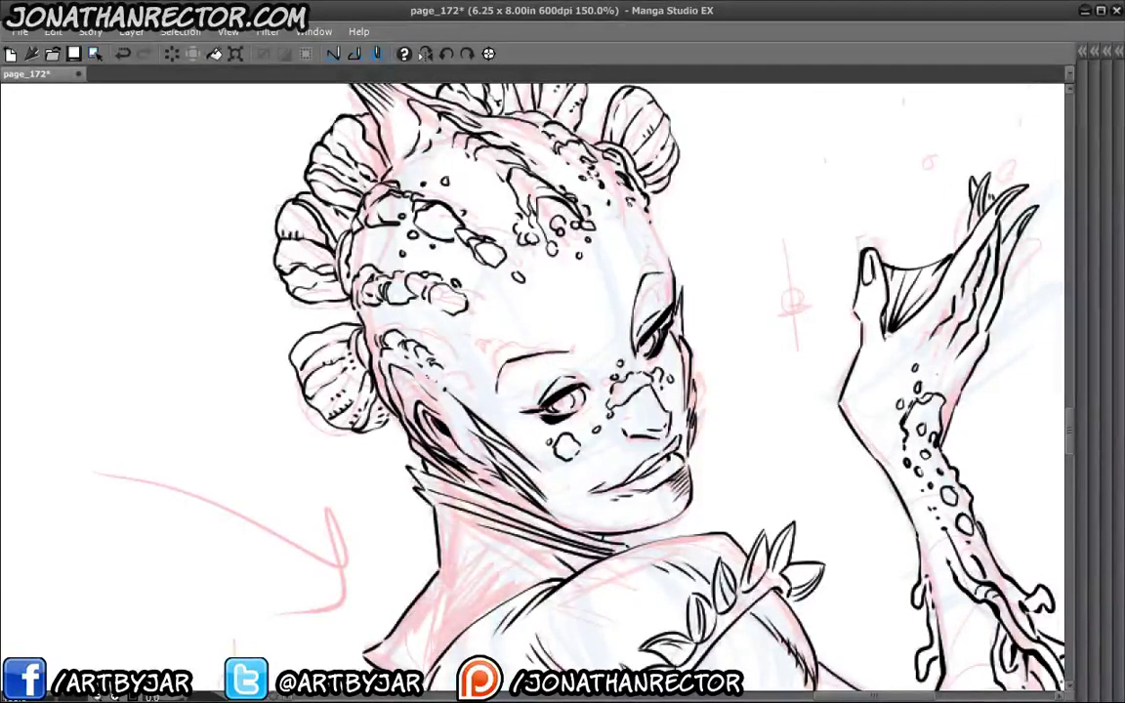
Thicken the near eyebrow into an outlined ridge and ink the scaly shapes at its outer end.
key(ctrl+minus)
drag(375, 356, 268, 293)
scroll(215, 205, up, 1)
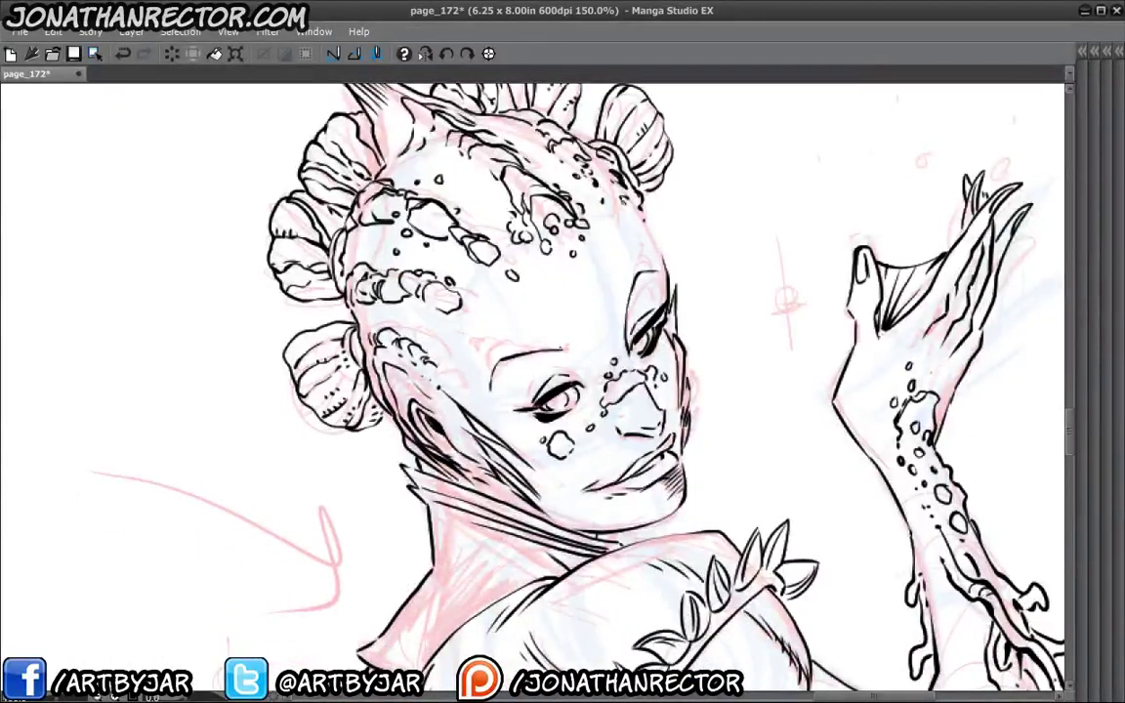
mouse_move(543, 344)
mouse_down()
mouse_move(488, 362)
mouse_move(489, 389)
mouse_up()
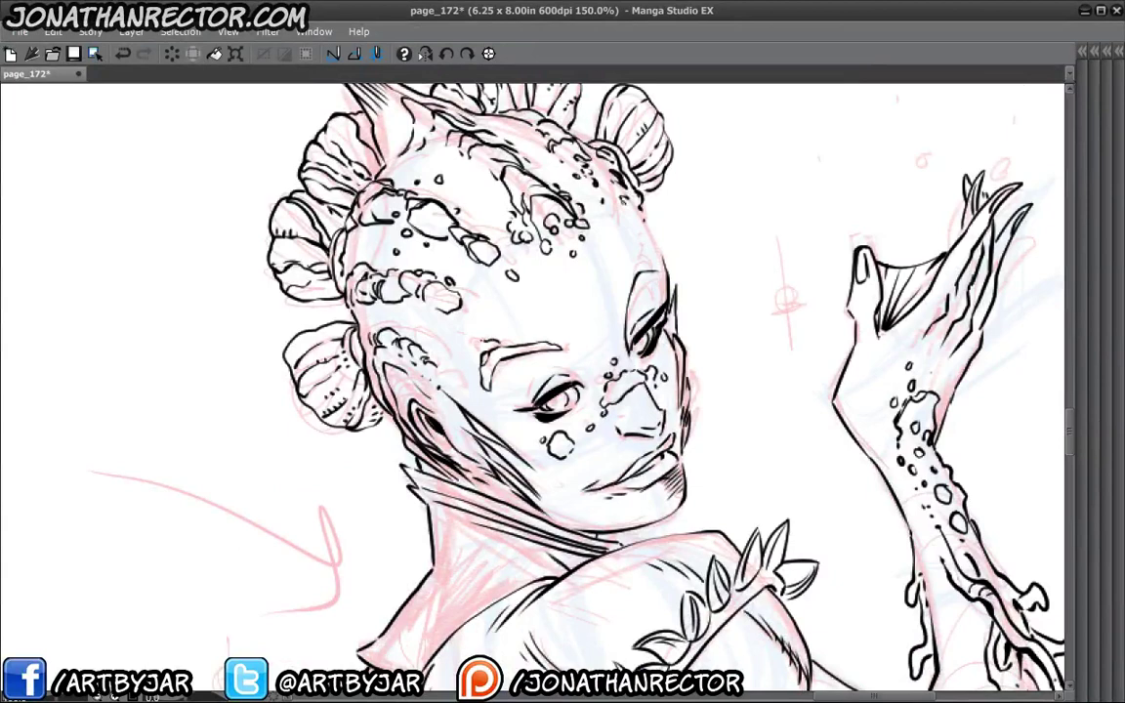
mouse_move(496, 343)
mouse_down()
mouse_move(464, 338)
mouse_move(472, 354)
mouse_up()
click(450, 333)
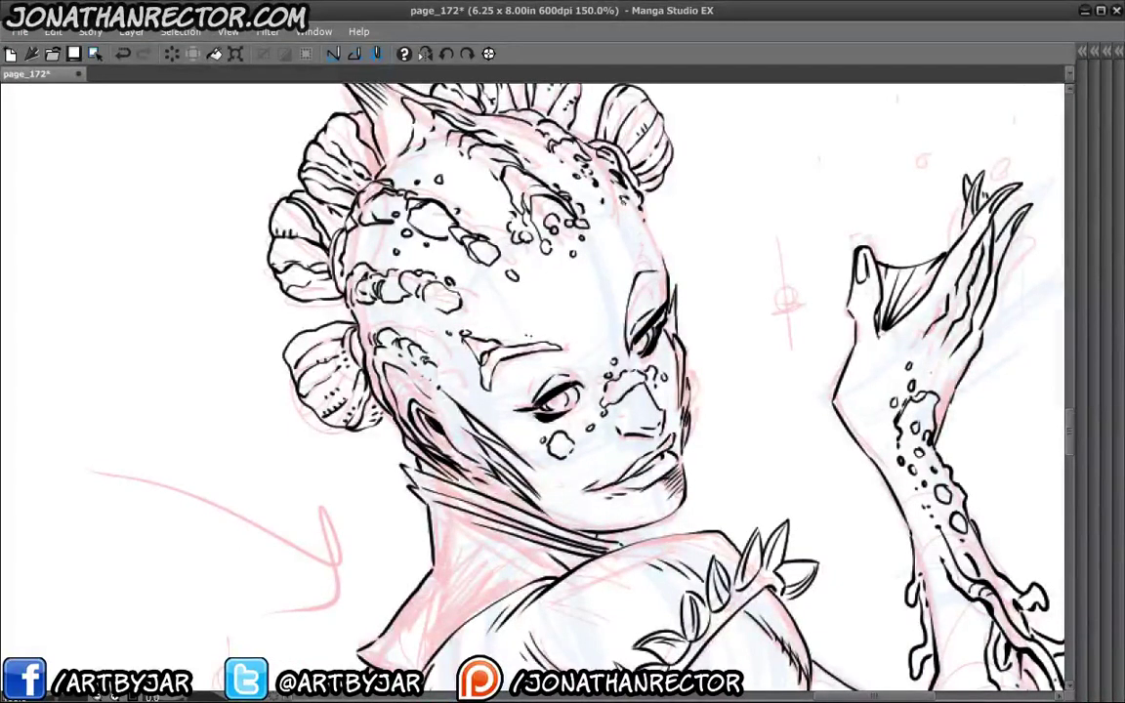
Add small scales above the near eyebrow and a cluster of scales above the far eyebrow.
drag(536, 335, 520, 341)
drag(482, 301, 470, 307)
mouse_move(626, 329)
mouse_down()
mouse_move(641, 290)
mouse_move(663, 276)
mouse_move(639, 248)
mouse_move(626, 273)
mouse_move(640, 262)
mouse_up()
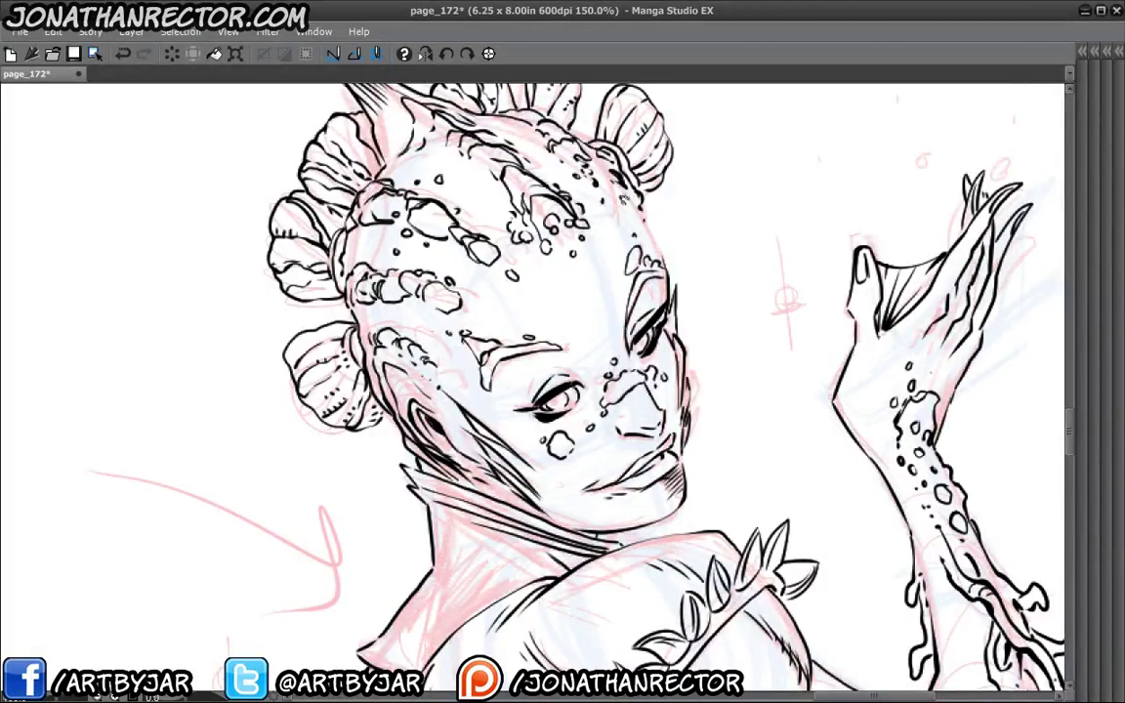
Examine the inked face within the whole figure at reduced zoom, mirroring the canvas view and restoring it.
scroll(463, 557, down, 2)
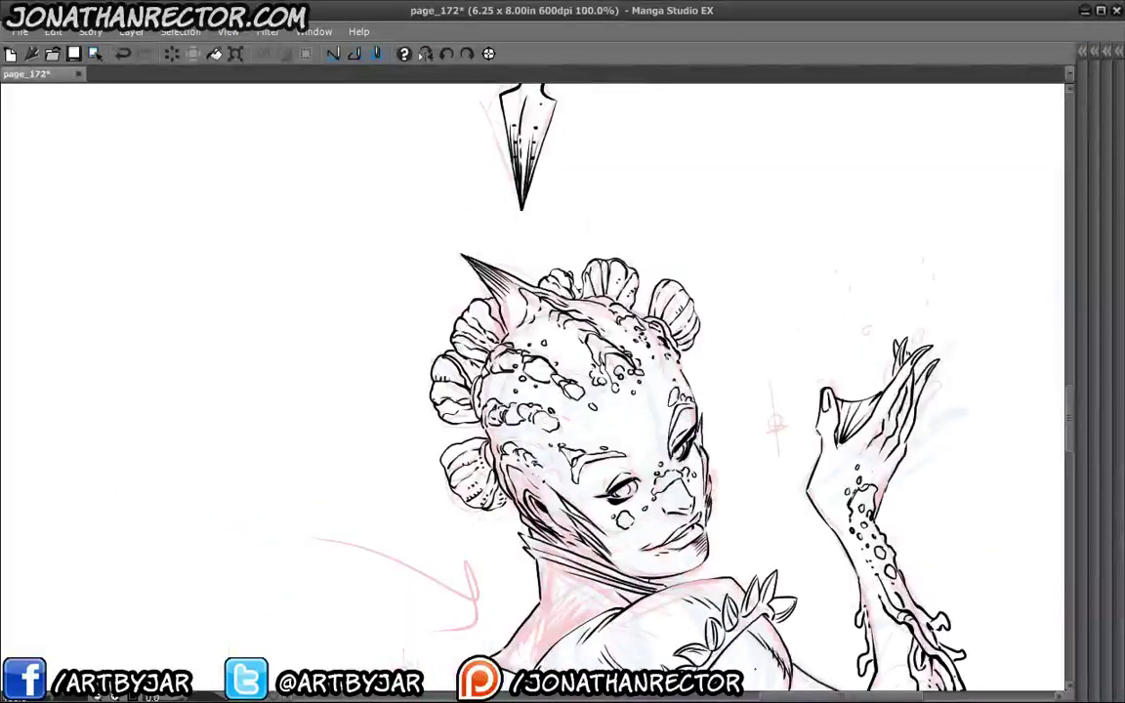
drag(463, 557, 428, 318)
drag(335, 333, 377, 363)
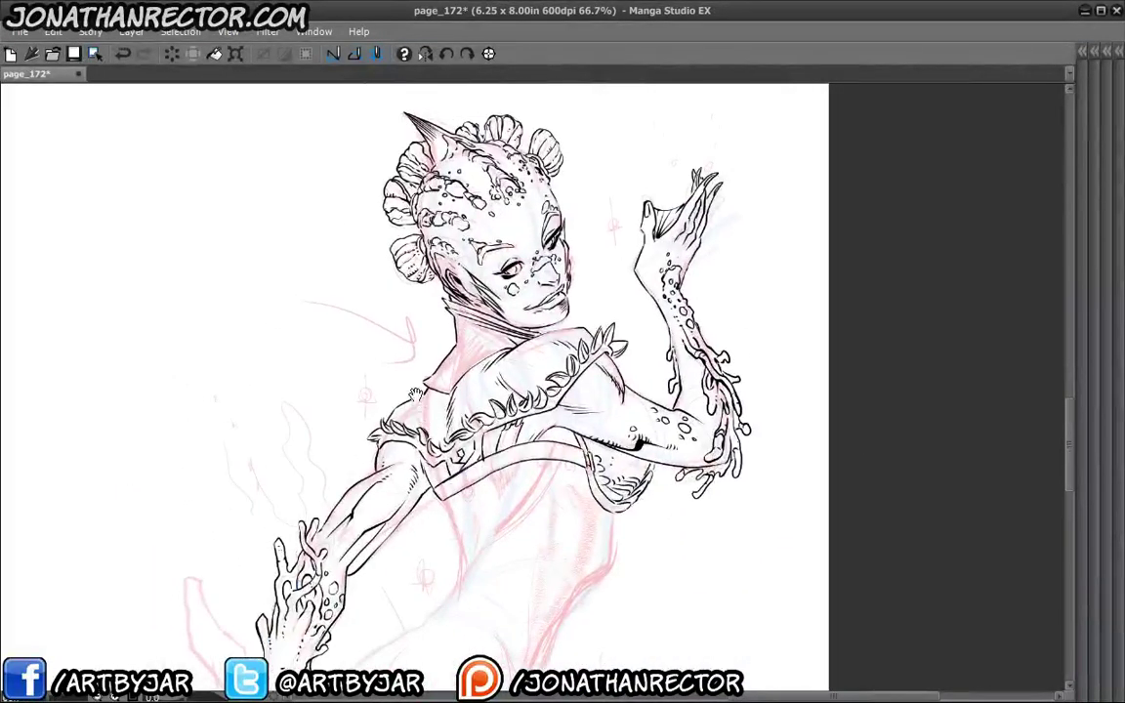
click(425, 54)
click(423, 54)
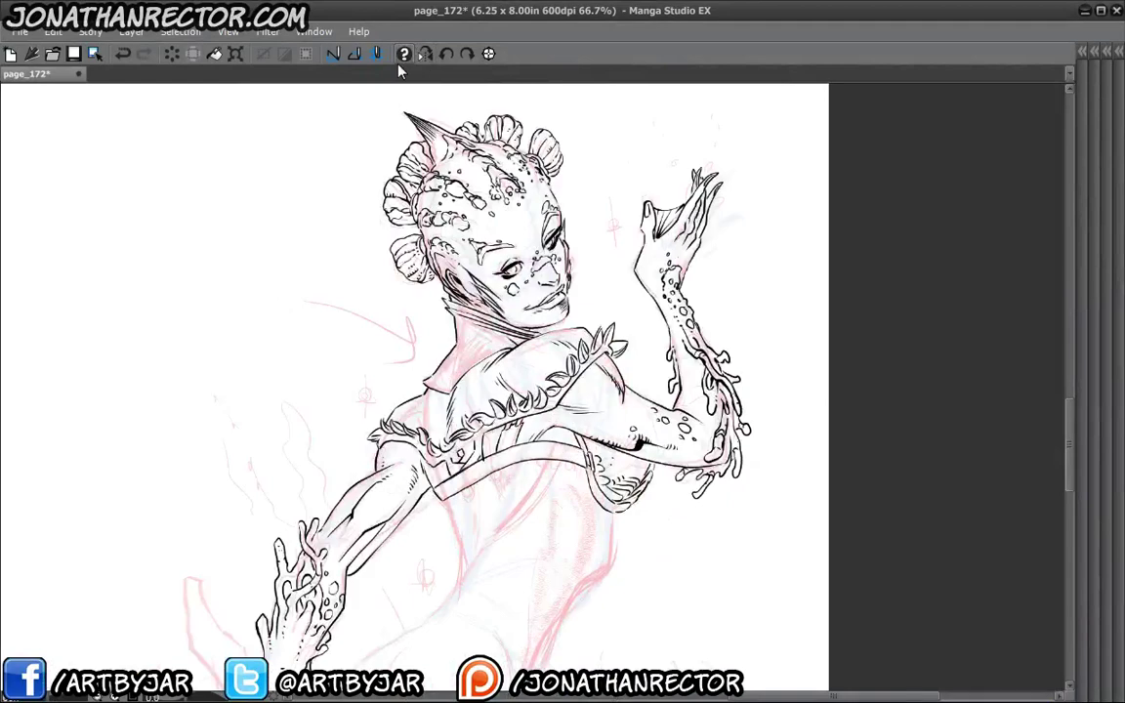
Display the hidden palettes and hide Layer 10 in the lines folder.
key(Tab)
click(984, 536)
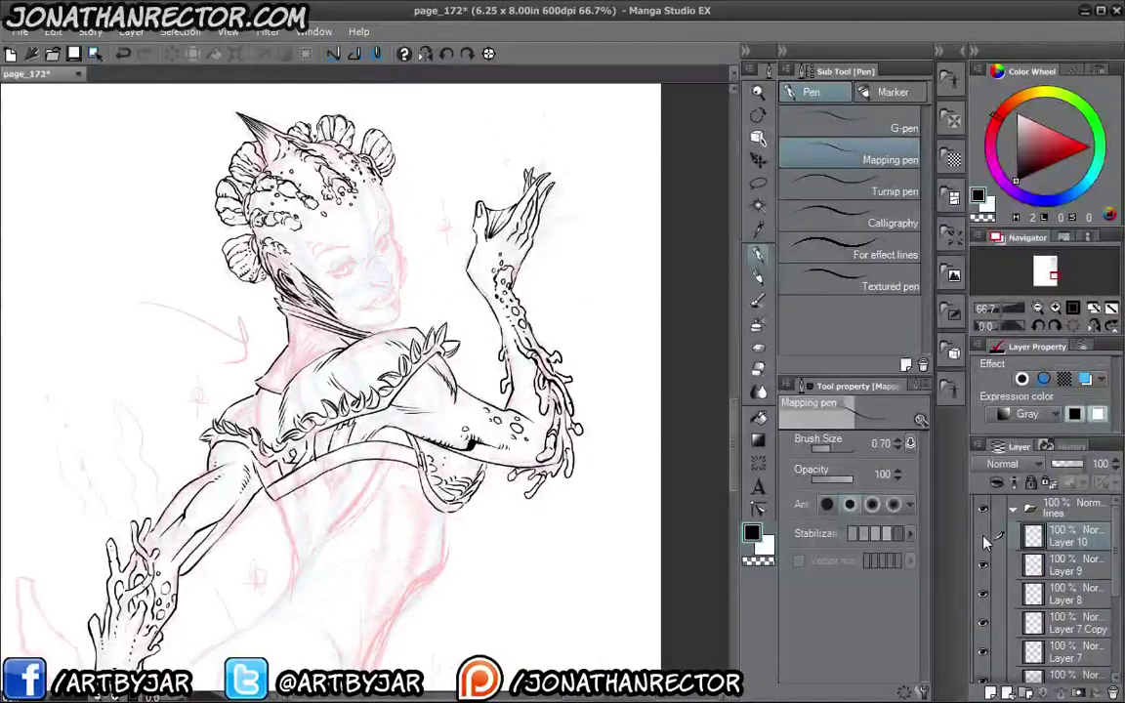
Compare the figure with and without the inked face by toggling Layer 10's visibility, leaving the layer shown.
click(983, 537)
click(984, 537)
click(983, 537)
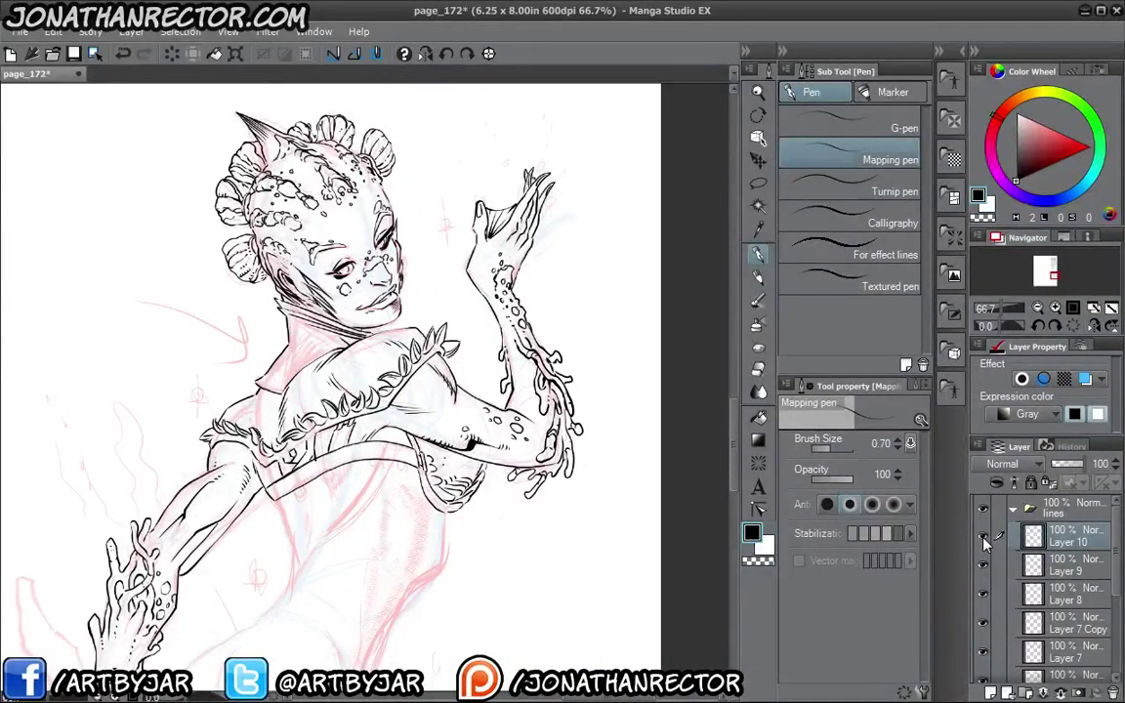
click(984, 538)
click(984, 537)
click(985, 538)
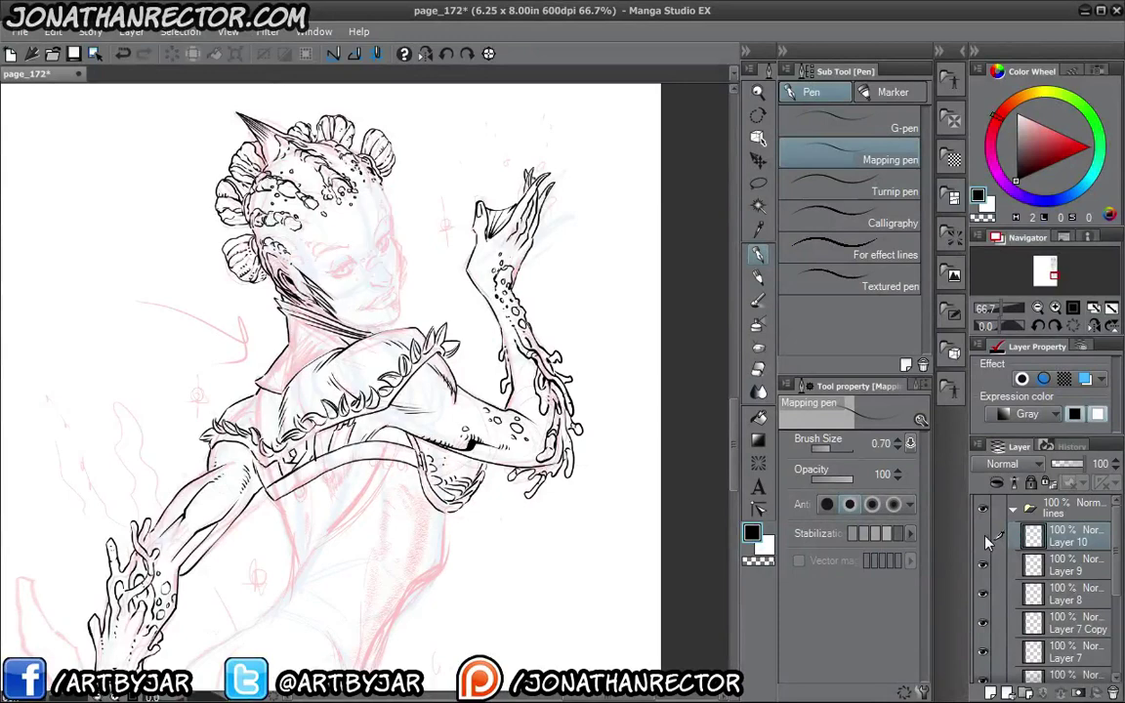
click(984, 537)
click(984, 537)
click(986, 538)
Clean up the jaw line beneath the chin and ink its underside with the Mapping pen.
drag(391, 342, 376, 414)
key(ctrl+plus)
key(ctrl+plus)
key(e)
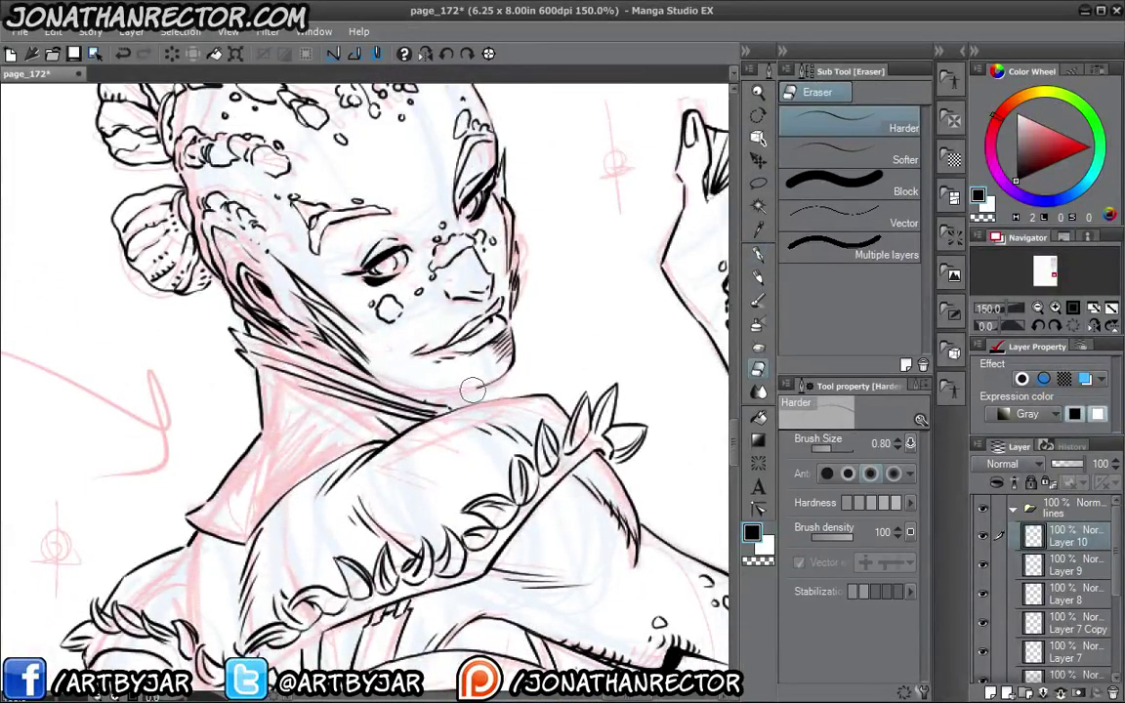
key(p)
mouse_move(370, 388)
mouse_down()
mouse_move(275, 380)
mouse_move(404, 378)
mouse_move(421, 354)
mouse_move(416, 369)
mouse_up()
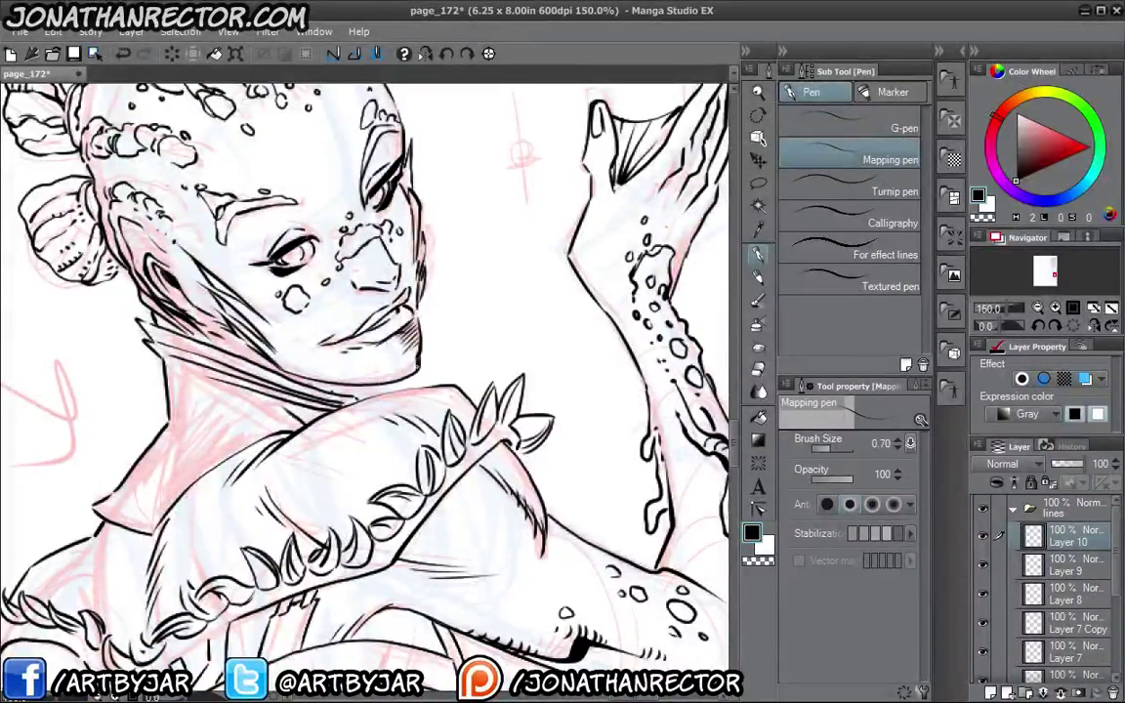
Trim the front edge of the chin below the lips and re-ink its contour.
key(e)
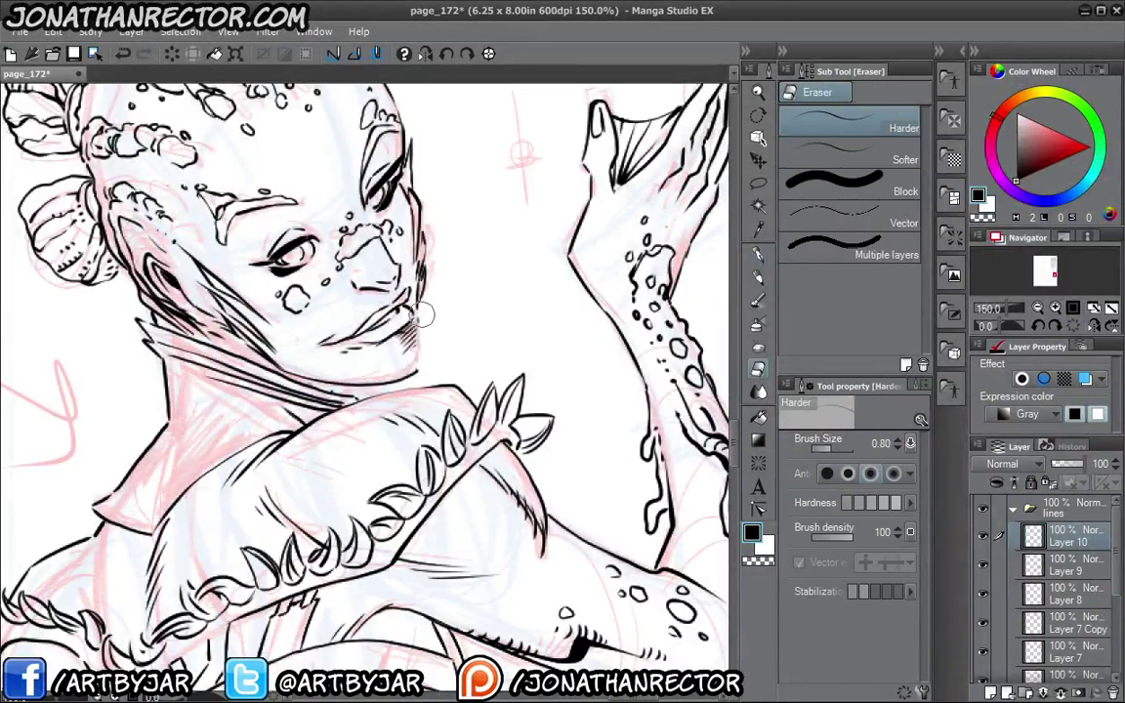
key(p)
drag(420, 355, 417, 373)
mouse_move(420, 317)
mouse_down()
mouse_move(420, 363)
mouse_move(420, 352)
mouse_up()
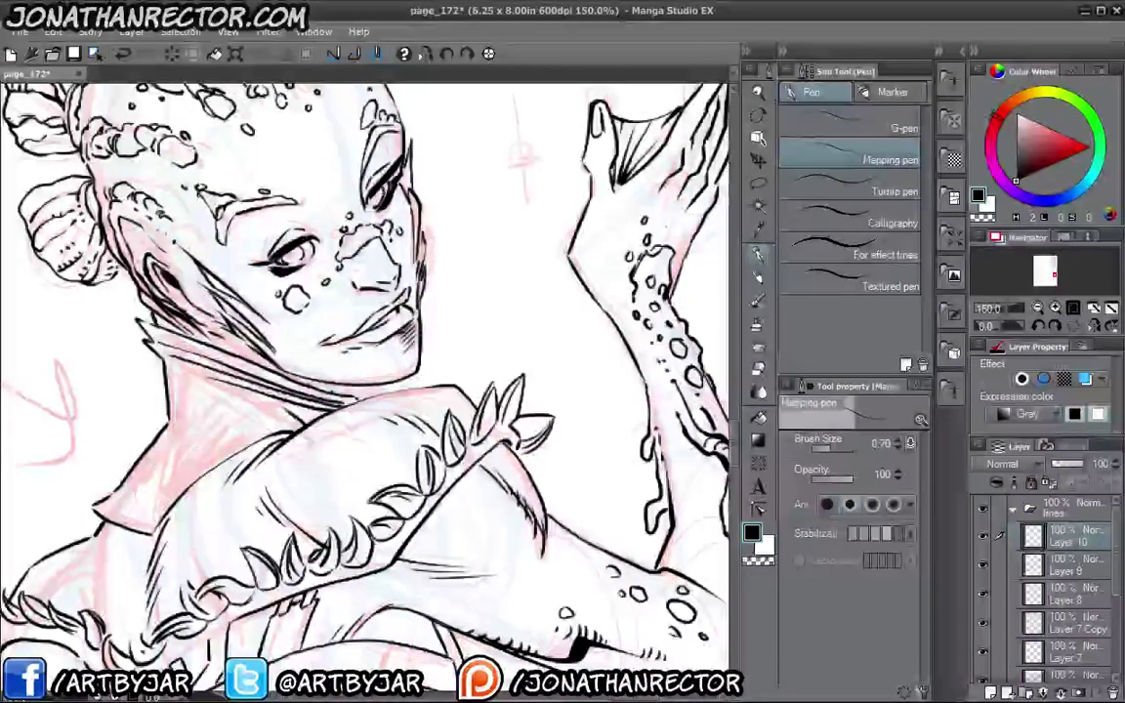
Try long, rounded spines extending outward from the fins around the back of the head.
scroll(276, 505, down, 2)
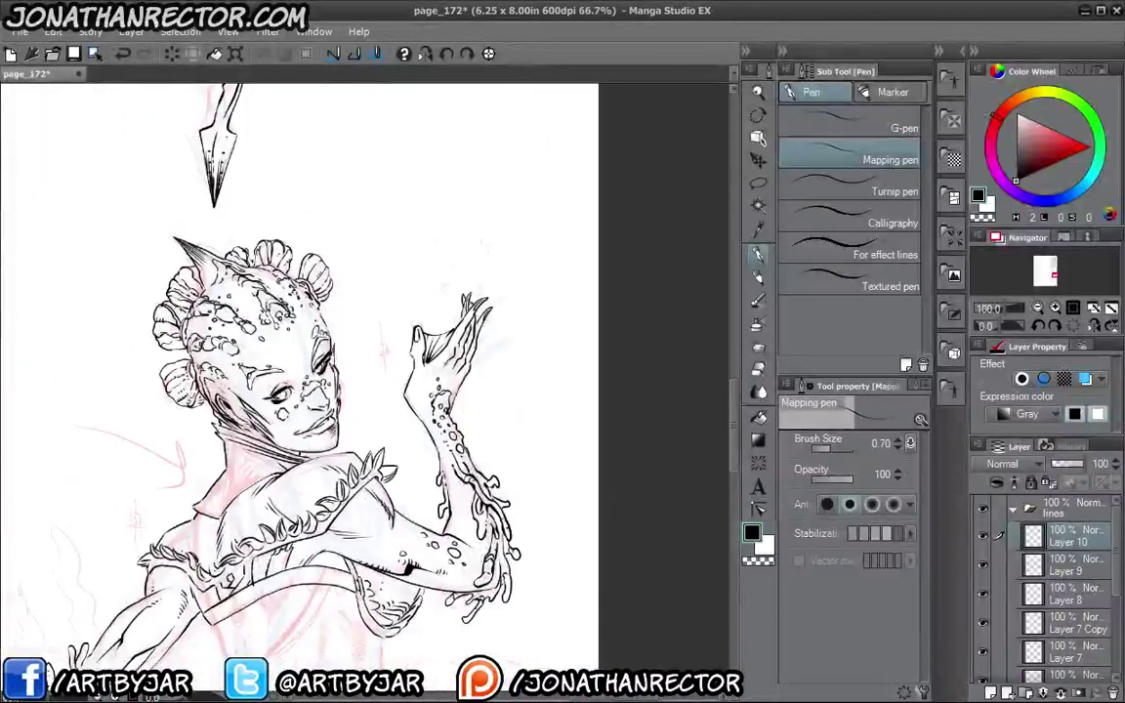
drag(181, 484, 319, 367)
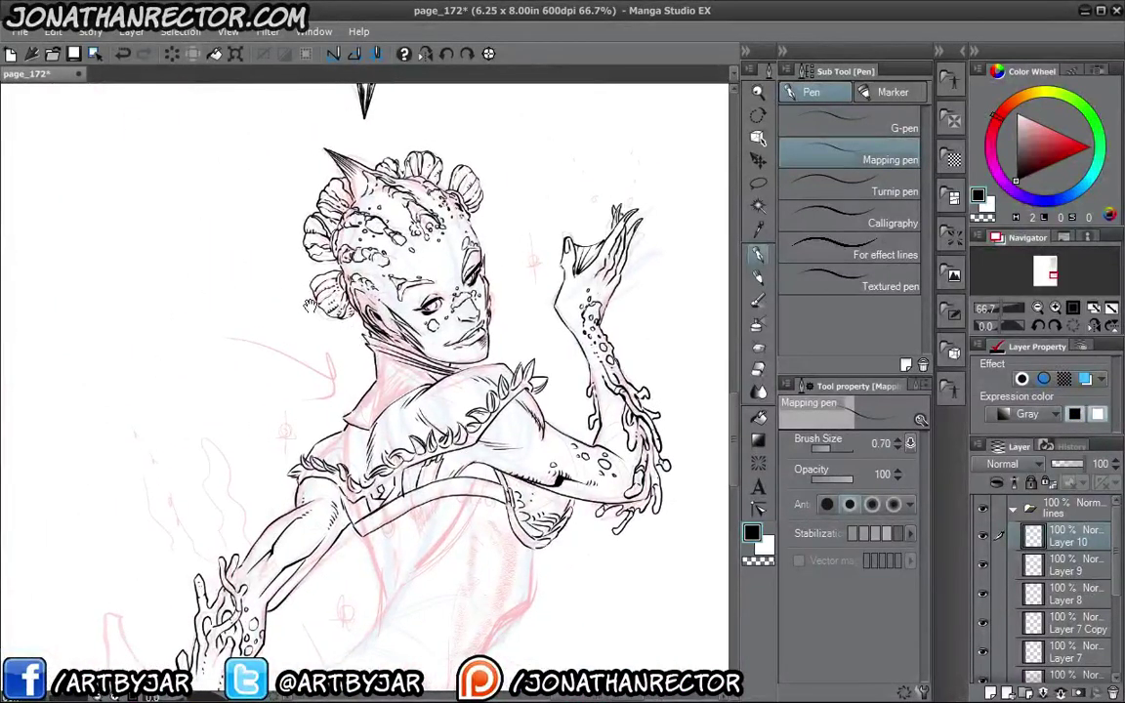
mouse_move(354, 328)
mouse_down()
mouse_move(282, 267)
mouse_move(325, 287)
mouse_up()
mouse_move(327, 283)
mouse_down()
mouse_move(292, 249)
mouse_move(338, 180)
mouse_up()
mouse_move(334, 179)
mouse_down()
mouse_move(305, 134)
mouse_move(389, 161)
mouse_up()
drag(402, 162, 444, 161)
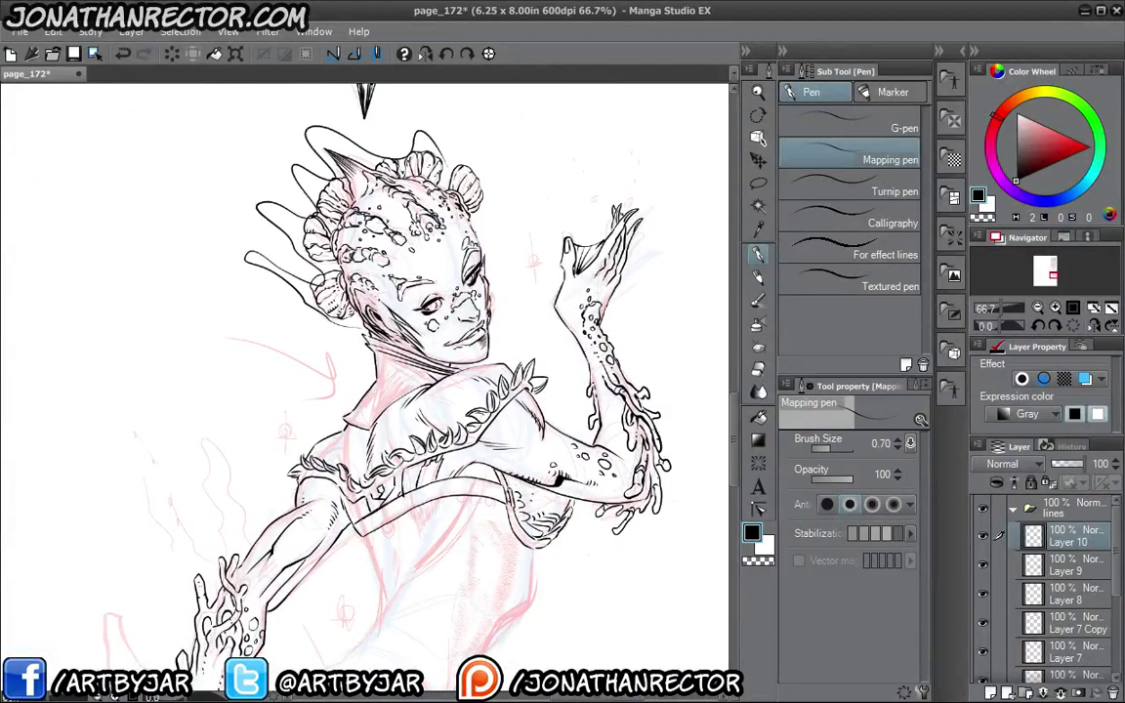
scroll(177, 546, down, 1)
drag(167, 540, 295, 365)
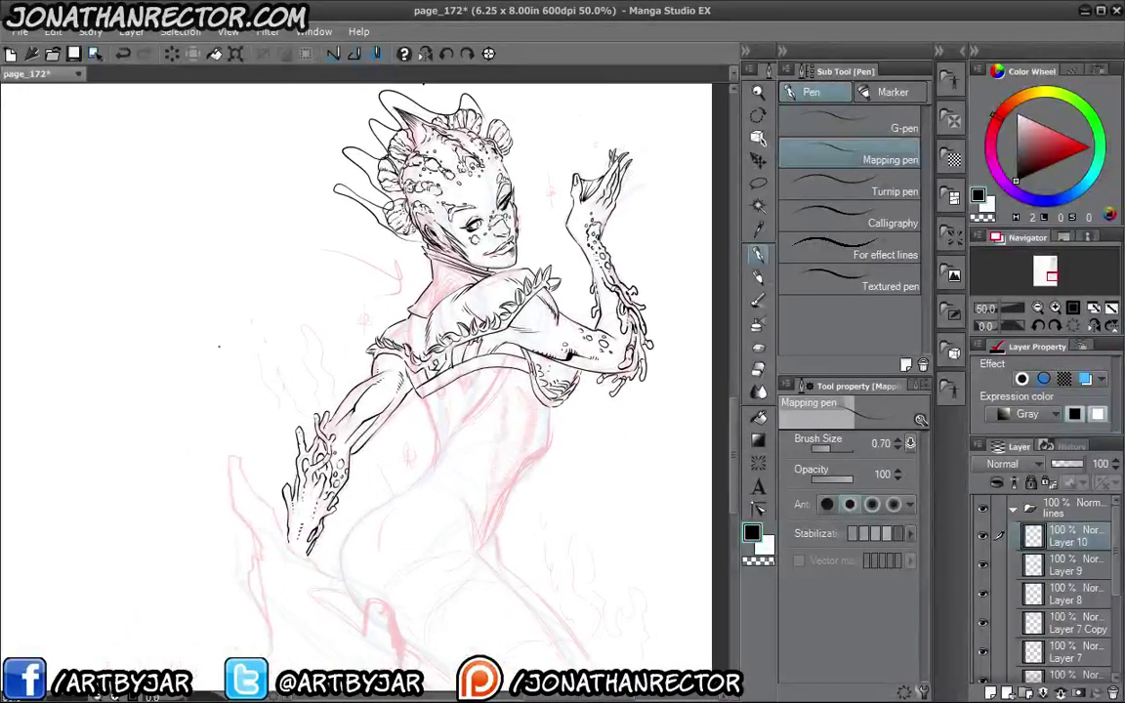
drag(245, 396, 250, 428)
key(ctrl+z)
key(ctrl+z)
key(ctrl+z)
key(ctrl+z)
key(ctrl+z)
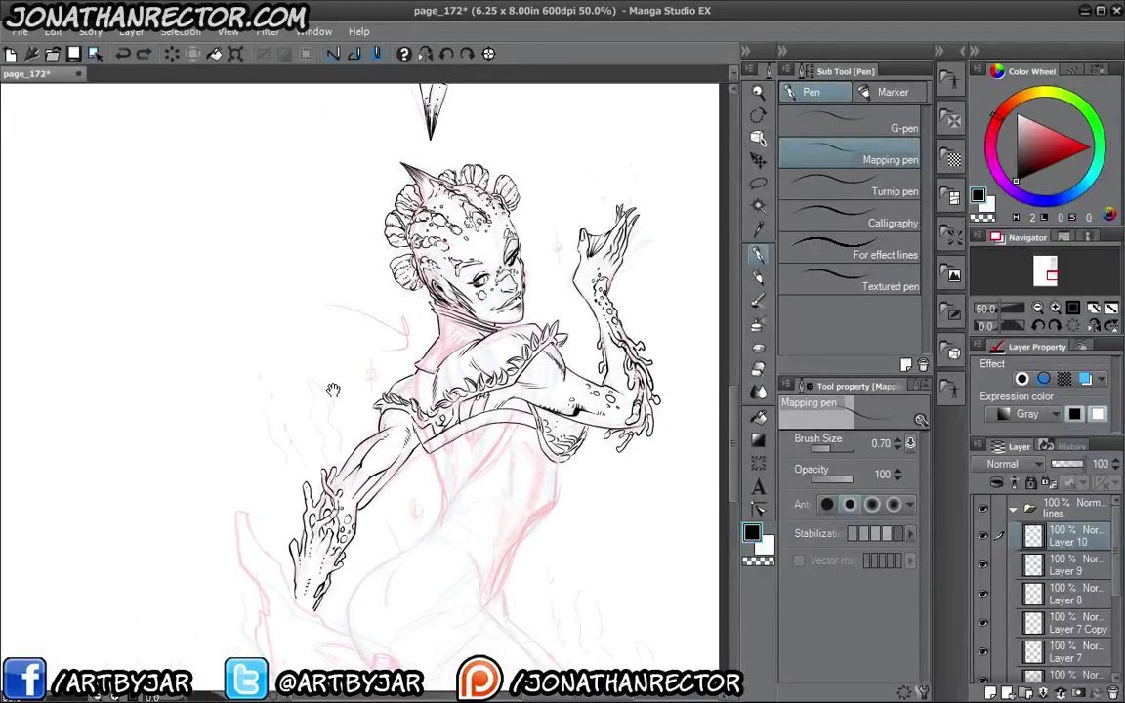
drag(334, 390, 369, 375)
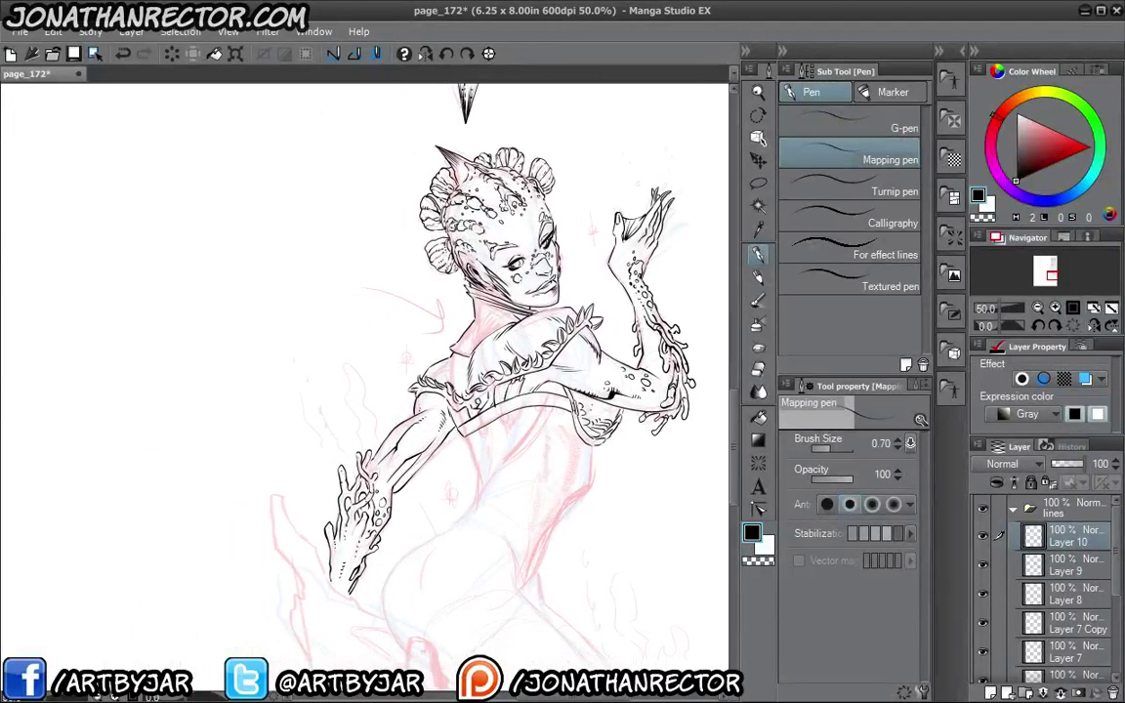
drag(438, 307, 420, 283)
key(ctrl+z)
key(ctrl+z)
Save the page_172 file.
drag(469, 313, 404, 307)
scroll(404, 308, down, 1)
scroll(348, 325, up, 2)
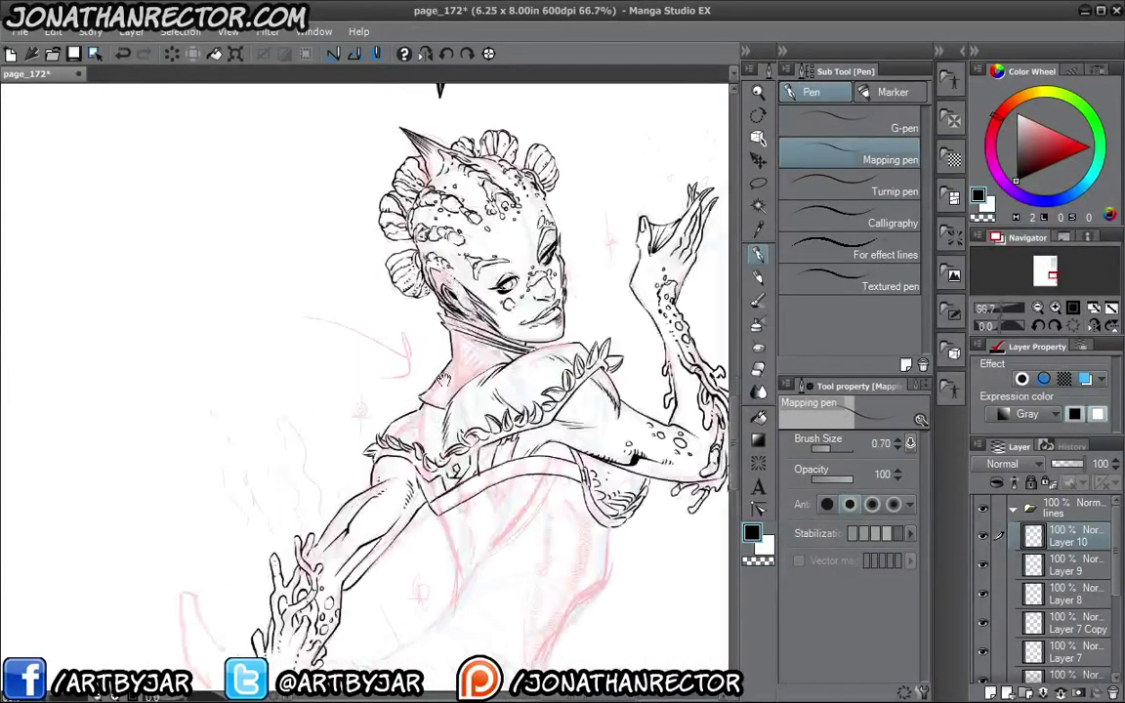
drag(445, 379, 331, 351)
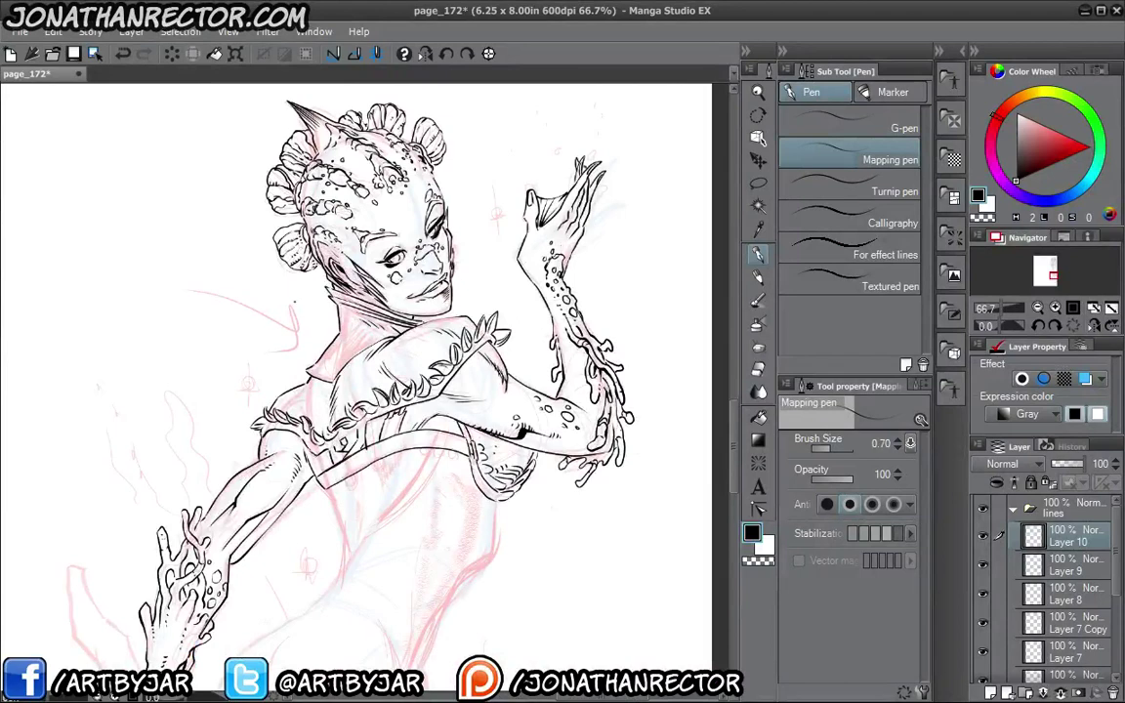
drag(288, 451, 422, 391)
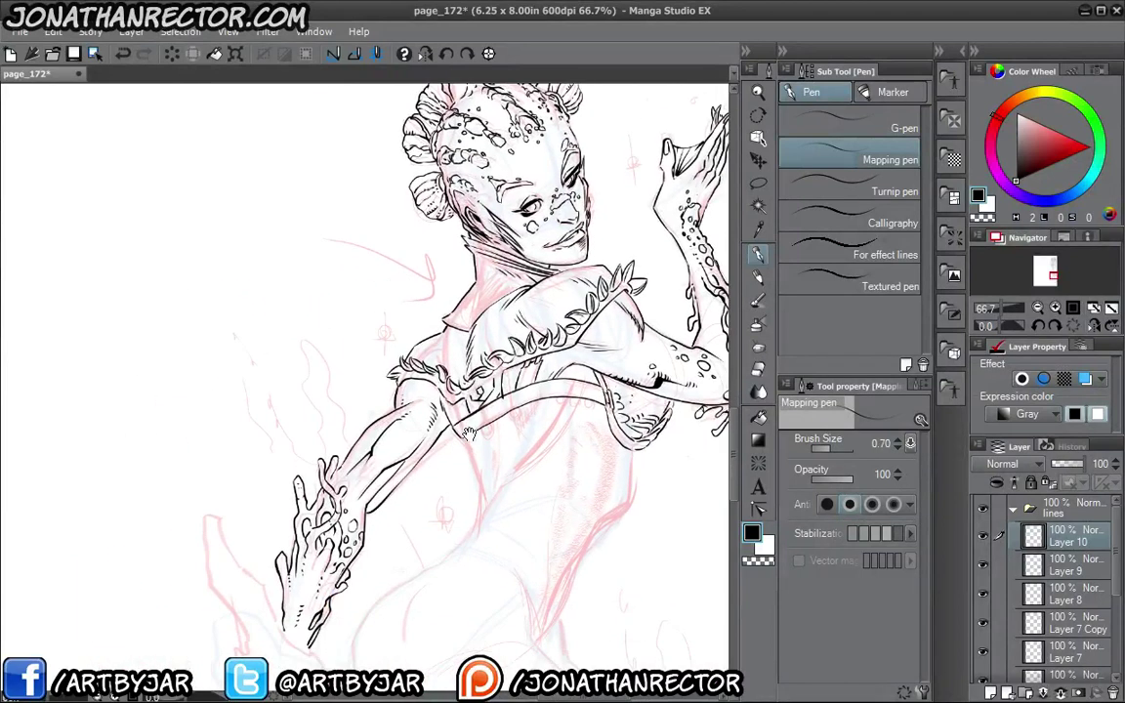
click(73, 54)
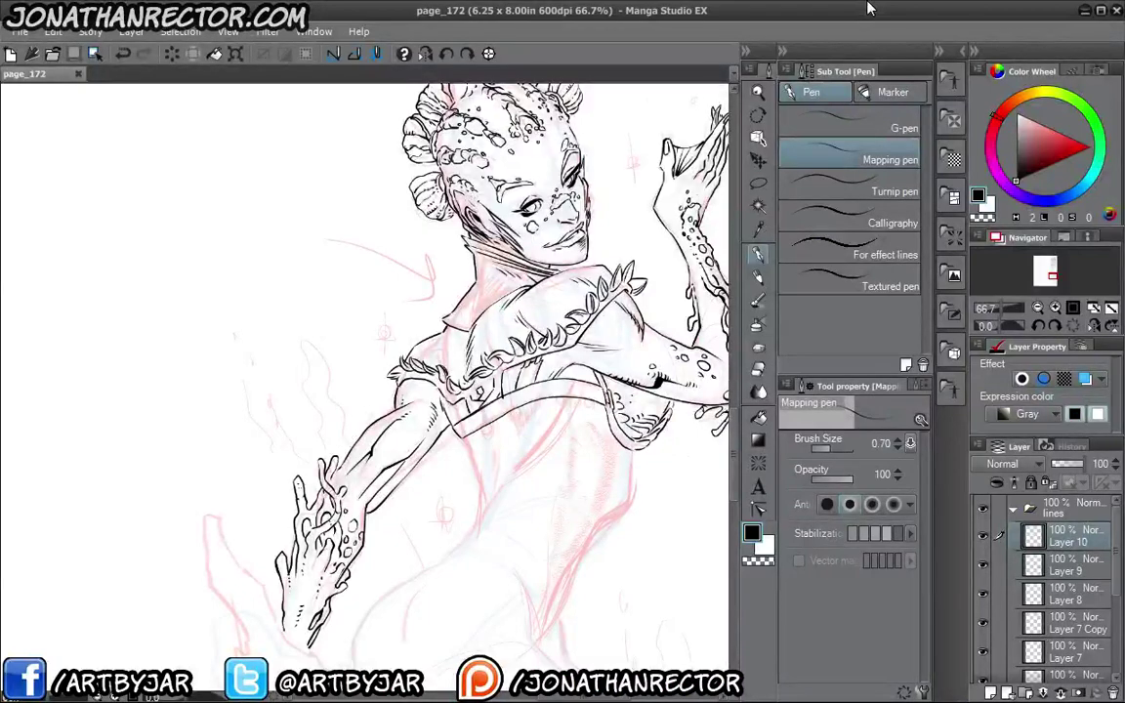
Hide the palettes and ink small broken details between the near shoulder's frill and the end of the chest band.
mouse_move(495, 442)
mouse_down()
mouse_move(337, 381)
mouse_move(210, 396)
mouse_up()
key(Tab)
scroll(342, 363, up, 2)
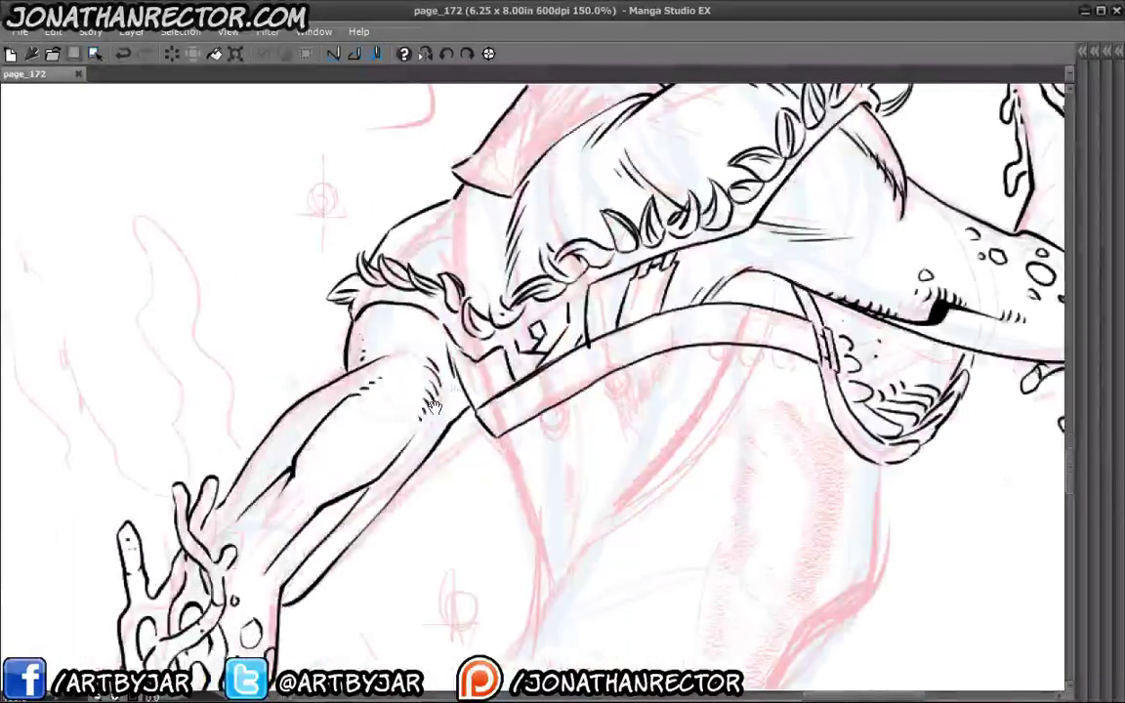
drag(433, 406, 276, 400)
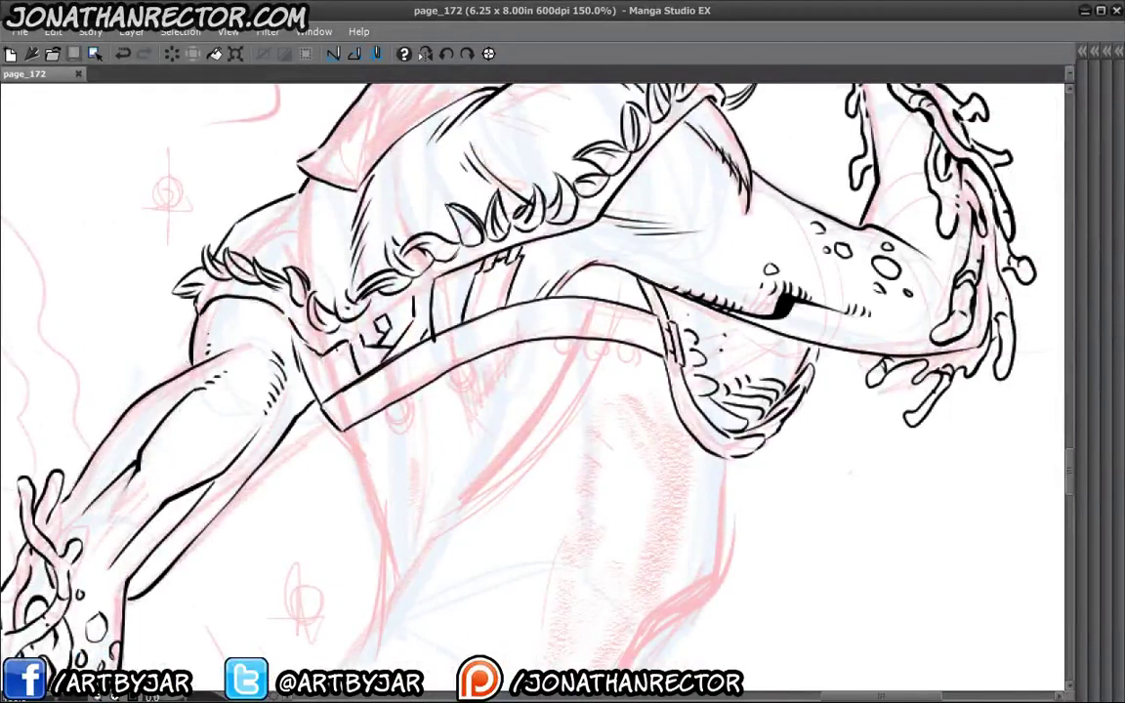
mouse_move(327, 353)
mouse_down()
mouse_move(336, 349)
mouse_move(321, 360)
mouse_move(355, 376)
mouse_up()
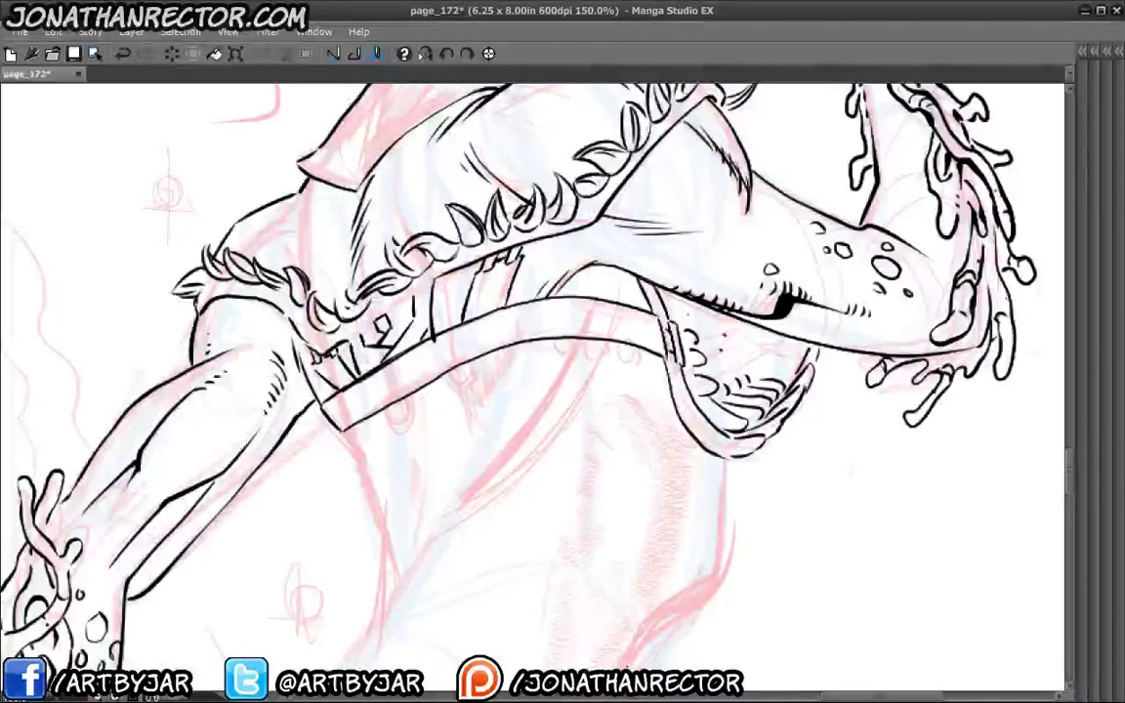
key(ctrl+plus)
key(ctrl+minus)
Ink two large oval beads and three small round beads hanging from the lower edge of the chest band.
drag(362, 469, 389, 400)
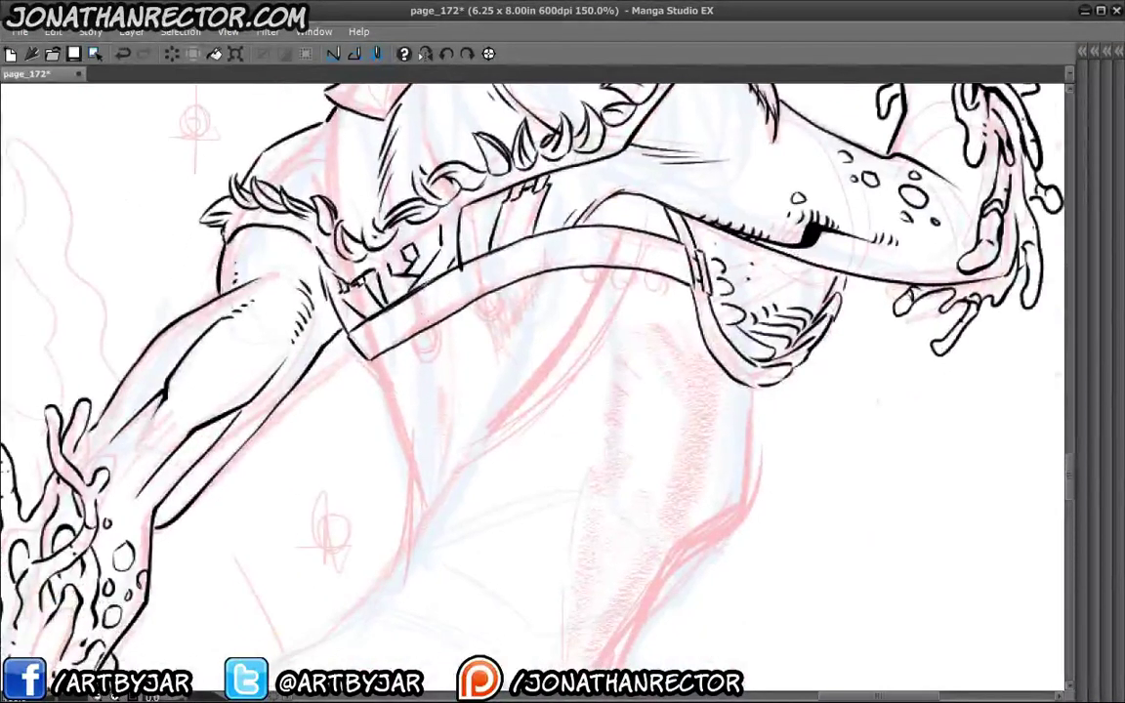
mouse_move(436, 334)
mouse_down()
mouse_move(440, 368)
mouse_move(413, 337)
mouse_move(441, 354)
mouse_move(424, 376)
mouse_up()
mouse_move(489, 297)
mouse_down()
mouse_move(500, 308)
mouse_move(481, 328)
mouse_move(488, 298)
mouse_move(492, 330)
mouse_up()
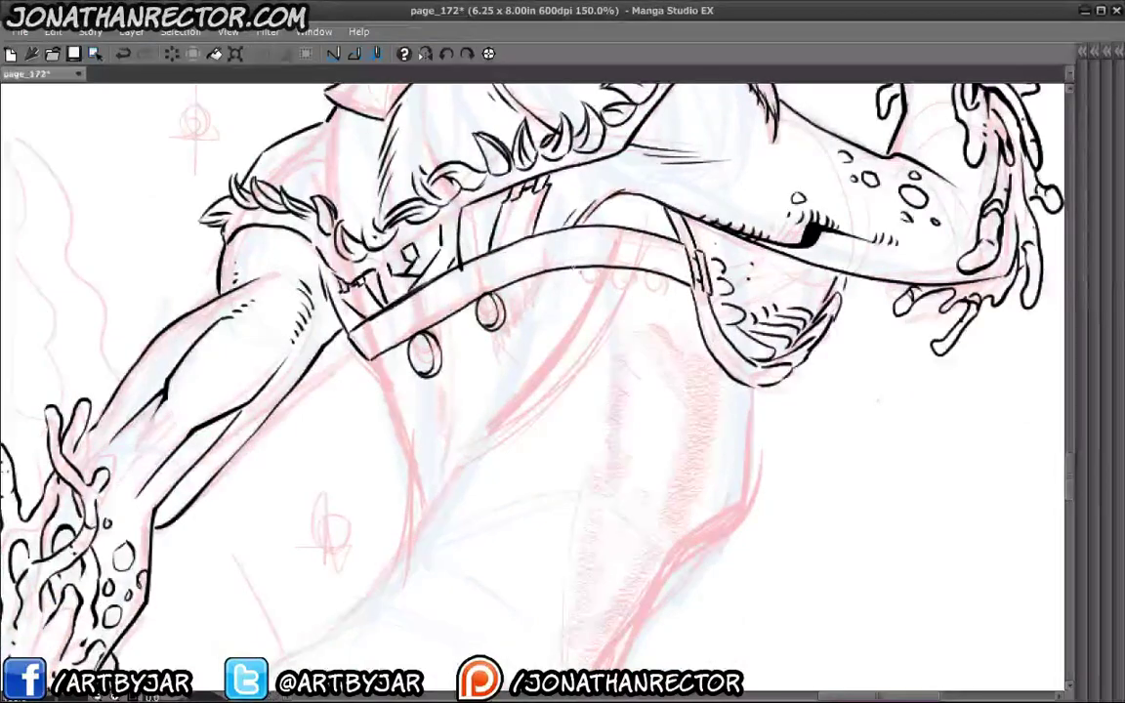
mouse_move(578, 268)
mouse_down()
mouse_move(585, 285)
mouse_move(568, 277)
mouse_move(578, 287)
mouse_move(612, 271)
mouse_move(660, 293)
mouse_up()
drag(655, 272, 658, 291)
drag(647, 286, 655, 291)
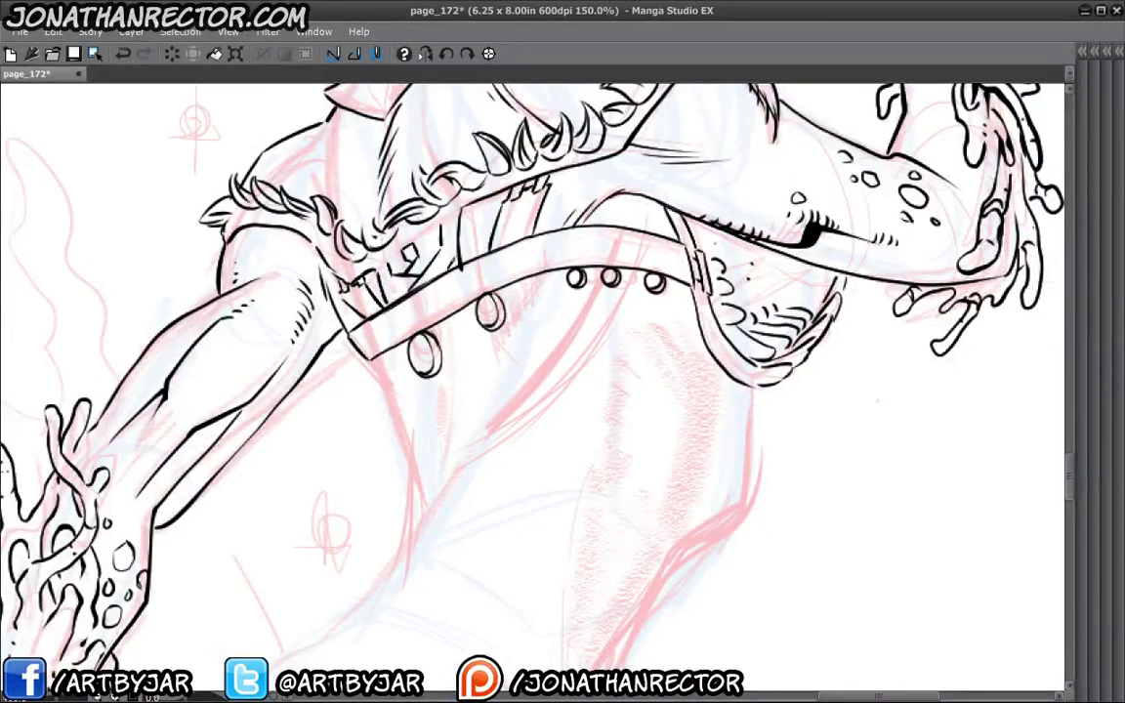
Add smaller beads at the band's corner and beneath the hanging beads to form little clusters.
mouse_move(352, 353)
mouse_down()
mouse_move(357, 321)
mouse_move(374, 348)
mouse_move(383, 332)
mouse_move(375, 369)
mouse_move(384, 351)
mouse_move(430, 369)
mouse_move(440, 352)
mouse_up()
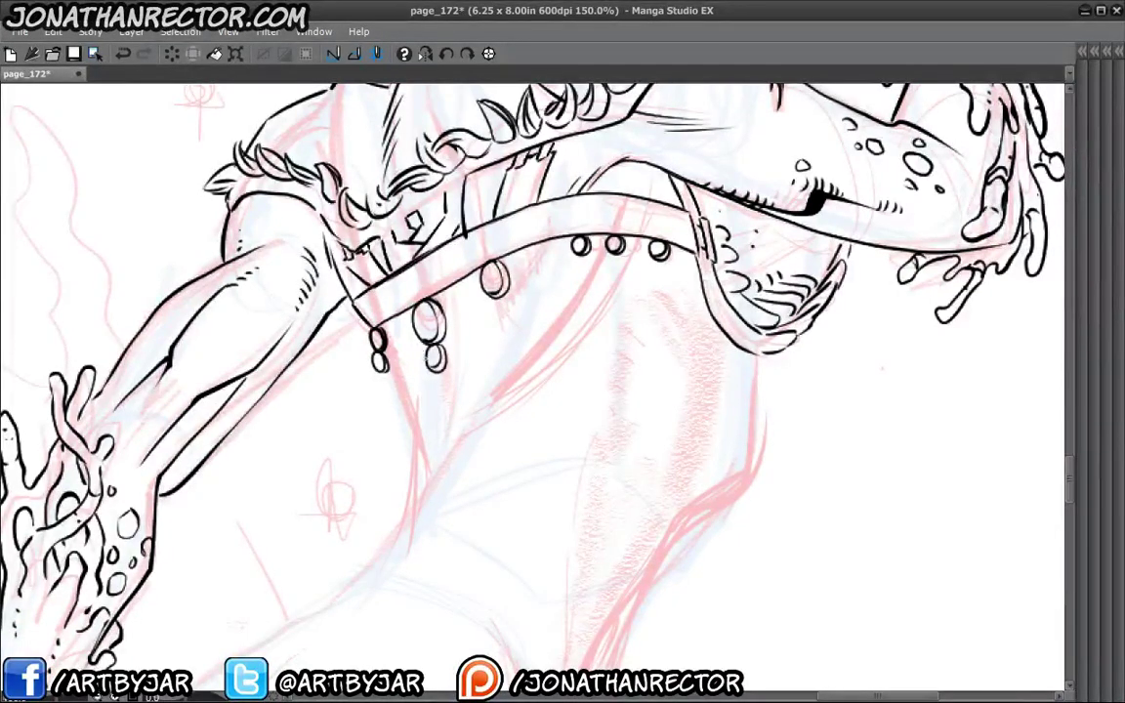
drag(511, 290, 516, 307)
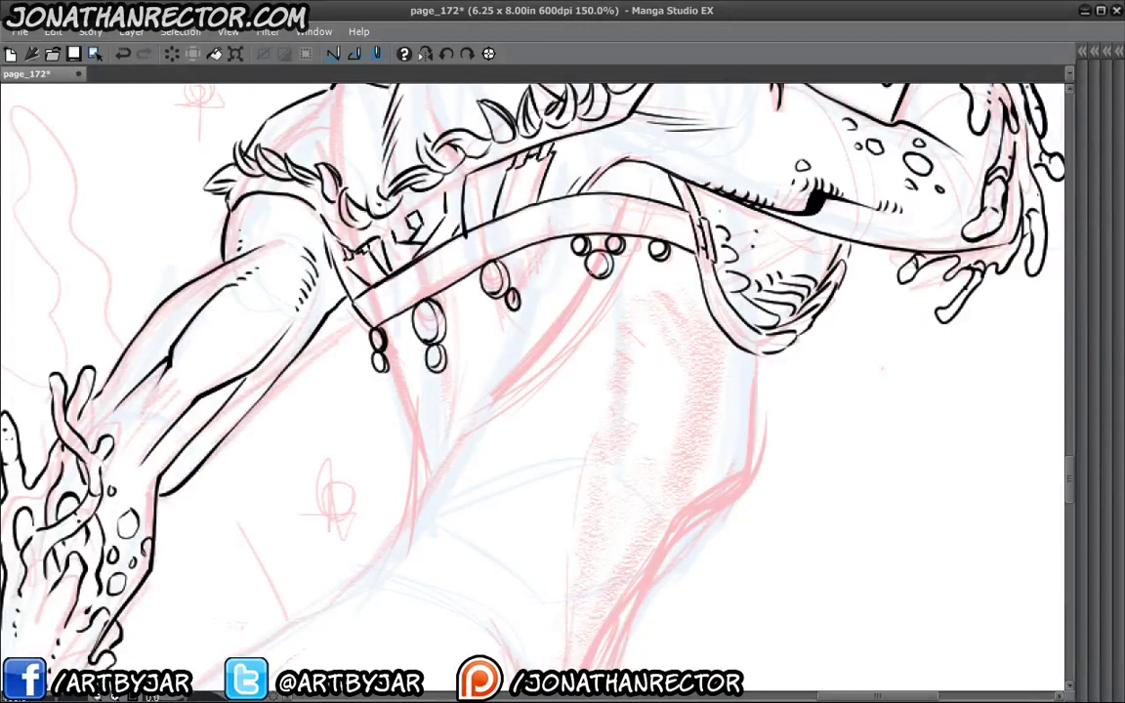
drag(606, 277, 604, 277)
key(ctrl+minus)
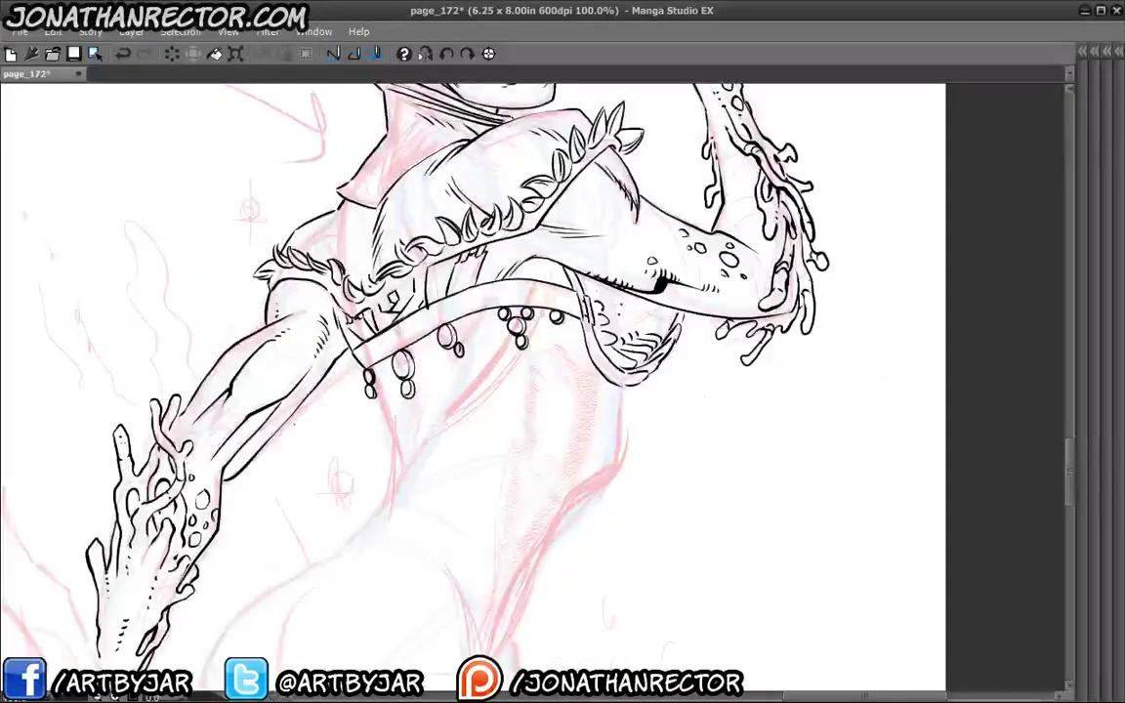
Ink the back contour from the corner of the chest band down to the waist.
drag(454, 415, 476, 334)
key(ctrl+plus)
mouse_move(361, 404)
mouse_down()
mouse_move(380, 250)
mouse_move(399, 307)
mouse_move(396, 384)
mouse_up()
drag(400, 318, 395, 388)
key(ctrl+minus)
Continue the back contour from the waist around the full curve of the hip and buttock.
drag(262, 561, 460, 371)
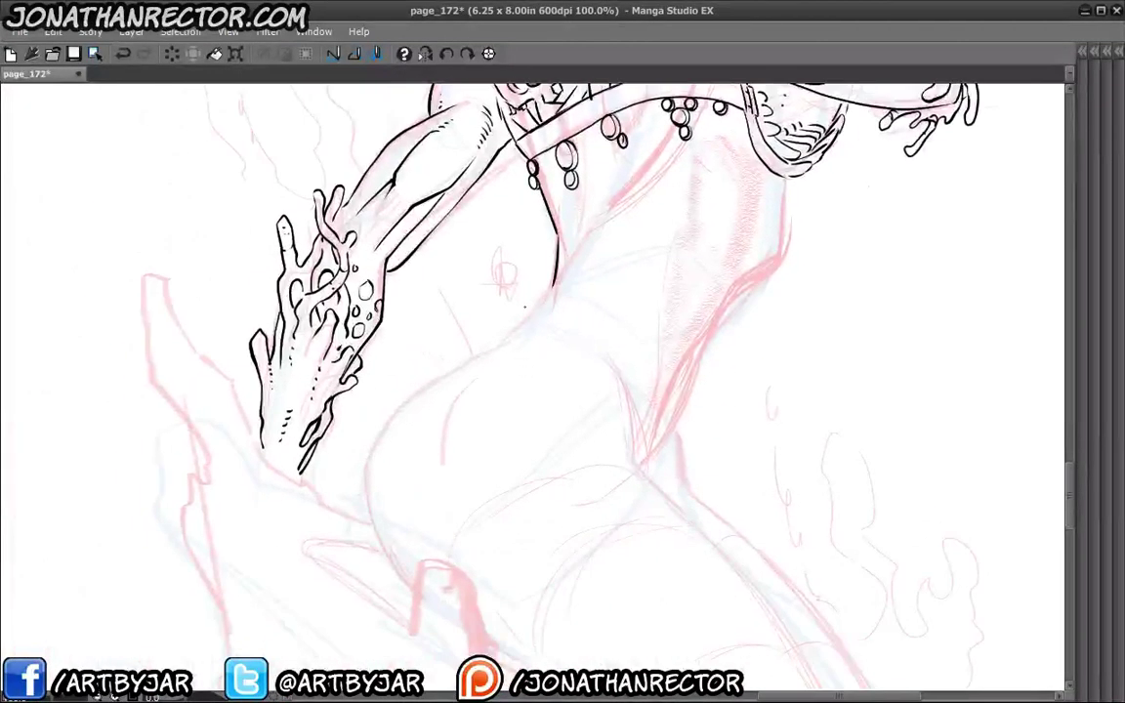
drag(378, 351, 530, 259)
drag(432, 307, 375, 381)
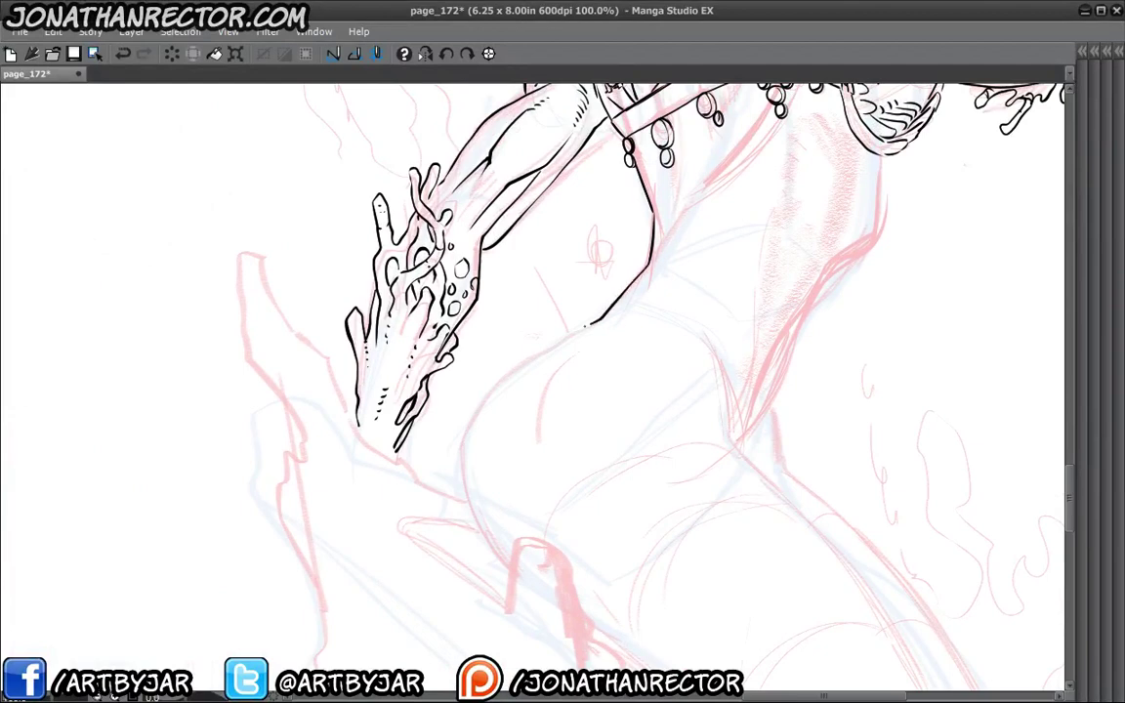
mouse_move(588, 324)
mouse_down()
mouse_move(525, 361)
mouse_move(471, 425)
mouse_move(470, 500)
mouse_move(505, 561)
mouse_up()
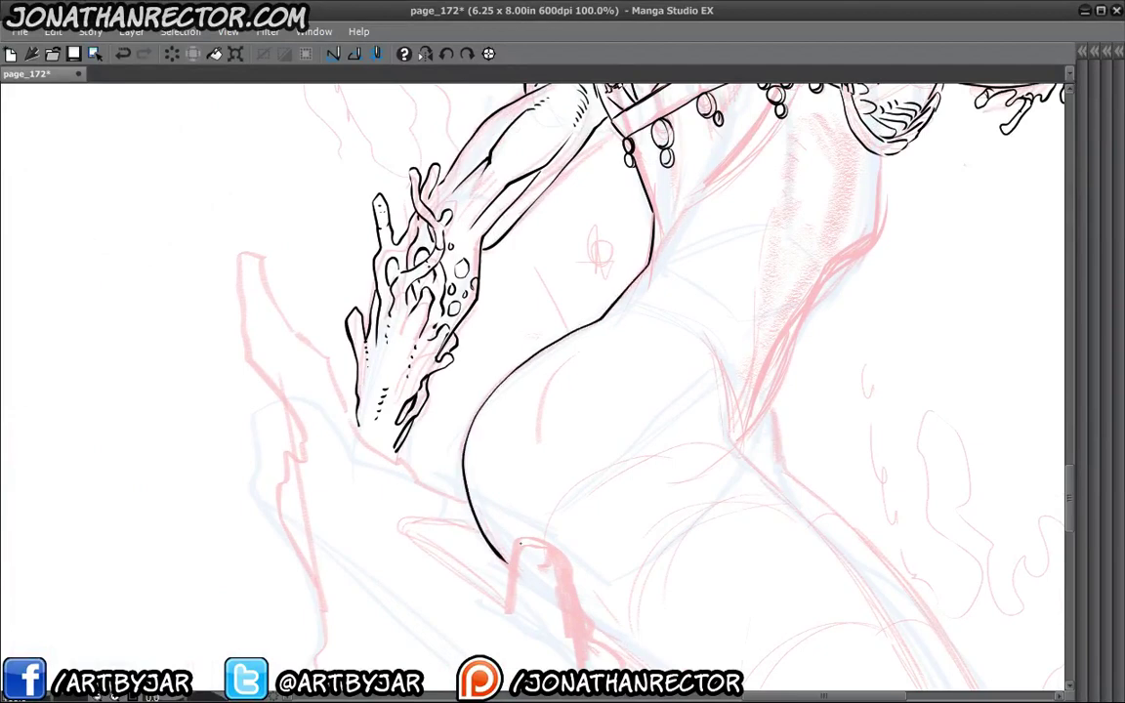
Ink the feathered crease rising from the waist across the side of the torso toward the hanging beads.
mouse_move(501, 418)
mouse_down()
mouse_move(419, 487)
mouse_move(390, 540)
mouse_move(613, 389)
mouse_move(560, 397)
mouse_up()
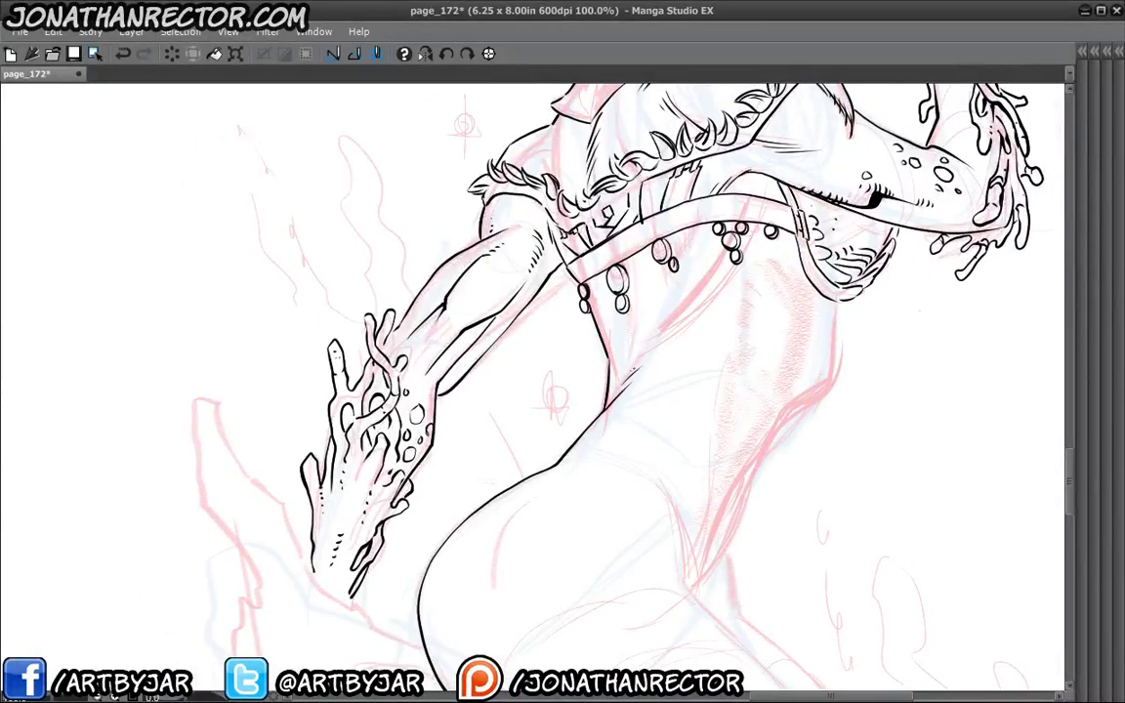
drag(708, 243, 664, 297)
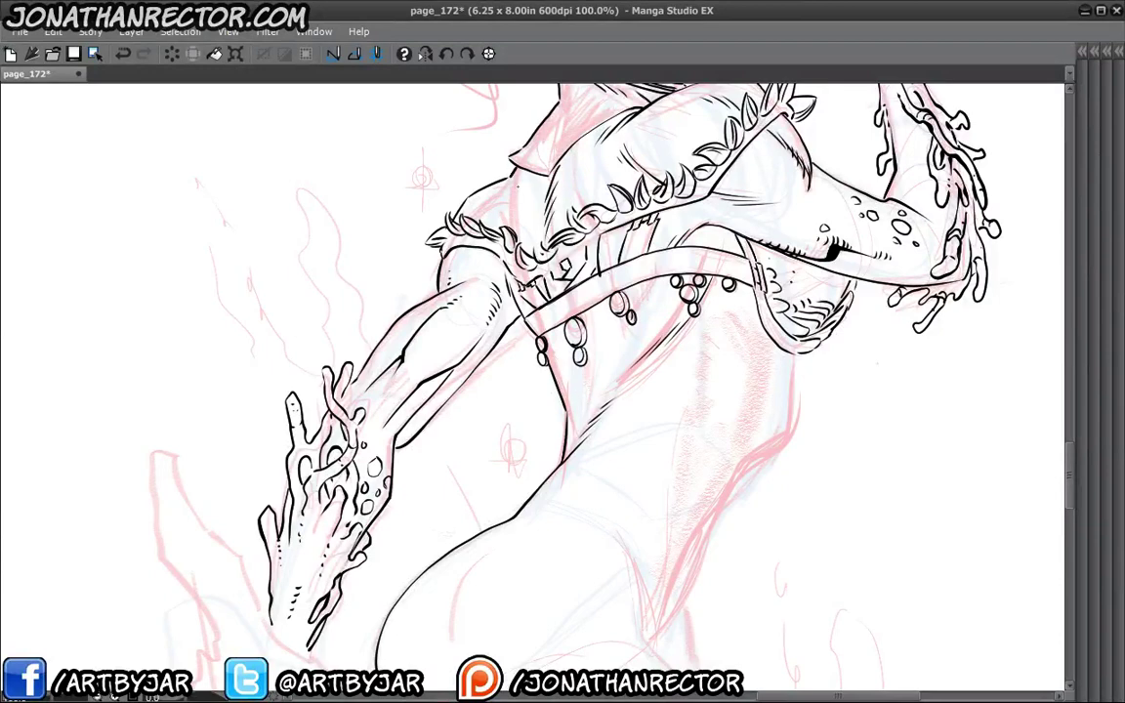
drag(625, 351, 563, 448)
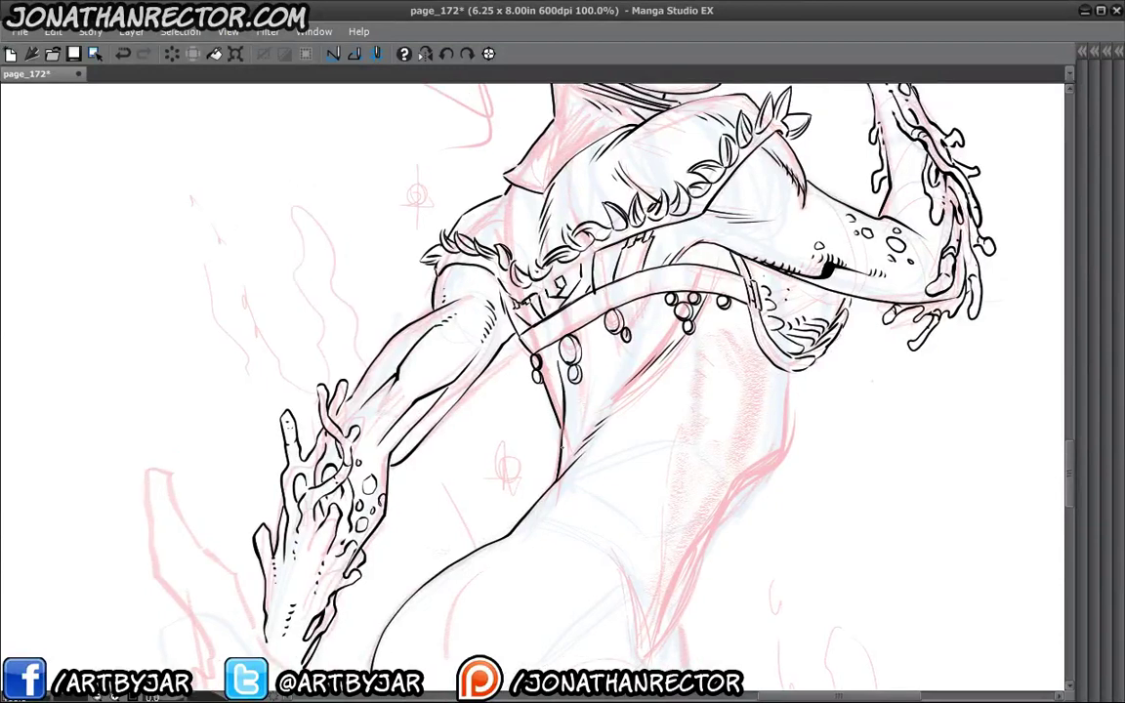
Ink the front contour of the belly from beneath the chest cup down to the groin, thickening its lower part.
key(ctrl+minus)
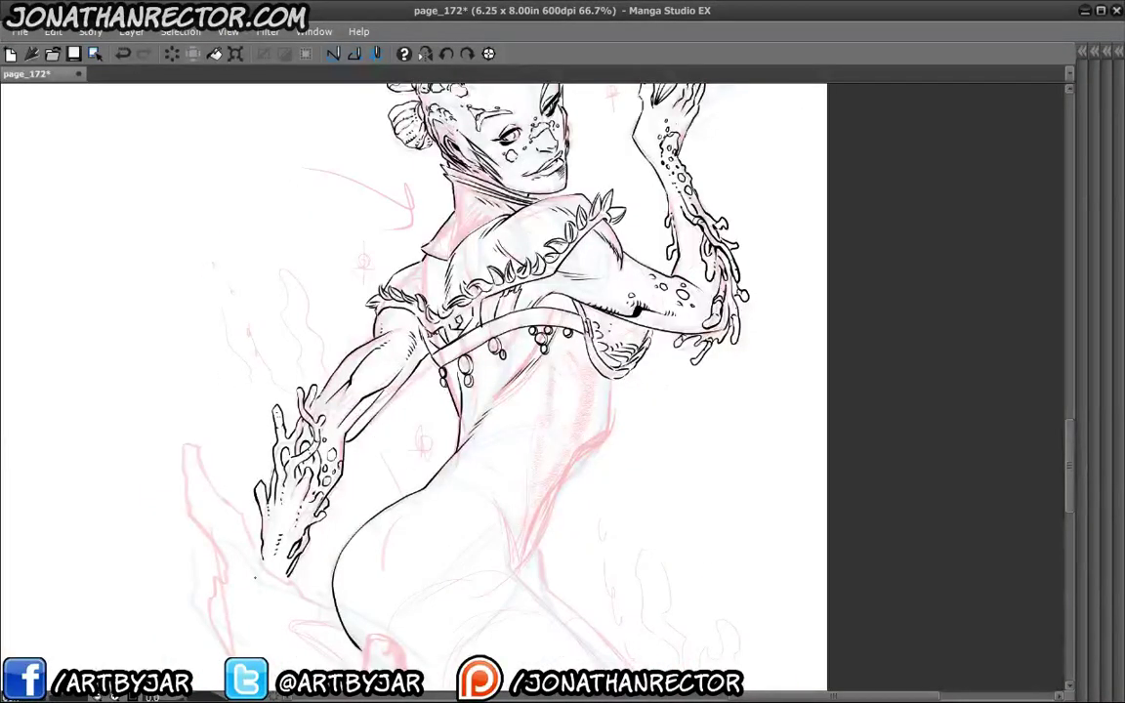
key(ctrl+minus)
key(ctrl+plus)
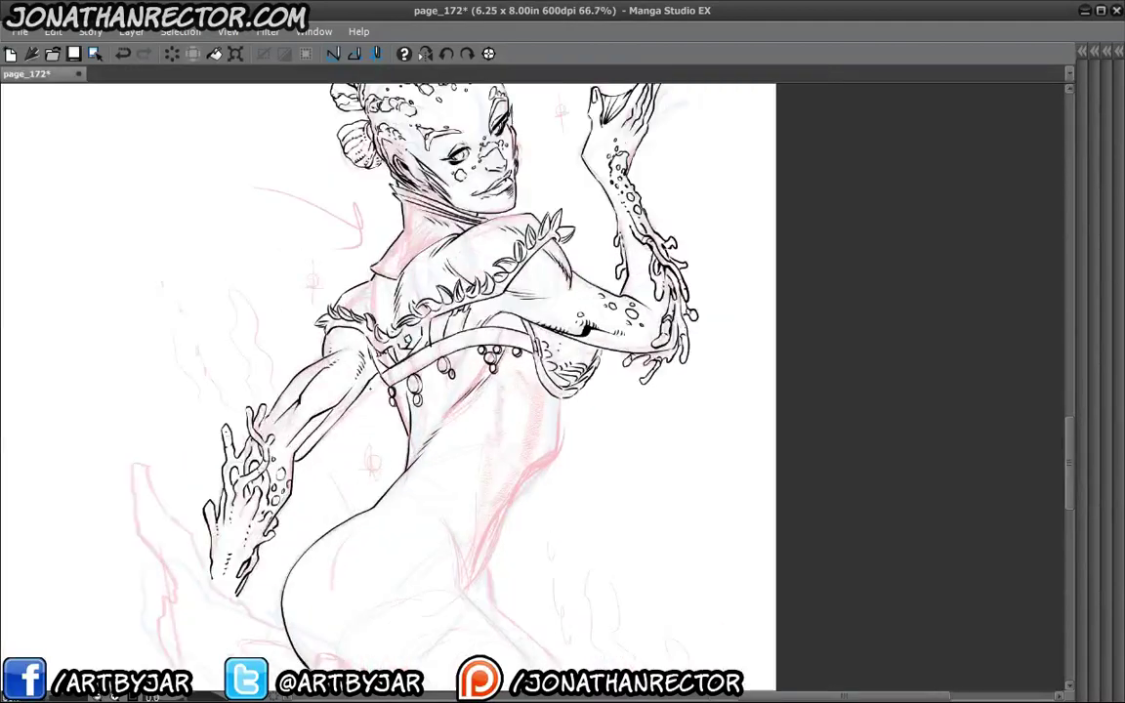
drag(476, 546, 630, 205)
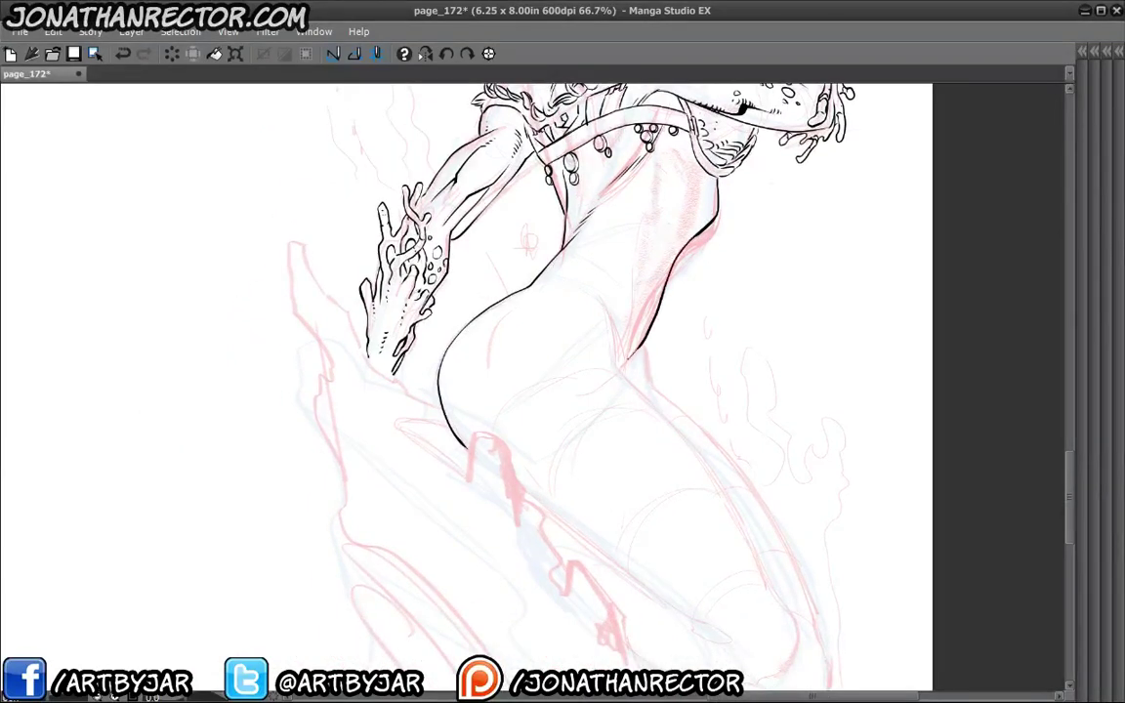
drag(565, 299, 582, 274)
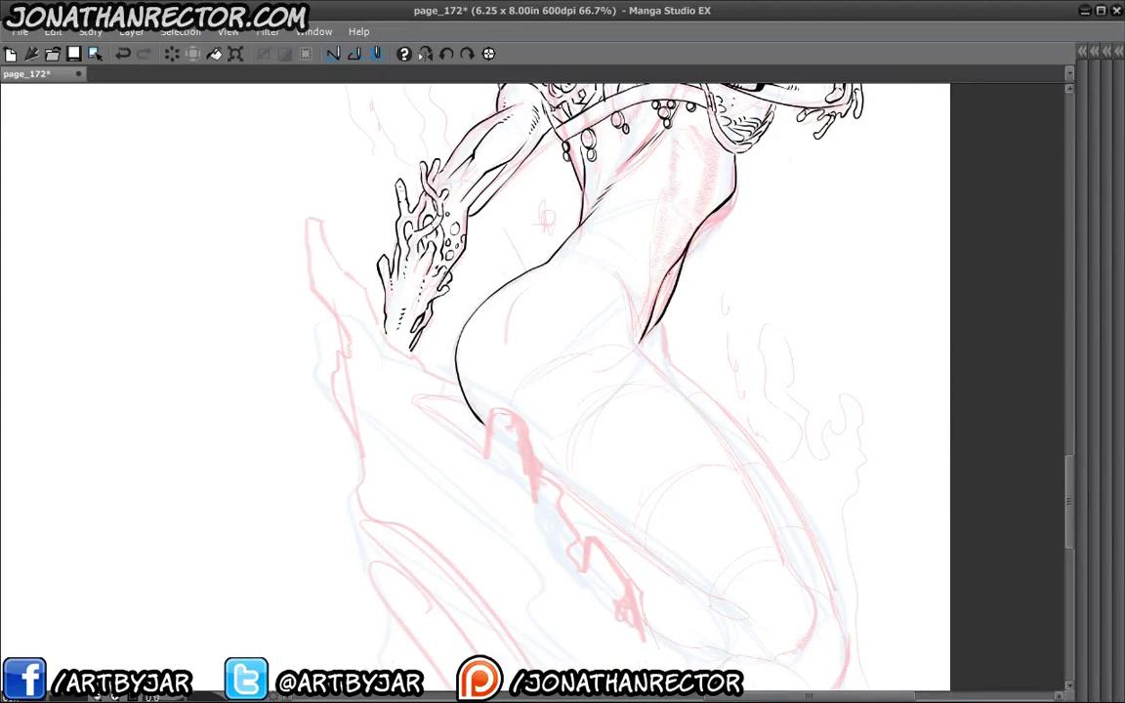
Ink the feathered hip crease curving down the front of the hip into the groin.
drag(574, 285, 534, 404)
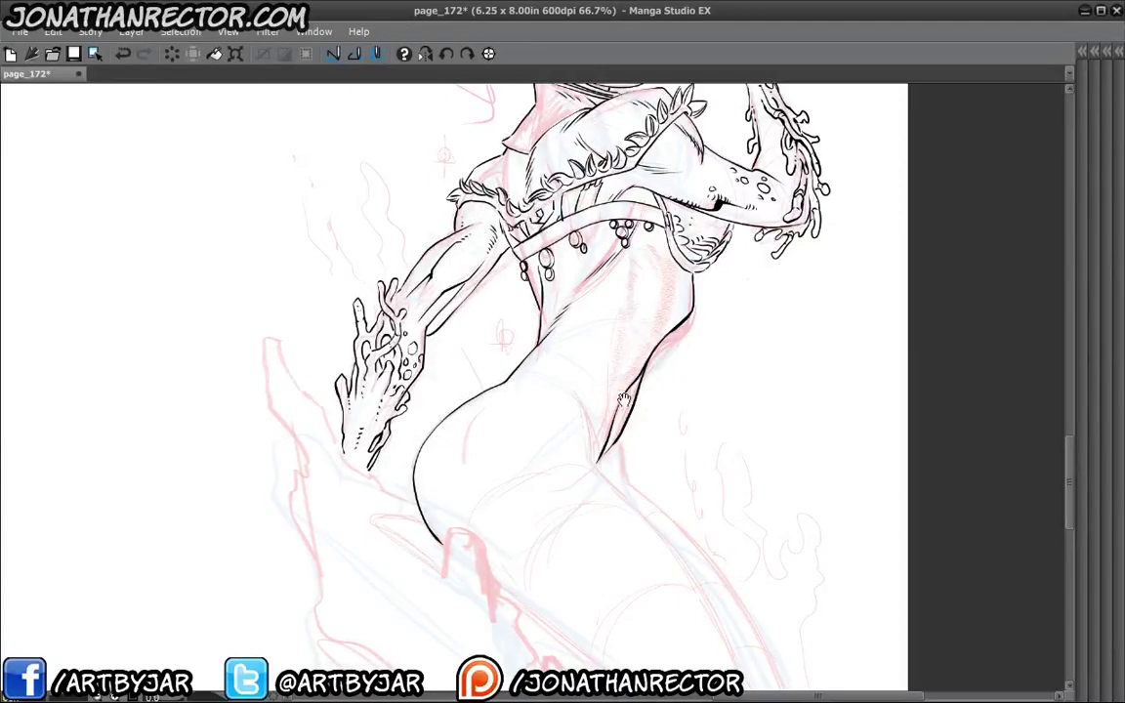
mouse_move(415, 444)
mouse_down()
mouse_move(392, 553)
mouse_move(406, 472)
mouse_up()
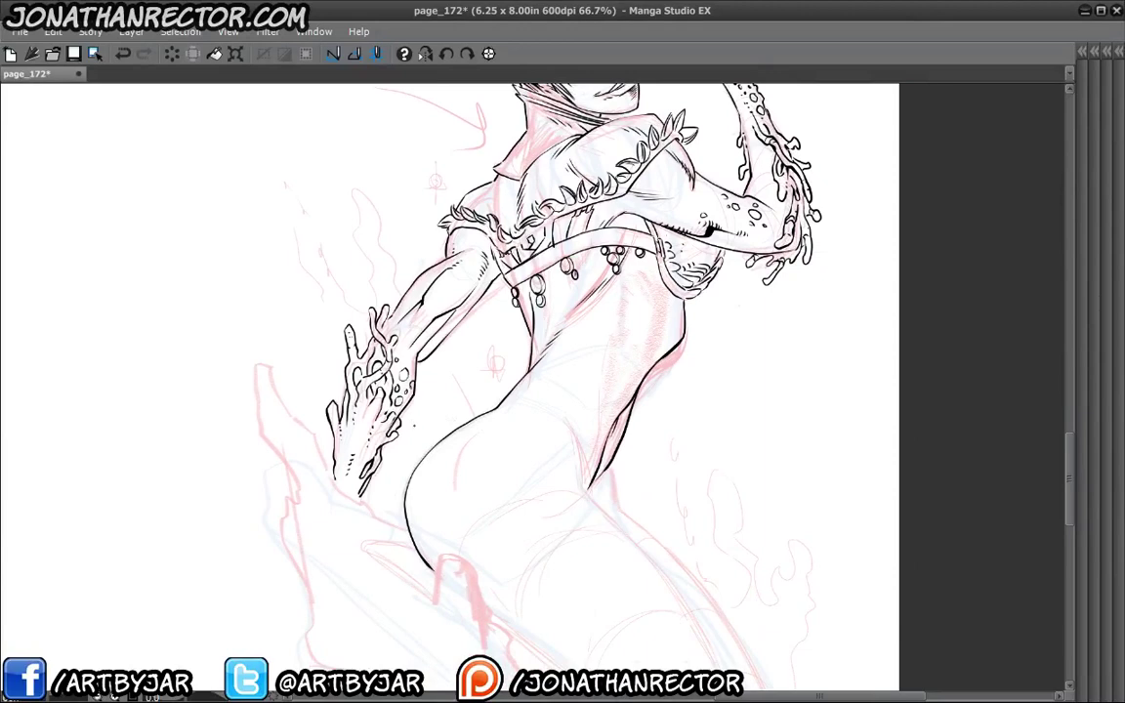
key(ctrl+z)
drag(503, 434, 467, 303)
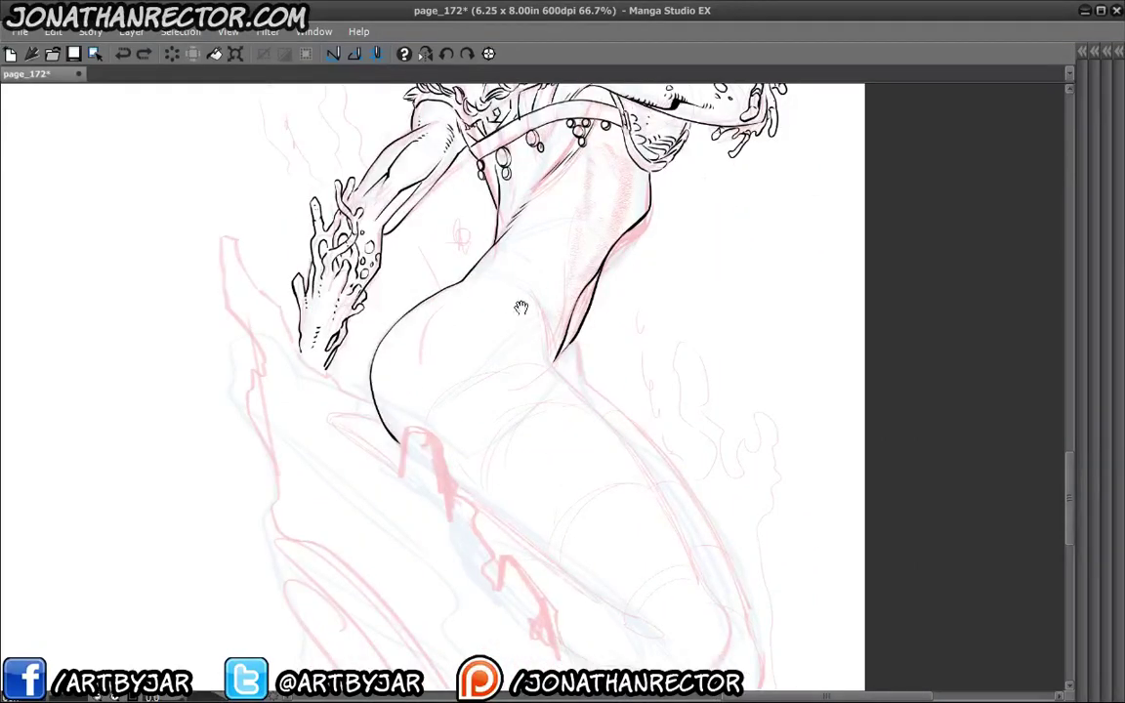
mouse_move(434, 405)
mouse_down()
mouse_move(427, 532)
mouse_move(393, 381)
mouse_move(461, 371)
mouse_move(483, 478)
mouse_move(438, 262)
mouse_up()
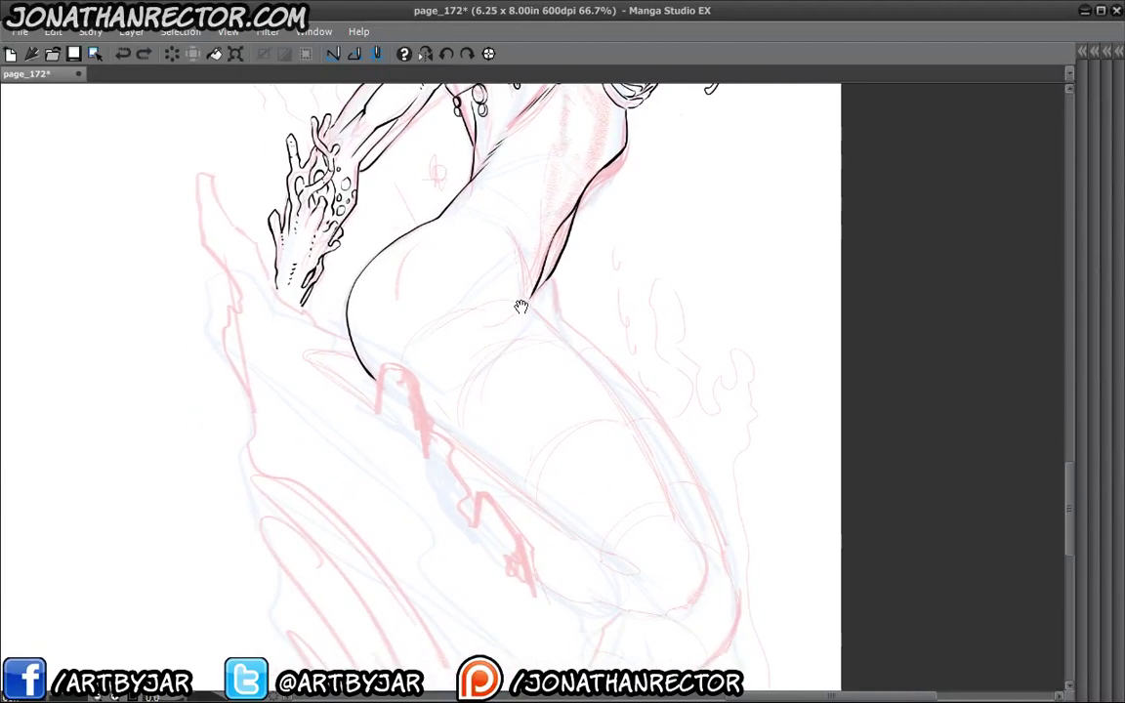
mouse_move(513, 293)
mouse_down()
mouse_move(515, 306)
mouse_move(500, 248)
mouse_move(455, 365)
mouse_up()
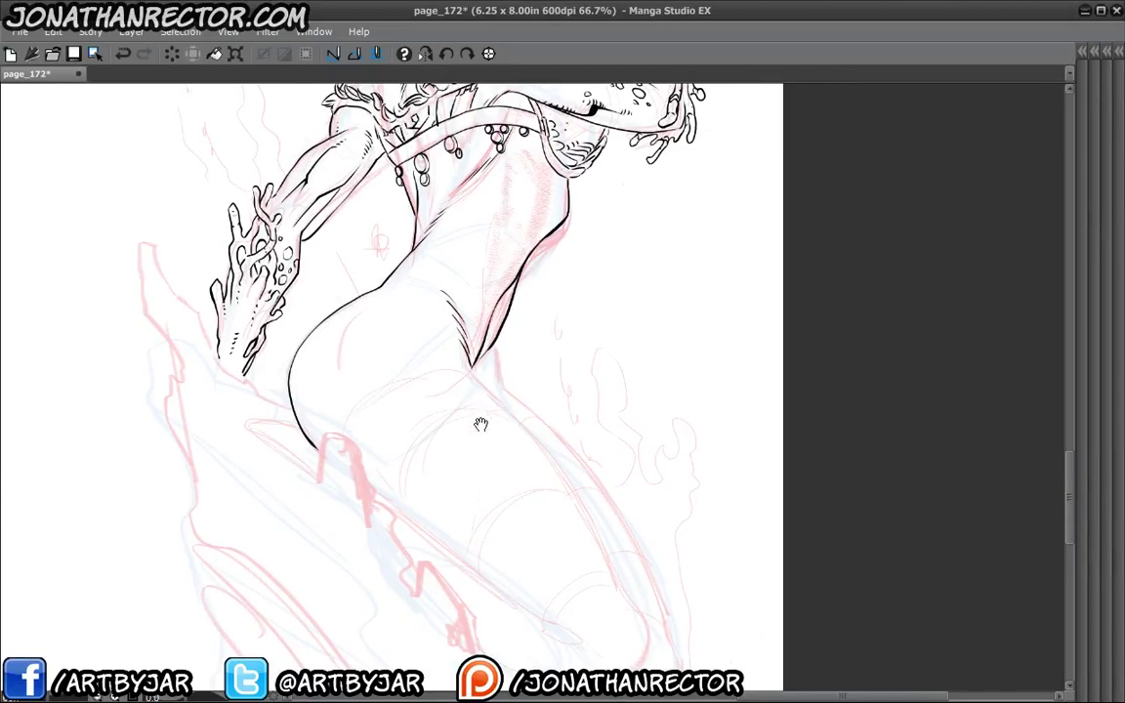
Ink the front contours of the near and far thighs from the groin down around the knees.
drag(478, 427, 412, 275)
mouse_move(403, 217)
mouse_down()
mouse_move(478, 300)
mouse_move(571, 457)
mouse_up()
mouse_move(361, 292)
mouse_down()
mouse_move(382, 442)
mouse_move(407, 365)
mouse_up()
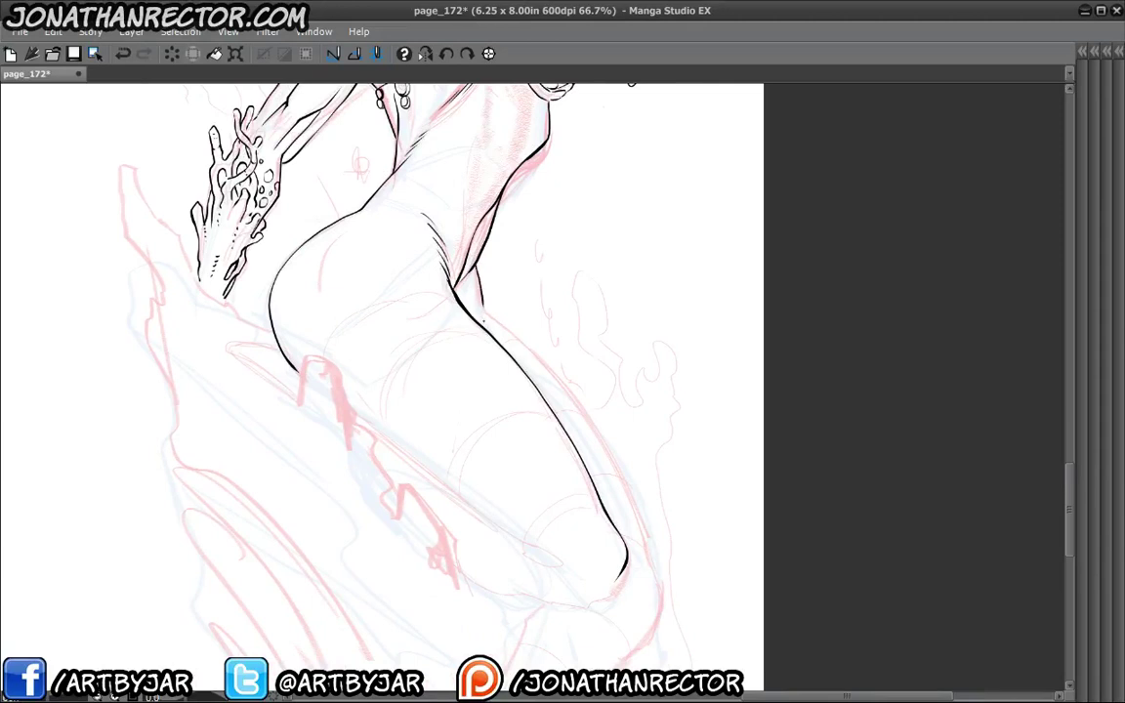
mouse_move(483, 320)
mouse_down()
mouse_move(408, 173)
mouse_move(584, 450)
mouse_up()
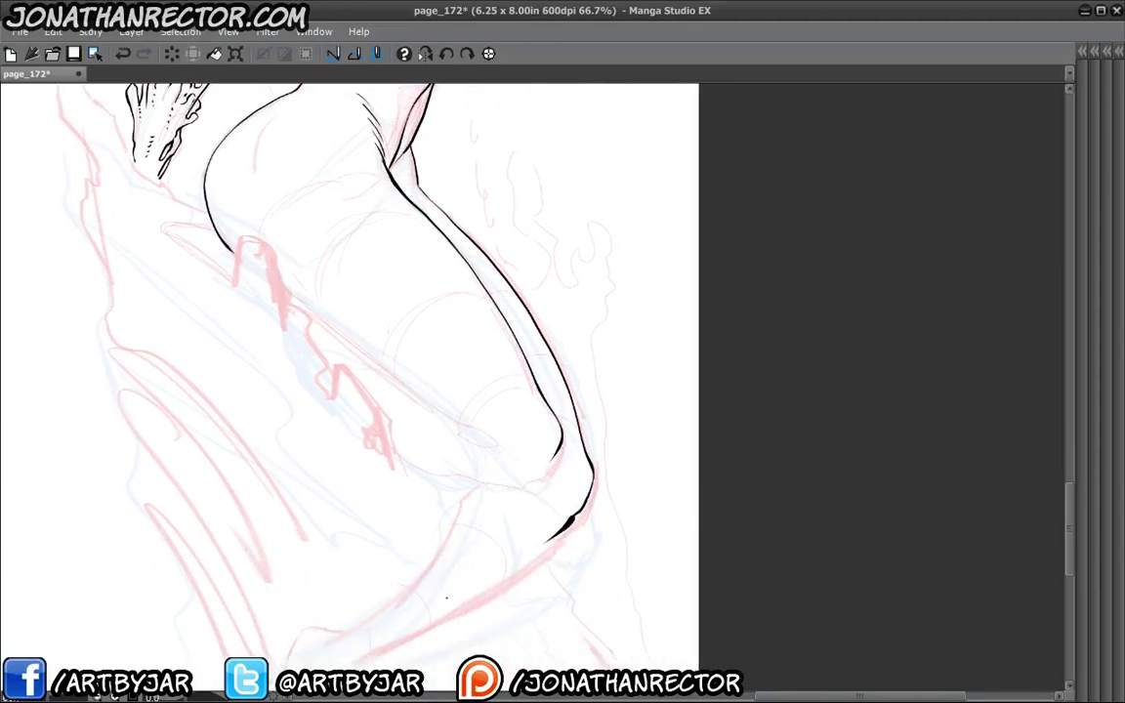
drag(303, 340, 371, 389)
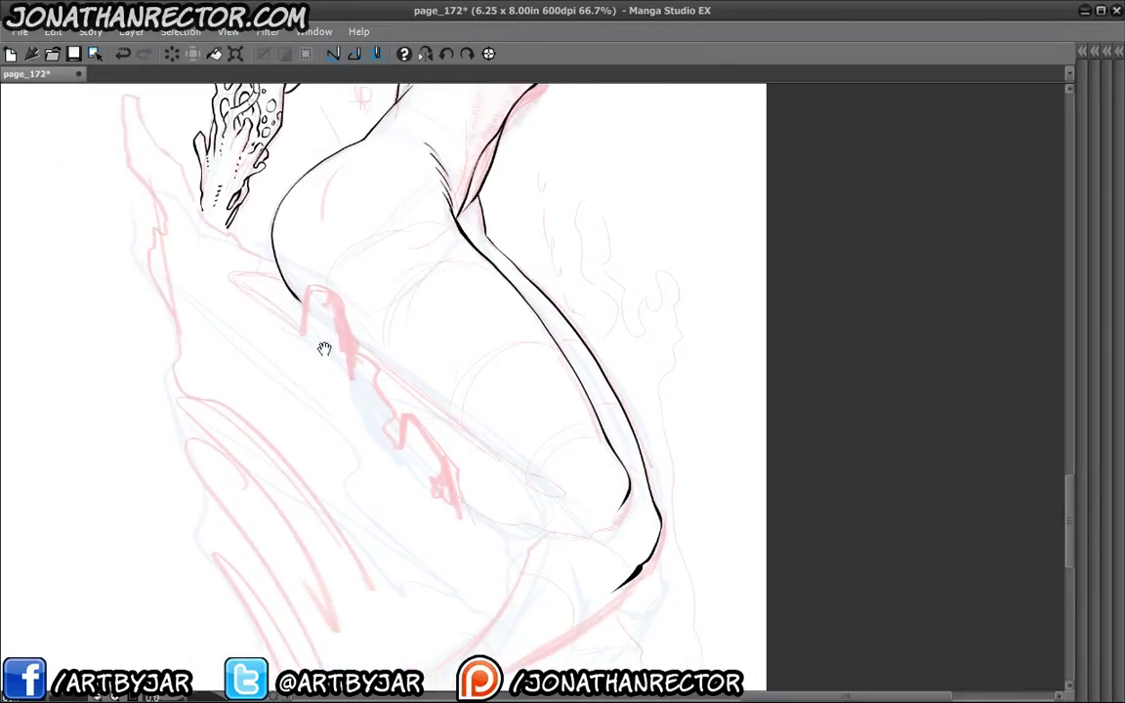
drag(321, 347, 292, 374)
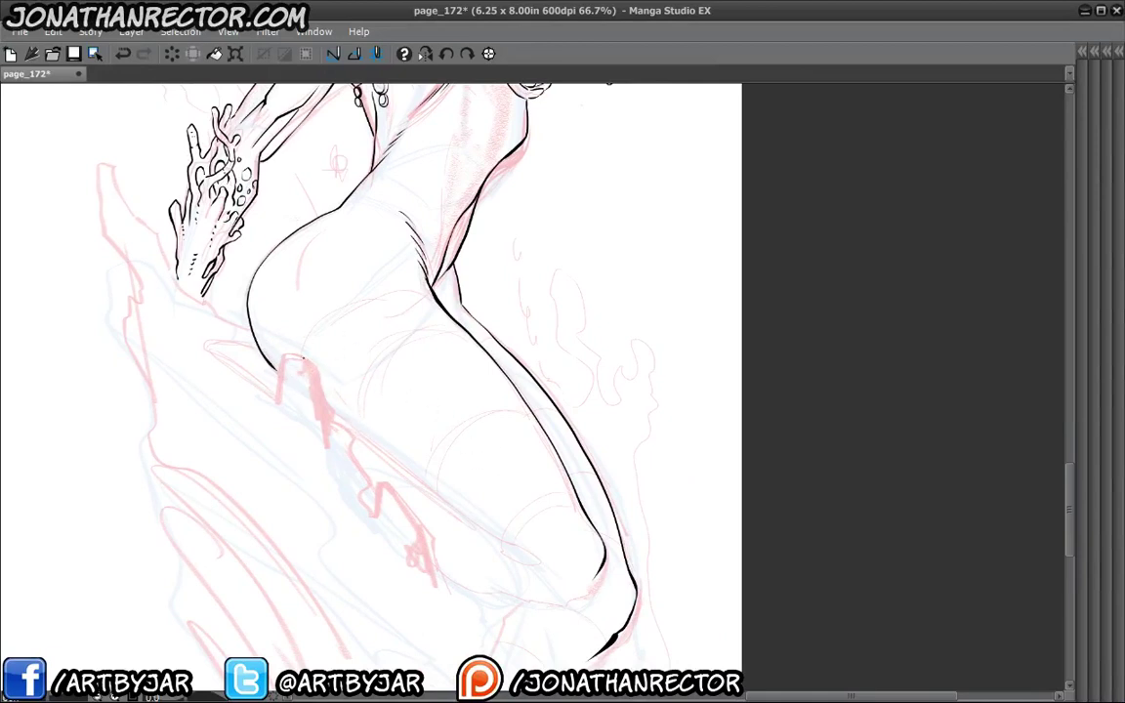
Try to ink a curved contour line across the middle of the near thigh.
mouse_move(390, 314)
mouse_down()
mouse_move(435, 328)
mouse_move(508, 384)
mouse_up()
key(ctrl+z)
drag(307, 382, 386, 562)
drag(364, 490, 370, 579)
scroll(364, 484, down, 1)
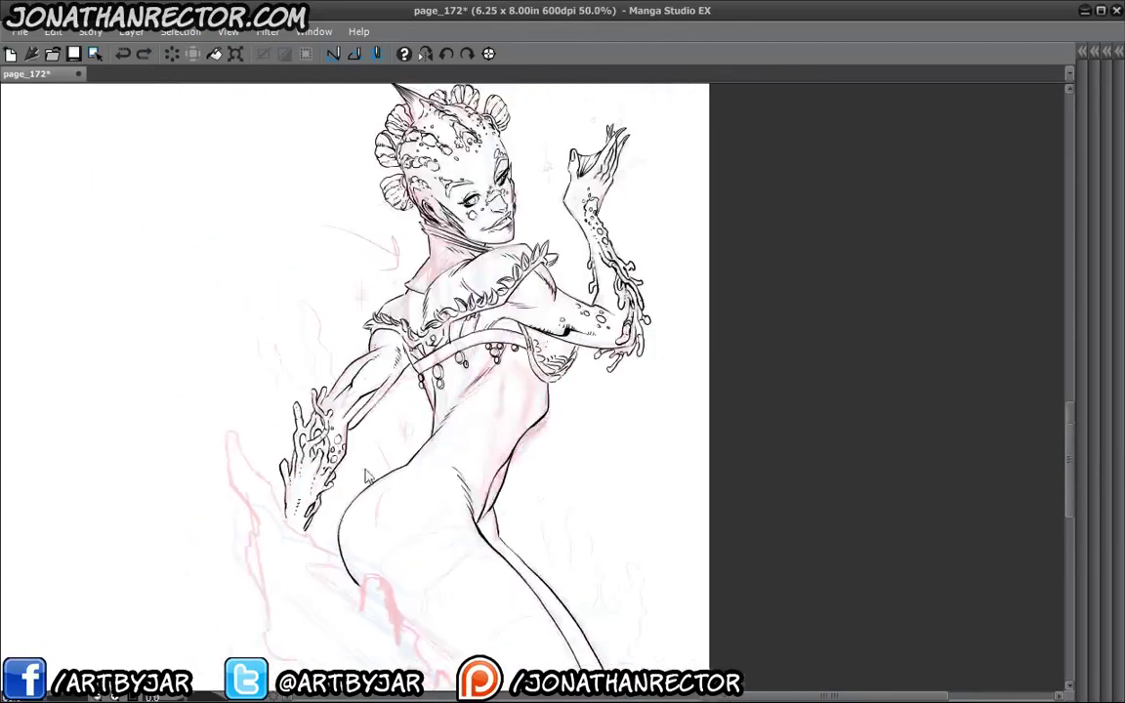
drag(366, 475, 352, 429)
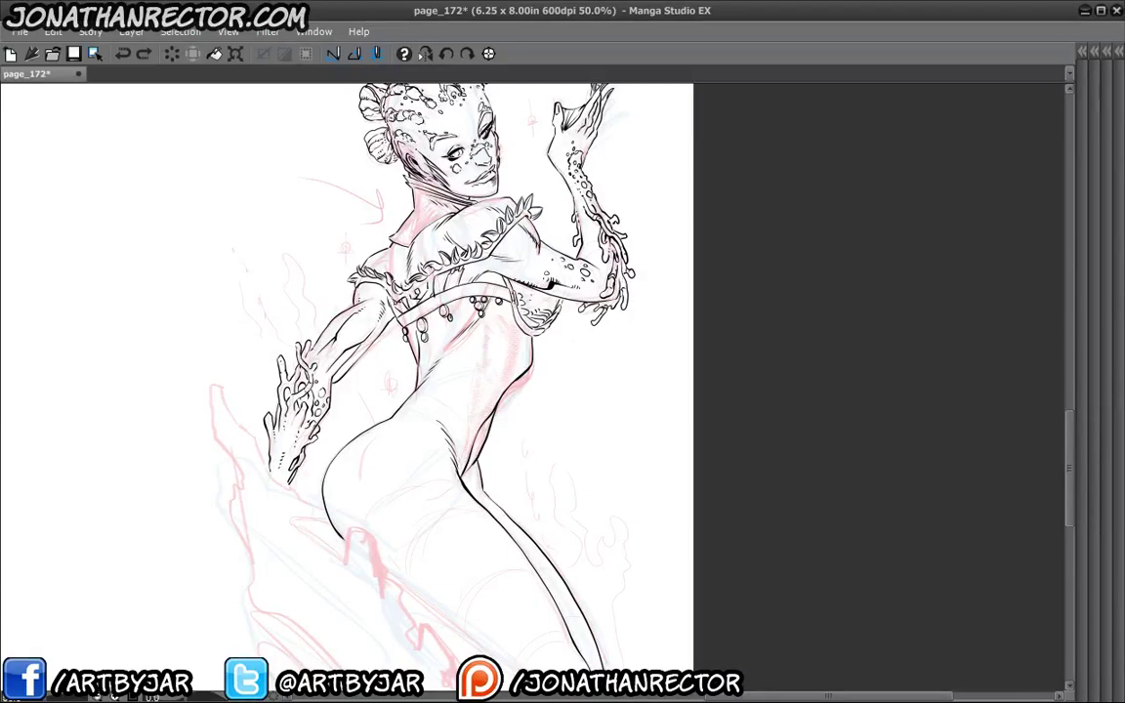
drag(412, 506, 364, 274)
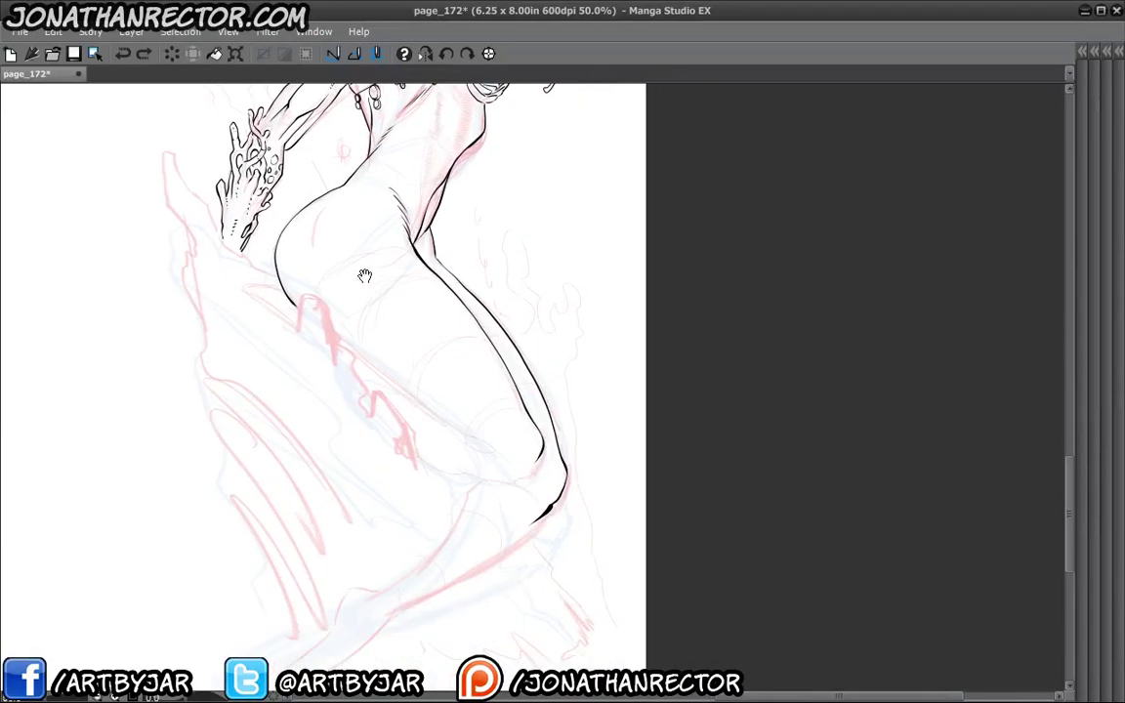
drag(425, 516, 423, 601)
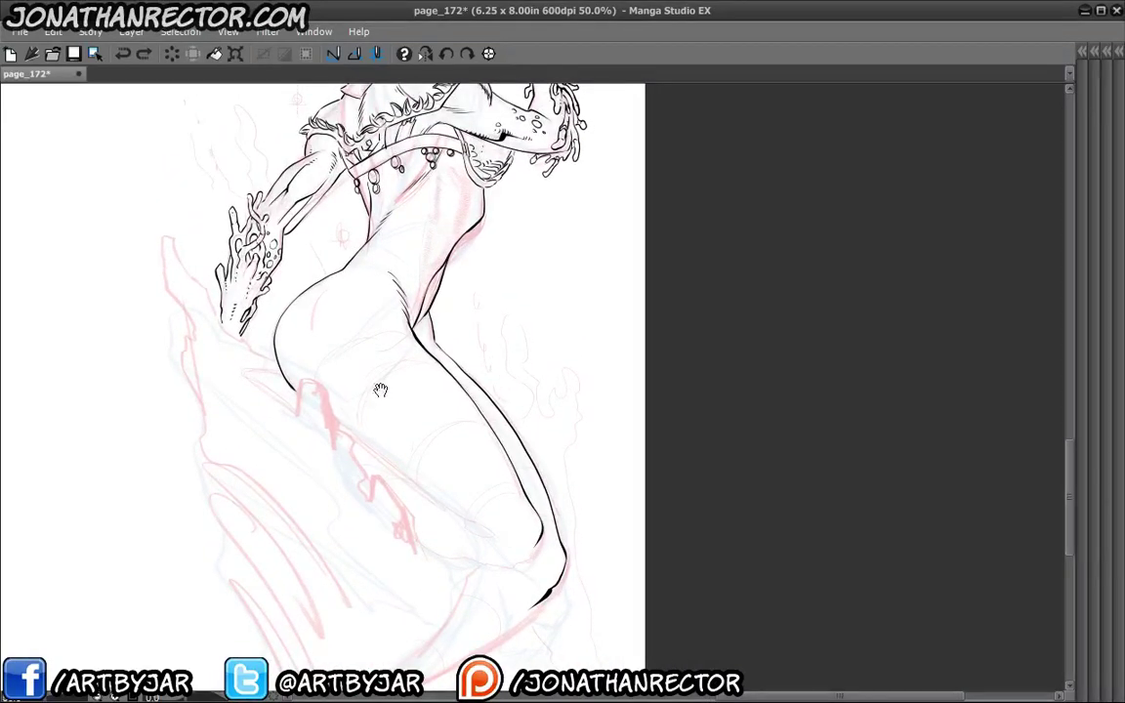
drag(444, 413, 394, 460)
drag(268, 404, 312, 540)
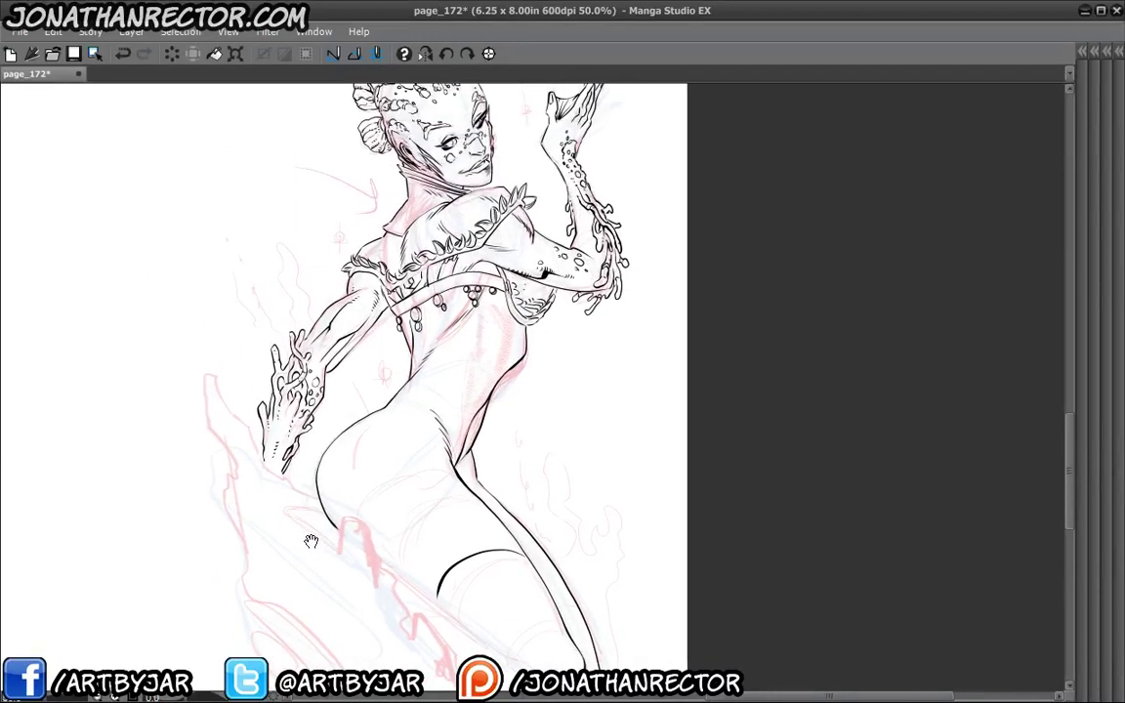
key(ctrl+z)
Ink short feathered hatching below the ribs at the front bend of the waist.
drag(278, 454, 239, 390)
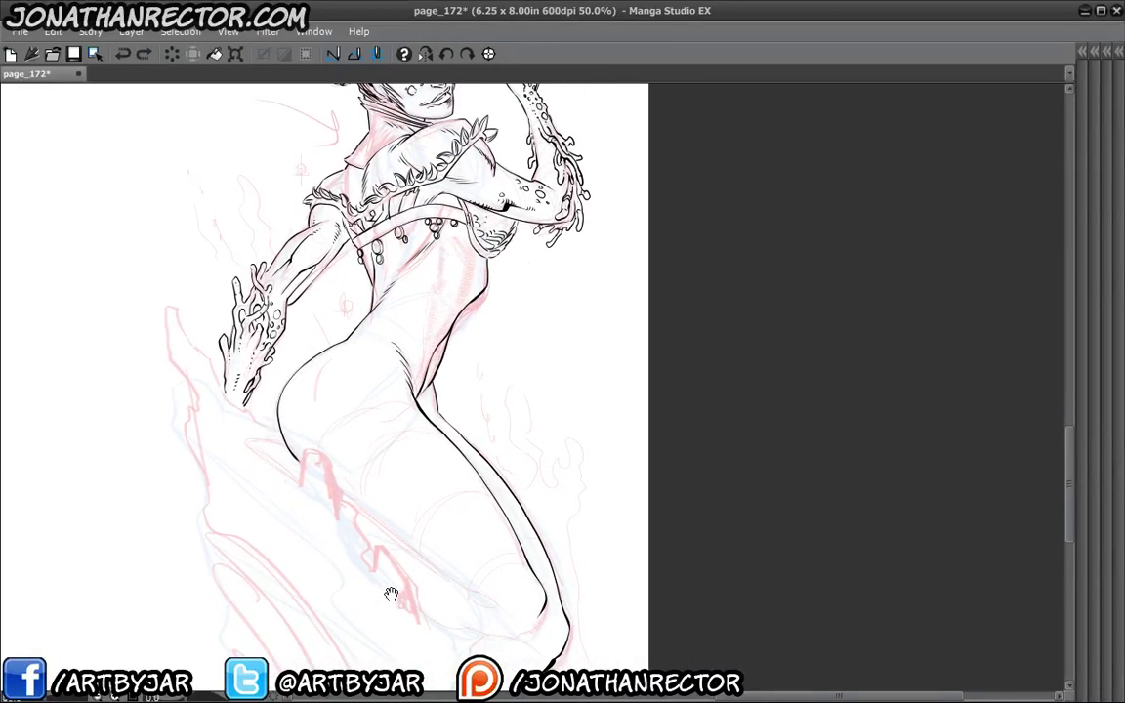
mouse_move(352, 534)
mouse_down()
mouse_move(245, 418)
mouse_move(459, 633)
mouse_up()
scroll(458, 632, up, 1)
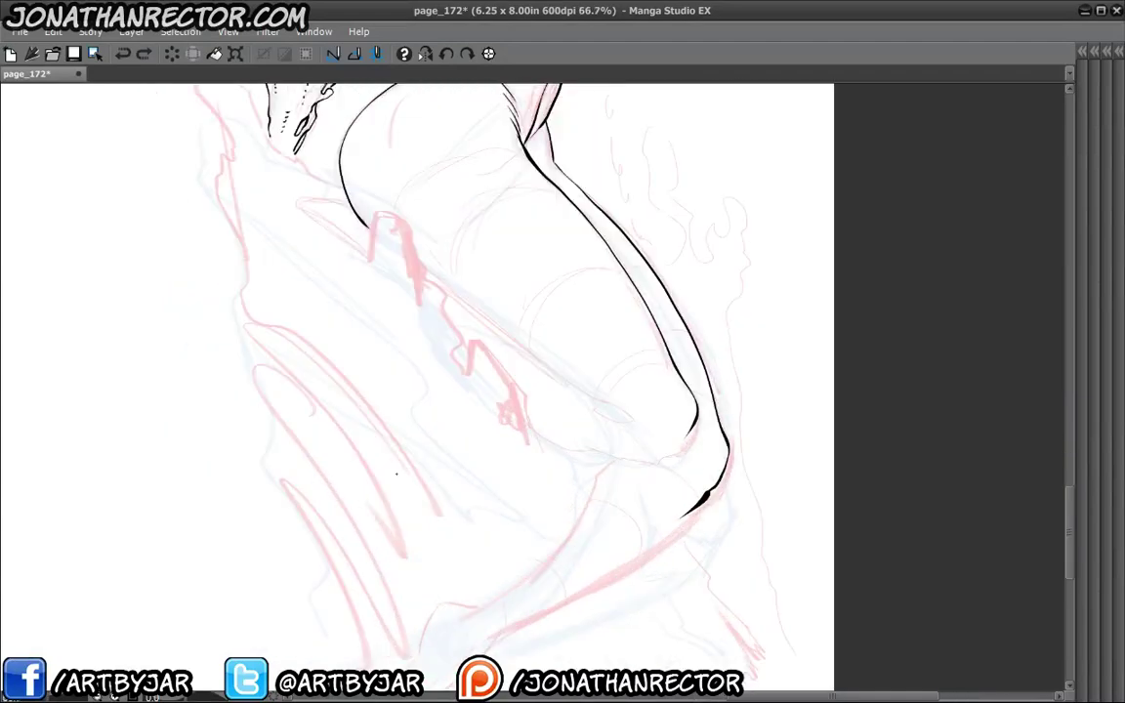
mouse_move(388, 381)
mouse_down()
mouse_move(407, 407)
mouse_move(390, 475)
mouse_move(369, 437)
mouse_move(350, 599)
mouse_up()
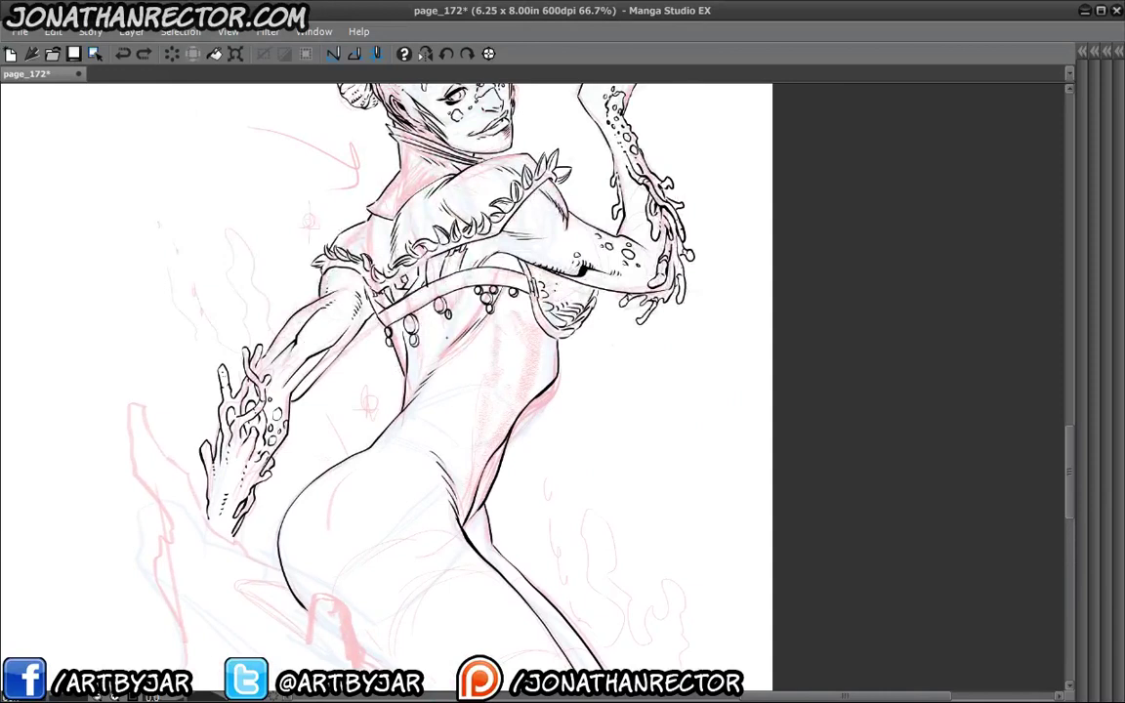
mouse_move(506, 356)
mouse_down()
mouse_move(510, 343)
mouse_move(553, 369)
mouse_up()
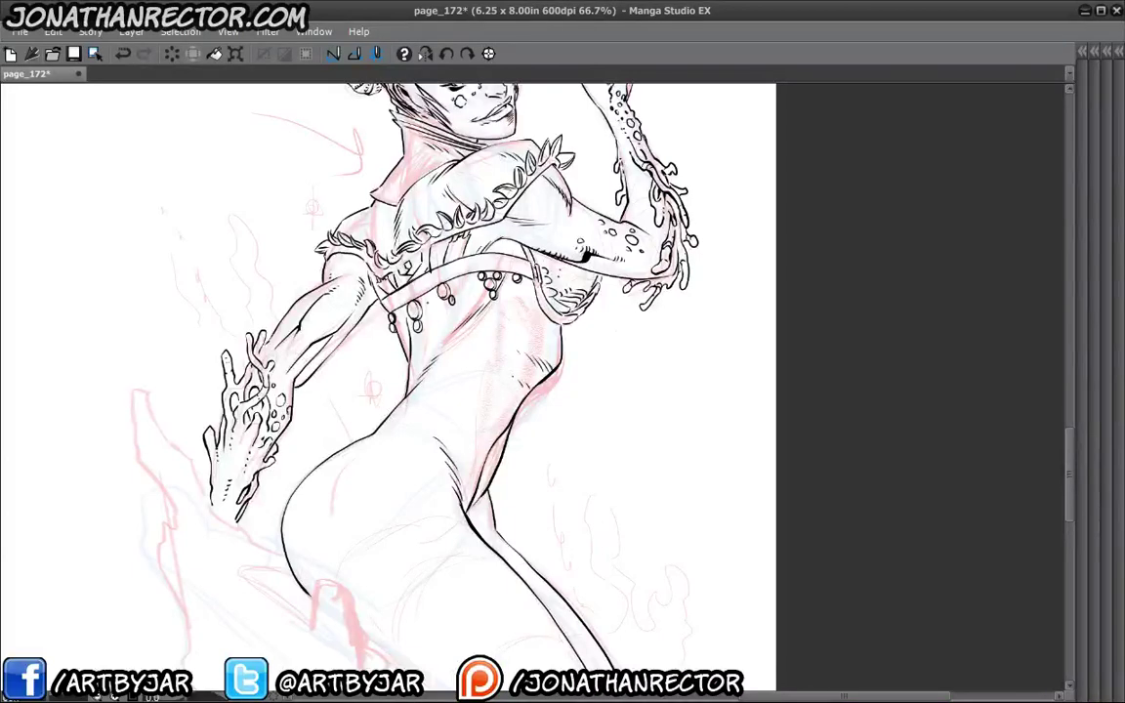
Ink a thin vertical muscle line down the belly toward the groin.
mouse_move(306, 430)
mouse_down()
mouse_move(309, 391)
mouse_move(361, 367)
mouse_move(368, 386)
mouse_move(372, 339)
mouse_move(388, 336)
mouse_up()
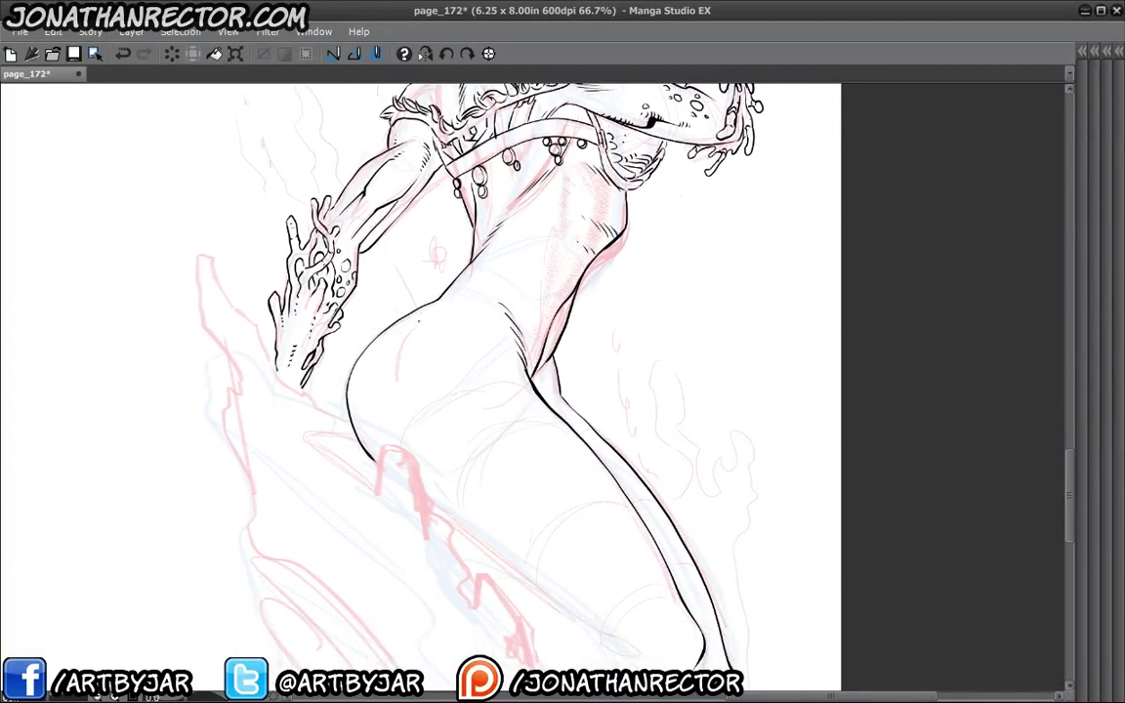
drag(449, 296, 442, 321)
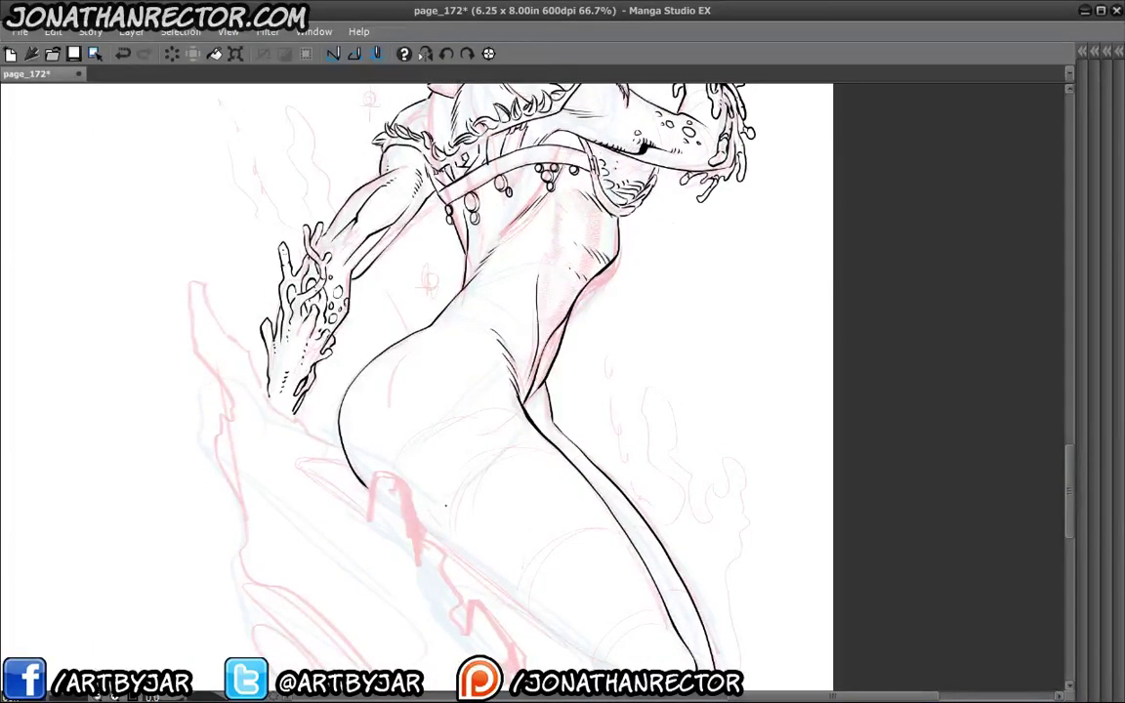
drag(334, 400, 313, 519)
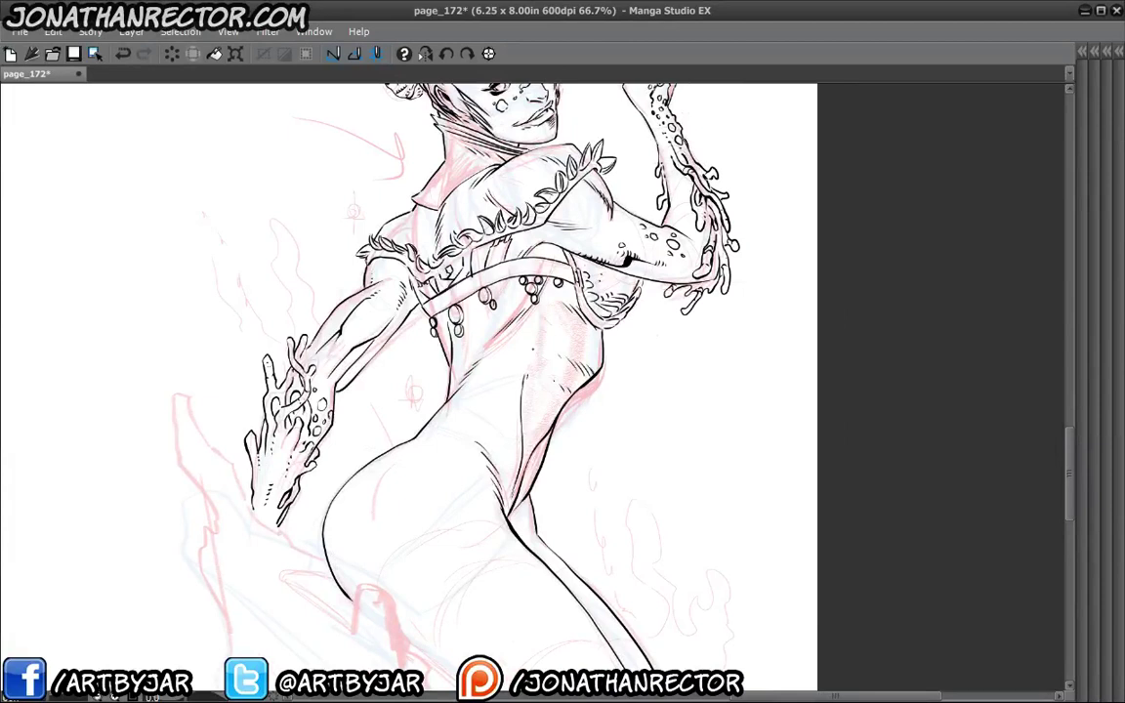
drag(288, 451, 299, 394)
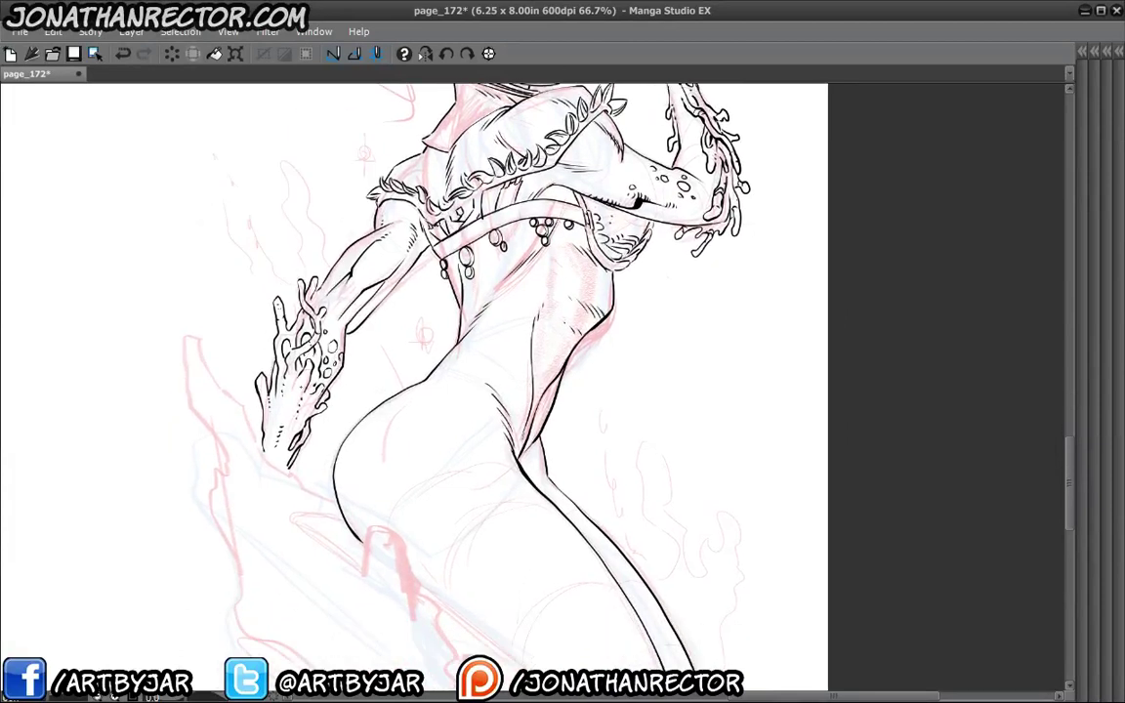
Collapse the lines folder and hide the rough folder to examine the inked figure without the pencil sketch.
key(Tab)
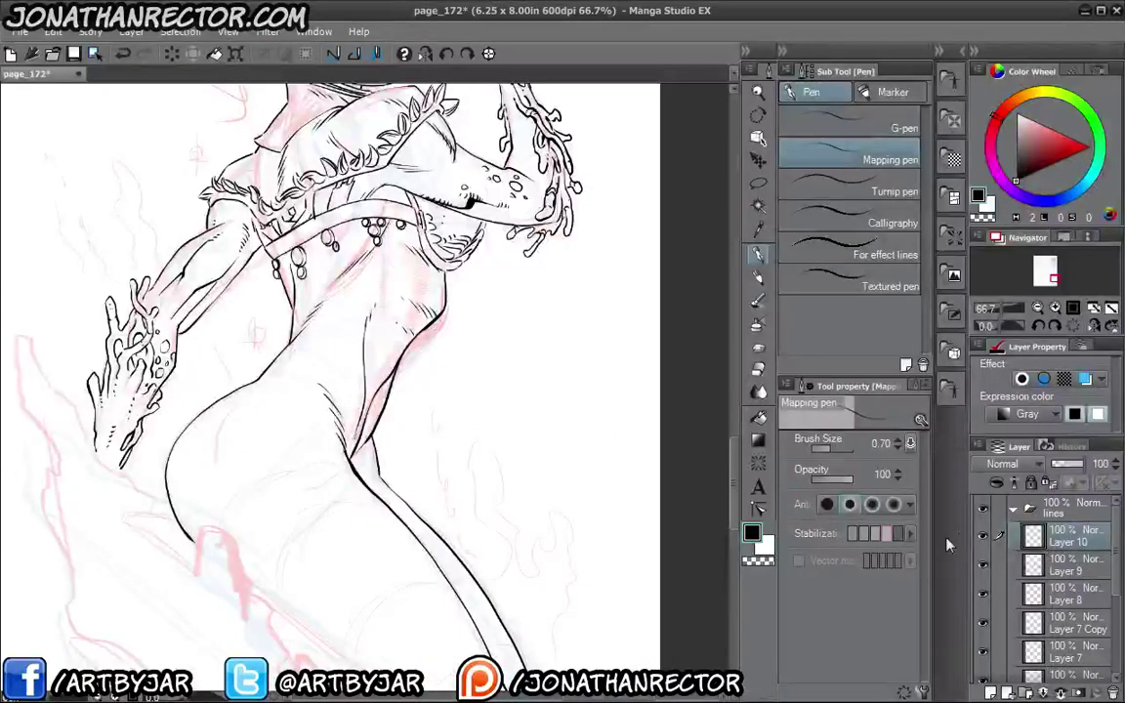
click(1013, 509)
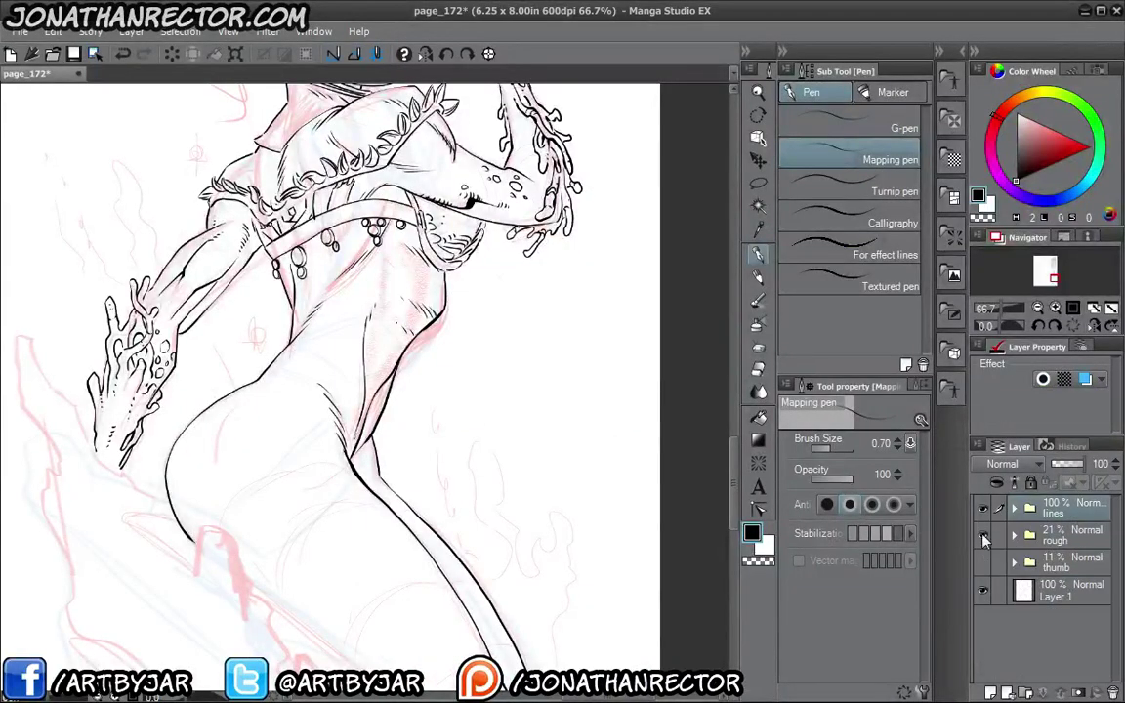
click(982, 535)
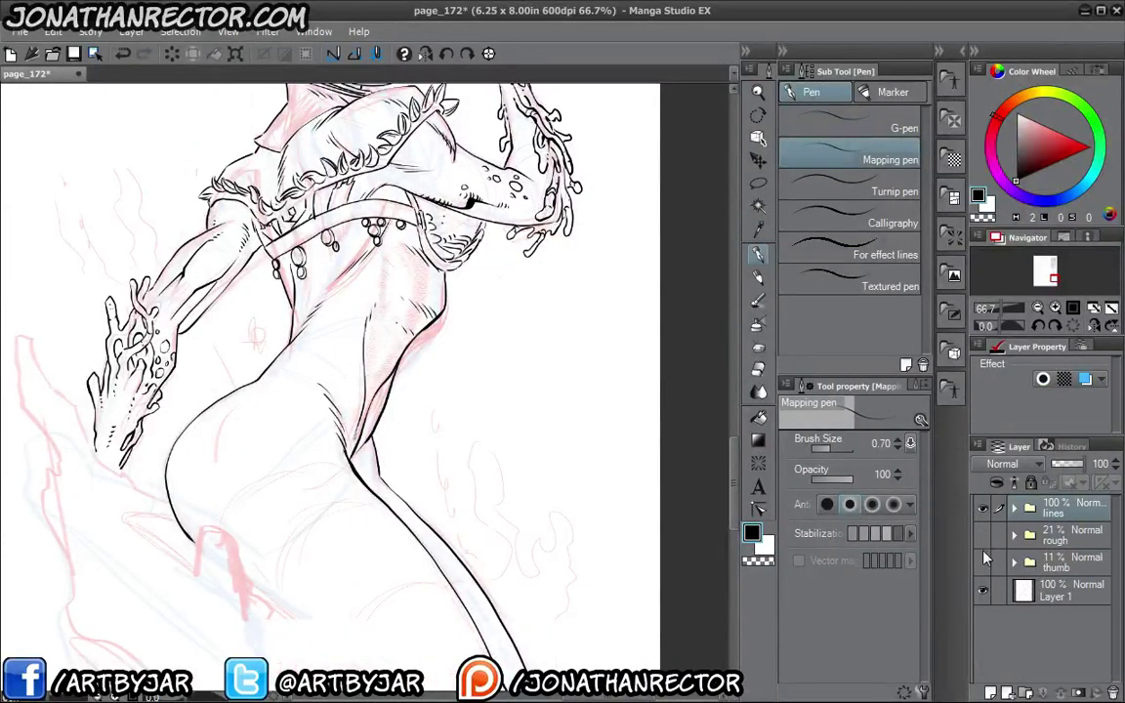
scroll(108, 527, down, 1)
scroll(118, 483, down, 1)
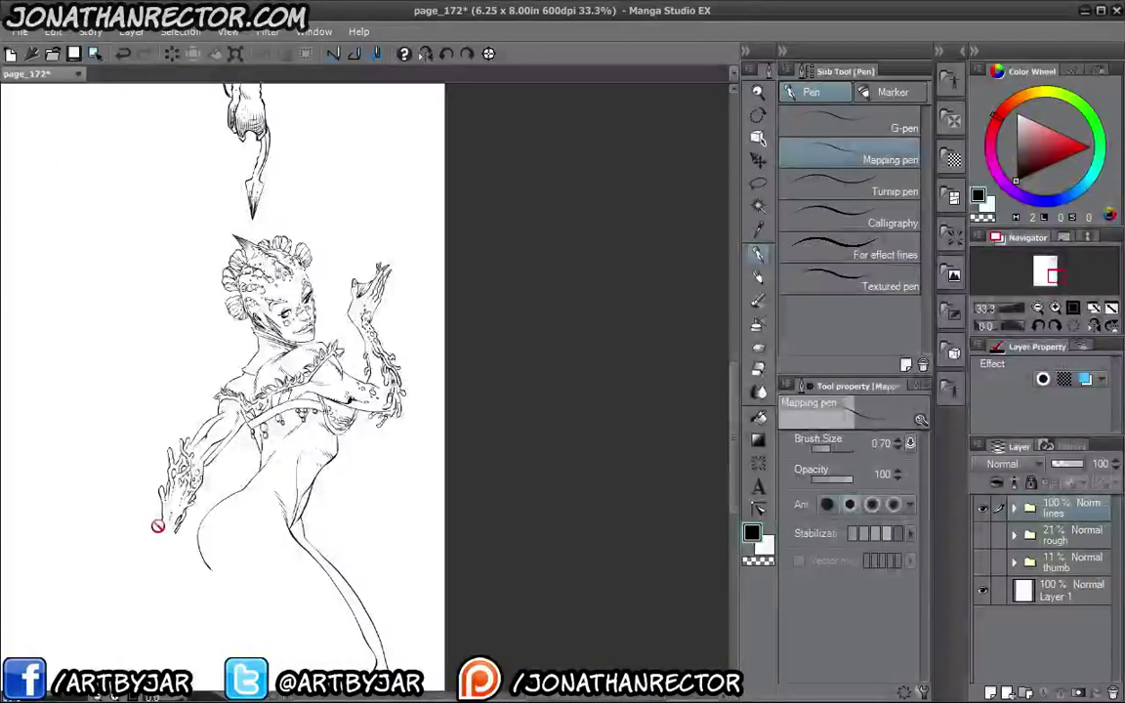
Flip the canvas view horizontally to check the figure's linework and save the page.
scroll(157, 527, up, 1)
click(375, 55)
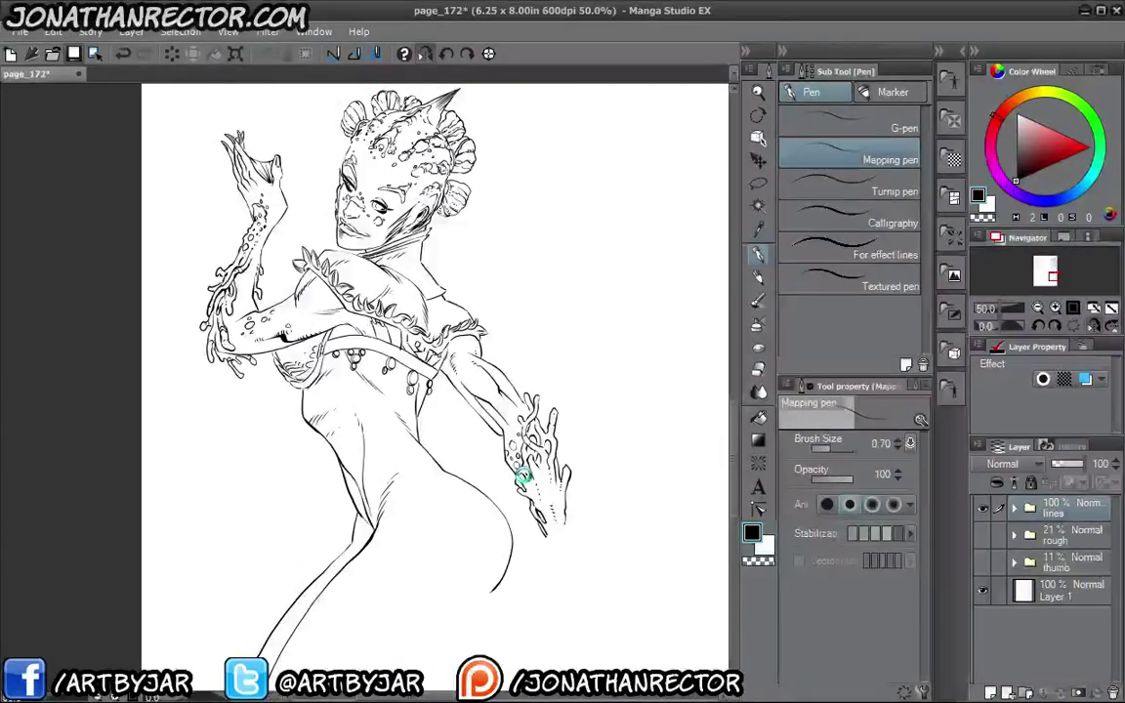
drag(524, 475, 527, 486)
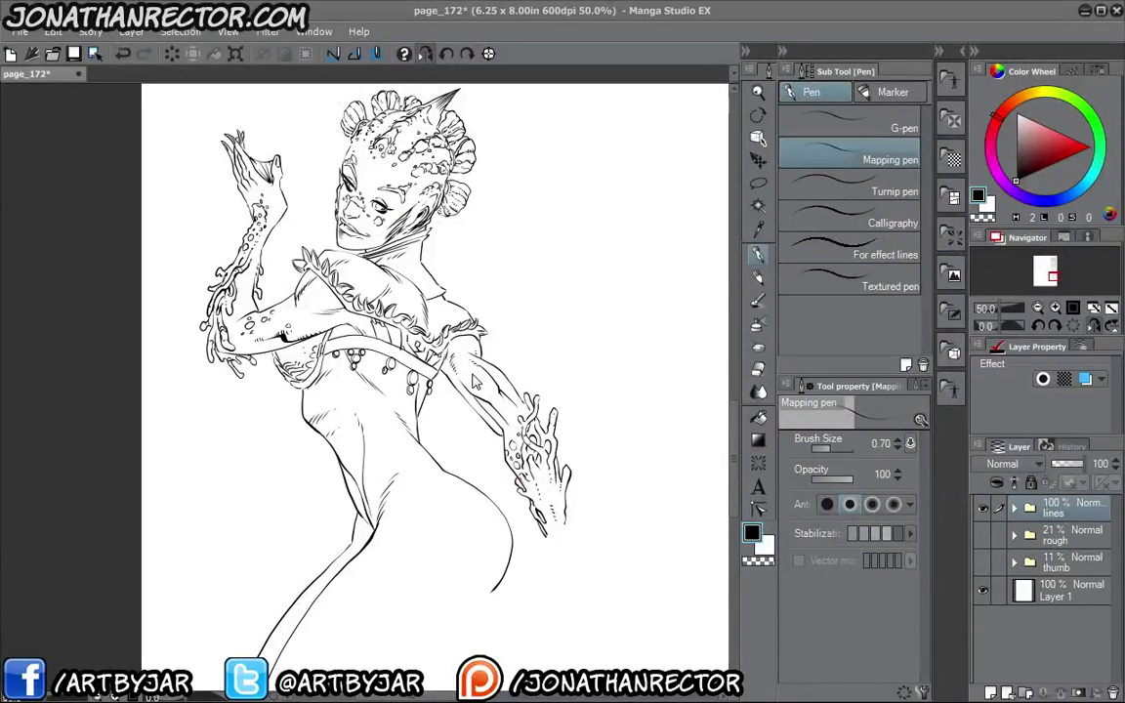
key(ctrl+s)
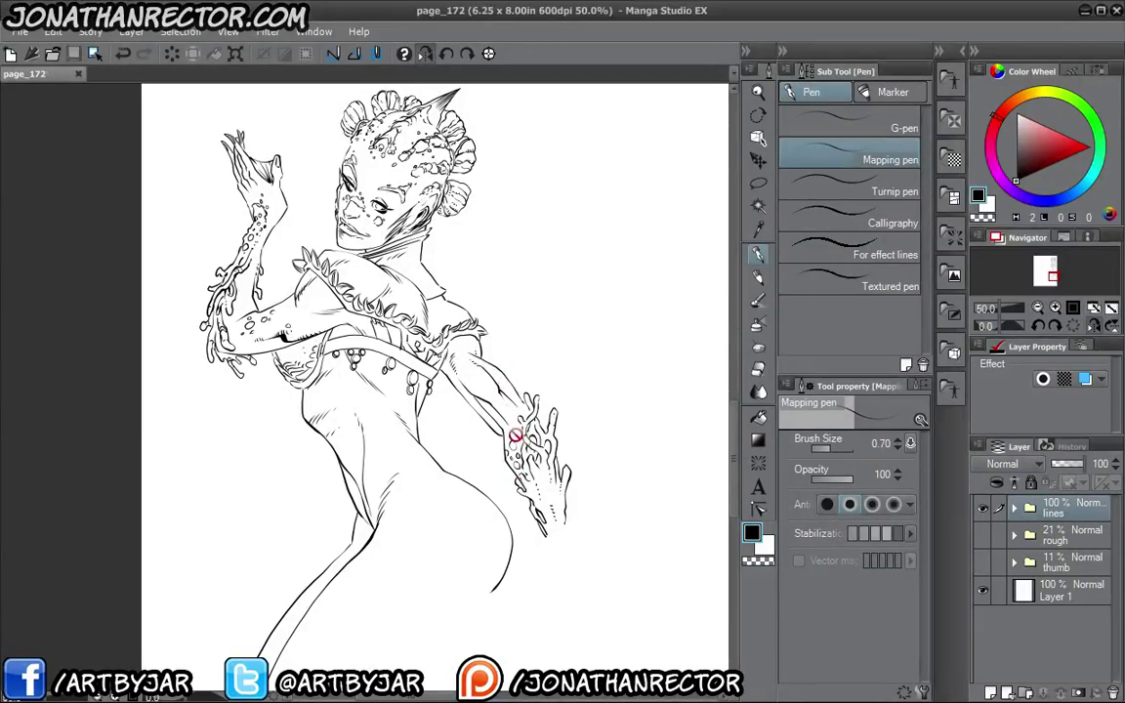
drag(447, 435, 433, 399)
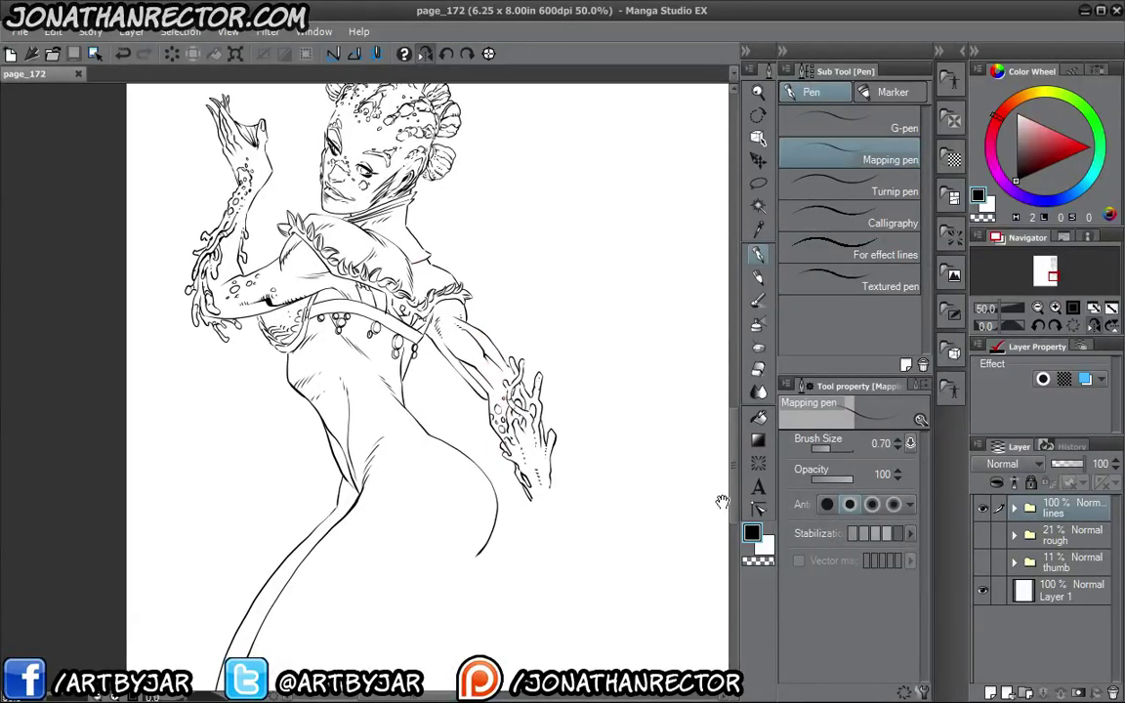
Show the rough folder again and make Layer 10 in the lines folder the active layer.
click(984, 537)
click(1013, 509)
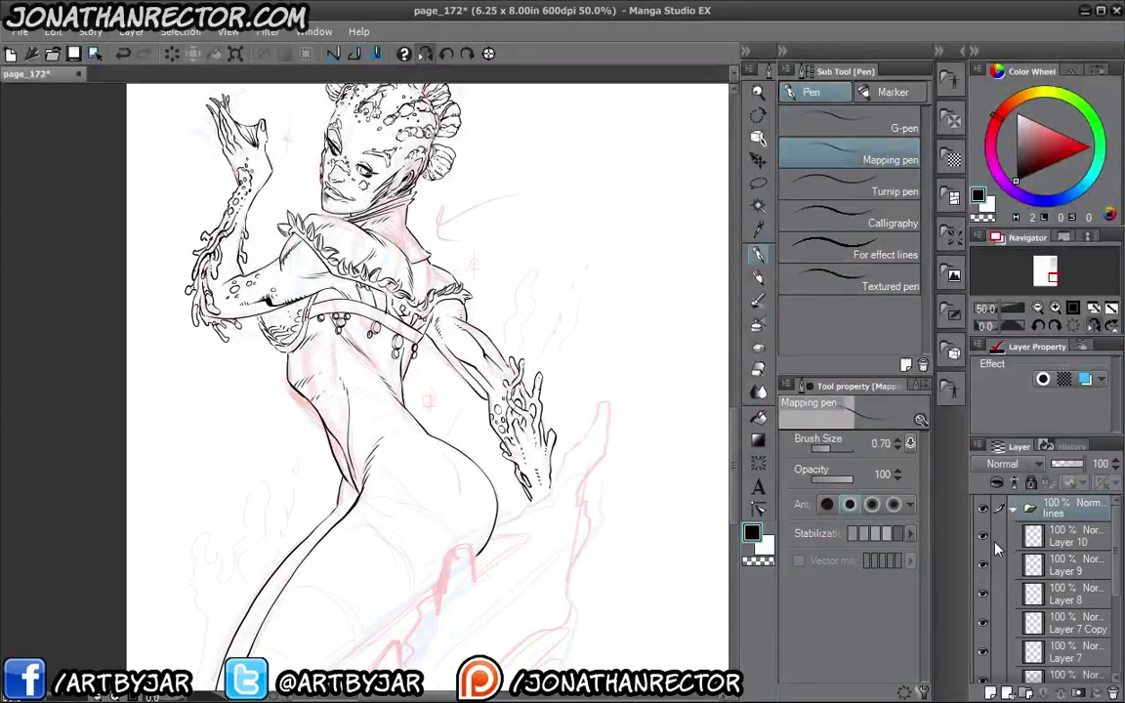
click(1054, 537)
click(983, 536)
click(984, 536)
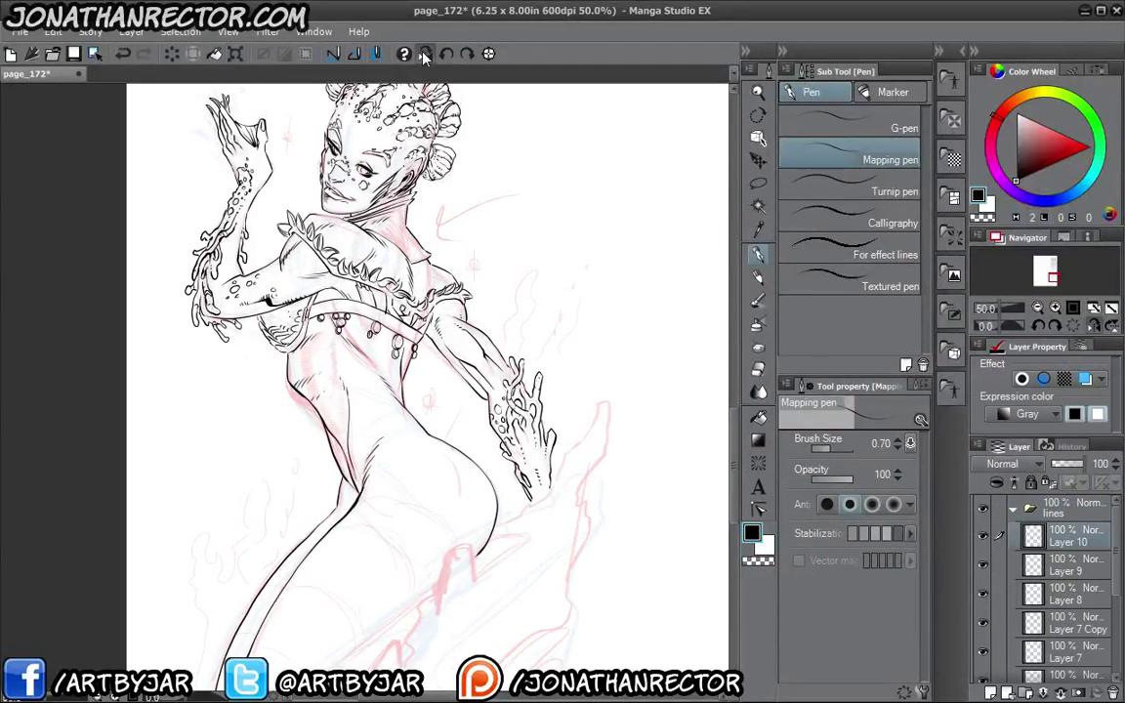
Flip the canvas view back to its original orientation and hide the palettes around the enlarged upper body.
click(425, 54)
drag(319, 464, 427, 513)
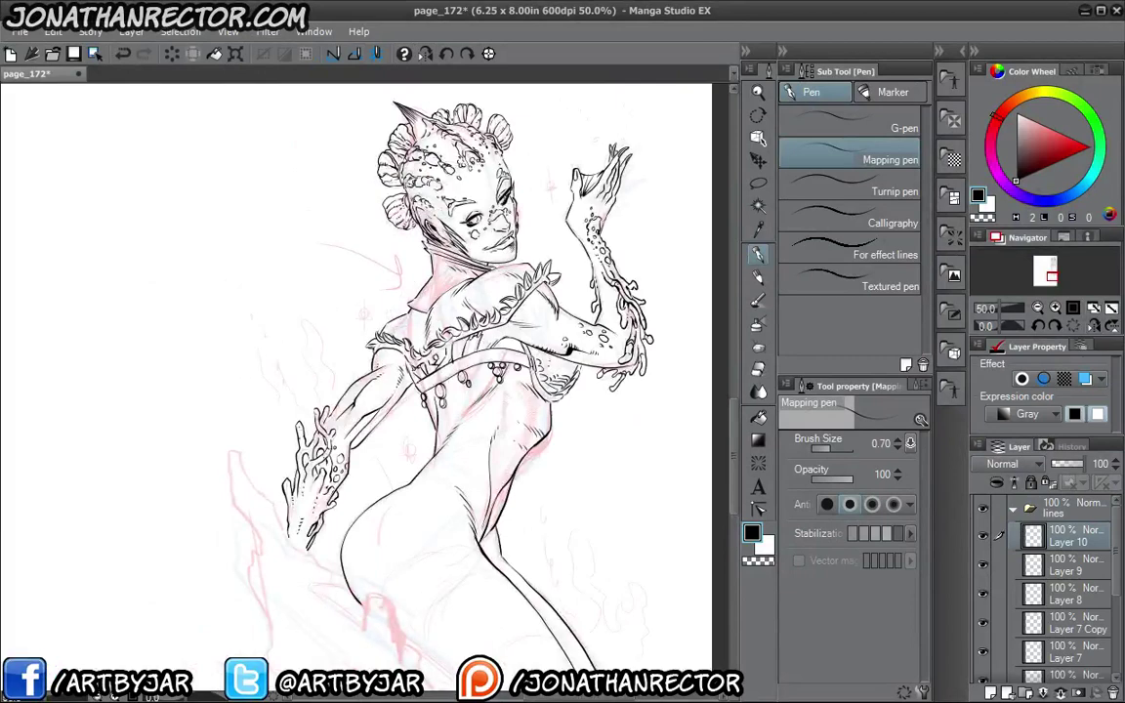
scroll(326, 334, up, 1)
key(Tab)
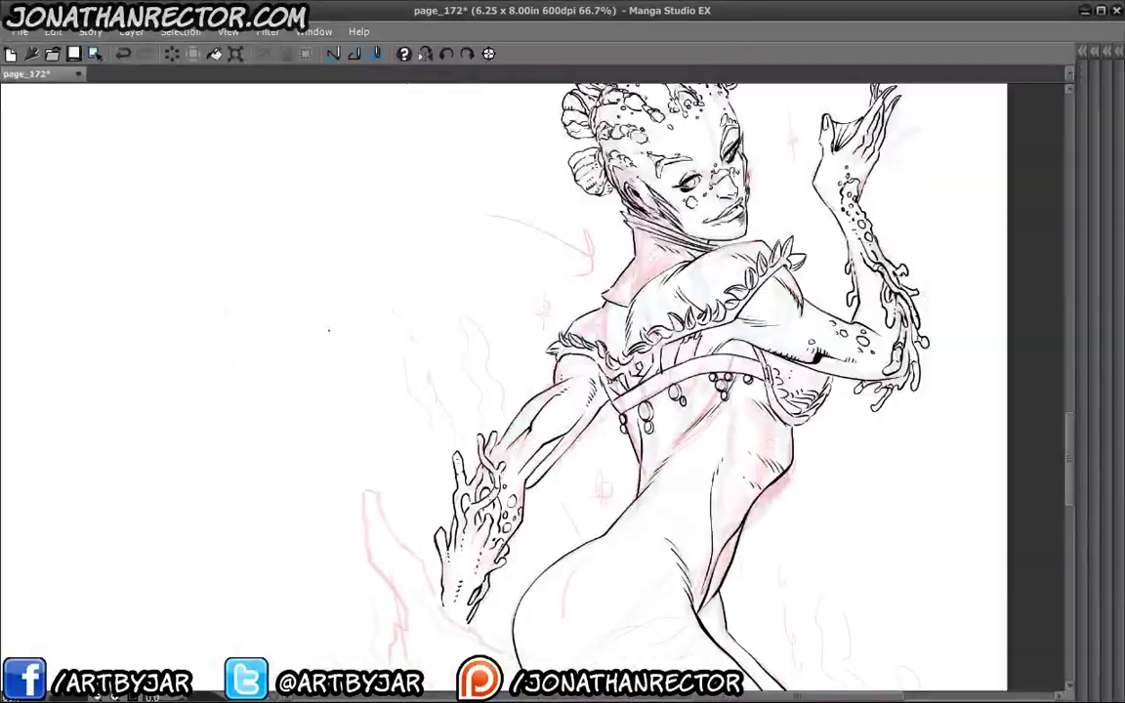
mouse_move(533, 355)
mouse_down()
mouse_move(495, 447)
mouse_move(457, 374)
mouse_move(438, 428)
mouse_up()
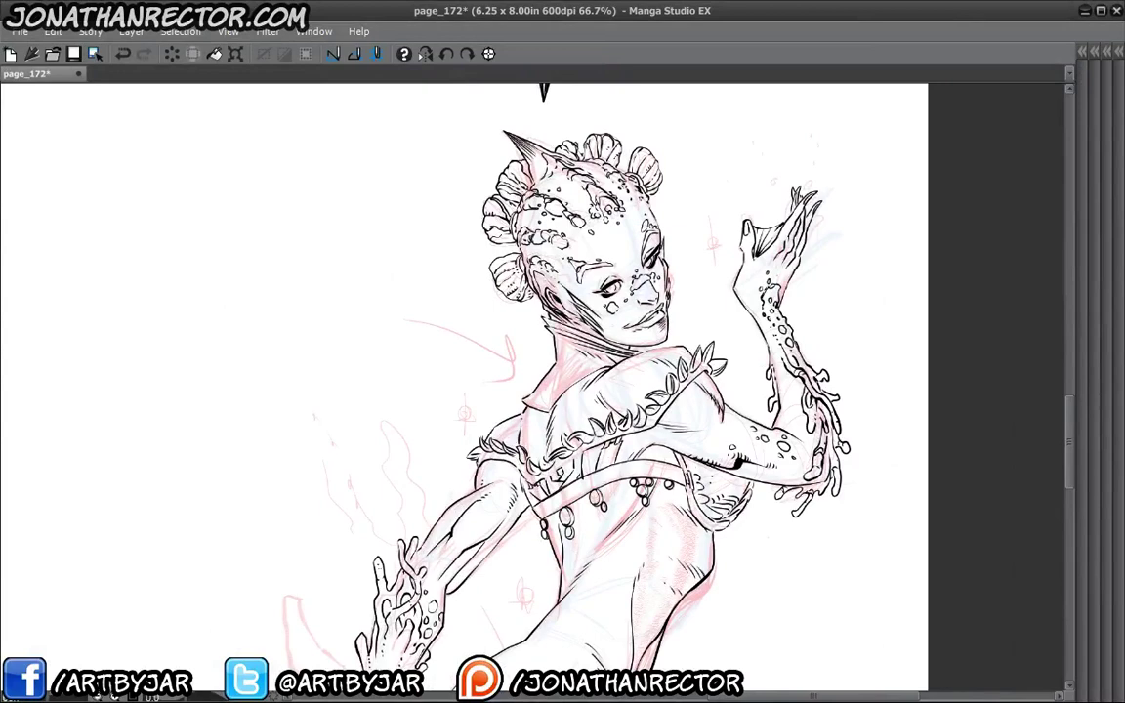
Bring the palettes back and add a new layer above Layer 10 in the lines folder.
drag(401, 500, 356, 360)
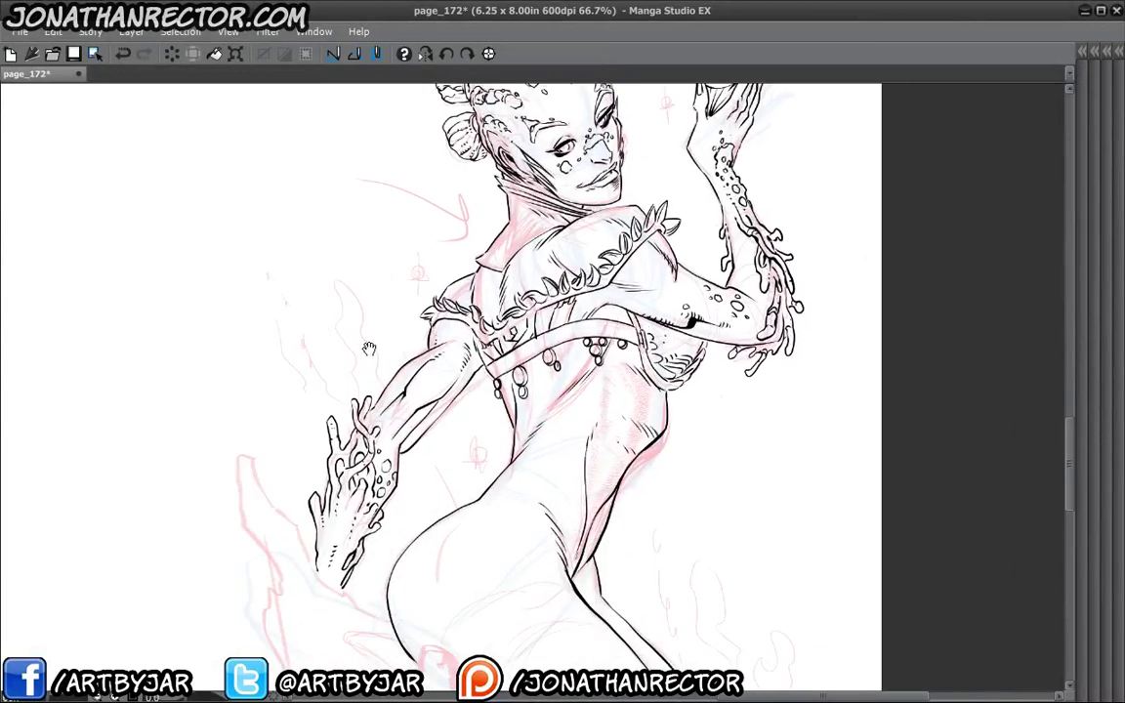
drag(417, 541, 407, 595)
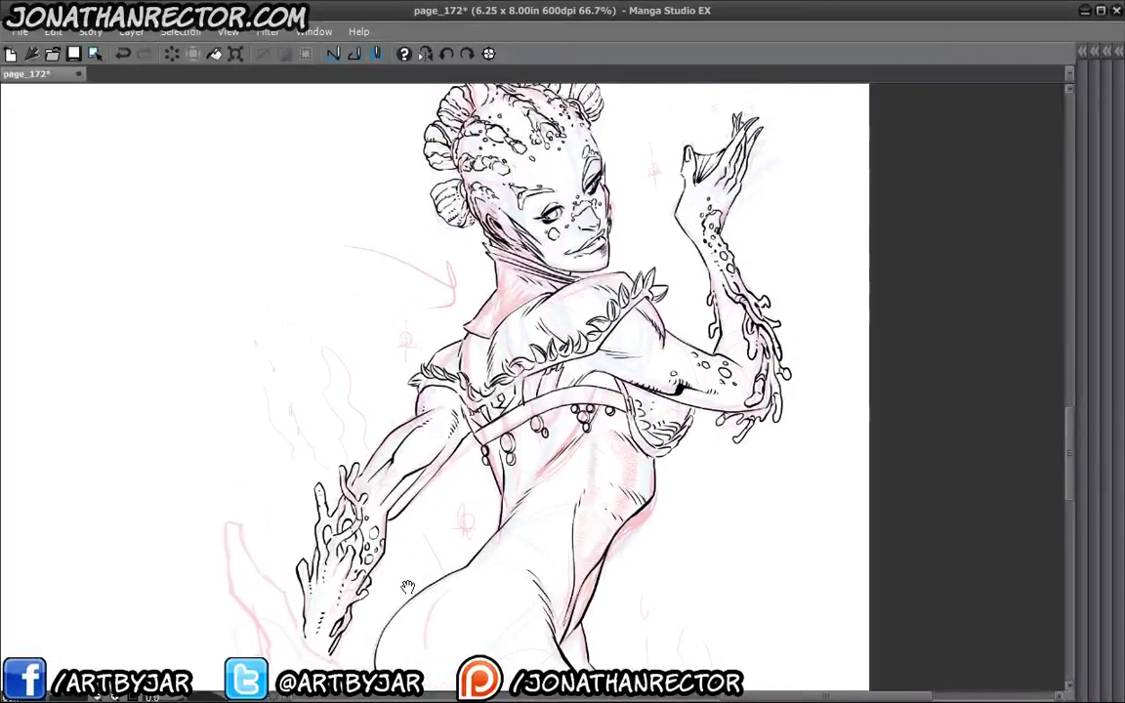
drag(317, 418, 338, 181)
mouse_move(338, 554)
mouse_down()
mouse_move(336, 404)
mouse_move(359, 374)
mouse_move(351, 341)
mouse_move(436, 336)
mouse_up()
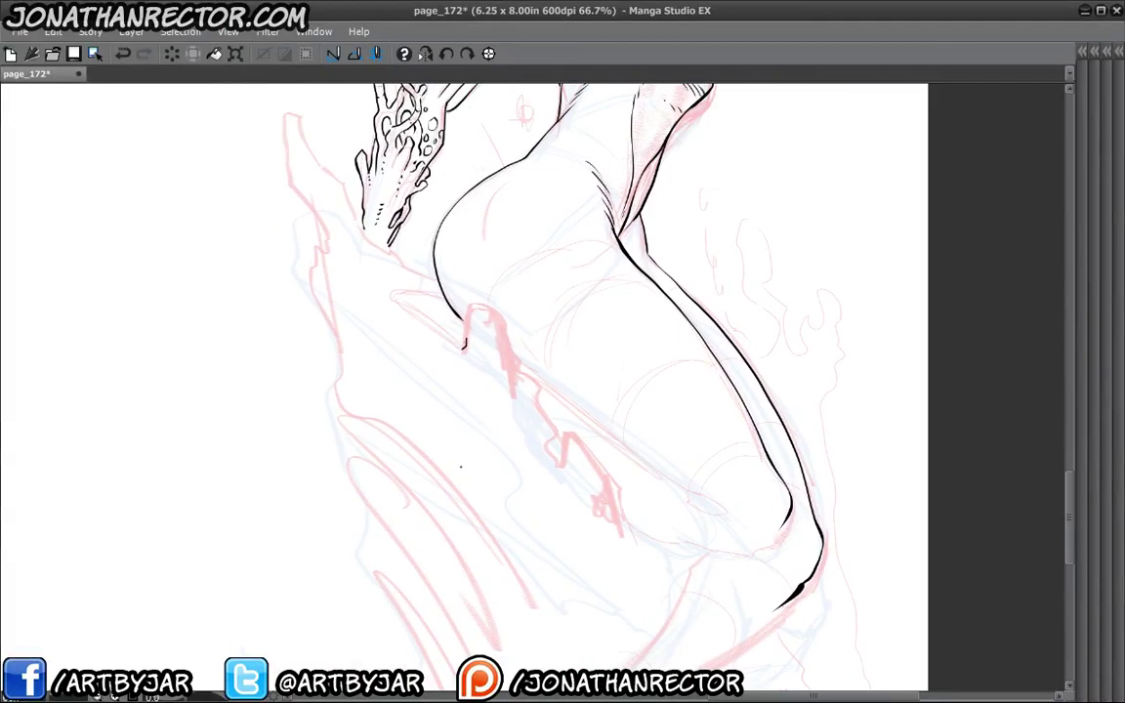
key(Tab)
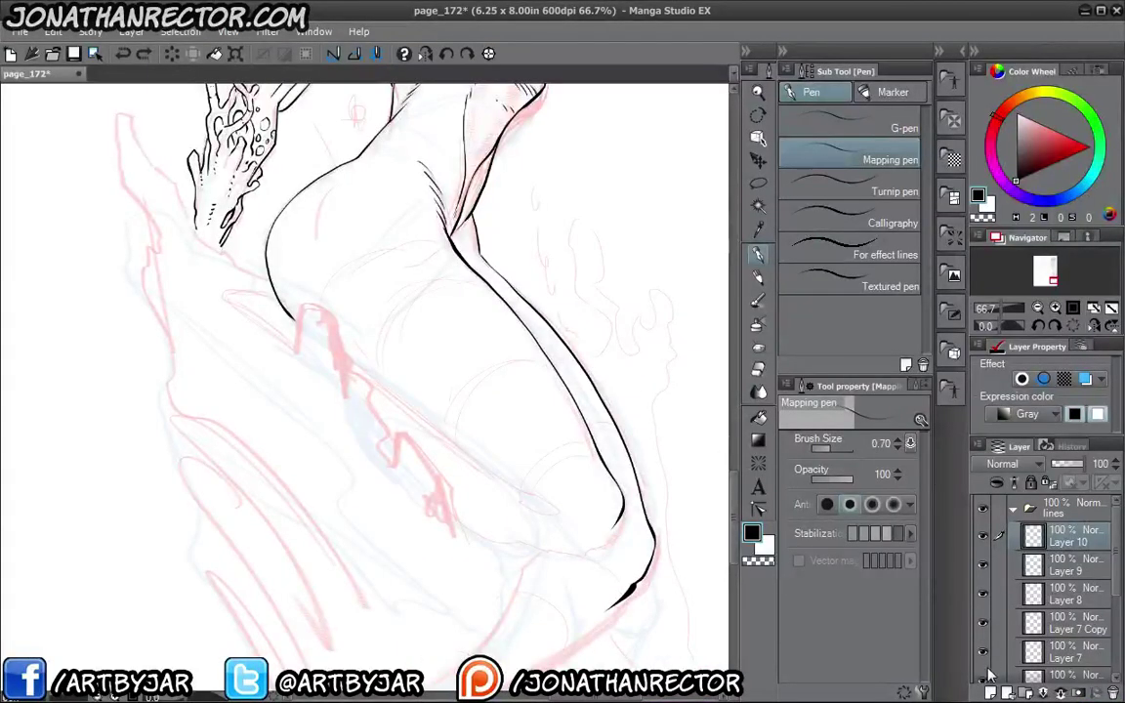
key(ctrl+shift+n)
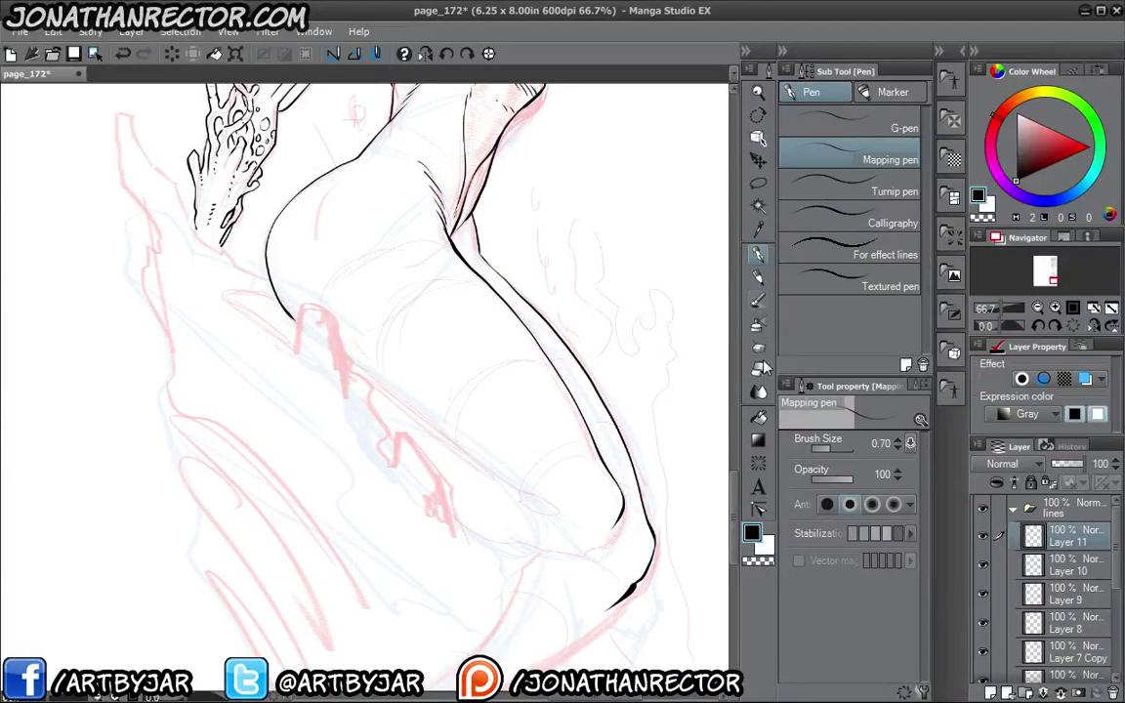
Try the India ink Rough brush at size 1.70 with jagged test strokes beneath the hip.
click(757, 299)
mouse_move(303, 368)
mouse_down()
mouse_move(369, 355)
mouse_move(394, 416)
mouse_up()
mouse_move(441, 492)
mouse_down()
mouse_move(452, 551)
mouse_move(349, 425)
mouse_up()
drag(343, 413, 313, 365)
drag(312, 365, 320, 389)
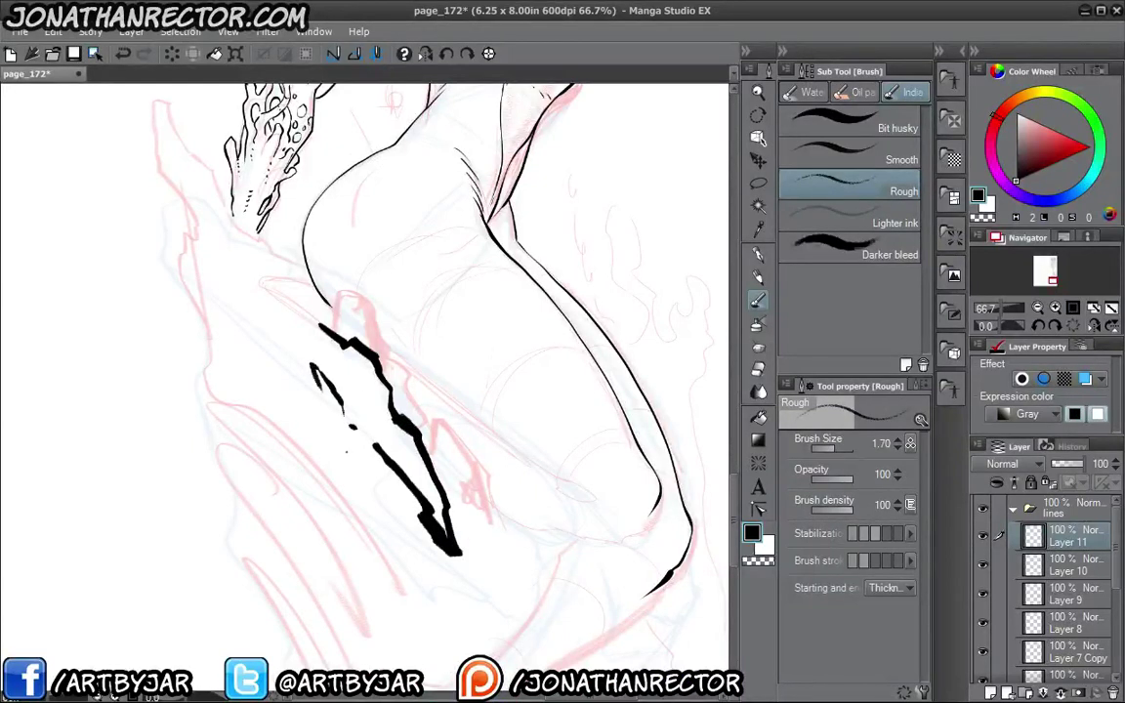
Try the Bit husky brush with a dense black scribble beside the test strokes and reduce its size.
click(818, 130)
drag(262, 348, 297, 408)
key([)
key([)
key([)
key([)
key([)
key([)
key([)
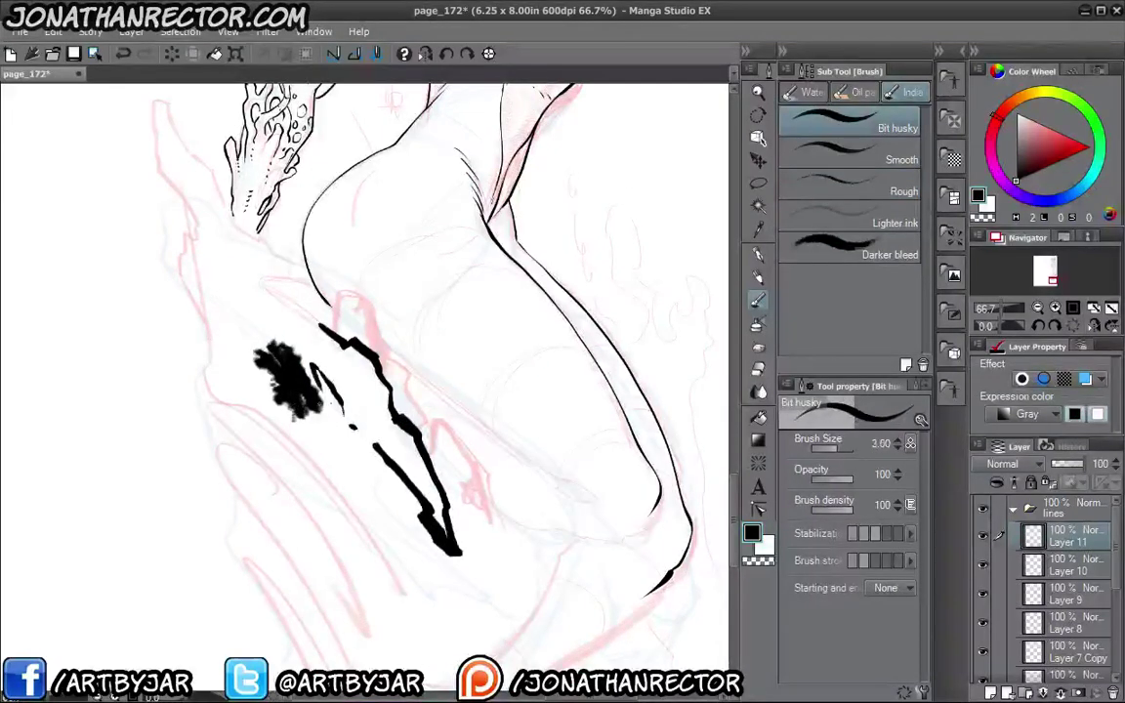
Draw thinner Bit husky test strokes beneath the thigh while reducing the brush size to 1.00 and 0.80.
drag(432, 406, 463, 447)
key([)
key([)
key([)
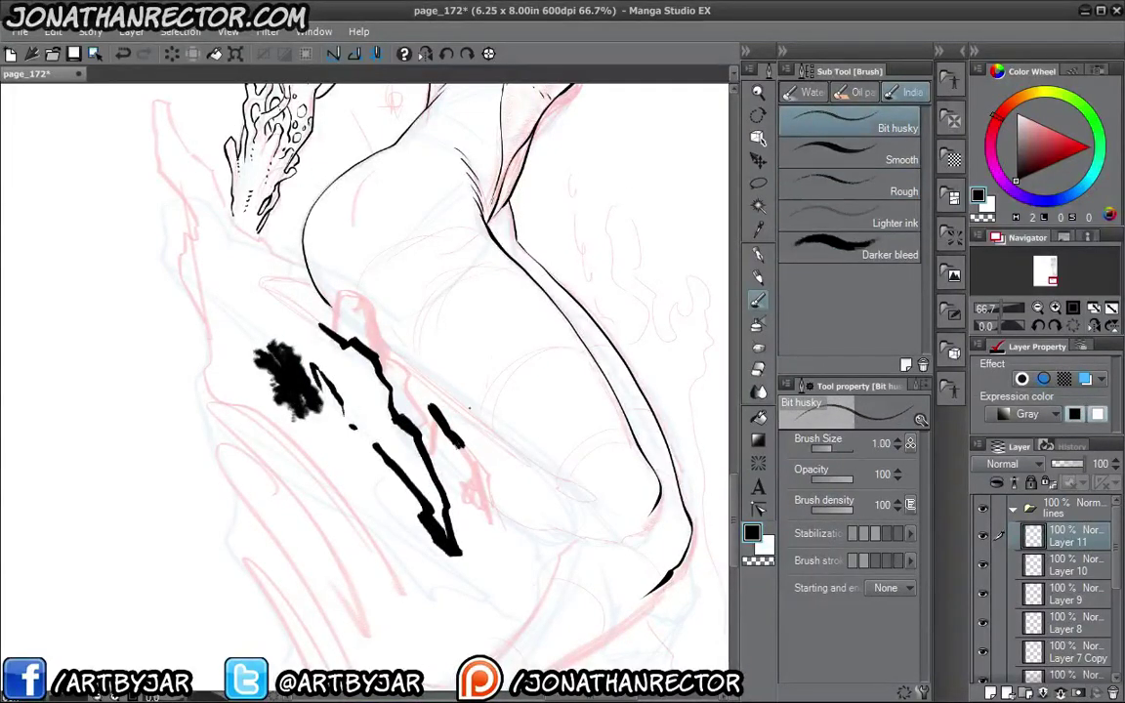
mouse_move(473, 395)
mouse_down()
mouse_move(514, 452)
mouse_move(528, 544)
mouse_up()
drag(521, 546, 484, 488)
key([)
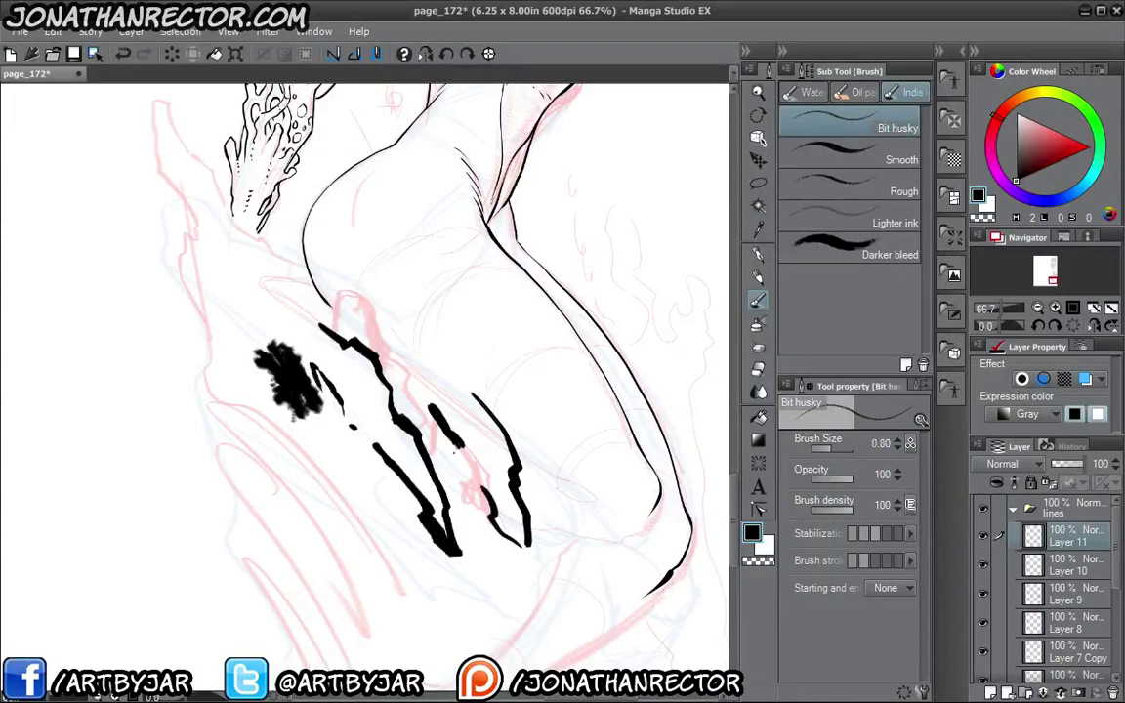
drag(432, 389, 459, 393)
Switch to the Rough brush, draw long jagged test strokes and reduce the brush size to 0.70.
click(839, 185)
key([)
key([)
mouse_move(224, 392)
mouse_down()
mouse_move(303, 464)
mouse_move(360, 590)
mouse_up()
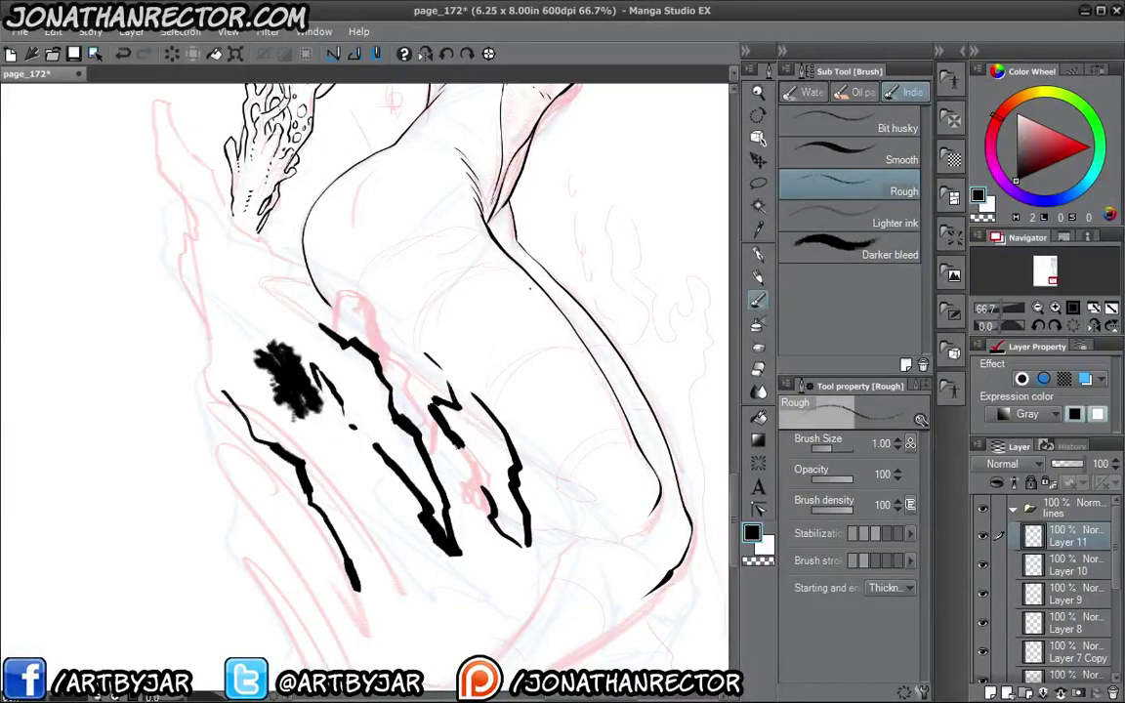
key(bracketleft)
drag(315, 439, 391, 565)
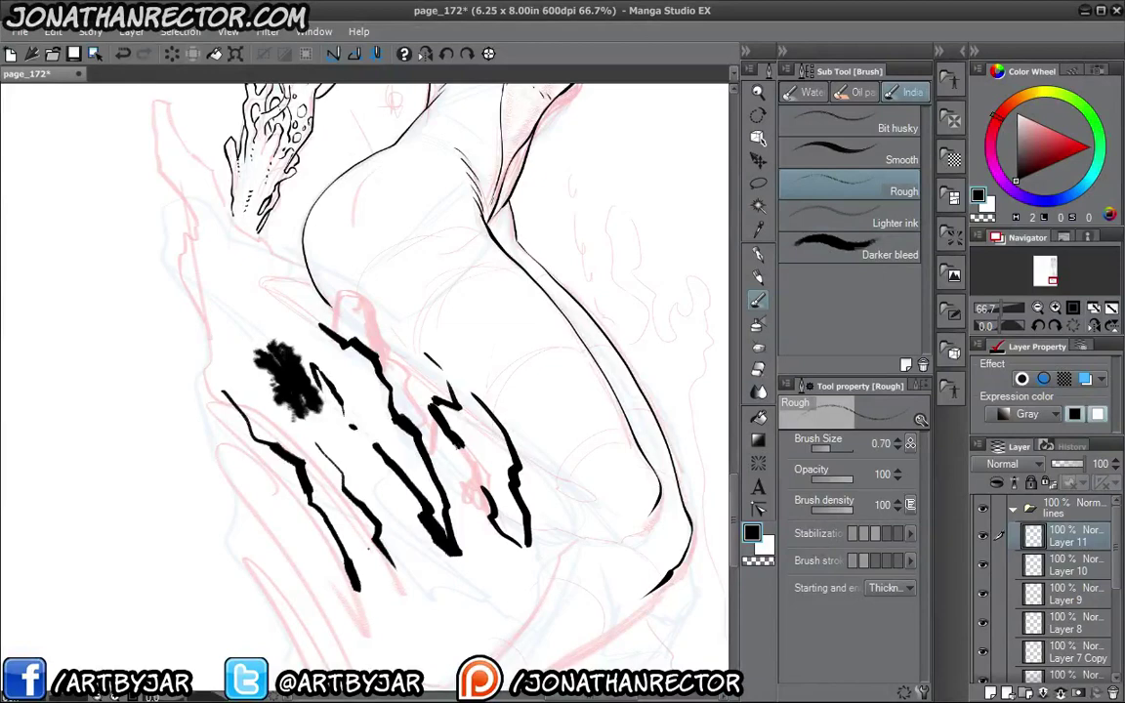
Lasso all the brush test strokes, delete them and clear the selection.
click(757, 182)
mouse_move(180, 379)
mouse_down()
mouse_move(283, 314)
mouse_move(433, 308)
mouse_move(557, 580)
mouse_move(232, 547)
mouse_up()
key(Delete)
key(ctrl+d)
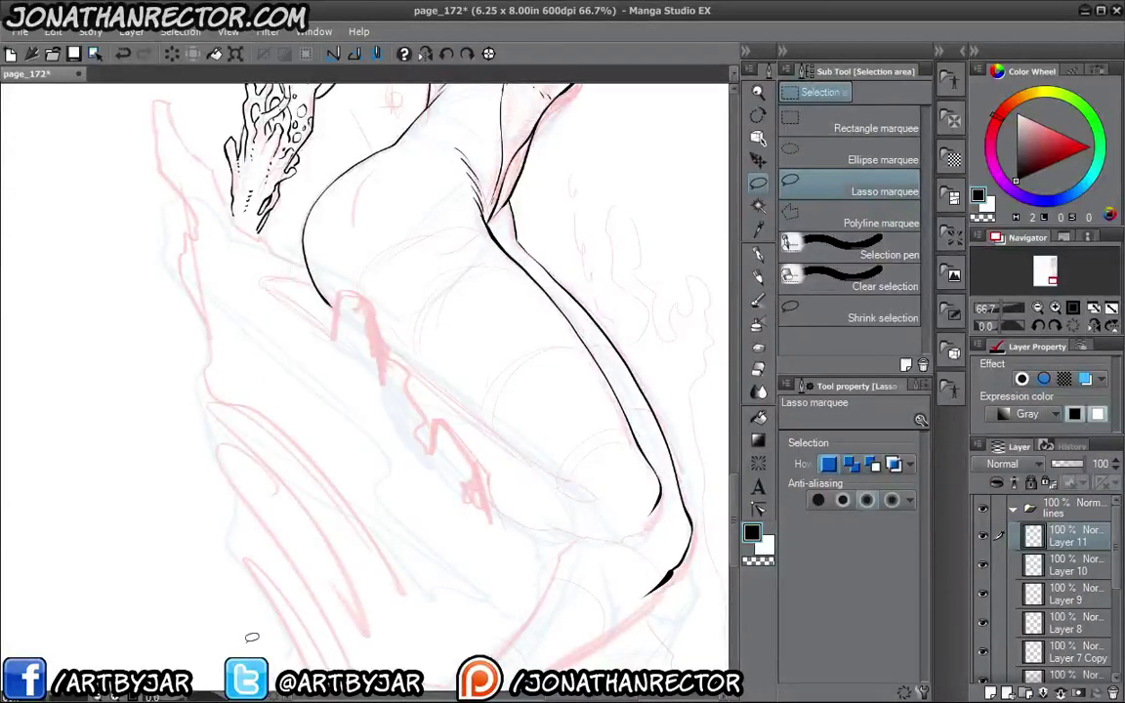
With the Rough brush and the palettes hidden, ink the jagged rock edge running beneath the hip and thigh.
click(756, 302)
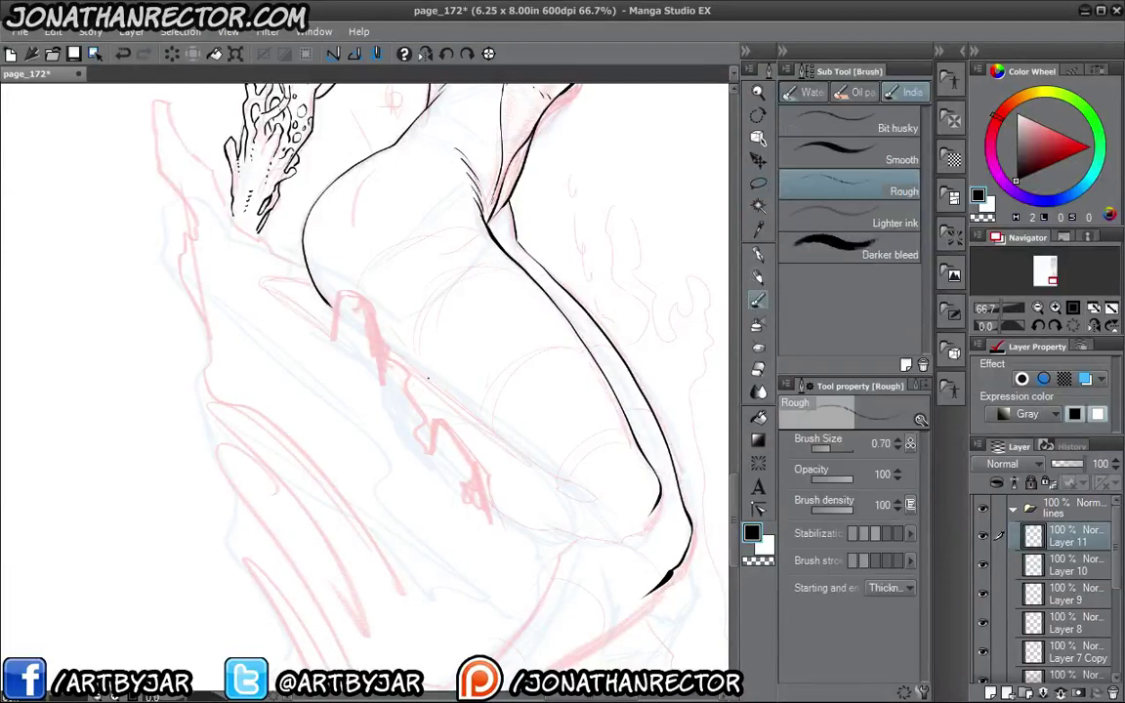
drag(434, 432, 404, 408)
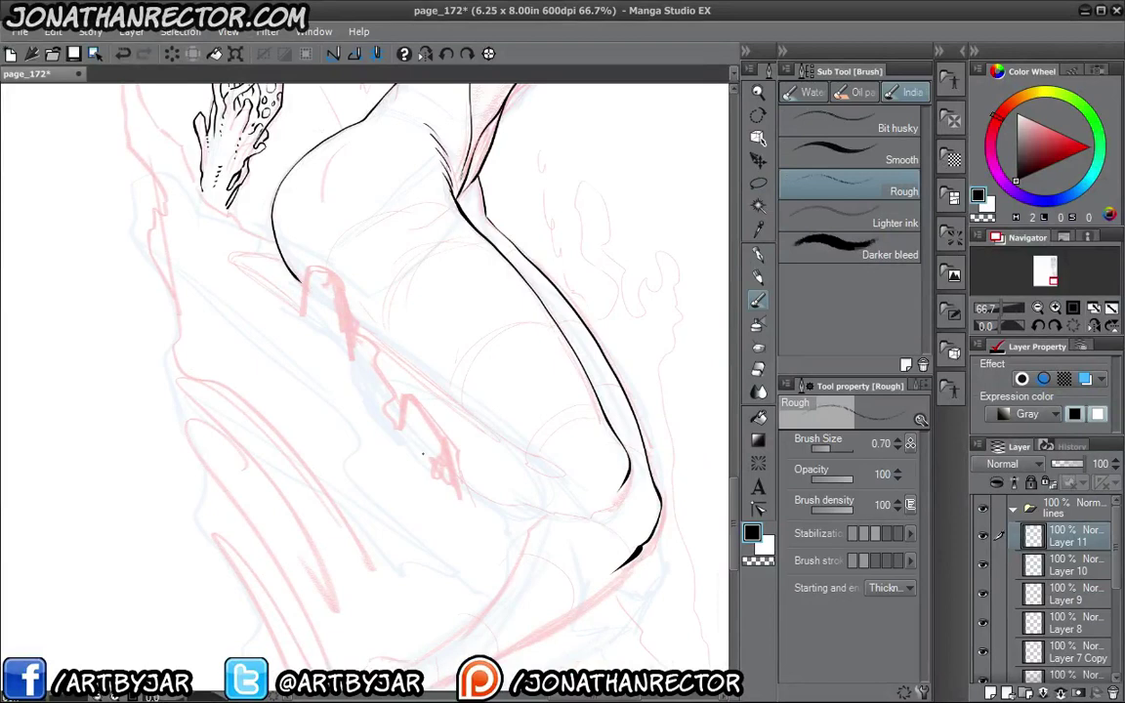
key(Tab)
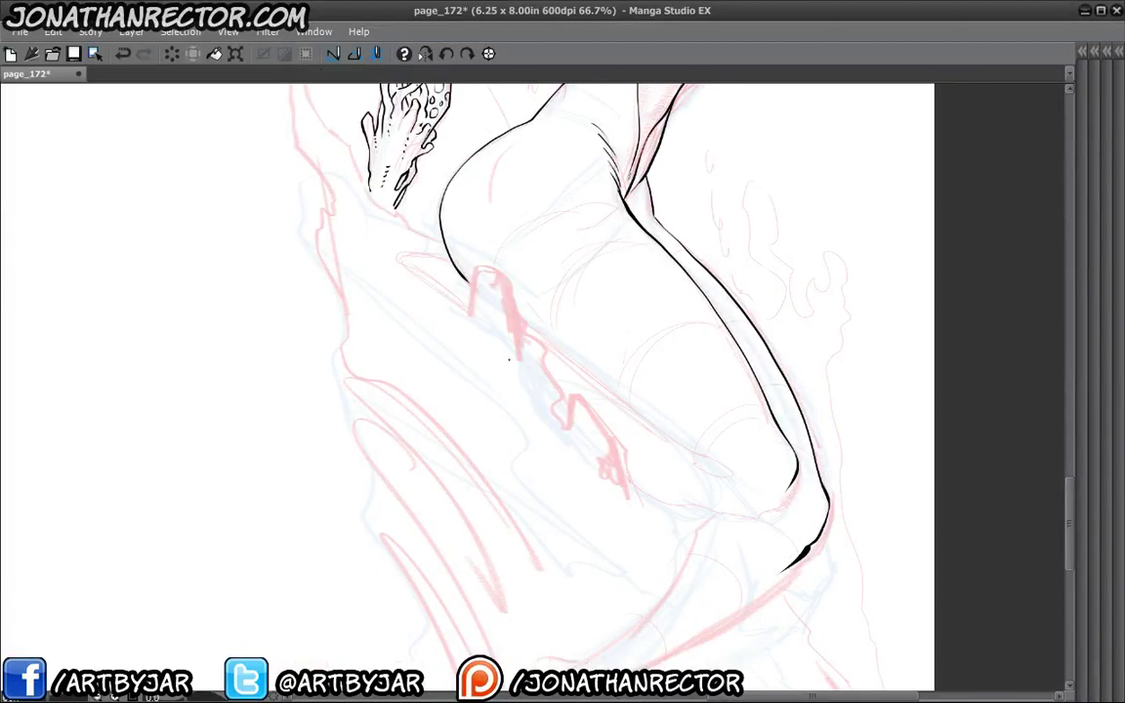
key(space)
mouse_move(425, 280)
mouse_down()
mouse_move(408, 273)
mouse_move(450, 318)
mouse_move(464, 283)
mouse_move(488, 288)
mouse_move(586, 449)
mouse_up()
key(space)
mouse_move(534, 362)
mouse_down()
mouse_move(469, 294)
mouse_move(495, 293)
mouse_move(528, 337)
mouse_move(582, 481)
mouse_up()
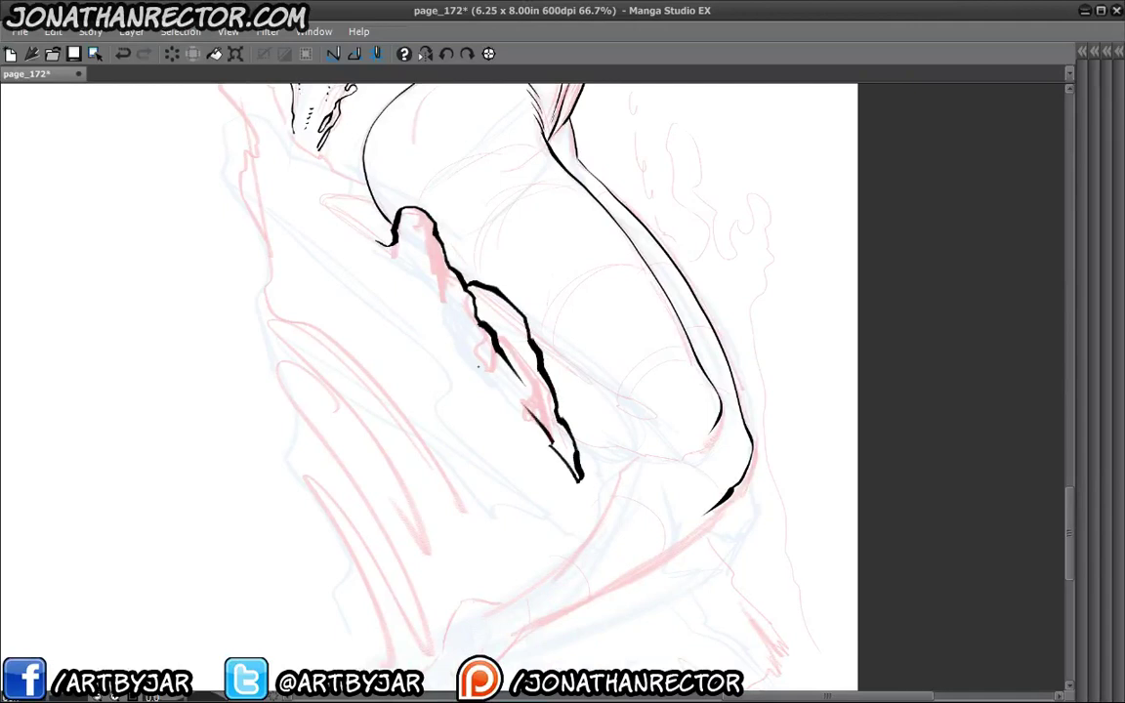
Ink an overlapping rock shard under the lower part of the edge and thicken the shadow lines between the shapes.
mouse_move(549, 415)
mouse_down()
mouse_move(474, 361)
mouse_move(514, 417)
mouse_up()
drag(347, 326, 436, 470)
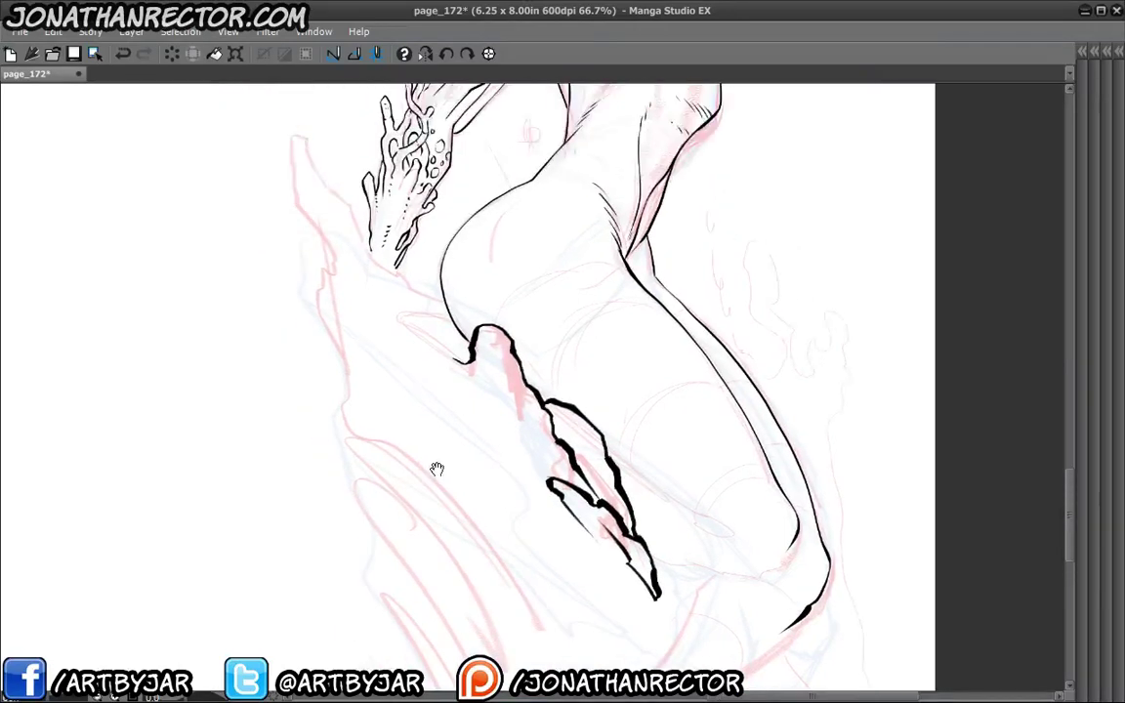
drag(364, 395, 402, 625)
drag(404, 217, 370, 334)
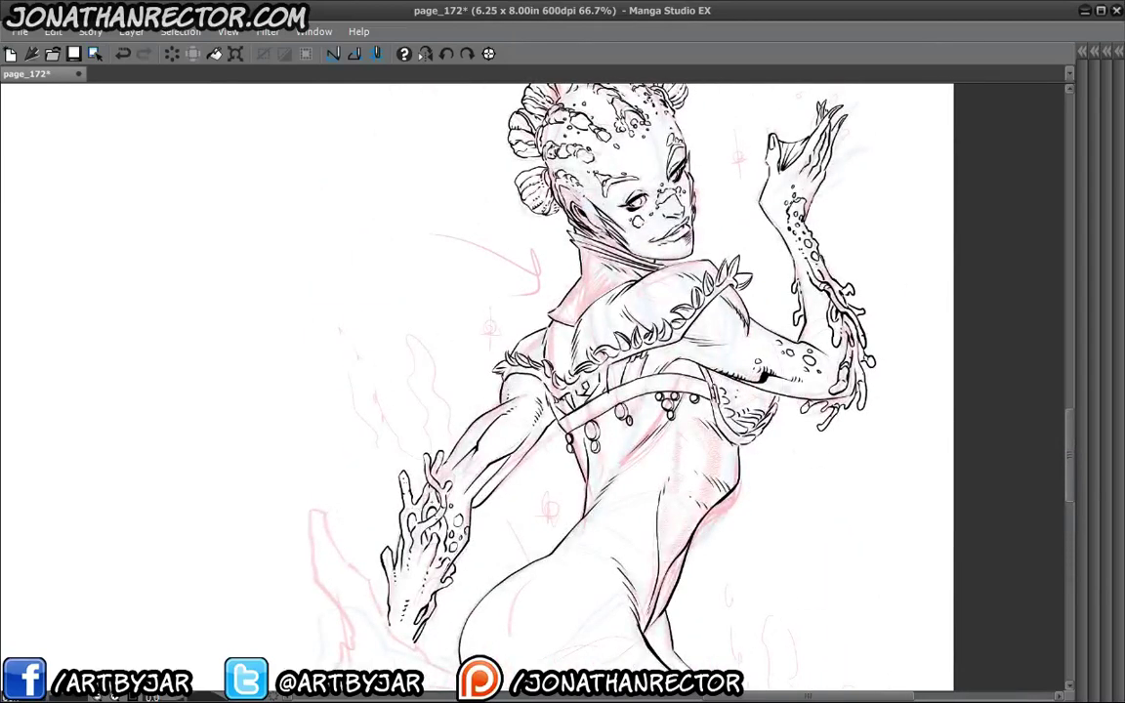
mouse_move(401, 524)
mouse_down()
mouse_move(323, 420)
mouse_move(307, 264)
mouse_up()
drag(328, 408, 265, 323)
mouse_move(393, 397)
mouse_down()
mouse_move(379, 334)
mouse_move(412, 370)
mouse_up()
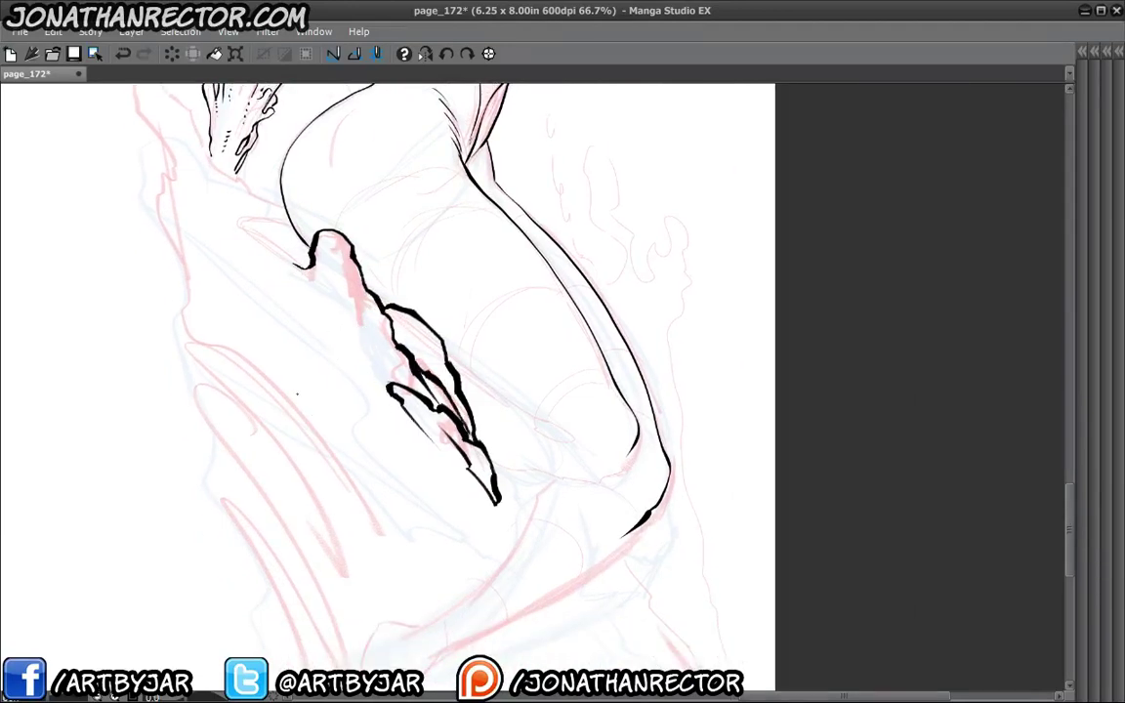
Extend the rock edge with small knobs at both ends and add hatching and stipple dots beneath it.
drag(298, 394, 368, 433)
mouse_move(381, 308)
mouse_down()
mouse_move(331, 298)
mouse_move(426, 365)
mouse_up()
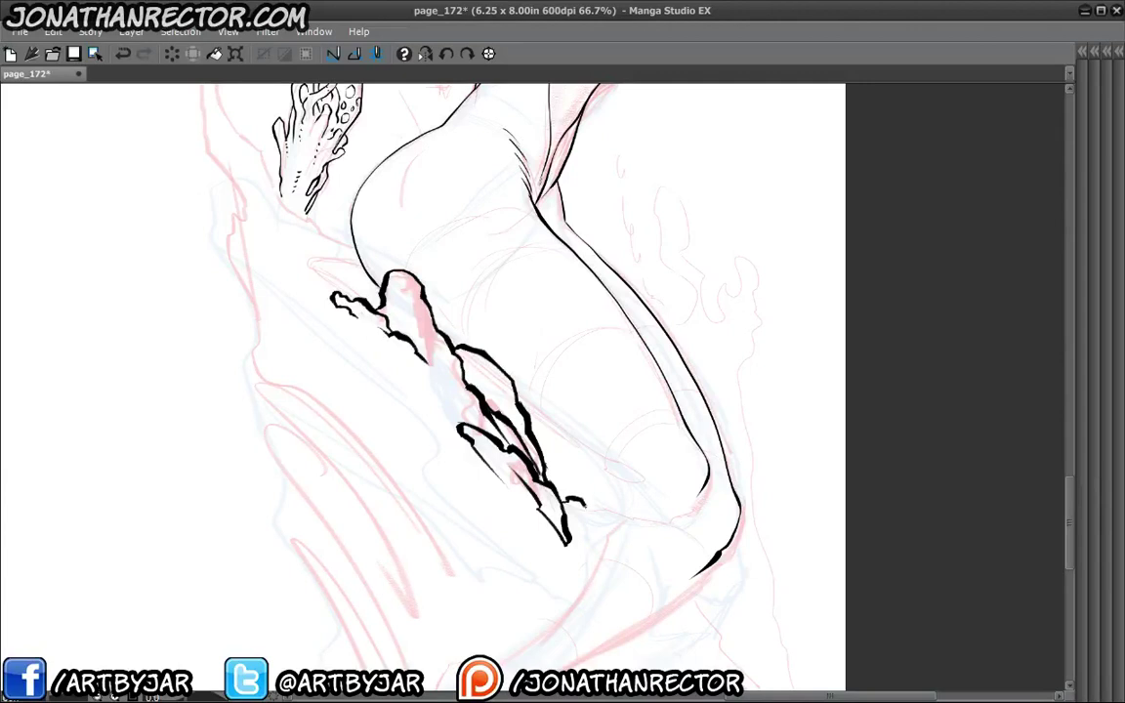
mouse_move(566, 499)
mouse_down()
mouse_move(592, 553)
mouse_move(589, 576)
mouse_up()
mouse_move(439, 483)
mouse_down()
mouse_move(367, 307)
mouse_move(470, 384)
mouse_up()
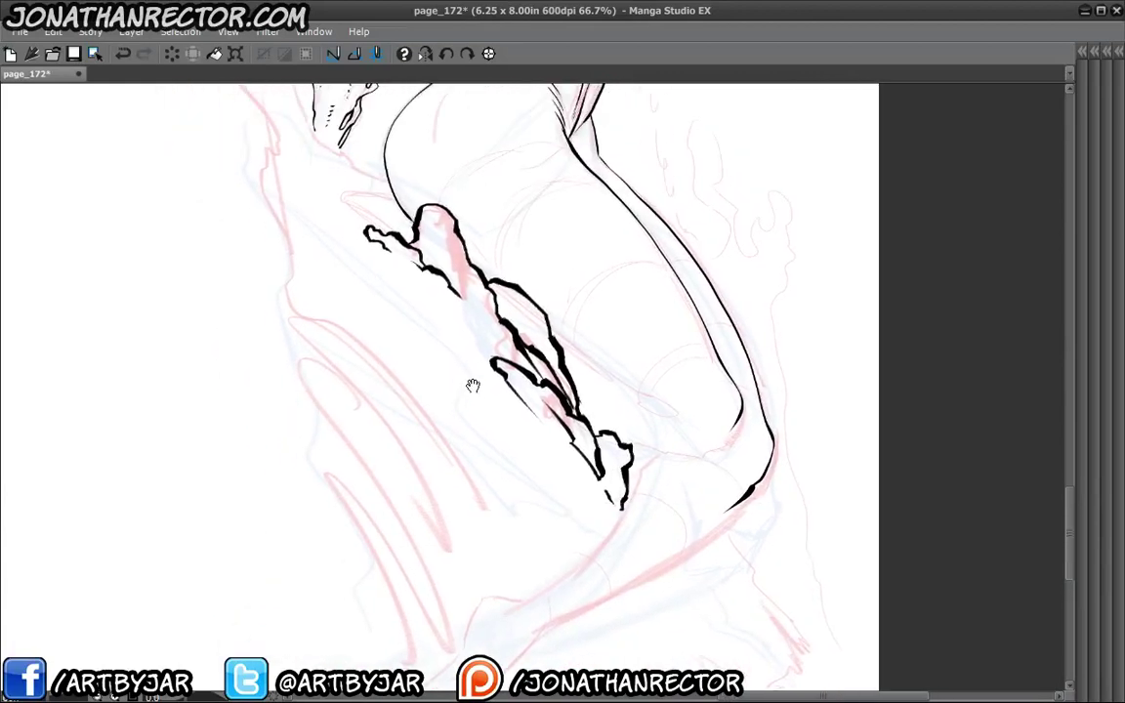
drag(581, 461, 607, 506)
mouse_move(471, 322)
mouse_down()
mouse_move(506, 356)
mouse_move(496, 354)
mouse_move(517, 392)
mouse_up()
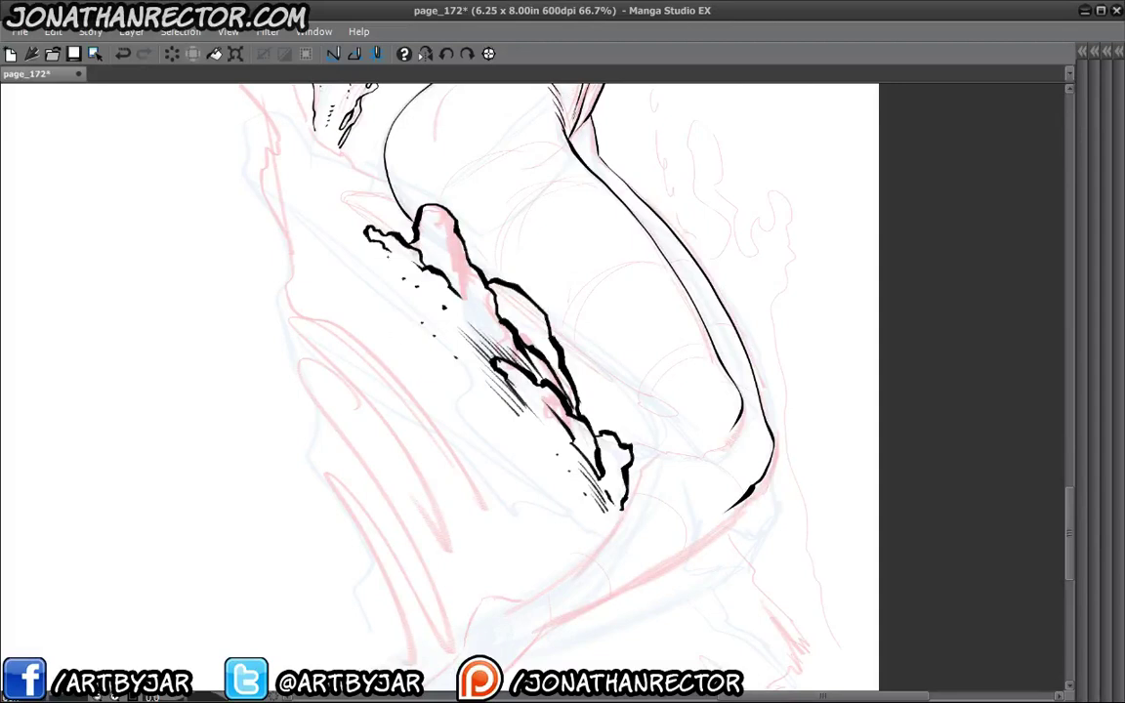
Ink the tall pointed rock spire beside the lowered hand, with its inner side running down to the hip.
drag(405, 394, 413, 444)
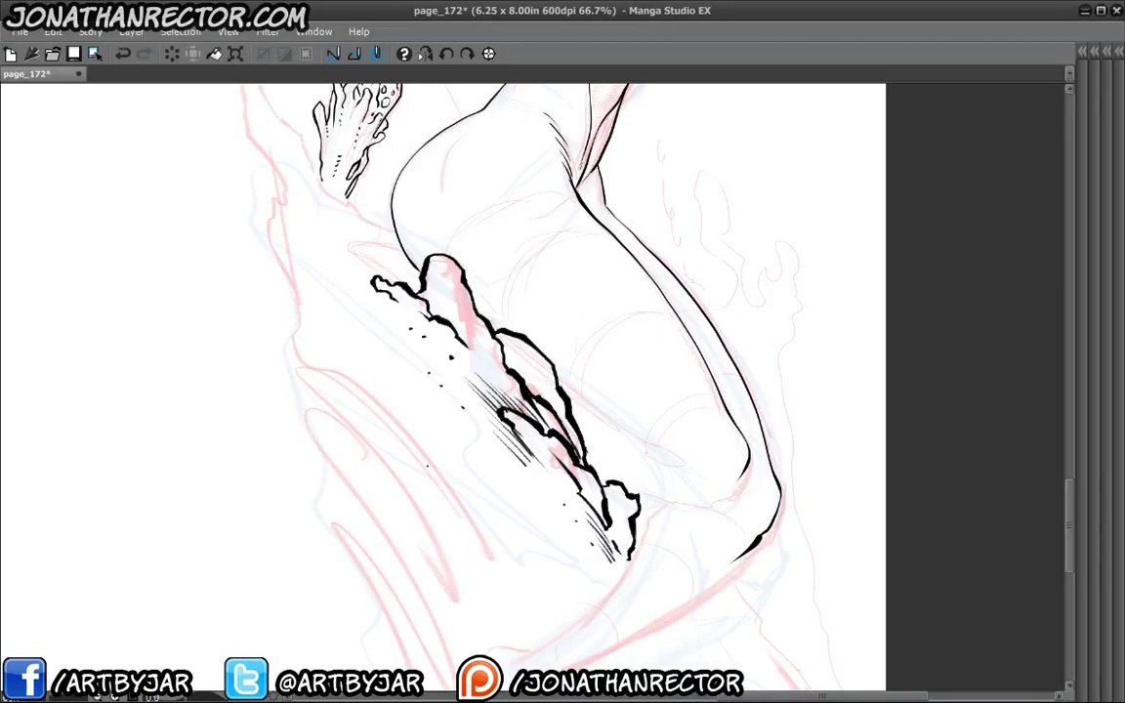
mouse_move(338, 333)
mouse_down()
mouse_move(441, 513)
mouse_move(477, 542)
mouse_up()
mouse_move(533, 438)
mouse_down()
mouse_move(459, 387)
mouse_move(447, 355)
mouse_up()
mouse_move(470, 396)
mouse_down()
mouse_move(410, 304)
mouse_move(401, 336)
mouse_move(412, 377)
mouse_move(446, 442)
mouse_up()
mouse_move(451, 456)
mouse_down()
mouse_move(397, 317)
mouse_move(436, 427)
mouse_up()
mouse_move(419, 327)
mouse_down()
mouse_move(402, 285)
mouse_move(401, 340)
mouse_move(434, 423)
mouse_up()
mouse_move(558, 501)
mouse_down()
mouse_move(498, 375)
mouse_move(537, 359)
mouse_up()
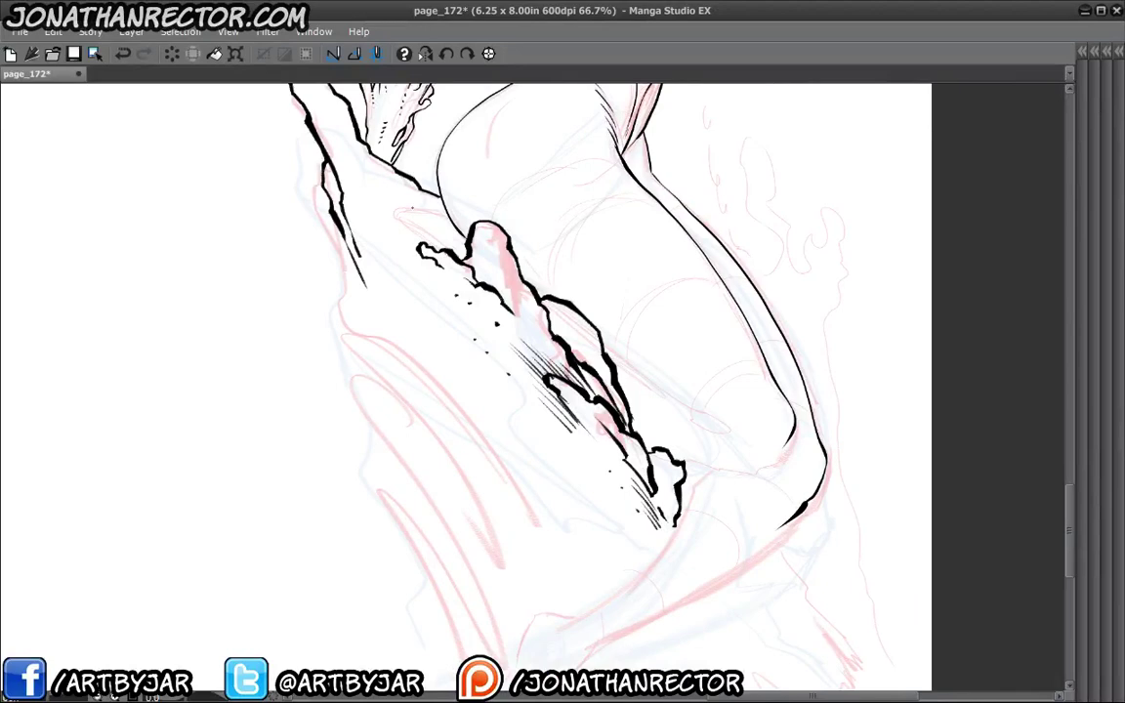
drag(445, 215, 449, 252)
mouse_move(365, 324)
mouse_down()
mouse_move(402, 547)
mouse_move(328, 392)
mouse_move(325, 490)
mouse_up()
scroll(269, 419, down, 2)
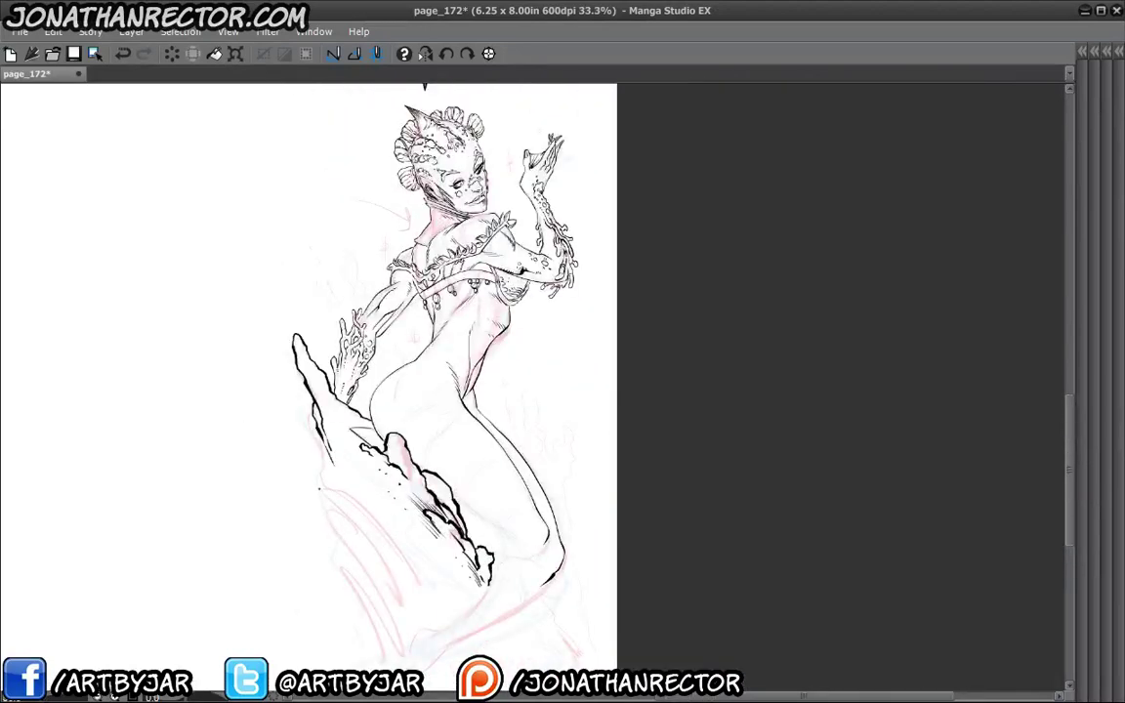
scroll(324, 391, up, 2)
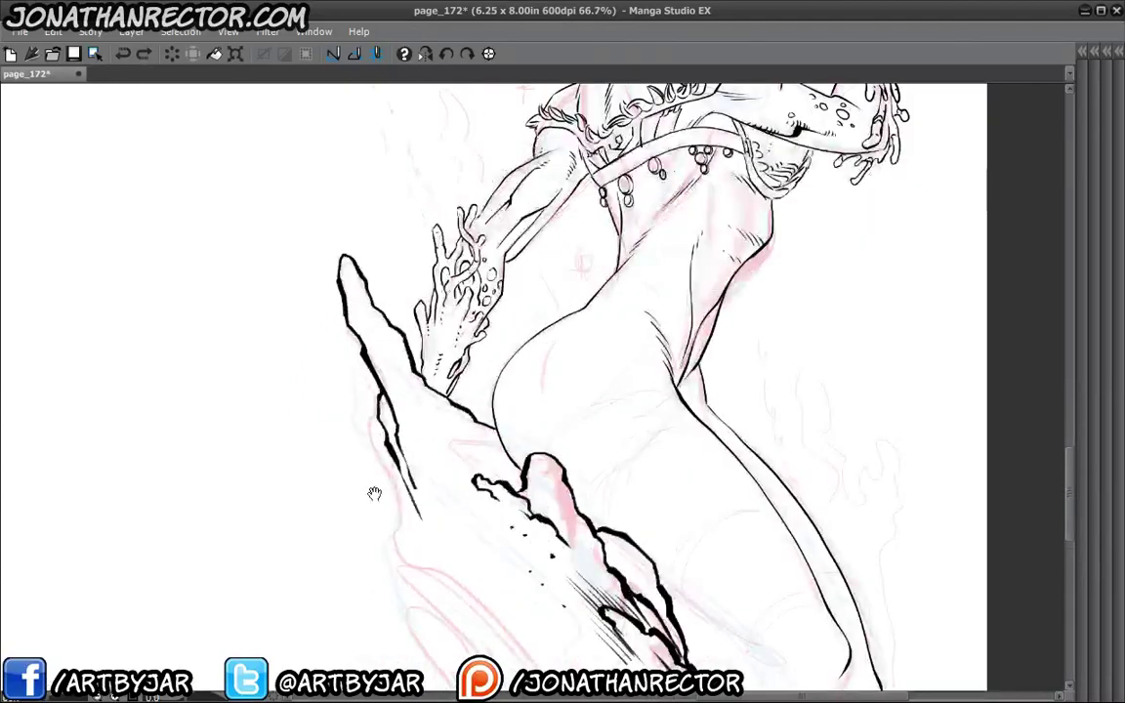
Continue the spire's outer edge downward with jagged, overlapping crack lines and a few trailing dots.
mouse_move(402, 459)
mouse_down()
mouse_move(406, 336)
mouse_move(420, 323)
mouse_move(456, 411)
mouse_move(427, 359)
mouse_up()
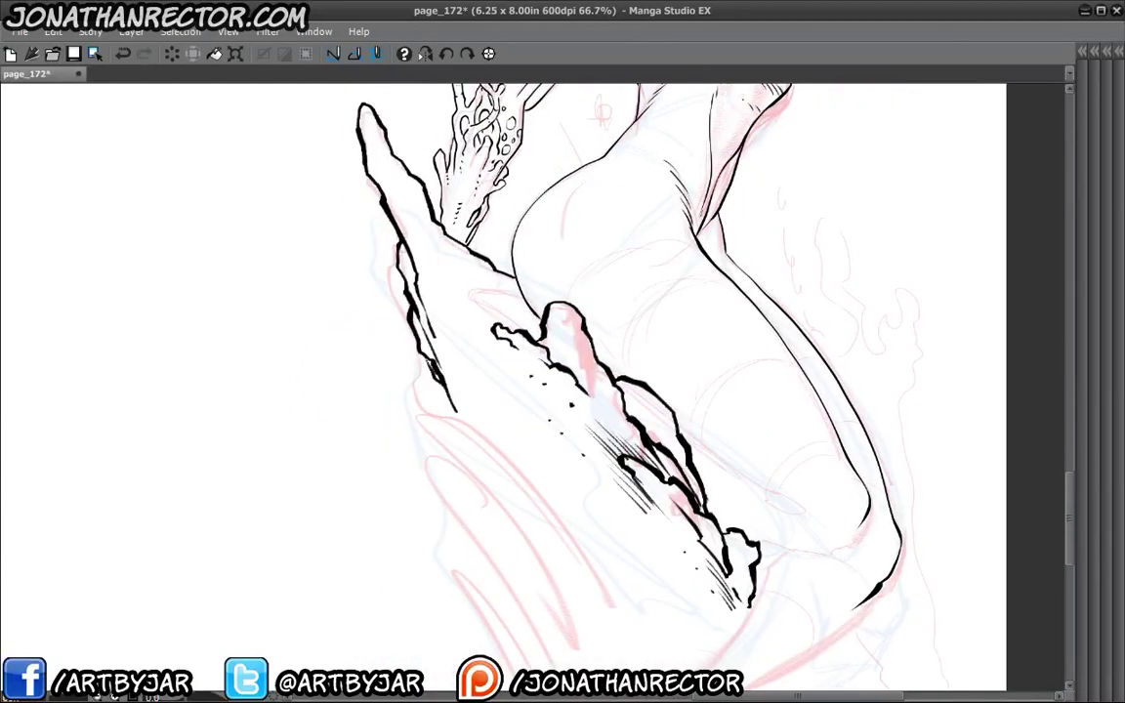
drag(382, 320, 479, 461)
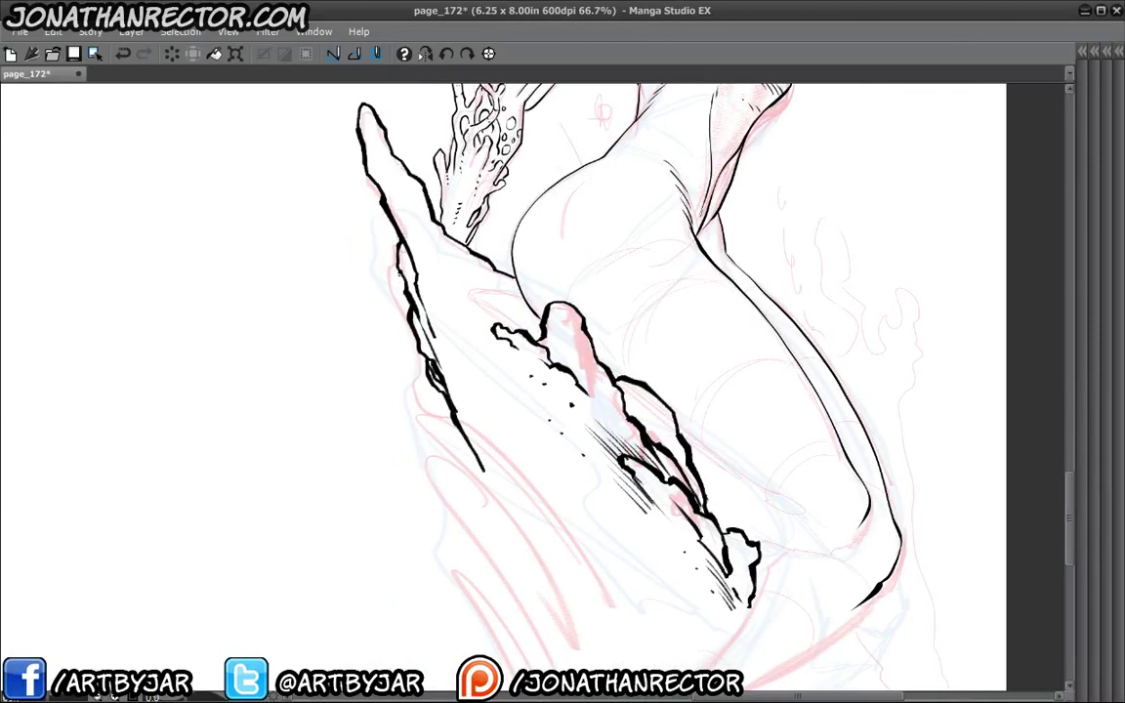
drag(400, 274, 430, 364)
mouse_move(403, 319)
mouse_down()
mouse_move(408, 351)
mouse_move(437, 386)
mouse_up()
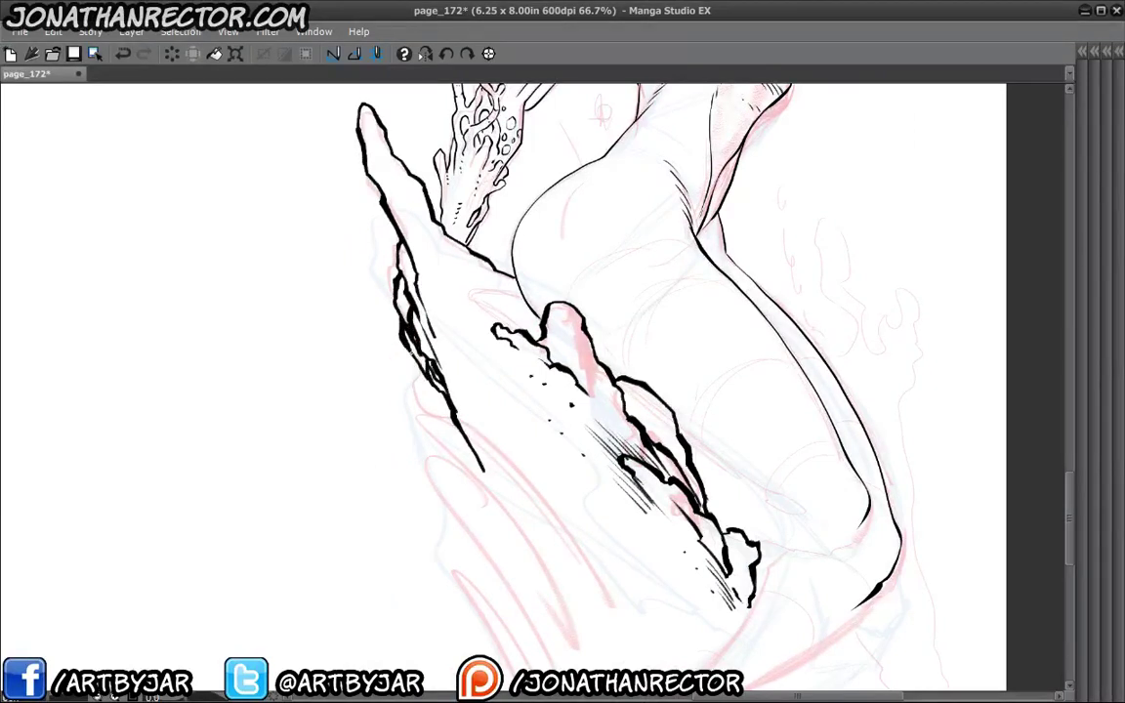
mouse_move(370, 316)
mouse_down()
mouse_move(388, 372)
mouse_move(425, 412)
mouse_up()
mouse_move(528, 542)
mouse_down()
mouse_move(445, 420)
mouse_move(455, 408)
mouse_move(476, 432)
mouse_up()
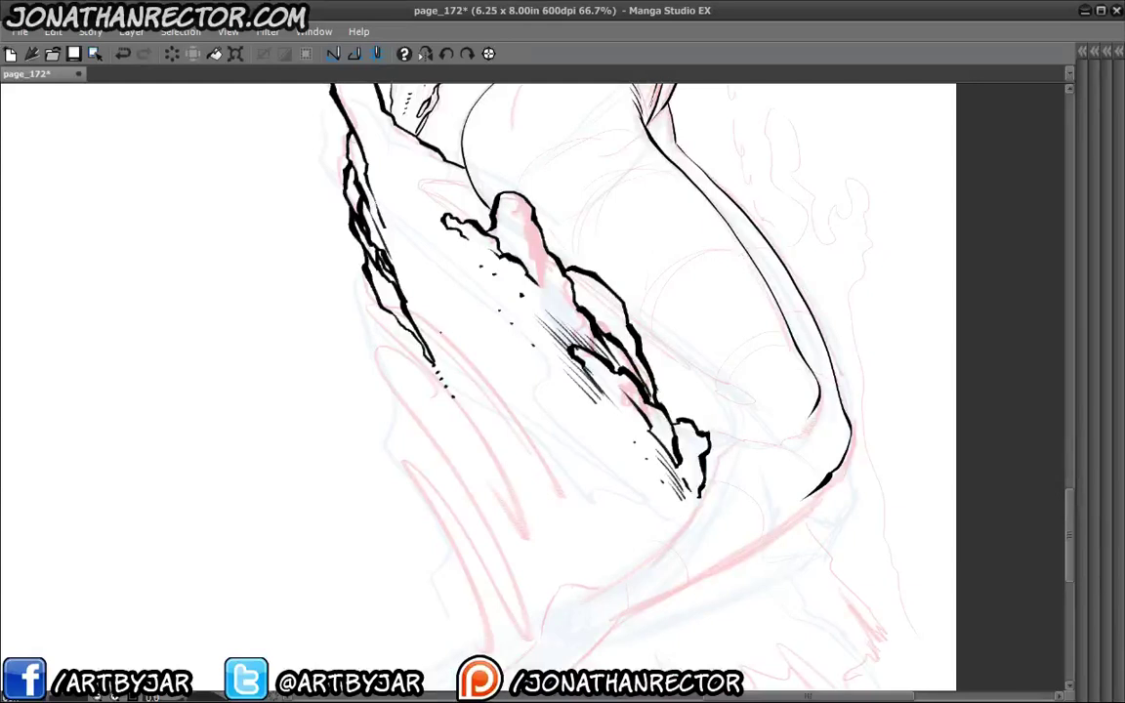
drag(475, 432, 468, 405)
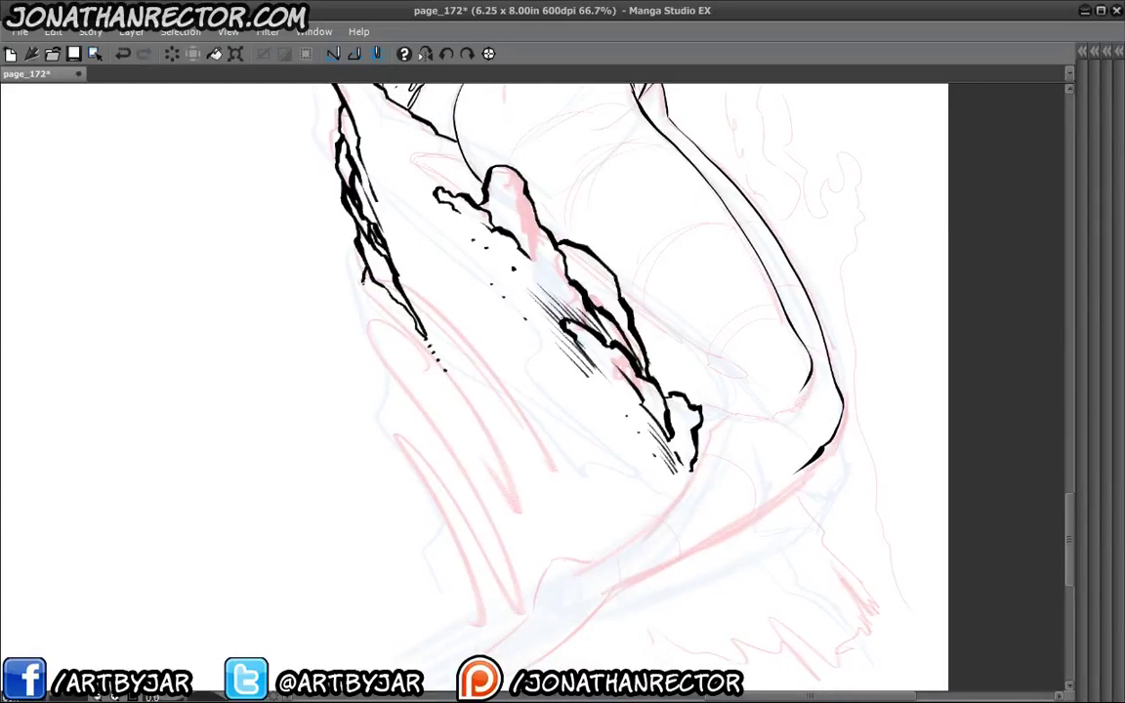
Ink the lower rock shard, the jagged broken base and the rock edge descending from below the knee.
mouse_move(327, 256)
mouse_down()
mouse_move(353, 287)
mouse_move(357, 329)
mouse_move(470, 446)
mouse_move(495, 505)
mouse_move(489, 541)
mouse_move(451, 465)
mouse_move(400, 432)
mouse_move(465, 540)
mouse_move(374, 334)
mouse_move(486, 511)
mouse_up()
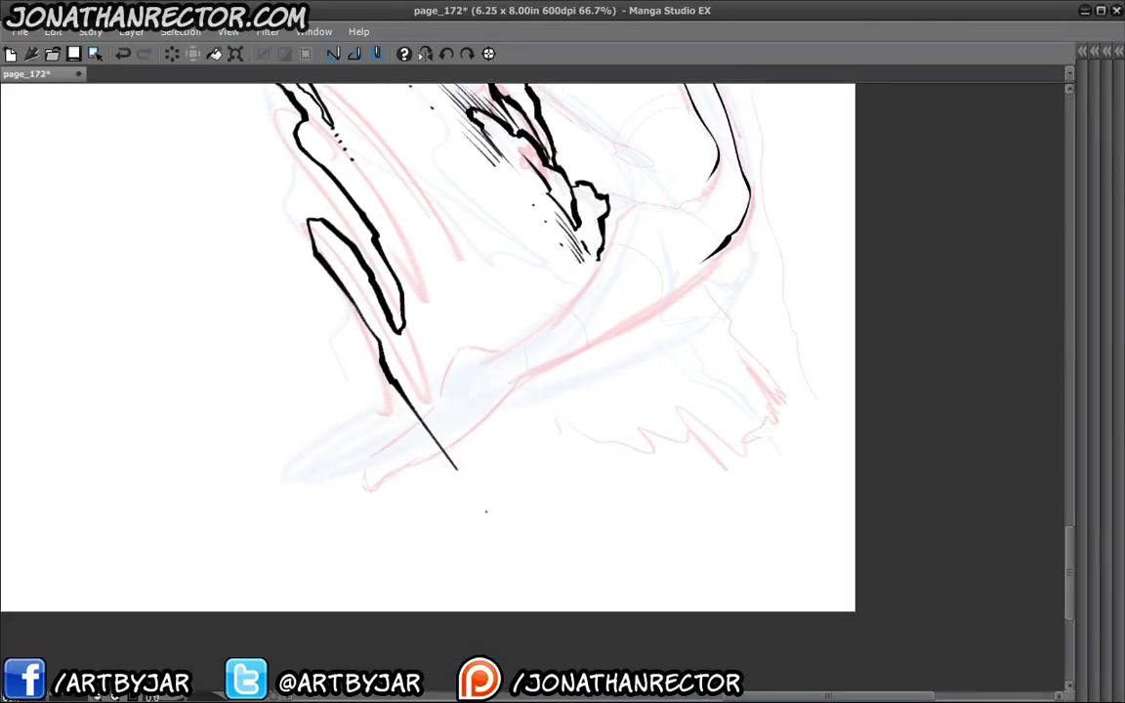
drag(388, 365, 417, 492)
drag(492, 304, 414, 224)
mouse_move(535, 360)
mouse_down()
mouse_move(517, 425)
mouse_move(476, 414)
mouse_move(576, 388)
mouse_move(615, 429)
mouse_move(690, 571)
mouse_move(547, 548)
mouse_move(547, 581)
mouse_move(505, 597)
mouse_move(400, 558)
mouse_move(376, 605)
mouse_up()
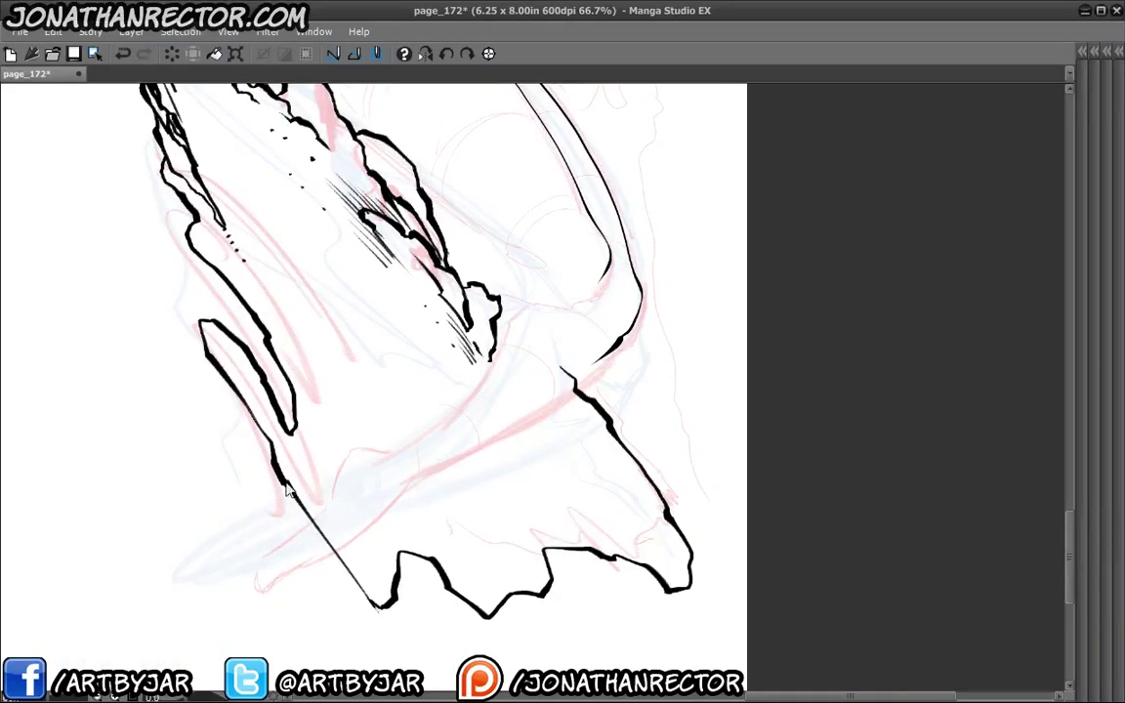
Ink the long ridge from the lower shard down to the rock's base and shade its underside with heavy black strokes.
scroll(273, 475, down, 2)
drag(194, 412, 271, 260)
scroll(279, 209, up, 1)
scroll(307, 299, up, 1)
mouse_move(404, 403)
mouse_down()
mouse_move(347, 304)
mouse_move(632, 577)
mouse_up()
drag(481, 476, 510, 447)
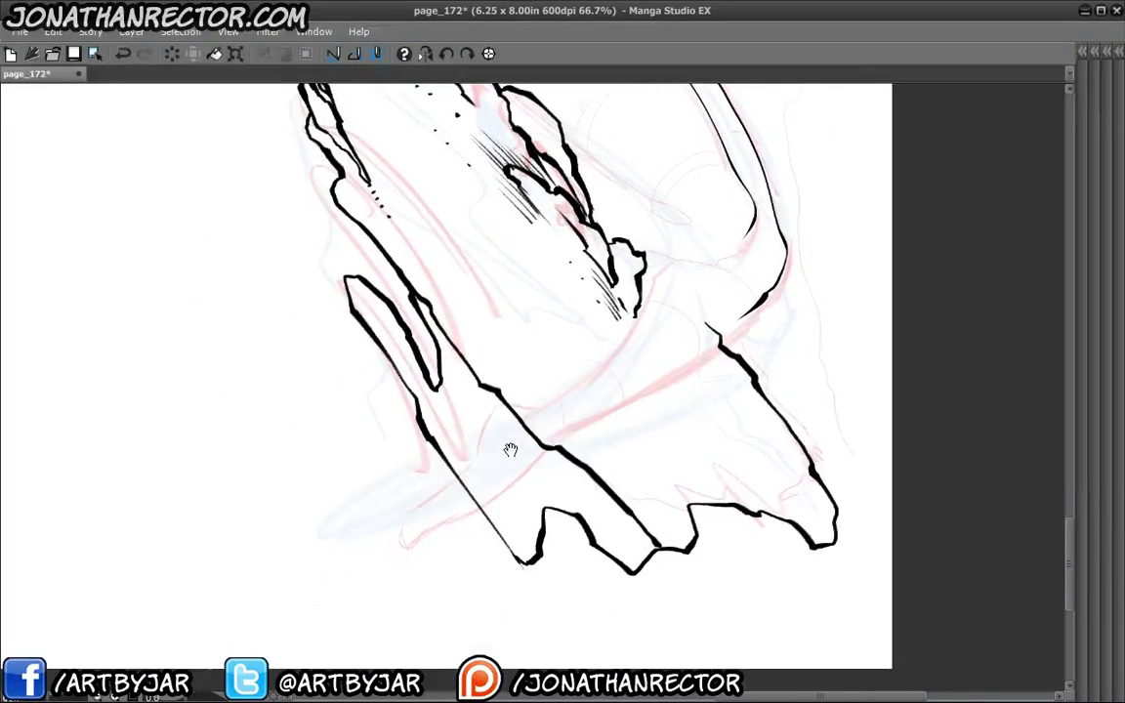
drag(652, 552, 538, 459)
mouse_move(482, 414)
mouse_down()
mouse_move(381, 274)
mouse_move(429, 369)
mouse_move(471, 415)
mouse_move(524, 468)
mouse_move(582, 499)
mouse_up()
mouse_move(528, 471)
mouse_down()
mouse_move(573, 513)
mouse_move(558, 505)
mouse_up()
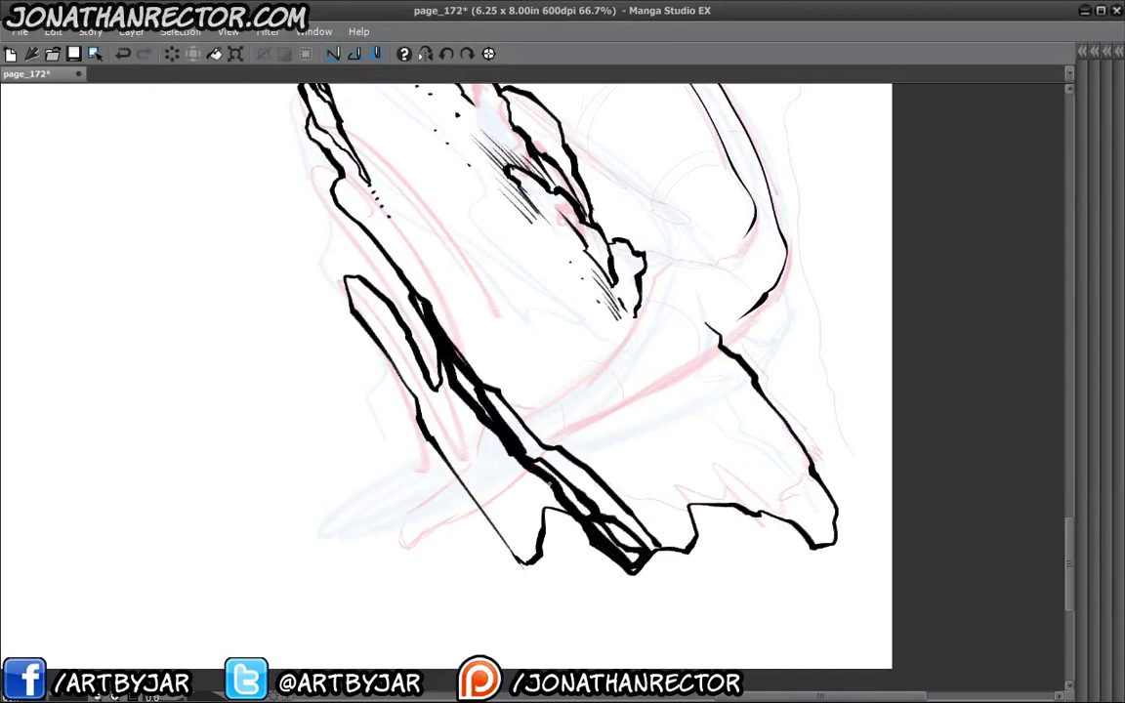
Blacken the lower rock shard and the long ridge with heavy overlapping brush strokes, leaving thin white slivers between the cracks.
mouse_move(500, 455)
mouse_down()
mouse_move(393, 344)
mouse_move(483, 454)
mouse_move(488, 478)
mouse_up()
mouse_move(444, 442)
mouse_down()
mouse_move(488, 498)
mouse_move(314, 259)
mouse_move(391, 342)
mouse_move(348, 279)
mouse_move(449, 471)
mouse_up()
mouse_move(410, 352)
mouse_down()
mouse_move(467, 457)
mouse_move(490, 474)
mouse_move(395, 296)
mouse_move(475, 385)
mouse_move(486, 434)
mouse_move(610, 533)
mouse_up()
drag(439, 364, 292, 252)
drag(396, 342, 547, 479)
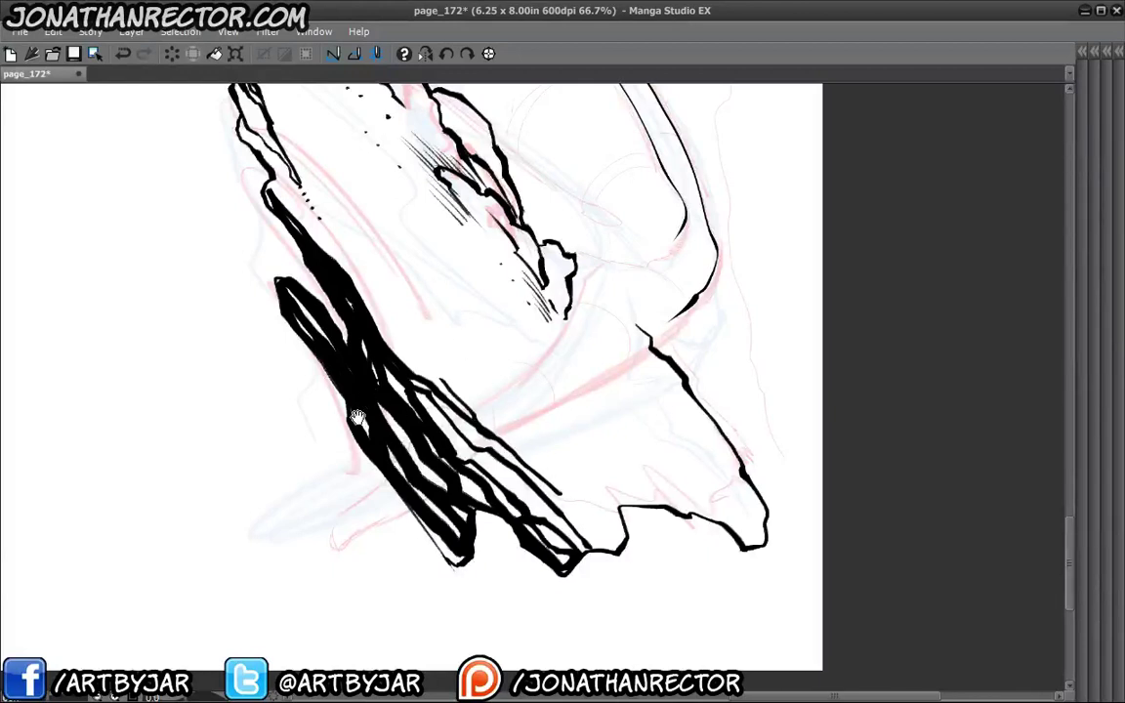
drag(362, 411, 356, 383)
drag(368, 434, 420, 495)
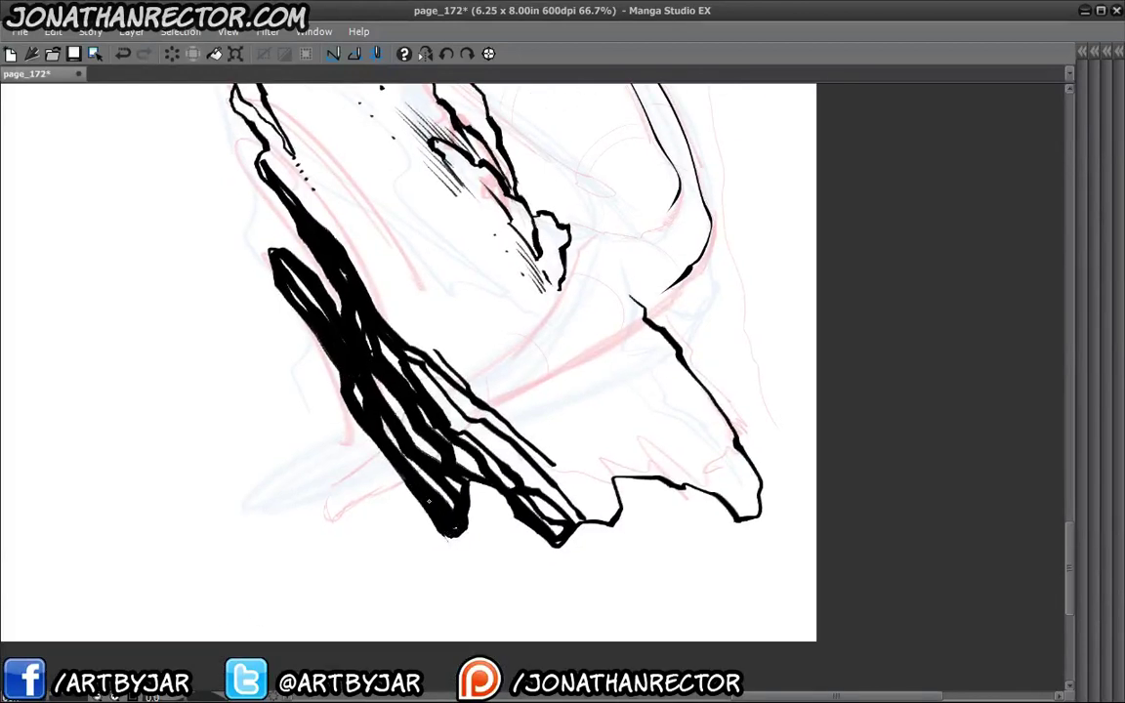
drag(339, 285, 419, 477)
mouse_move(350, 365)
mouse_down()
mouse_move(316, 291)
mouse_move(330, 306)
mouse_up()
drag(379, 369, 445, 445)
mouse_move(451, 453)
mouse_down()
mouse_move(480, 486)
mouse_move(446, 473)
mouse_move(530, 539)
mouse_up()
Mirror the canvas view and examine the whole figure and rock, ending closer on the rock's base.
key(ctrl+minus)
key(ctrl+minus)
drag(322, 381, 228, 395)
mouse_move(343, 468)
mouse_down()
mouse_move(361, 518)
mouse_move(363, 455)
mouse_move(388, 459)
mouse_up()
click(425, 54)
drag(383, 391, 441, 472)
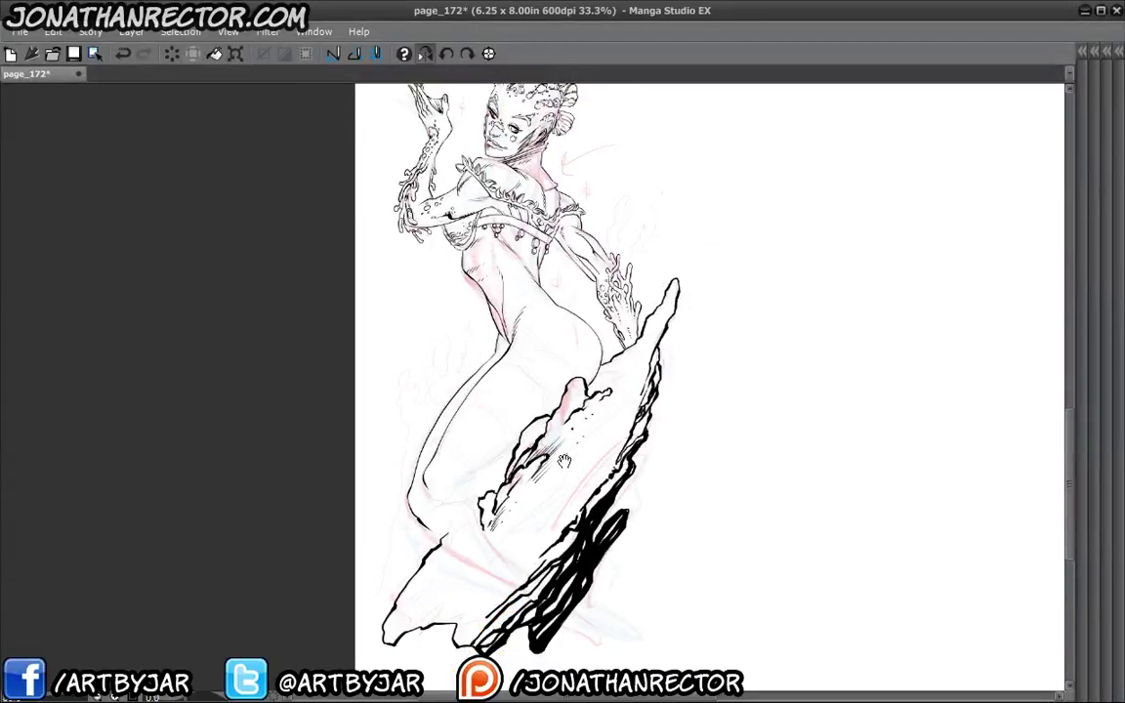
drag(459, 454, 629, 359)
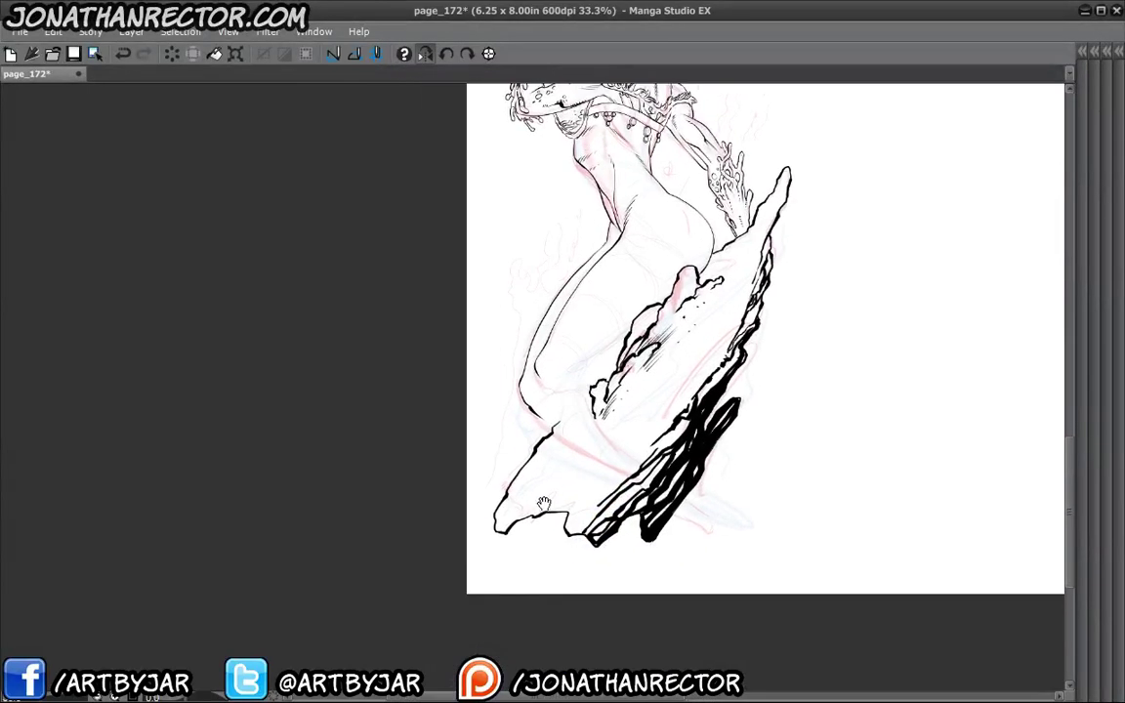
drag(552, 491, 668, 413)
key(ctrl+plus)
drag(910, 250, 765, 319)
mouse_move(606, 480)
mouse_down()
mouse_move(693, 392)
mouse_move(713, 390)
mouse_up()
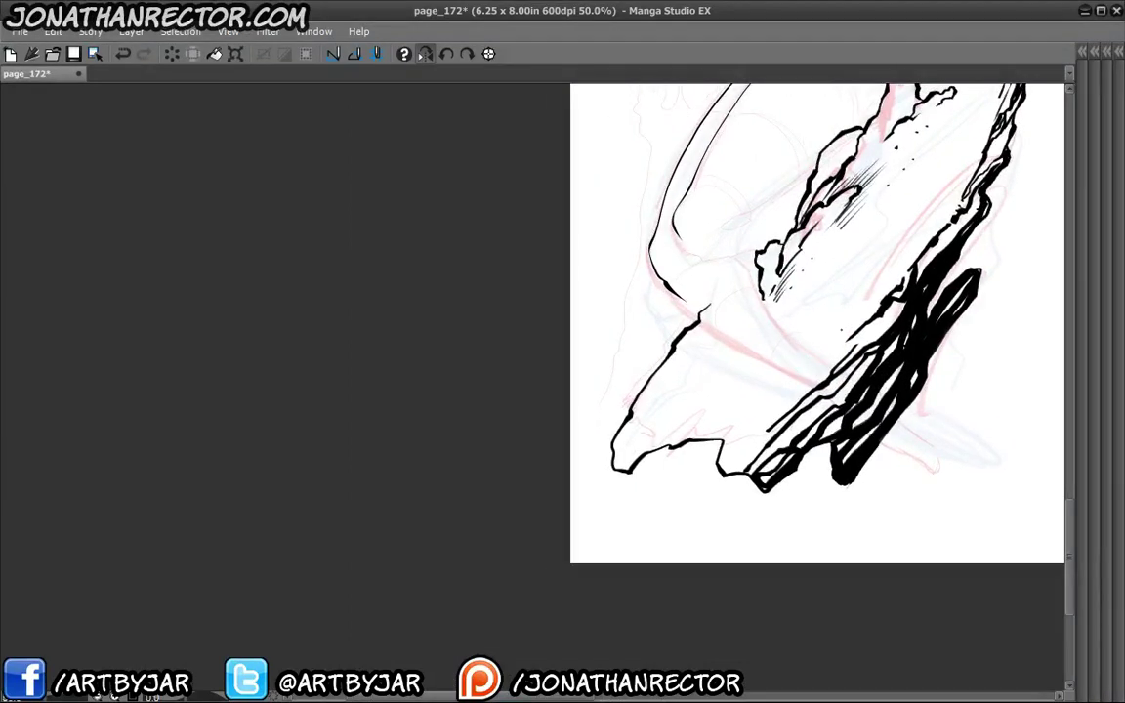
Ink heavy tapering black crack lines from the rock's middle down to its base and lower tip, with small dots along the tip's slope.
drag(846, 340, 811, 370)
drag(798, 384, 775, 403)
mouse_move(678, 422)
mouse_down()
mouse_move(631, 456)
mouse_move(679, 415)
mouse_move(724, 398)
mouse_move(771, 345)
mouse_up()
mouse_move(846, 283)
mouse_down()
mouse_move(812, 324)
mouse_move(801, 324)
mouse_move(820, 318)
mouse_move(635, 444)
mouse_move(727, 415)
mouse_move(769, 383)
mouse_move(935, 192)
mouse_up()
drag(879, 269, 786, 383)
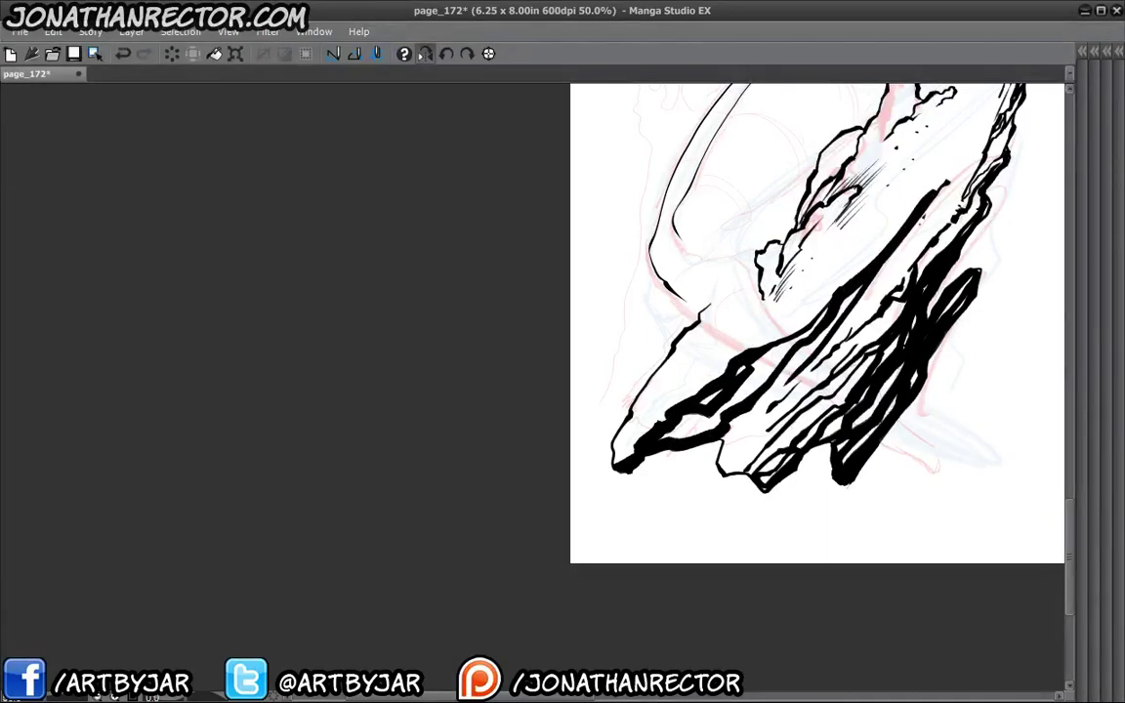
mouse_move(923, 221)
mouse_down()
mouse_move(856, 332)
mouse_move(732, 436)
mouse_move(789, 393)
mouse_move(721, 467)
mouse_move(782, 408)
mouse_up()
mouse_move(589, 389)
mouse_down()
mouse_move(514, 499)
mouse_move(544, 462)
mouse_move(605, 474)
mouse_move(629, 454)
mouse_up()
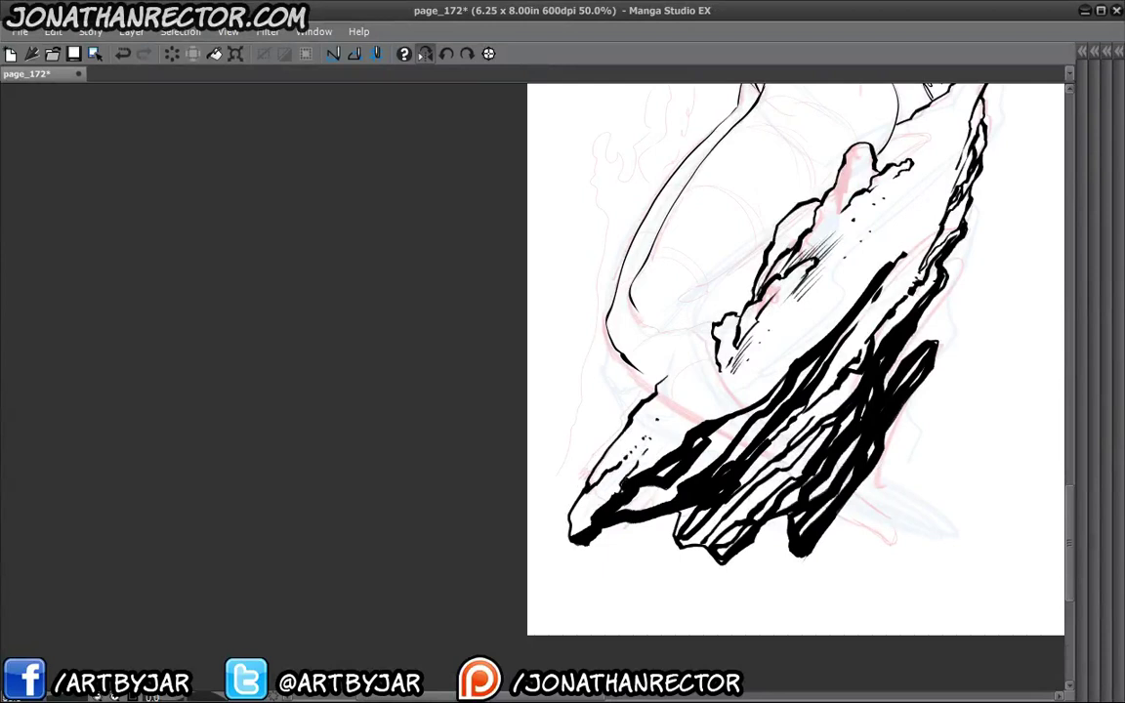
Ink short, jagged crack lines across the open middle face of the rock, above the heavy black ridge.
drag(552, 442, 485, 515)
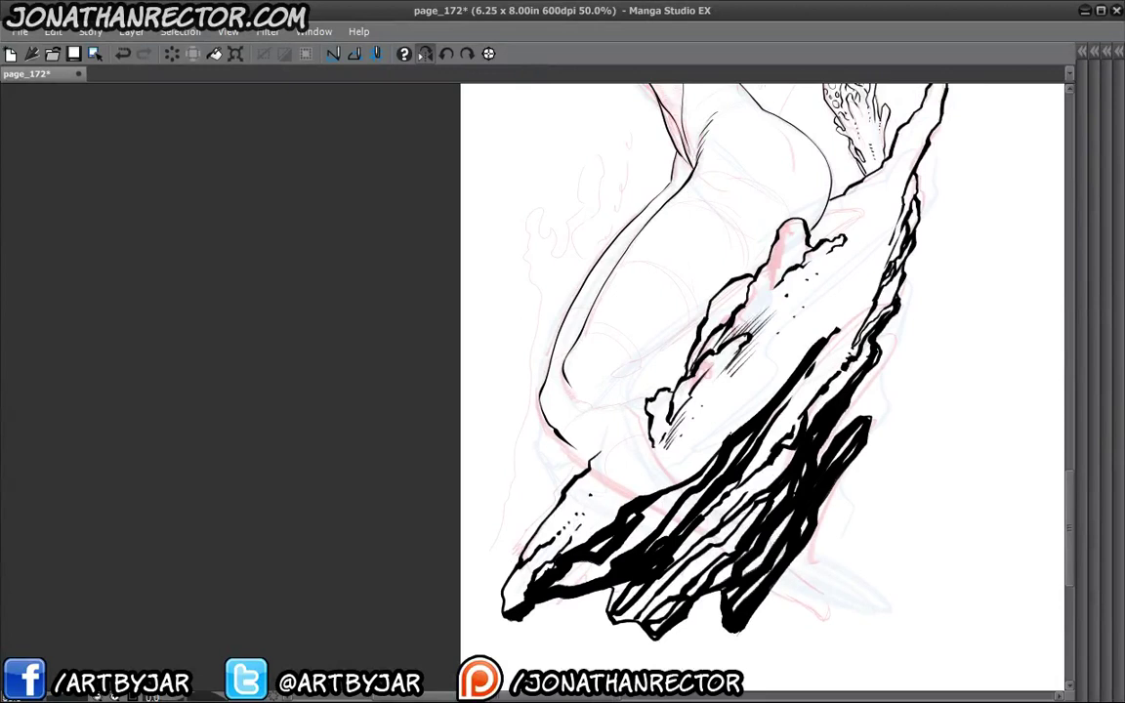
drag(734, 429, 758, 411)
drag(807, 338, 713, 424)
drag(742, 379, 709, 416)
drag(781, 350, 717, 408)
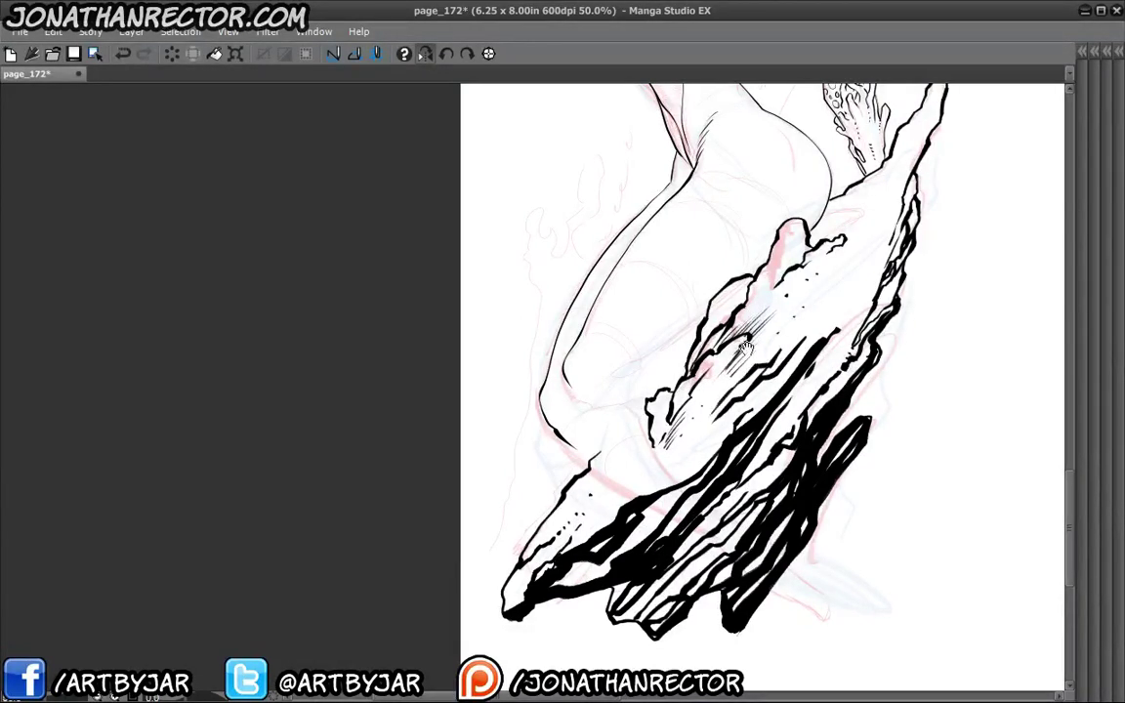
Thicken the upper spire's edge and ink broken crack lines and dots down its face beside the hip.
drag(744, 347, 655, 433)
drag(853, 174, 803, 292)
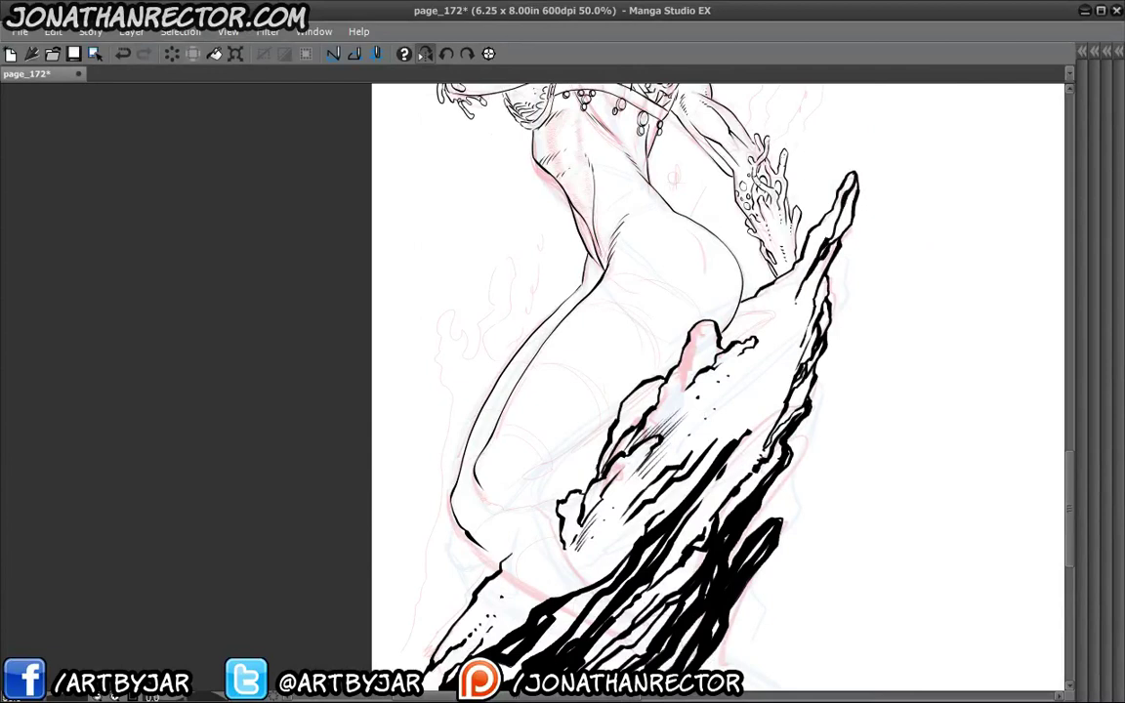
drag(840, 235, 786, 335)
mouse_move(822, 288)
mouse_down()
mouse_move(797, 348)
mouse_move(771, 367)
mouse_up()
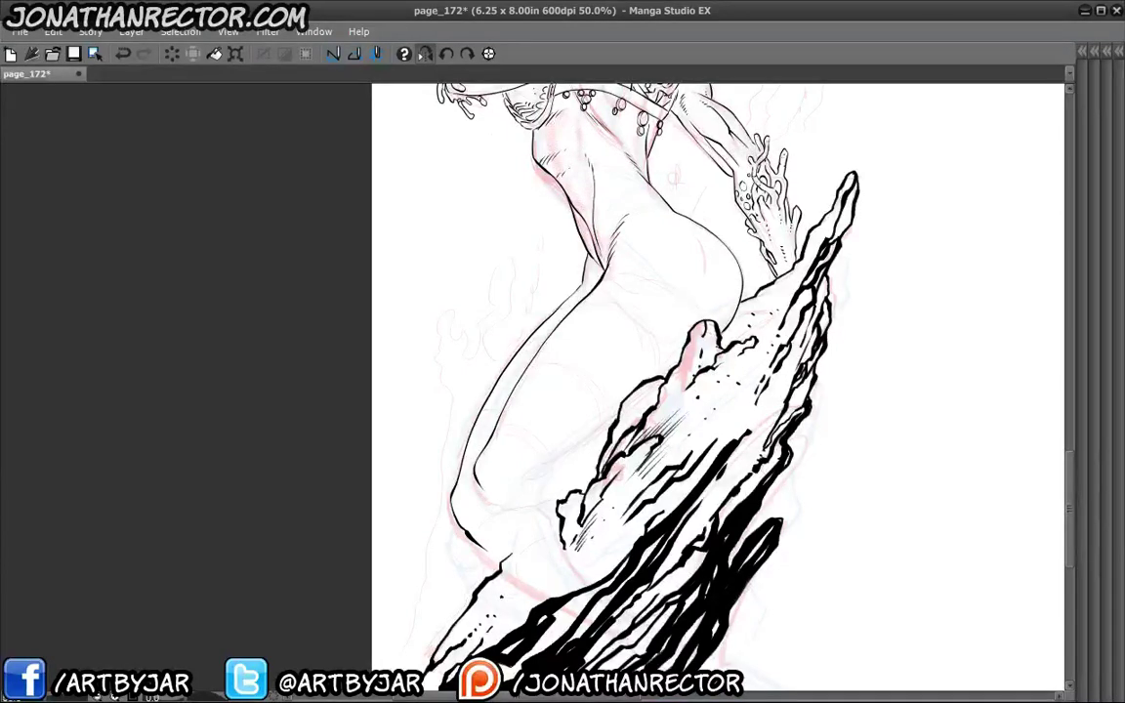
Return the canvas to its unmirrored view and check the whole figure with the shaded rock.
drag(585, 446, 601, 371)
drag(409, 208, 409, 241)
click(424, 56)
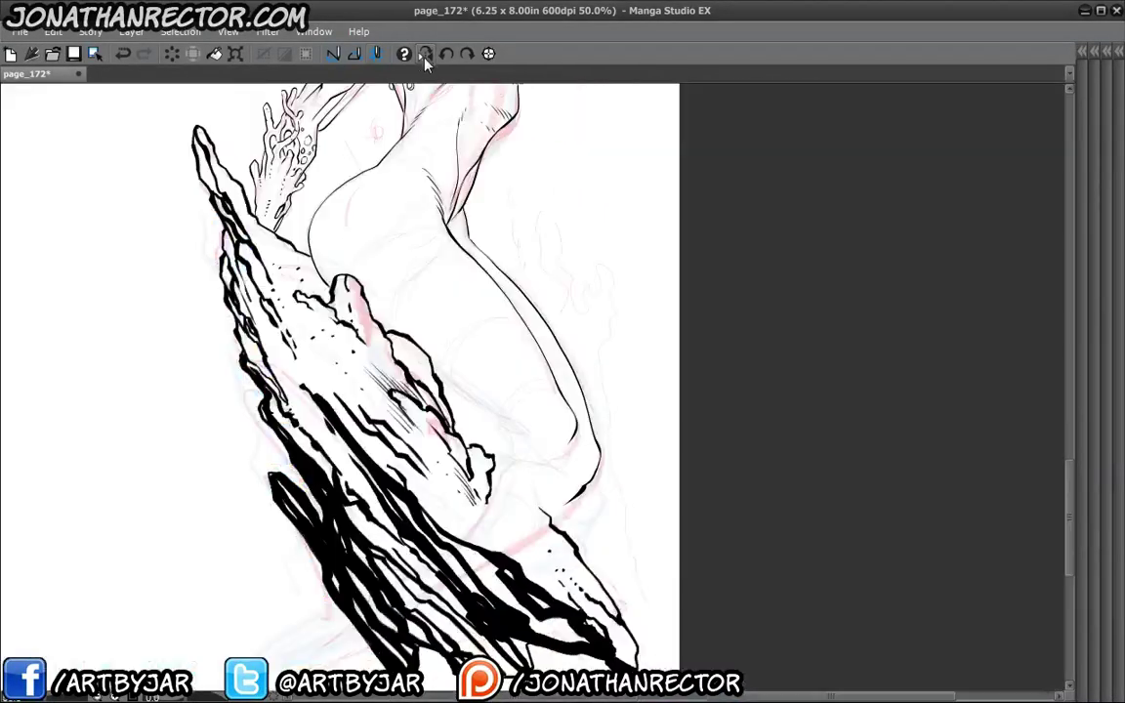
scroll(200, 439, down, 2)
drag(190, 490, 221, 530)
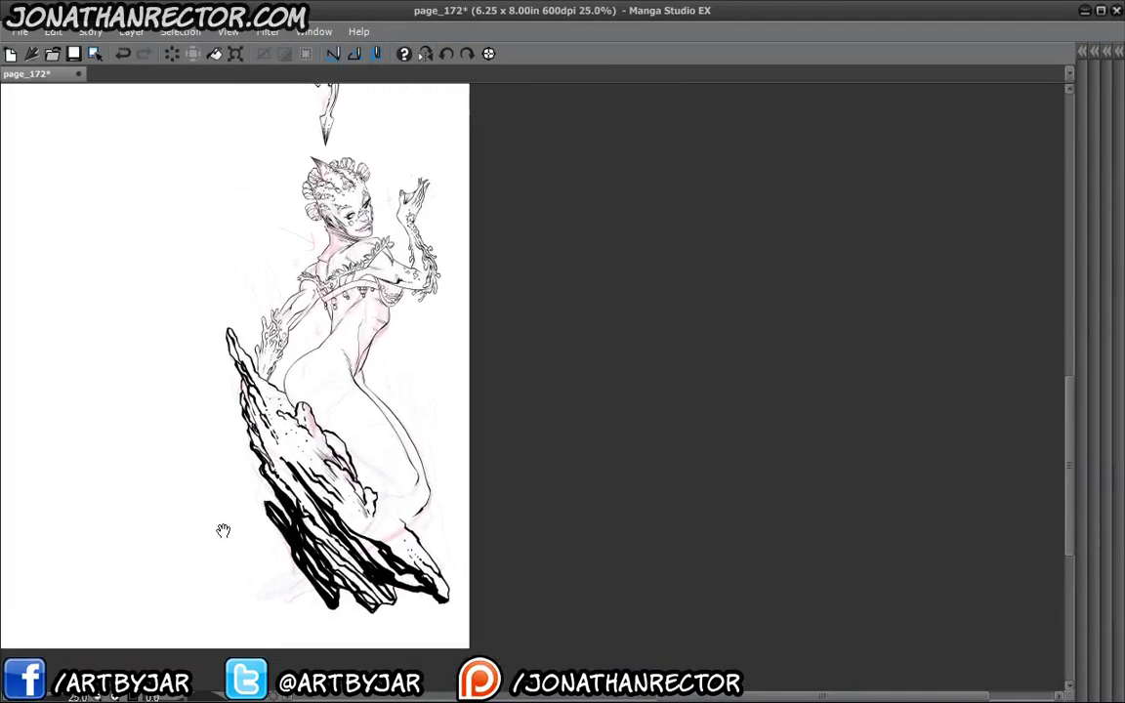
drag(125, 377, 143, 343)
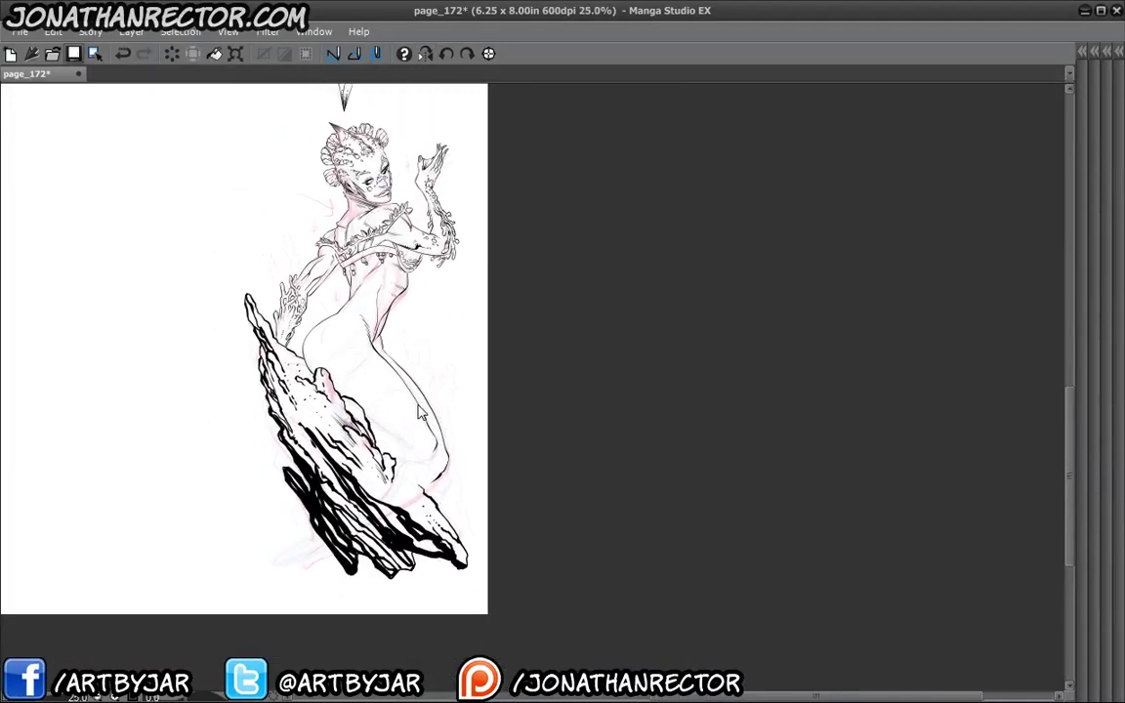
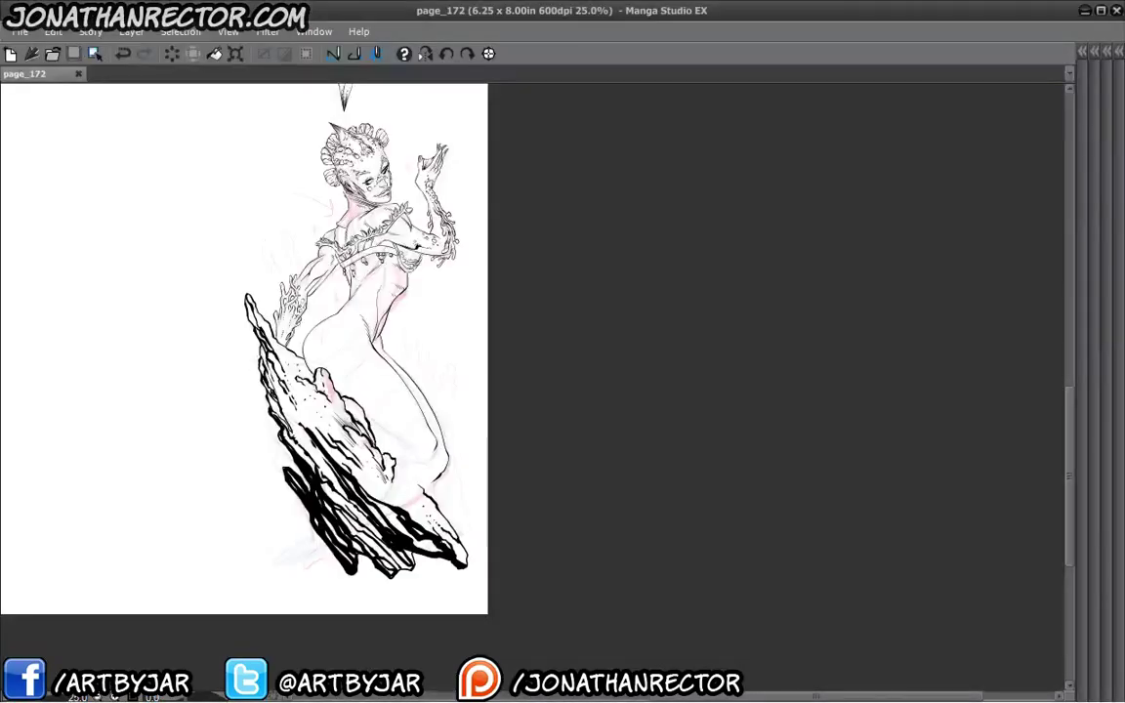
Switch from the rough brush to the Mapping pen for fine detail on the rock face beside the hip.
drag(318, 249, 344, 297)
key(Tab)
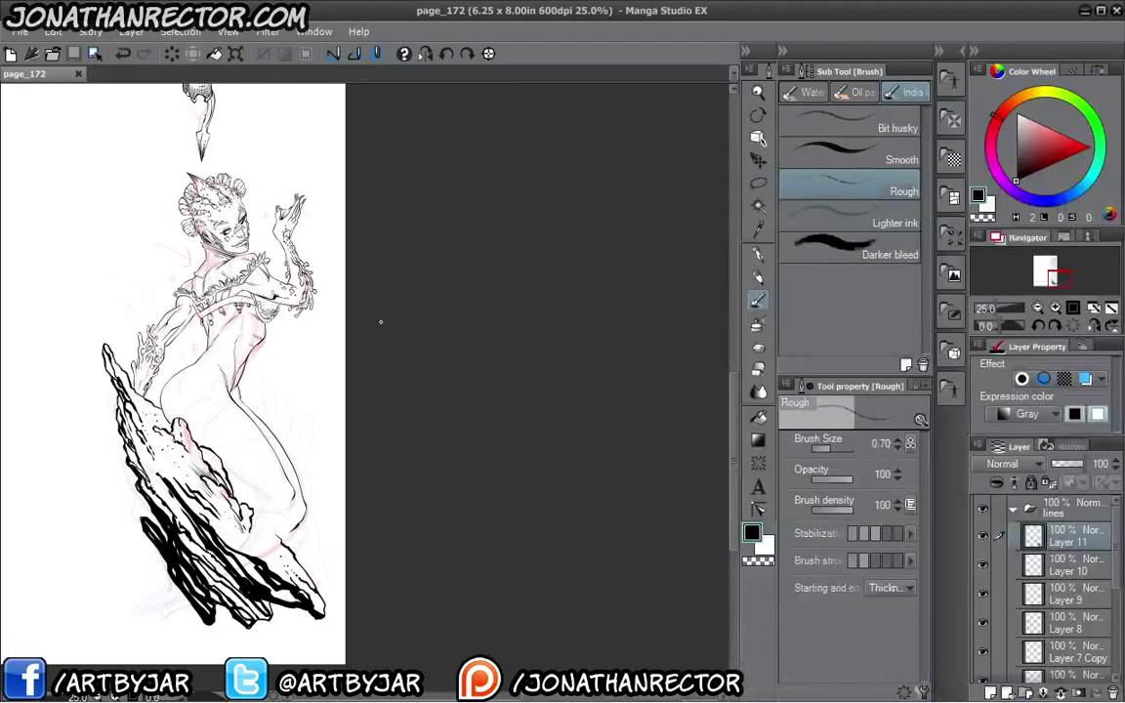
key(p)
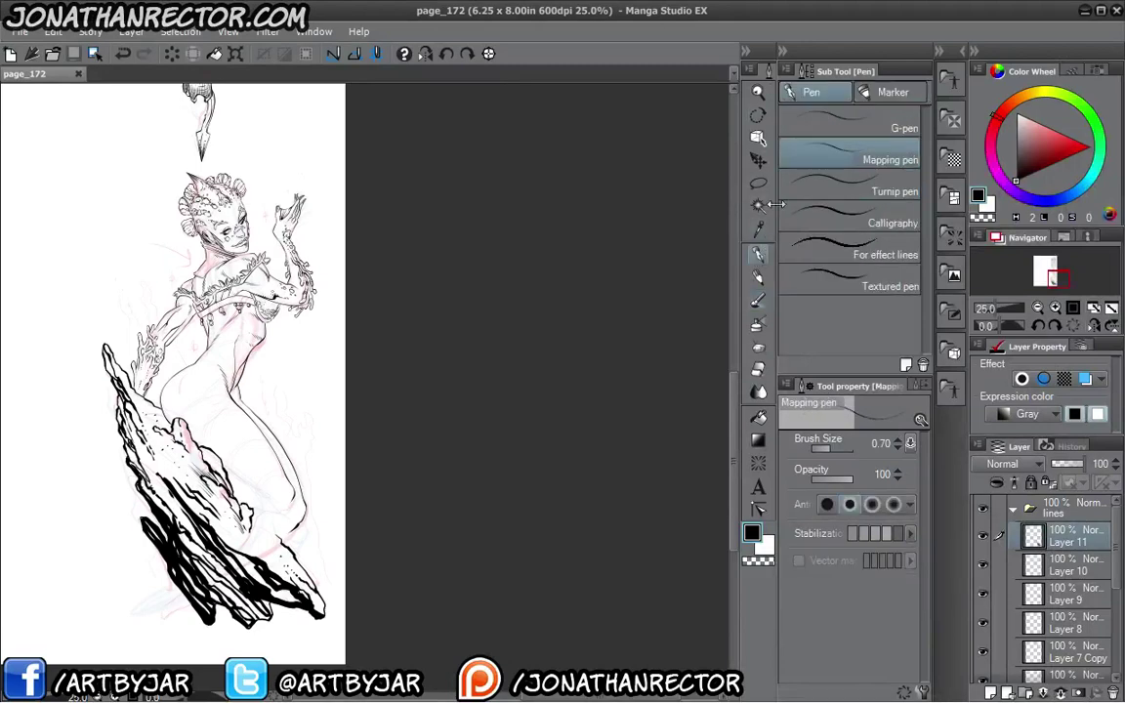
key(Tab)
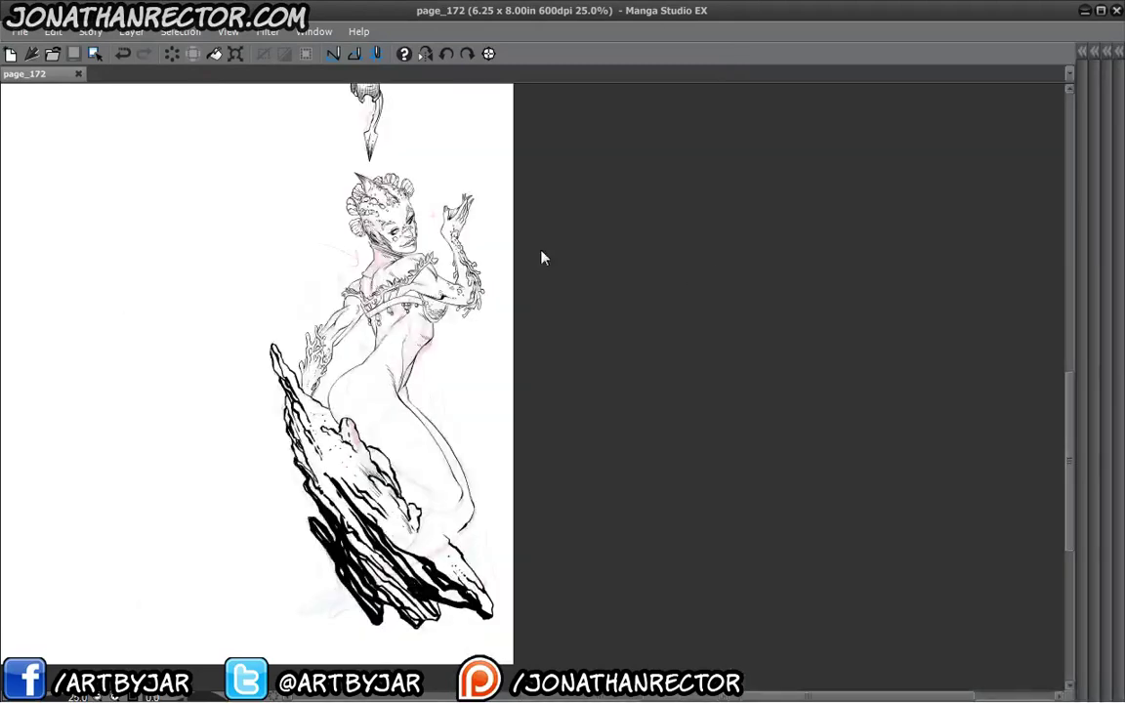
scroll(541, 250, up, 3)
drag(196, 473, 739, 105)
drag(654, 461, 564, 348)
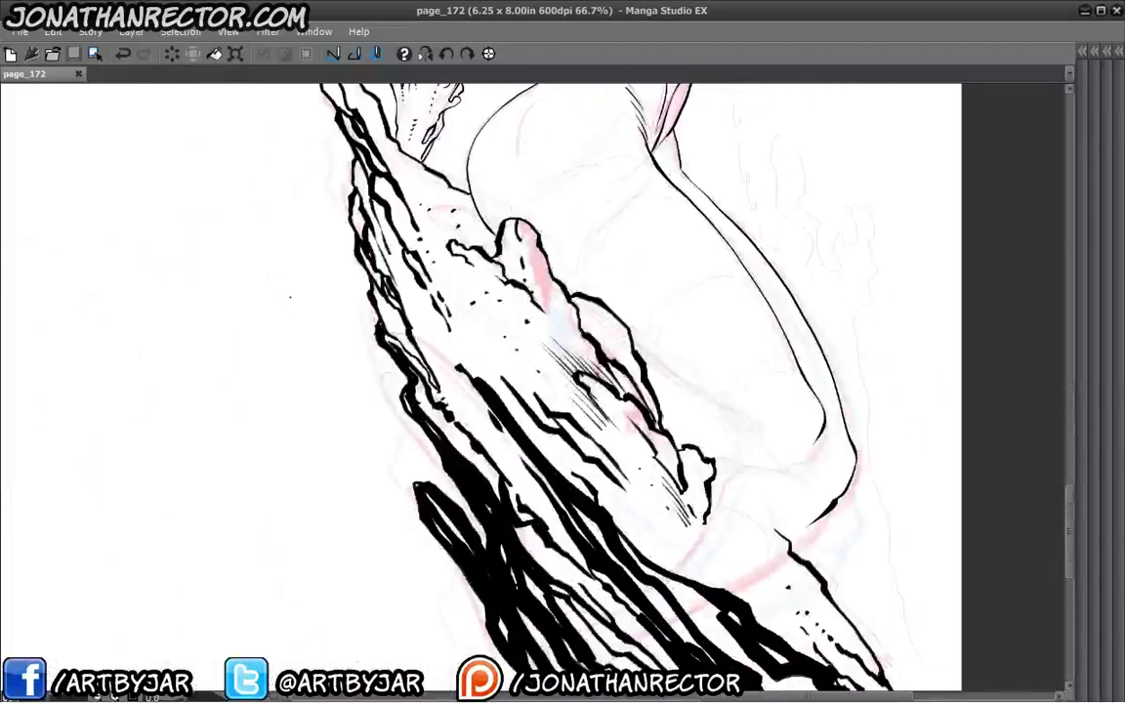
scroll(291, 298, up, 1)
mouse_move(537, 402)
mouse_down()
mouse_move(477, 349)
mouse_move(502, 461)
mouse_up()
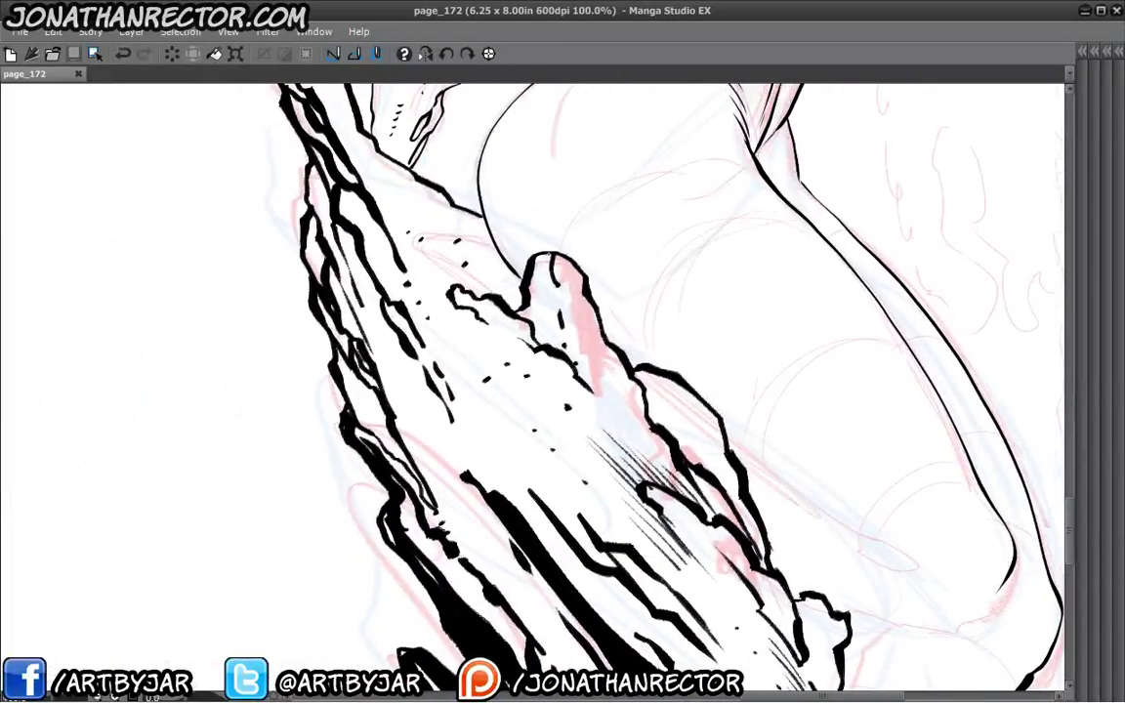
Ink the dividing line down the rounded rock knob by the hip, with thin cross-contour lines, small dots and a dark base.
drag(554, 274, 568, 336)
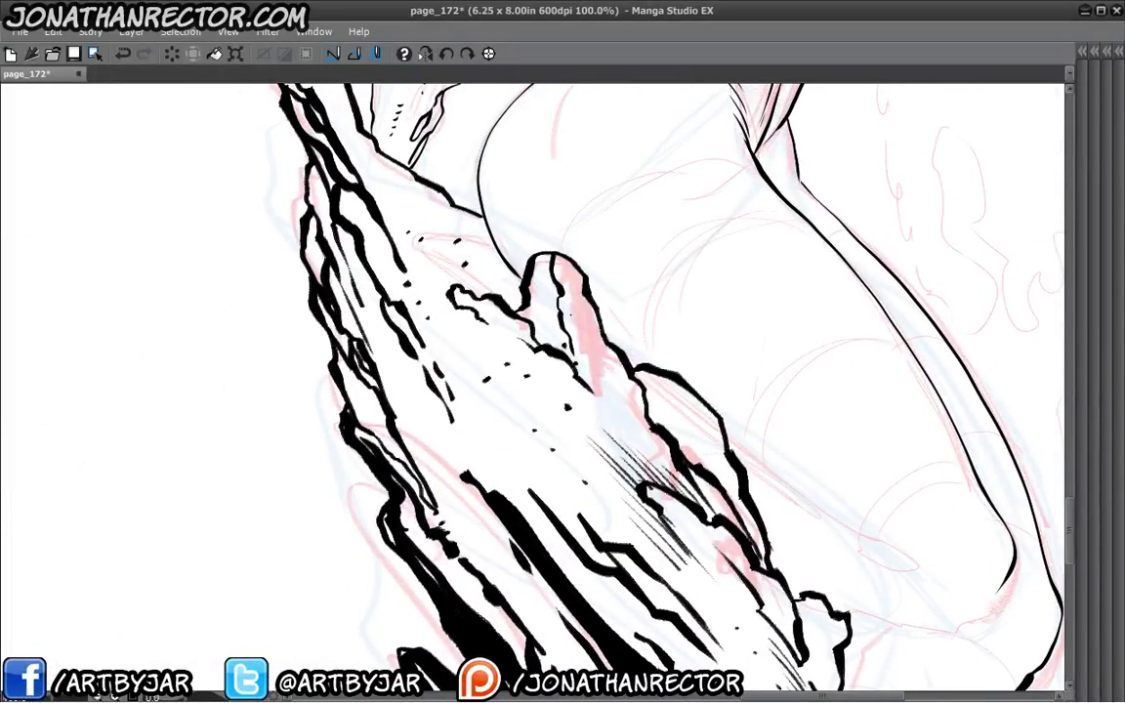
drag(512, 245, 591, 218)
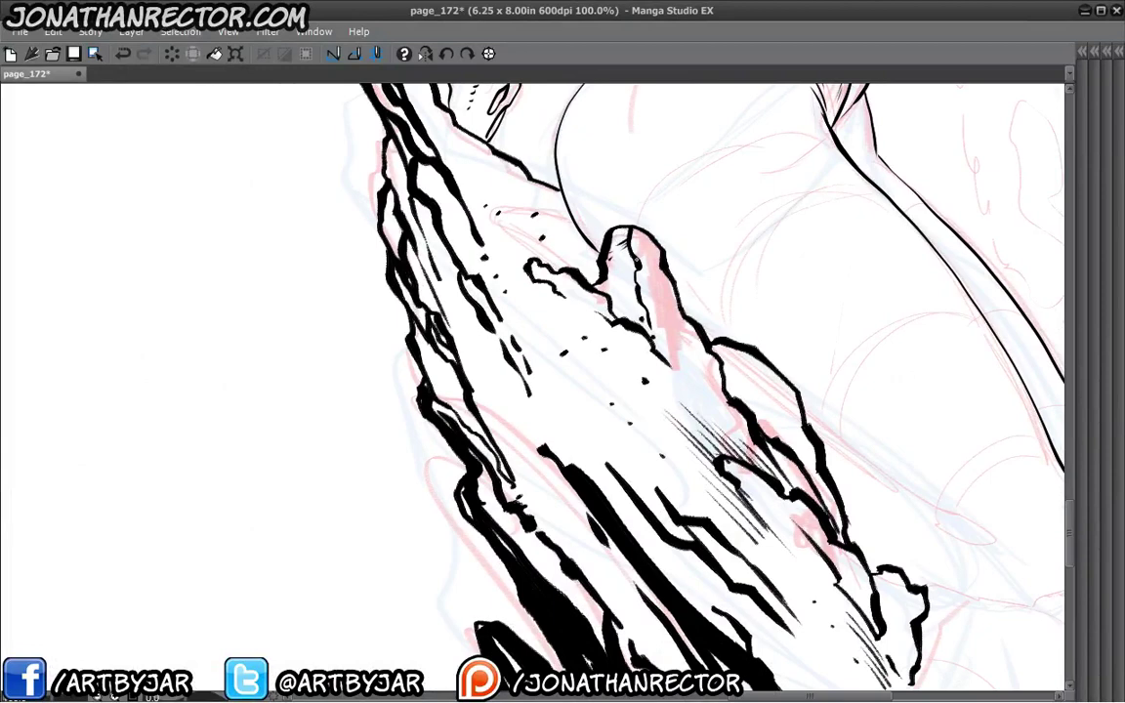
mouse_move(604, 278)
mouse_down()
mouse_move(636, 260)
mouse_move(637, 287)
mouse_up()
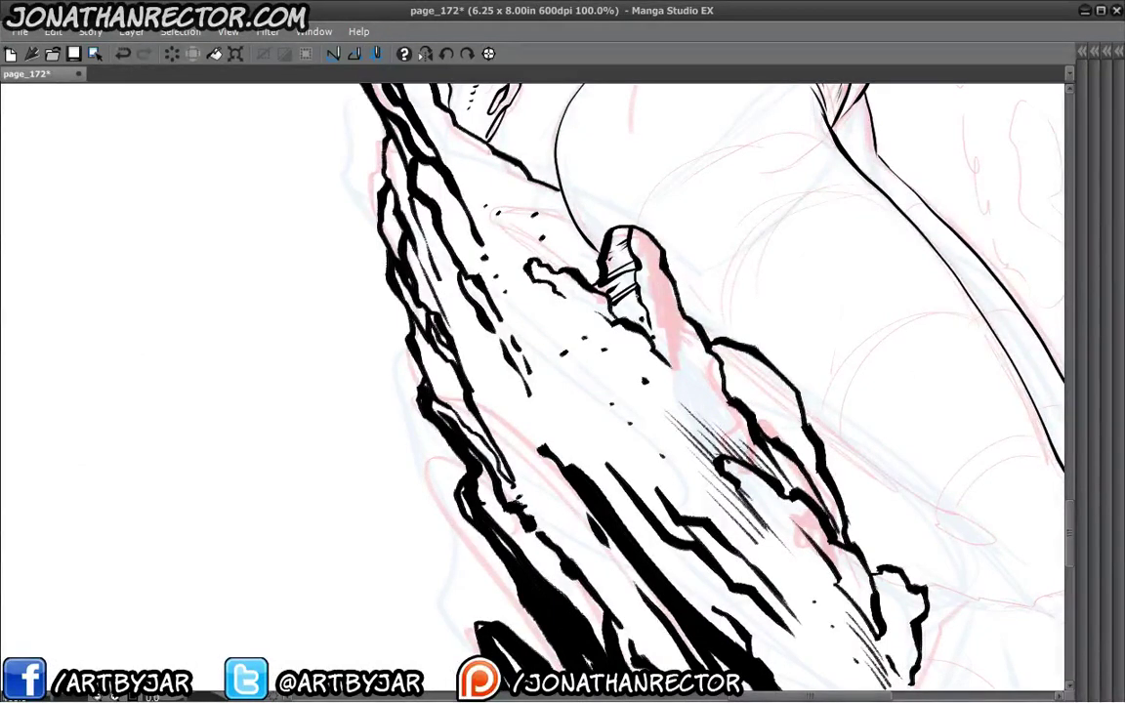
mouse_move(576, 332)
mouse_down()
mouse_move(451, 365)
mouse_move(528, 350)
mouse_up()
drag(513, 356, 527, 367)
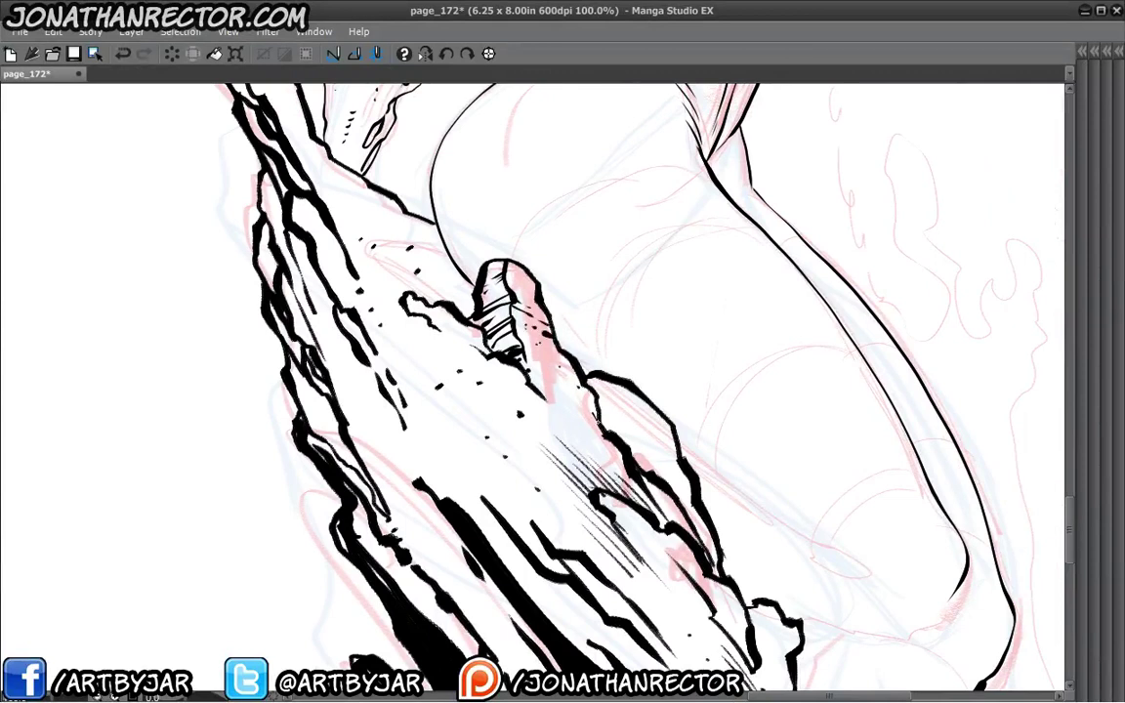
Hatch the rock just below the knob and ink facet lines and dark accents inside the ledge beside the thigh.
drag(590, 414, 600, 425)
mouse_move(580, 400)
mouse_down()
mouse_move(595, 424)
mouse_move(583, 414)
mouse_up()
drag(560, 393, 577, 411)
drag(620, 386, 656, 464)
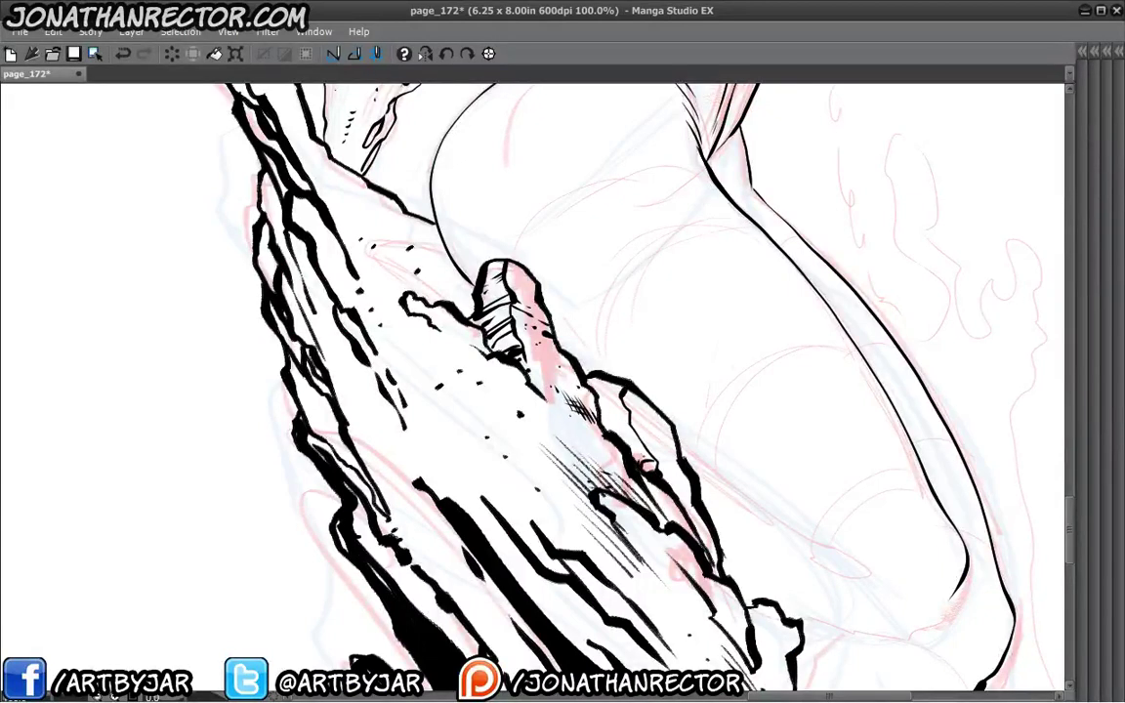
mouse_move(629, 410)
mouse_down()
mouse_move(602, 429)
mouse_move(605, 418)
mouse_up()
mouse_move(575, 371)
mouse_down()
mouse_move(602, 405)
mouse_move(598, 368)
mouse_up()
Add rows of small dots and short ticks along the crack lines on the rock's middle face.
key(ctrl+minus)
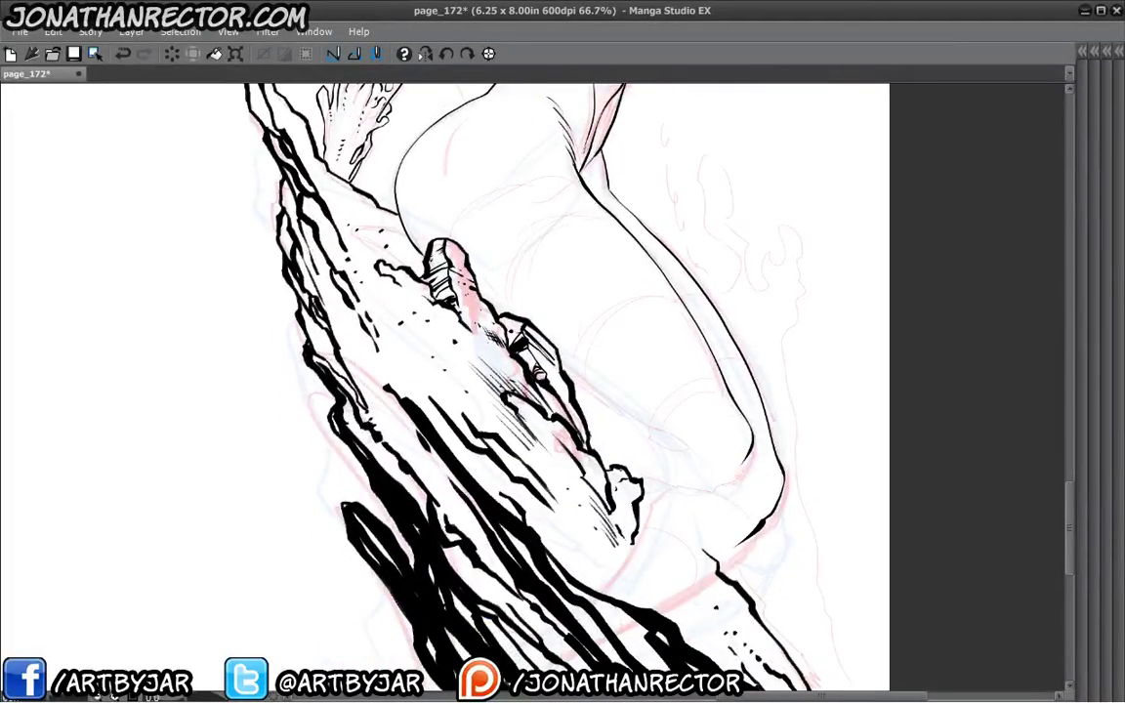
drag(374, 351, 411, 373)
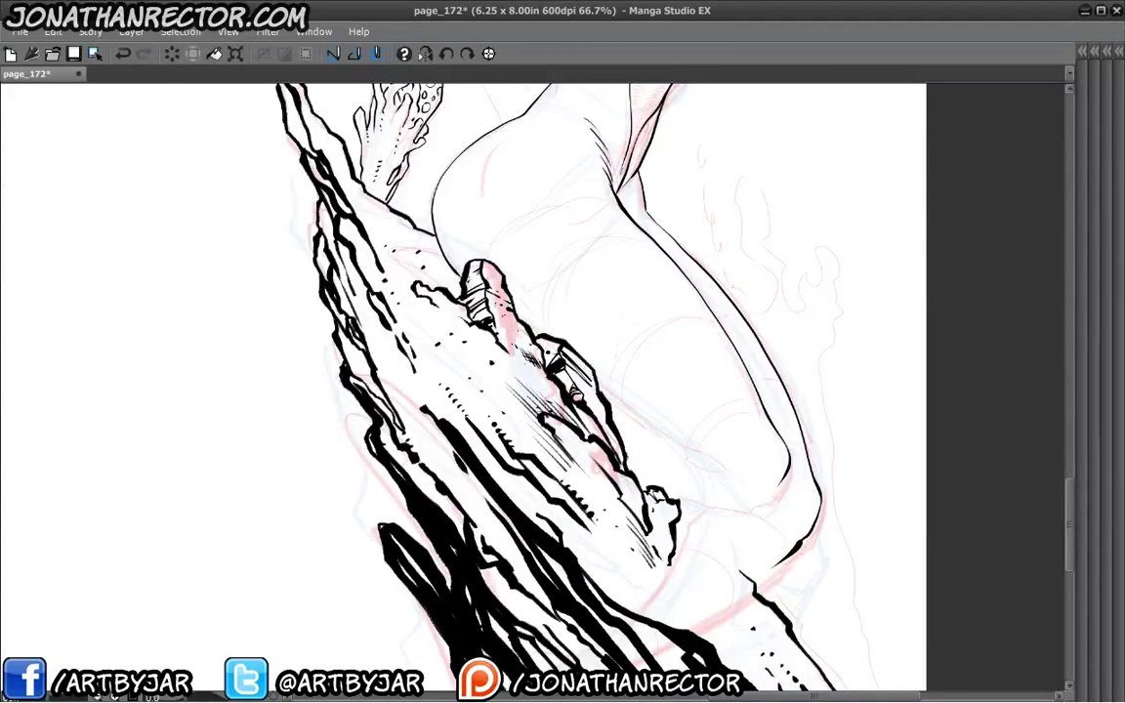
drag(581, 540, 446, 376)
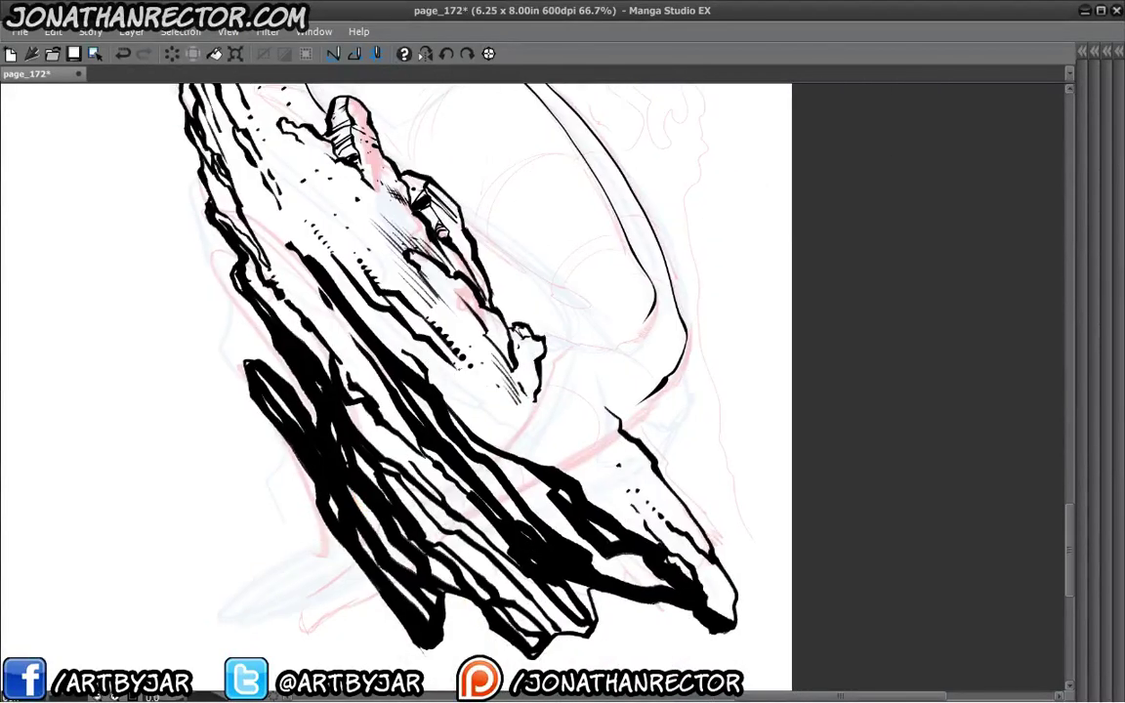
drag(366, 427, 403, 451)
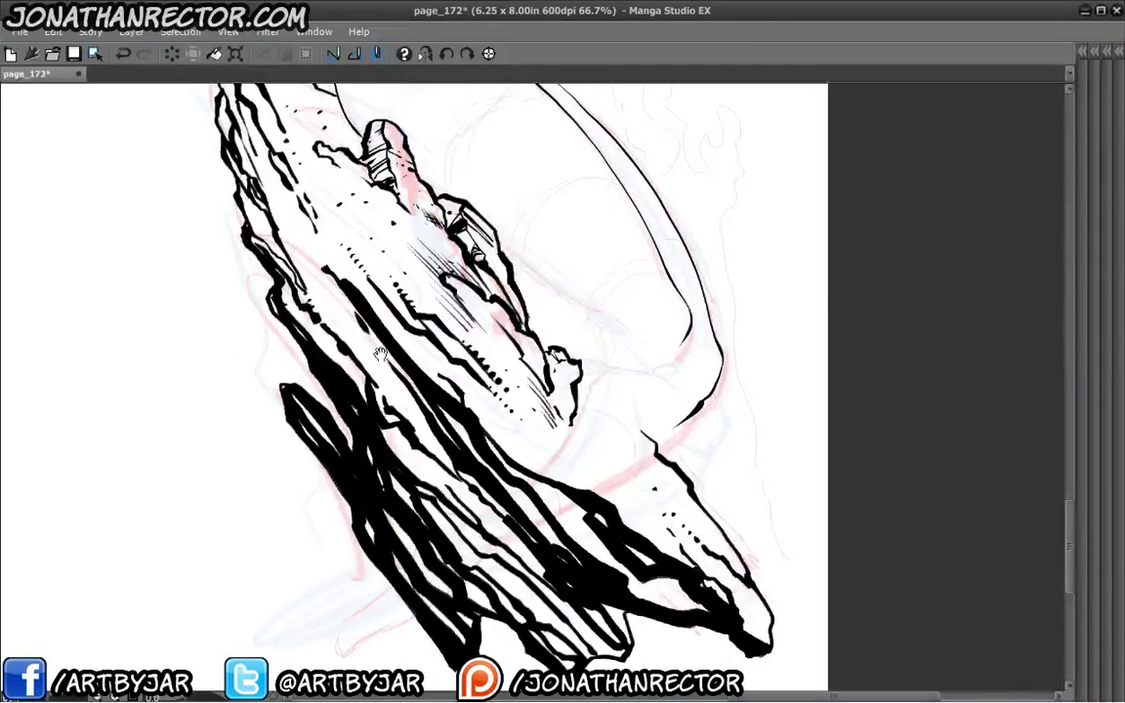
drag(372, 453, 434, 411)
drag(398, 343, 449, 379)
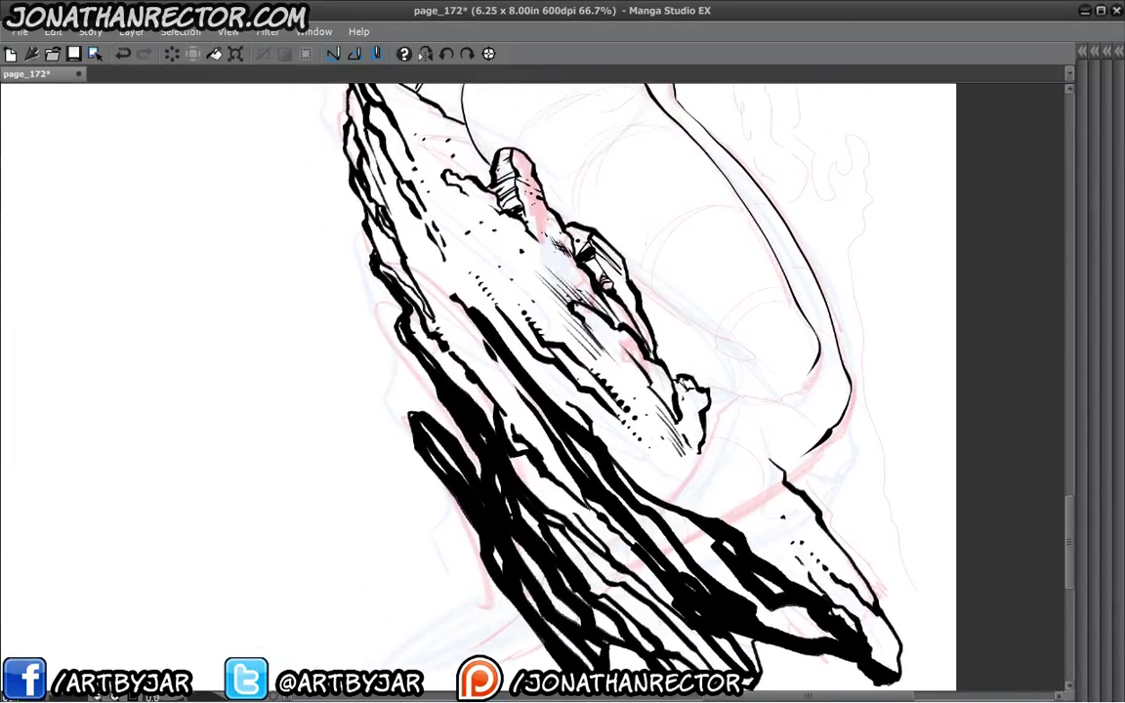
Hatch the rock's lower tip with fine parallel lines along its outer slope, on the dark ridge and inside the tip's white hollow.
drag(780, 575, 528, 384)
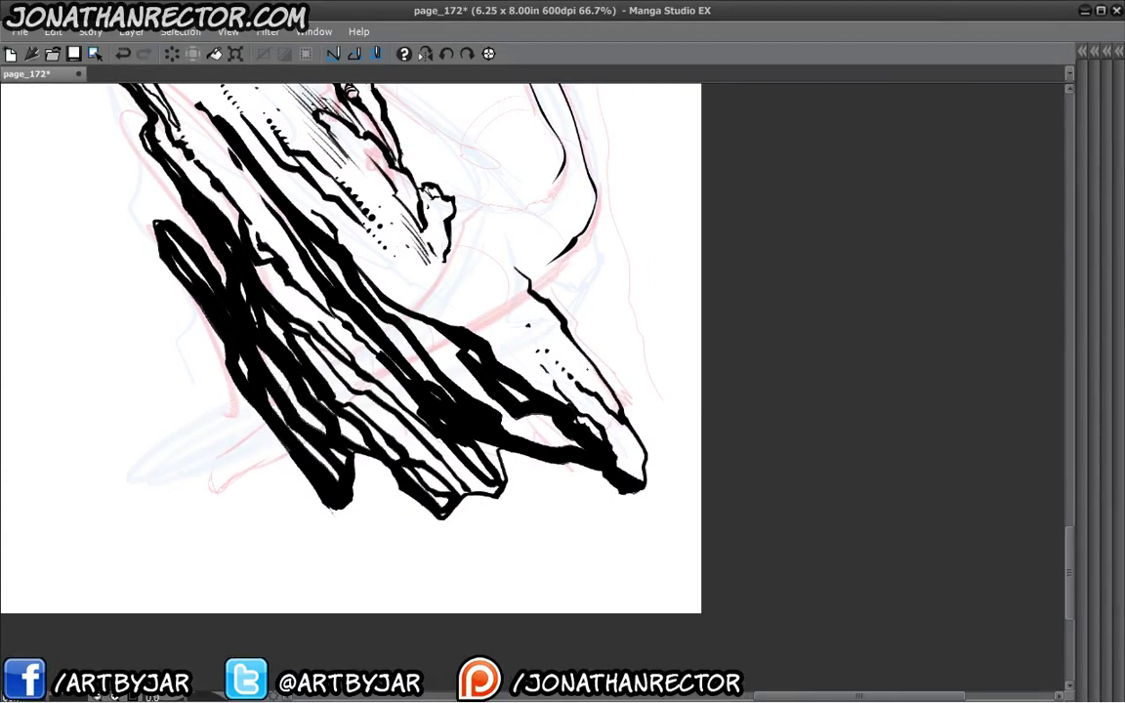
mouse_move(590, 371)
mouse_down()
mouse_move(623, 418)
mouse_move(600, 398)
mouse_up()
drag(562, 359, 641, 474)
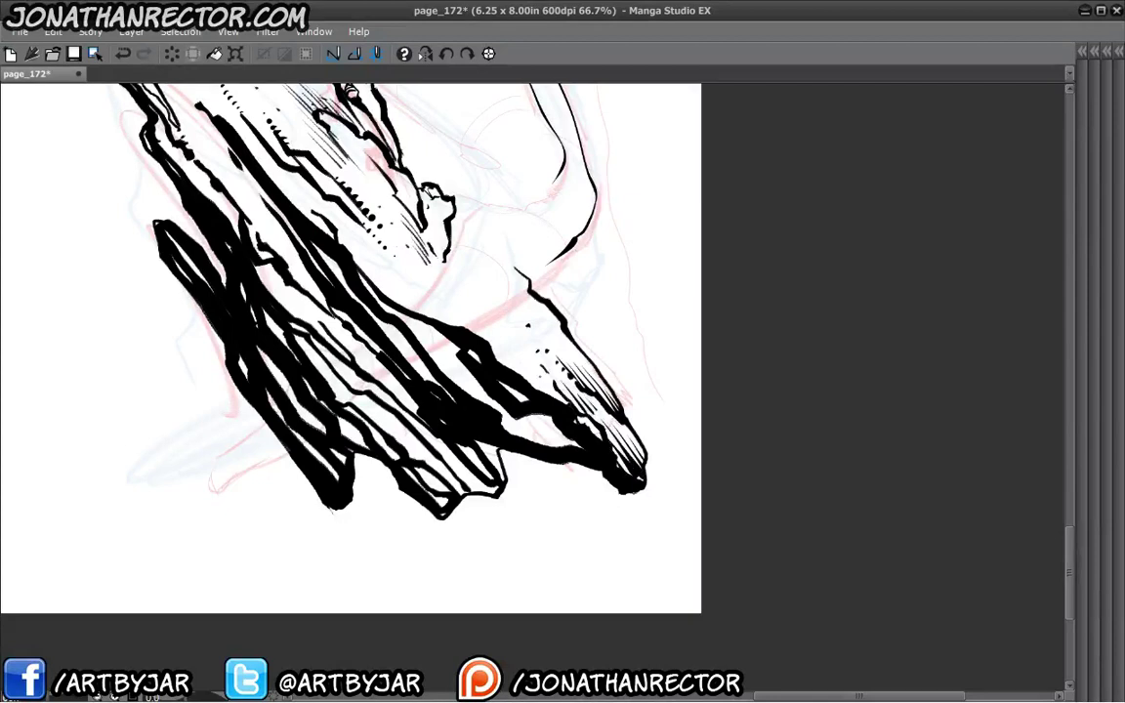
mouse_move(512, 348)
mouse_down()
mouse_move(571, 395)
mouse_move(494, 343)
mouse_up()
mouse_move(569, 421)
mouse_down()
mouse_move(598, 453)
mouse_move(590, 450)
mouse_up()
drag(549, 420, 585, 453)
drag(542, 424, 574, 457)
drag(535, 428, 555, 447)
drag(366, 90, 395, 117)
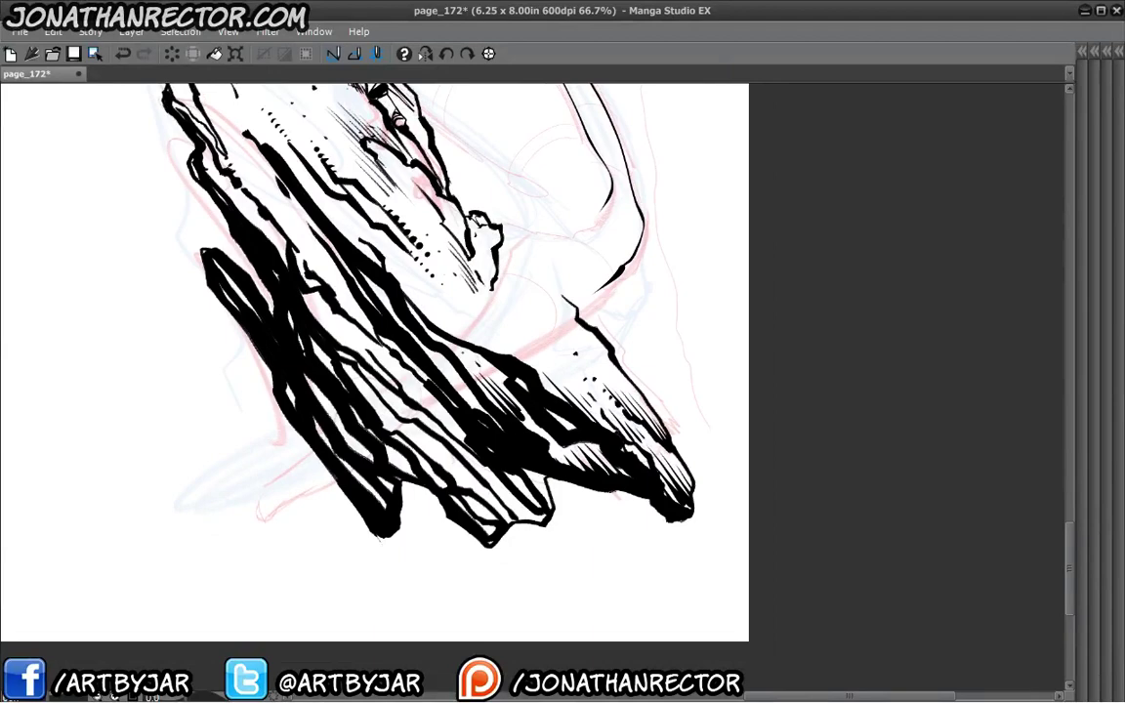
drag(417, 348, 451, 390)
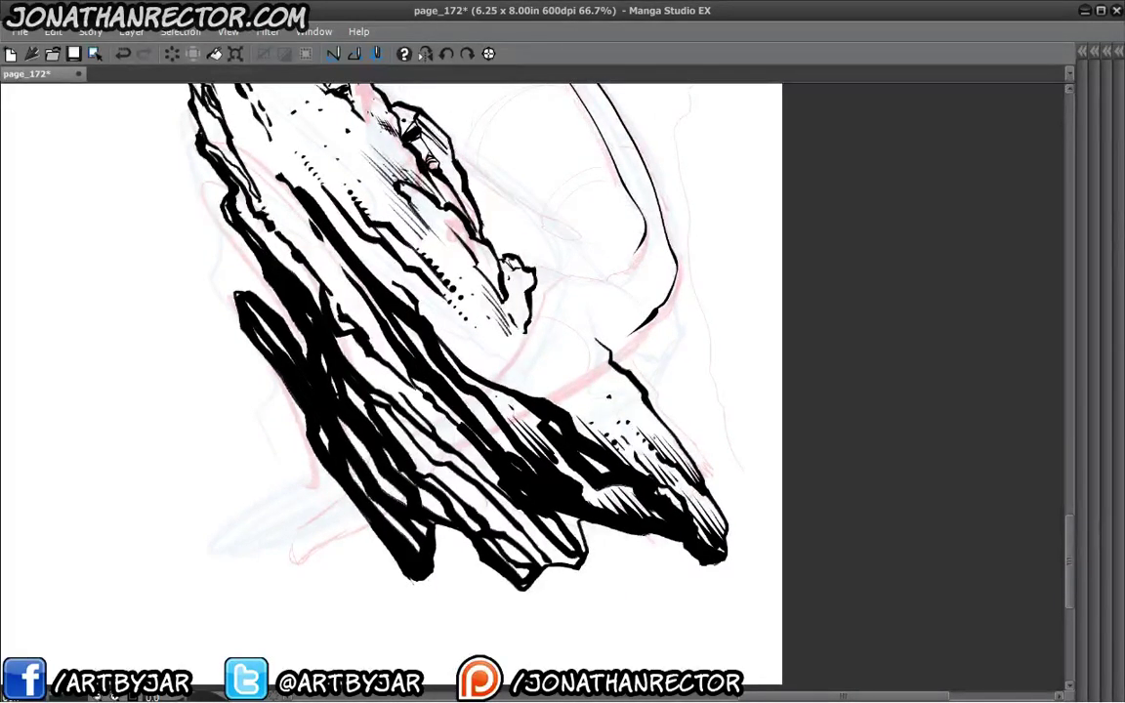
drag(368, 443, 414, 509)
drag(384, 411, 416, 366)
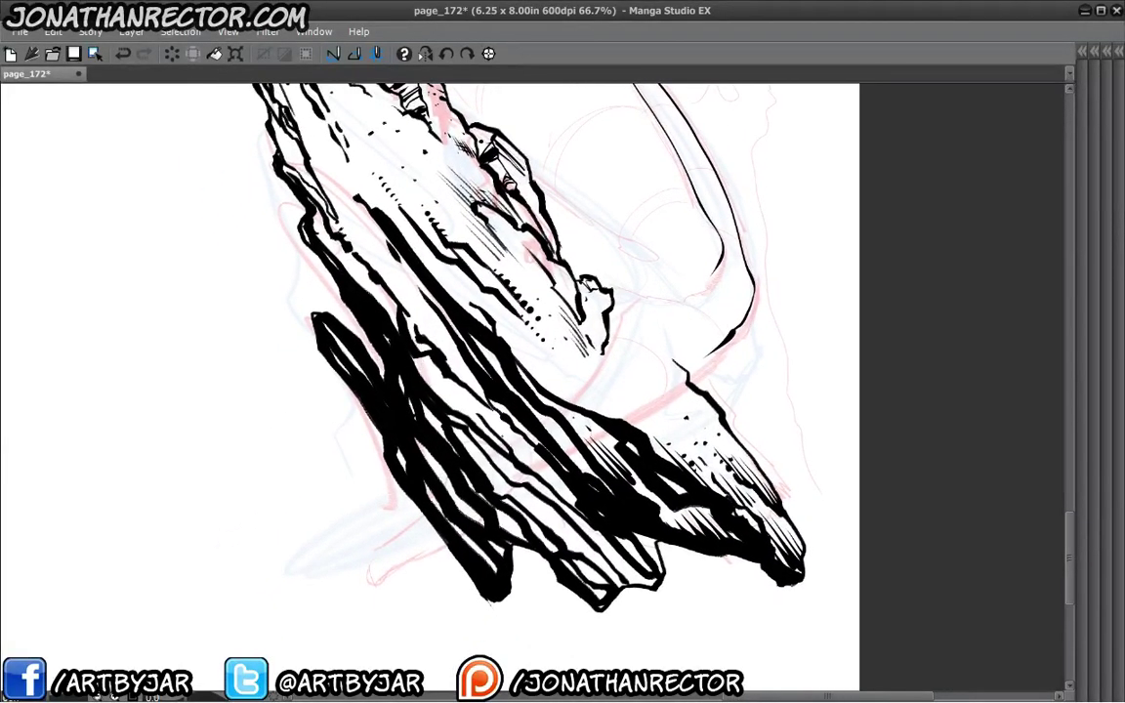
drag(486, 433, 490, 380)
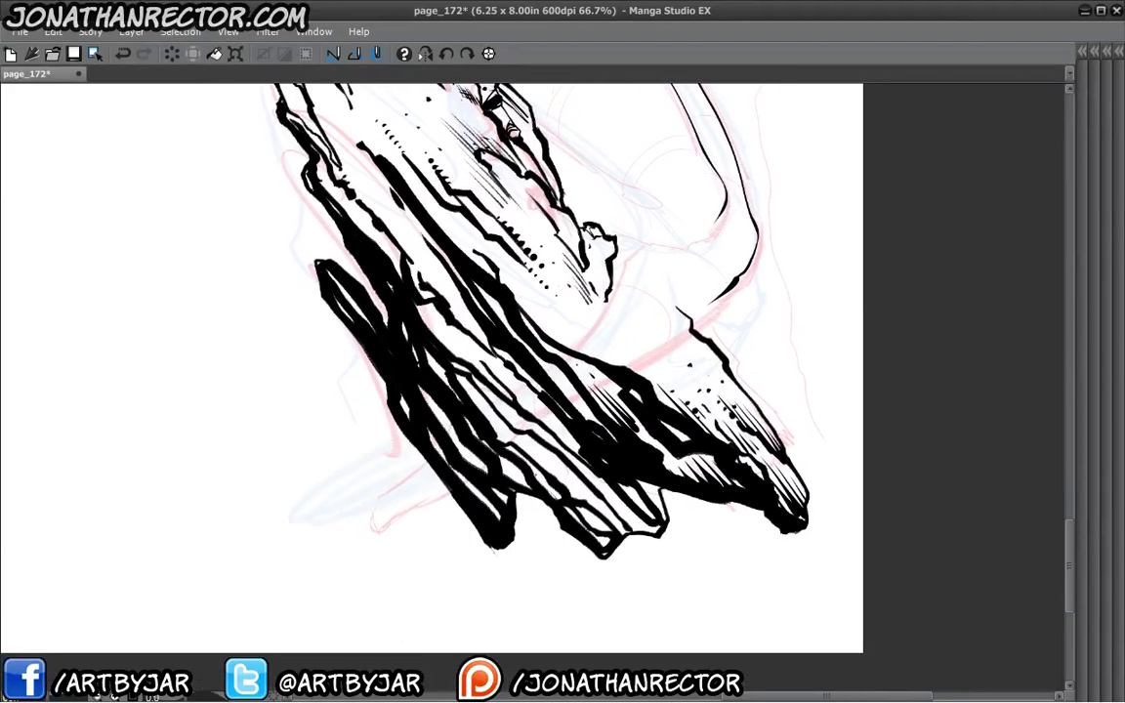
mouse_move(530, 463)
mouse_down()
mouse_move(585, 530)
mouse_move(611, 531)
mouse_up()
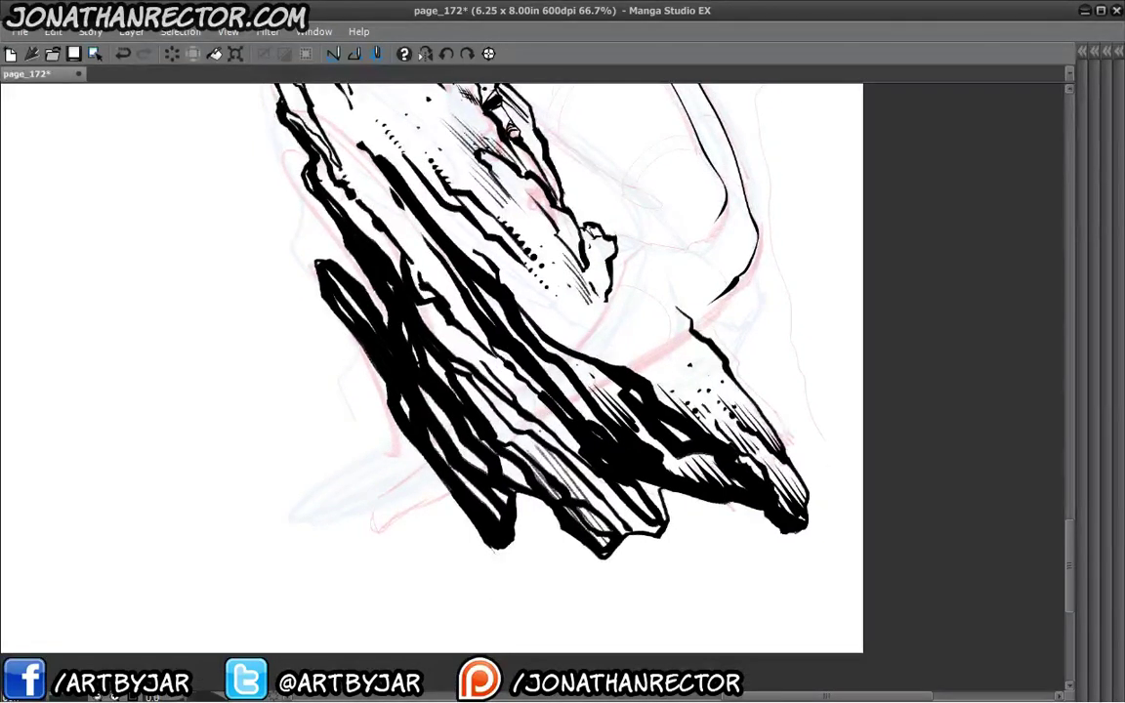
drag(484, 386, 502, 403)
mouse_move(513, 424)
mouse_down()
mouse_move(565, 484)
mouse_move(542, 443)
mouse_up()
drag(480, 400, 562, 481)
mouse_move(511, 406)
mouse_down()
mouse_move(540, 442)
mouse_move(539, 478)
mouse_up()
drag(476, 416, 505, 450)
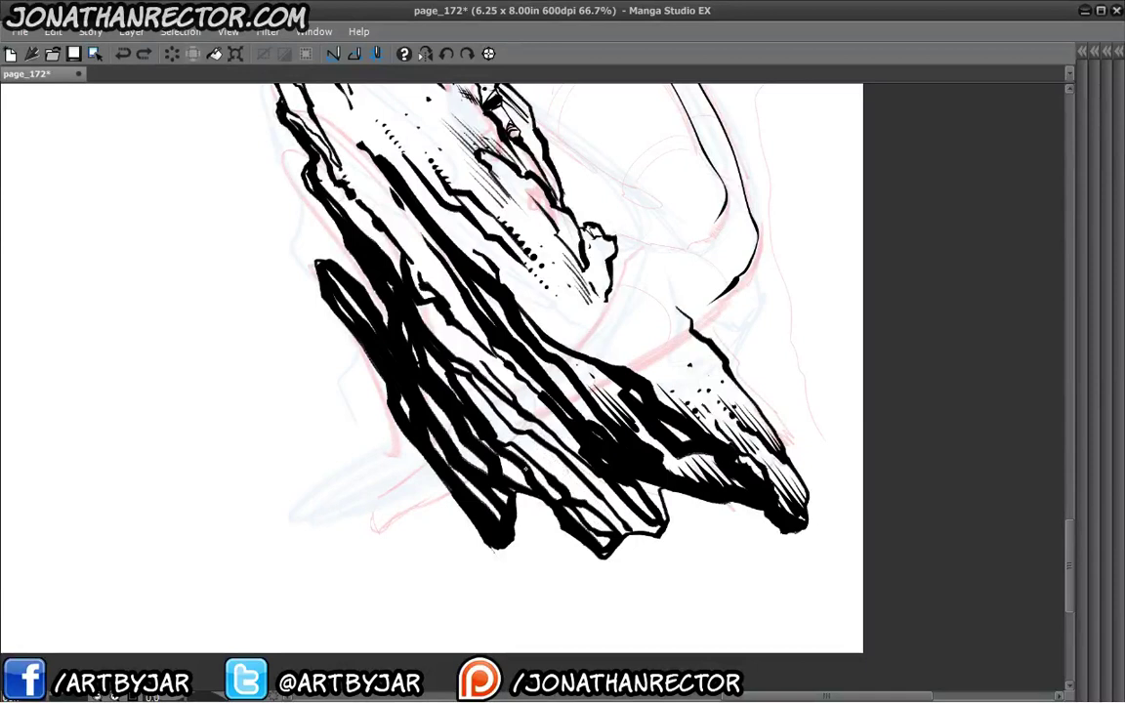
Hatch the middle prong at the rock's base with long parallel lines running down to its jagged end.
mouse_move(478, 427)
mouse_down()
mouse_move(467, 416)
mouse_move(533, 479)
mouse_up()
drag(467, 403, 543, 478)
drag(510, 433, 609, 511)
drag(516, 409, 629, 518)
drag(507, 384, 640, 520)
drag(513, 381, 643, 506)
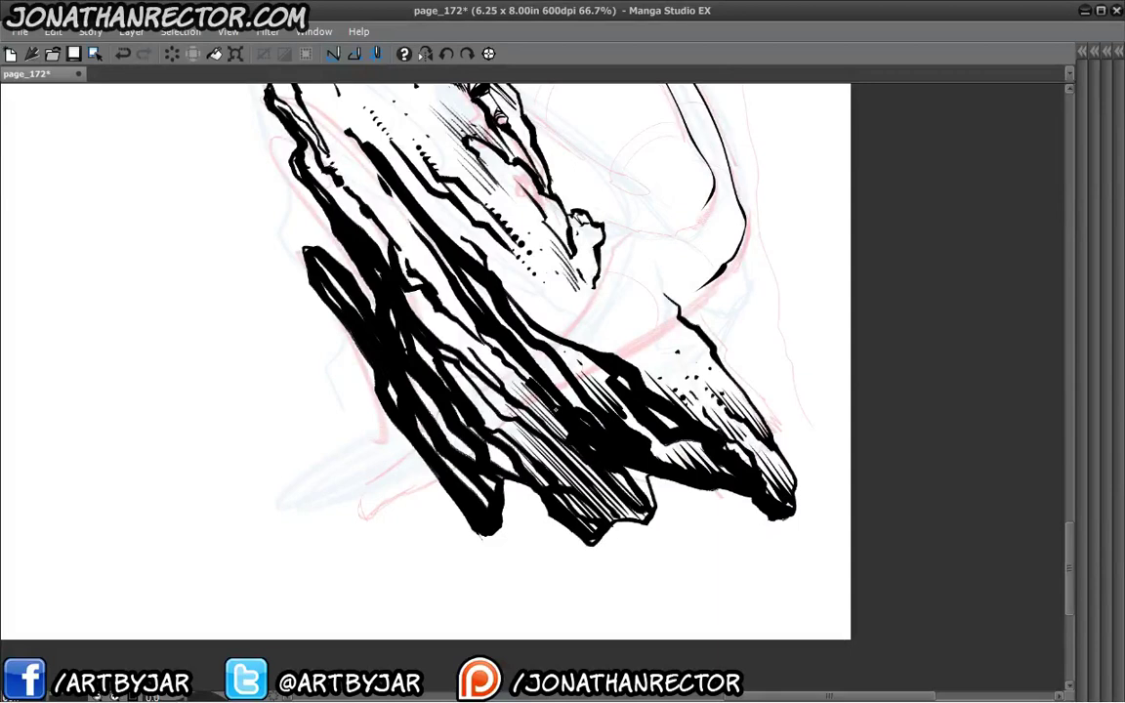
Fill the white gaps in the rock's outer lower prong with dense diagonal hatching.
key(ctrl+minus)
key(ctrl+minus)
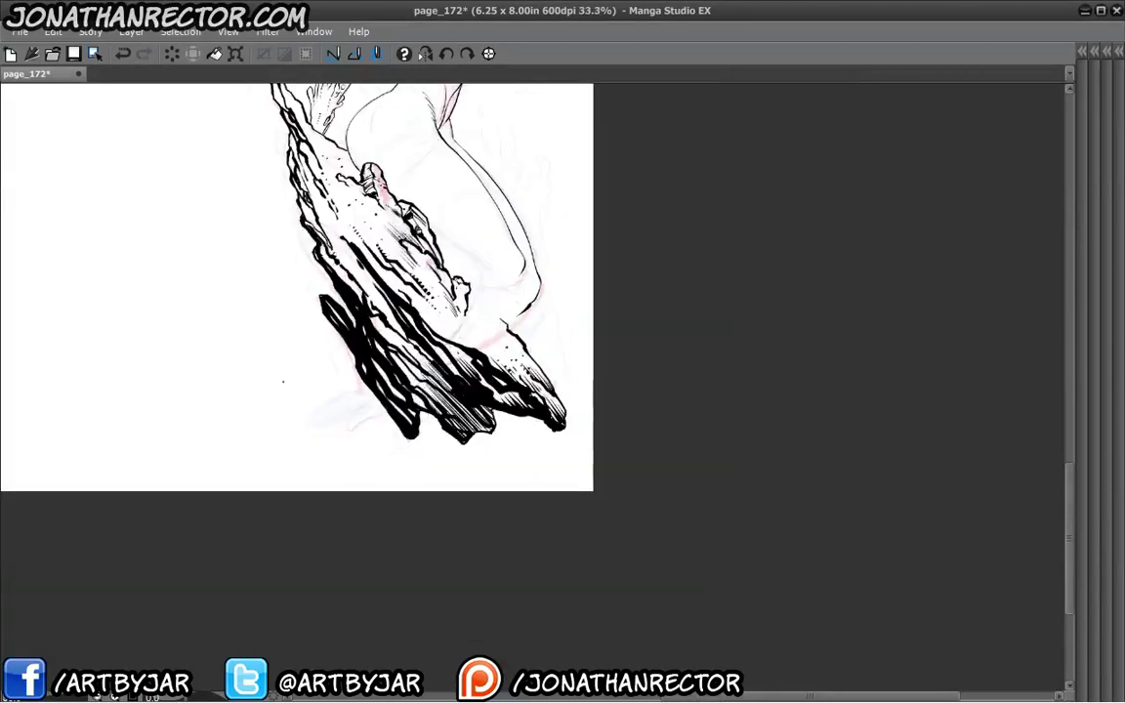
drag(290, 351, 358, 389)
key(ctrl+plus)
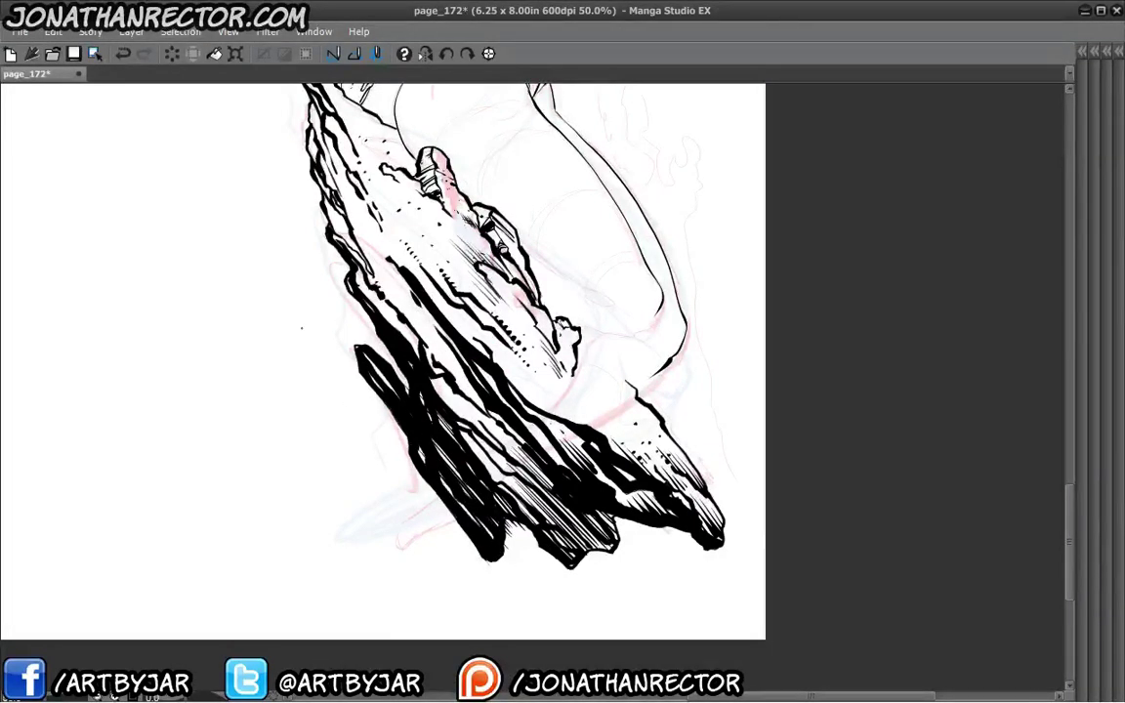
scroll(322, 432, down, 1)
scroll(326, 463, up, 2)
drag(326, 463, 302, 406)
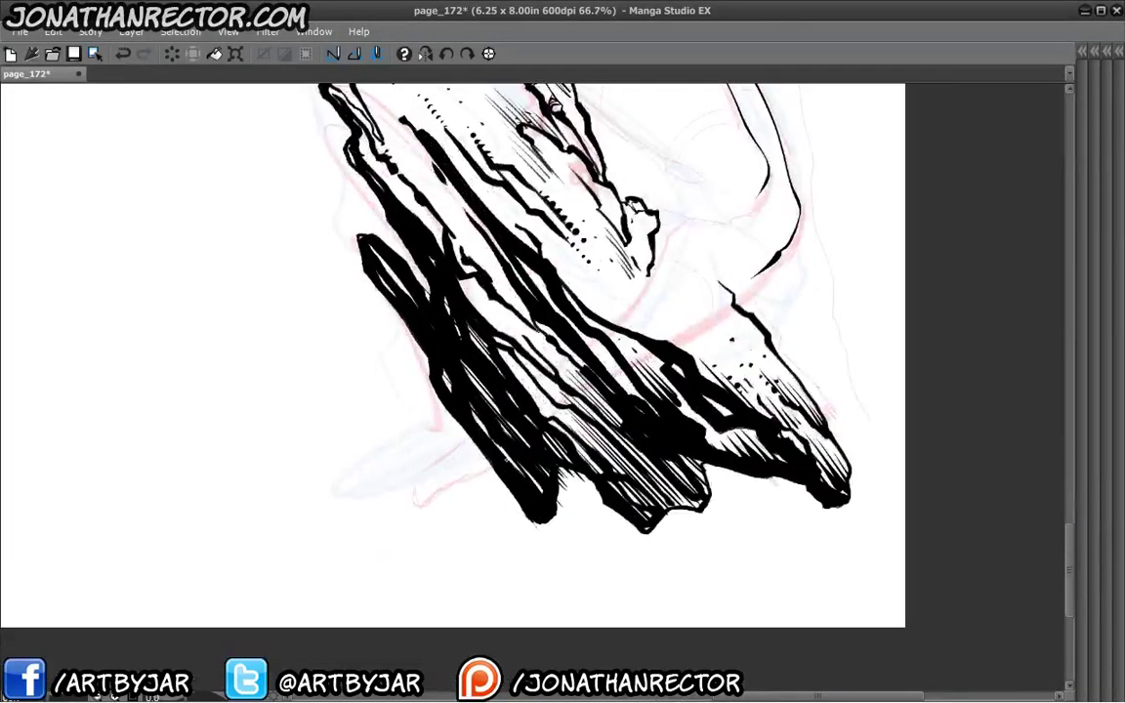
mouse_move(576, 482)
mouse_down()
mouse_move(563, 477)
mouse_move(560, 500)
mouse_move(469, 561)
mouse_up()
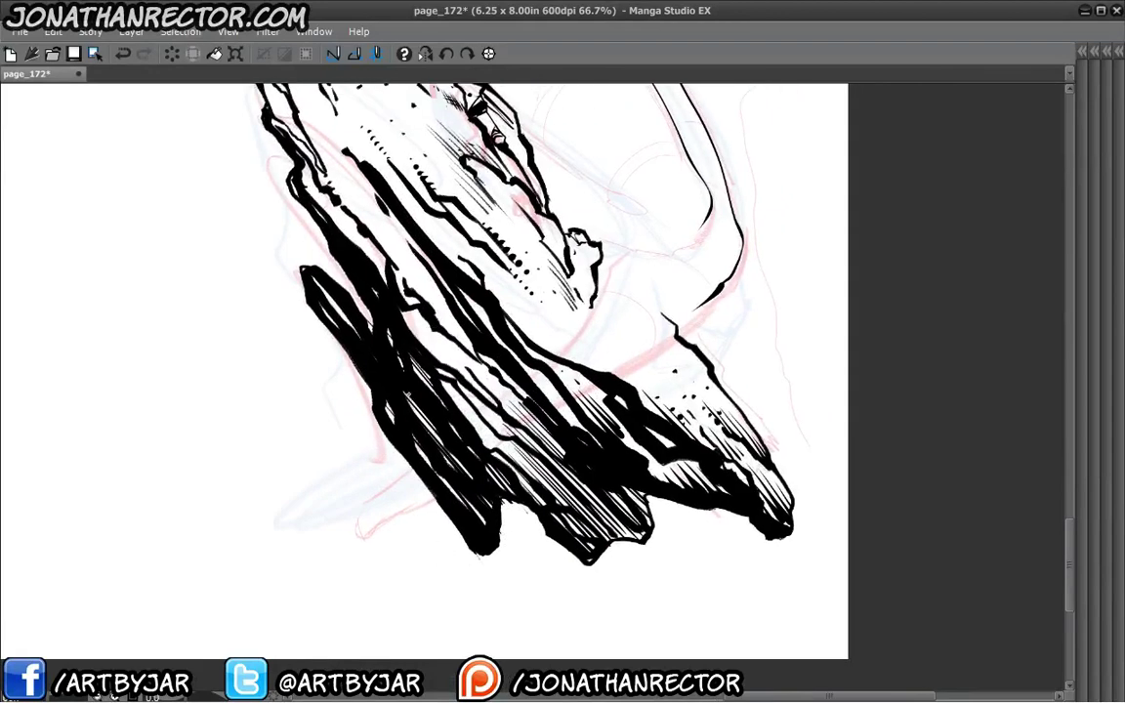
Add small white dots over the black areas of the outer prong and the central ridge.
drag(376, 354, 442, 408)
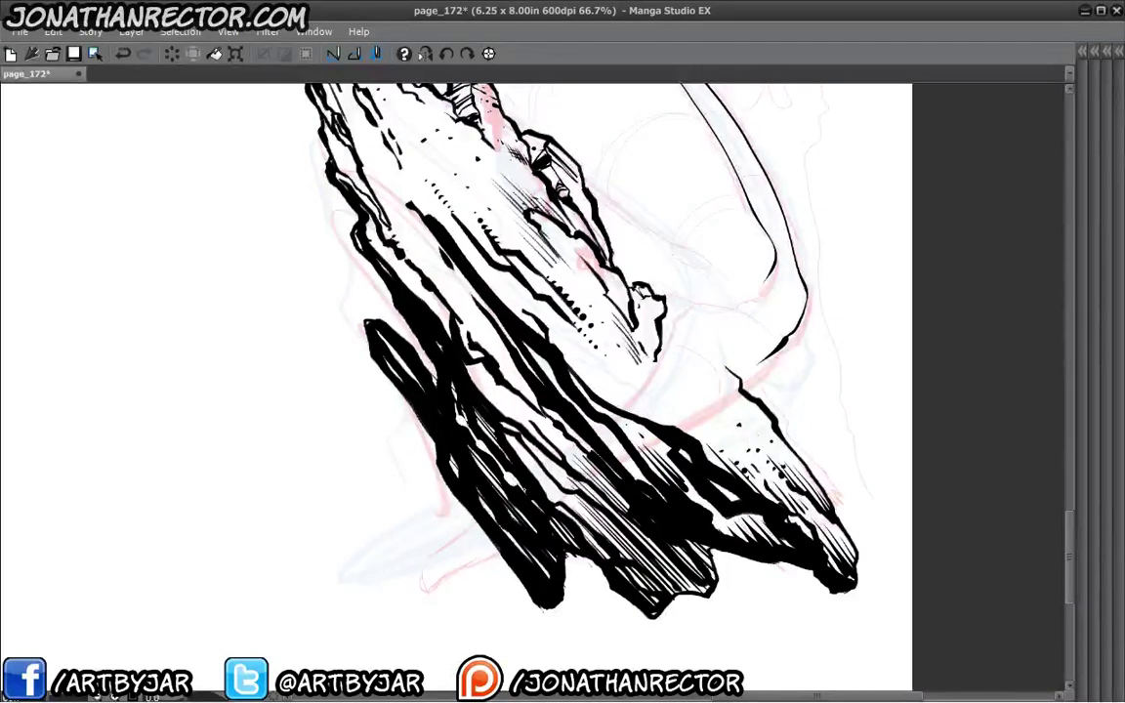
mouse_move(552, 399)
mouse_down()
mouse_move(639, 494)
mouse_move(673, 512)
mouse_up()
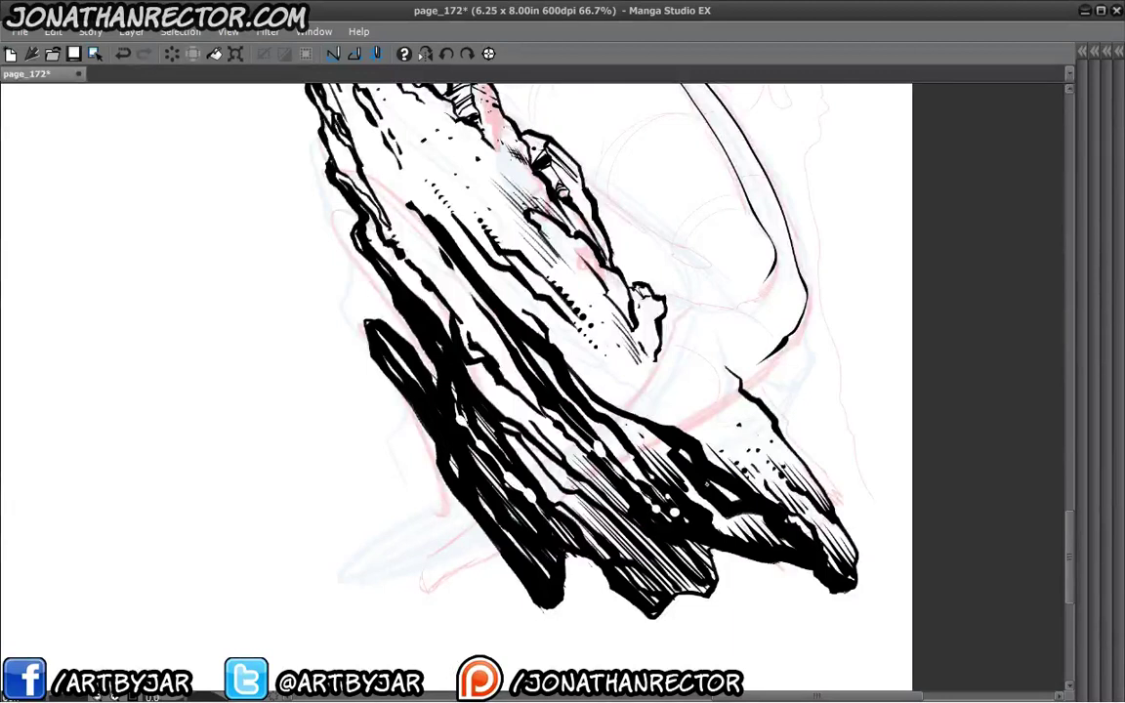
mouse_move(494, 329)
mouse_down()
mouse_move(381, 195)
mouse_move(518, 381)
mouse_up()
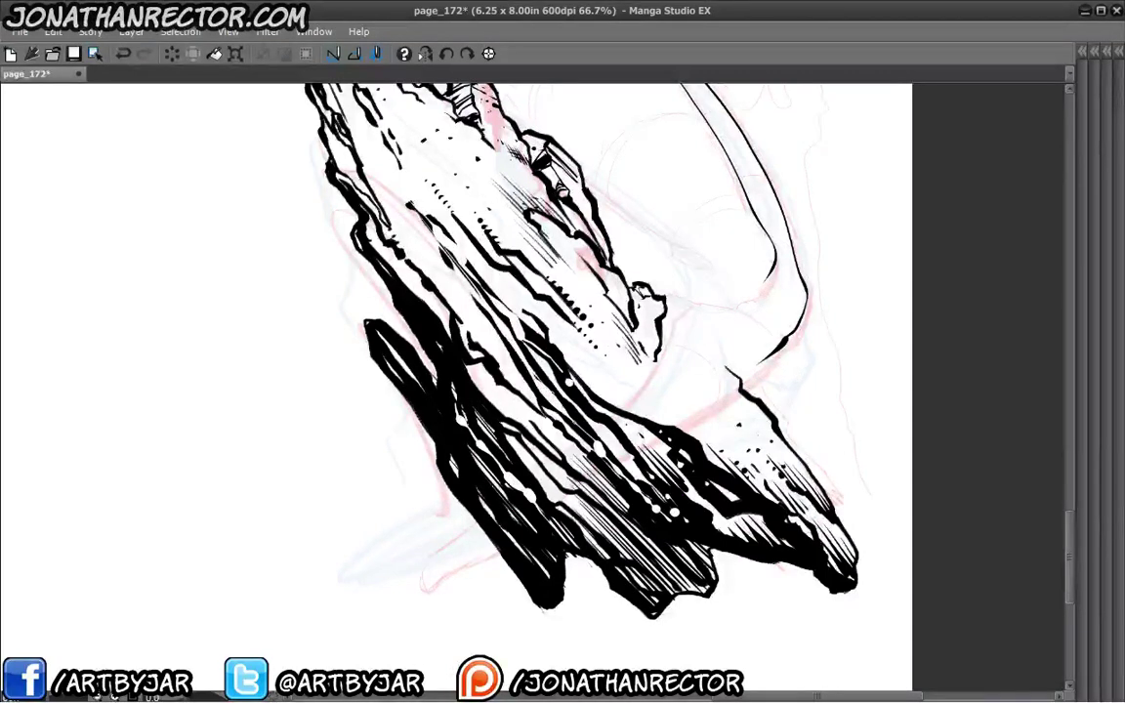
Cut thin white streaks along the black central ridge, the dark outer edge and the top of the outer prong.
drag(456, 310, 528, 415)
drag(366, 256, 412, 324)
drag(441, 363, 379, 287)
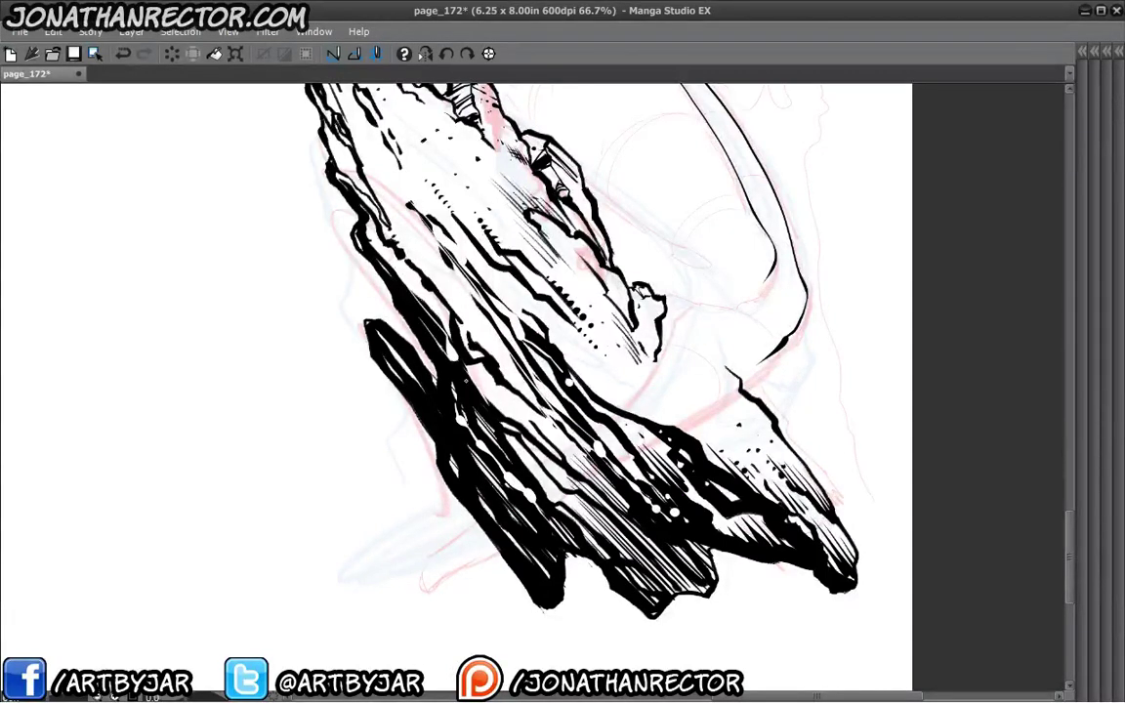
drag(408, 327, 476, 434)
drag(376, 346, 349, 305)
mouse_move(399, 374)
mouse_down()
mouse_move(492, 496)
mouse_move(456, 449)
mouse_up()
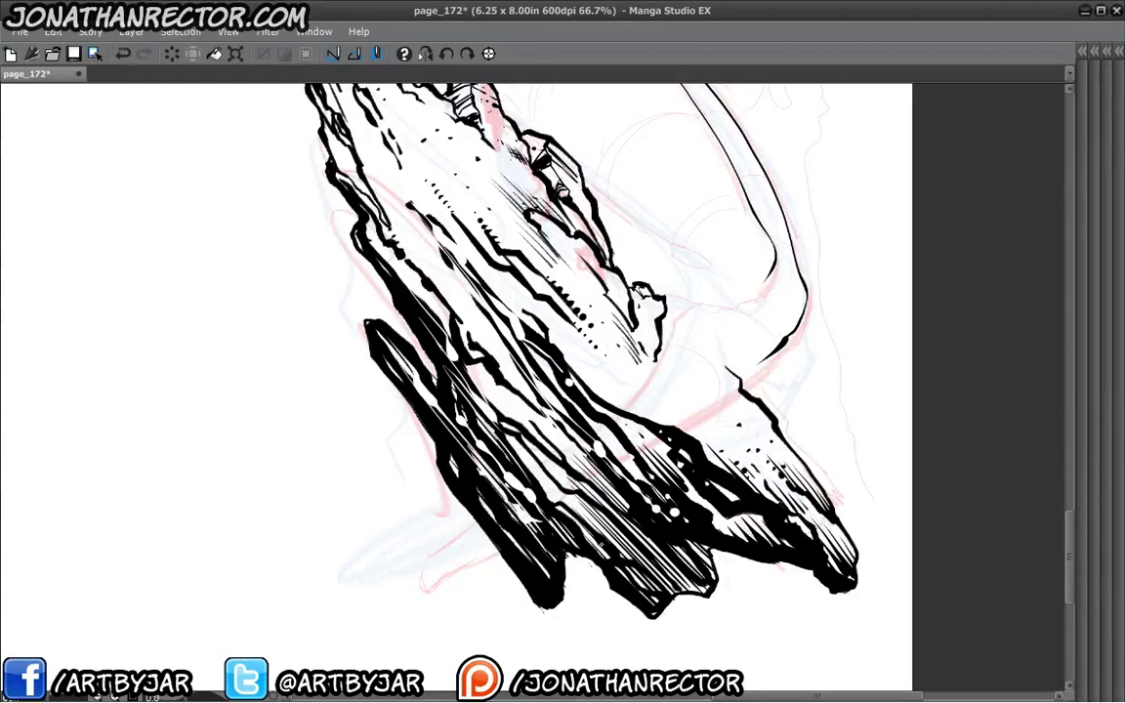
Scatter small white specks through the black shadow leading to the rock's pointed lower tip.
drag(567, 470, 467, 489)
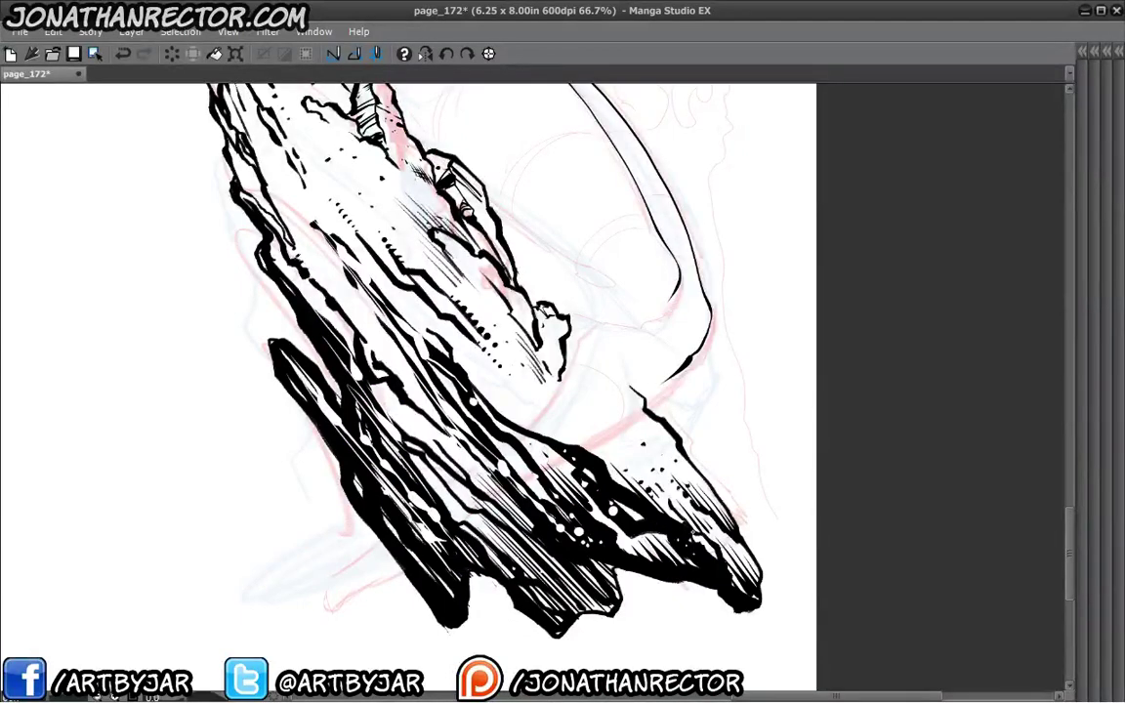
drag(694, 534, 675, 531)
click(668, 526)
click(661, 521)
Hatch the inside of the rock's top spire and add short ticks and dots along the cracks just below it.
drag(596, 508, 733, 650)
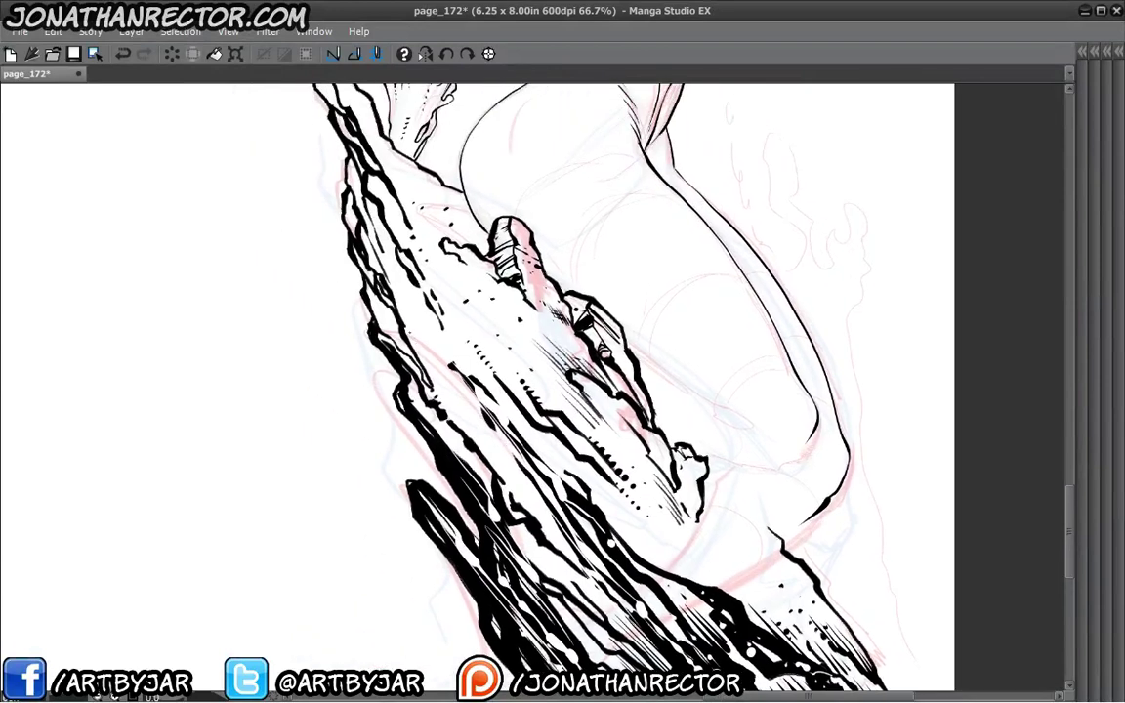
mouse_move(547, 371)
mouse_down()
mouse_move(656, 476)
mouse_move(751, 614)
mouse_up()
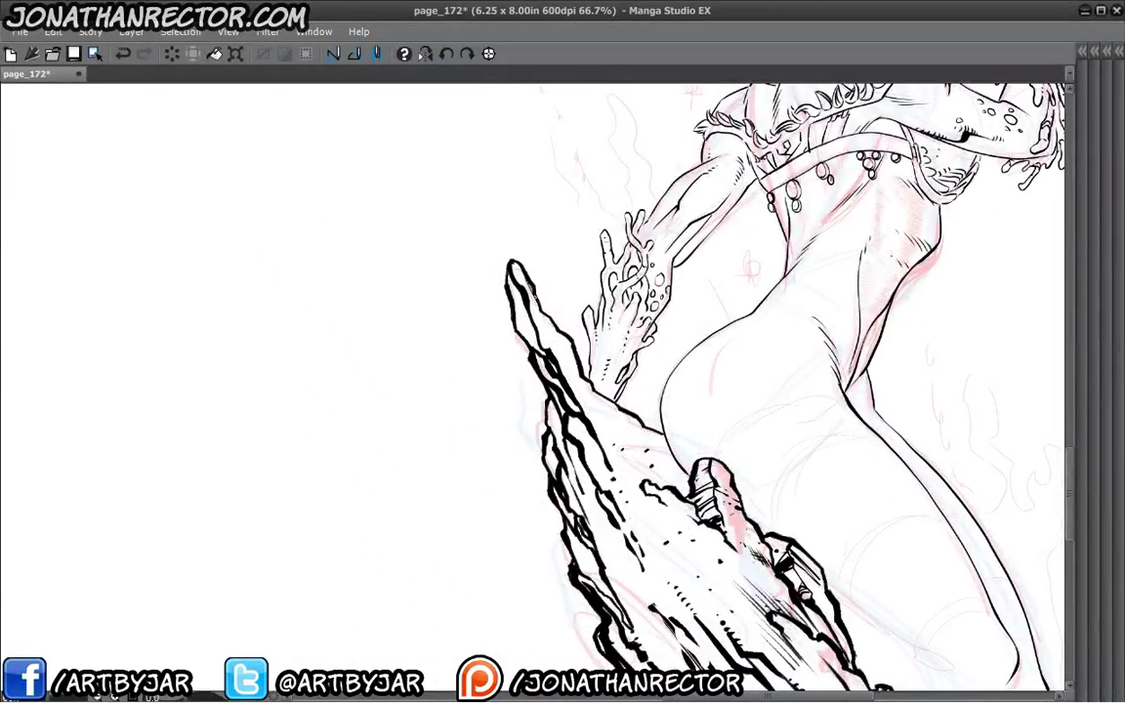
mouse_move(534, 299)
mouse_down()
mouse_move(545, 337)
mouse_move(524, 348)
mouse_up()
drag(507, 323, 525, 371)
drag(517, 357, 477, 280)
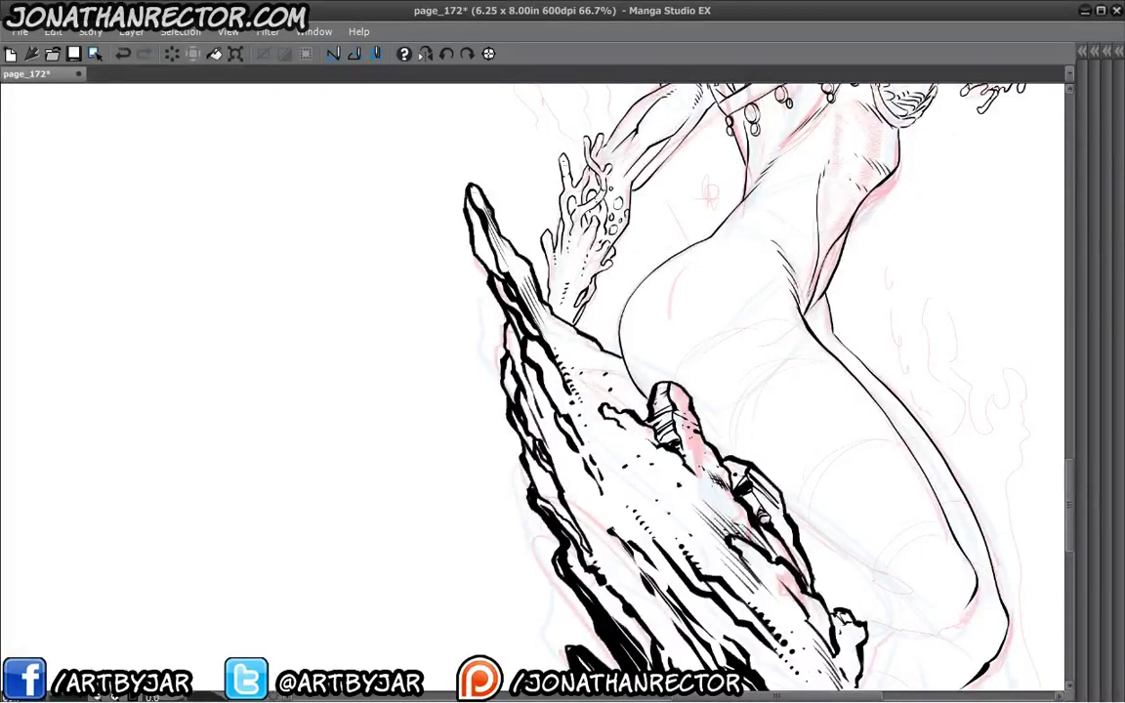
mouse_move(558, 347)
mouse_down()
mouse_move(594, 400)
mouse_move(615, 401)
mouse_up()
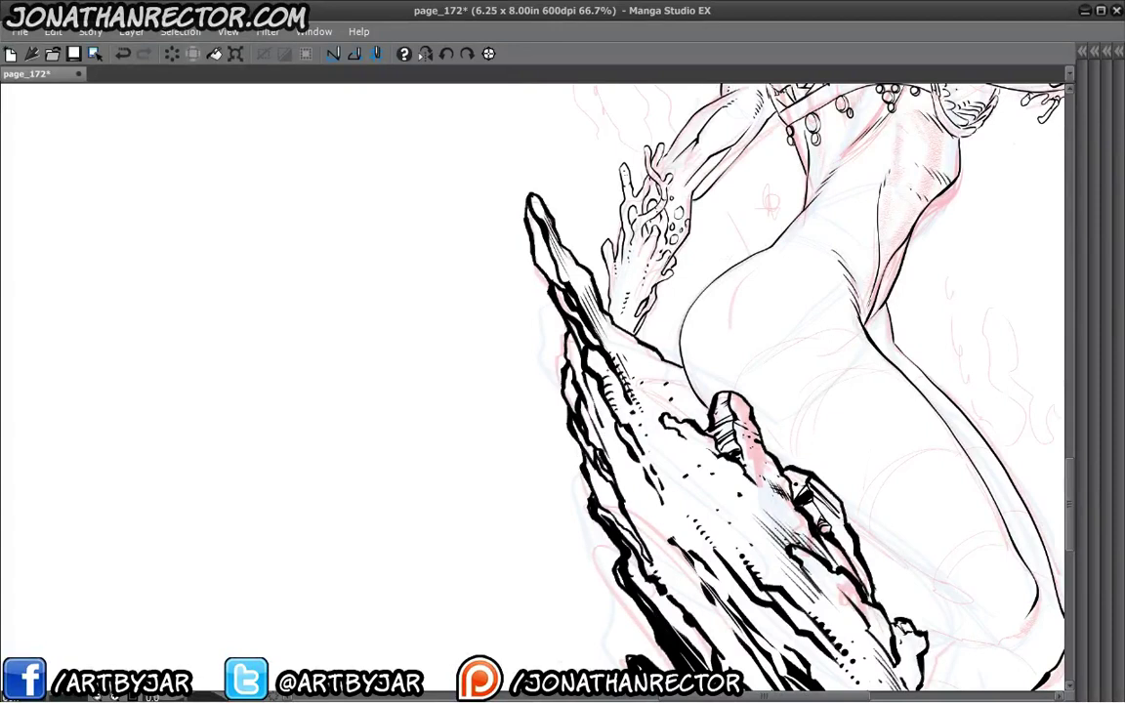
mouse_move(590, 356)
mouse_down()
mouse_move(611, 401)
mouse_move(582, 336)
mouse_up()
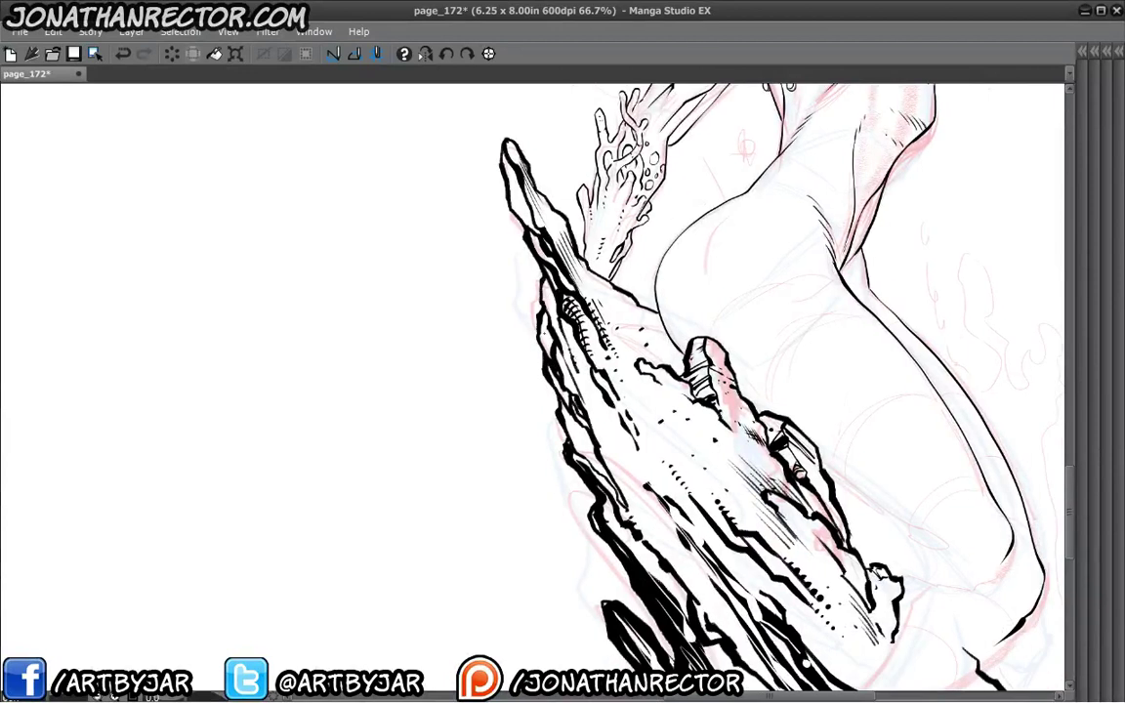
Darken the rock's outer edge with short accents and outline small irregular pits across its face.
mouse_move(582, 414)
mouse_down()
mouse_move(563, 381)
mouse_move(577, 413)
mouse_up()
mouse_move(552, 387)
mouse_down()
mouse_move(568, 409)
mouse_move(554, 389)
mouse_up()
drag(543, 373, 584, 437)
drag(582, 431, 603, 463)
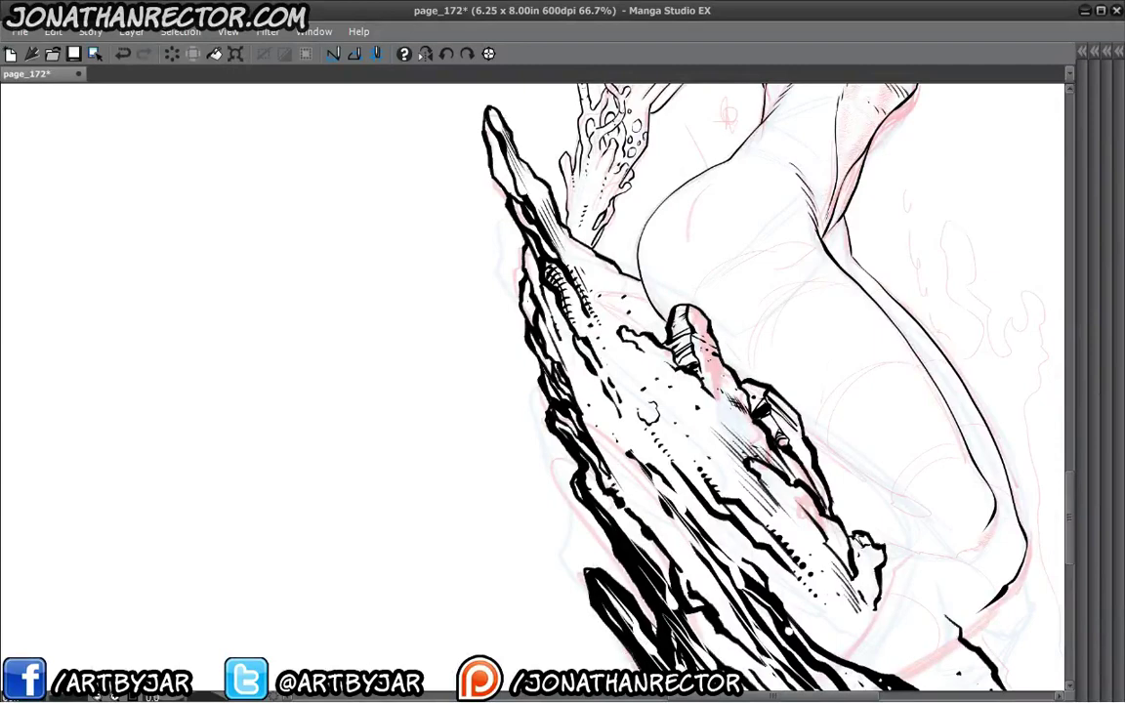
mouse_move(560, 408)
mouse_down()
mouse_move(547, 391)
mouse_move(539, 401)
mouse_move(535, 368)
mouse_up()
drag(570, 381, 538, 356)
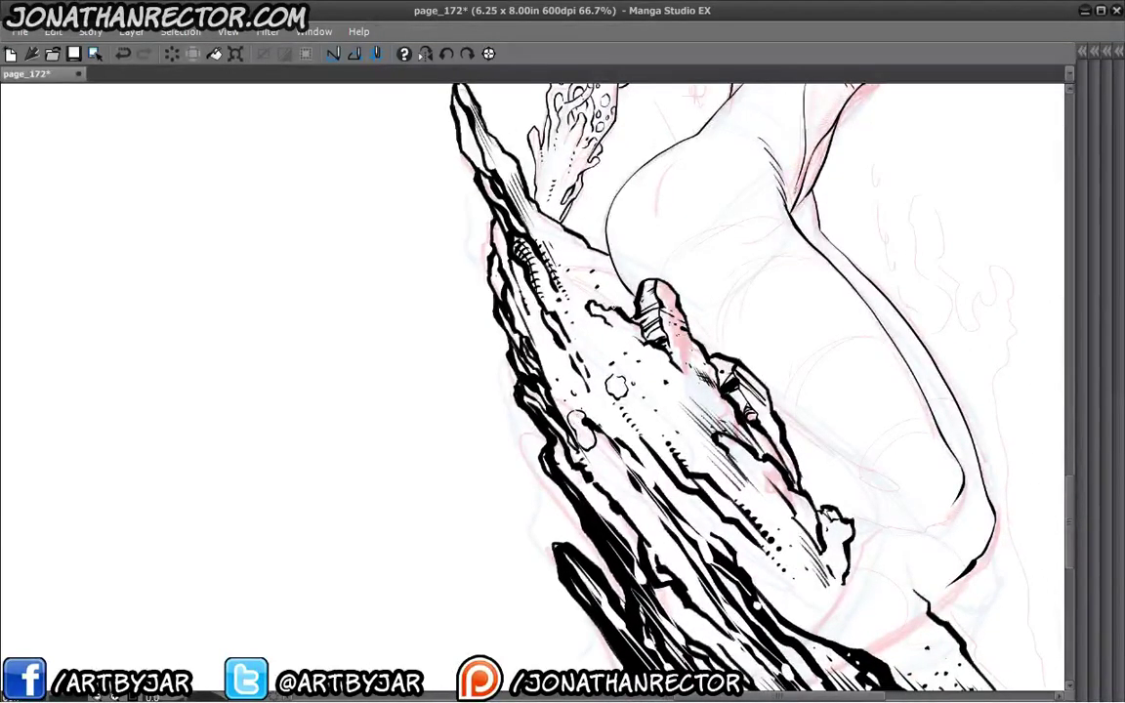
drag(698, 539, 589, 387)
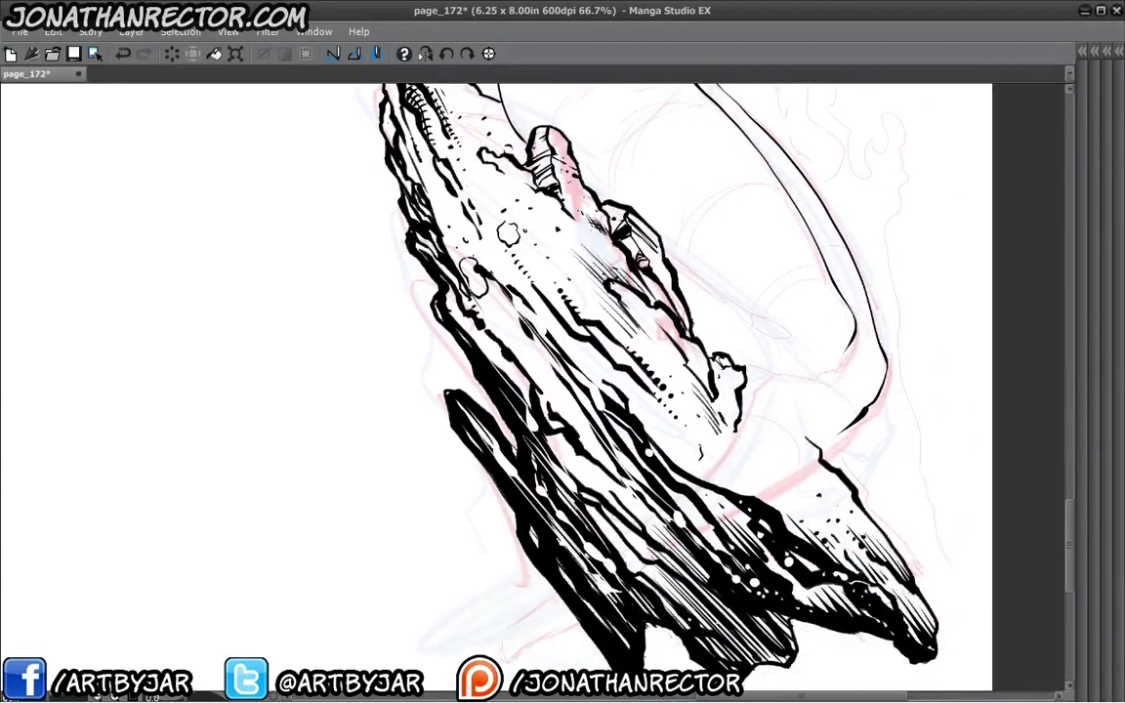
mouse_move(686, 434)
mouse_down()
mouse_move(699, 451)
mouse_move(654, 433)
mouse_up()
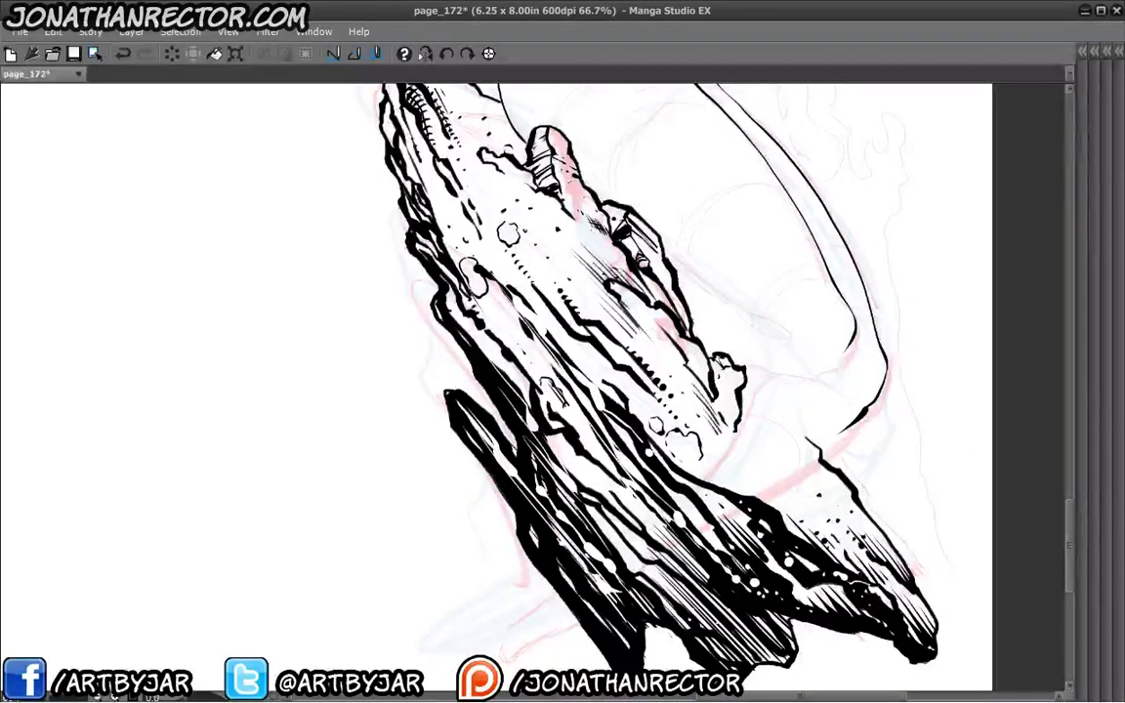
Hatch the insides of the small pits on the rock's face with short parallel lines.
drag(688, 434, 698, 445)
mouse_move(686, 436)
mouse_down()
mouse_move(702, 453)
mouse_move(690, 463)
mouse_up()
drag(668, 446, 687, 463)
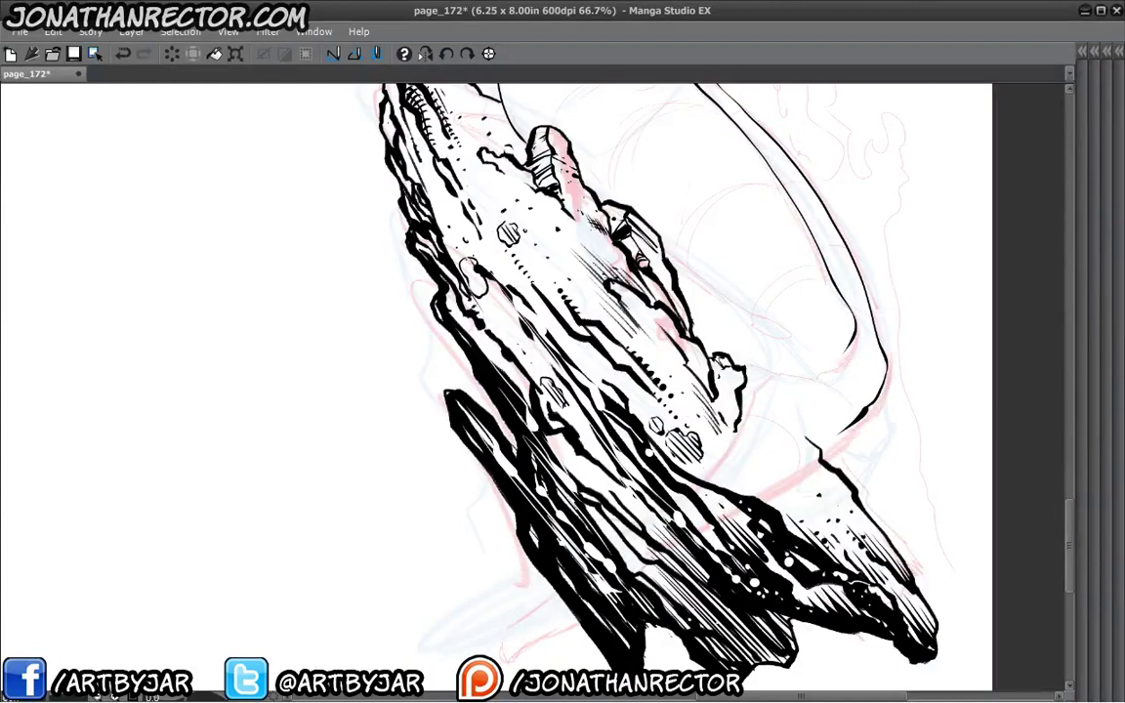
drag(467, 259, 484, 283)
drag(480, 281, 484, 294)
drag(467, 278, 480, 295)
Ink a small rock knob between the spire and the hand, and a dark jagged ledge between the hand and hip.
key(ctrl+minus)
key(ctrl+minus)
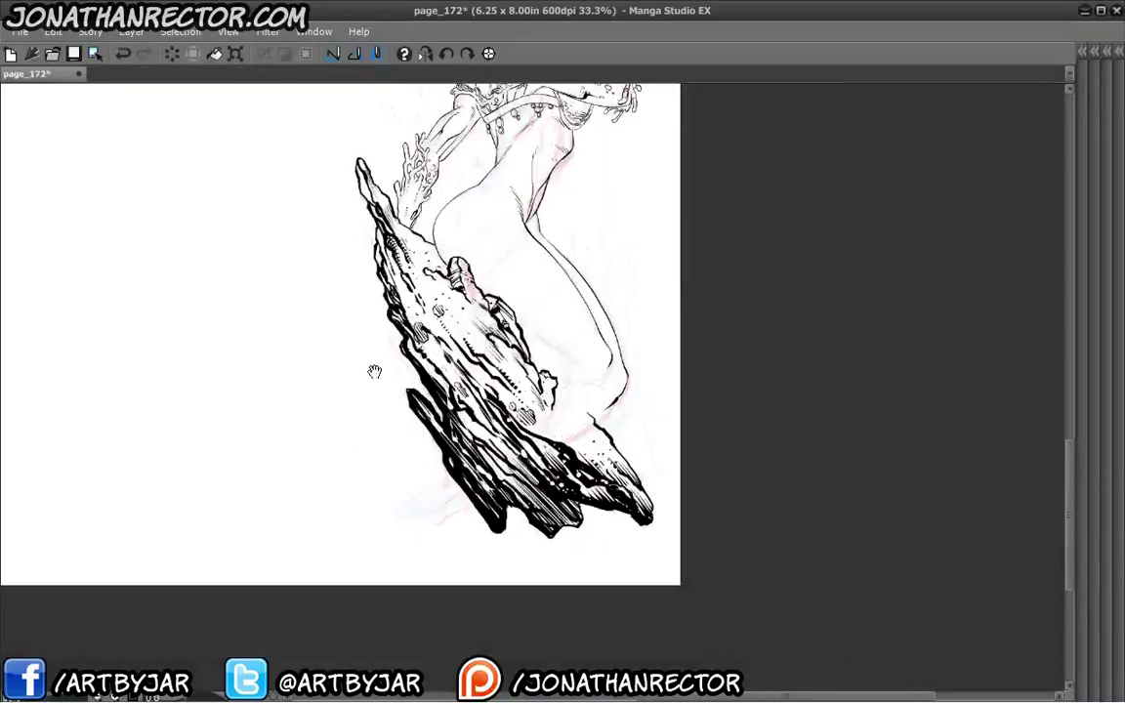
drag(374, 371, 488, 390)
scroll(378, 300, up, 2)
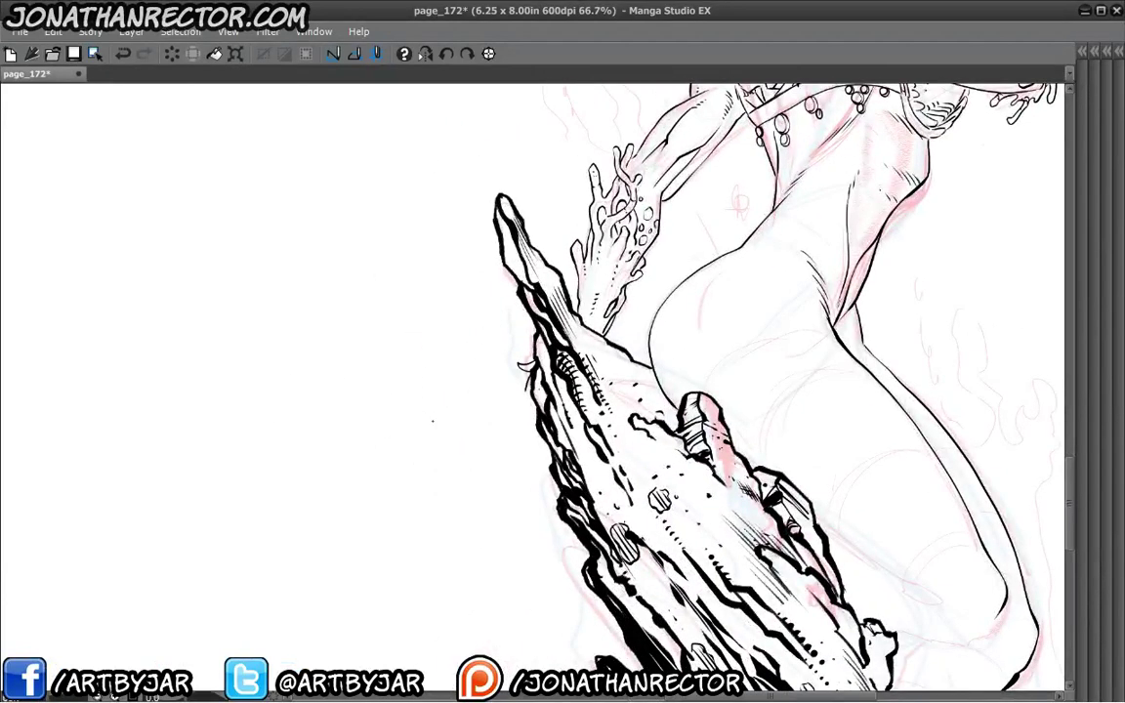
drag(473, 338, 411, 387)
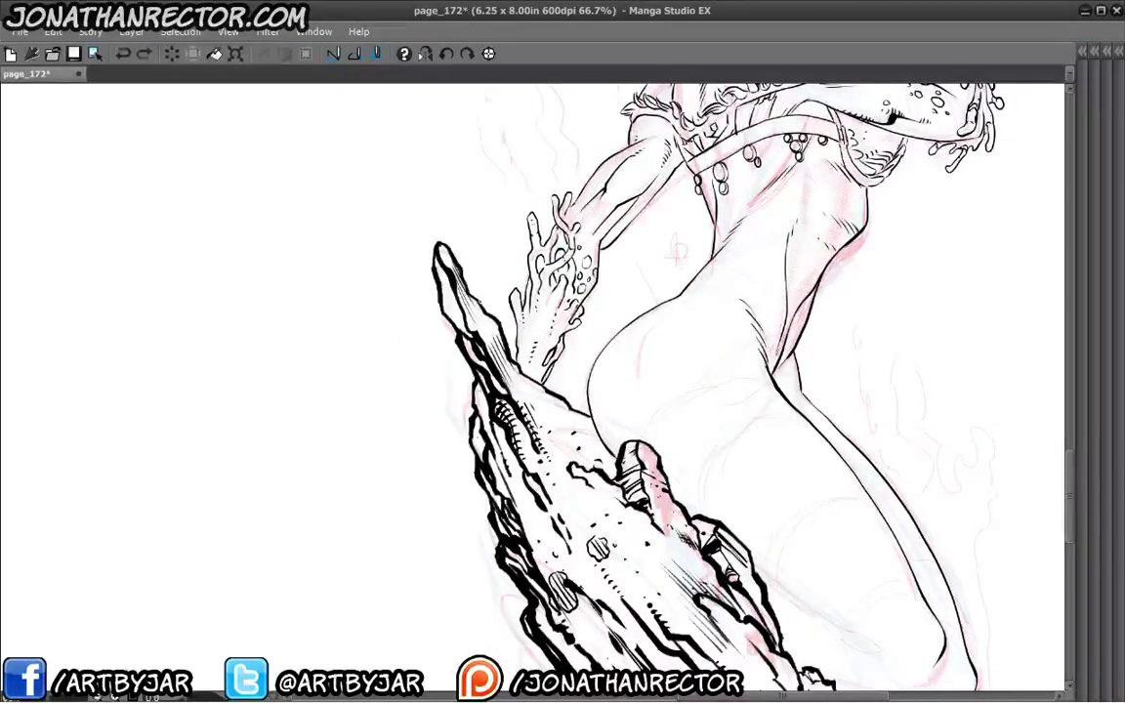
drag(467, 338, 435, 358)
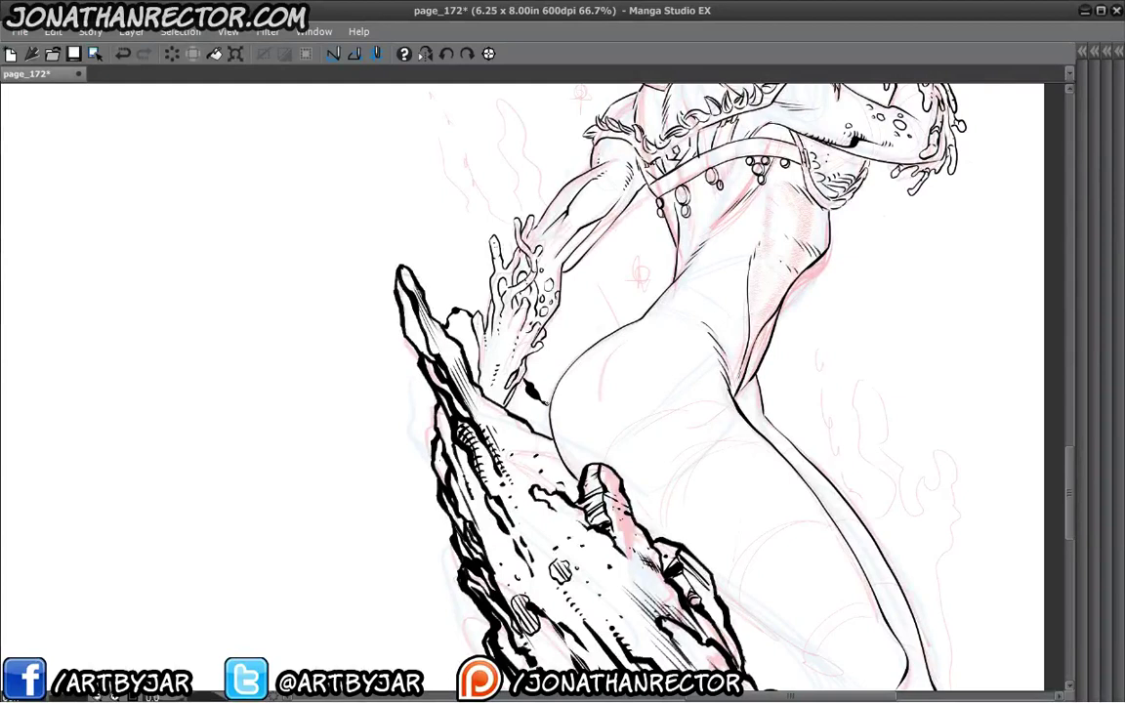
mouse_move(519, 377)
mouse_down()
mouse_move(575, 445)
mouse_move(518, 410)
mouse_up()
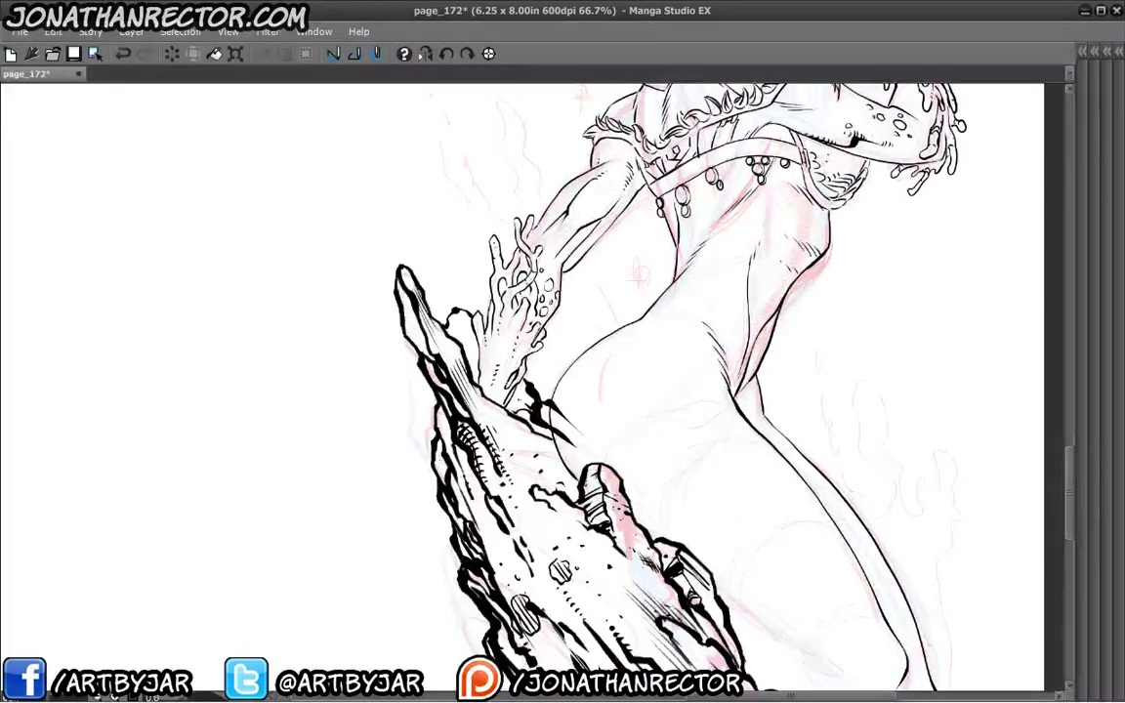
drag(417, 297, 430, 335)
mouse_move(497, 404)
mouse_down()
mouse_move(521, 422)
mouse_move(487, 406)
mouse_move(449, 356)
mouse_up()
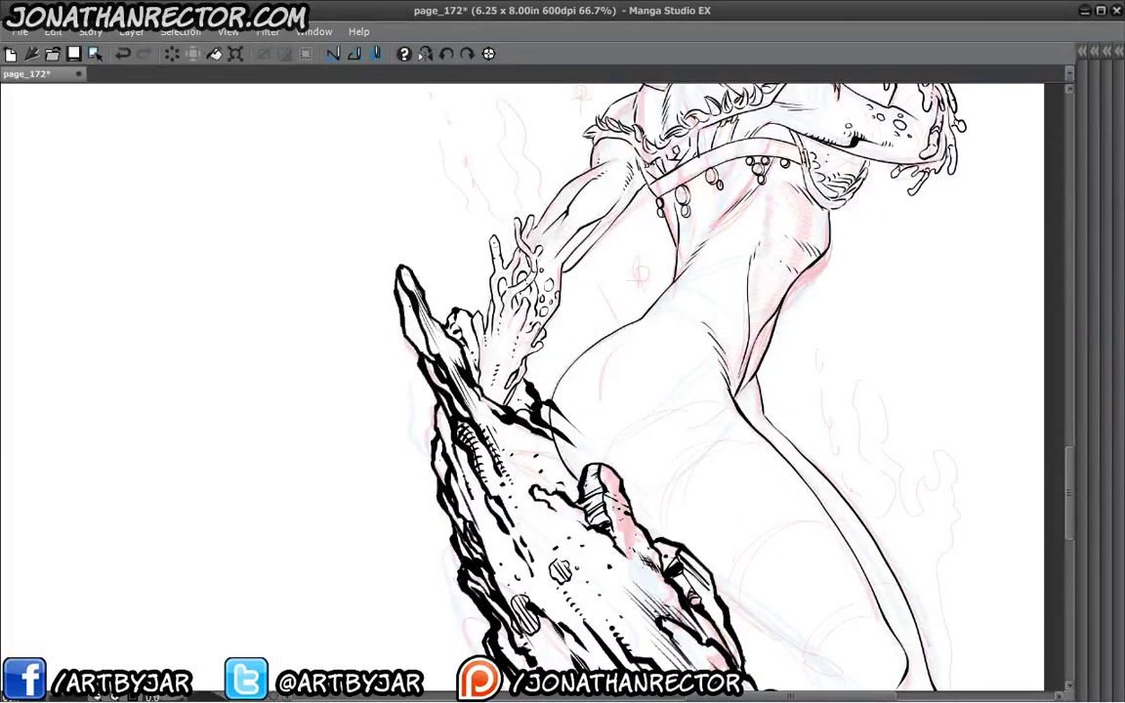
Ink an angular faceted shard jutting from the rock's outer edge below the spire.
scroll(197, 252, down, 1)
scroll(171, 382, down, 1)
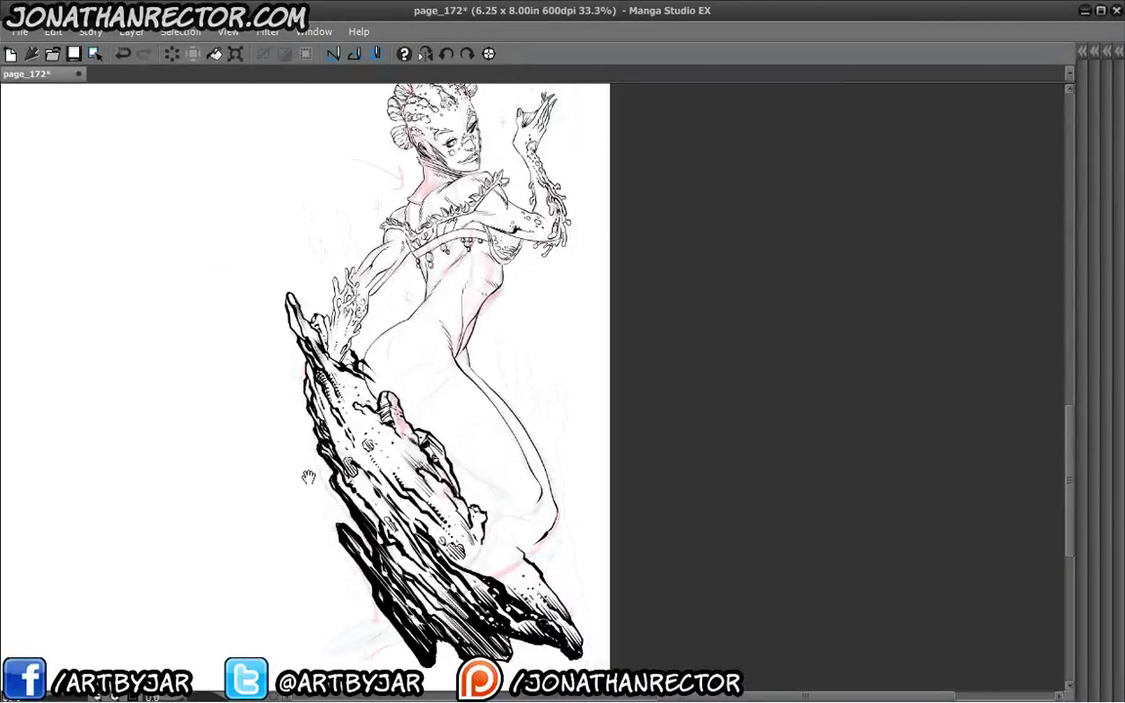
drag(342, 427, 464, 433)
scroll(422, 277, up, 1)
scroll(380, 309, up, 1)
drag(358, 343, 413, 160)
mouse_move(480, 371)
mouse_down()
mouse_move(451, 382)
mouse_move(473, 434)
mouse_move(455, 427)
mouse_move(466, 421)
mouse_up()
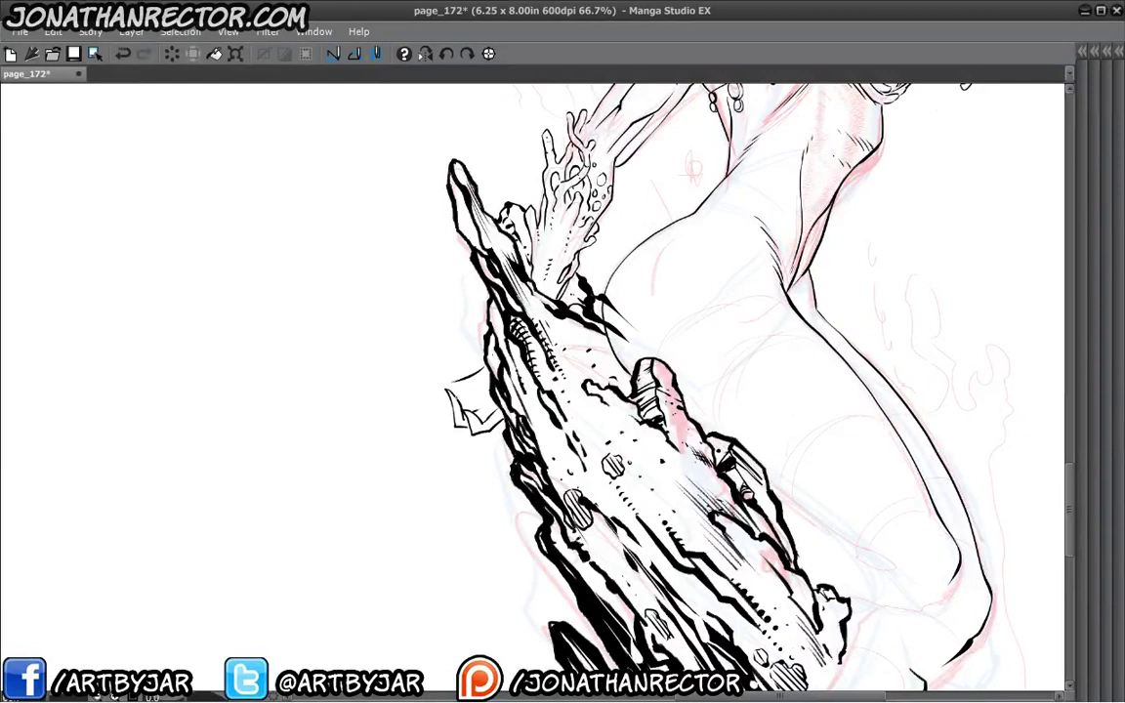
mouse_move(437, 364)
mouse_down()
mouse_move(444, 410)
mouse_move(482, 361)
mouse_up()
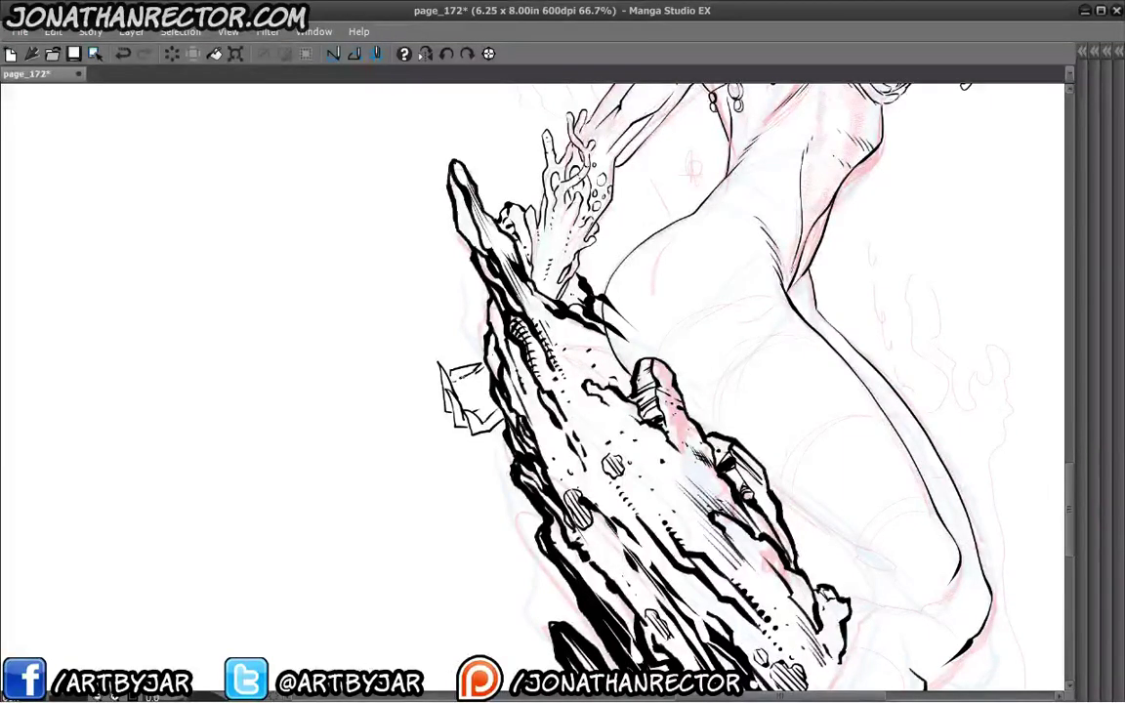
key(ctrl+minus)
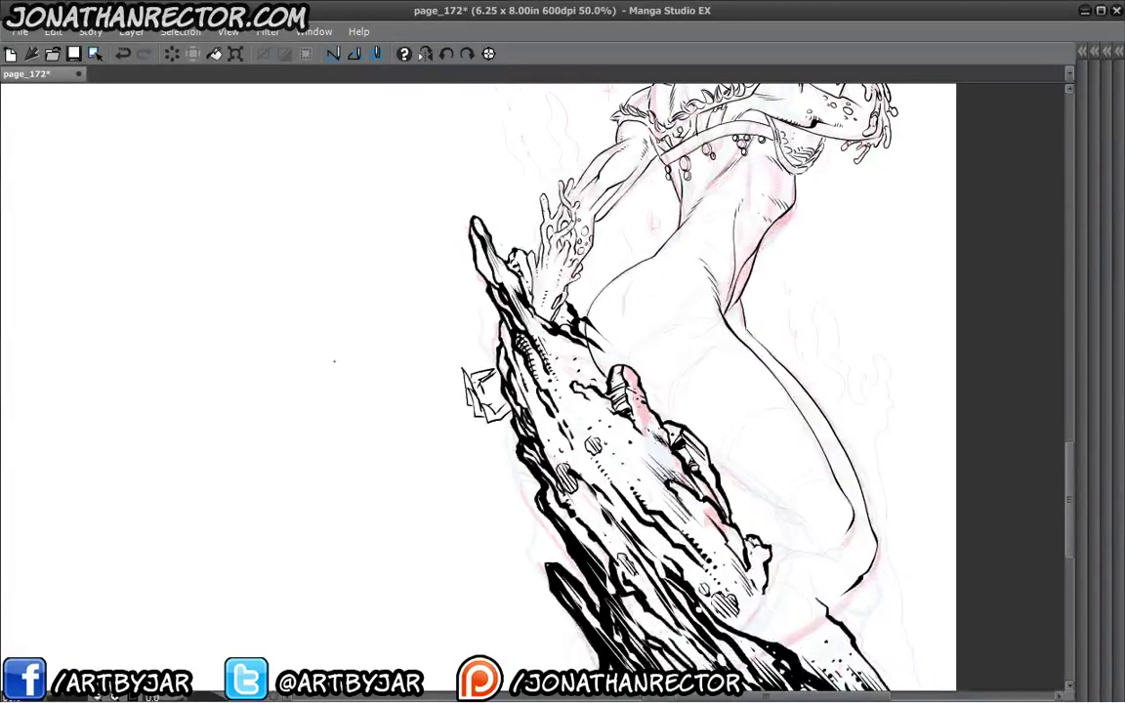
drag(398, 421, 329, 519)
key(ctrl+minus)
drag(291, 478, 315, 394)
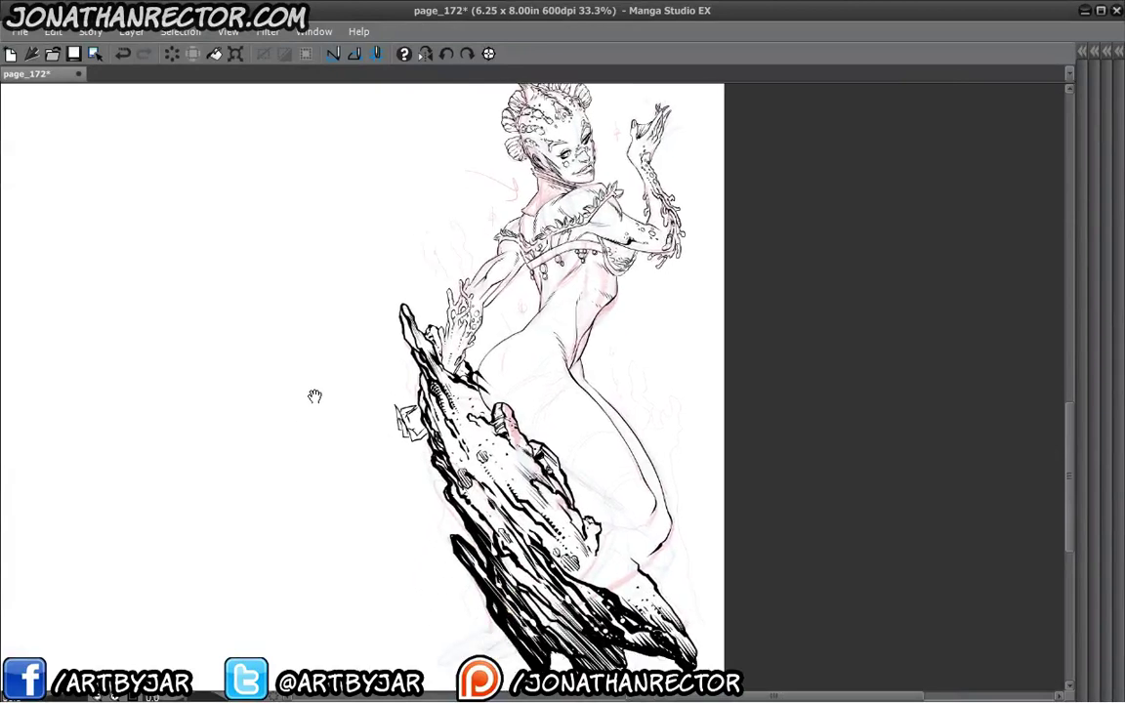
Flip the canvas view horizontally and undo the strokes of the faceted shard on the rock's outer edge.
click(425, 54)
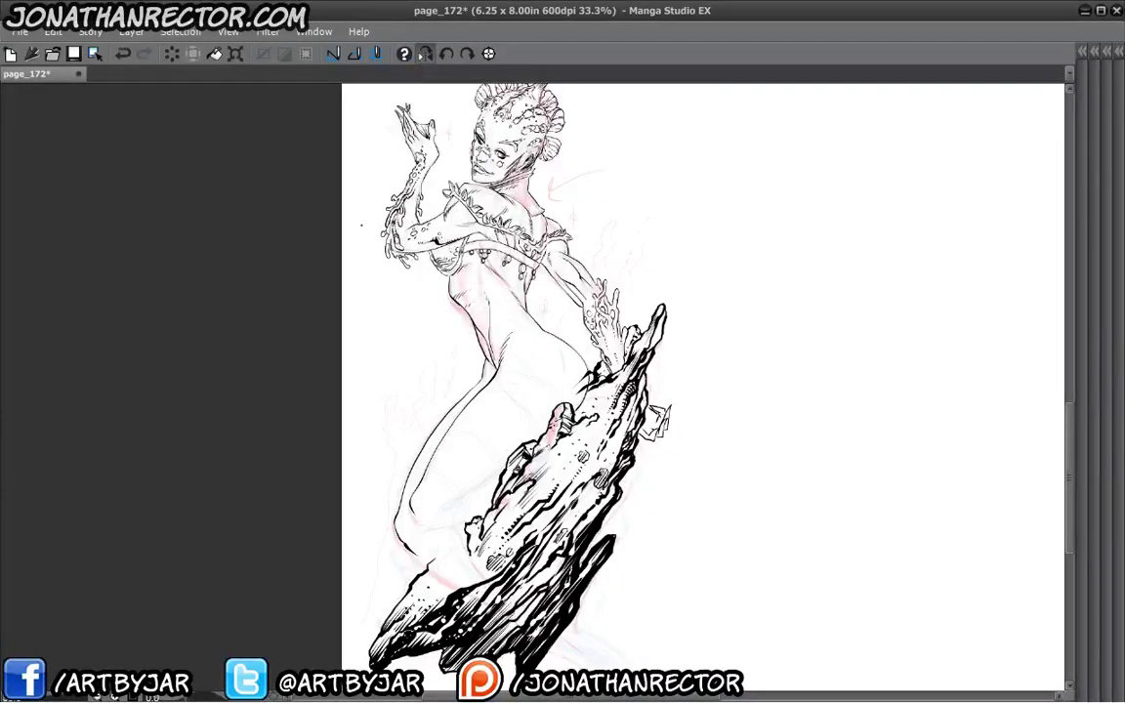
key(ctrl+z)
key(ctrl+z)
key(ctrl+z)
key(ctrl+z)
Erase the dark rock ledge ink that overlaps the woman's hip contour.
key(ctrl+plus)
drag(525, 402, 492, 398)
key(ctrl+plus)
drag(506, 308, 438, 307)
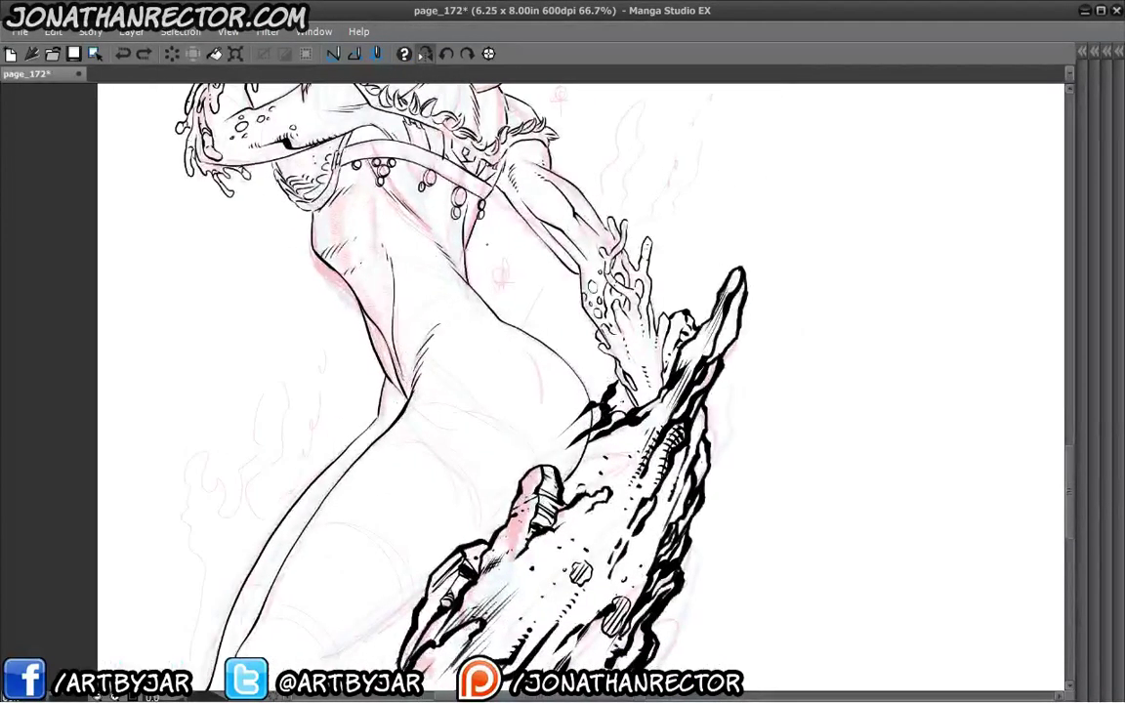
drag(540, 318, 547, 304)
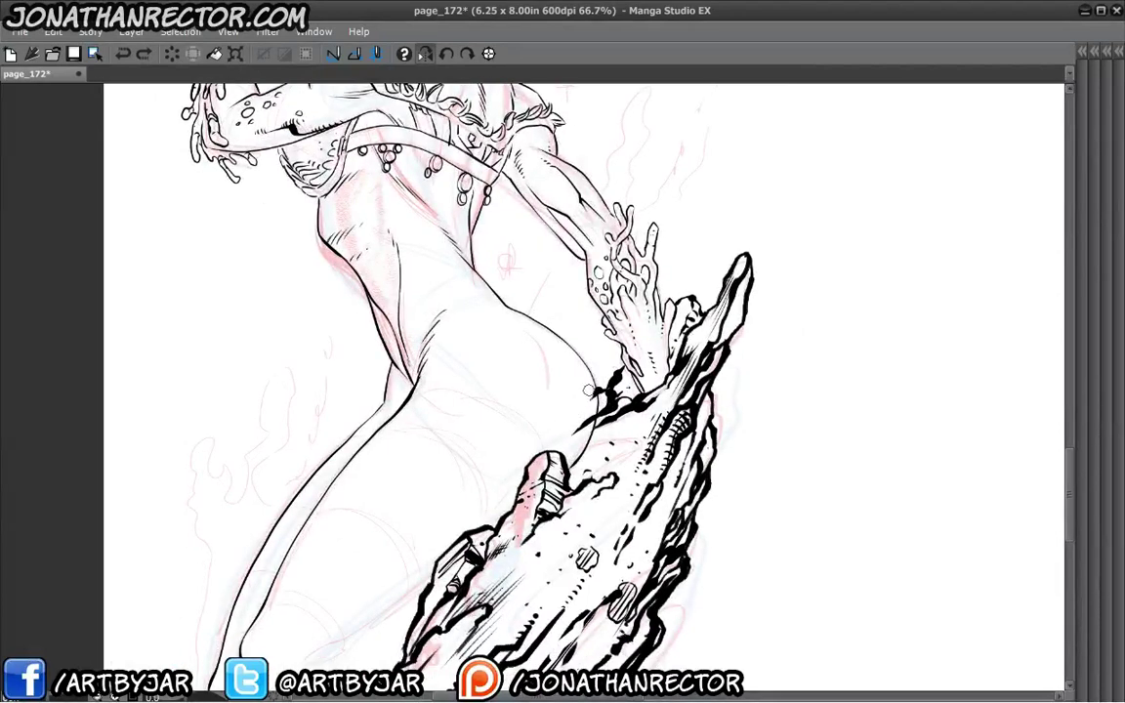
drag(588, 389, 591, 420)
drag(410, 468, 485, 282)
drag(422, 466, 559, 278)
drag(367, 459, 323, 574)
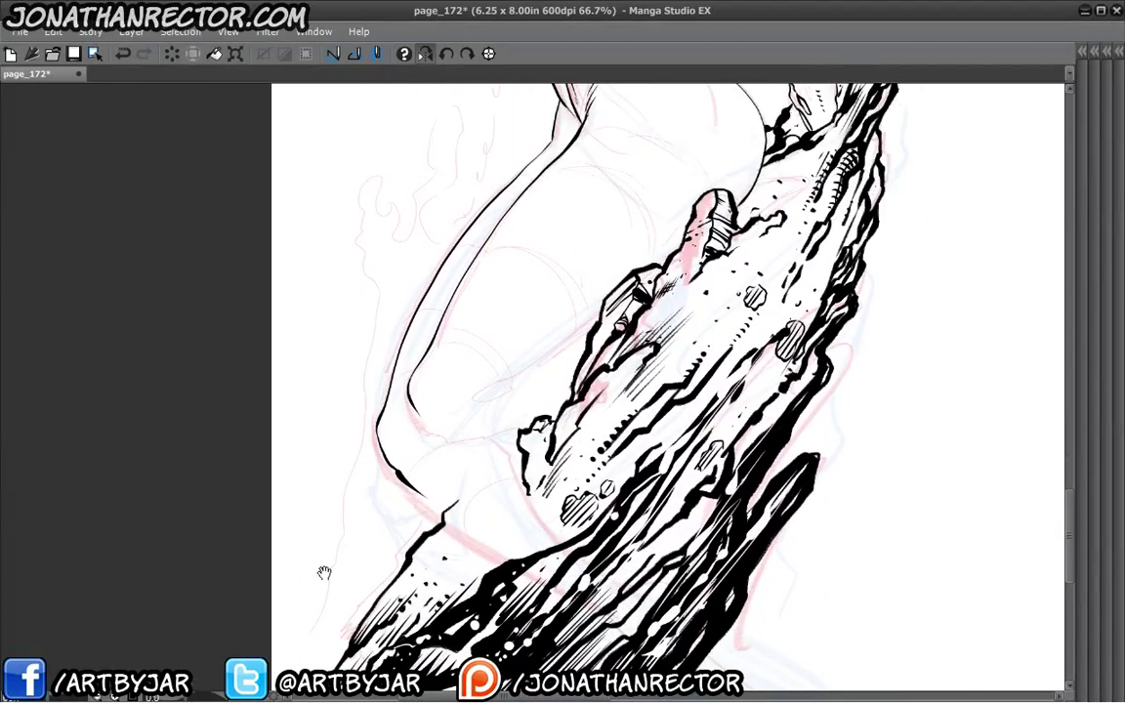
Identify the rock's ink layer, Layer 11, by toggling its visibility and display it in the blue layer color.
key(Tab)
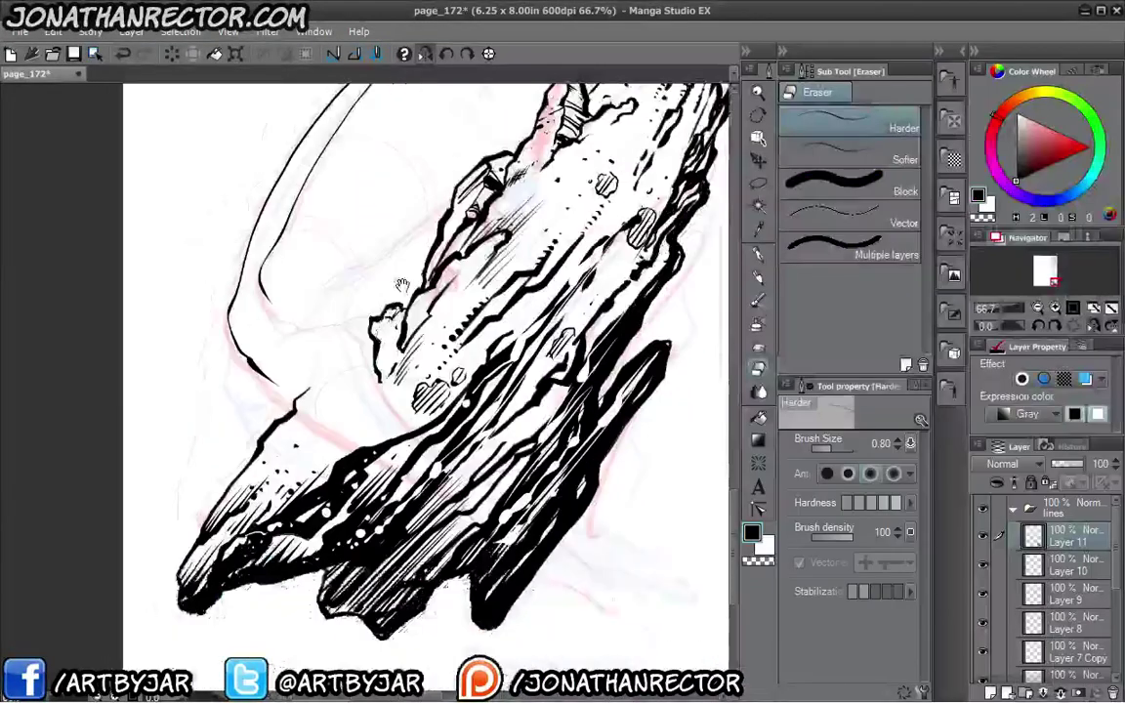
scroll(425, 280, down, 1)
click(984, 536)
click(984, 536)
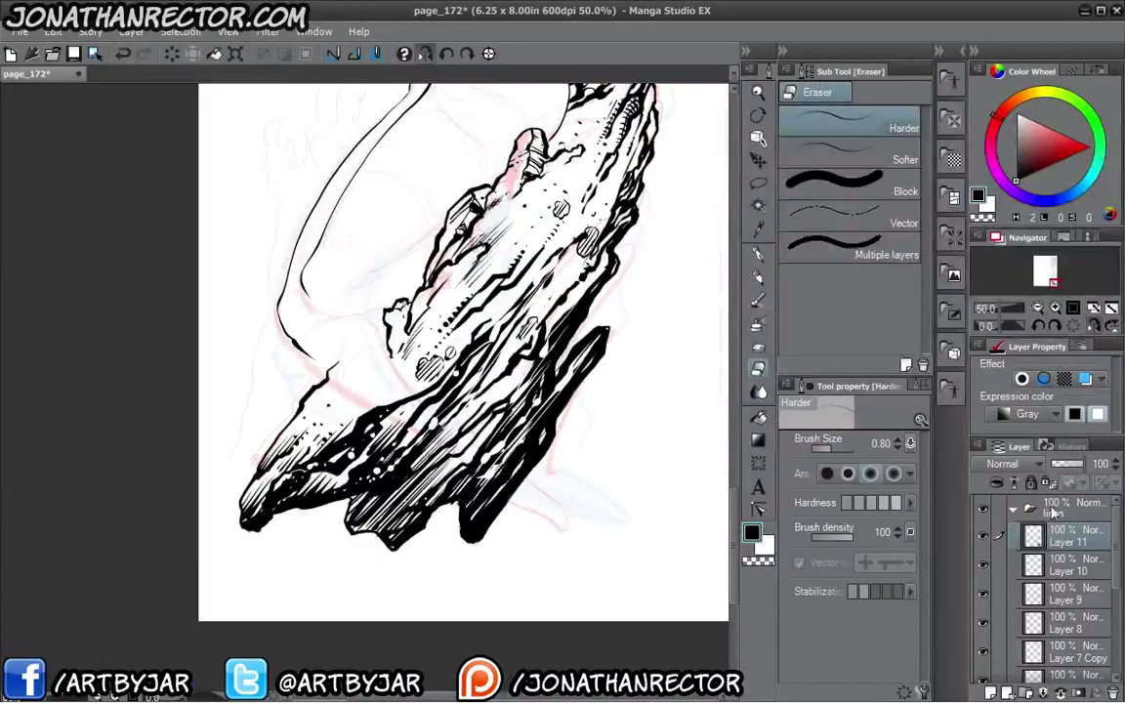
click(1085, 379)
drag(297, 333, 250, 472)
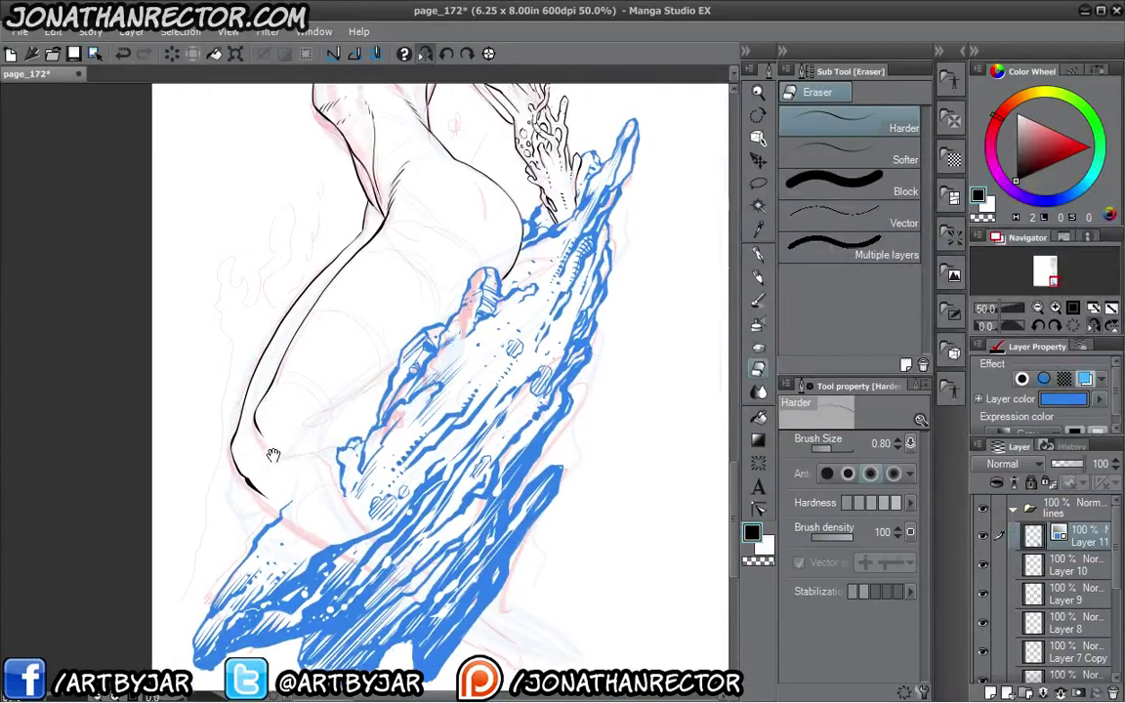
Check Layer 10 by toggling its visibility, make it the active layer and switch to the Pen tool.
click(983, 566)
click(983, 565)
click(1064, 567)
key(p)
drag(314, 467, 365, 440)
key(Tab)
Ink the rounded knee and the underside contours of the woman's bent leg up to the rock's edge.
key(ctrl+plus)
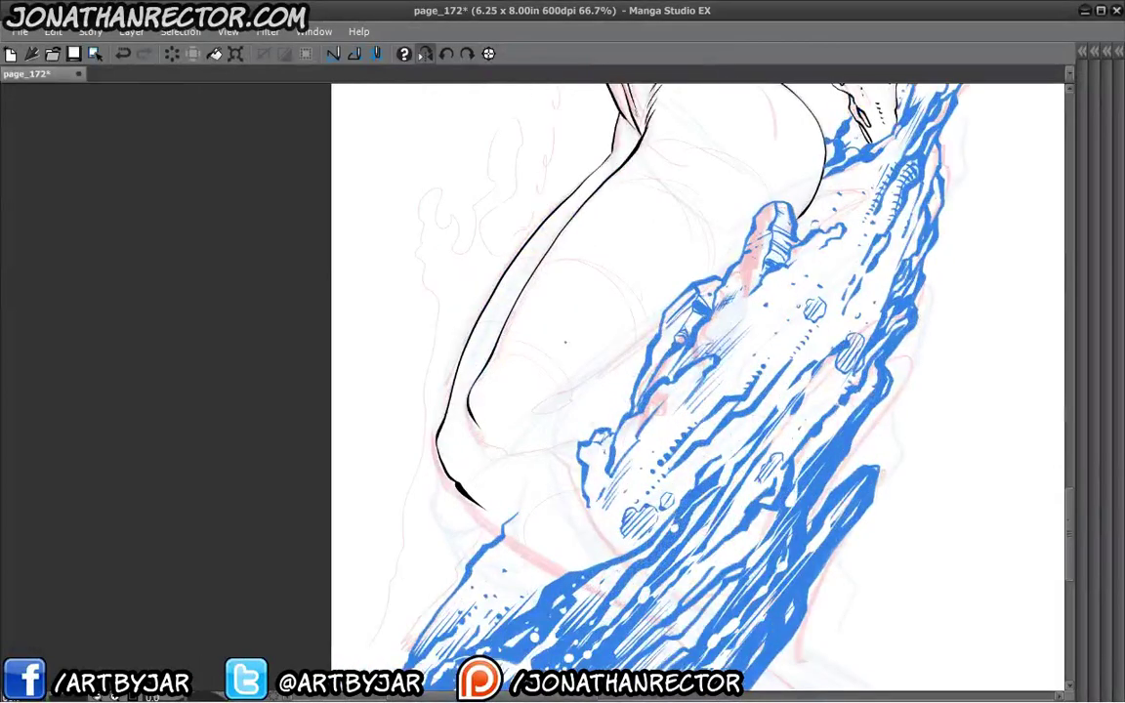
drag(601, 342, 731, 322)
key(ctrl+plus)
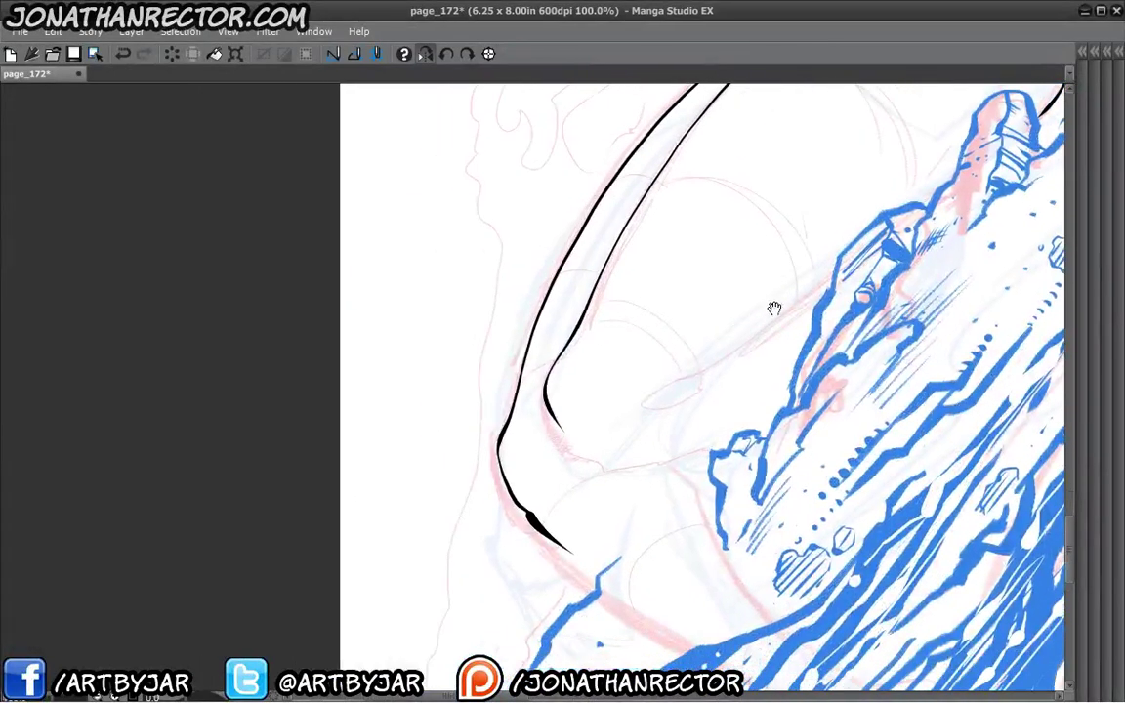
mouse_move(884, 242)
mouse_down()
mouse_move(734, 357)
mouse_move(637, 400)
mouse_up()
mouse_move(555, 443)
mouse_down()
mouse_move(361, 539)
mouse_move(322, 533)
mouse_move(340, 527)
mouse_move(381, 549)
mouse_move(366, 544)
mouse_move(410, 549)
mouse_move(569, 485)
mouse_up()
key(ctrl+z)
drag(807, 190, 703, 335)
drag(742, 288, 835, 263)
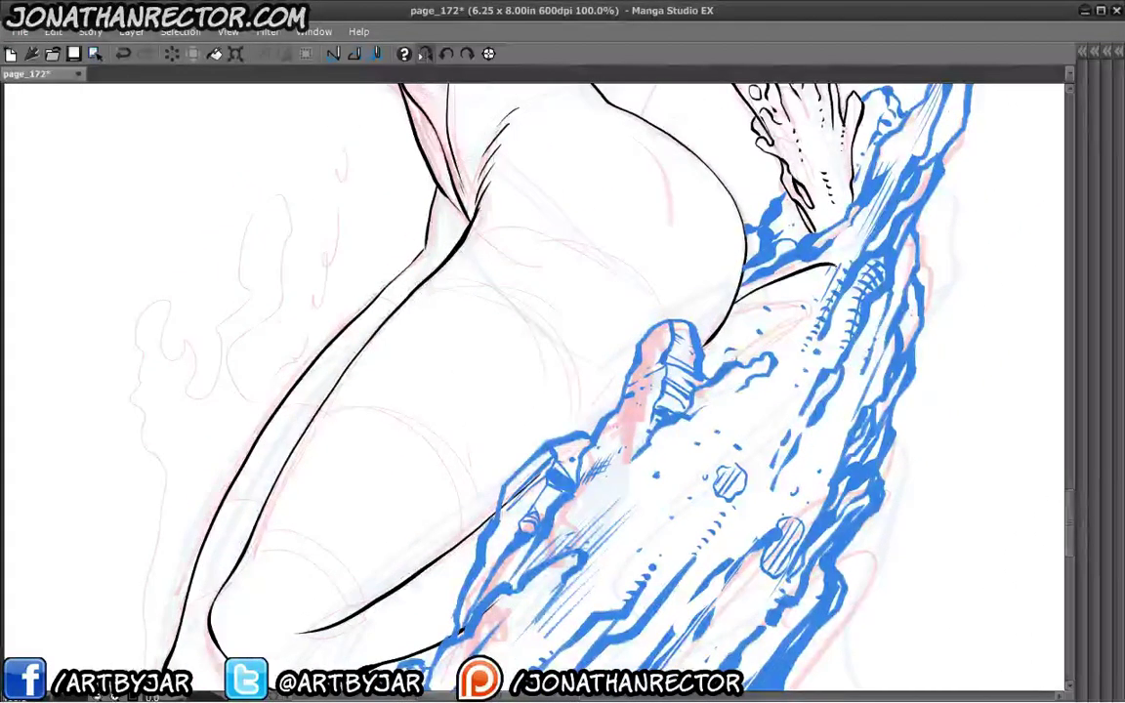
drag(778, 324, 810, 303)
drag(737, 359, 781, 323)
key(ctrl+z)
key(ctrl+z)
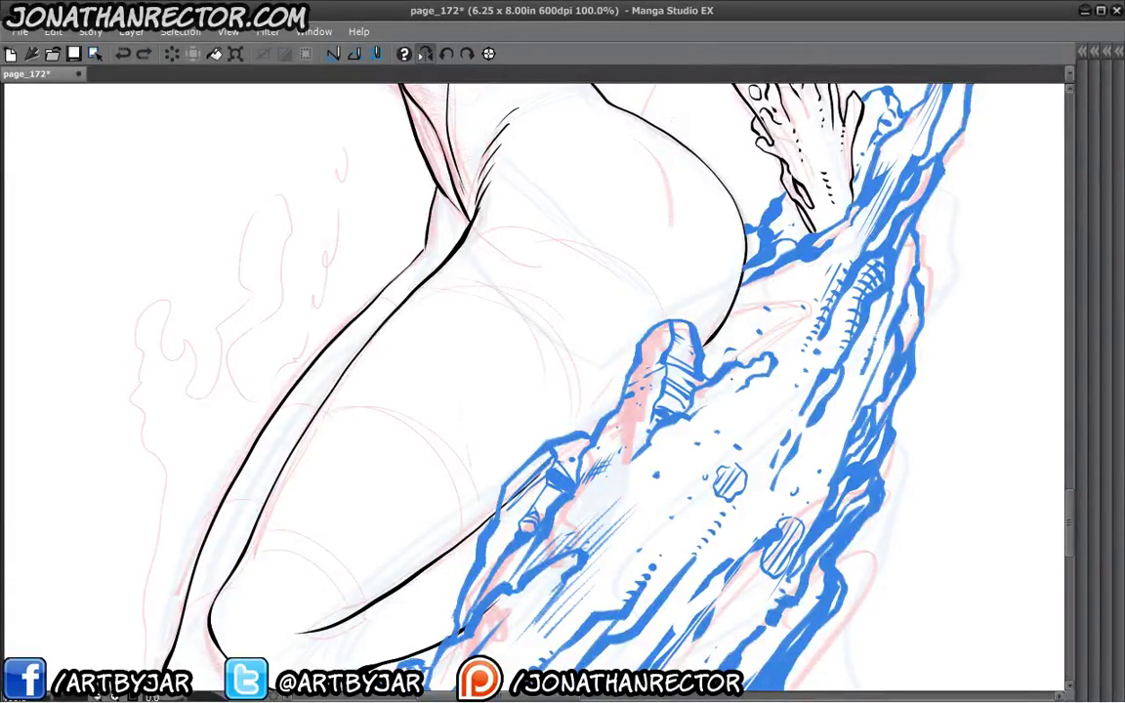
Ink the foot poking out behind the hip onto the rock and flip the canvas view horizontally.
mouse_move(743, 363)
mouse_down()
mouse_move(828, 301)
mouse_move(737, 295)
mouse_move(757, 321)
mouse_move(733, 333)
mouse_up()
key(ctrl+minus)
key(ctrl+minus)
drag(344, 400, 394, 557)
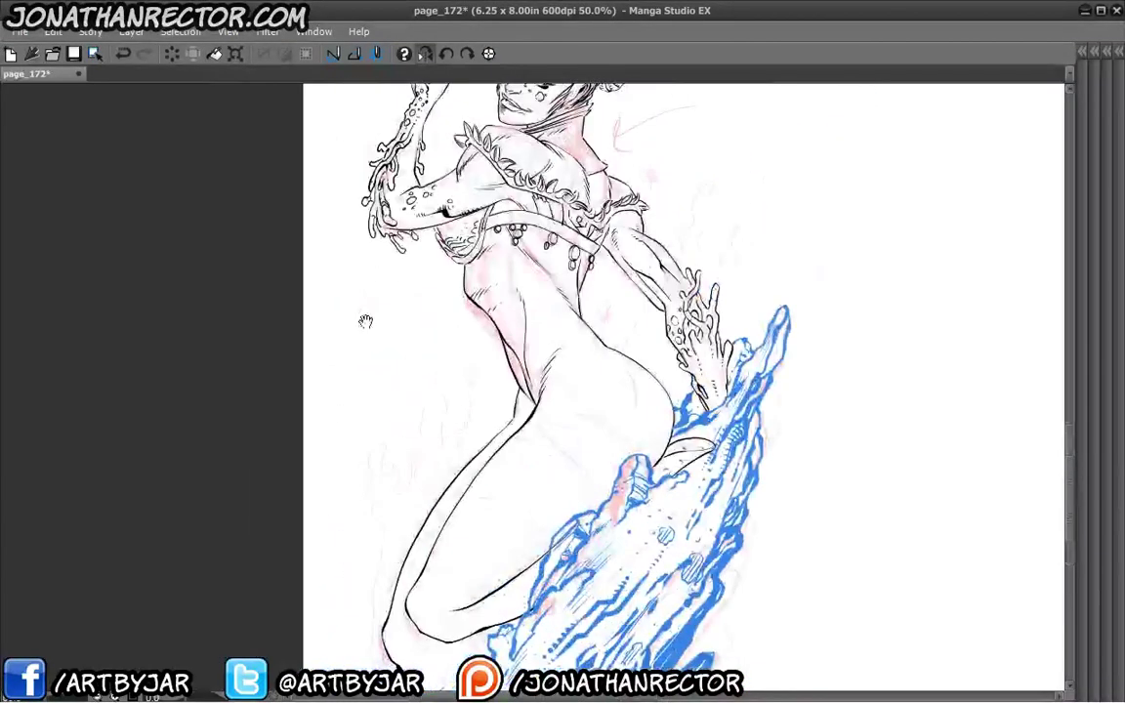
click(425, 53)
Add short tapered accents to the fold line and lower contour of the bent leg near the knee.
drag(312, 509, 235, 388)
key(ctrl+plus)
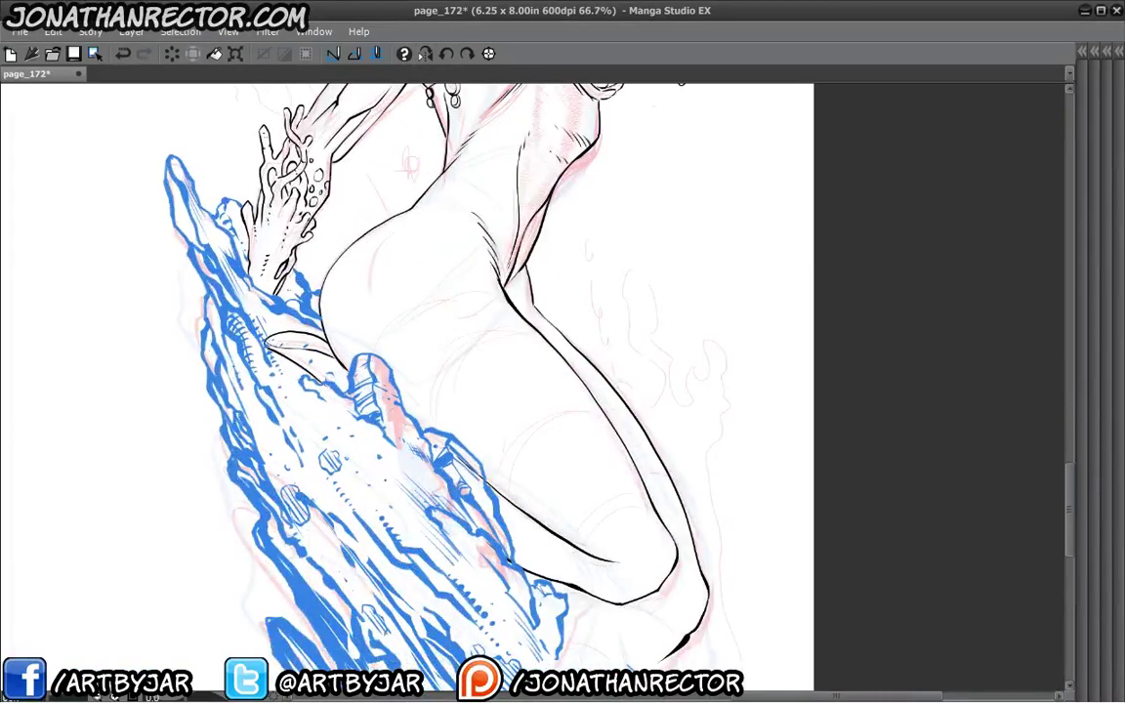
key(ctrl+plus)
drag(381, 545, 282, 356)
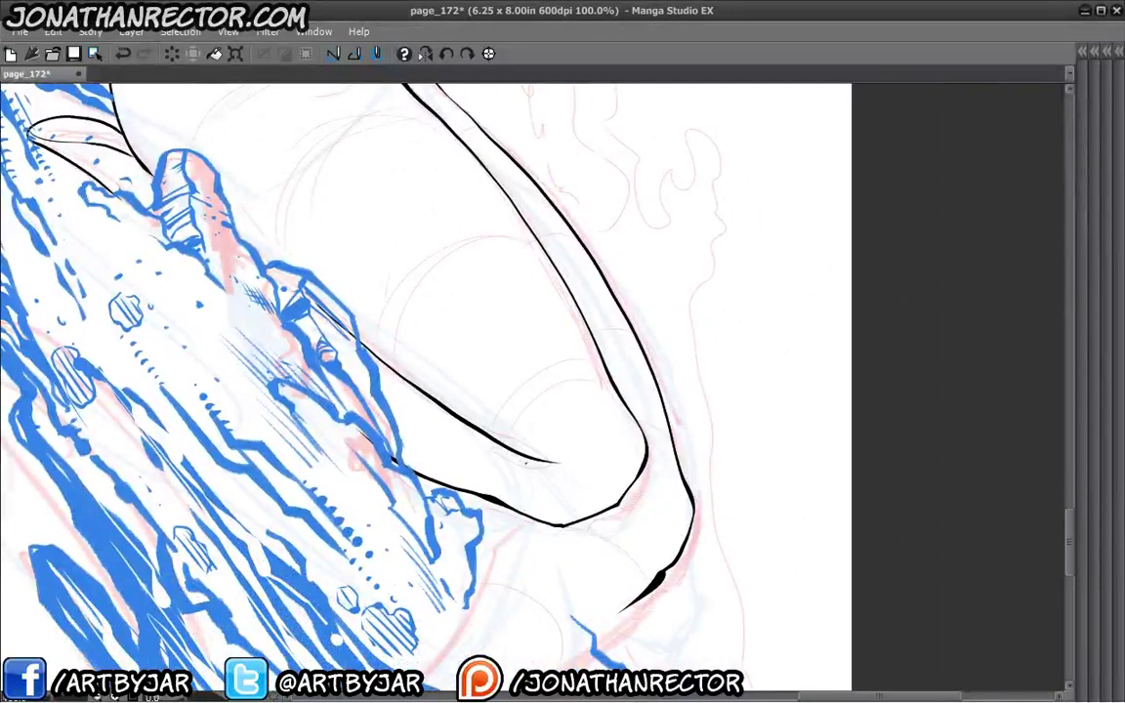
drag(488, 439, 517, 455)
drag(635, 451, 634, 398)
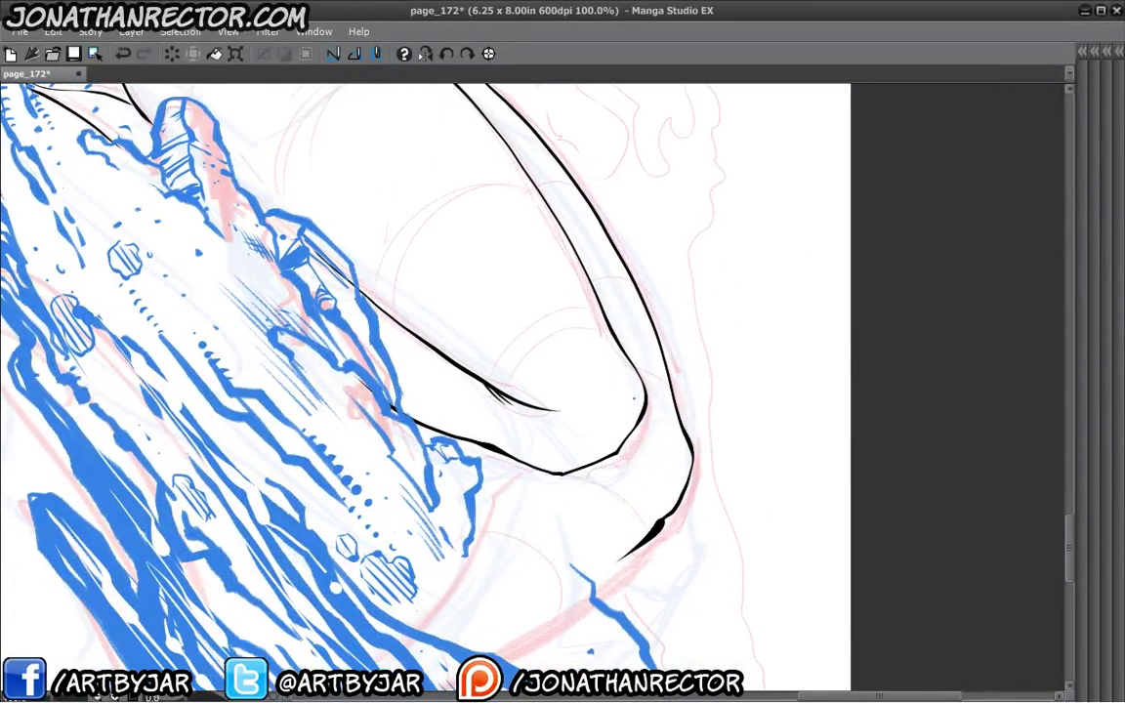
key(ctrl+z)
drag(379, 416, 364, 447)
drag(459, 461, 478, 479)
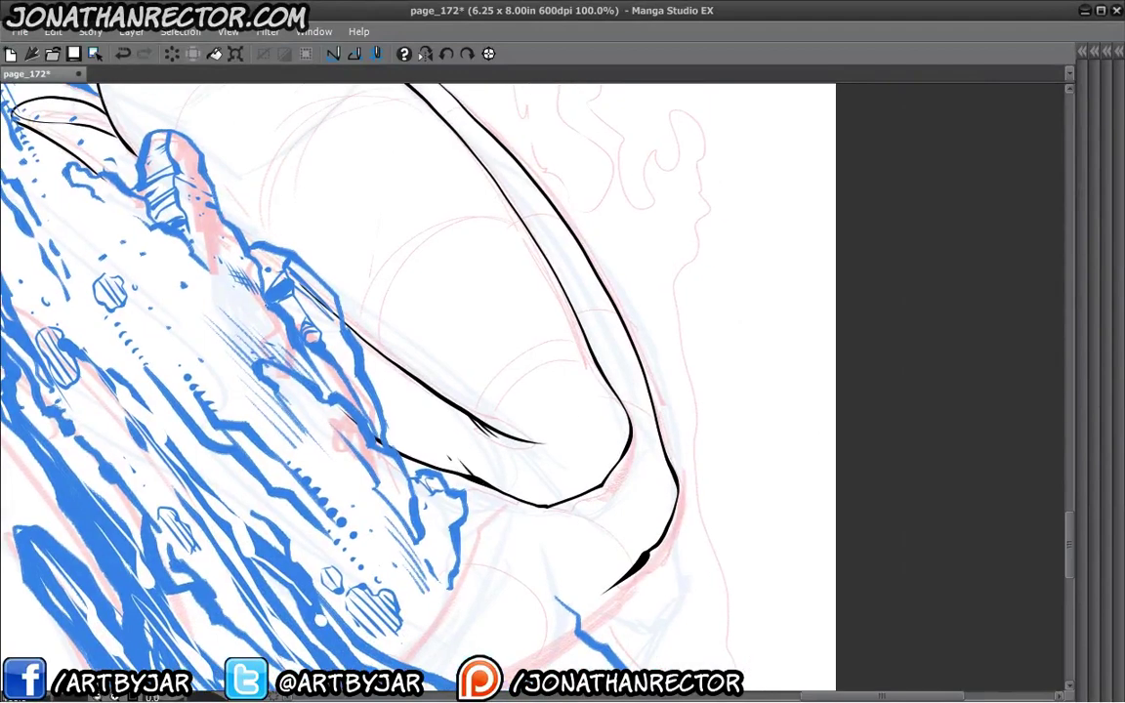
Try inking a long oval patch outline running down the thigh.
drag(323, 428, 342, 266)
drag(251, 286, 285, 376)
drag(434, 343, 428, 374)
drag(392, 320, 491, 543)
drag(397, 345, 359, 296)
mouse_move(411, 250)
mouse_down()
mouse_move(444, 283)
mouse_move(387, 343)
mouse_move(412, 250)
mouse_up()
scroll(409, 306, down, 2)
mouse_move(296, 385)
mouse_down()
mouse_move(317, 626)
mouse_move(300, 566)
mouse_up()
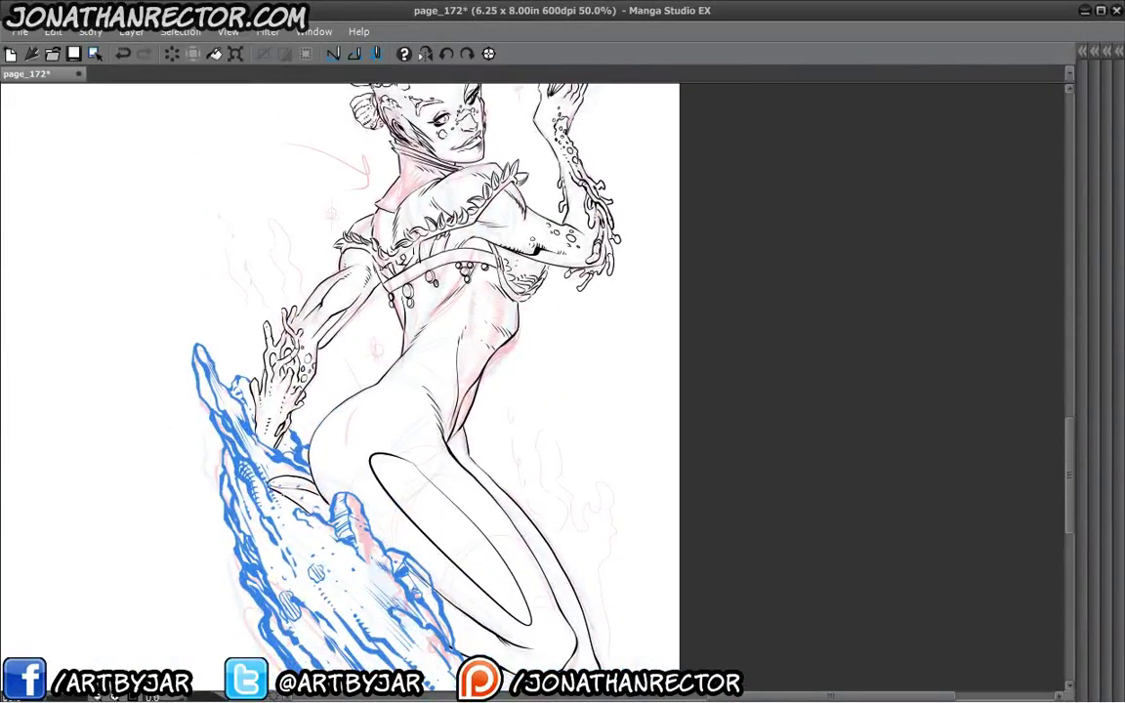
key(ctrl+z)
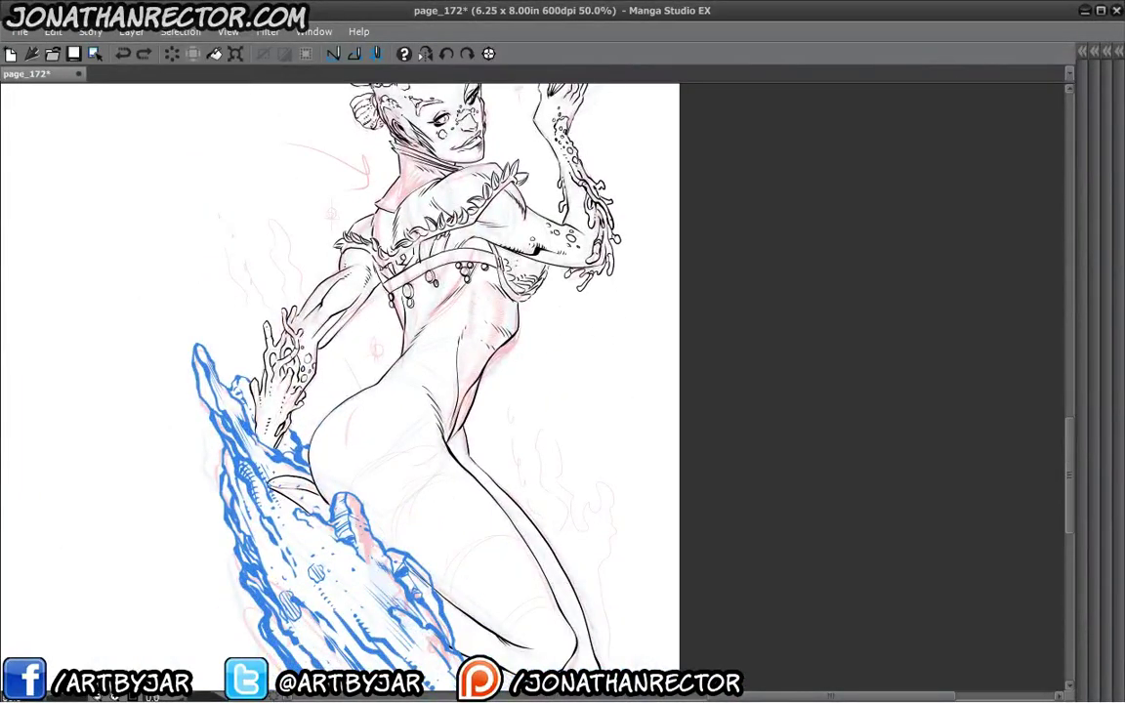
Ink a wavy organic outline with finger-like ends along the thigh's underside and around toward its front contour.
drag(283, 496, 231, 379)
key(ctrl+plus)
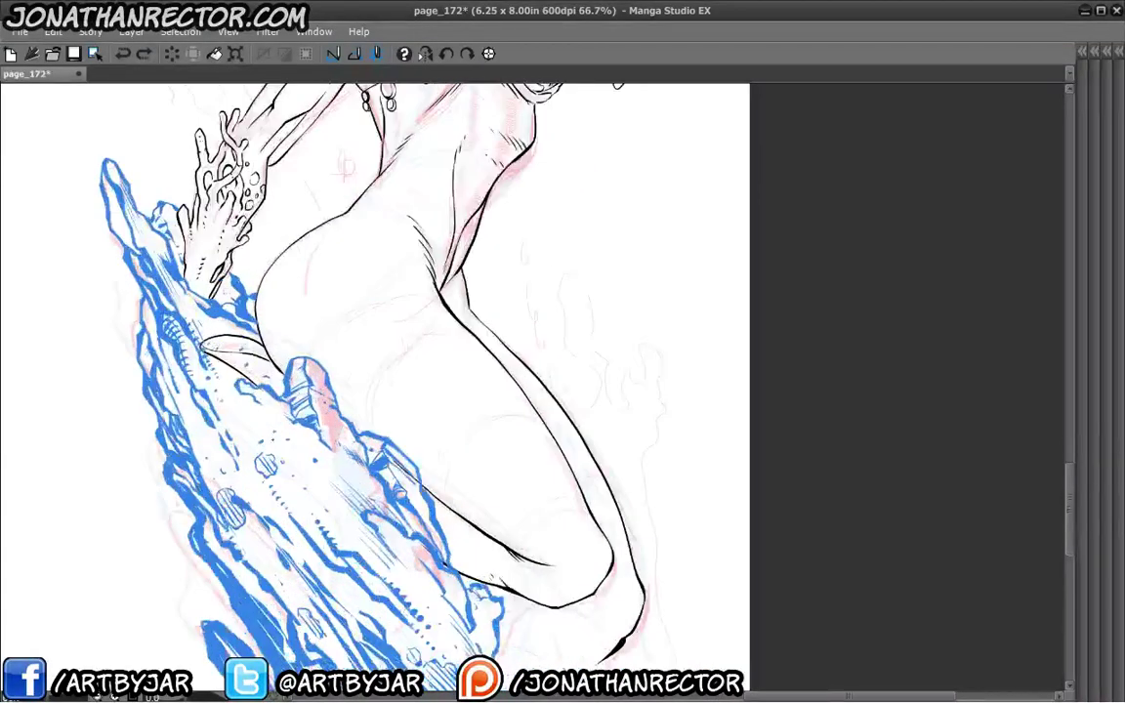
drag(357, 450, 337, 425)
scroll(337, 426, up, 2)
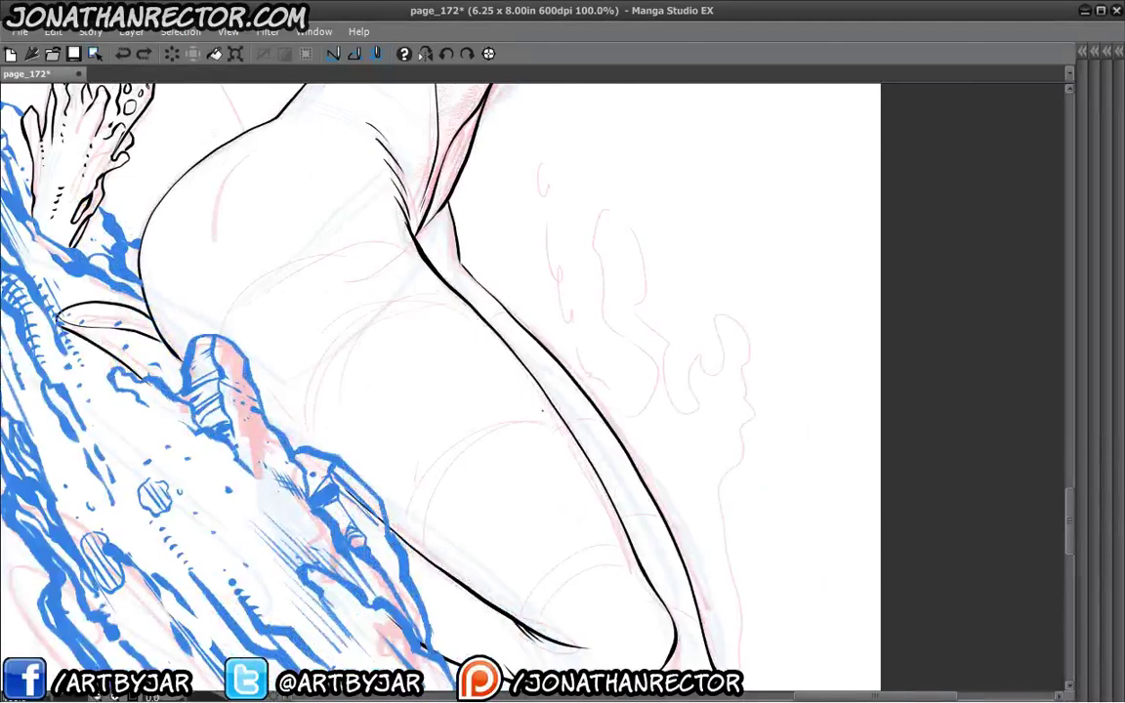
mouse_move(562, 408)
mouse_down()
mouse_move(554, 378)
mouse_move(531, 362)
mouse_move(549, 420)
mouse_move(447, 334)
mouse_move(454, 369)
mouse_move(565, 478)
mouse_move(545, 533)
mouse_up()
mouse_move(493, 514)
mouse_down()
mouse_move(411, 479)
mouse_move(335, 420)
mouse_move(278, 362)
mouse_move(247, 289)
mouse_move(238, 298)
mouse_move(252, 351)
mouse_move(293, 429)
mouse_up()
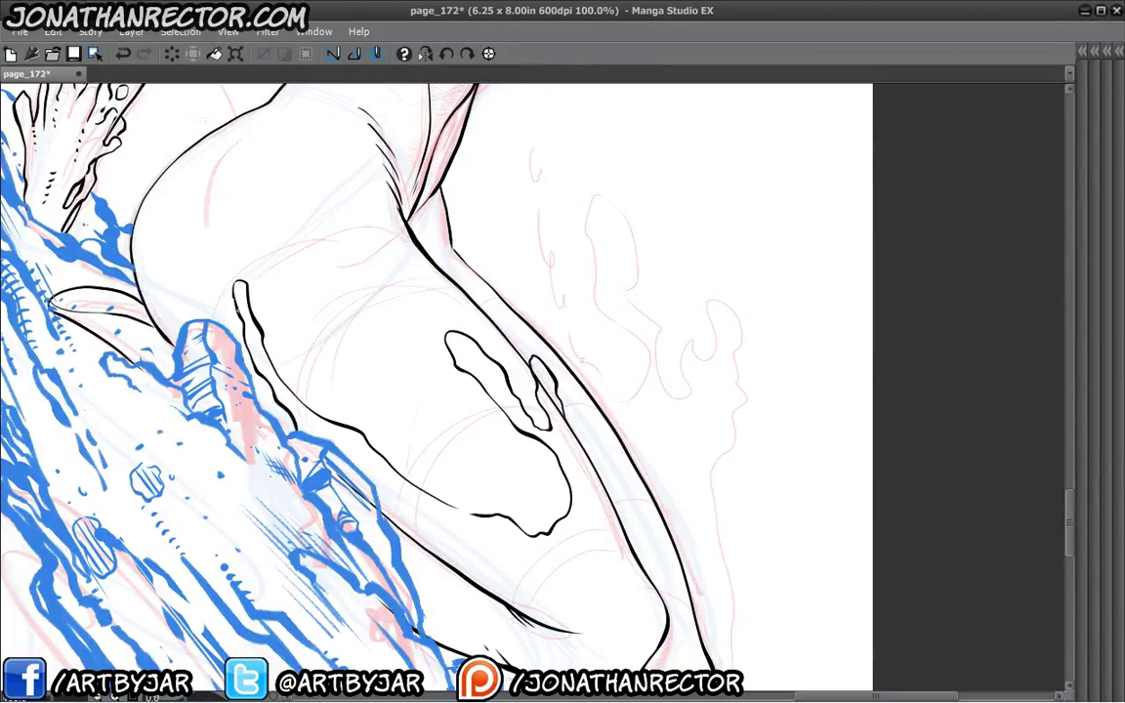
Add an elongated oval below the wavy thigh outline and a forked branch growing up from it.
drag(419, 483, 389, 454)
mouse_move(322, 431)
mouse_down()
mouse_move(416, 494)
mouse_move(482, 518)
mouse_move(446, 518)
mouse_move(422, 498)
mouse_up()
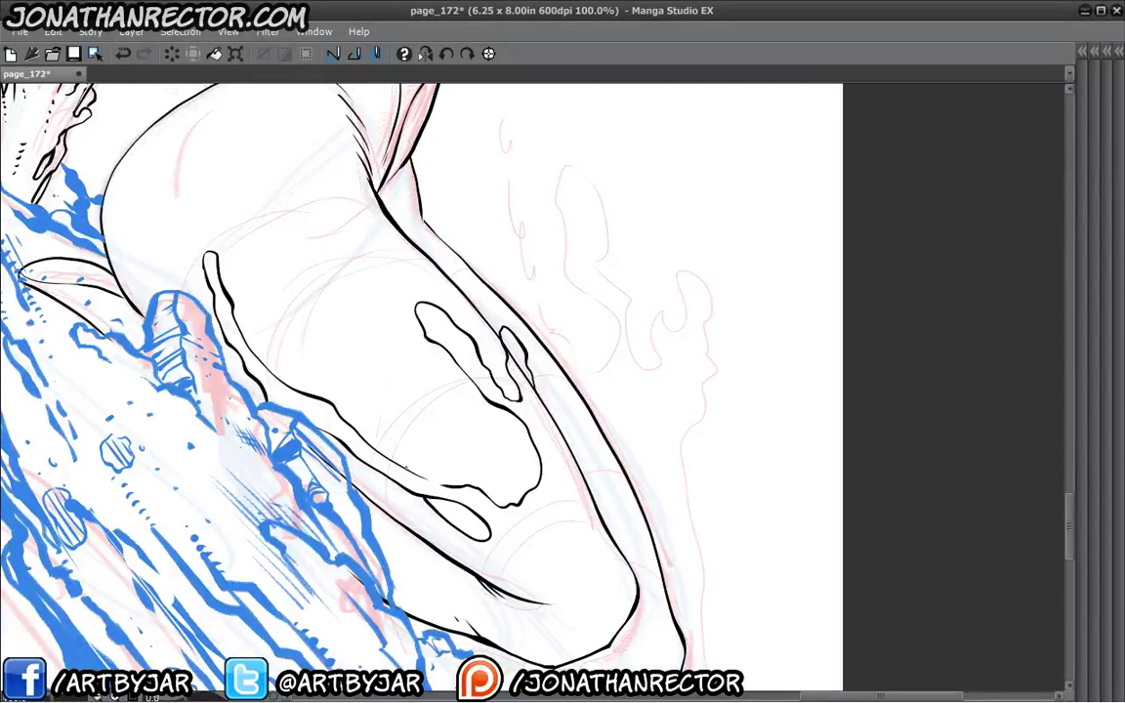
drag(384, 364, 401, 464)
mouse_move(380, 361)
mouse_down()
mouse_move(386, 405)
mouse_move(362, 427)
mouse_up()
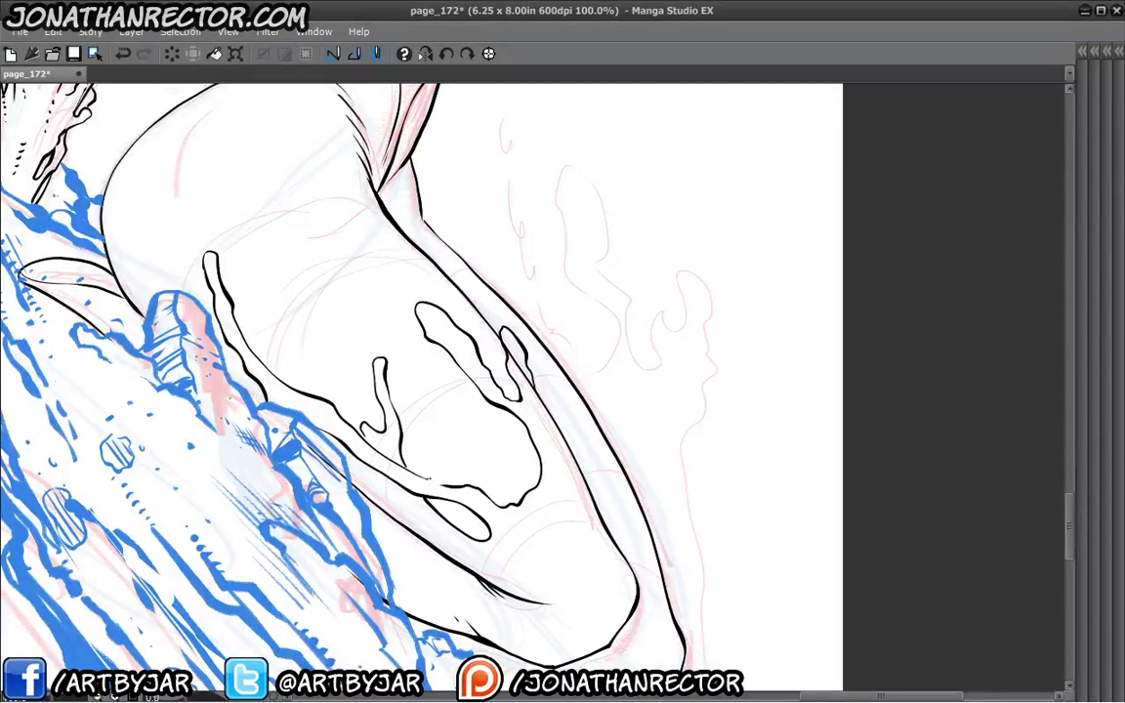
Add a small hooked nub, a second oval, a slender lower lobe and short rows of dots around the thigh outline.
drag(428, 477, 443, 471)
drag(324, 414, 299, 375)
mouse_move(327, 420)
mouse_down()
mouse_move(363, 450)
mouse_move(216, 328)
mouse_up()
mouse_move(403, 457)
mouse_down()
mouse_move(448, 478)
mouse_move(411, 476)
mouse_move(445, 454)
mouse_up()
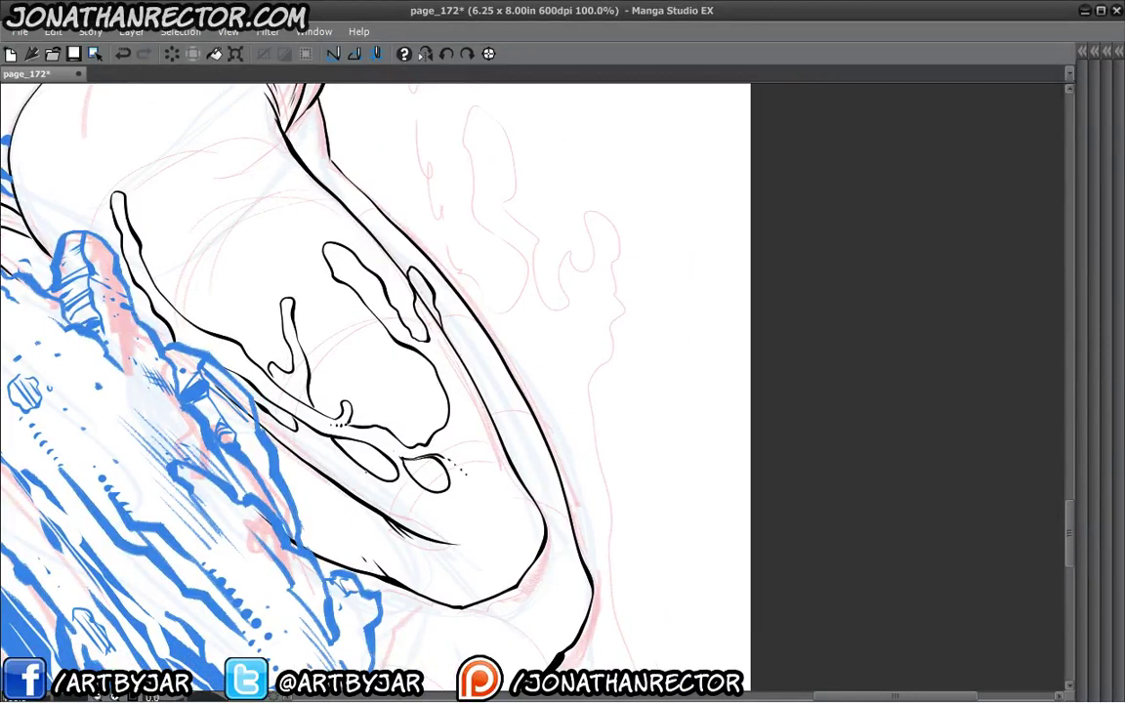
Try filling the inside of the wavy thigh shape with thick diagonal hatching strokes.
click(472, 553)
drag(332, 371, 422, 404)
mouse_move(435, 338)
mouse_down()
mouse_move(516, 422)
mouse_move(493, 425)
mouse_up()
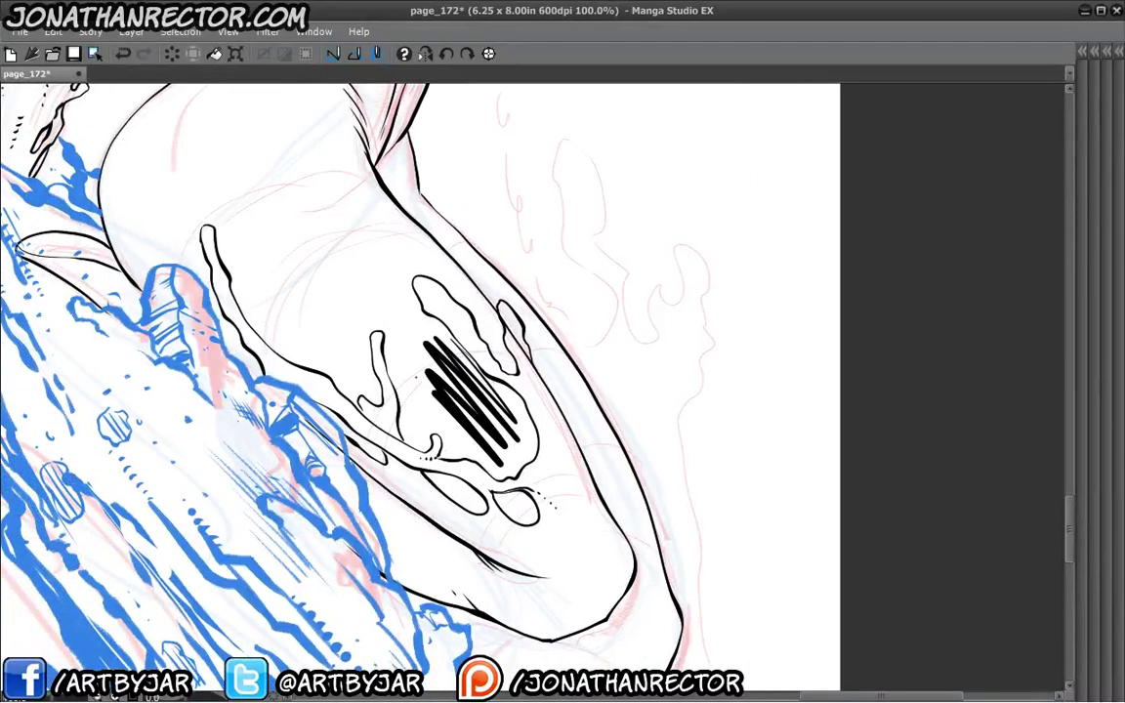
mouse_move(415, 361)
mouse_down()
mouse_move(473, 448)
mouse_move(454, 457)
mouse_up()
mouse_move(528, 498)
mouse_down()
mouse_move(519, 508)
mouse_move(448, 492)
mouse_up()
key(ctrl+z)
key(ctrl+z)
key(ctrl+z)
key(ctrl+z)
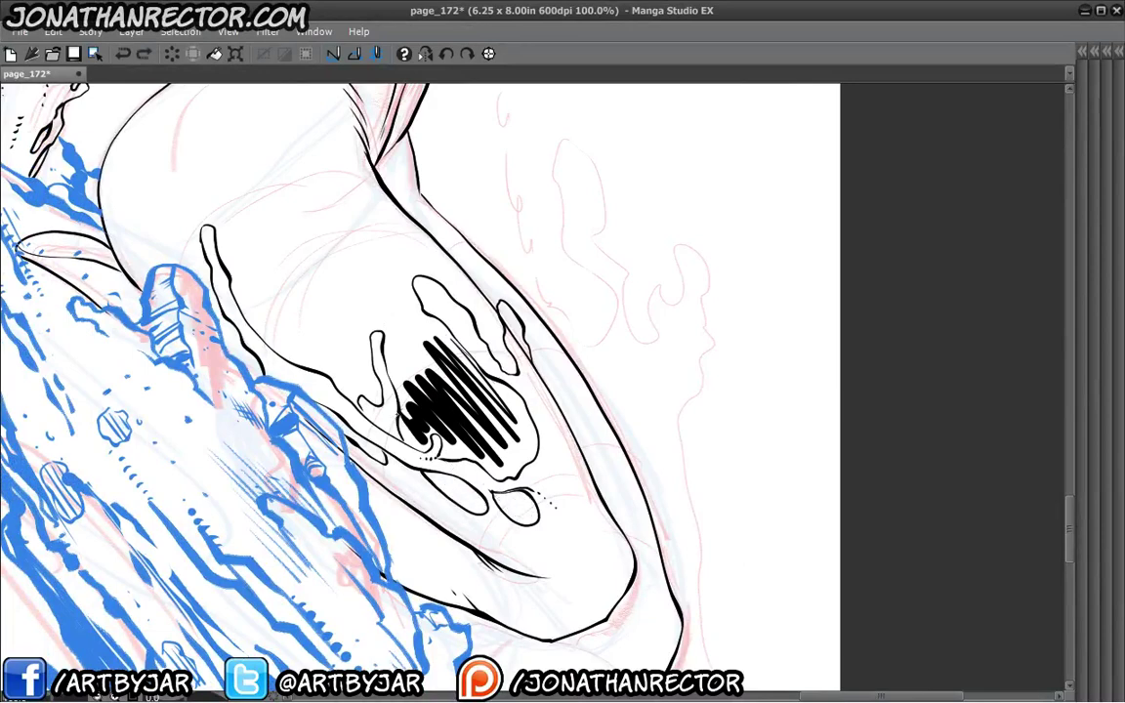
key(ctrl+z)
Clean up and thicken the small lobe where it merges with the leg's front contour.
drag(484, 387, 491, 429)
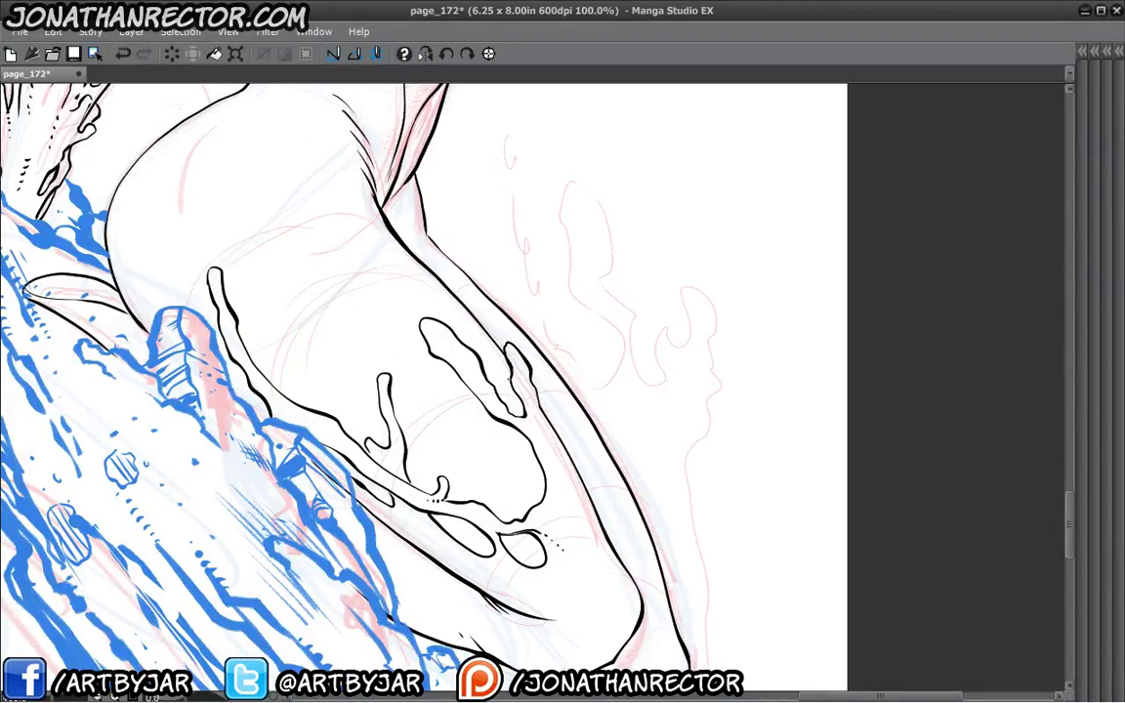
drag(418, 371, 409, 322)
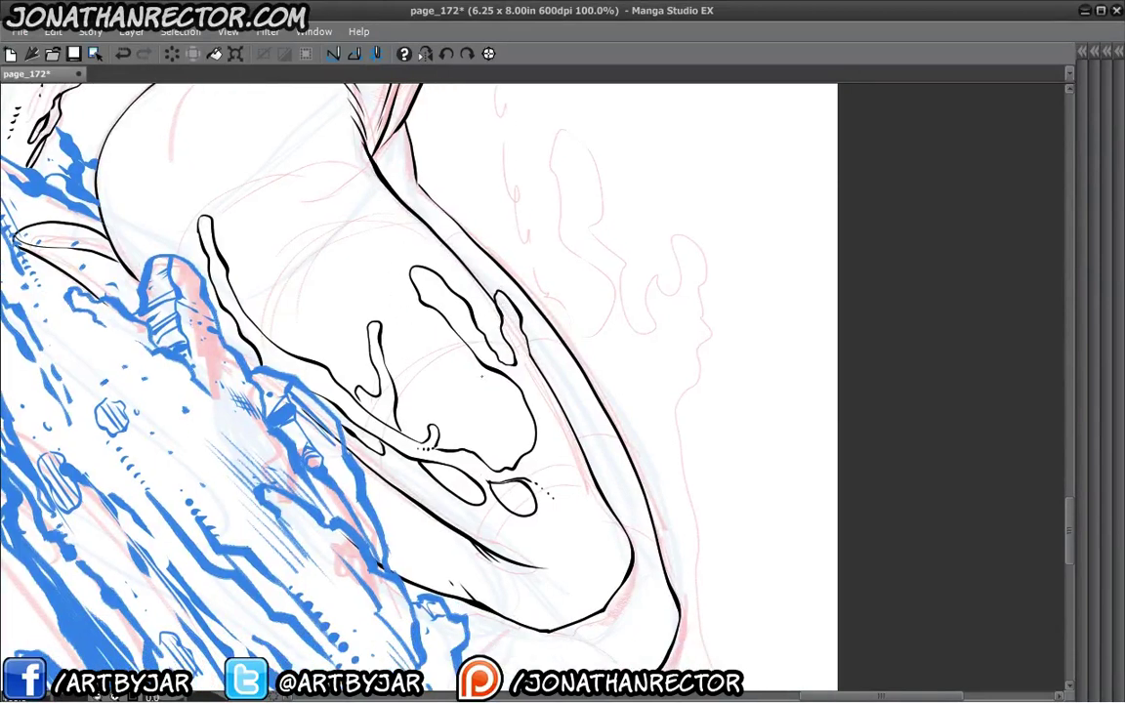
drag(495, 410, 472, 372)
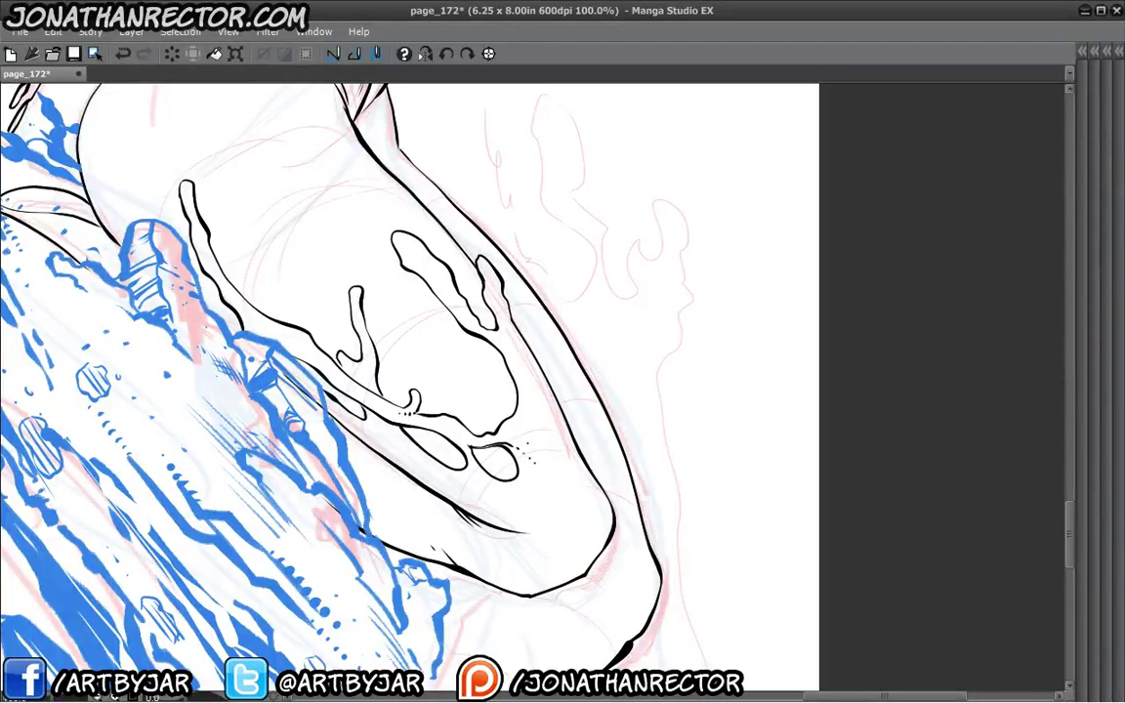
drag(207, 476, 406, 279)
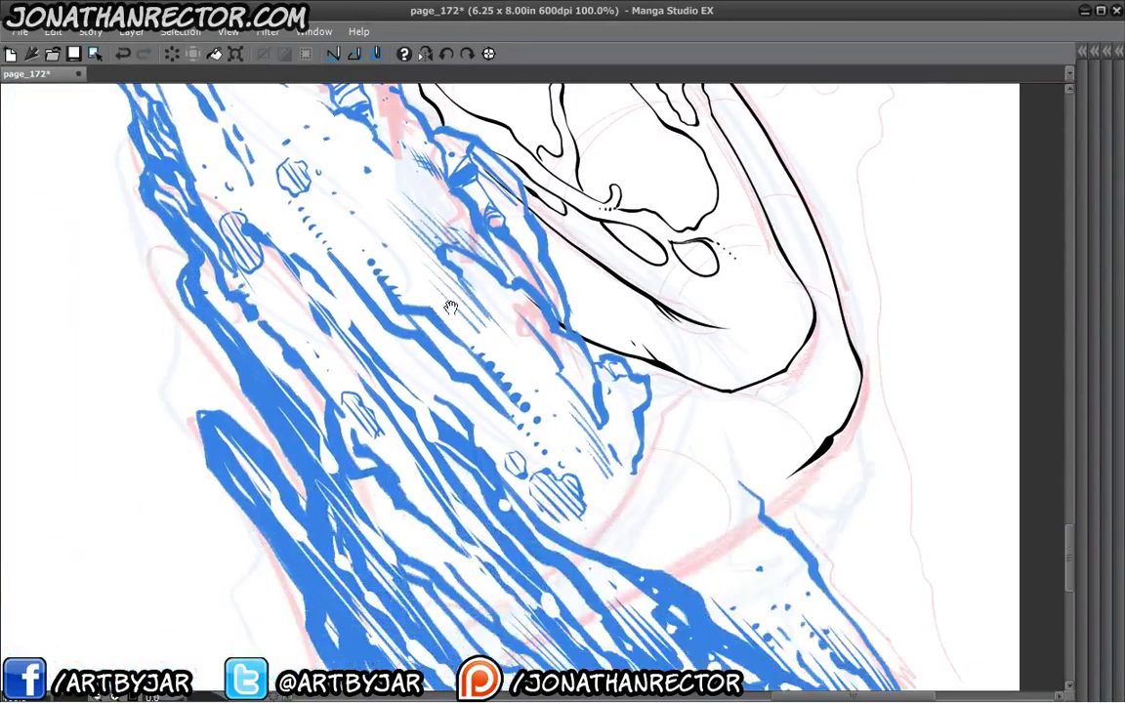
drag(334, 479, 233, 203)
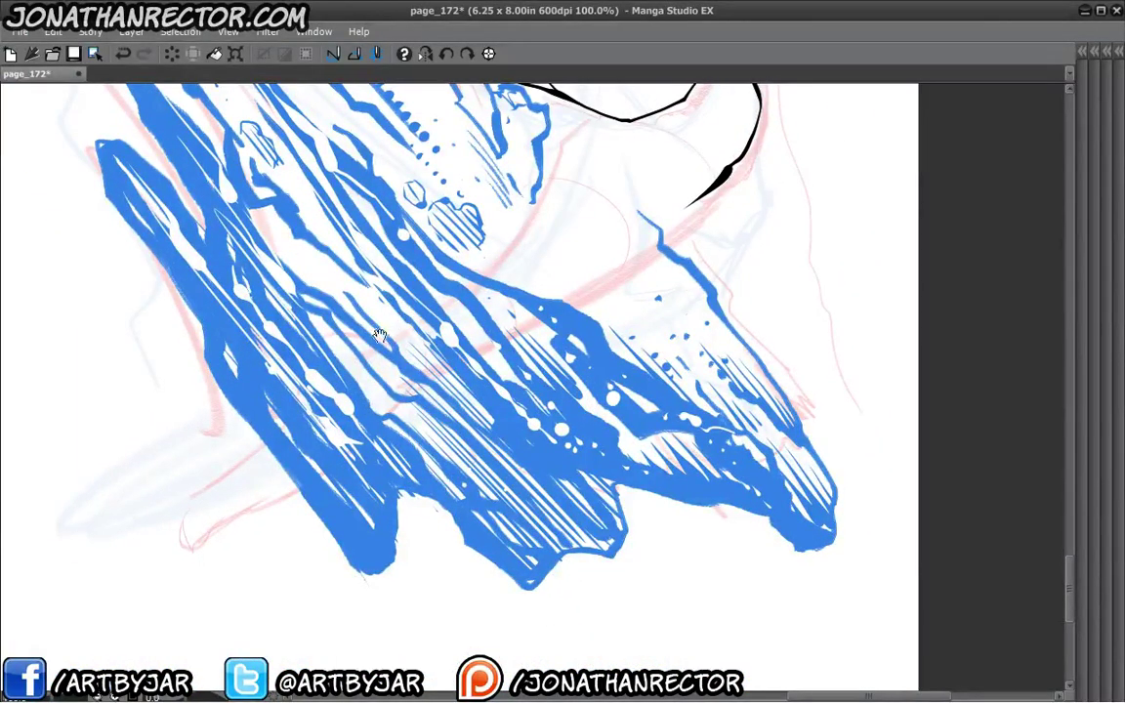
mouse_move(379, 358)
mouse_down()
mouse_move(397, 582)
mouse_move(423, 417)
mouse_move(394, 608)
mouse_up()
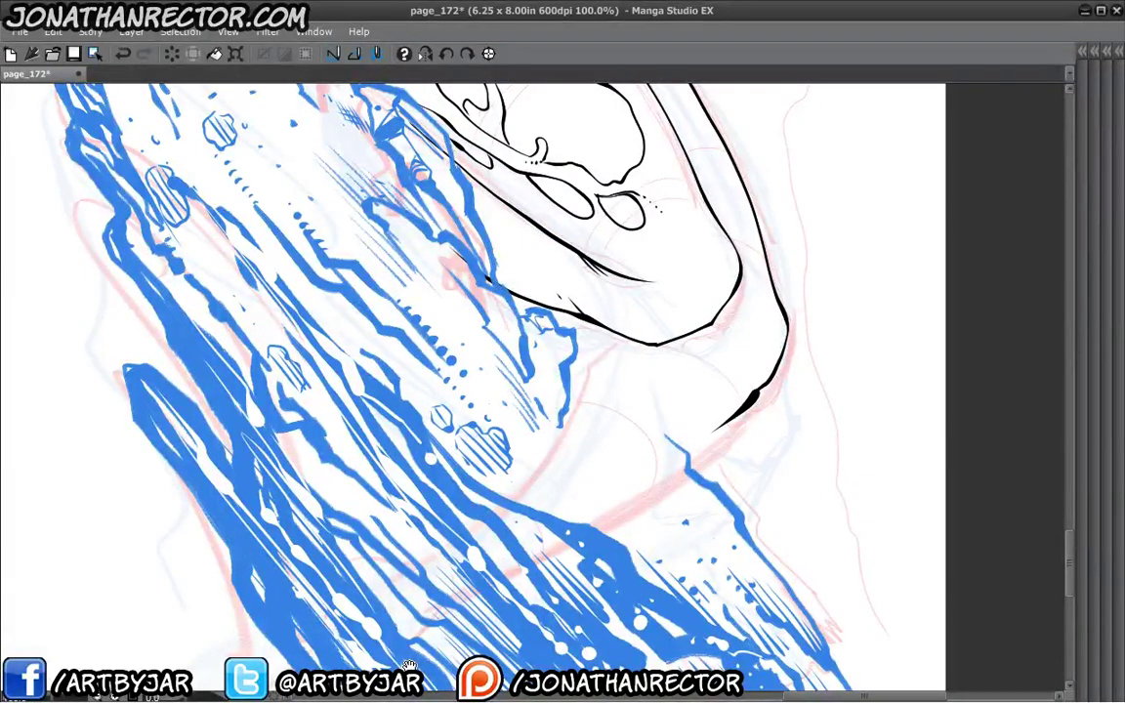
drag(350, 478, 333, 539)
drag(404, 407, 371, 514)
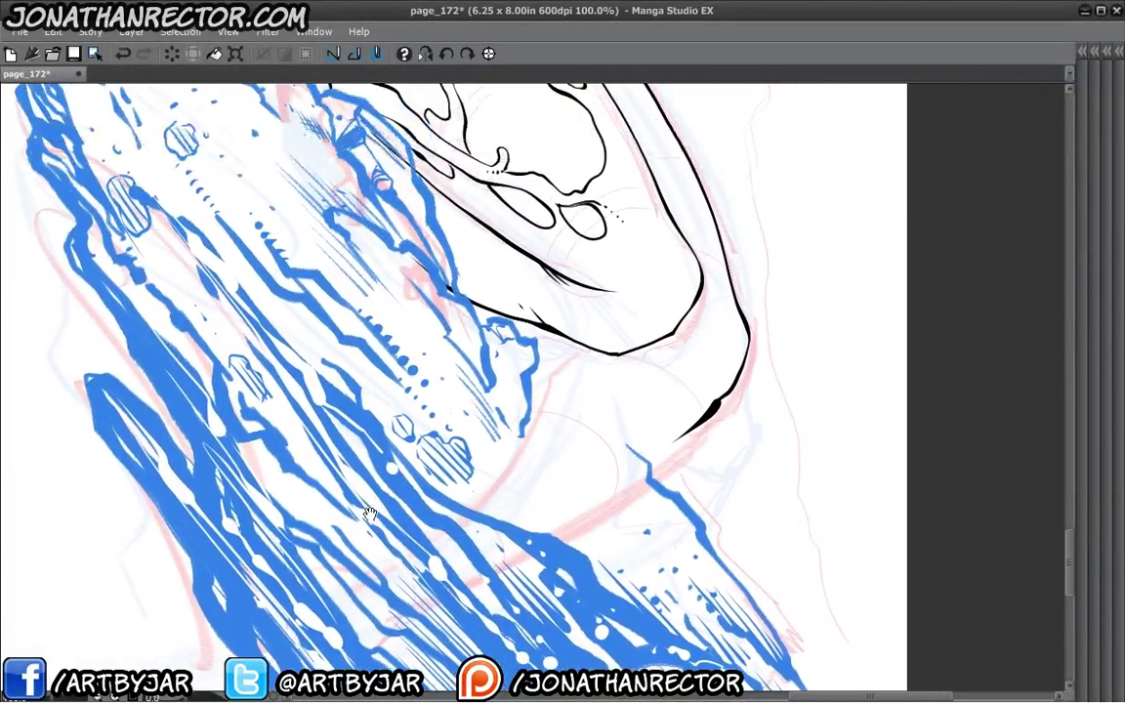
Ink dotted lines inside the upper lobe and below the small lobe, thicken the inner edge, and add a tapered tip near the knee.
drag(405, 459, 375, 576)
drag(373, 449, 367, 524)
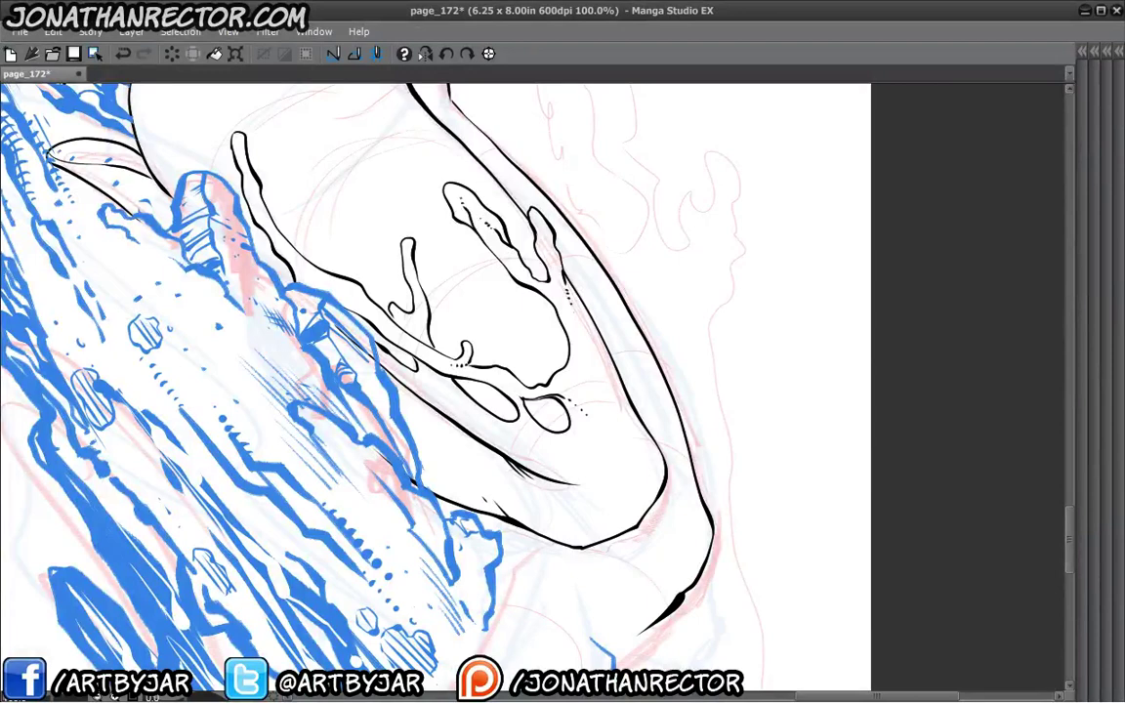
drag(520, 282, 578, 338)
mouse_move(549, 382)
mouse_down()
mouse_move(573, 382)
mouse_move(603, 409)
mouse_move(600, 388)
mouse_up()
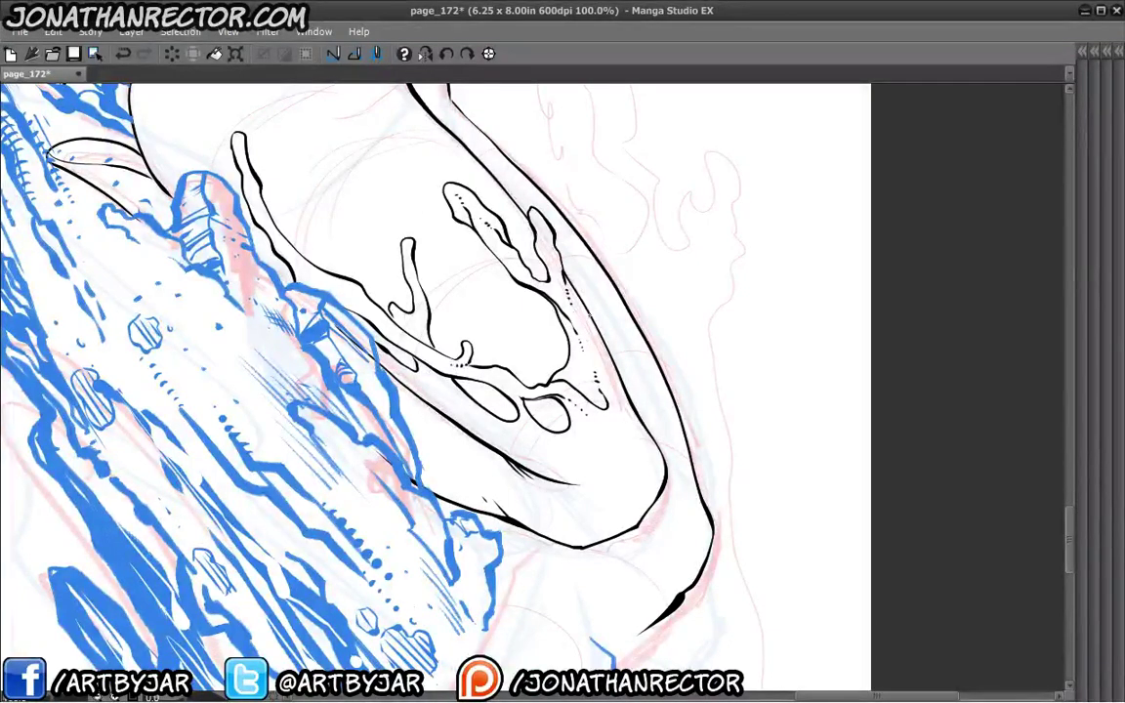
Thicken the lobe's edge toward the knee, extend it into a dotted tapered line, and ink a dotted line beneath the first oval.
mouse_move(531, 281)
mouse_down()
mouse_move(570, 396)
mouse_move(602, 344)
mouse_up()
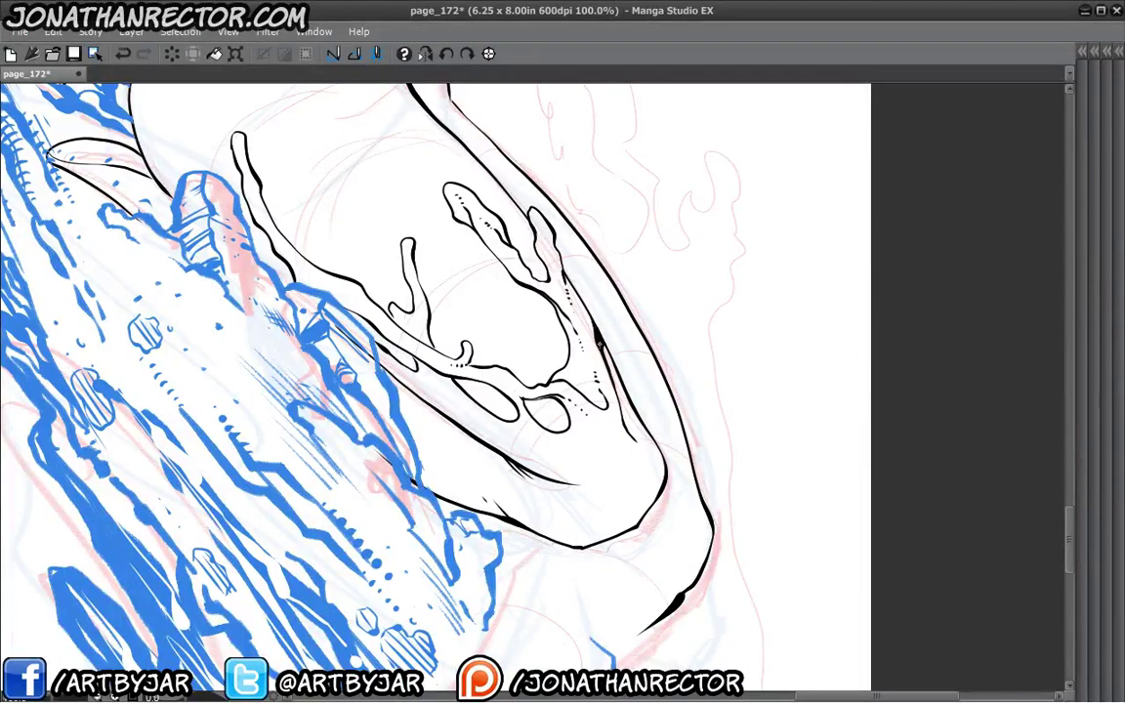
drag(625, 430, 568, 382)
click(583, 398)
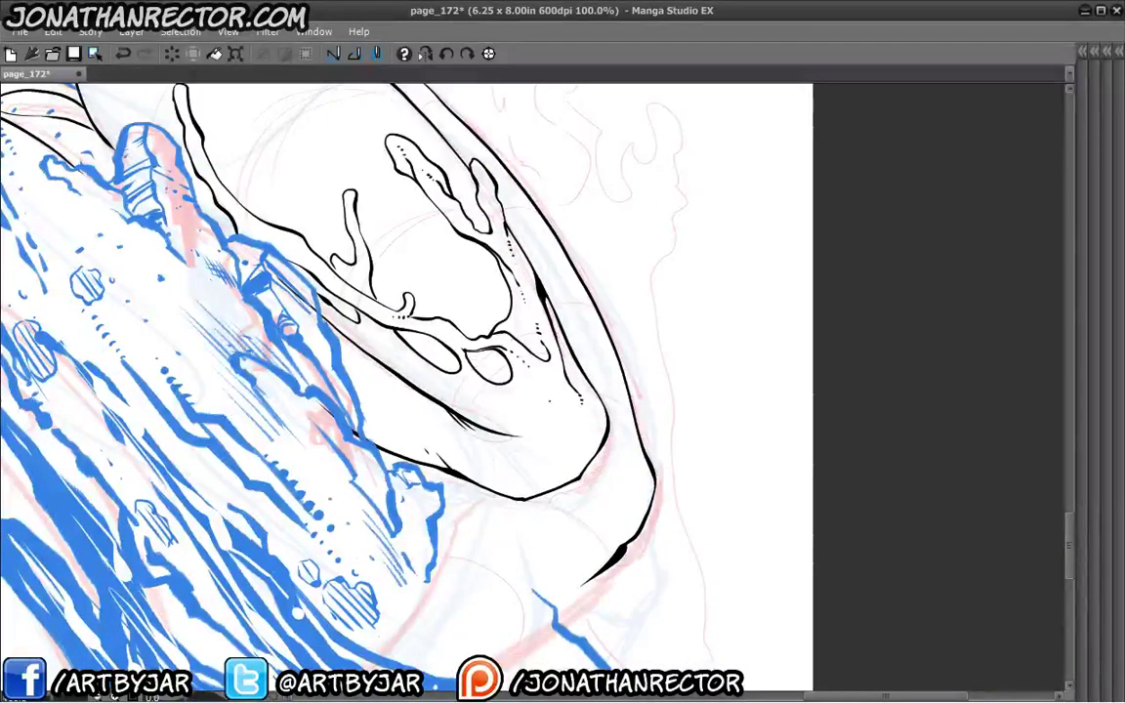
drag(375, 337, 392, 355)
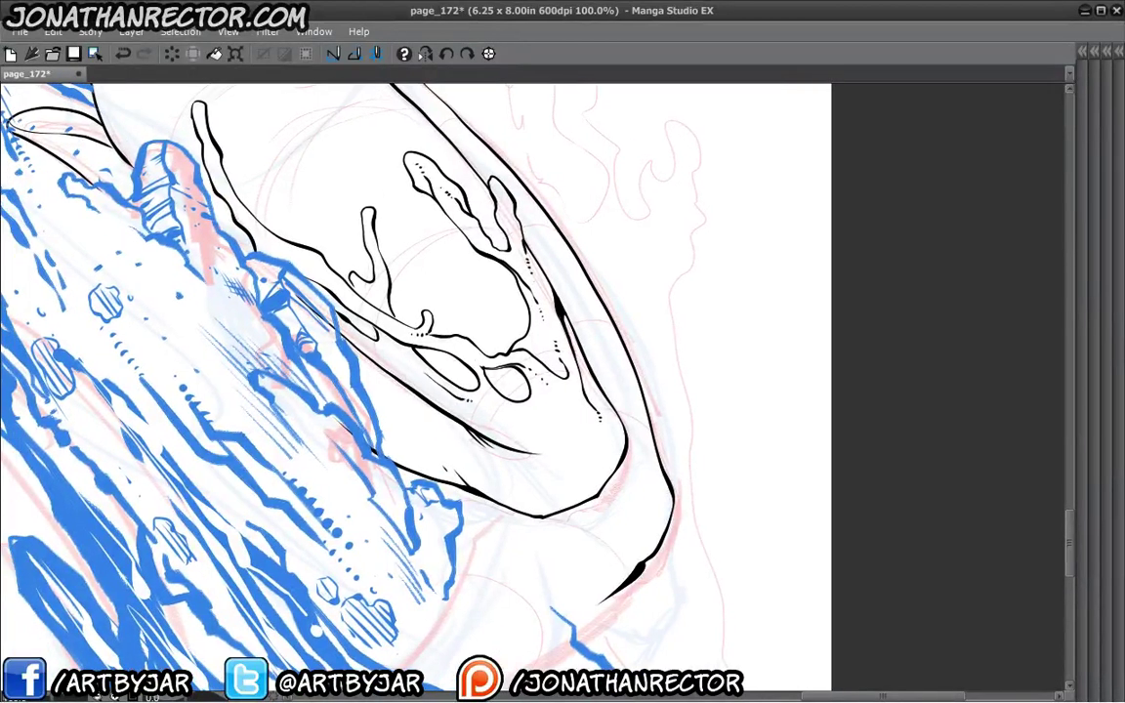
mouse_move(393, 365)
mouse_down()
mouse_move(422, 387)
mouse_move(427, 363)
mouse_up()
Ink small contour nicks, bumps and dots on the coral branches along the thigh.
drag(299, 545, 451, 301)
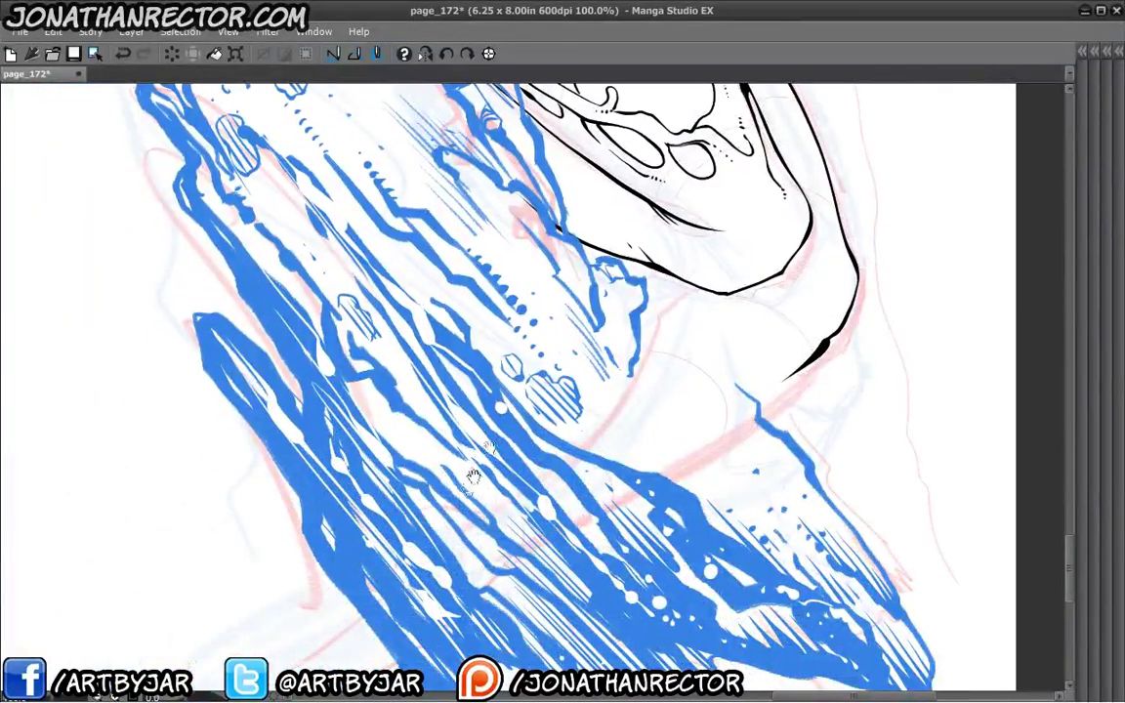
mouse_move(493, 144)
mouse_down()
mouse_move(416, 281)
mouse_move(441, 305)
mouse_move(478, 388)
mouse_up()
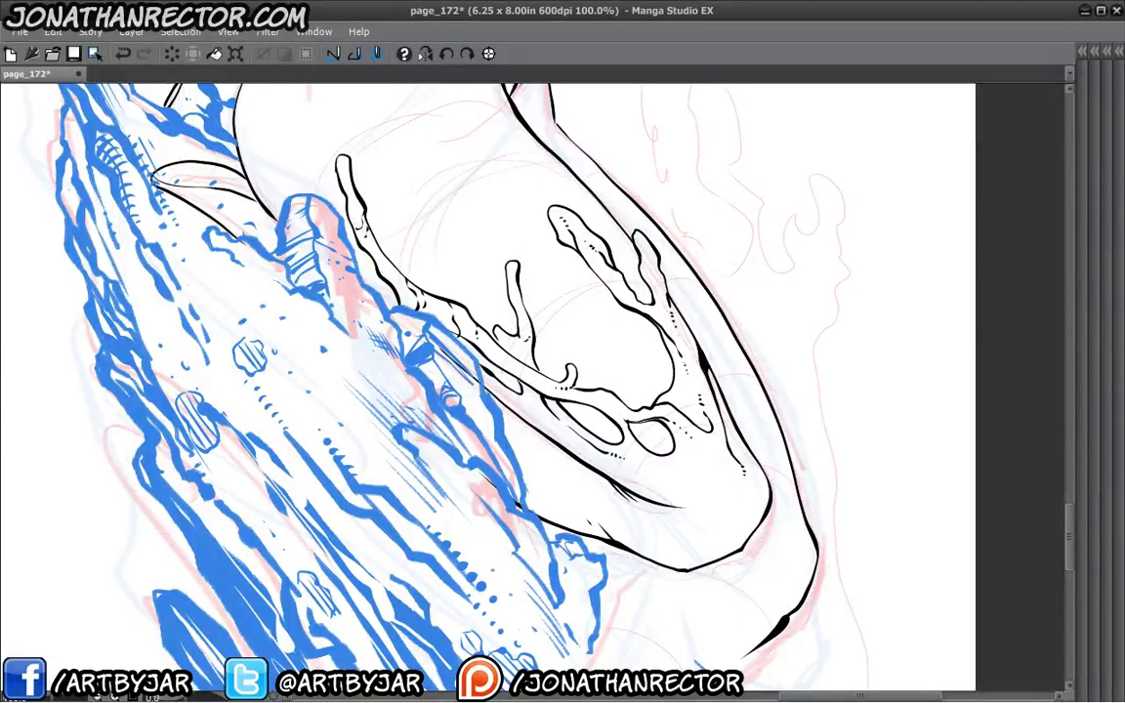
drag(489, 293, 401, 347)
drag(569, 315, 554, 321)
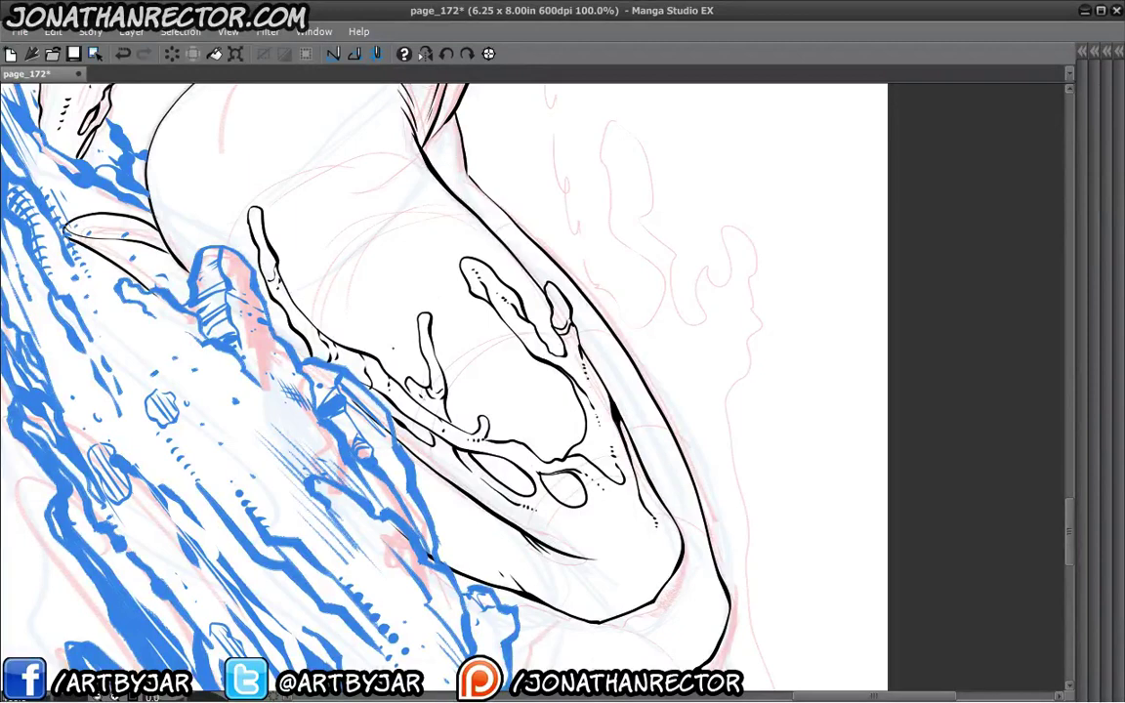
drag(393, 349, 322, 261)
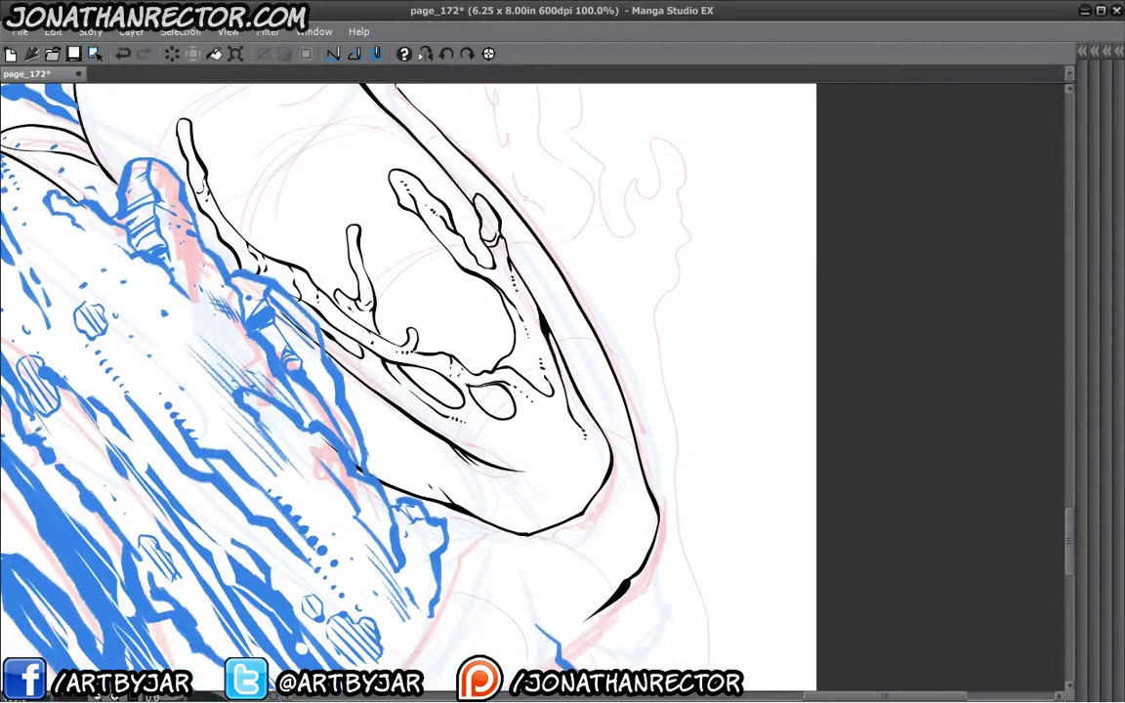
drag(460, 424, 413, 373)
Ink a forked coral branch rising past the thigh's front contour and erase the leg outline crossing it.
drag(313, 393, 486, 566)
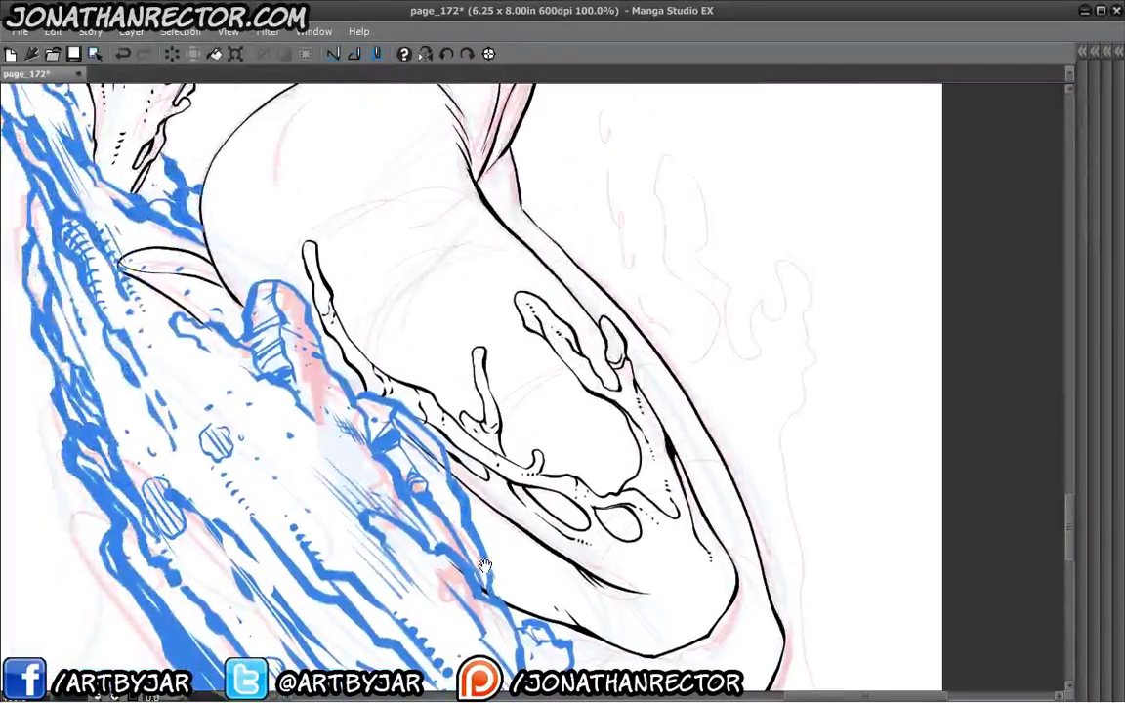
alt+click(310, 420)
drag(252, 388, 310, 508)
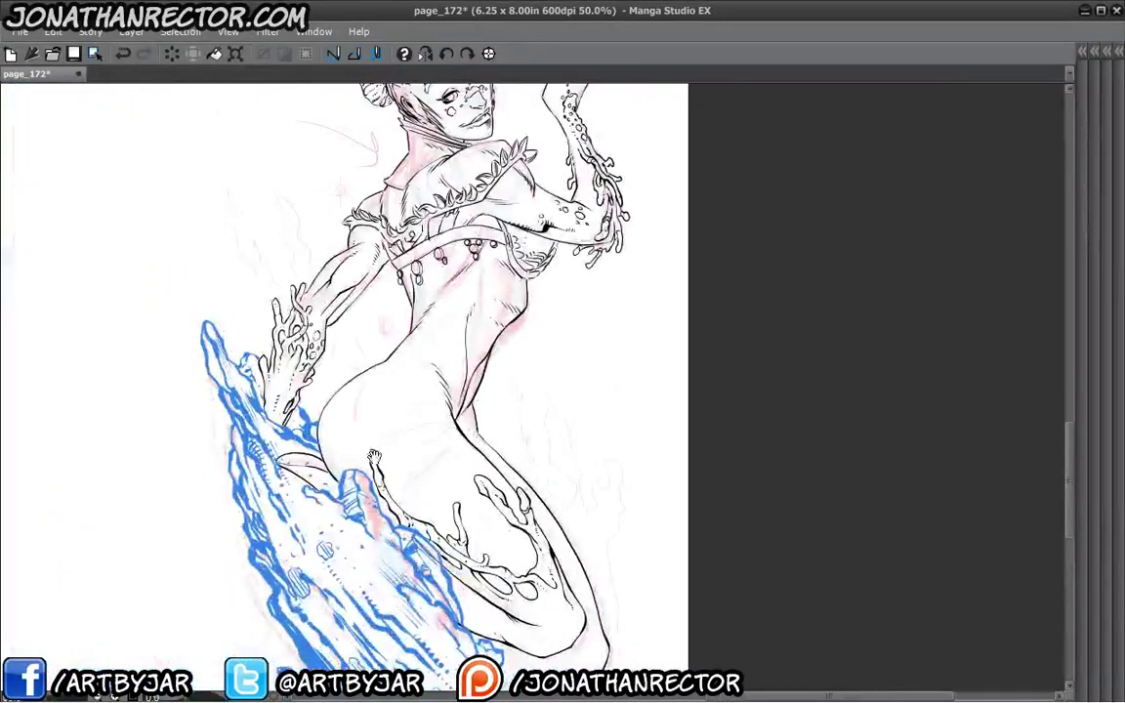
drag(374, 456, 292, 254)
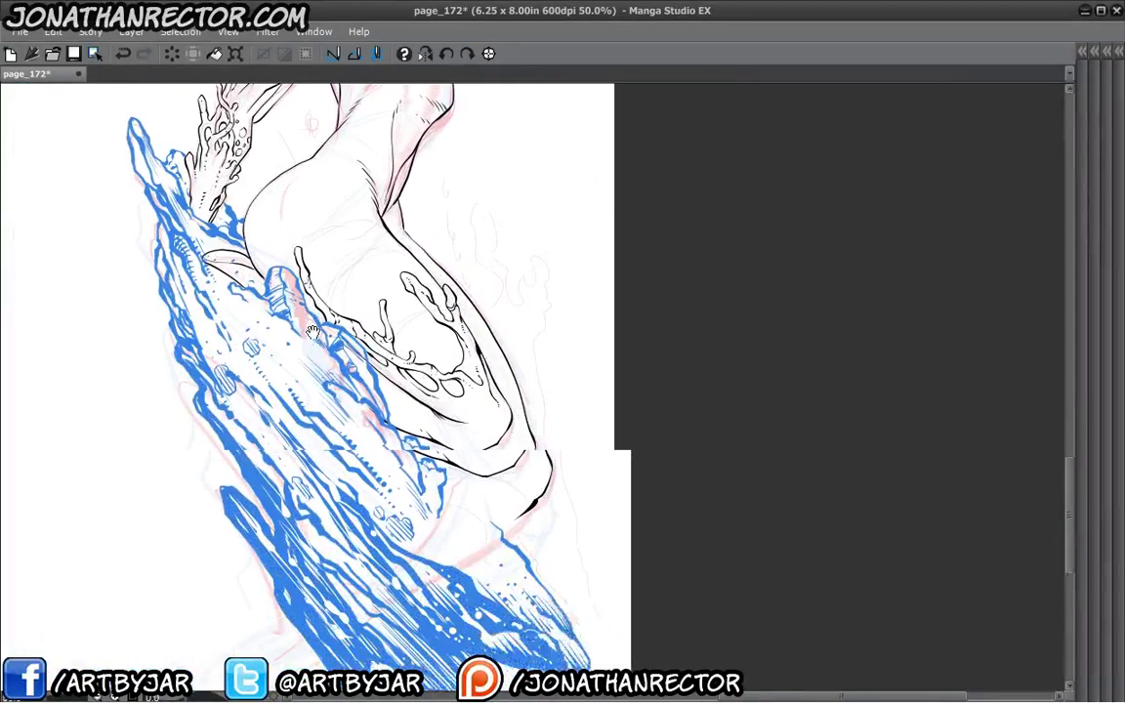
ctrl+click(248, 206)
drag(502, 387, 265, 275)
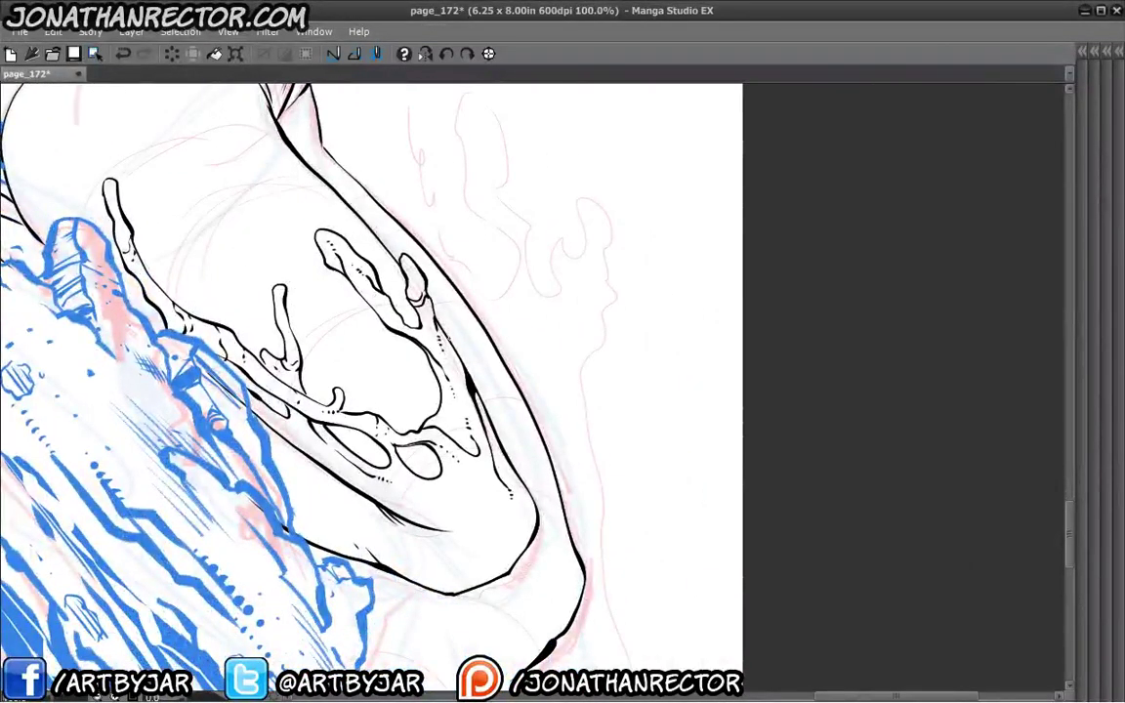
mouse_move(454, 323)
mouse_down()
mouse_move(488, 226)
mouse_move(477, 352)
mouse_move(481, 338)
mouse_move(449, 276)
mouse_move(455, 254)
mouse_move(458, 283)
mouse_move(499, 354)
mouse_up()
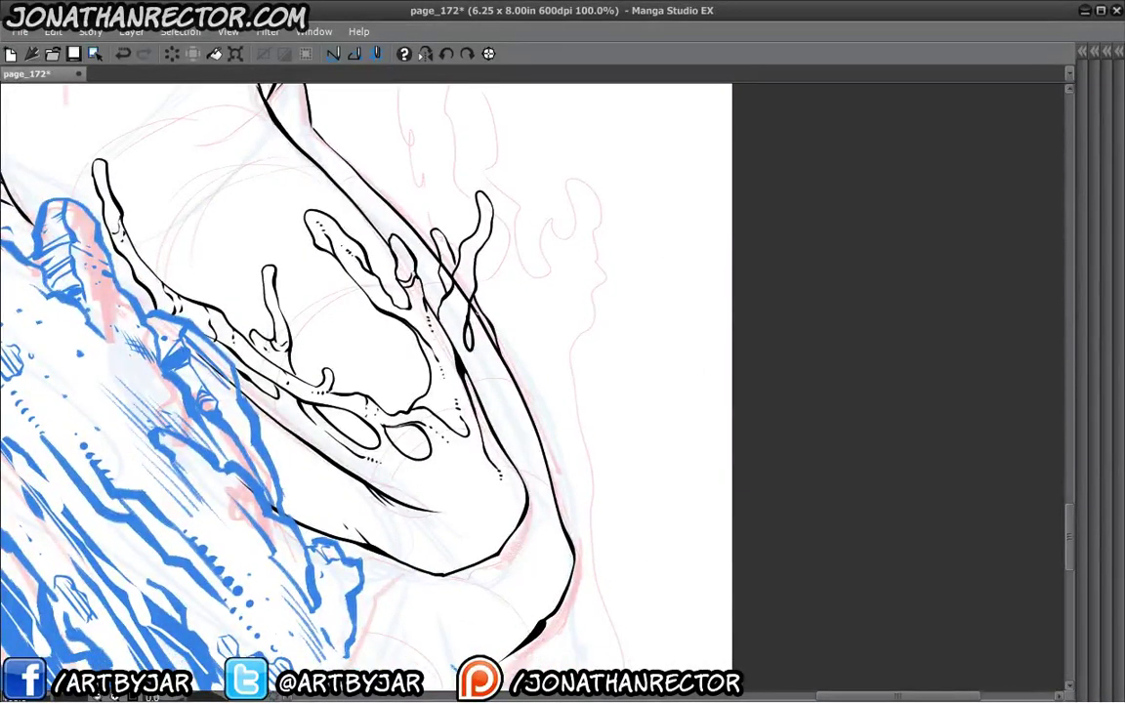
key(e)
drag(457, 286, 464, 293)
mouse_move(472, 355)
mouse_down()
mouse_move(455, 307)
mouse_move(483, 322)
mouse_up()
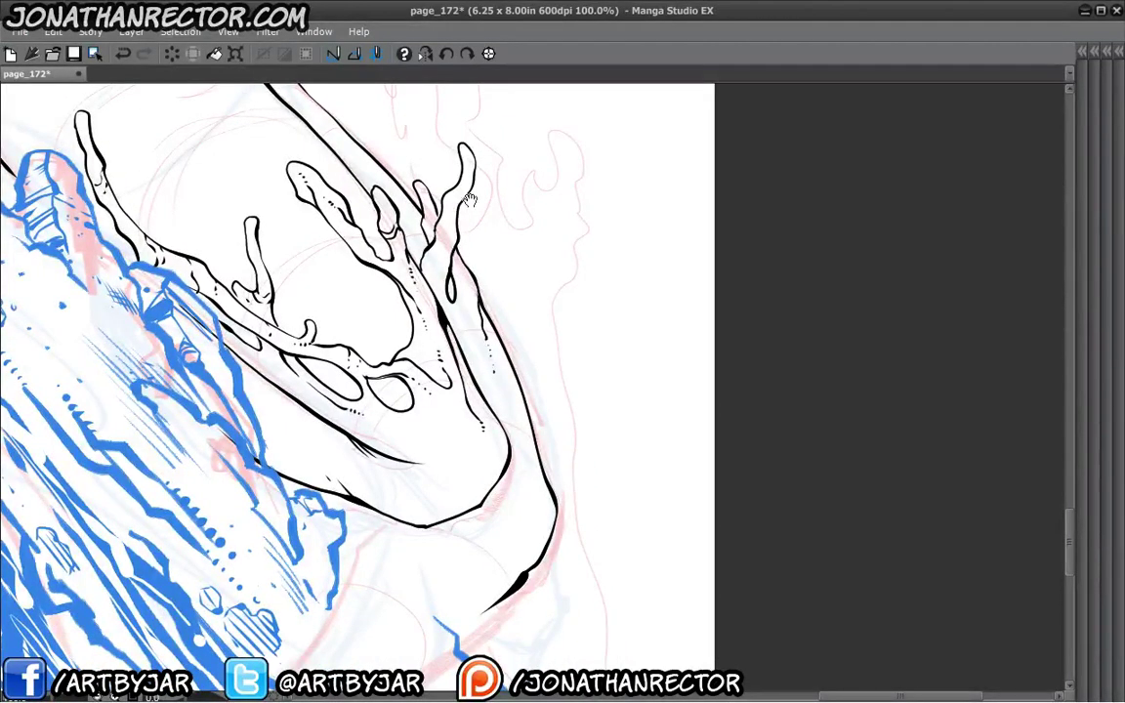
Refine the inner edge at the base of the forked branch and add dots around the ovals.
drag(400, 273, 403, 283)
drag(444, 347, 438, 342)
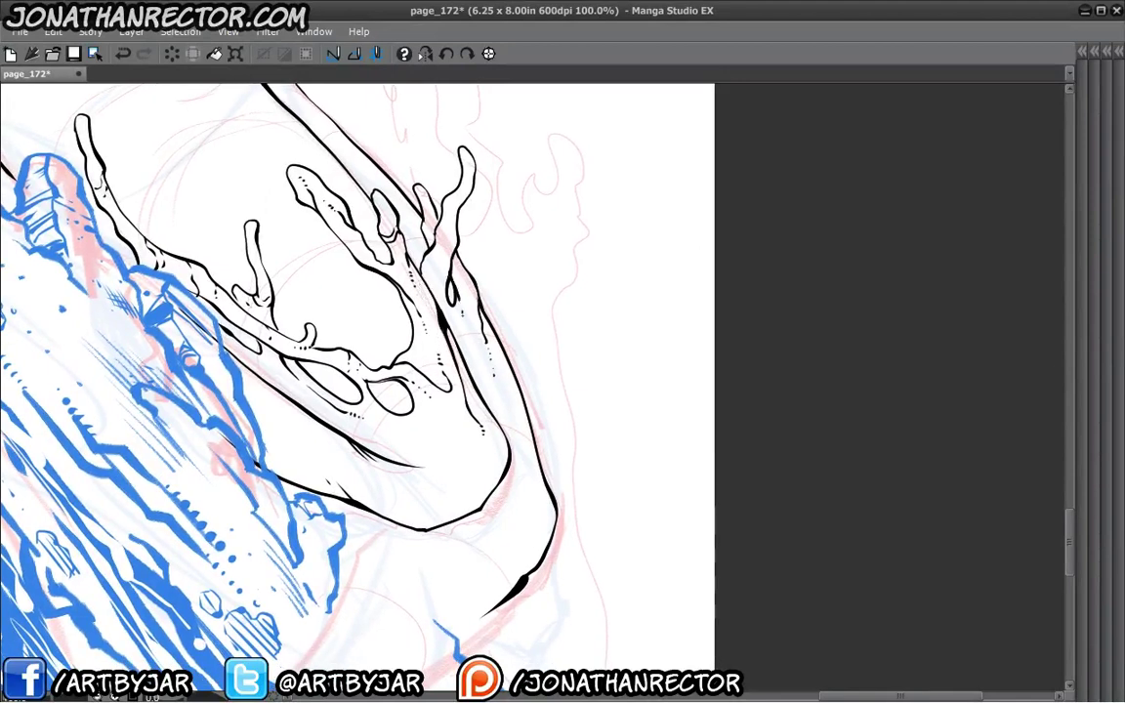
drag(448, 352, 411, 258)
drag(213, 293, 303, 359)
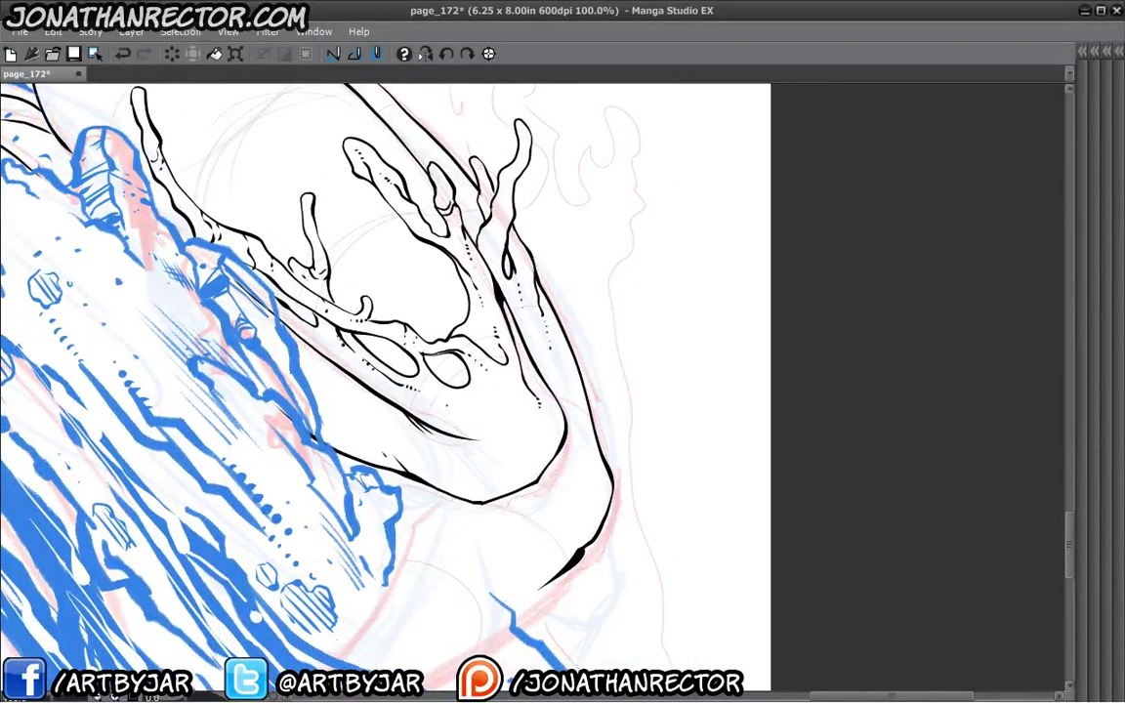
Ink a curved kneecap line with short ticks and scatter dots between the ovals and the knee.
drag(303, 360, 286, 298)
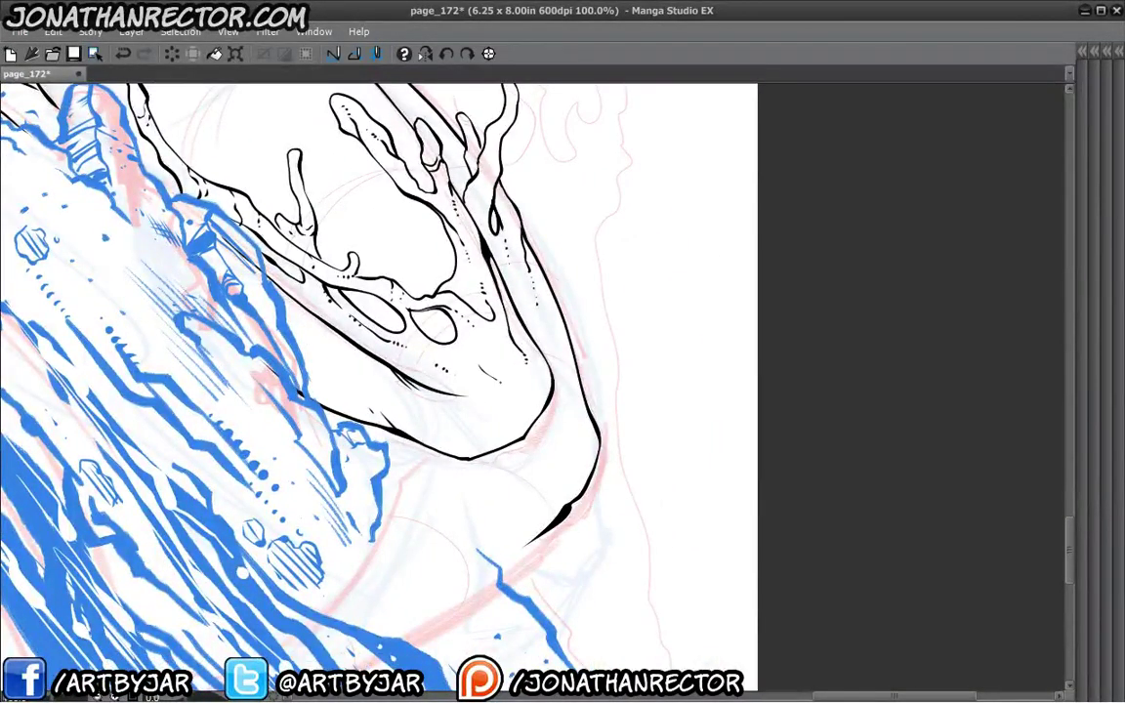
mouse_move(483, 369)
mouse_down()
mouse_move(514, 422)
mouse_move(456, 437)
mouse_up()
drag(446, 432, 443, 428)
key(ctrl+minus)
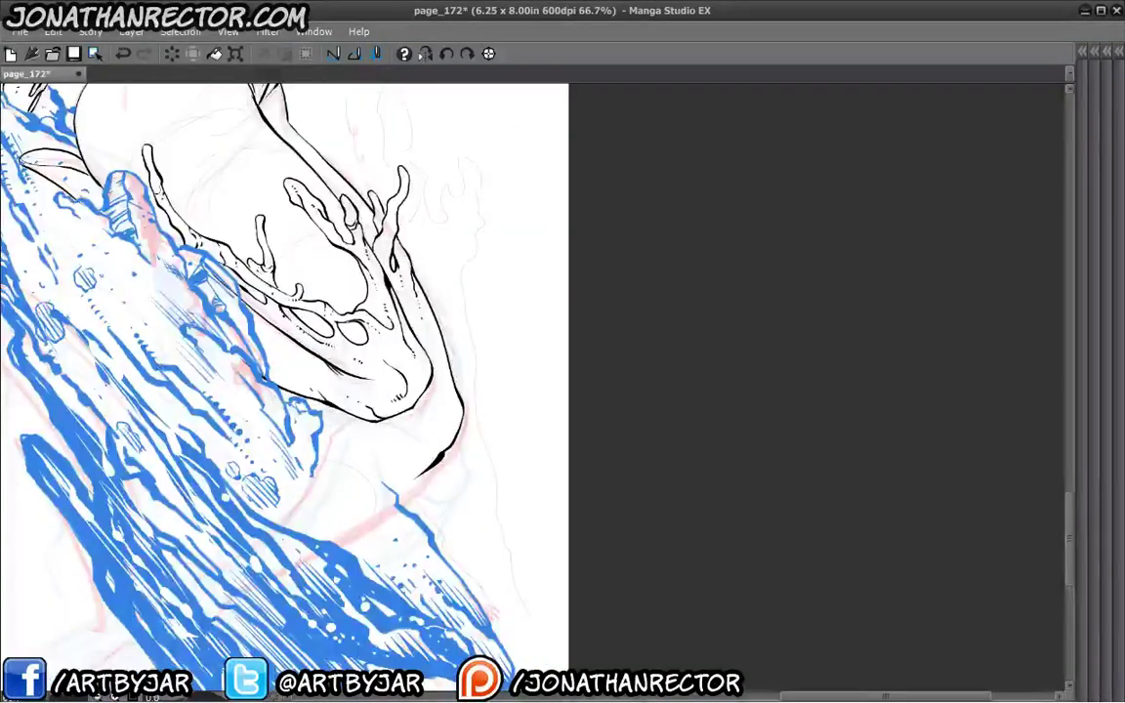
key(ctrl+minus)
drag(268, 322, 442, 496)
key(ctrl+minus)
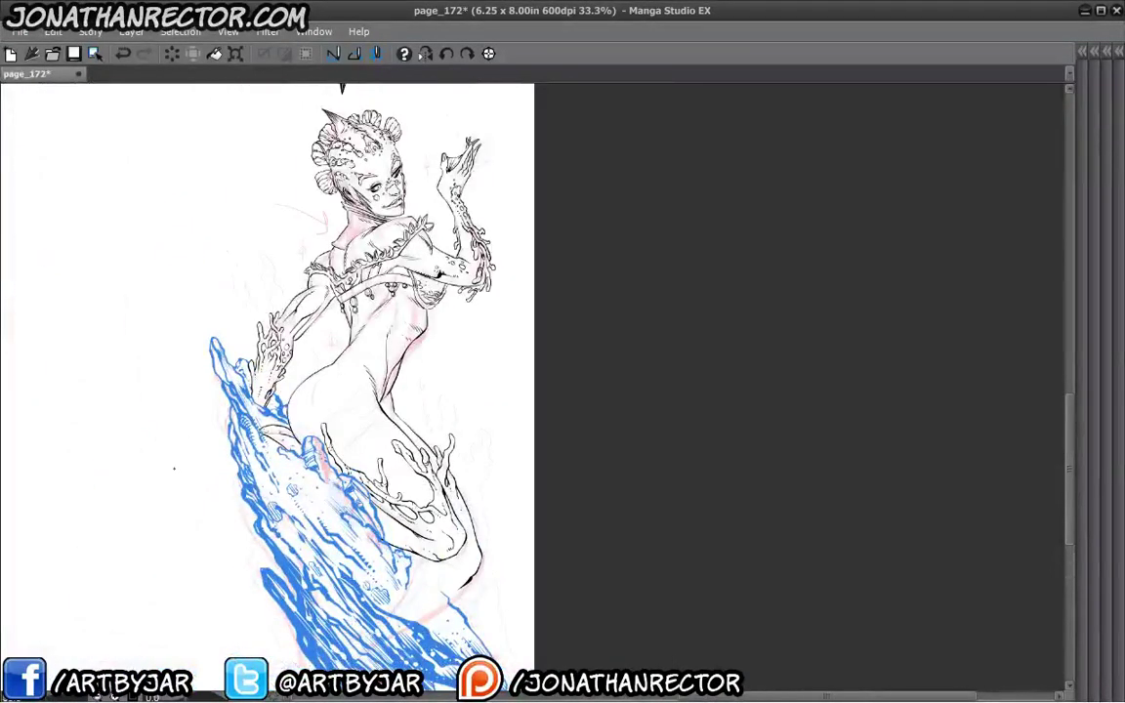
With the view mirrored, ink a wavy inner contour, dotted lines and a small hooked mark on the lower leg below the knee.
click(424, 54)
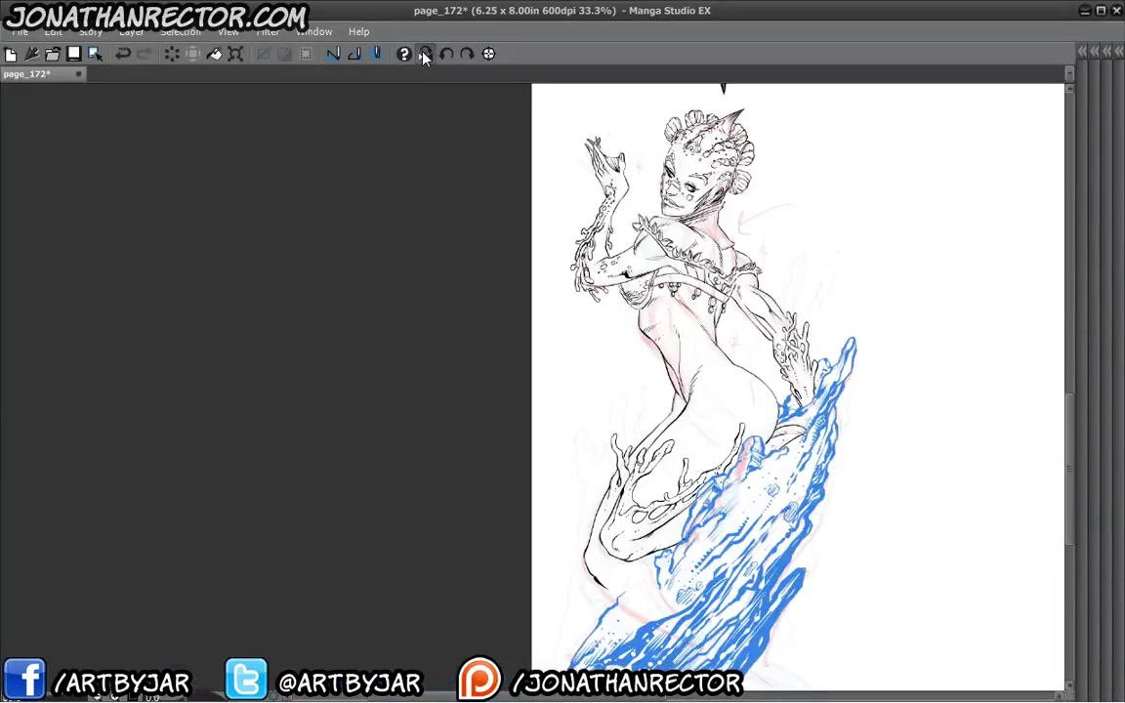
drag(531, 438, 412, 394)
key(ctrl+plus)
key(ctrl+plus)
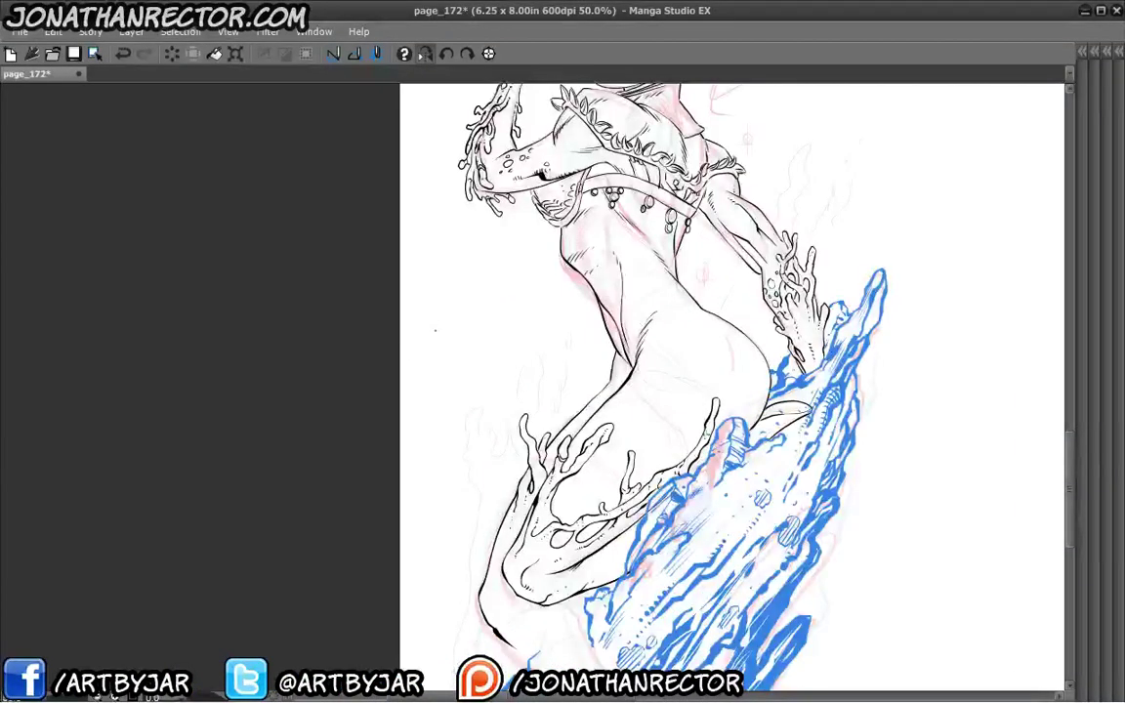
drag(531, 573, 557, 260)
key(ctrl+plus)
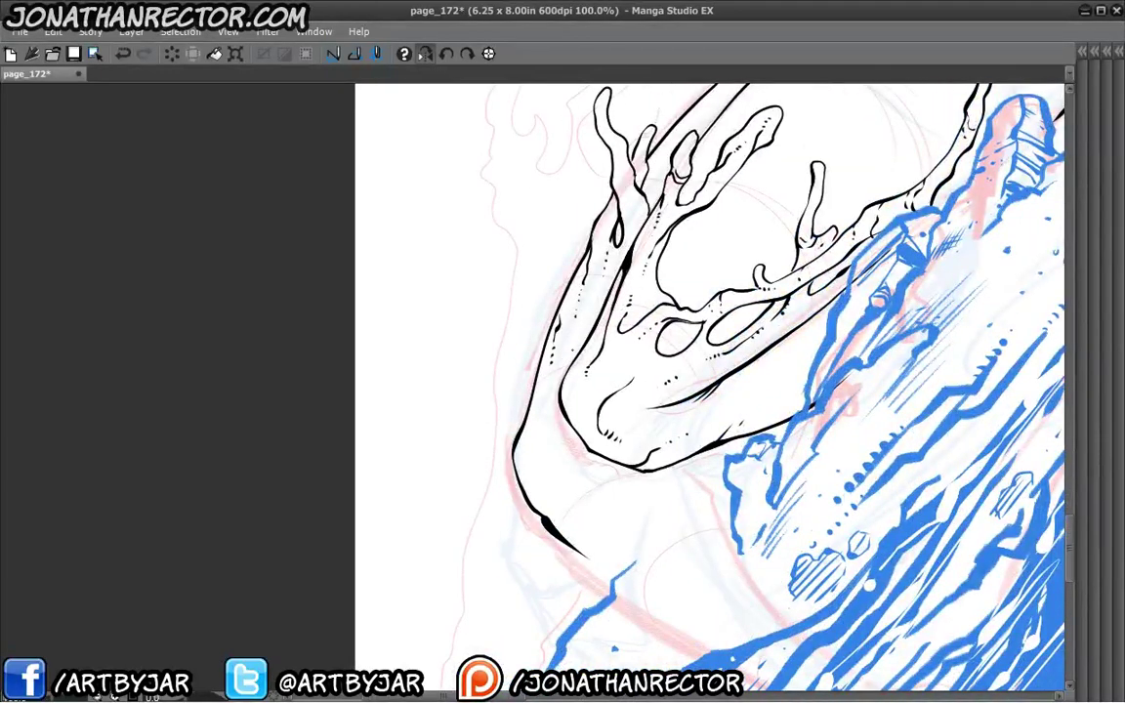
drag(585, 338, 570, 350)
mouse_move(562, 442)
mouse_down()
mouse_move(539, 387)
mouse_move(506, 399)
mouse_move(512, 420)
mouse_up()
drag(557, 460, 490, 428)
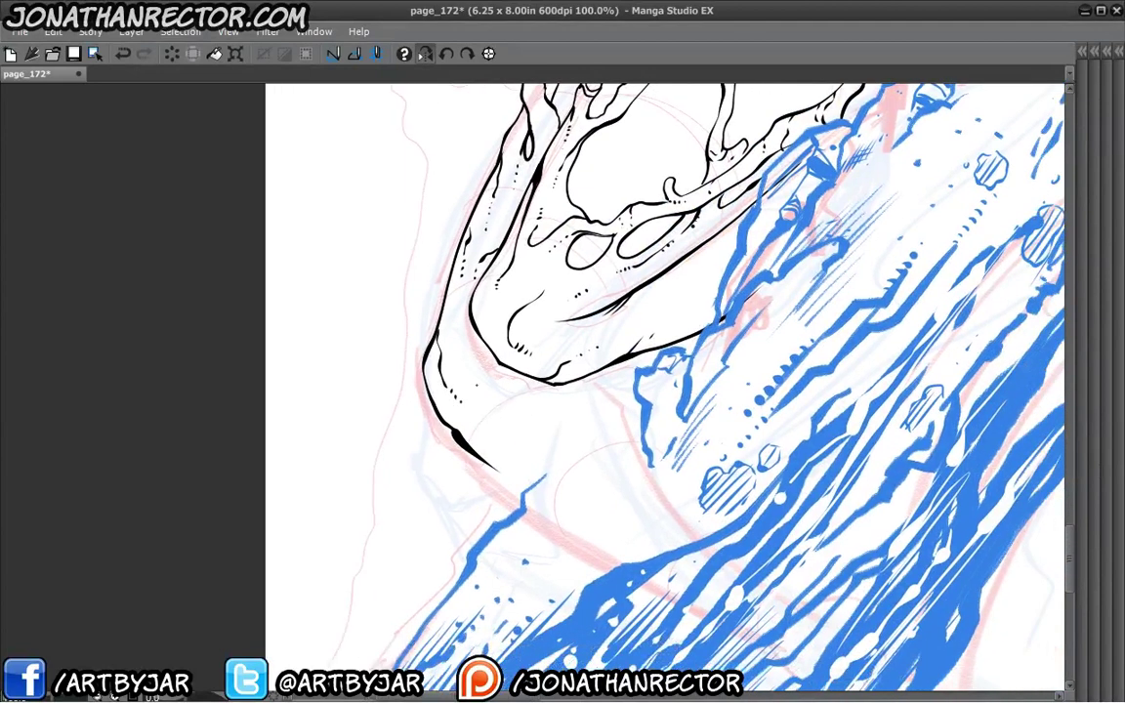
drag(510, 370, 539, 400)
drag(395, 348, 388, 366)
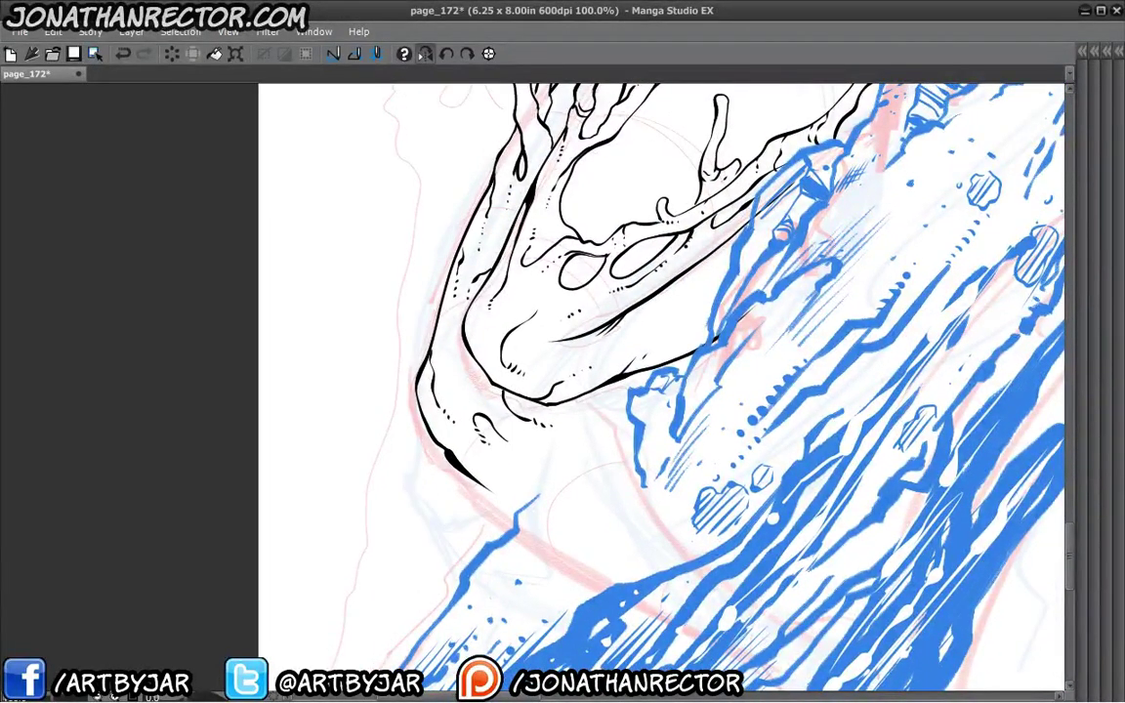
Ink short tapered hatching strokes fanning out from the hip crease across the upper thigh.
drag(472, 432, 342, 586)
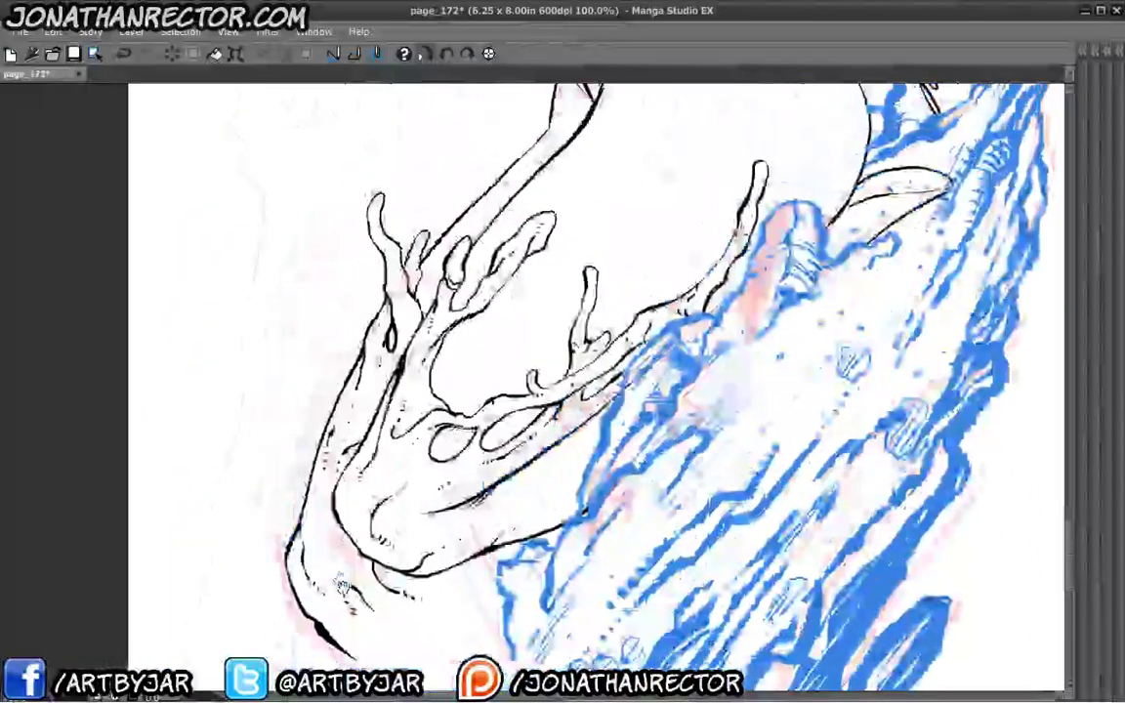
drag(425, 507, 297, 574)
drag(432, 308, 342, 539)
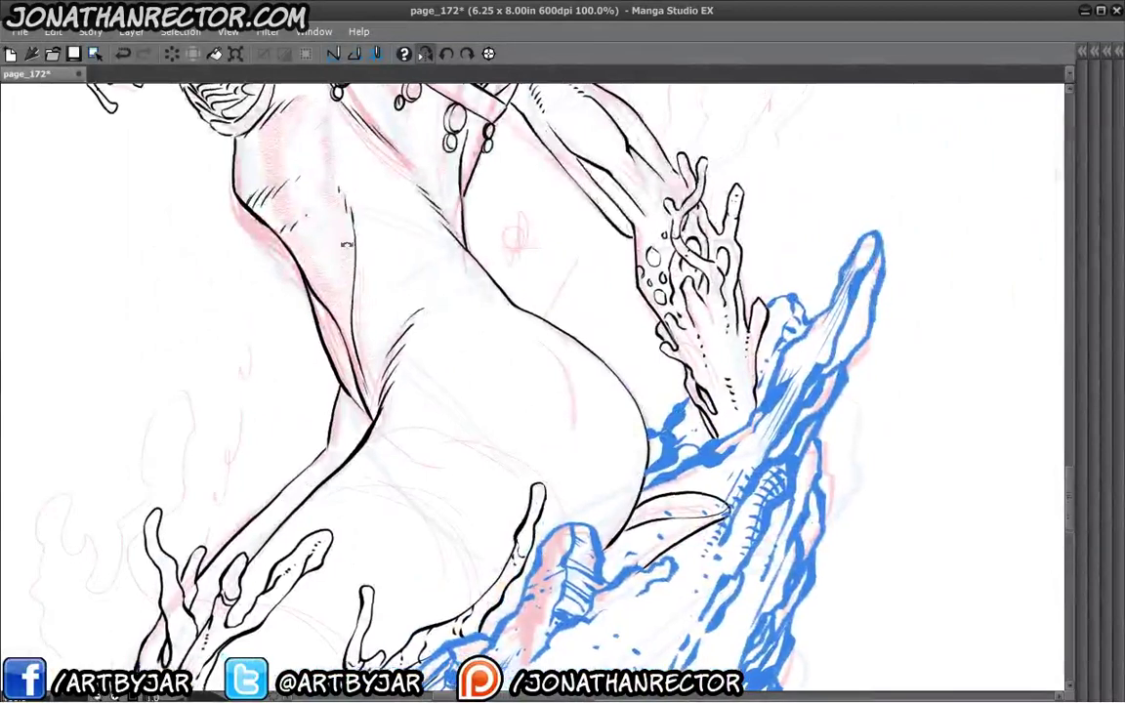
drag(347, 244, 489, 156)
drag(456, 376, 463, 394)
drag(444, 350, 459, 378)
drag(430, 336, 453, 376)
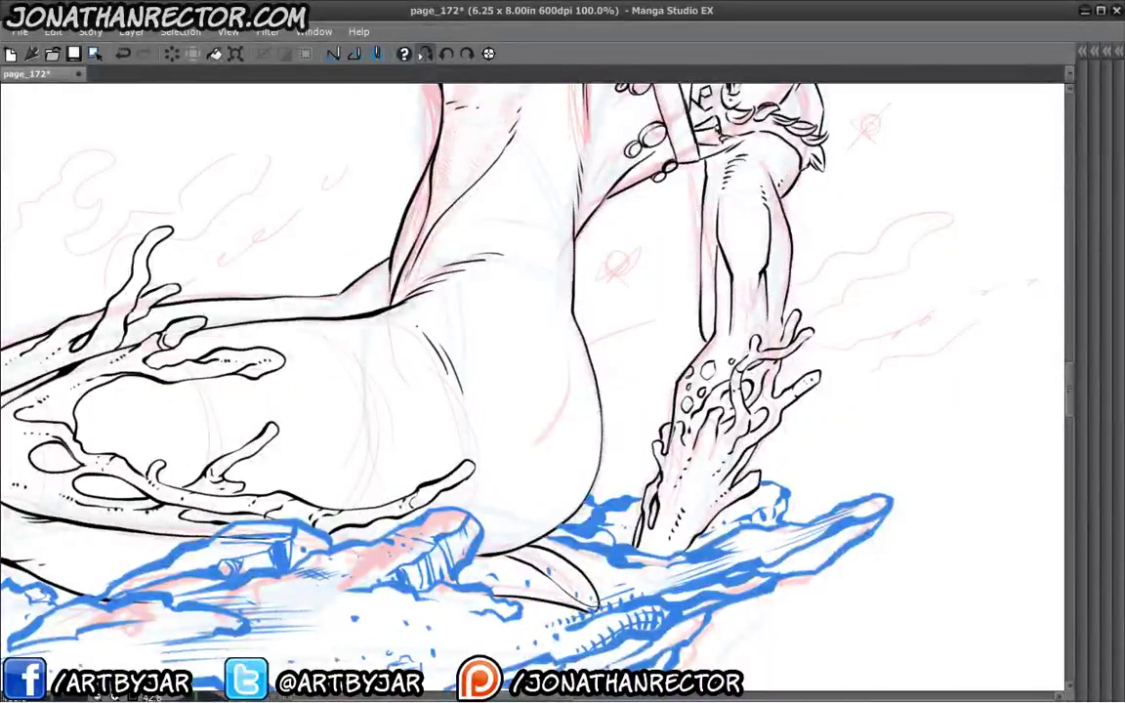
mouse_move(405, 320)
mouse_down()
mouse_move(431, 360)
mouse_move(409, 338)
mouse_up()
drag(389, 312, 406, 332)
click(425, 55)
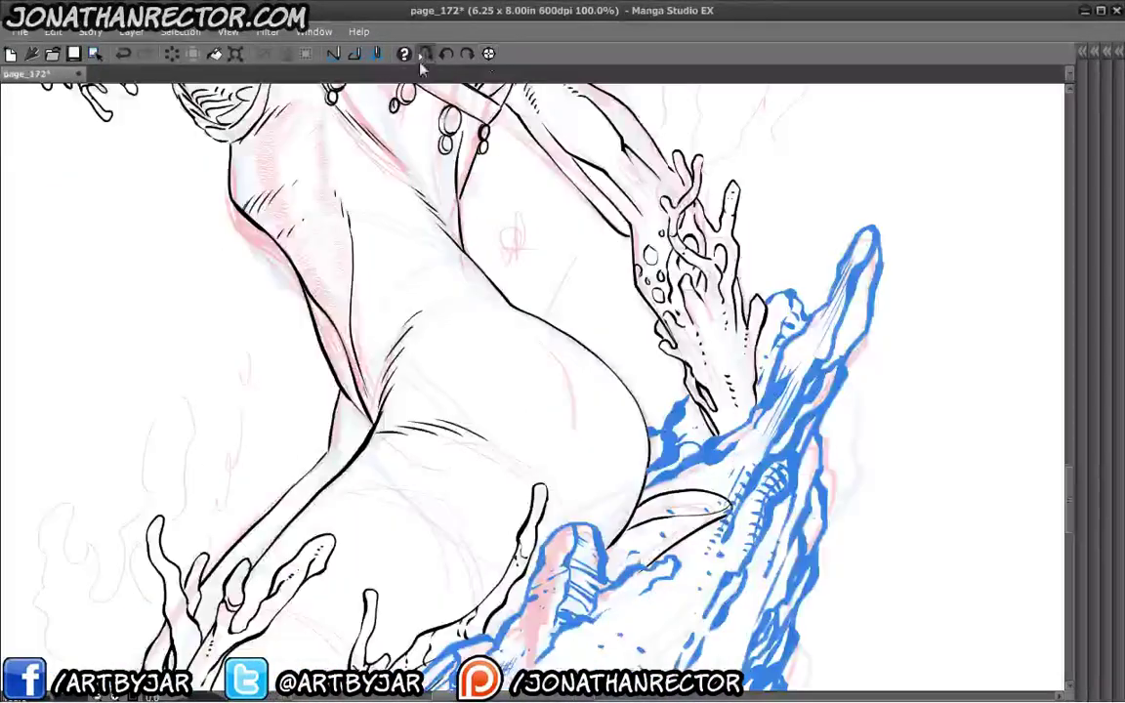
Add a pair of tiny marks in the middle of the thigh and undo the last stroke.
alt+click(214, 393)
drag(161, 519, 258, 371)
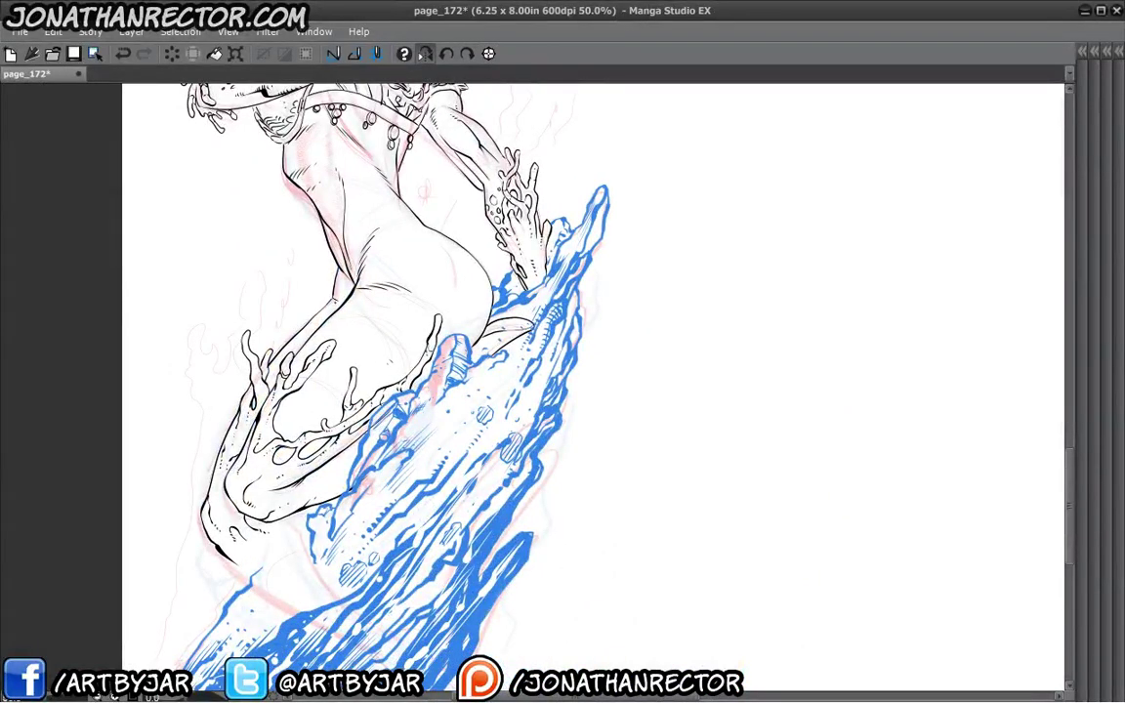
drag(390, 363, 404, 429)
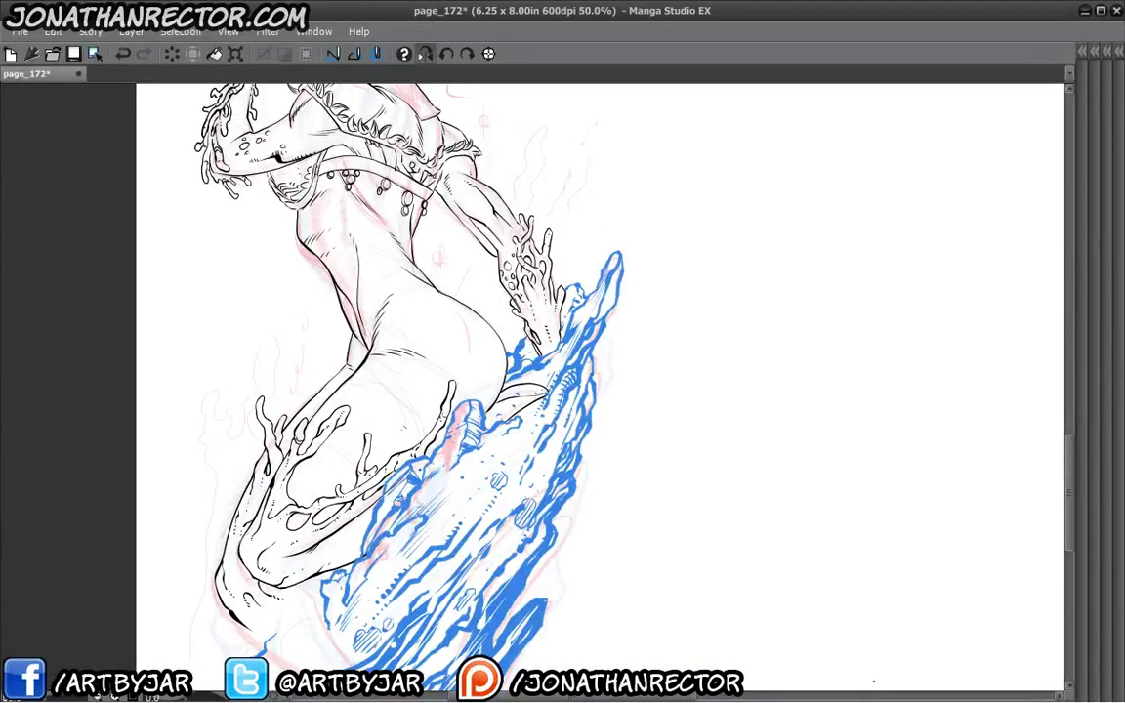
key(ctrl+z)
drag(302, 406, 378, 277)
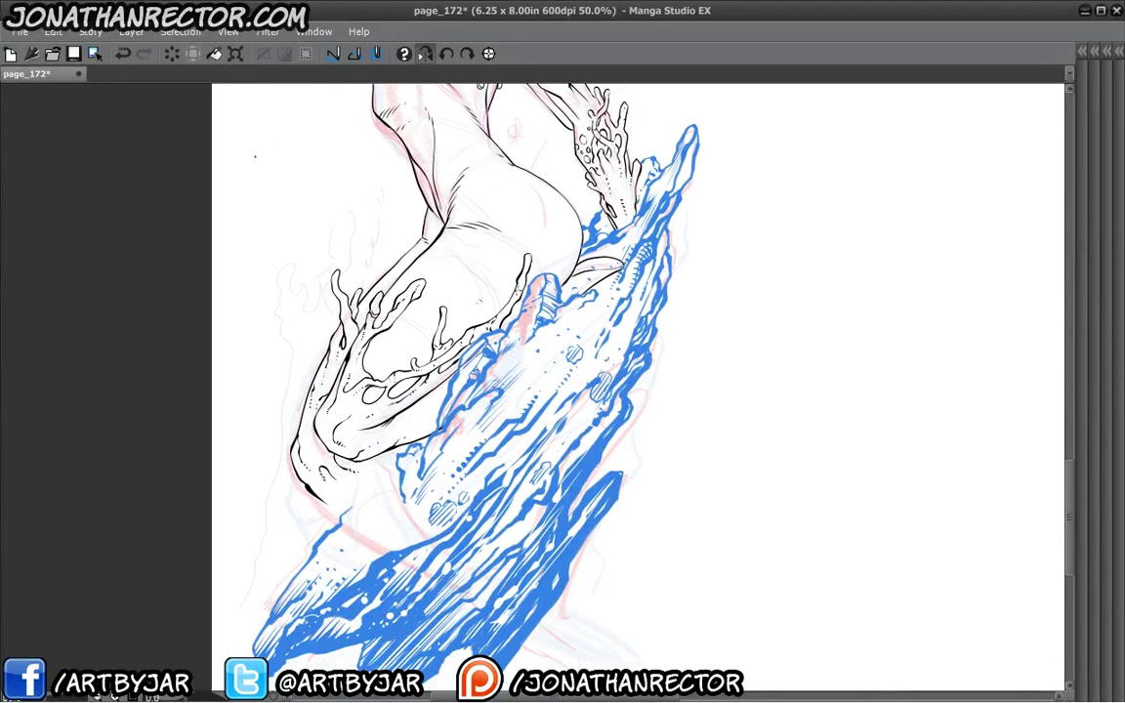
Restore the unmirrored view and ink a large double-ringed spot, small circles and dots among the thigh's coral branches and inside the first oval.
click(426, 55)
drag(489, 369, 337, 356)
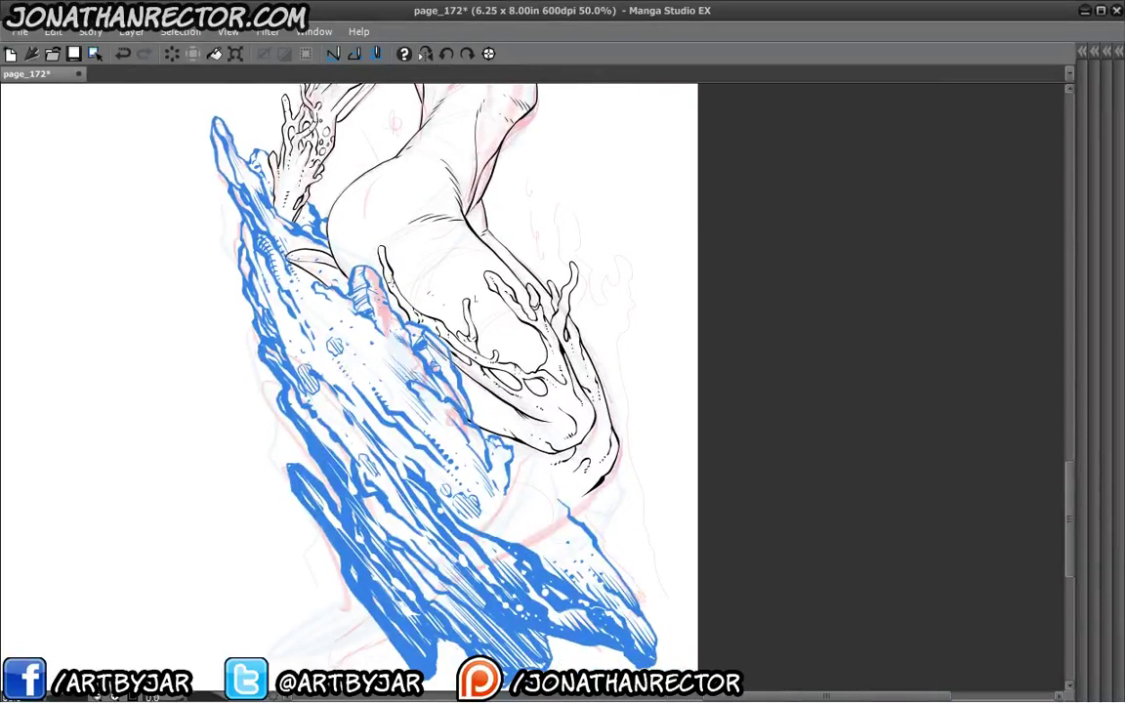
key(ctrl+plus)
drag(557, 386, 489, 354)
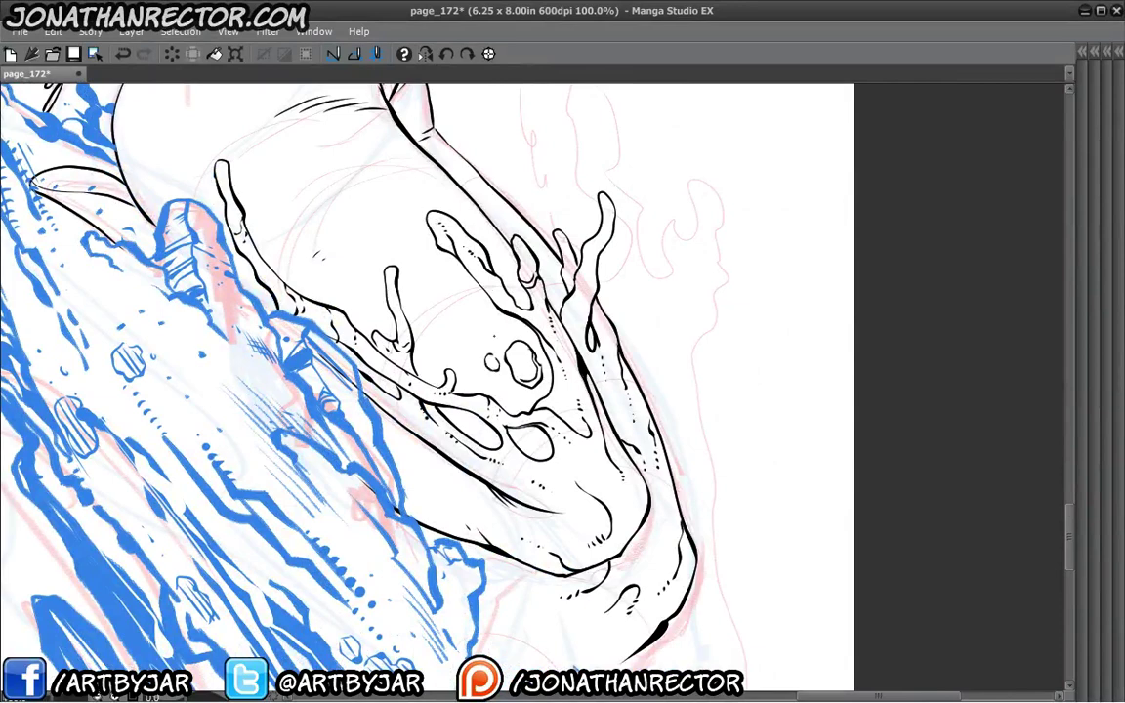
drag(470, 360, 475, 360)
drag(310, 287, 341, 334)
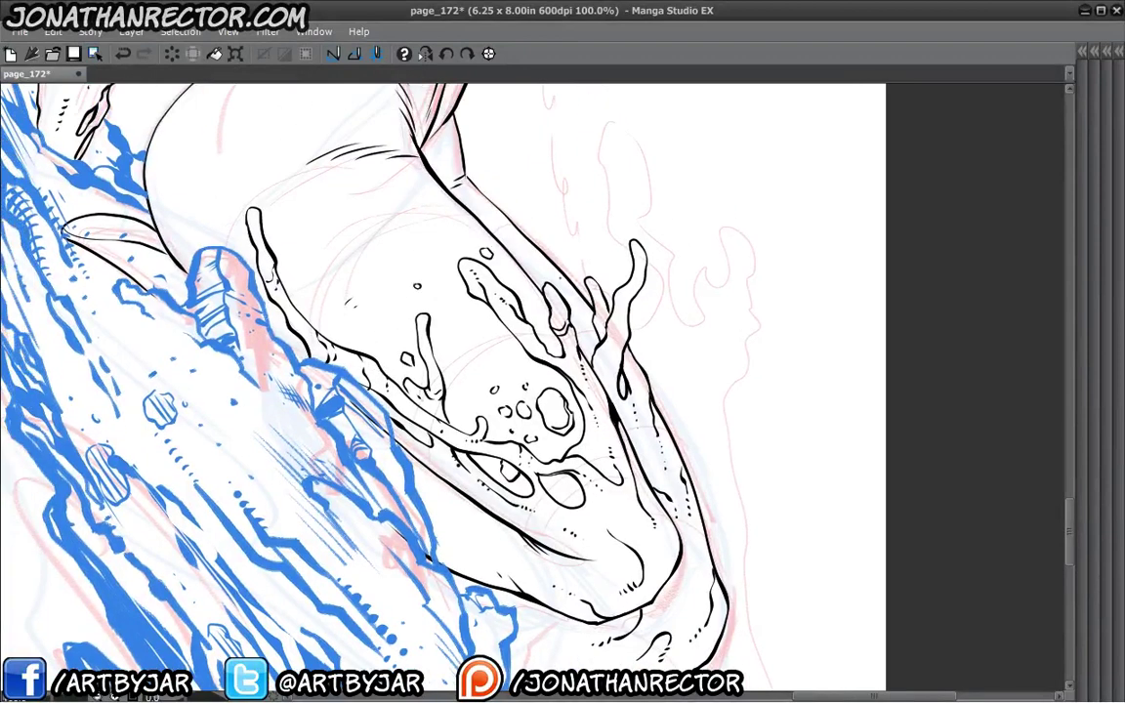
drag(586, 333, 584, 328)
scroll(284, 363, down, 2)
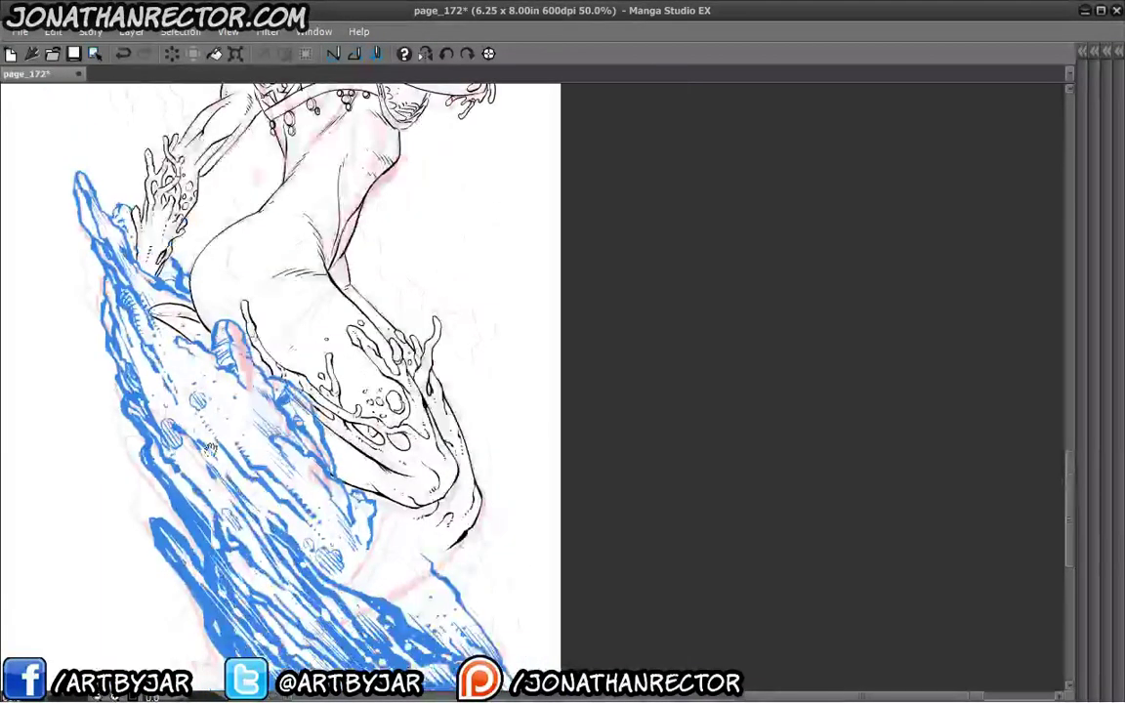
drag(211, 450, 272, 232)
scroll(188, 453, up, 1)
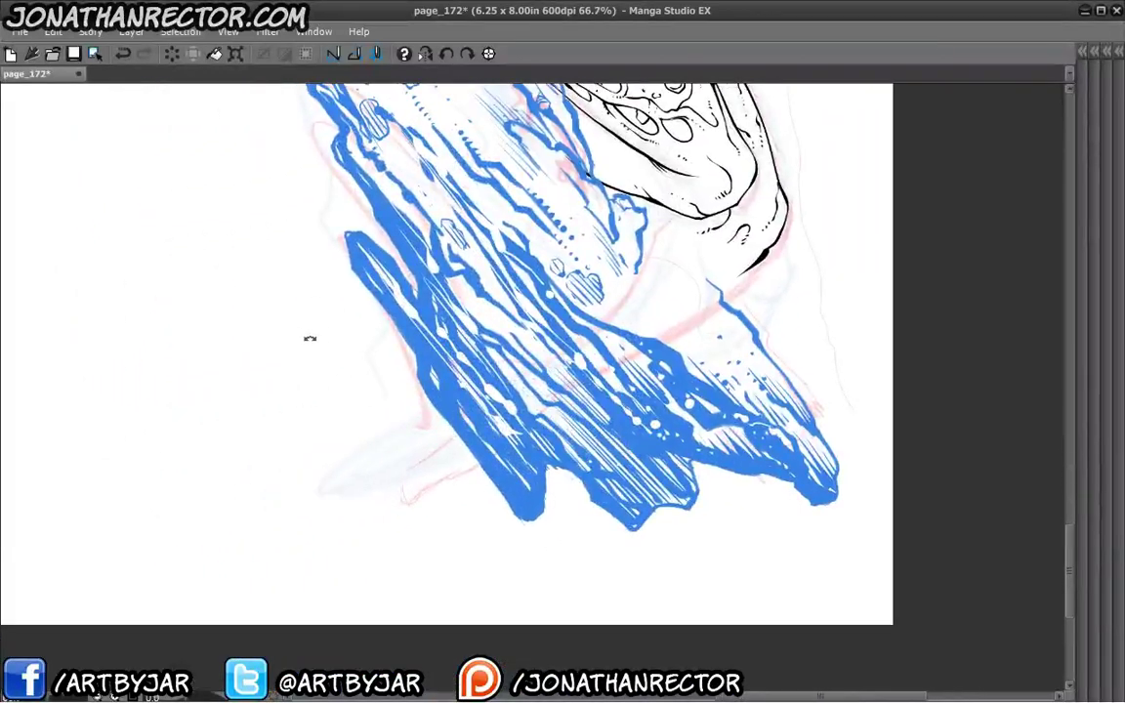
Ink the shin's lower contour as a long line running from the bent knee down toward the ankle.
drag(309, 336, 423, 310)
drag(809, 262, 859, 249)
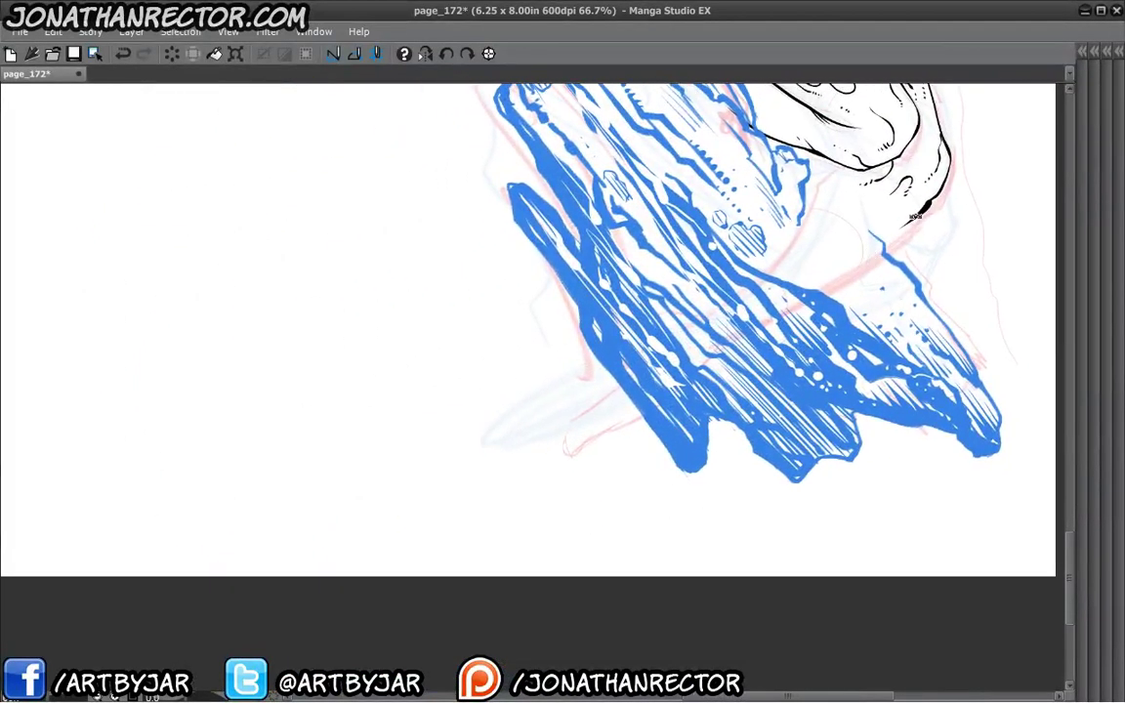
drag(926, 207, 747, 330)
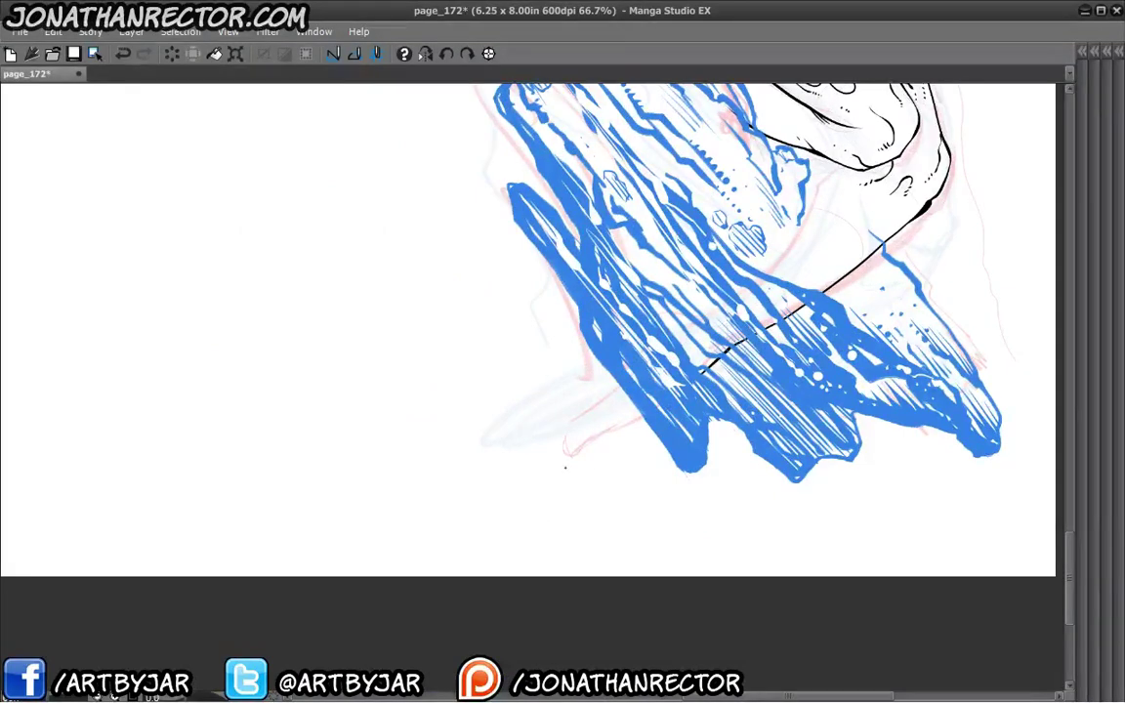
Hide the blue rock drawing on Layer 11 and ink the calf's back contour from the knee down to the ankle.
key(Tab)
click(982, 539)
key(ctrl+plus)
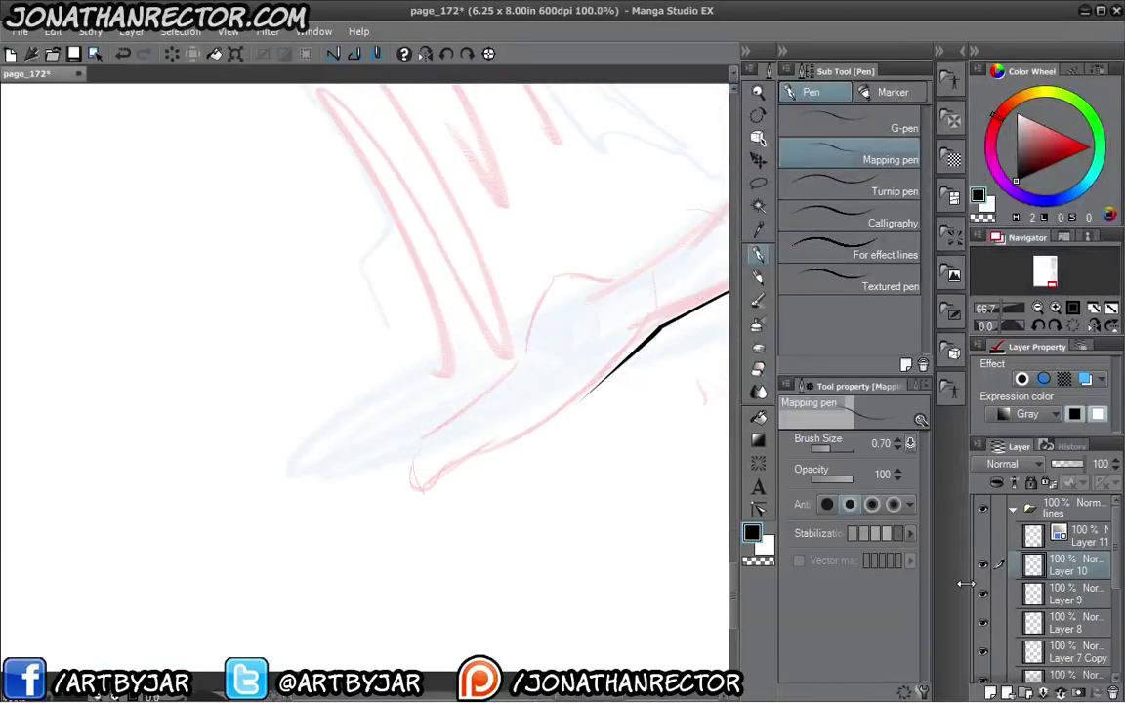
key(Tab)
drag(708, 277, 569, 362)
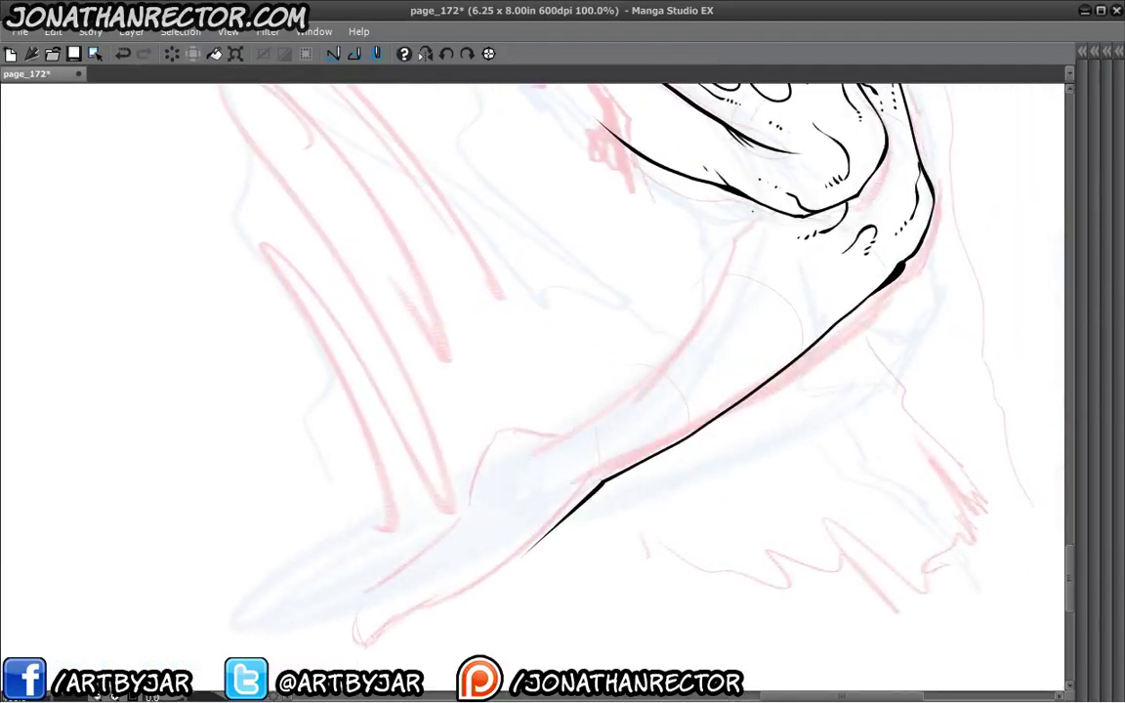
mouse_move(725, 230)
mouse_down()
mouse_move(668, 313)
mouse_move(717, 251)
mouse_move(662, 369)
mouse_move(621, 425)
mouse_move(504, 496)
mouse_move(646, 270)
mouse_up()
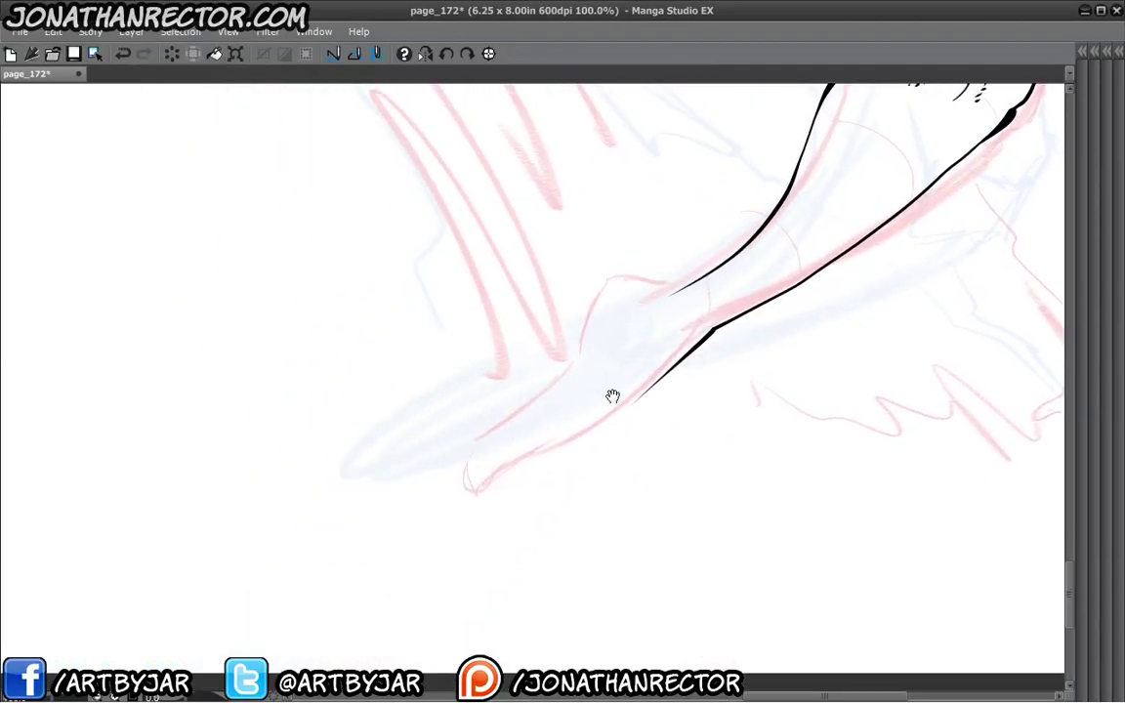
Ink the foot's outline over the sketch with its sole, pointed toe end and rounded heel joined to the ankle.
drag(604, 423, 564, 453)
key(ctrl+z)
mouse_move(645, 392)
mouse_down()
mouse_move(511, 493)
mouse_move(515, 433)
mouse_move(602, 339)
mouse_move(615, 287)
mouse_move(693, 266)
mouse_up()
key(ctrl+z)
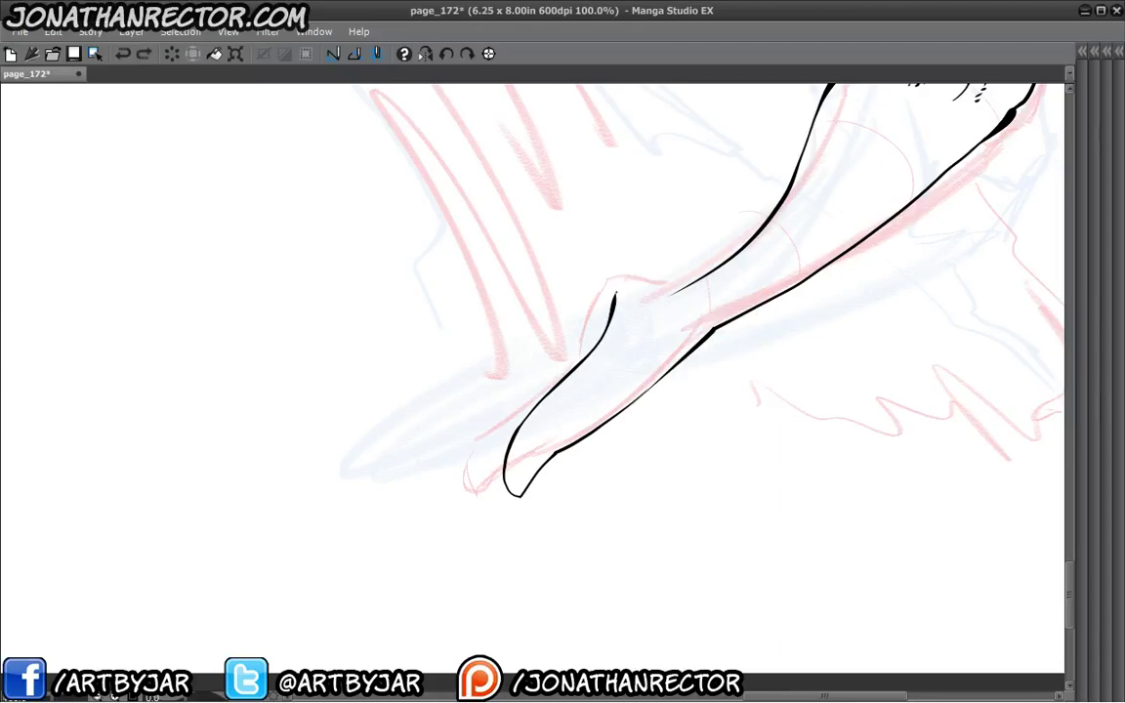
drag(615, 287, 684, 282)
key(ctrl+minus)
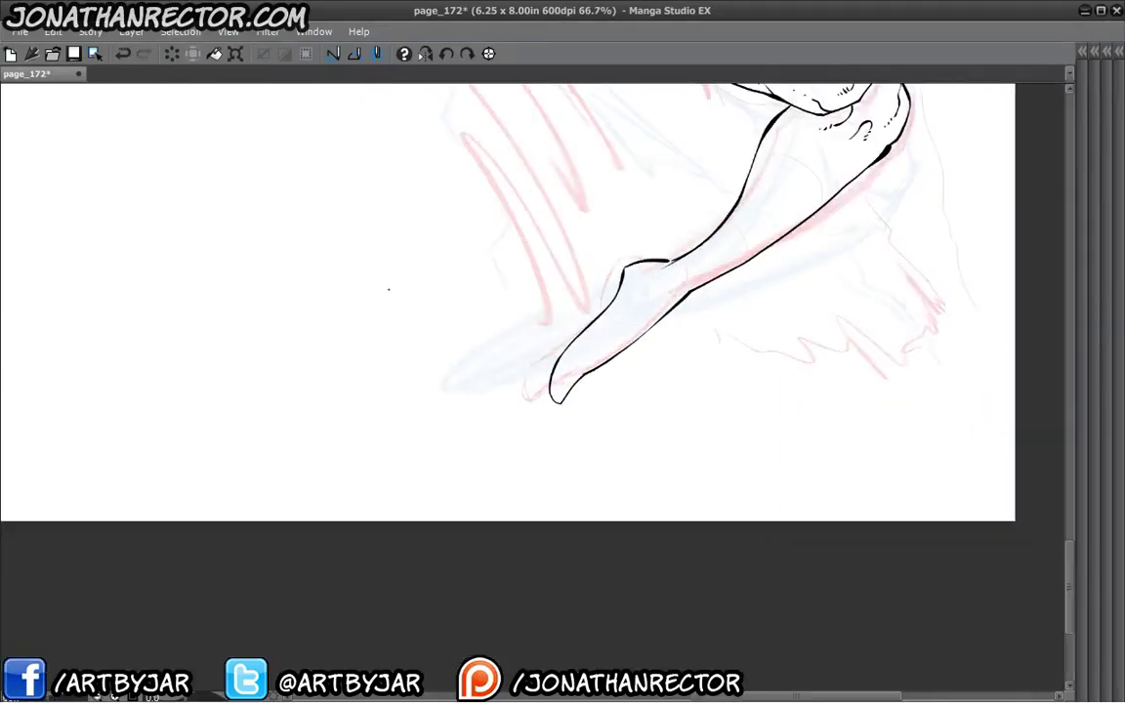
With the canvas rotated so the leg hangs vertically, ink tapered tendon lines and dots along the ankle and lower calf.
drag(246, 333, 304, 502)
drag(331, 353, 395, 656)
key(ctrl+minus)
key(ctrl+minus)
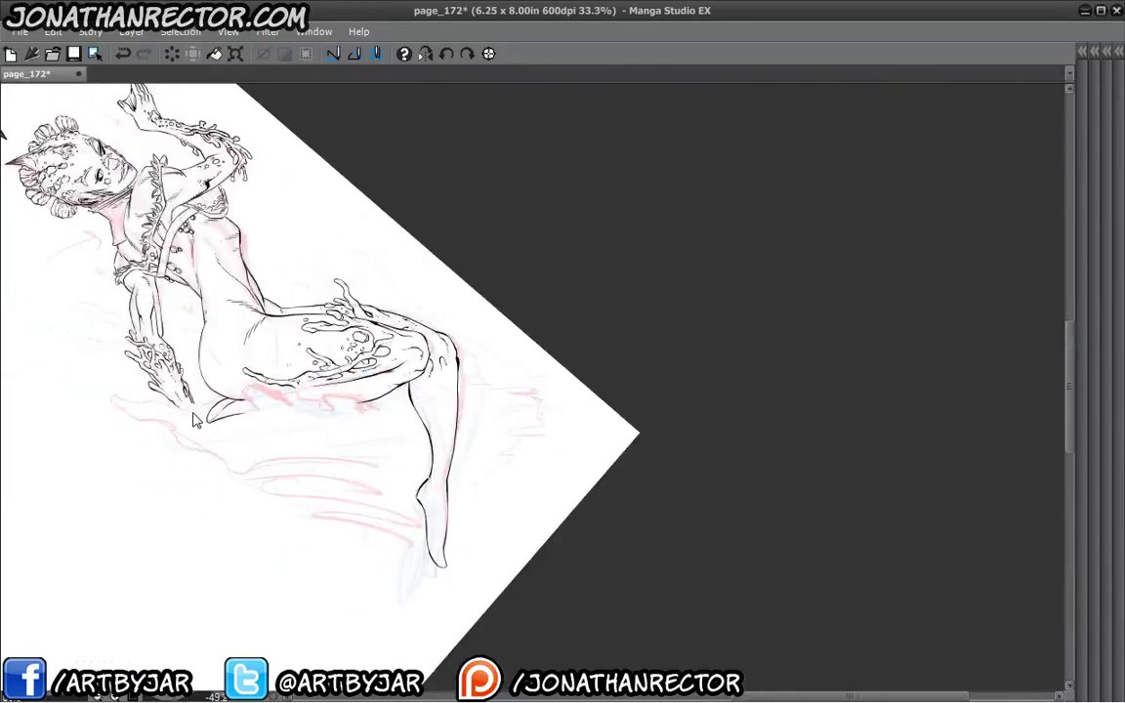
scroll(193, 419, up, 2)
drag(481, 416, 303, 224)
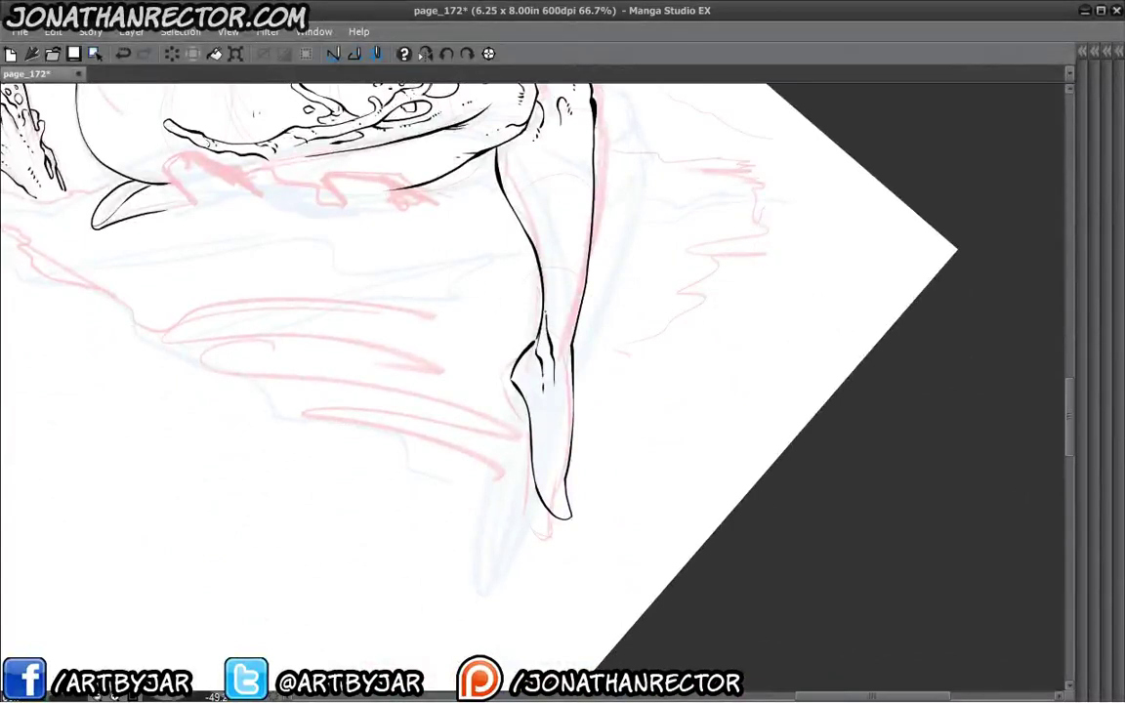
drag(497, 281, 507, 355)
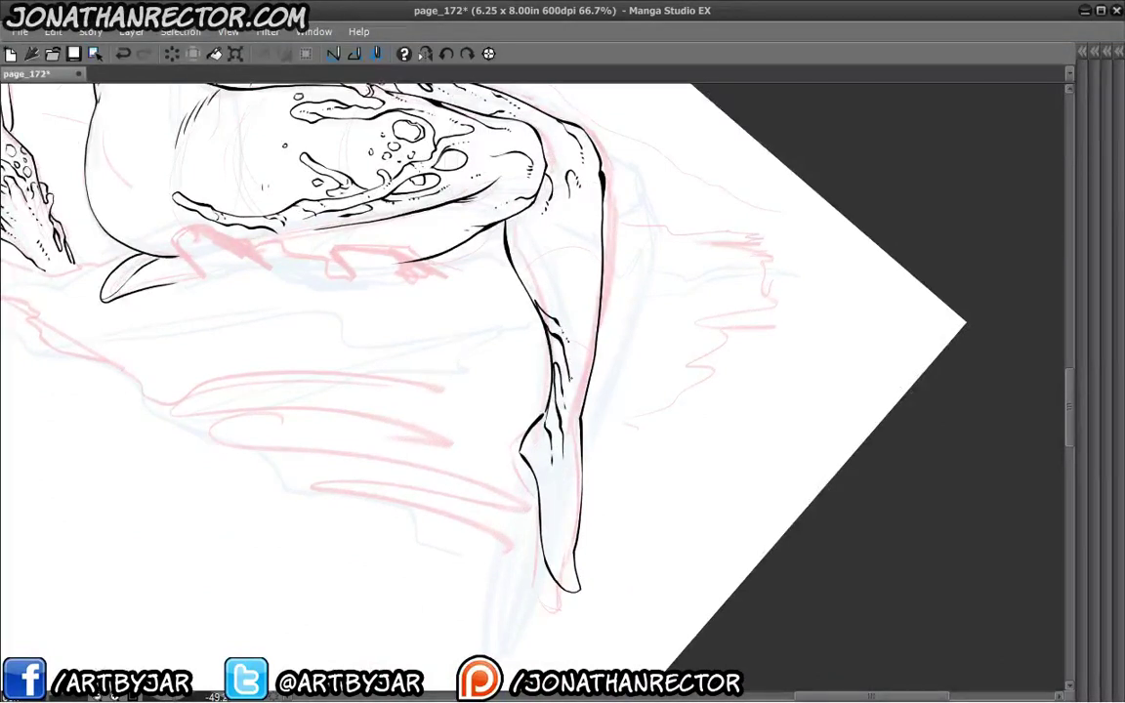
drag(508, 380, 507, 345)
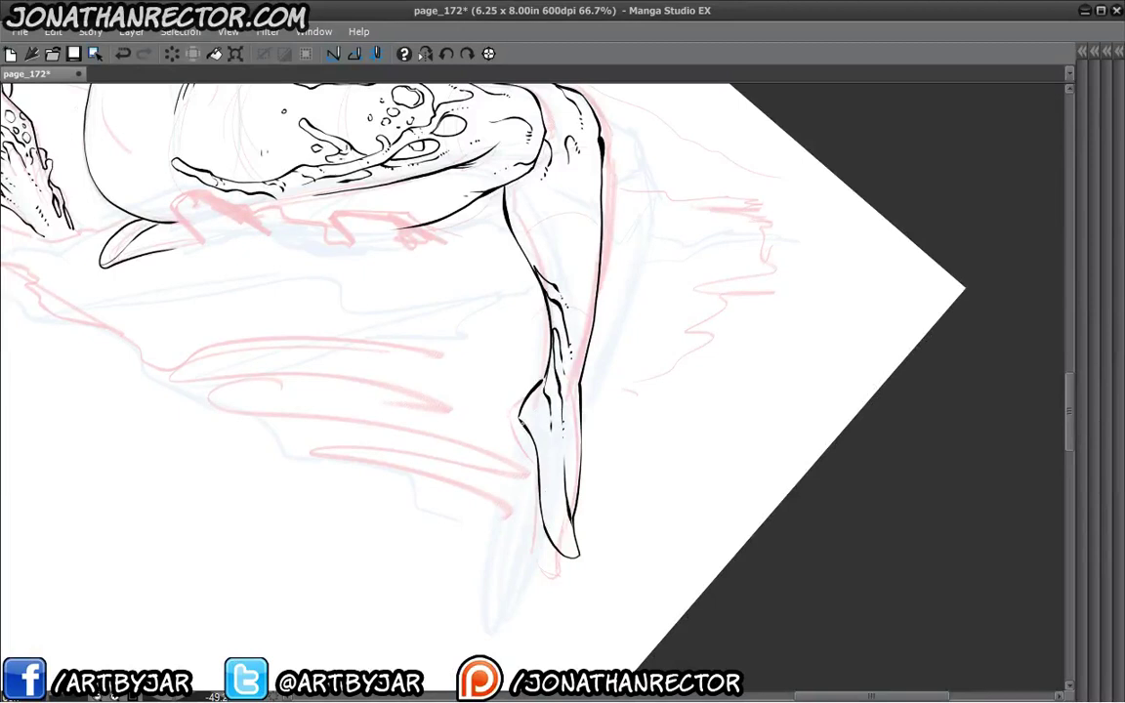
Ink the toes, small organic marks and dots on the foot, plus a heavy black shadow along its edge.
drag(540, 443, 545, 491)
key(ctrl+z)
key(ctrl+z)
drag(468, 382, 462, 364)
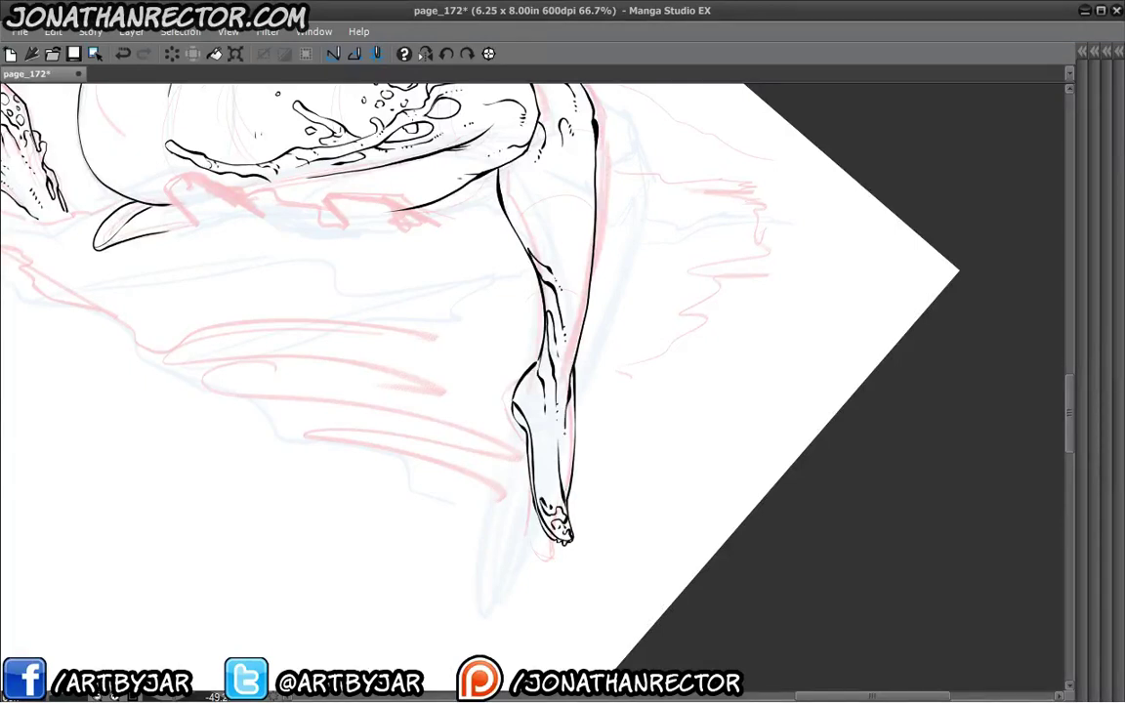
drag(573, 383, 567, 426)
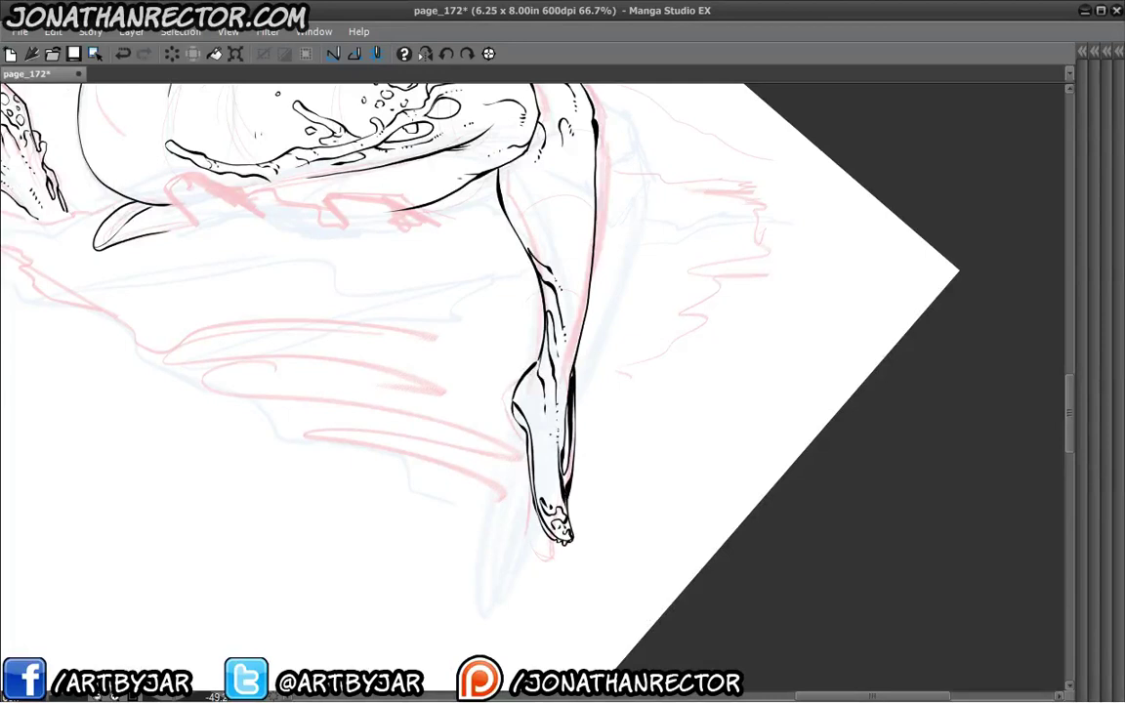
drag(485, 404, 414, 325)
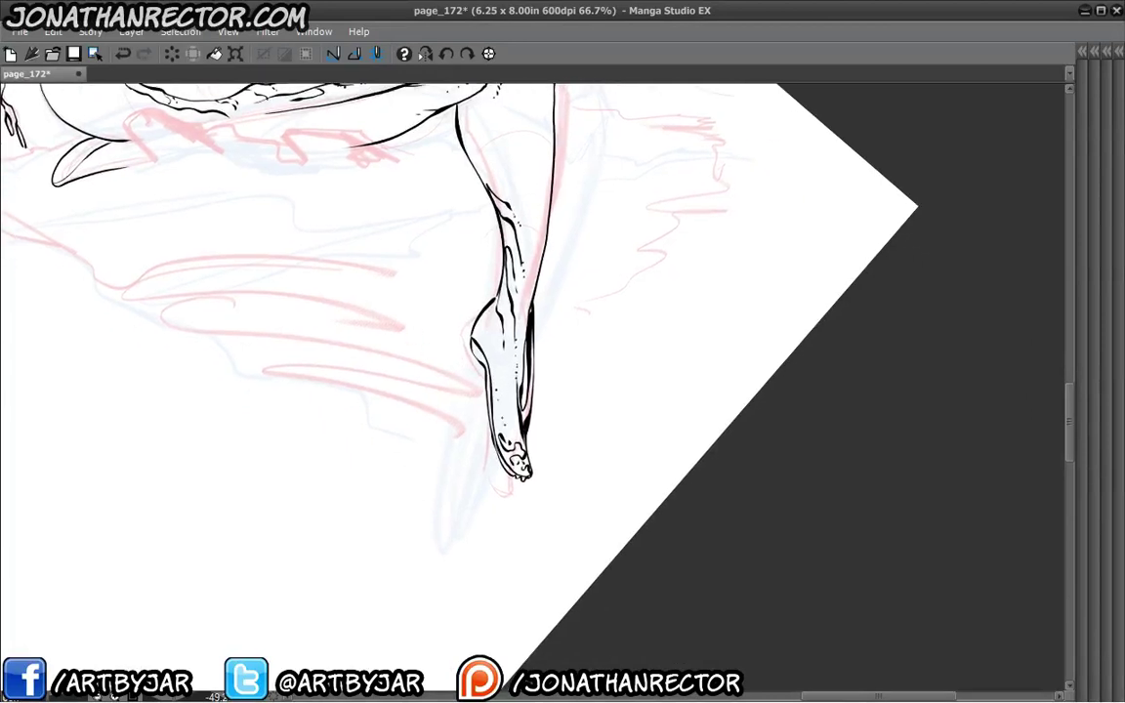
Reset the canvas rotation and ink an inner contour, small marks and dots on the far foot behind the hip.
drag(432, 261, 464, 377)
click(490, 54)
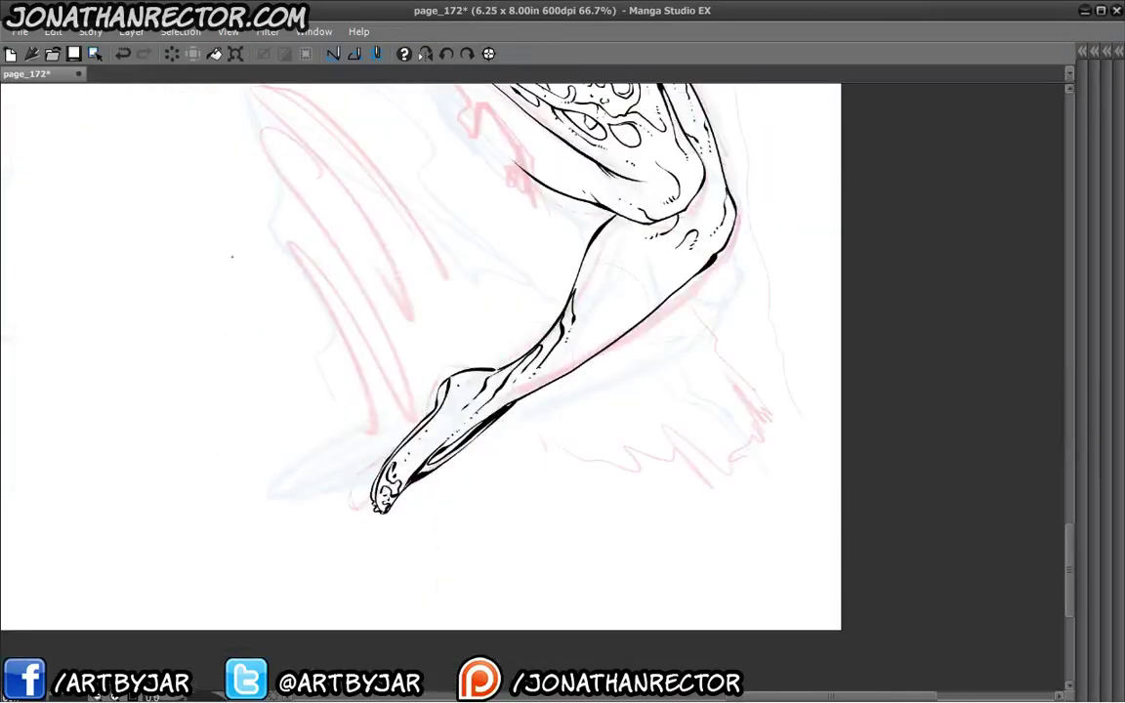
drag(321, 478, 299, 607)
drag(349, 459, 377, 550)
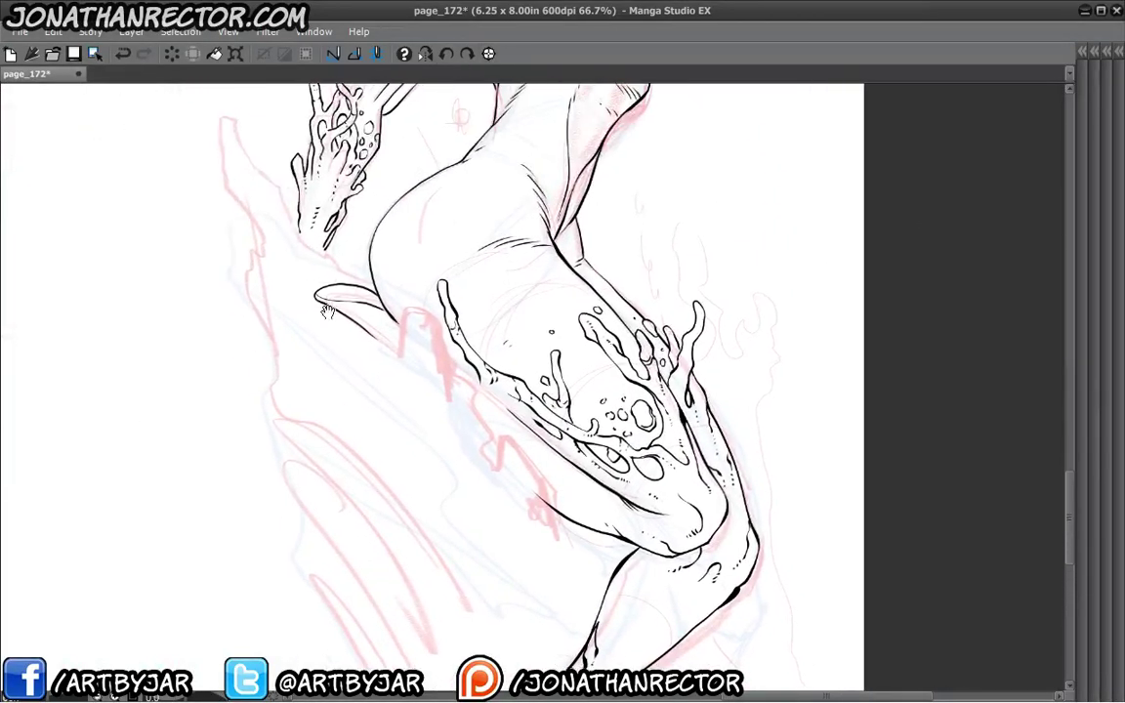
drag(313, 277, 299, 261)
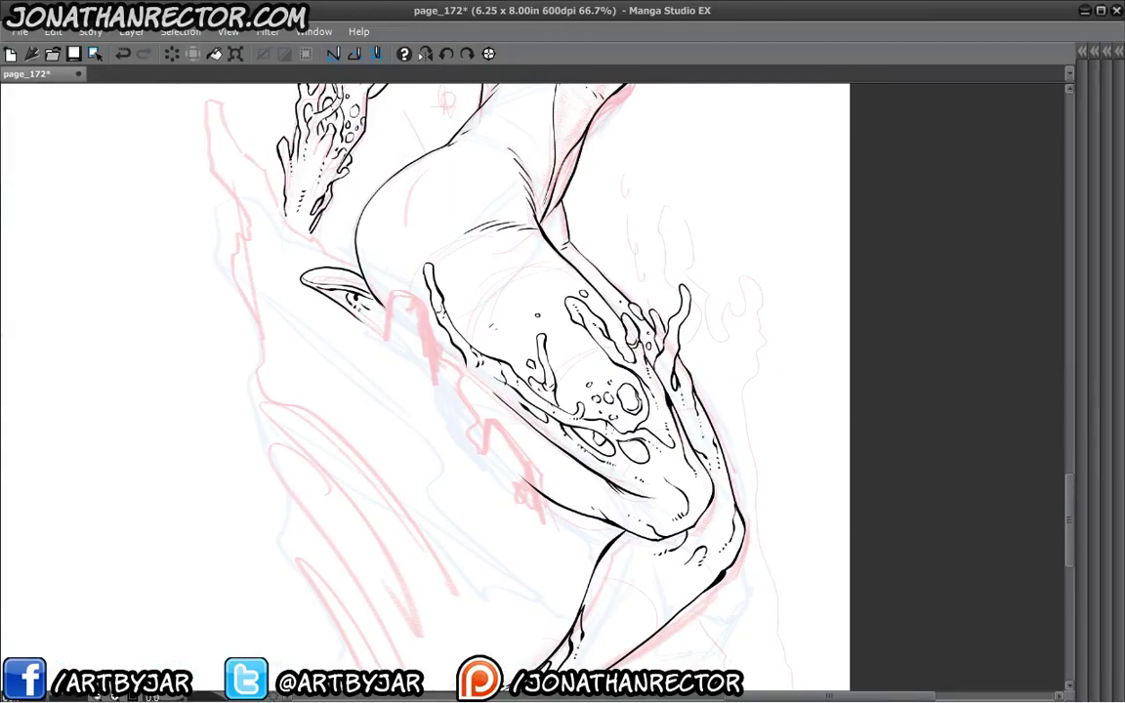
Ink a wavy coral band with a shaded hollow oval, tapered accents and dots down the calf below the knee.
drag(417, 392, 339, 116)
drag(448, 342, 491, 315)
drag(584, 306, 538, 399)
drag(559, 343, 552, 369)
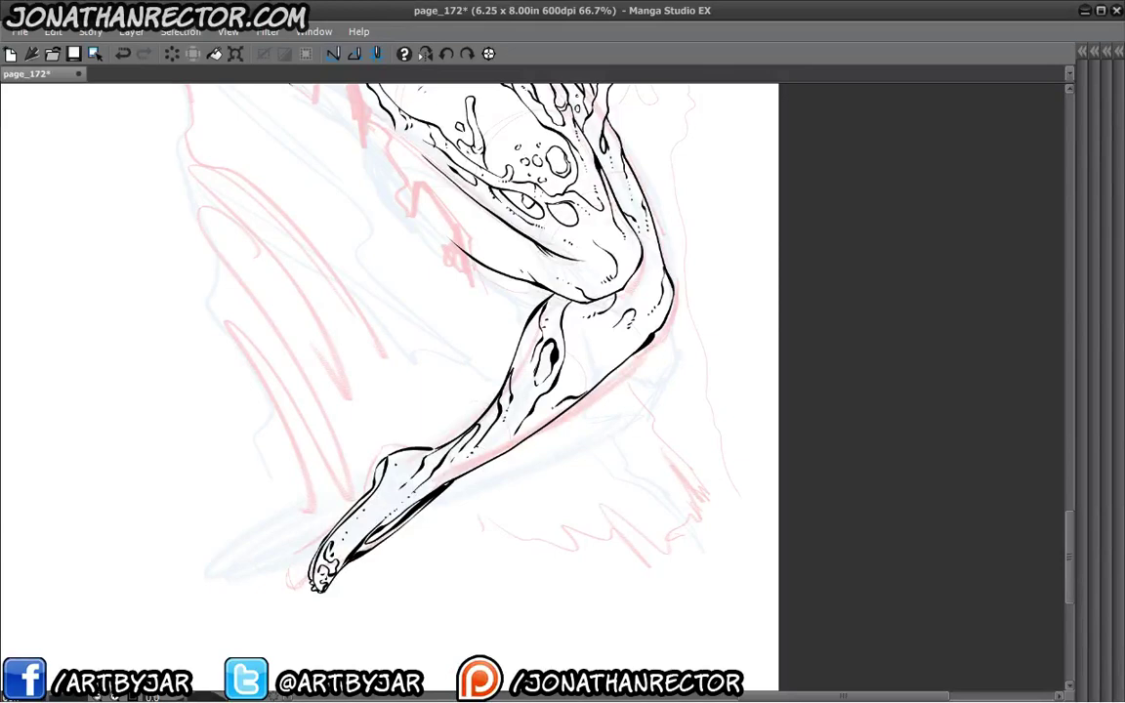
drag(476, 456, 520, 424)
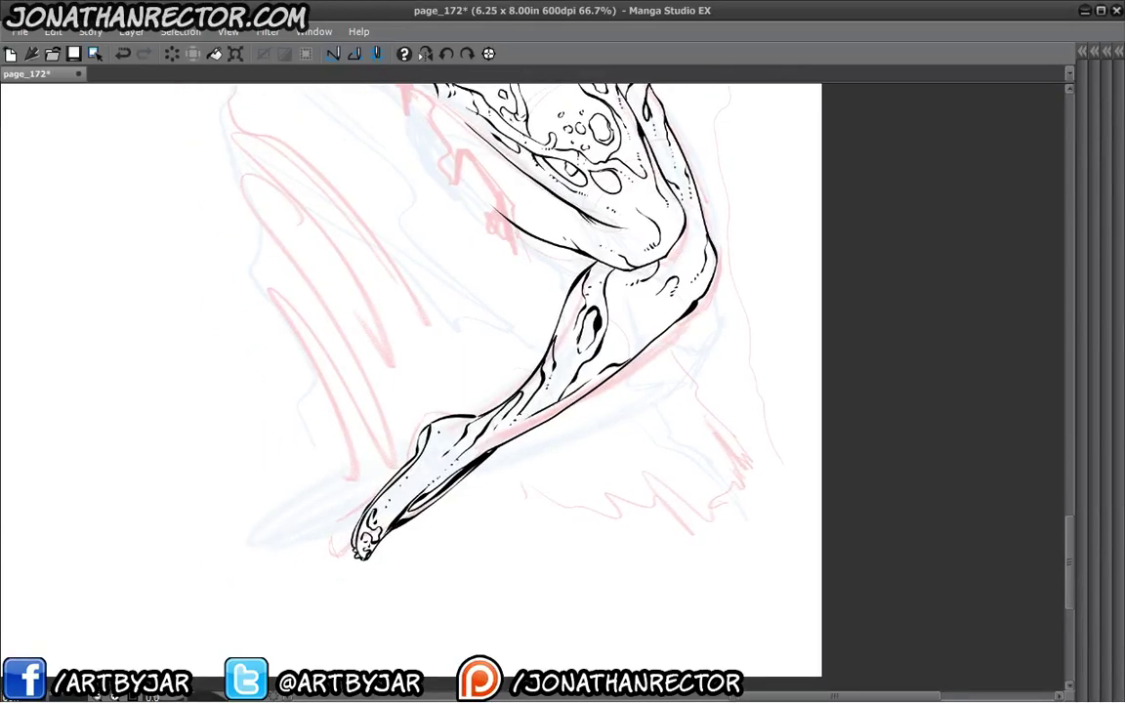
Show the blue rock drawing on Layer 11 again and make that layer active.
scroll(645, 276, down, 1)
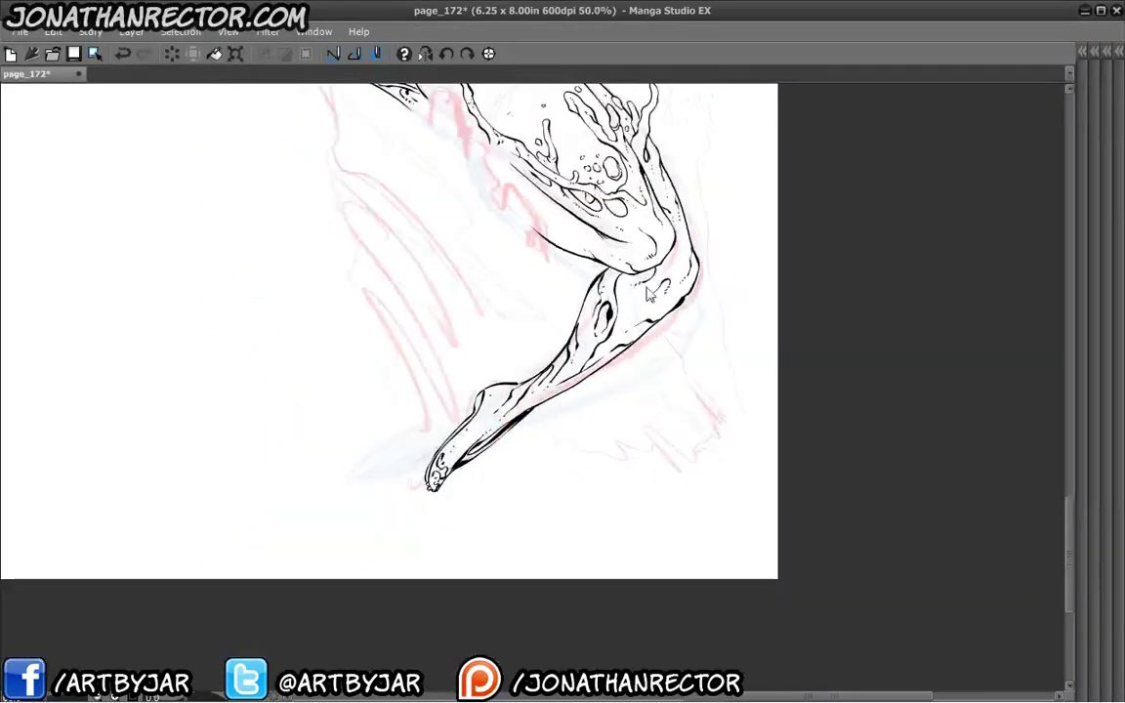
drag(232, 372, 232, 532)
drag(232, 397, 233, 502)
key(ctrl+minus)
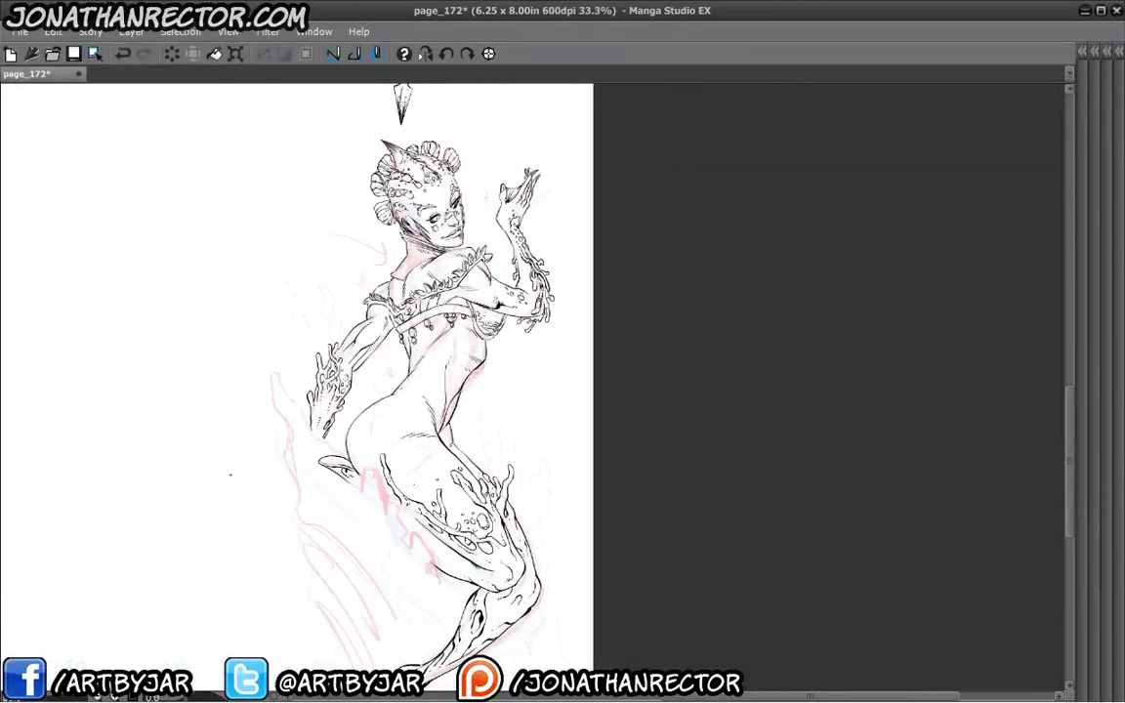
drag(212, 442, 252, 327)
key(Tab)
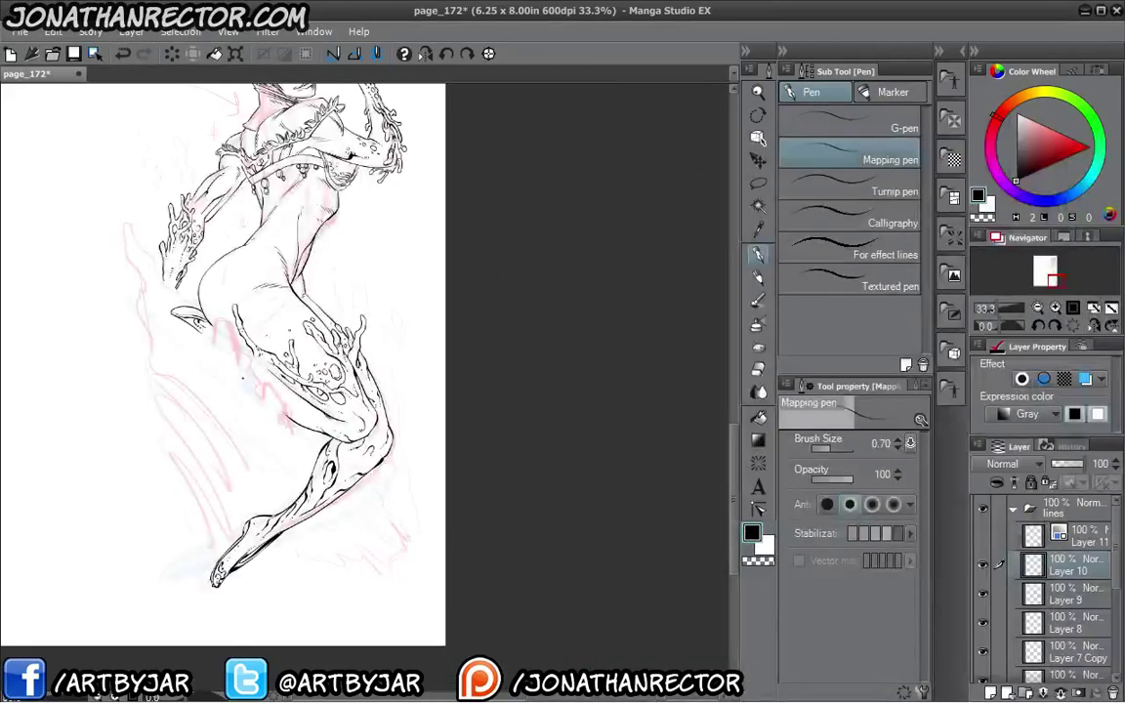
click(985, 534)
click(1014, 546)
Erase the blue rock lines that overlap the far foot behind the hip, using the Harder eraser.
mouse_move(194, 366)
mouse_down()
mouse_move(329, 338)
mouse_move(318, 342)
mouse_move(370, 476)
mouse_up()
scroll(329, 338, up, 3)
key(e)
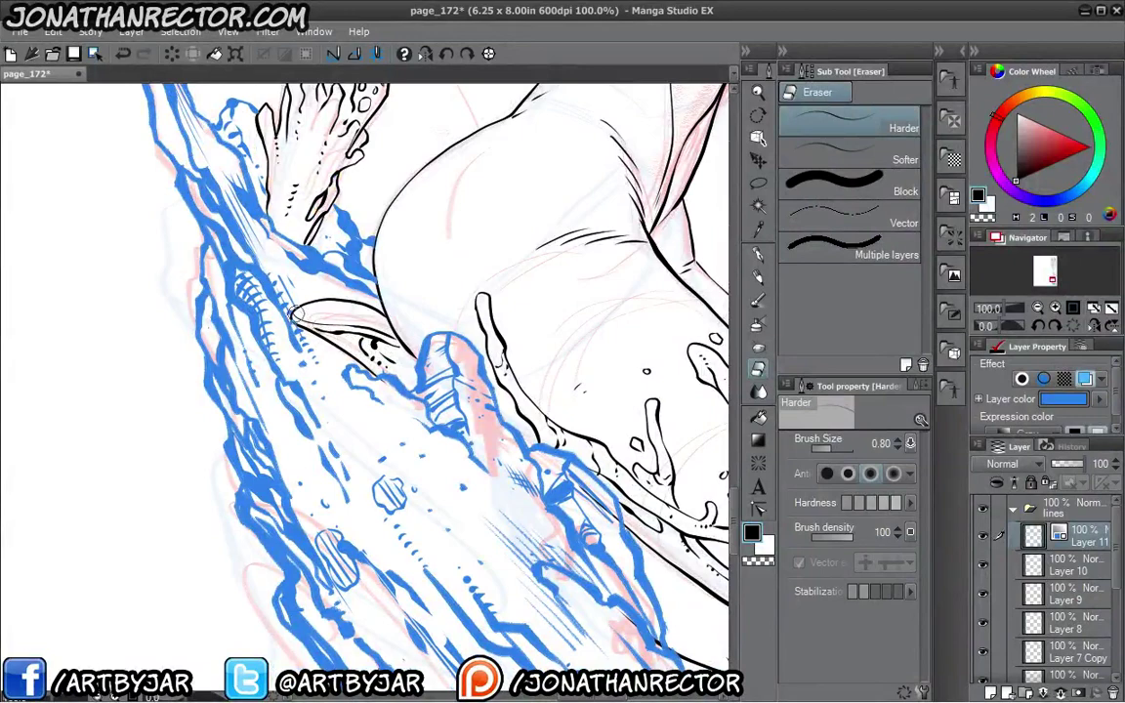
drag(304, 321, 266, 276)
Erase the black figure lines on Layer 10 where the rock covers the hip and the underside of the thigh.
click(998, 565)
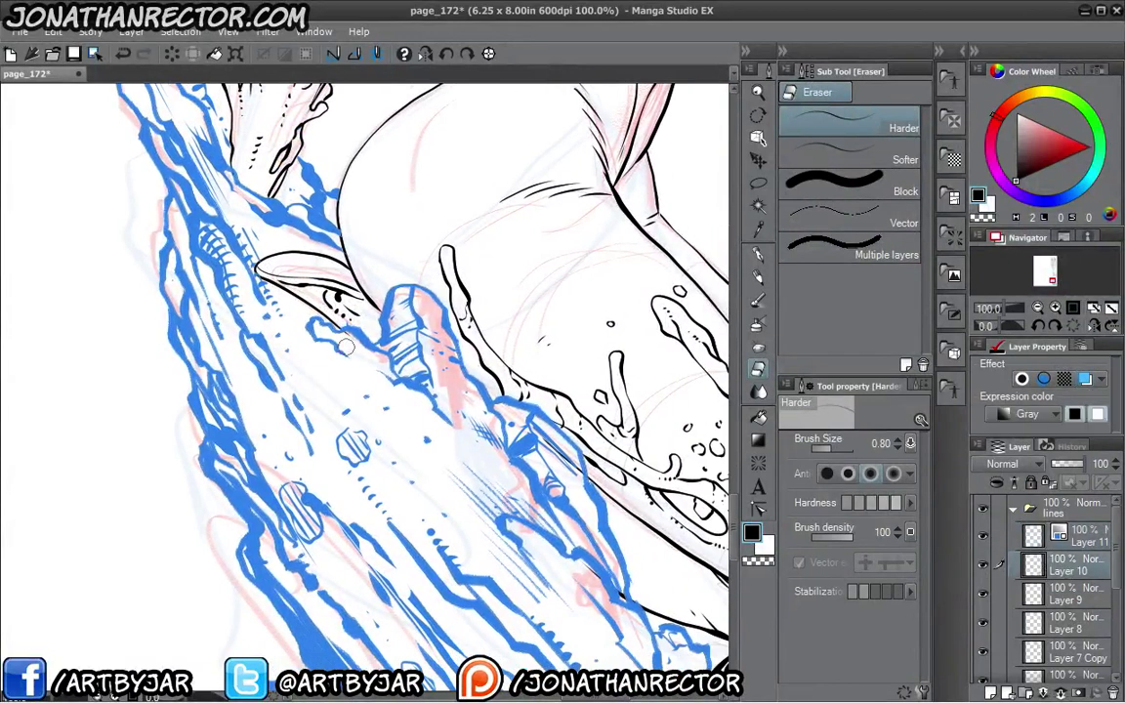
click(1074, 536)
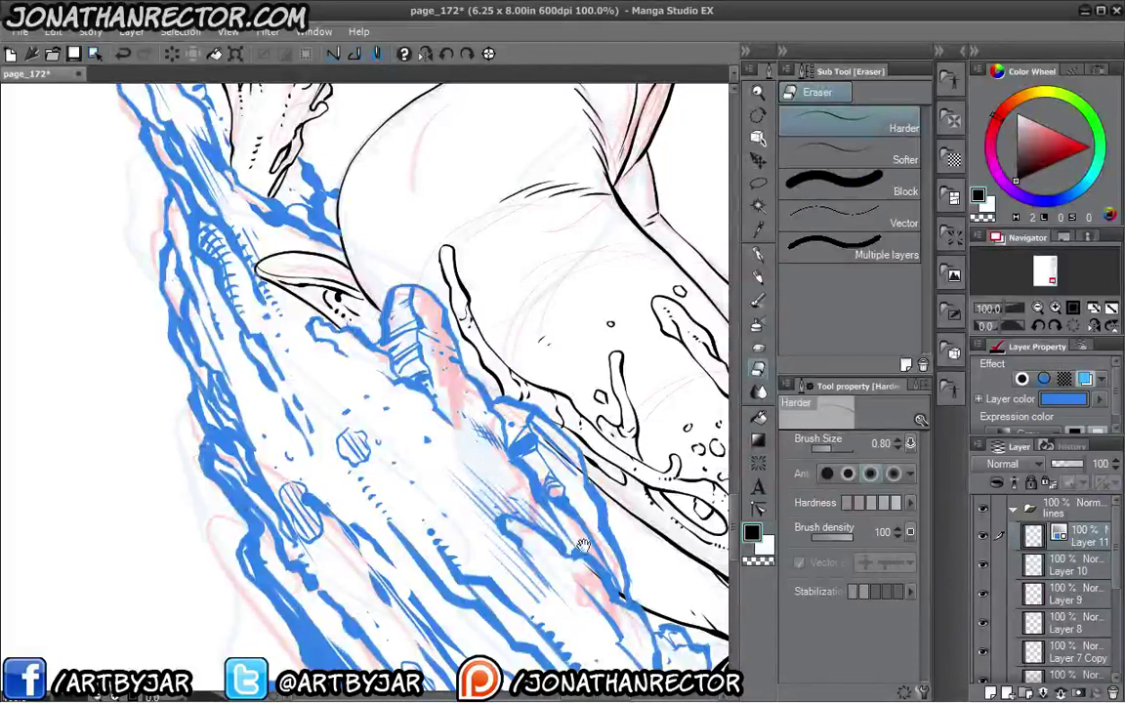
drag(509, 469, 336, 315)
click(998, 565)
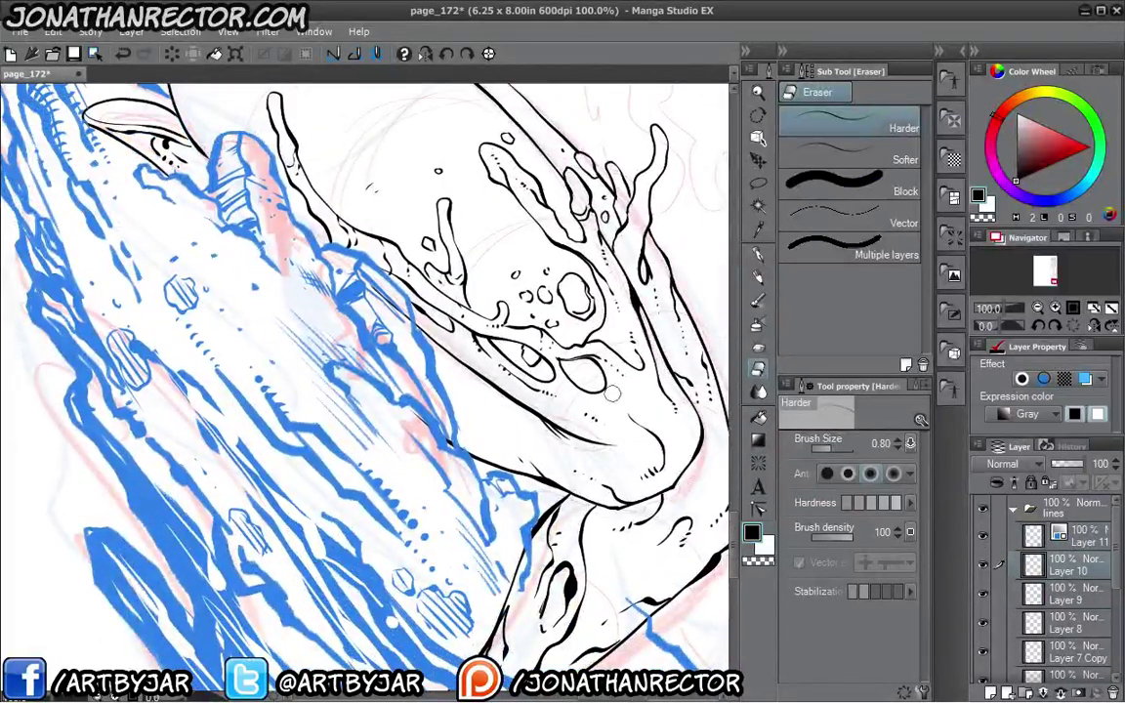
mouse_move(432, 442)
mouse_down()
mouse_move(411, 439)
mouse_move(420, 435)
mouse_move(326, 321)
mouse_up()
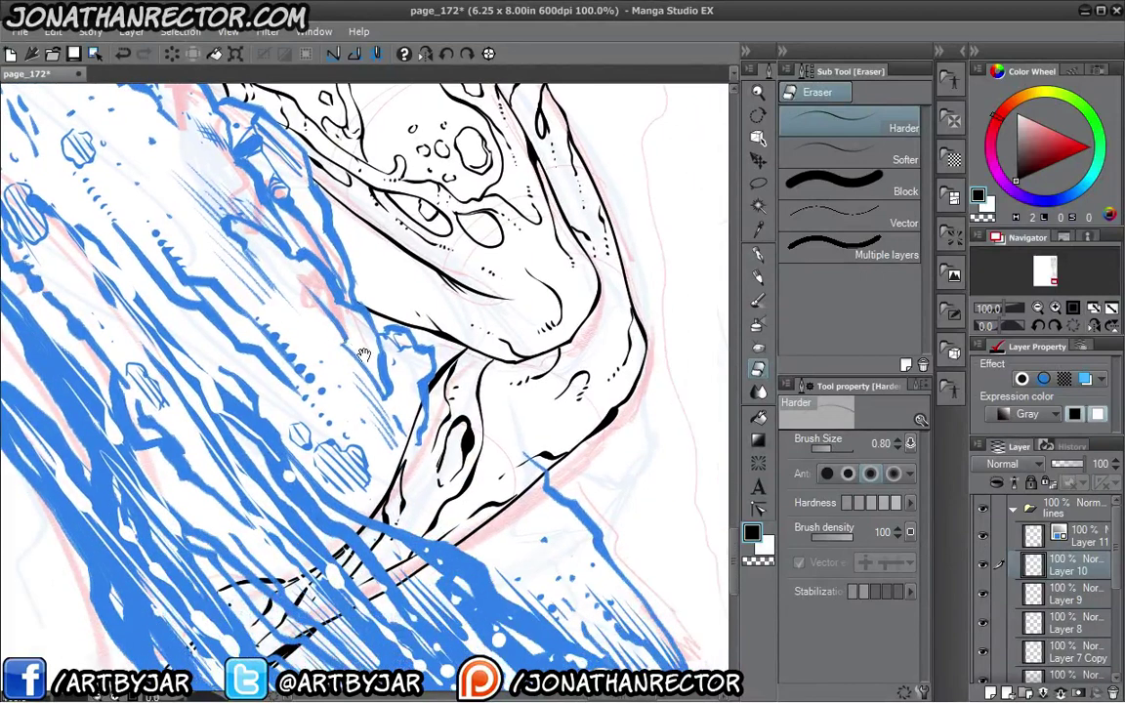
drag(336, 397, 338, 327)
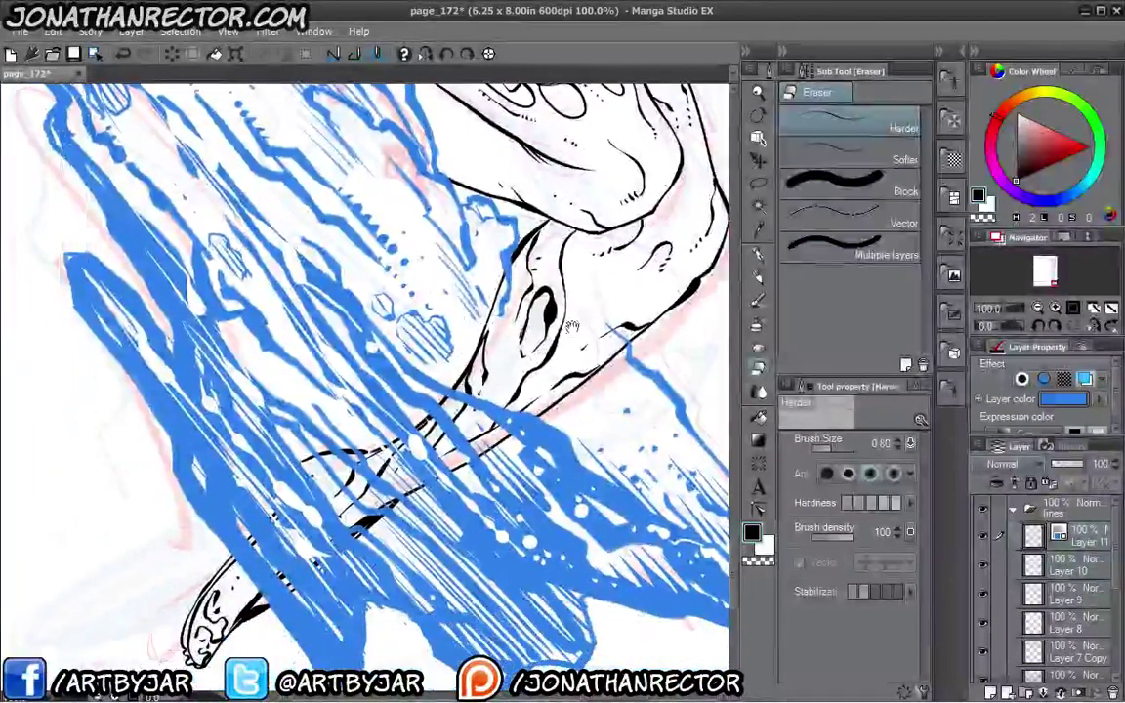
Make Layer 11 active and erase the blue rock strokes crossing the shin and the foot's lower edge.
mouse_move(501, 345)
mouse_down()
mouse_move(430, 399)
mouse_move(458, 435)
mouse_up()
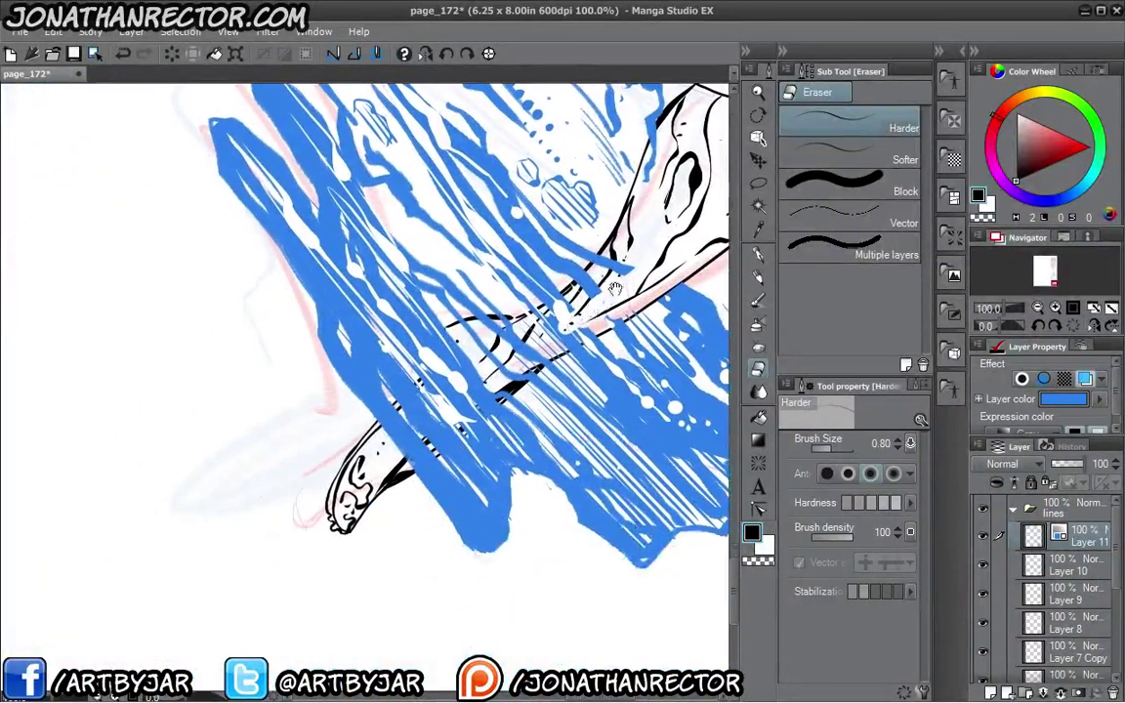
mouse_move(556, 255)
mouse_down()
mouse_move(532, 303)
mouse_move(571, 274)
mouse_move(507, 308)
mouse_up()
mouse_move(566, 336)
mouse_down()
mouse_move(540, 350)
mouse_move(583, 332)
mouse_move(530, 367)
mouse_move(556, 349)
mouse_up()
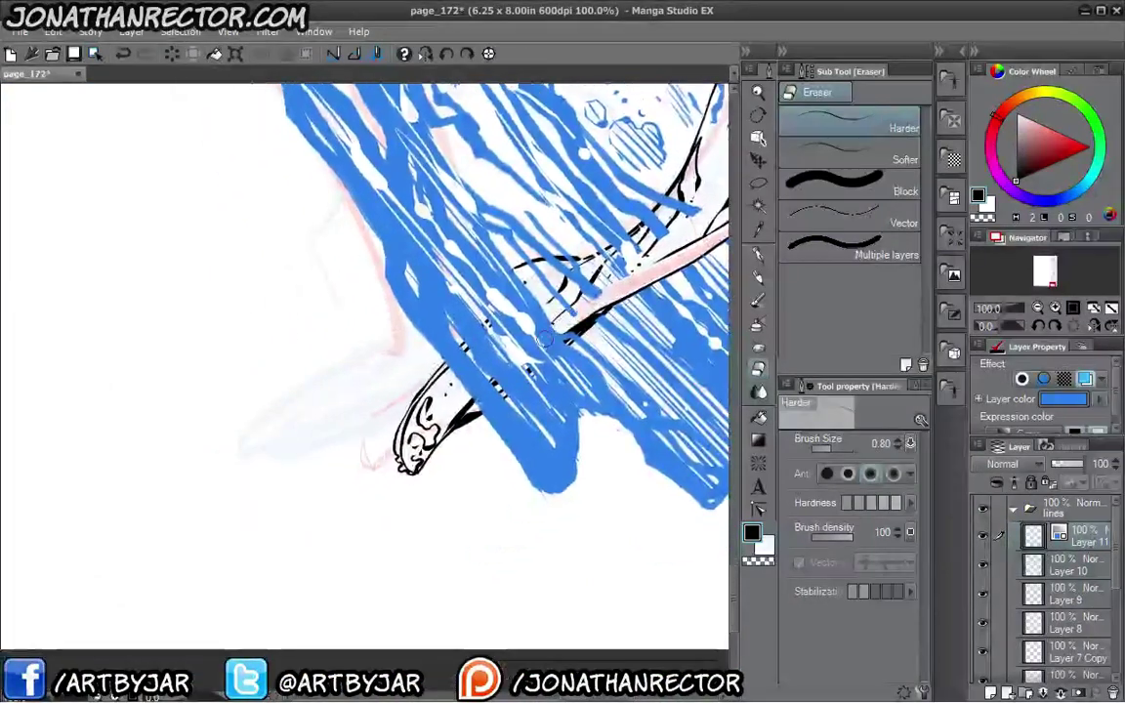
drag(542, 276, 451, 342)
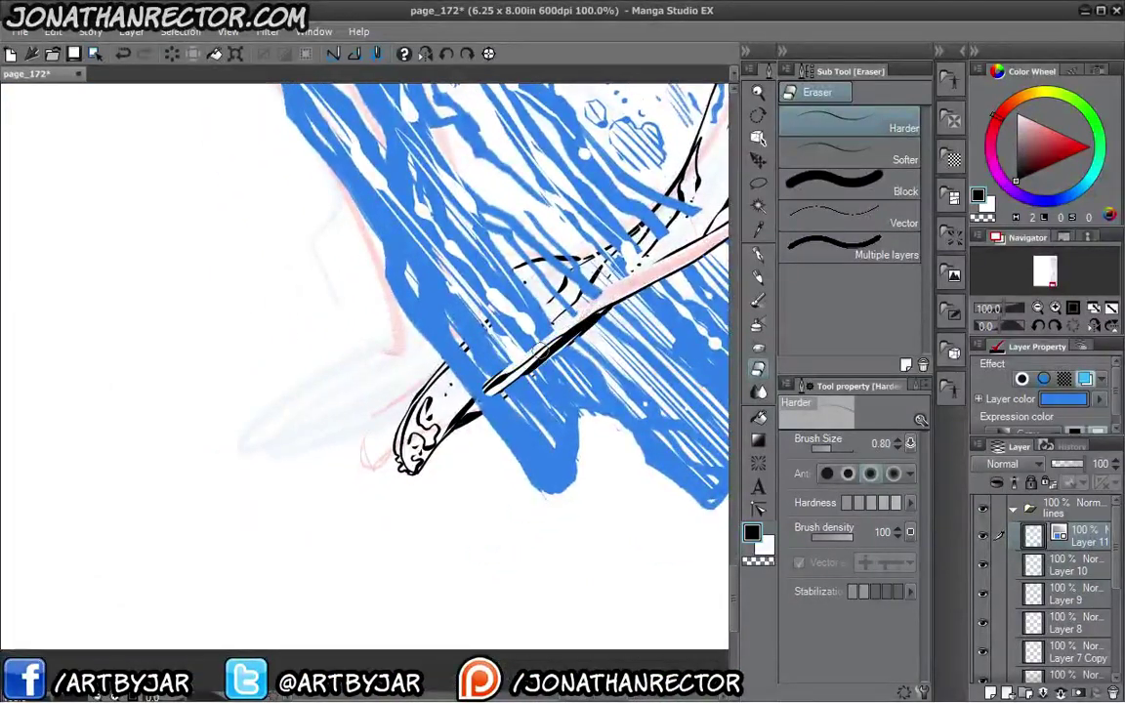
Lower Layer 11's opacity to 47 and erase the remaining rock strokes inside the foot, ankle and calf outlines.
click(1067, 463)
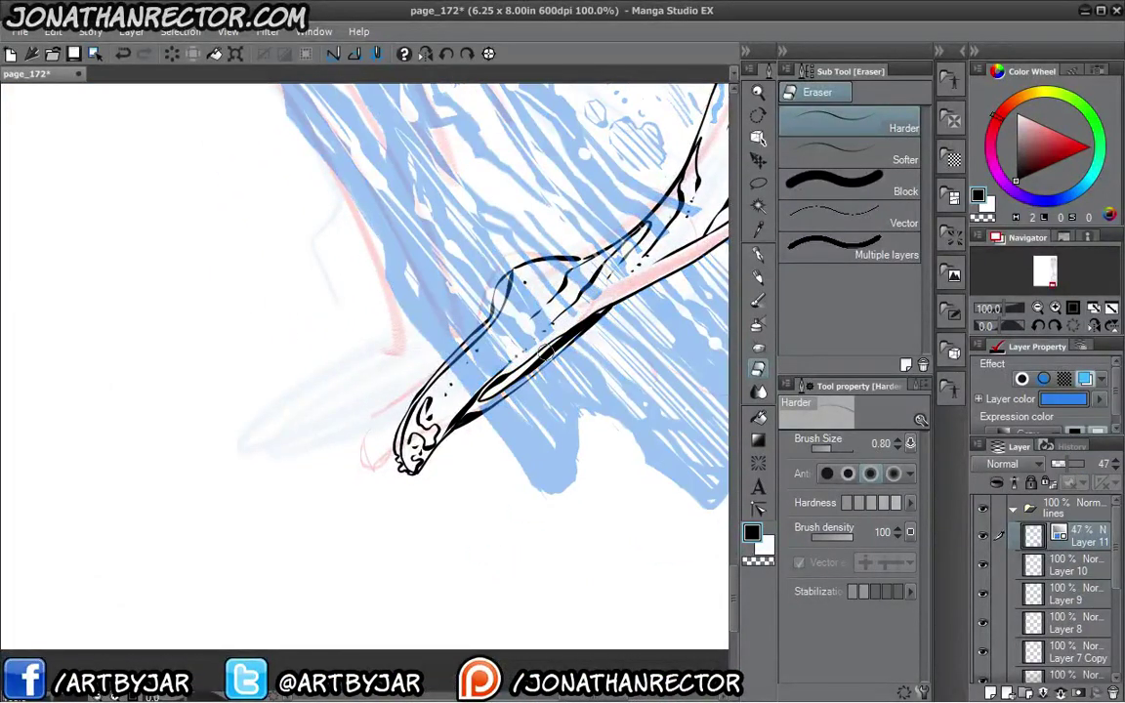
mouse_move(502, 313)
mouse_down()
mouse_move(414, 373)
mouse_move(491, 348)
mouse_move(405, 323)
mouse_move(449, 293)
mouse_move(479, 332)
mouse_move(506, 299)
mouse_move(518, 242)
mouse_move(537, 265)
mouse_move(484, 293)
mouse_move(530, 281)
mouse_up()
drag(463, 432, 414, 483)
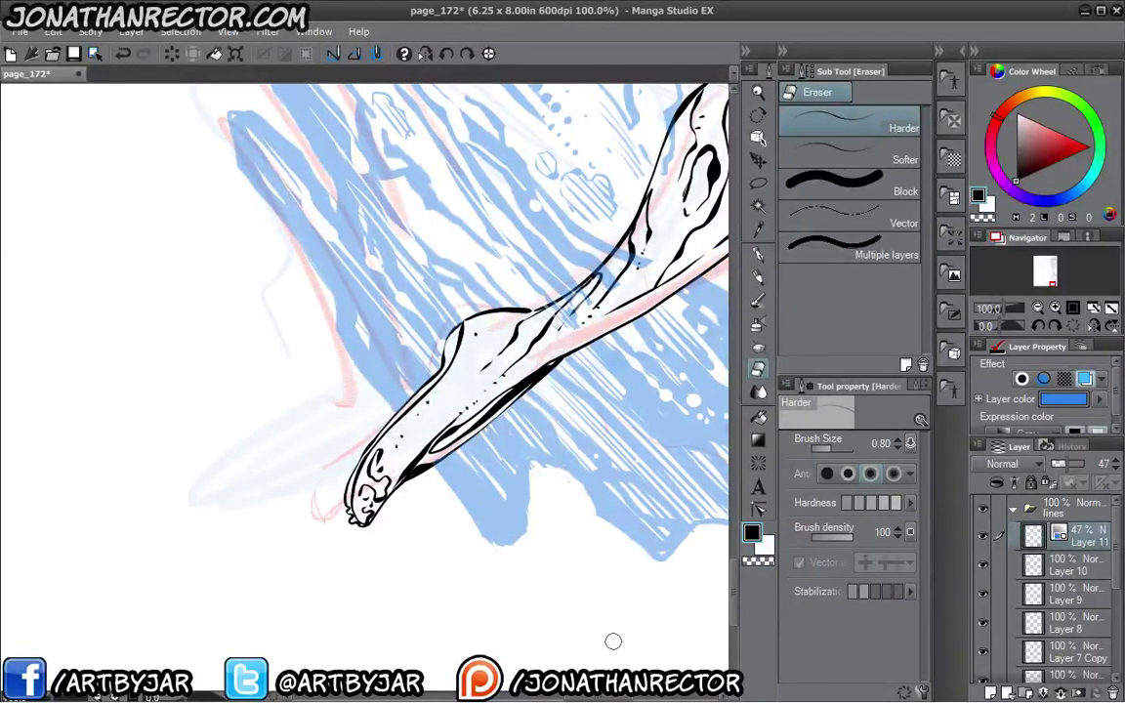
drag(460, 270, 406, 314)
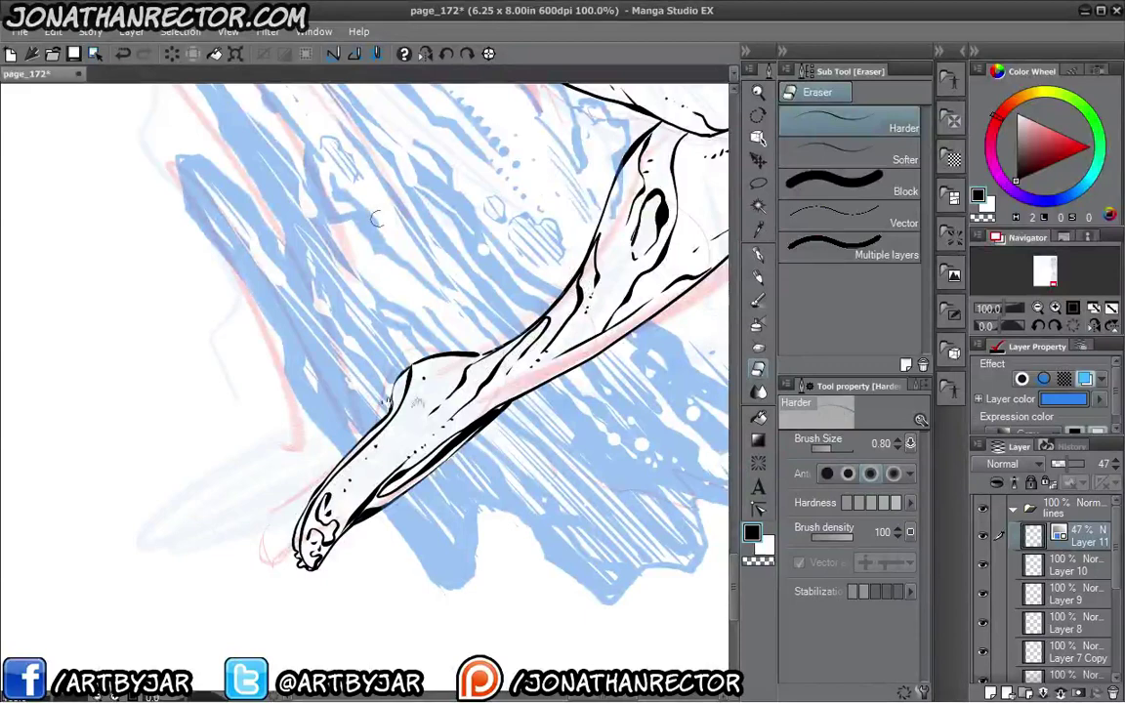
drag(515, 179, 361, 399)
drag(427, 279, 425, 186)
drag(412, 349, 408, 275)
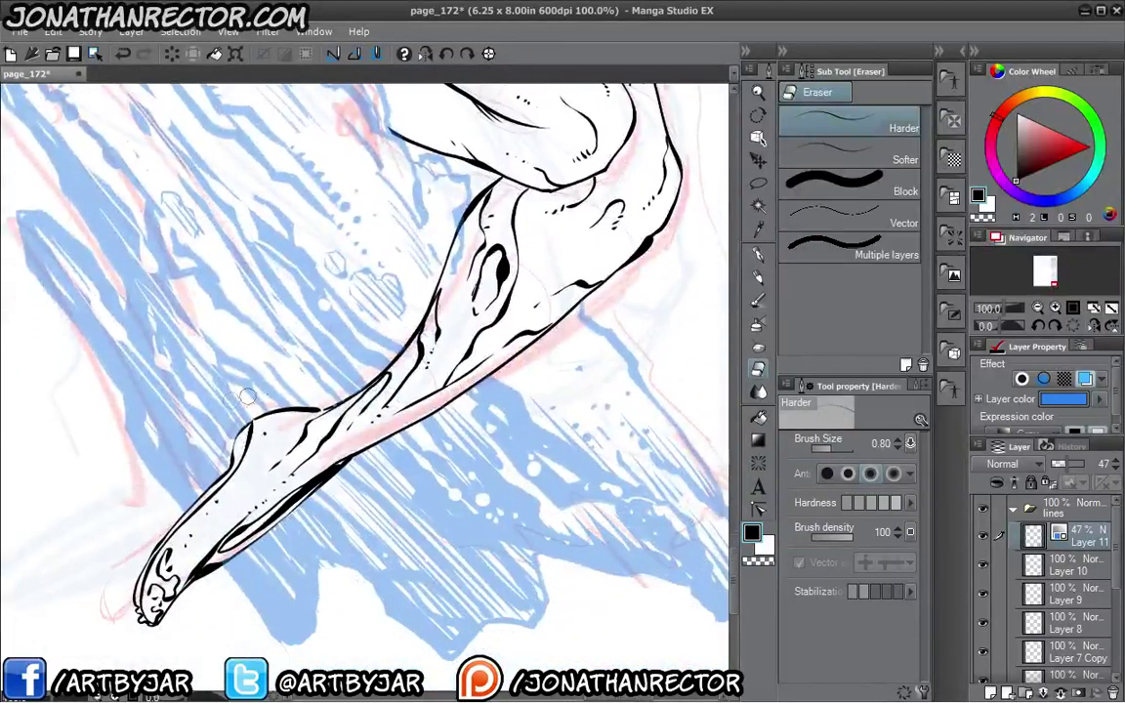
Restore Layer 11's opacity to 100 and turn off its blue layer colour so the rock lines are black.
scroll(203, 426, down, 2)
drag(225, 331, 316, 442)
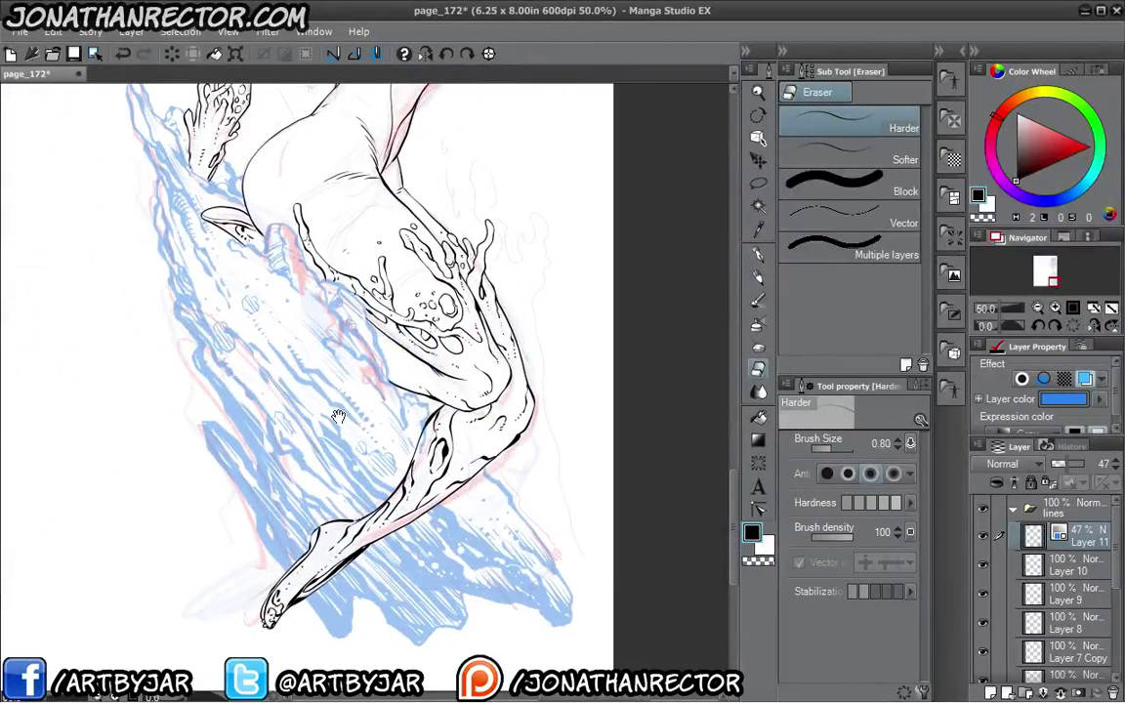
drag(1068, 464, 1083, 465)
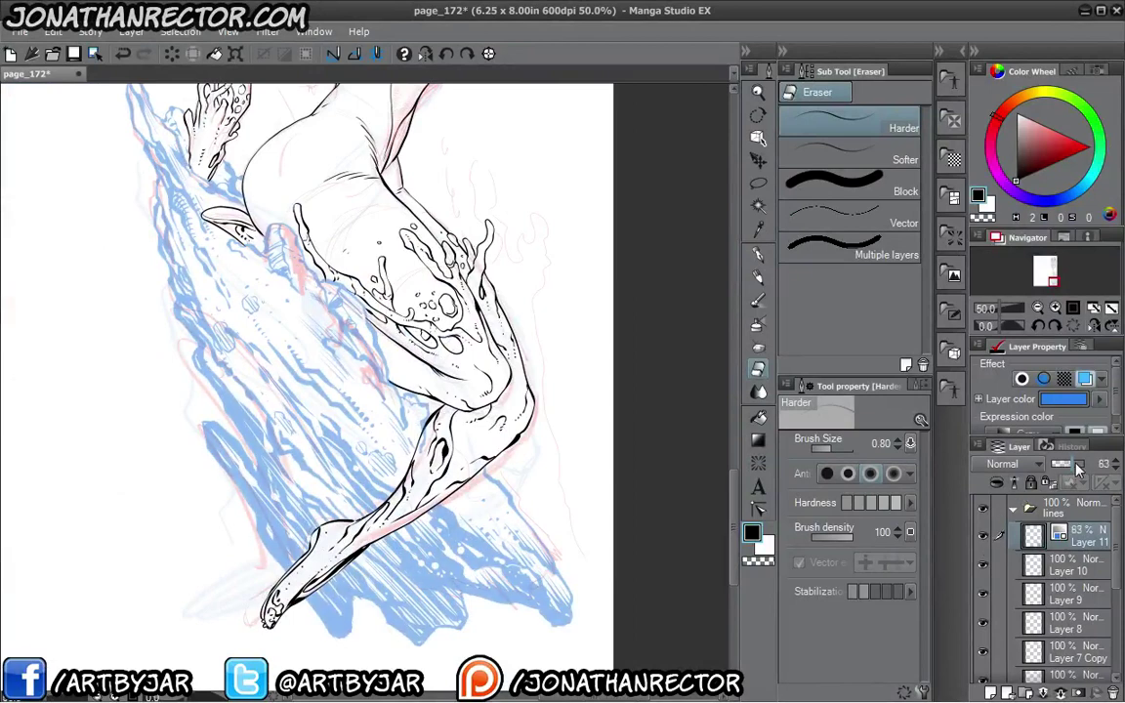
click(1084, 378)
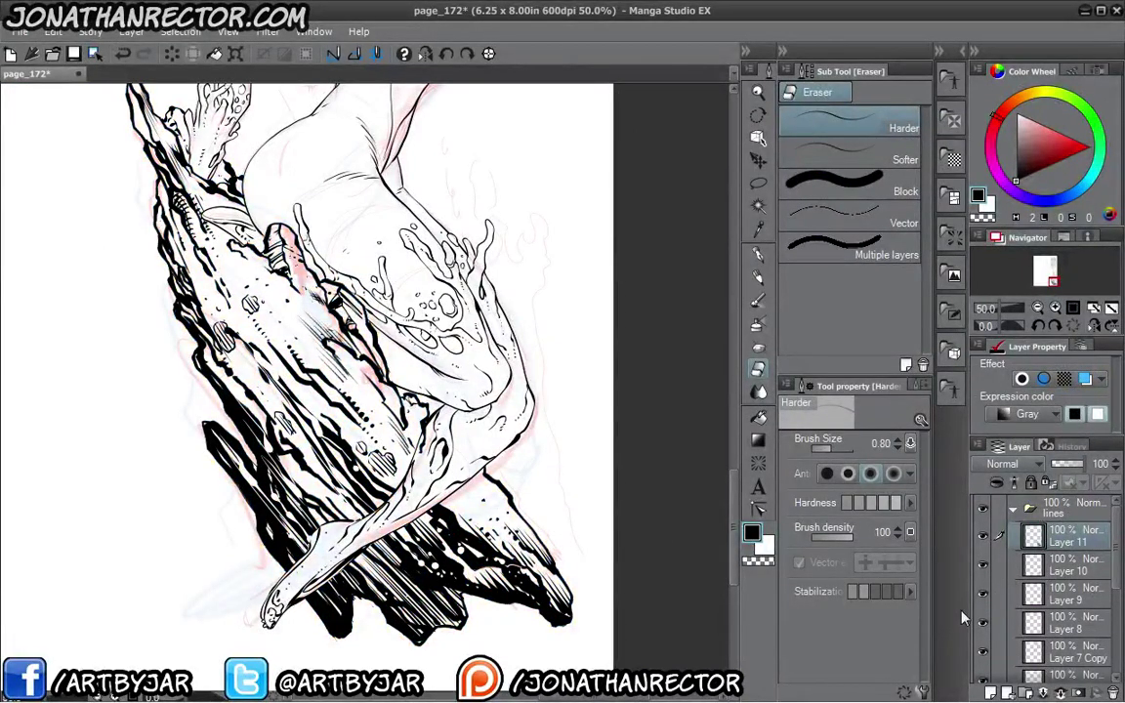
Erase the stray bit of rock ink along the upper shin's edge on Layer 11.
drag(390, 411, 447, 310)
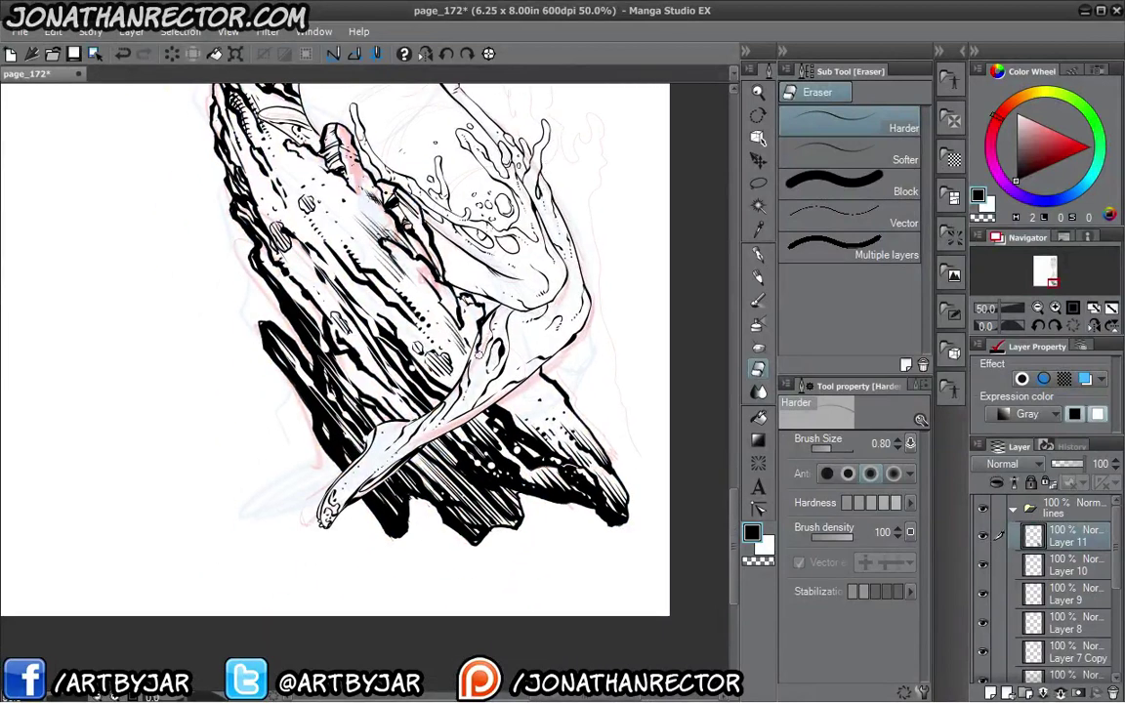
drag(478, 354, 477, 344)
drag(306, 274, 285, 336)
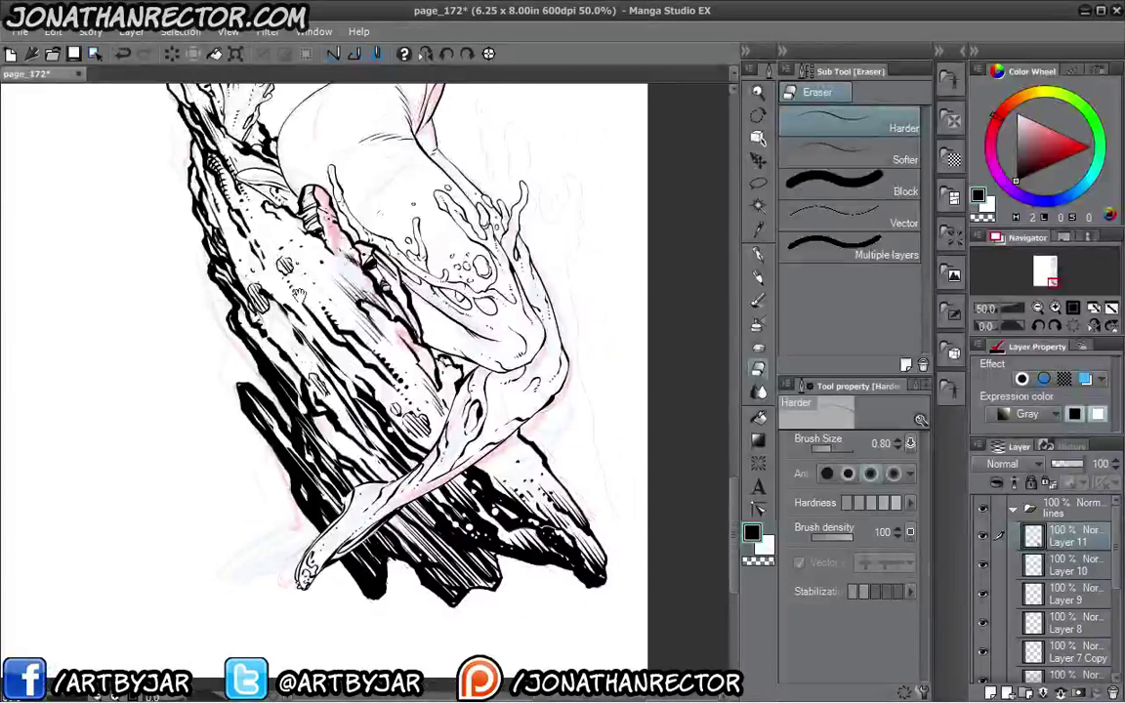
Ink small creases and dots on the tall coral branch beyond the thigh on Layer 10, using the Mapping pen.
key(p)
drag(273, 415, 318, 322)
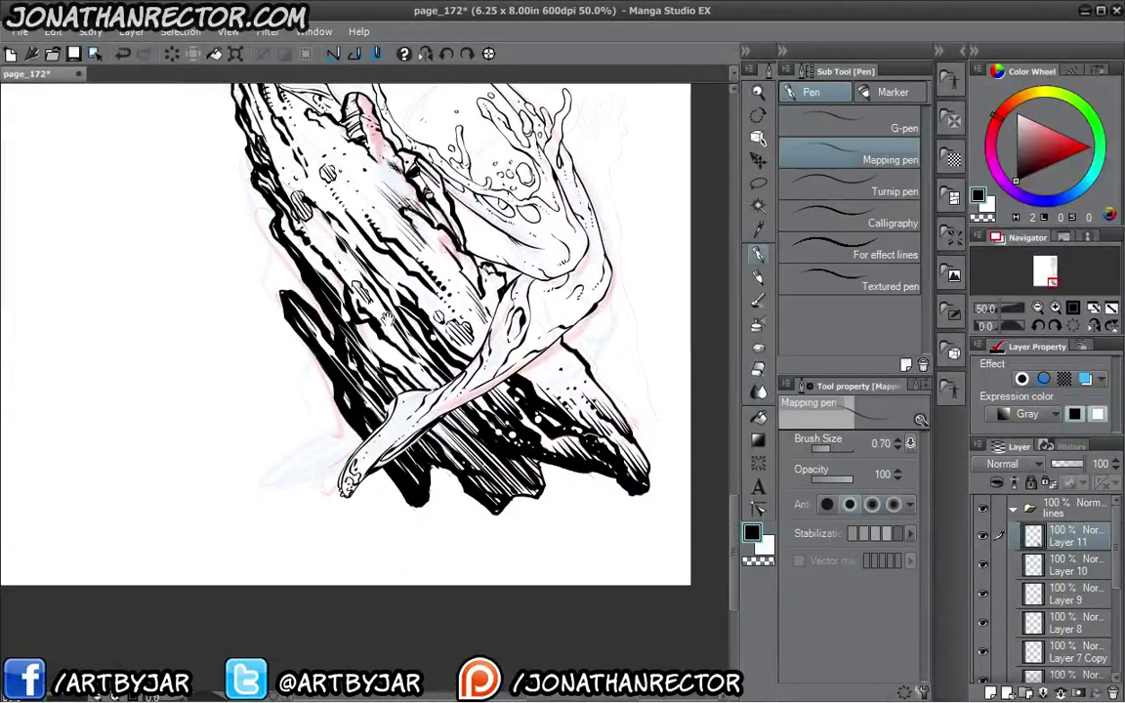
click(1059, 564)
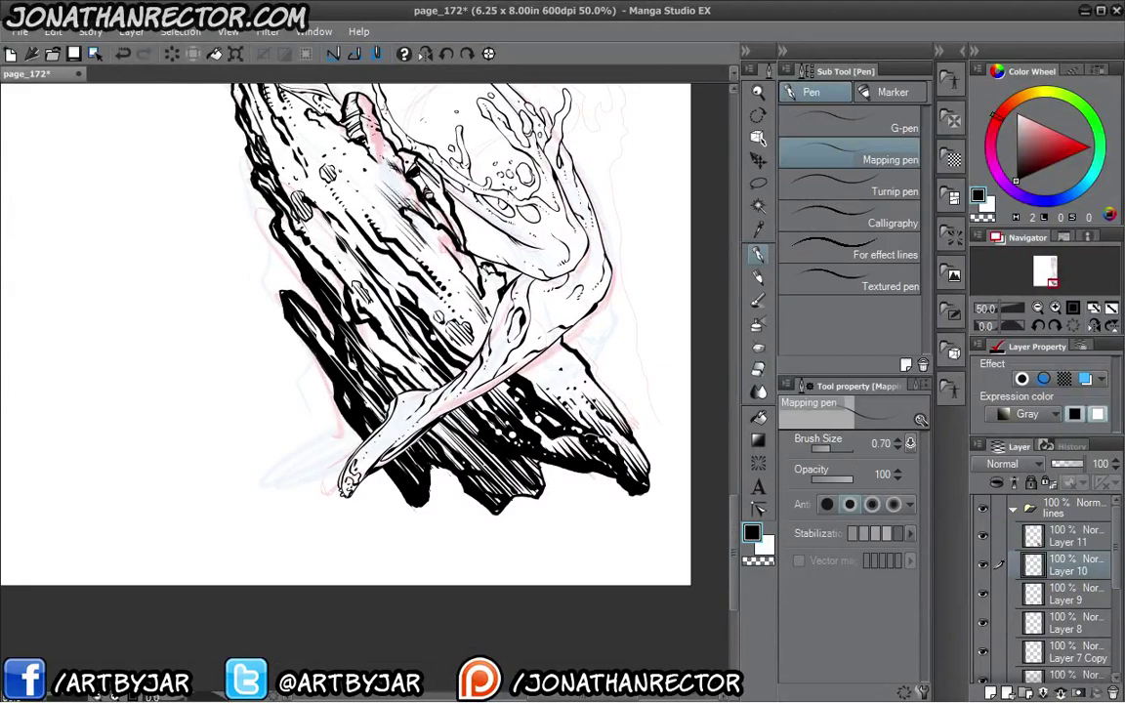
drag(354, 348, 314, 403)
key(ctrl+plus)
drag(403, 373, 388, 519)
key(ctrl+plus)
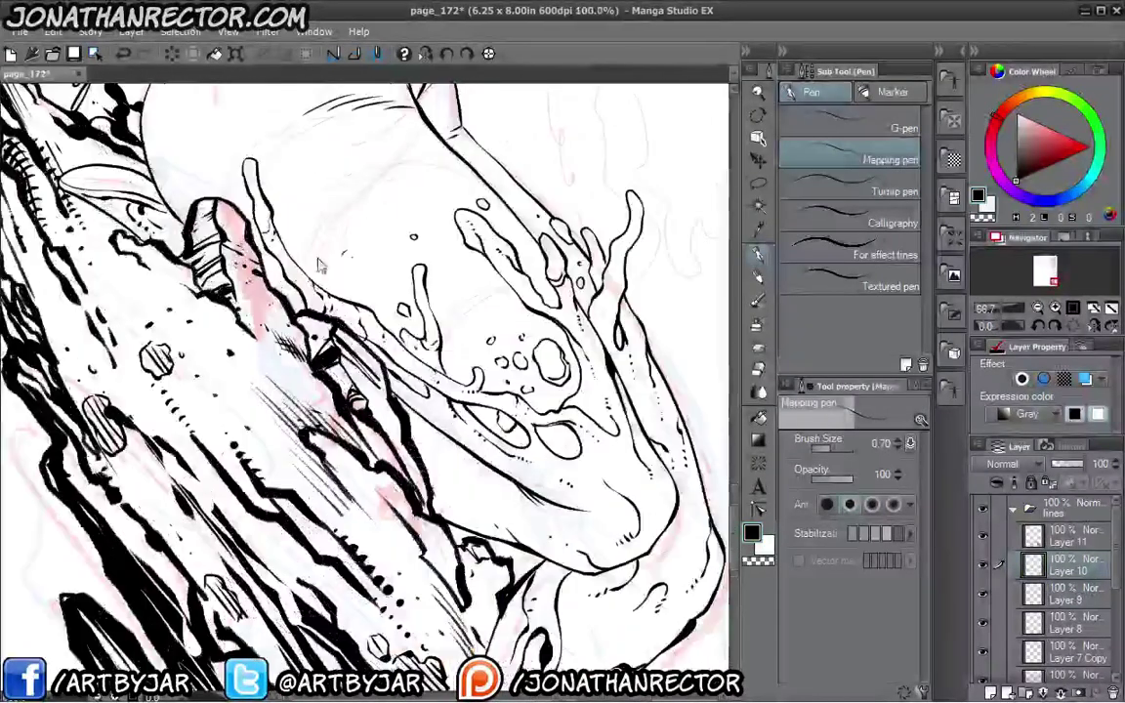
drag(510, 422, 418, 502)
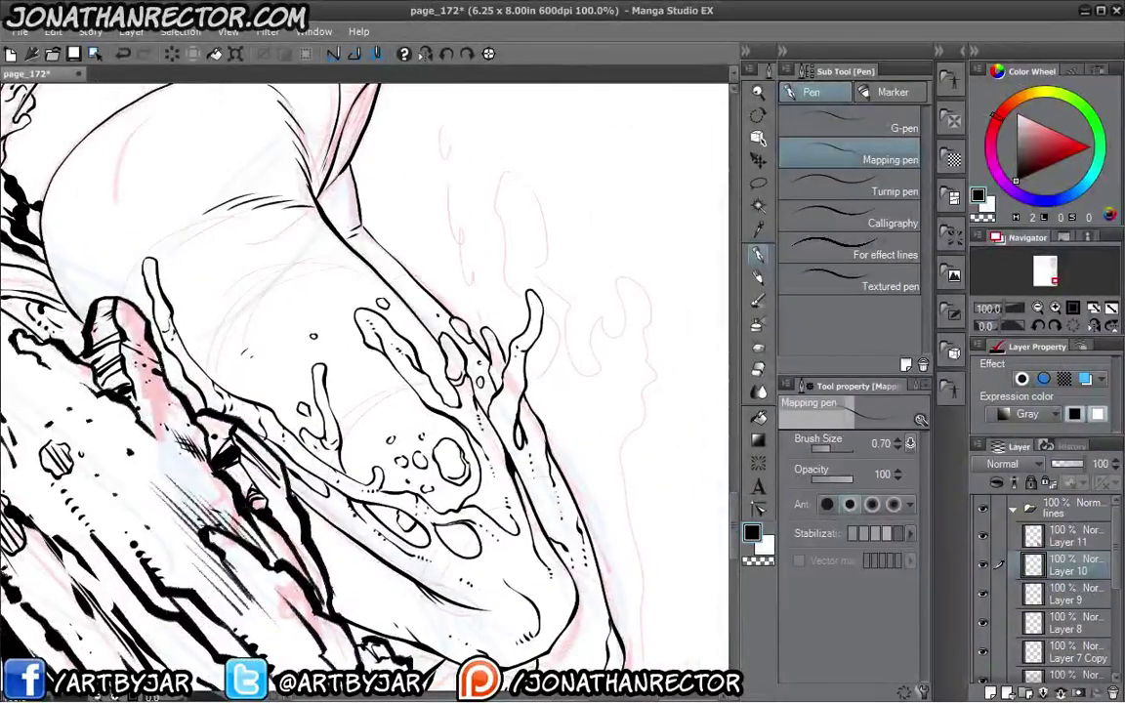
drag(510, 360, 525, 365)
drag(503, 424, 537, 422)
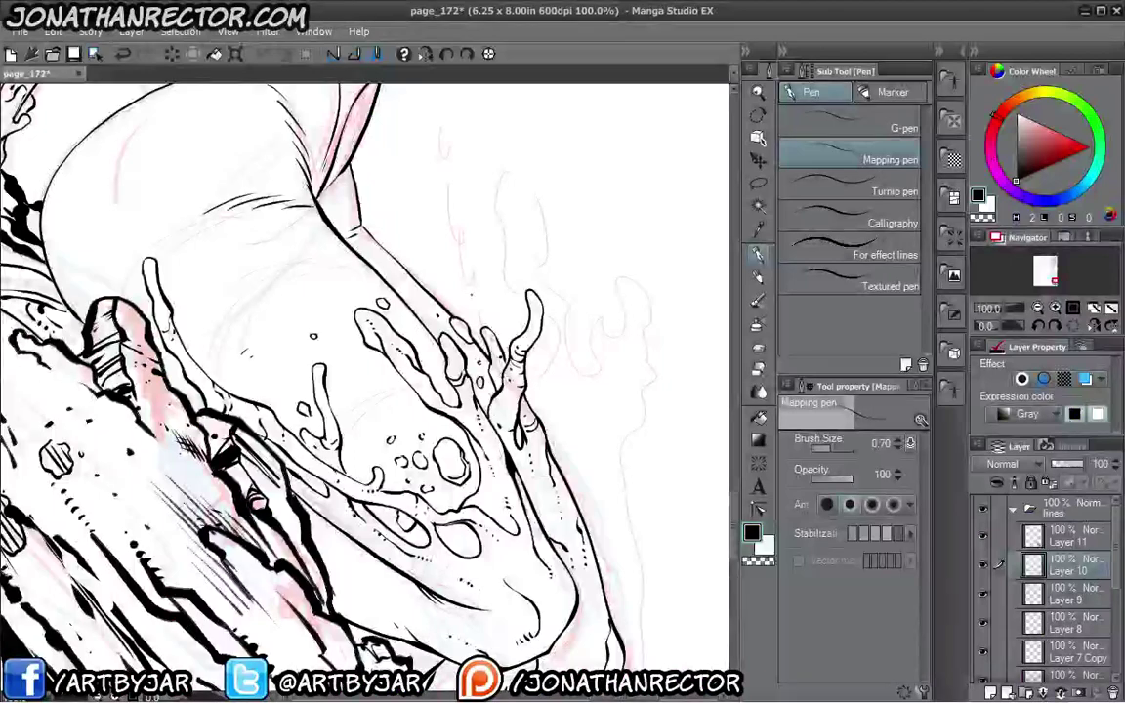
Ink extra texture lines on the scaled bra cup beneath the raised arm with the Mapping pen.
drag(299, 246, 381, 418)
scroll(117, 220, down, 1)
drag(116, 219, 208, 363)
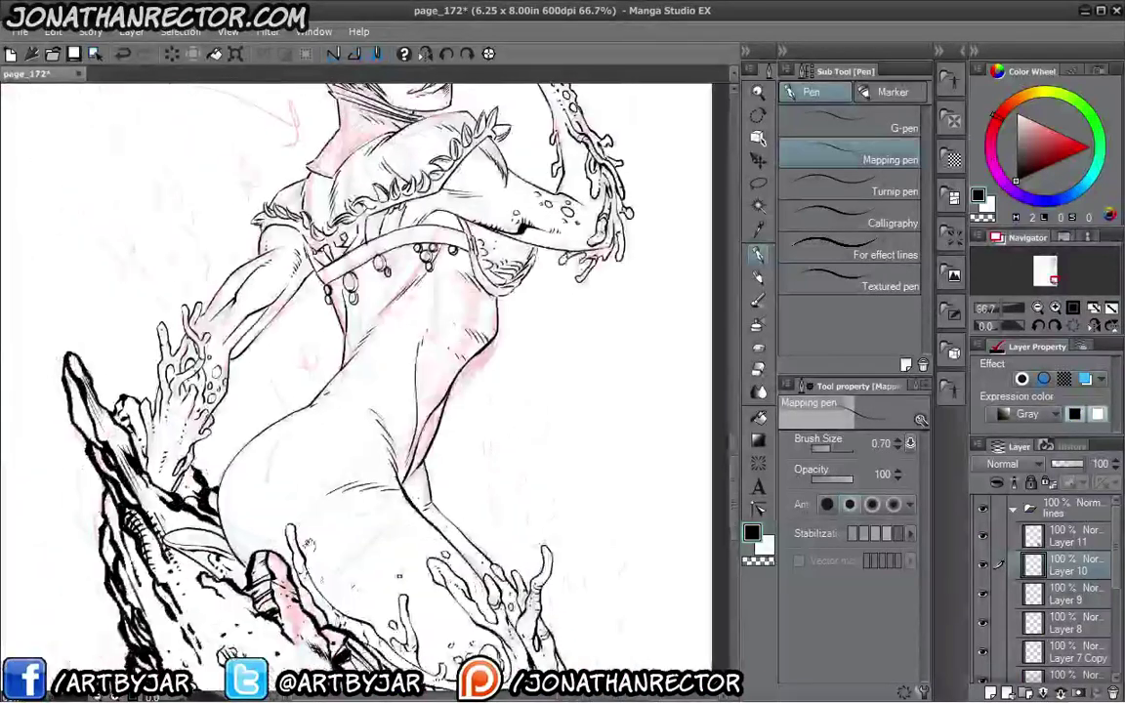
drag(168, 399, 184, 511)
drag(353, 510, 317, 476)
scroll(354, 444, down, 1)
scroll(377, 389, up, 2)
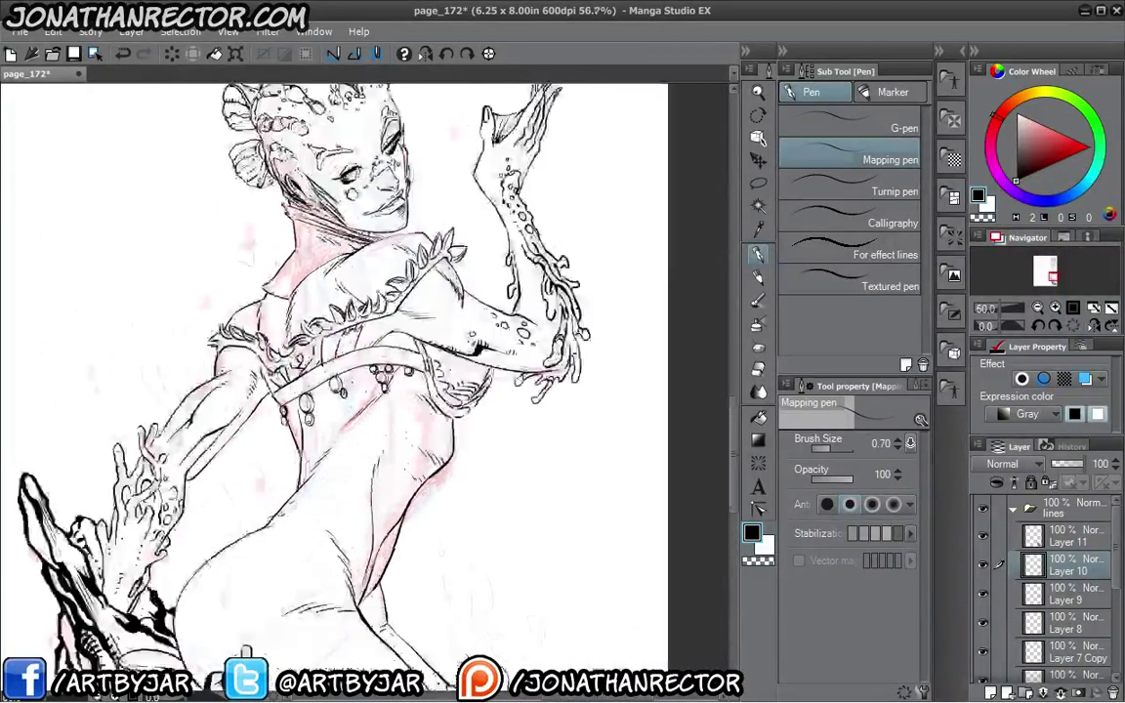
drag(377, 383, 348, 363)
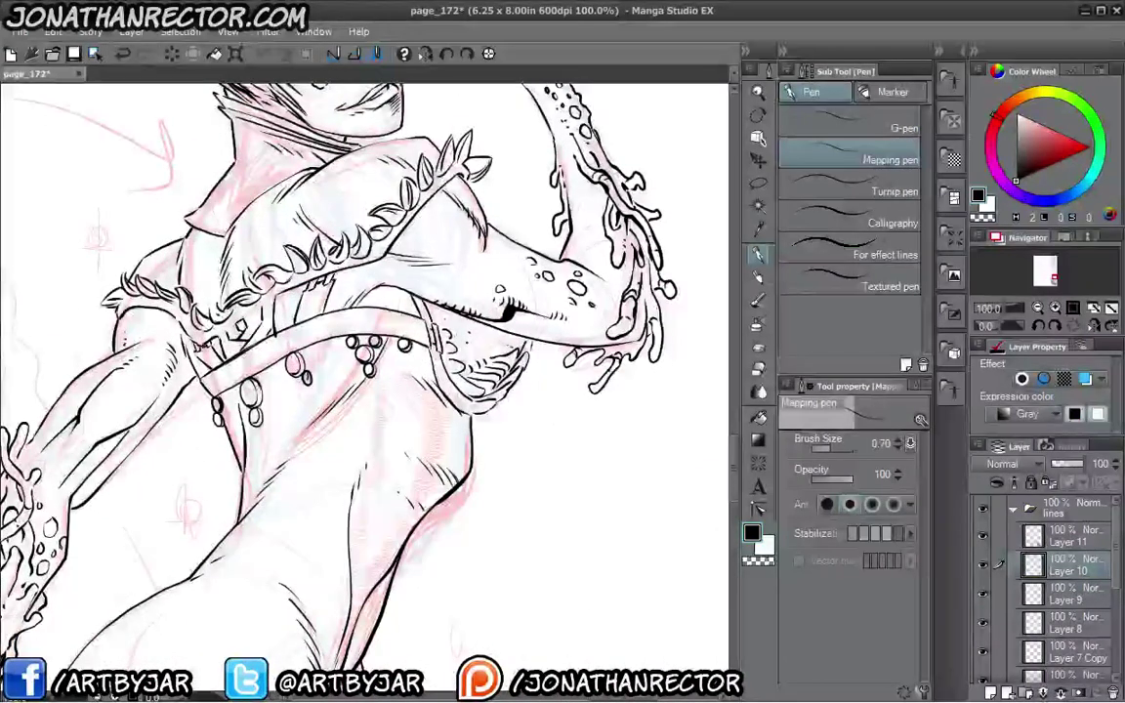
drag(534, 344, 529, 357)
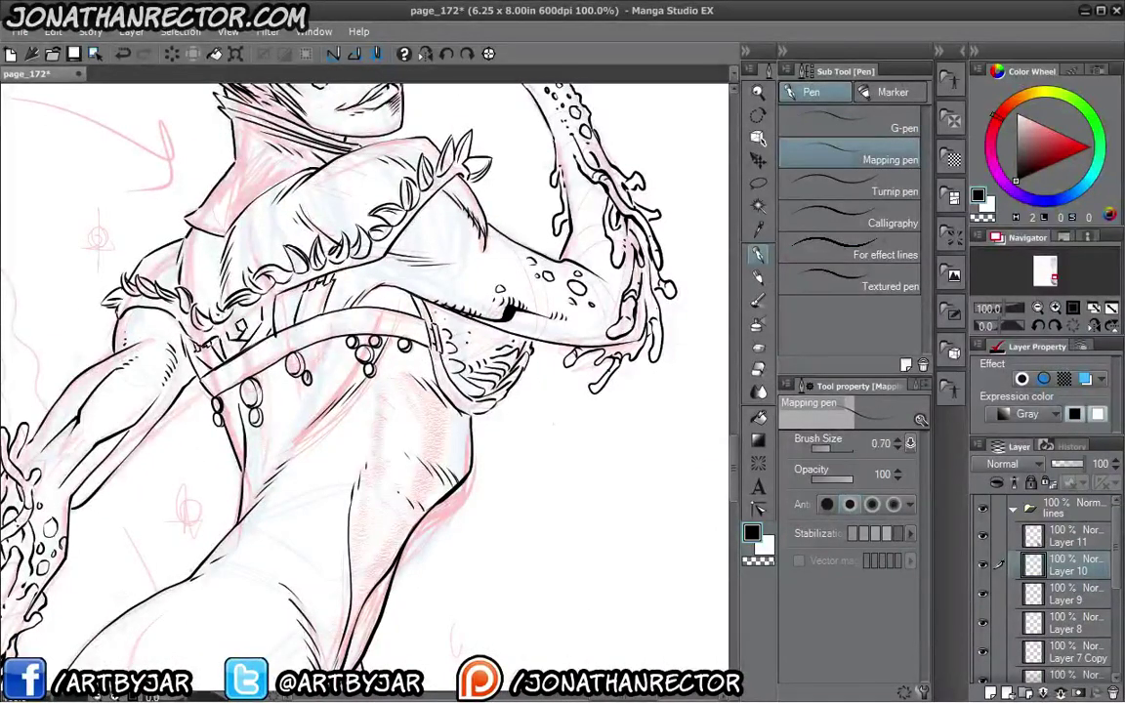
mouse_move(449, 311)
mouse_down()
mouse_move(453, 299)
mouse_move(477, 306)
mouse_move(482, 355)
mouse_up()
Collapse the lines folder and hide the rough and thumb folders so only the inks show on the page.
drag(269, 259, 398, 219)
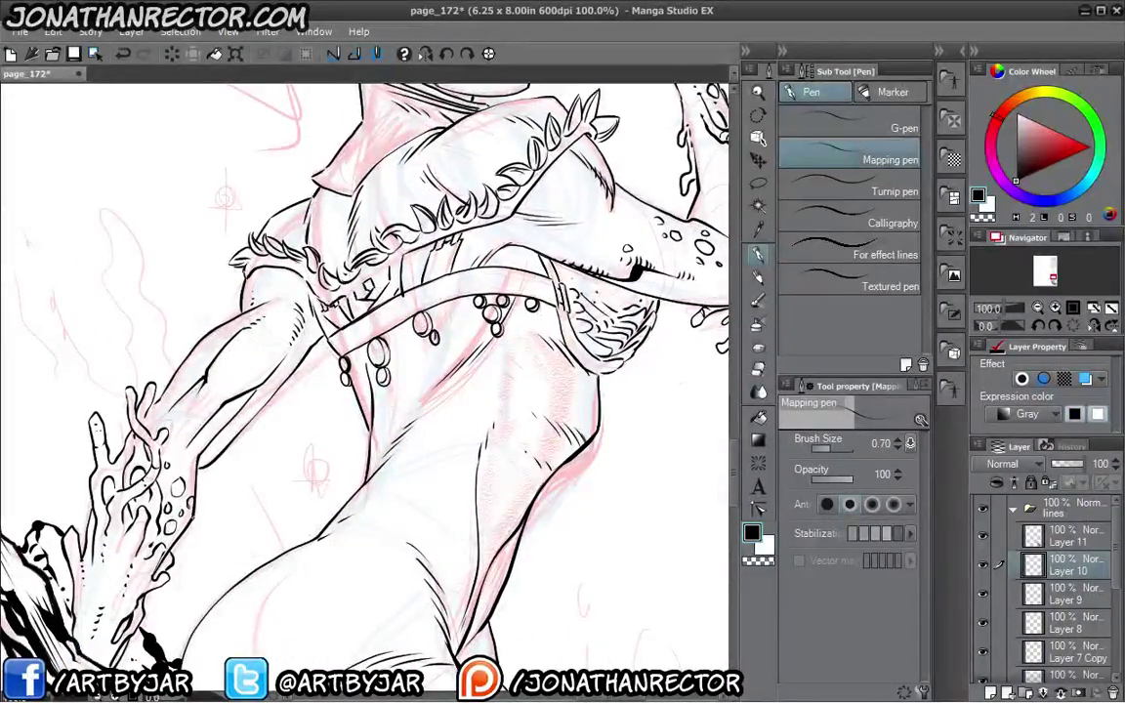
scroll(52, 301, down, 2)
drag(51, 301, 264, 323)
scroll(213, 376, down, 2)
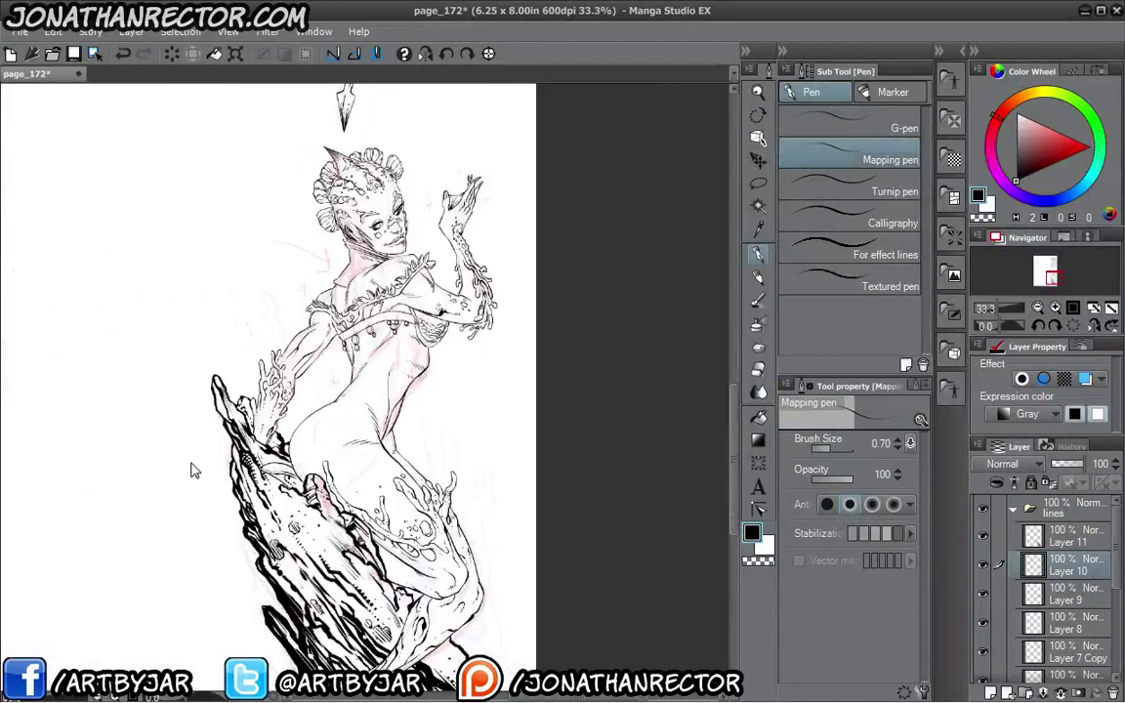
scroll(210, 459, down, 1)
drag(169, 325, 251, 603)
drag(223, 394, 266, 143)
drag(328, 445, 278, 337)
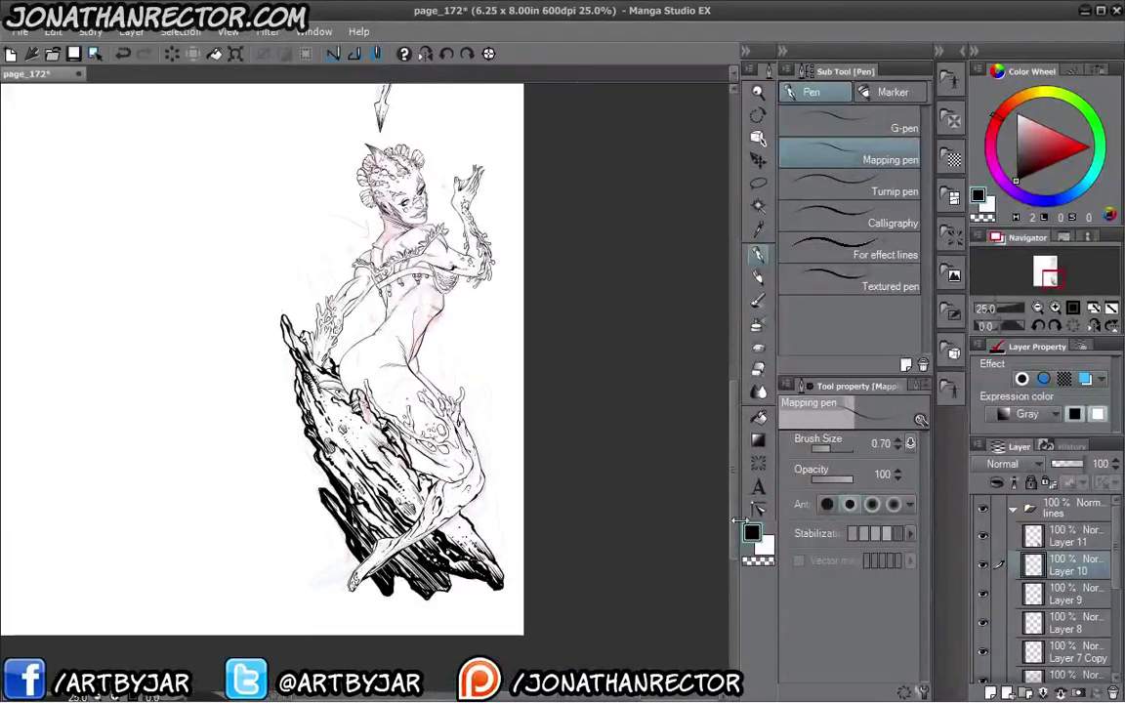
click(1012, 511)
click(982, 535)
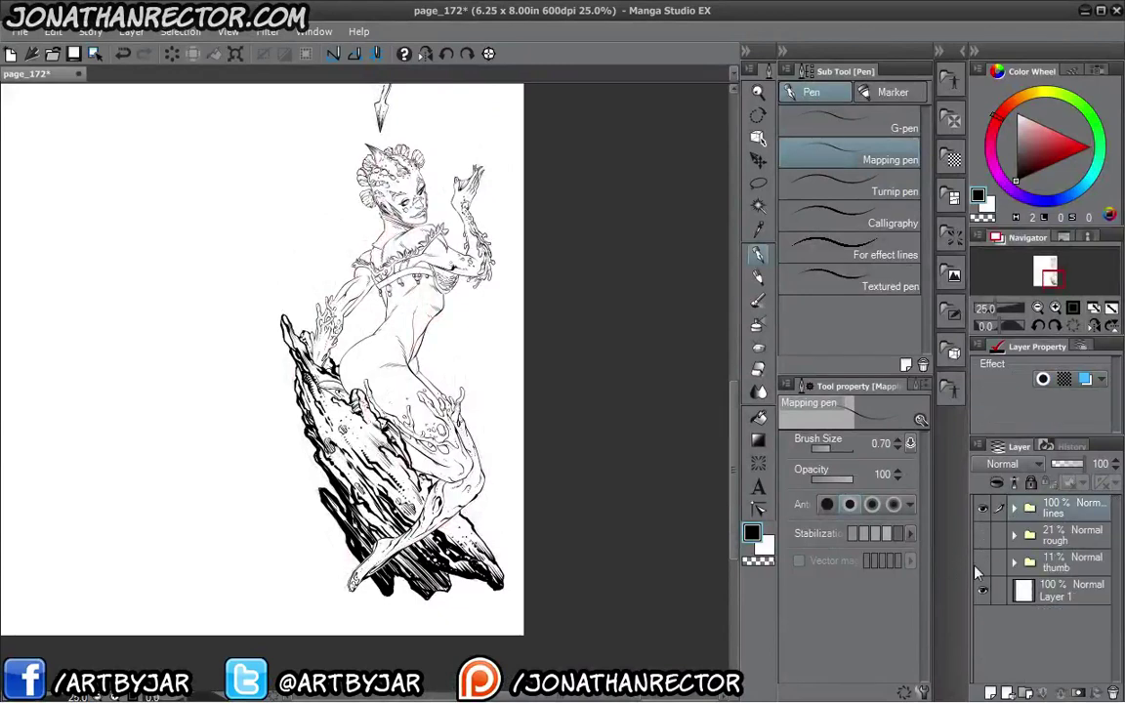
Hide all the palettes to enlarge the canvas and save page_172.
scroll(334, 414, up, 4)
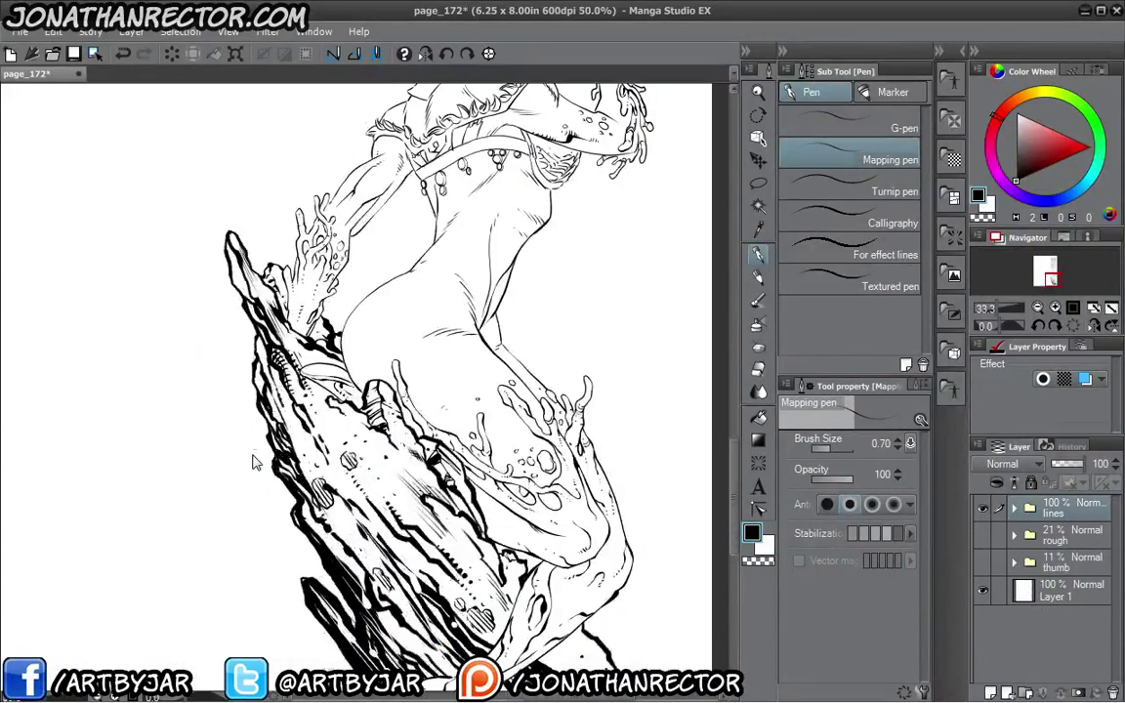
key(Tab)
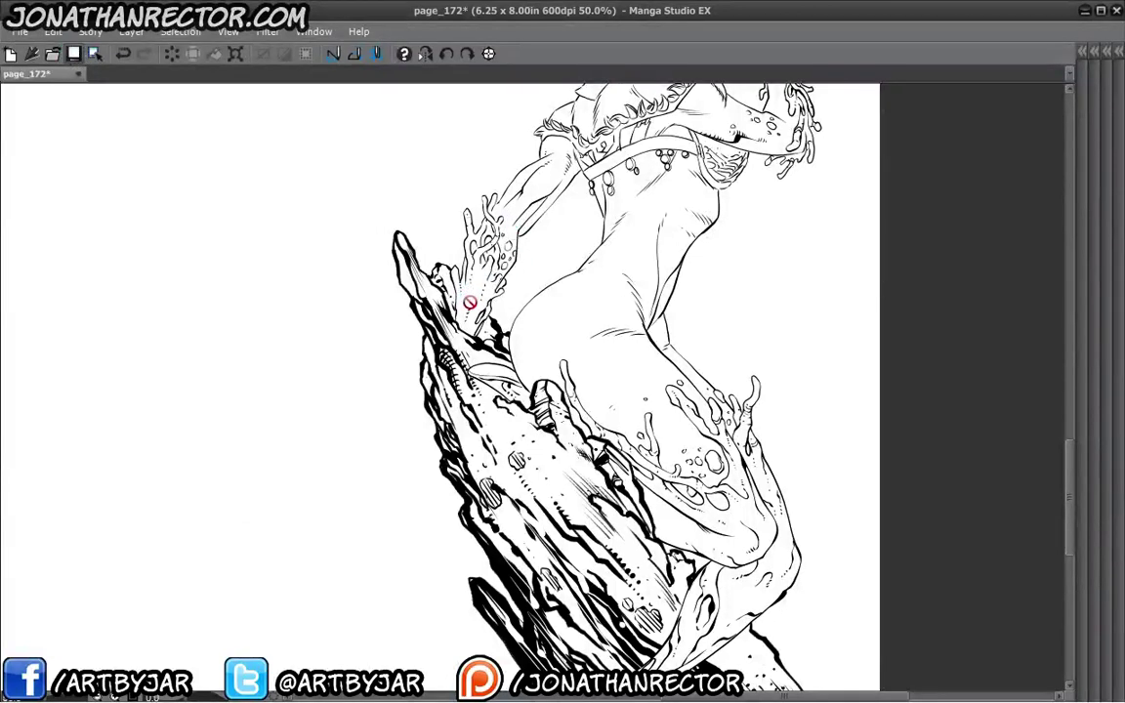
key(ctrl+s)
Examine the finished inks from the head and torso down to the legs and rock, and back up.
drag(495, 240, 368, 494)
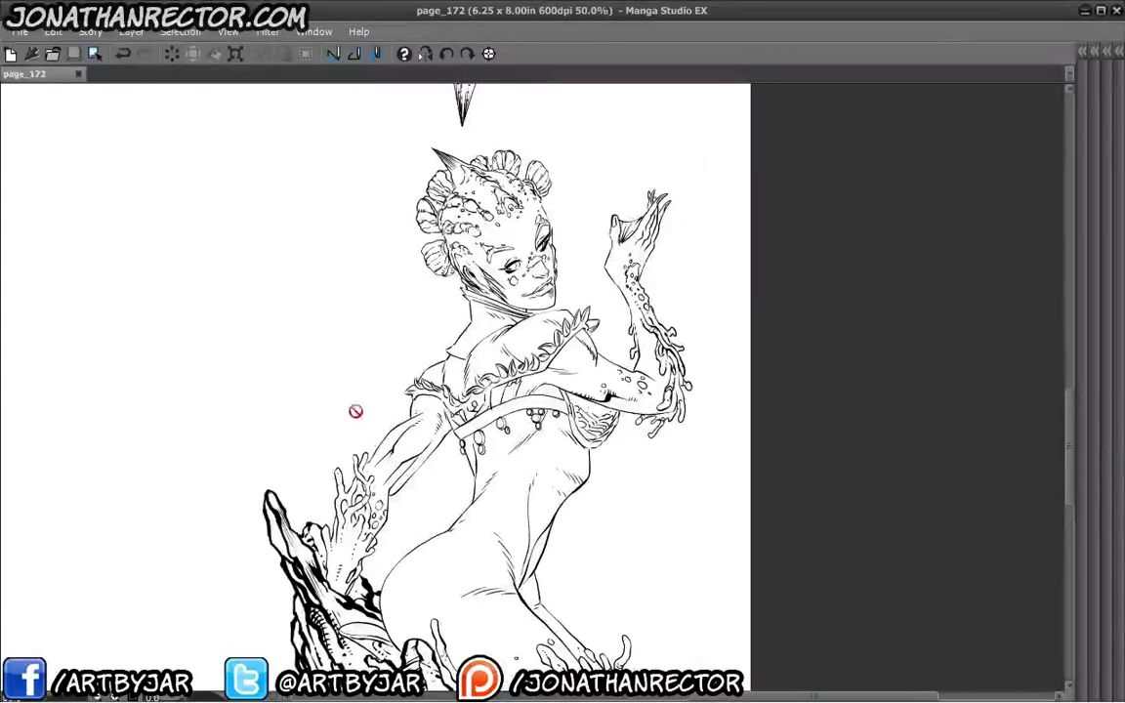
scroll(327, 375, up, 1)
drag(340, 347, 339, 402)
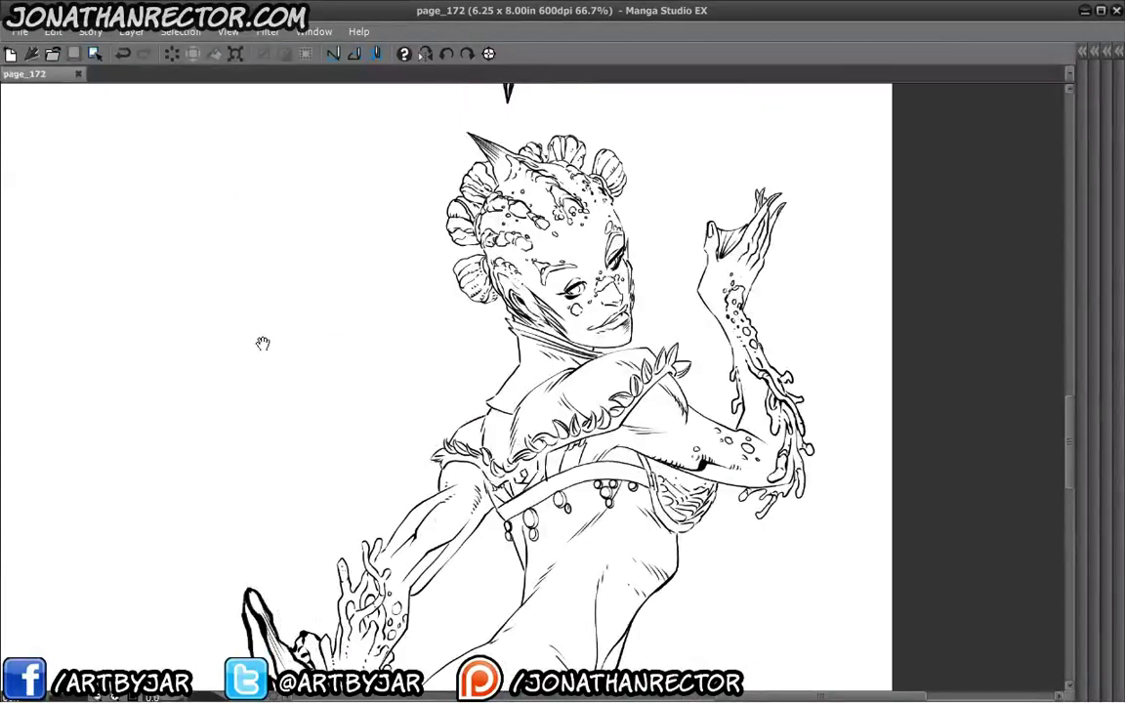
scroll(215, 498, down, 1)
drag(213, 495, 220, 339)
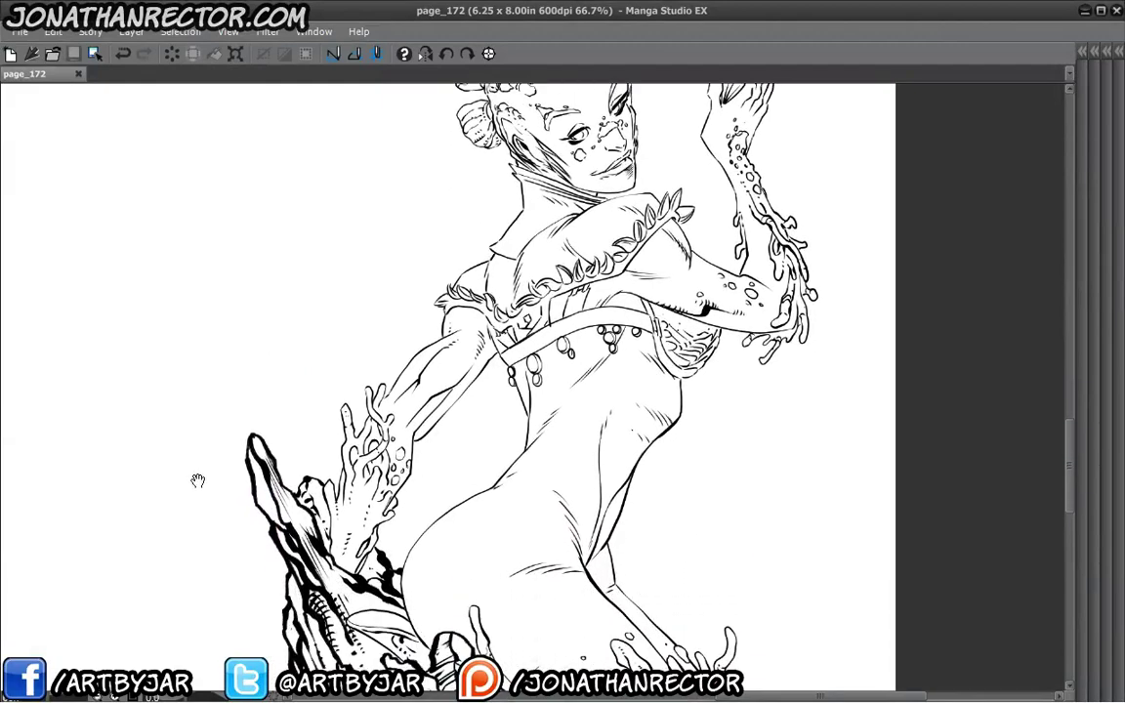
drag(186, 573, 155, 293)
drag(172, 463, 153, 251)
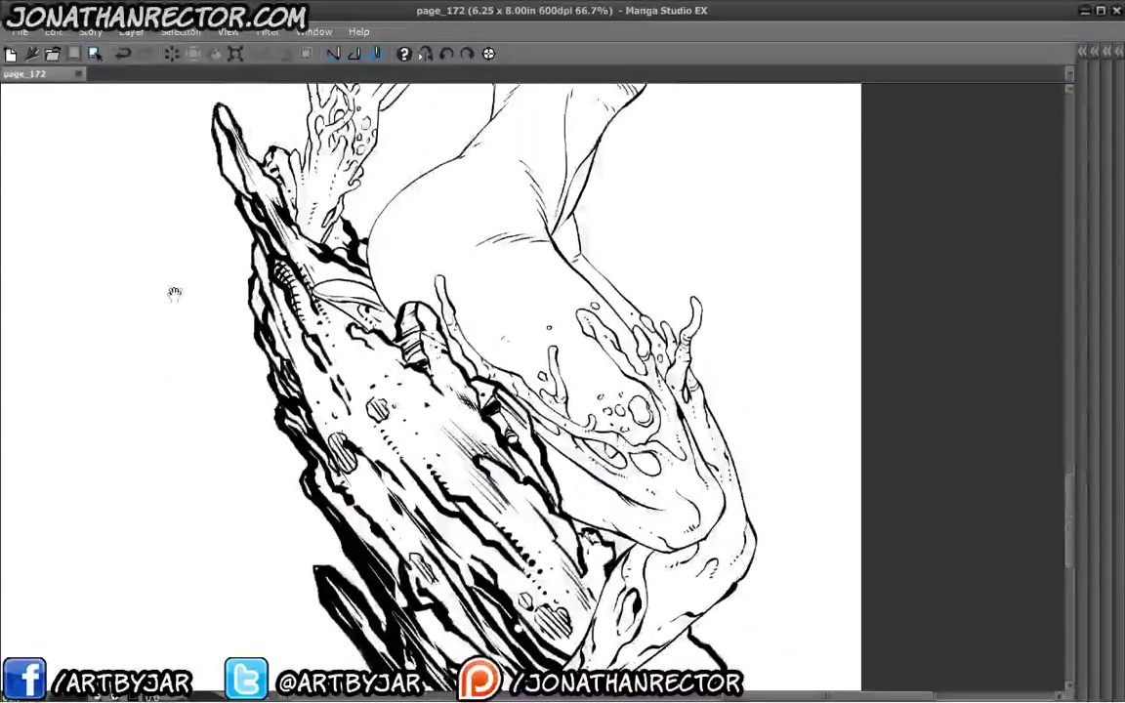
drag(174, 294, 160, 451)
drag(184, 332, 164, 477)
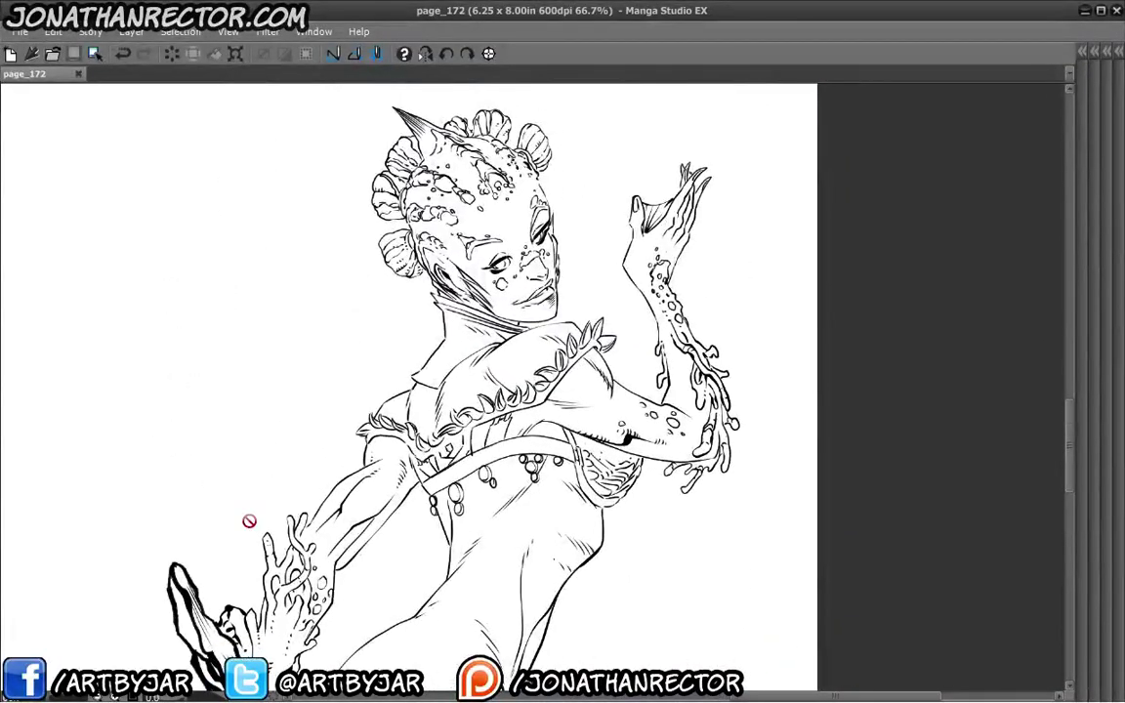